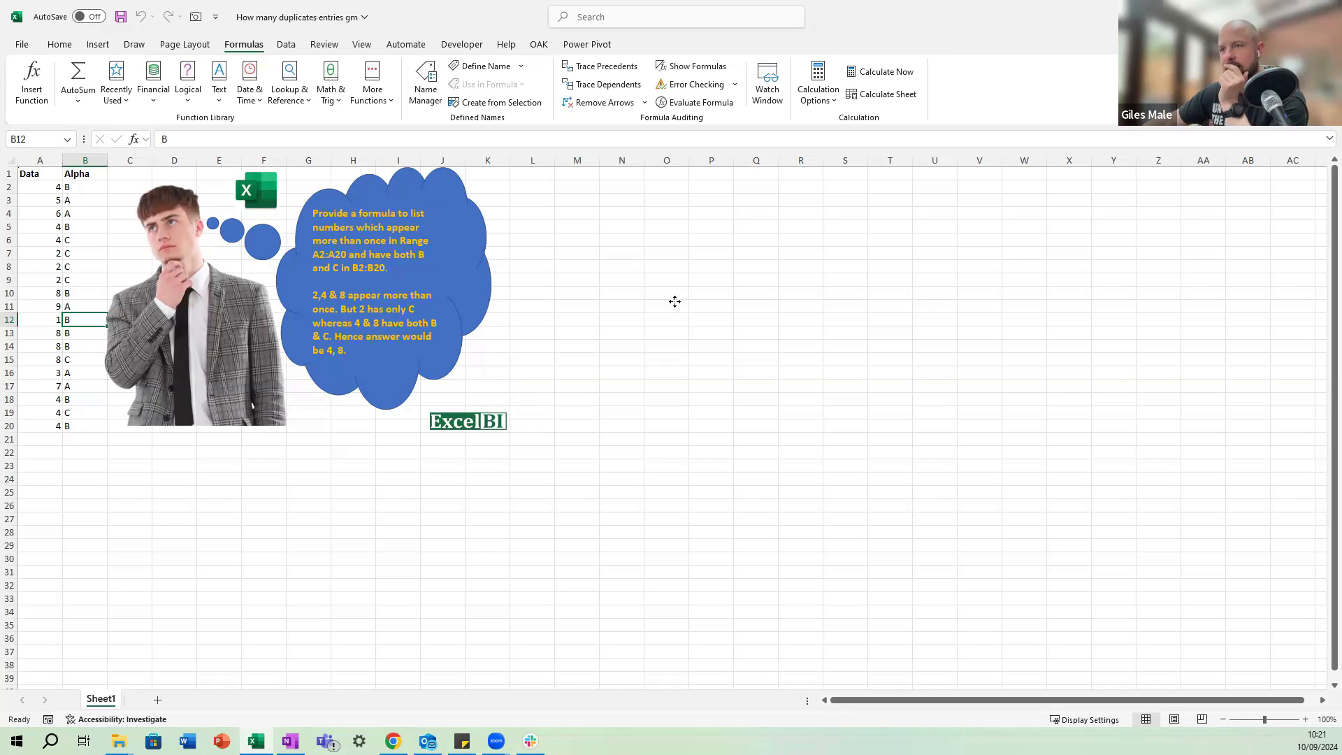
Move the thought bubble, the logos and the picture of the thinking man clear of the data, to around columns S to AC.
{"action": "left_click_drag", "start_coordinate": [391, 287], "coordinate": [1037, 332]}
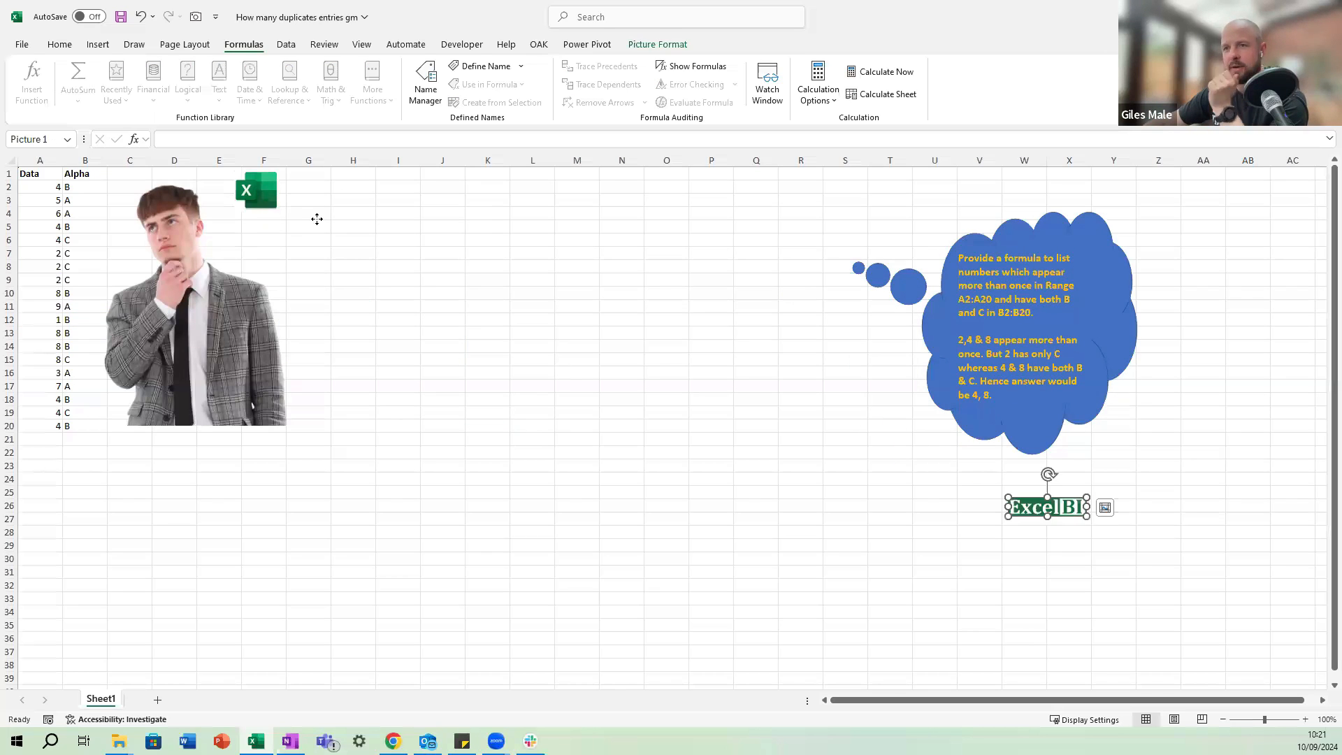
{"action": "left_click_drag", "start_coordinate": [258, 191], "coordinate": [1089, 393]}
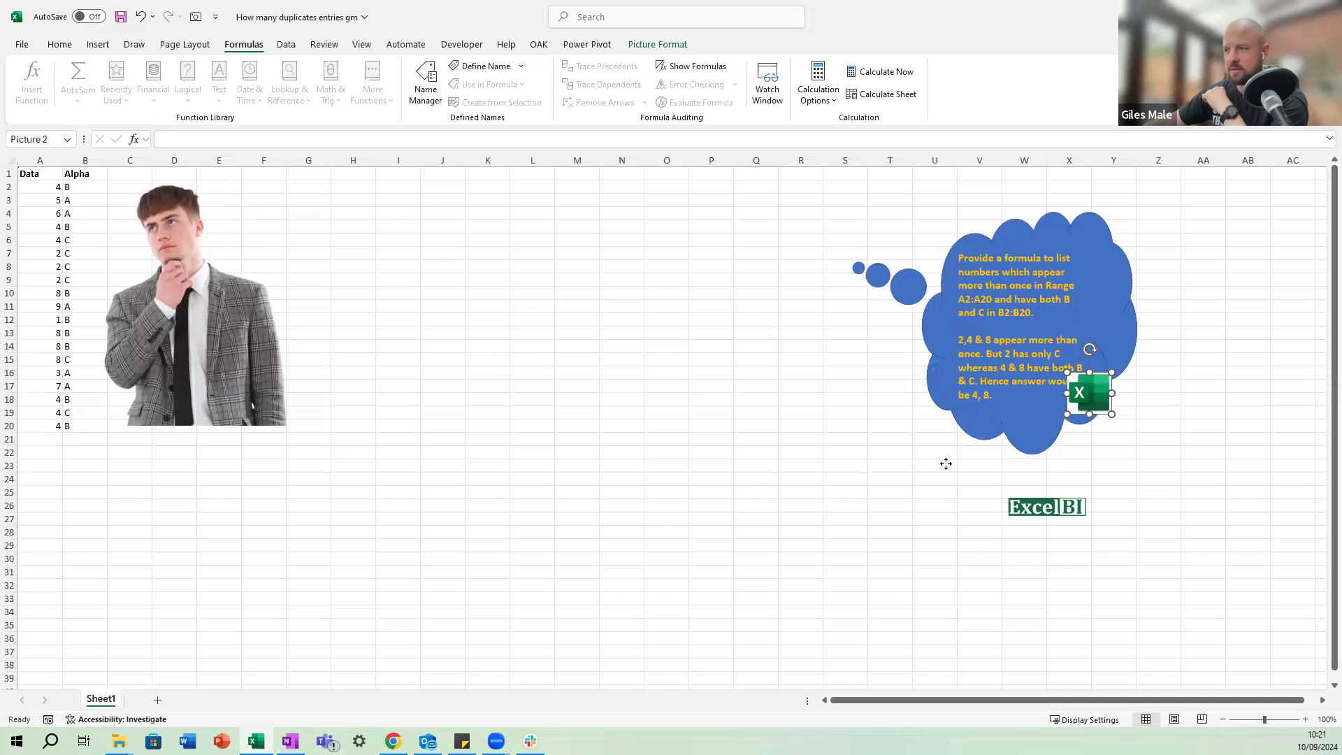
{"action": "left_click_drag", "start_coordinate": [196, 308], "coordinate": [1213, 430]}
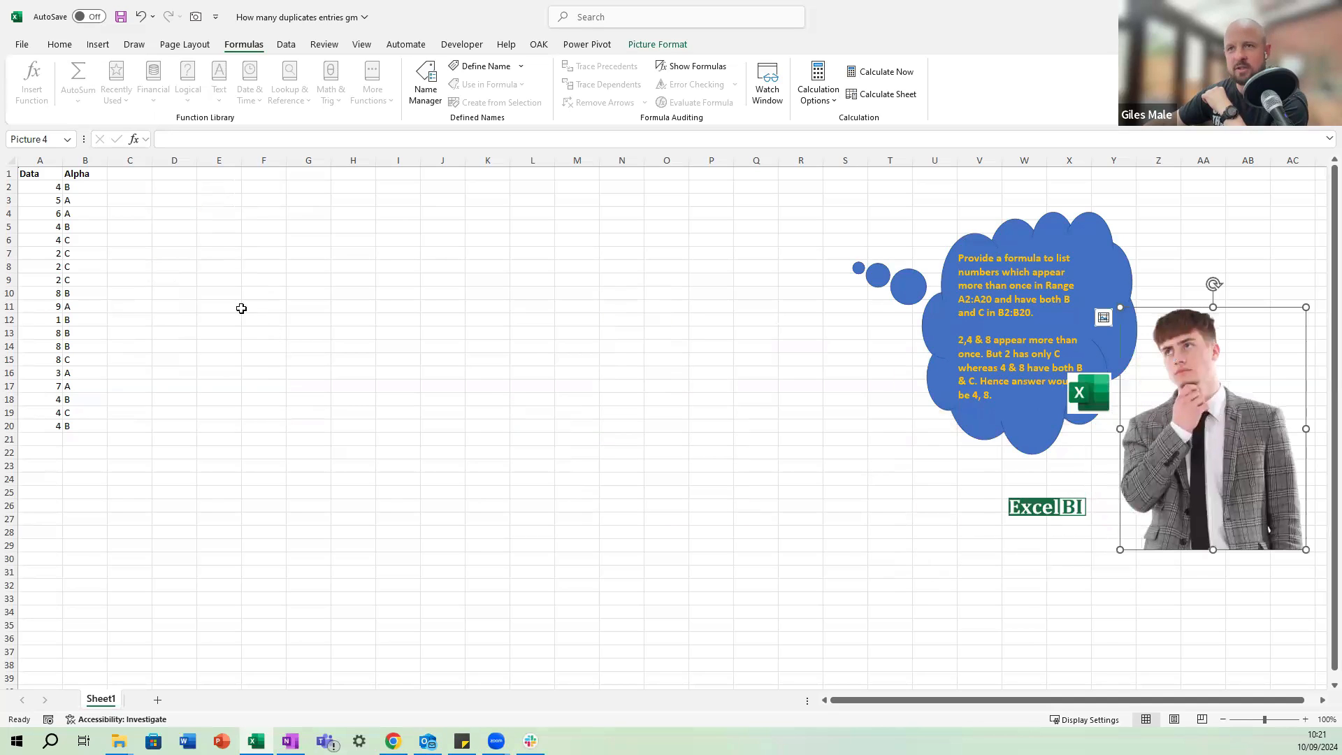
{"action": "left_click", "coordinate": [222, 253]}
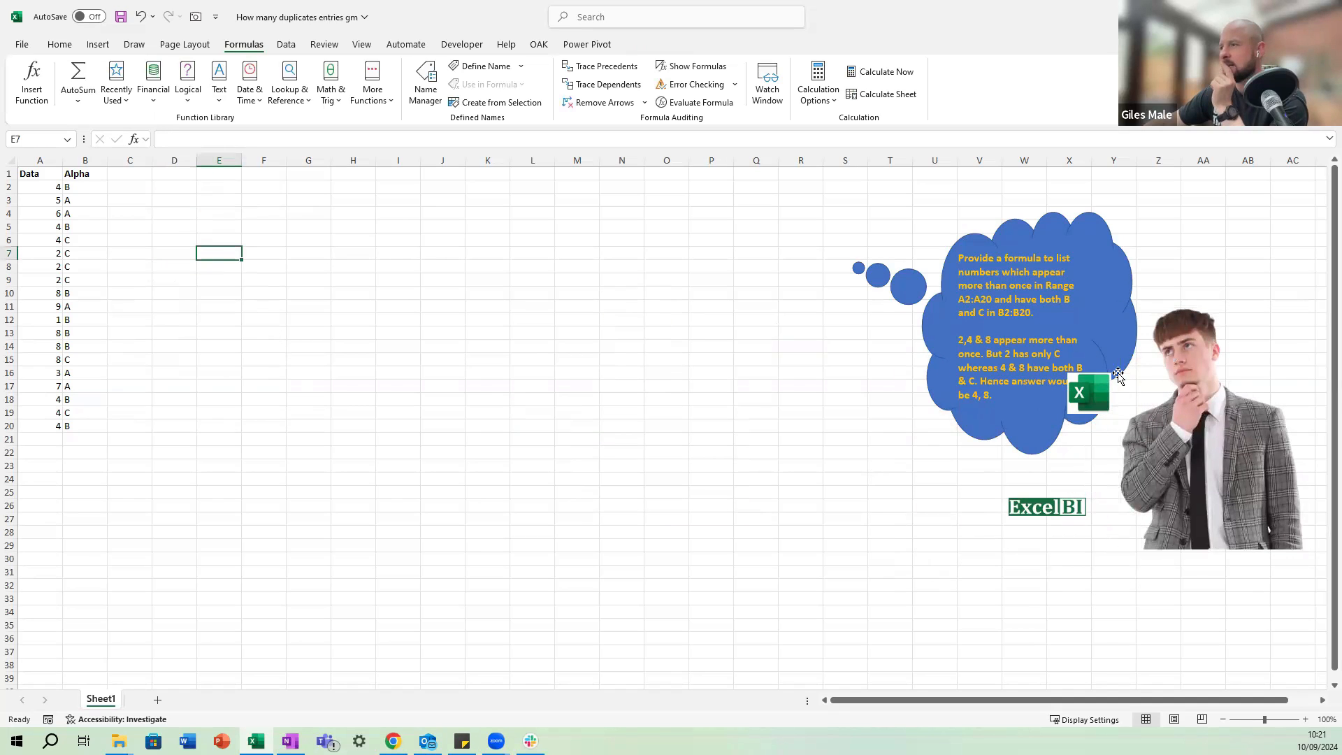
{"action": "left_click_drag", "start_coordinate": [1107, 390], "coordinate": [1183, 533]}
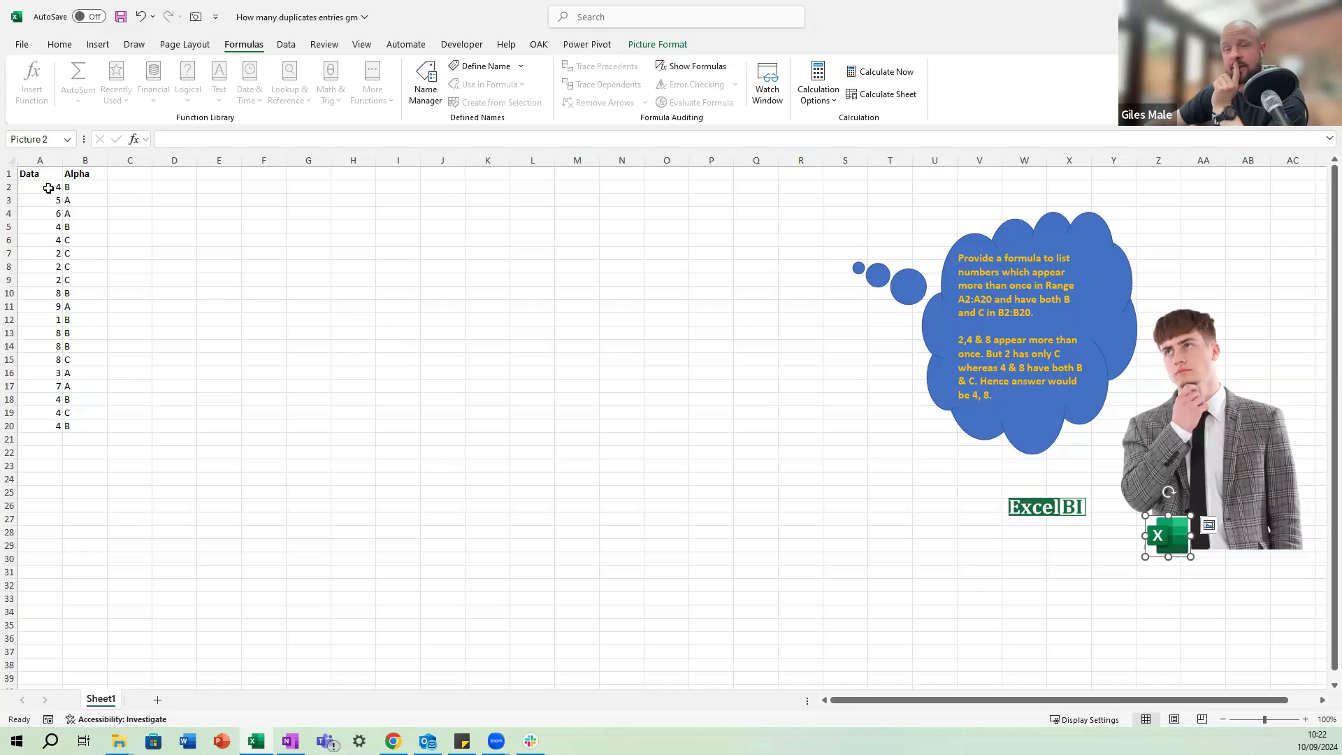
{"action": "left_click_drag", "start_coordinate": [49, 187], "coordinate": [50, 424]}
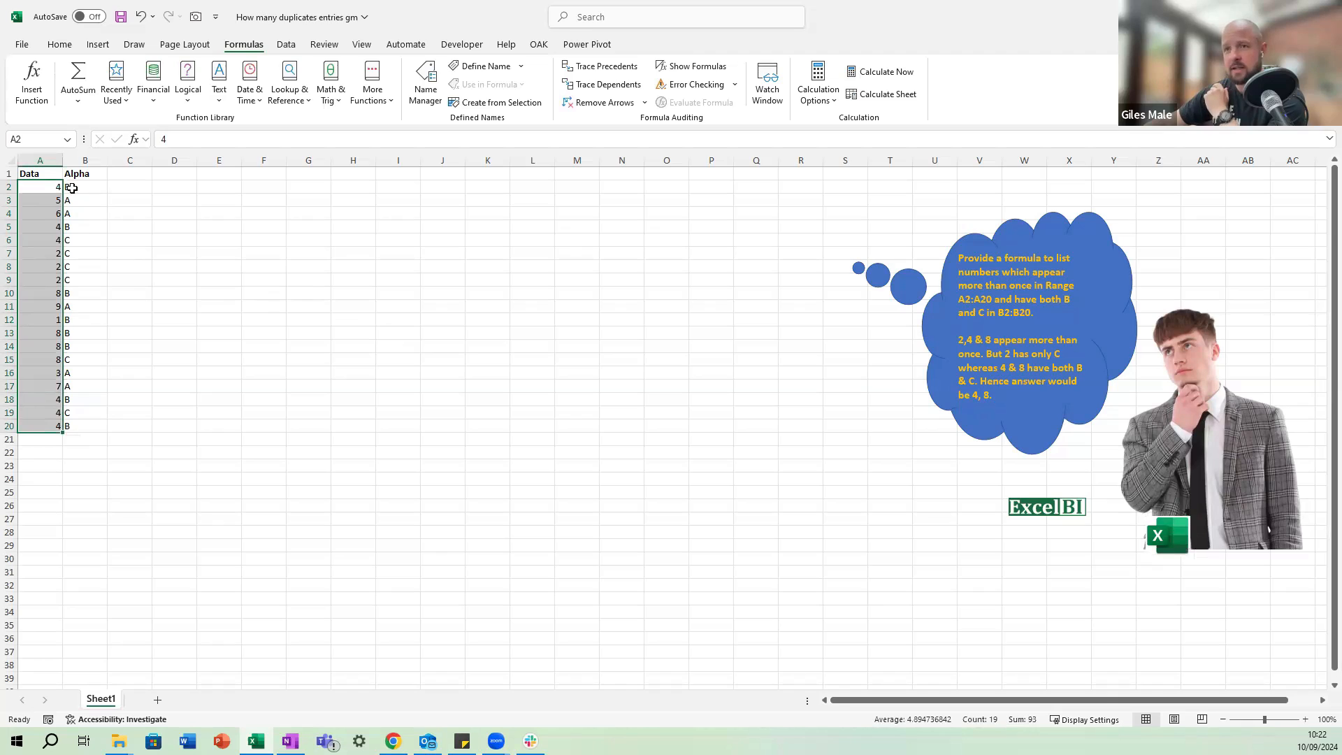
{"action": "left_click", "coordinate": [43, 190]}
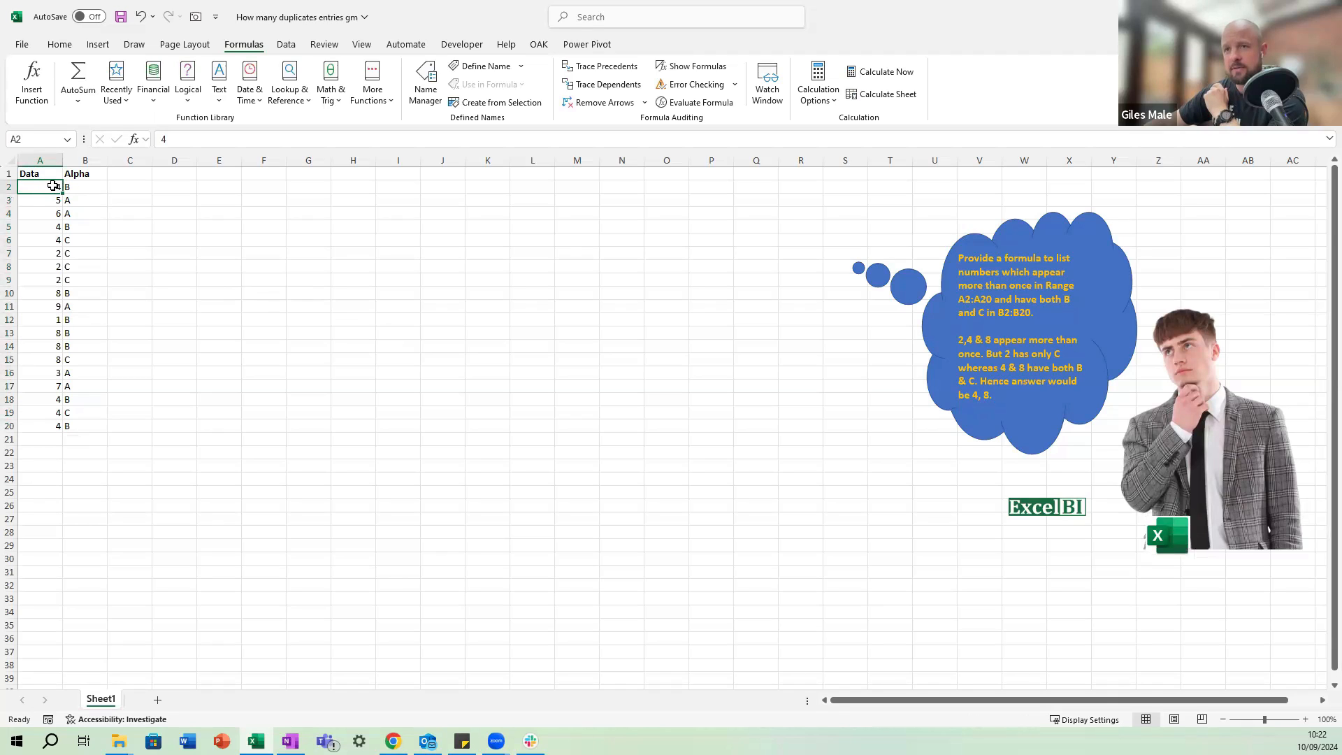
{"action": "left_click_drag", "start_coordinate": [52, 213], "coordinate": [49, 425]}
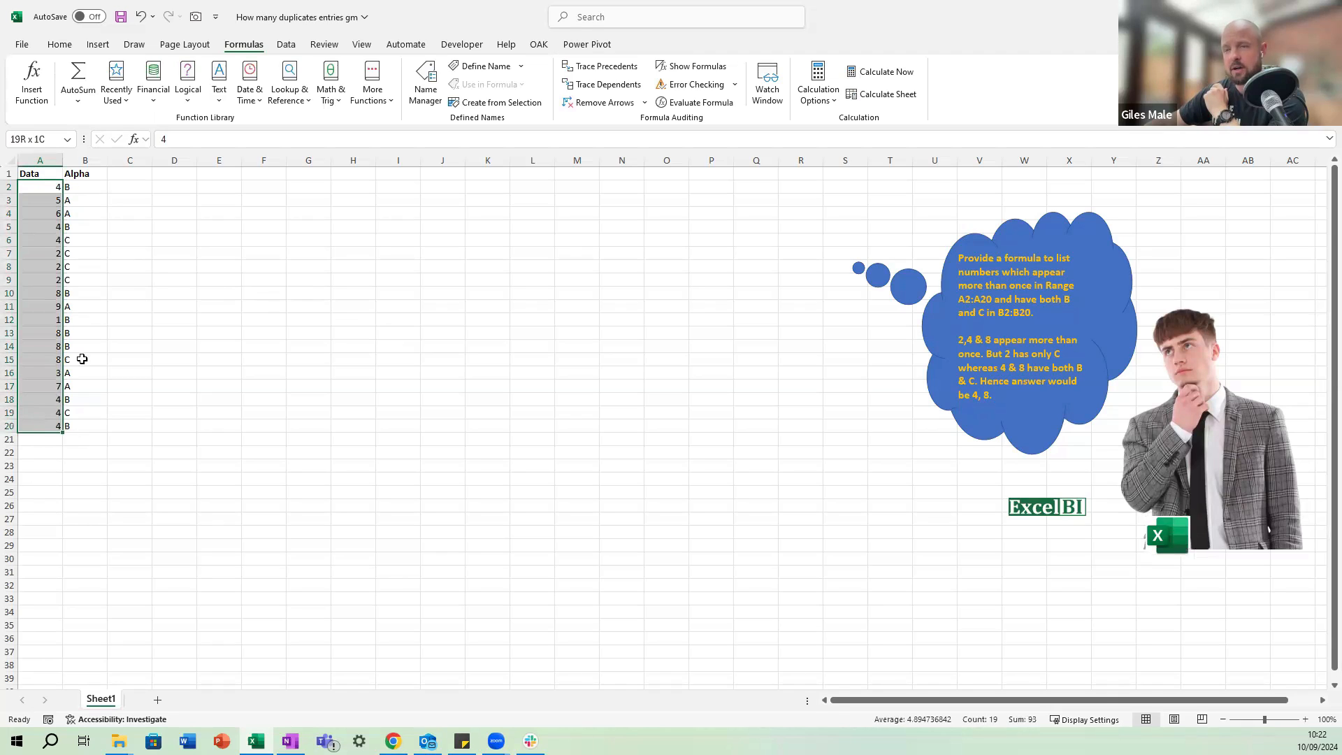
{"action": "left_click", "coordinate": [84, 192]}
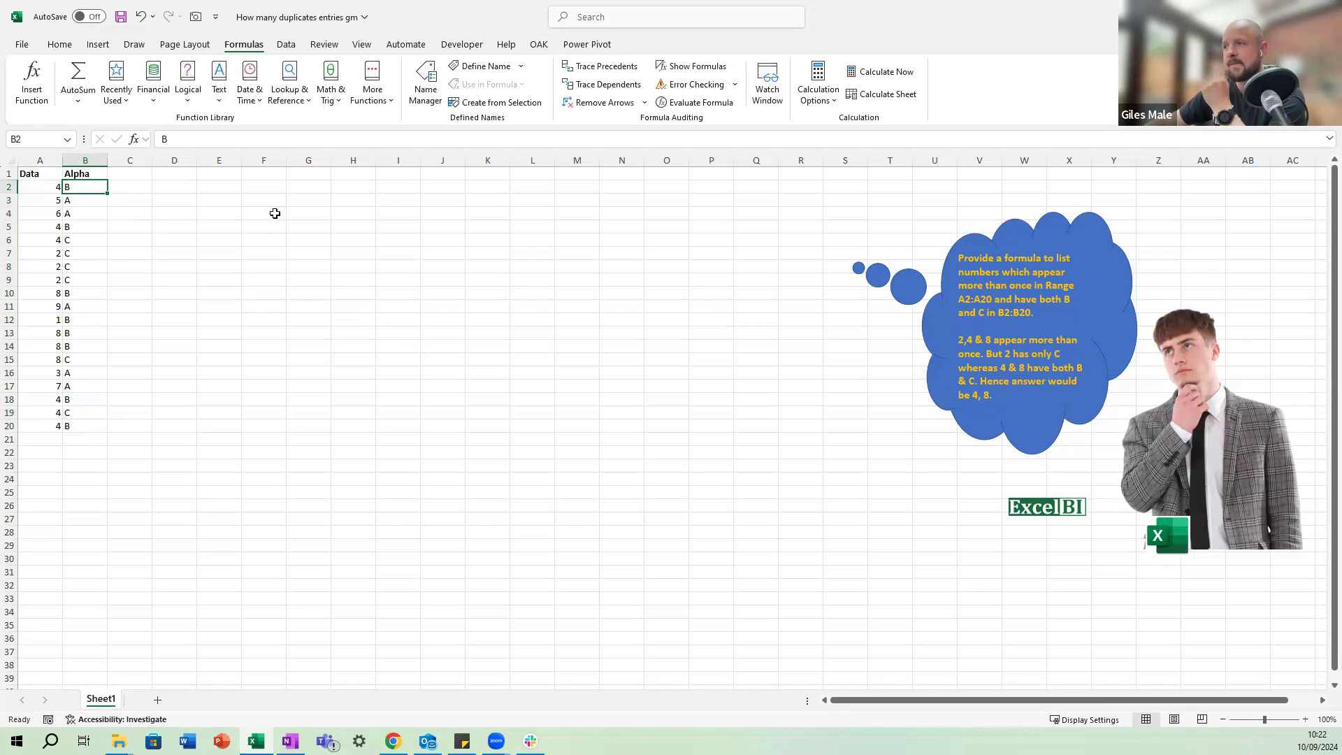
Enter the heading UniqueData in cell D1.
{"action": "left_click", "coordinate": [221, 201]}
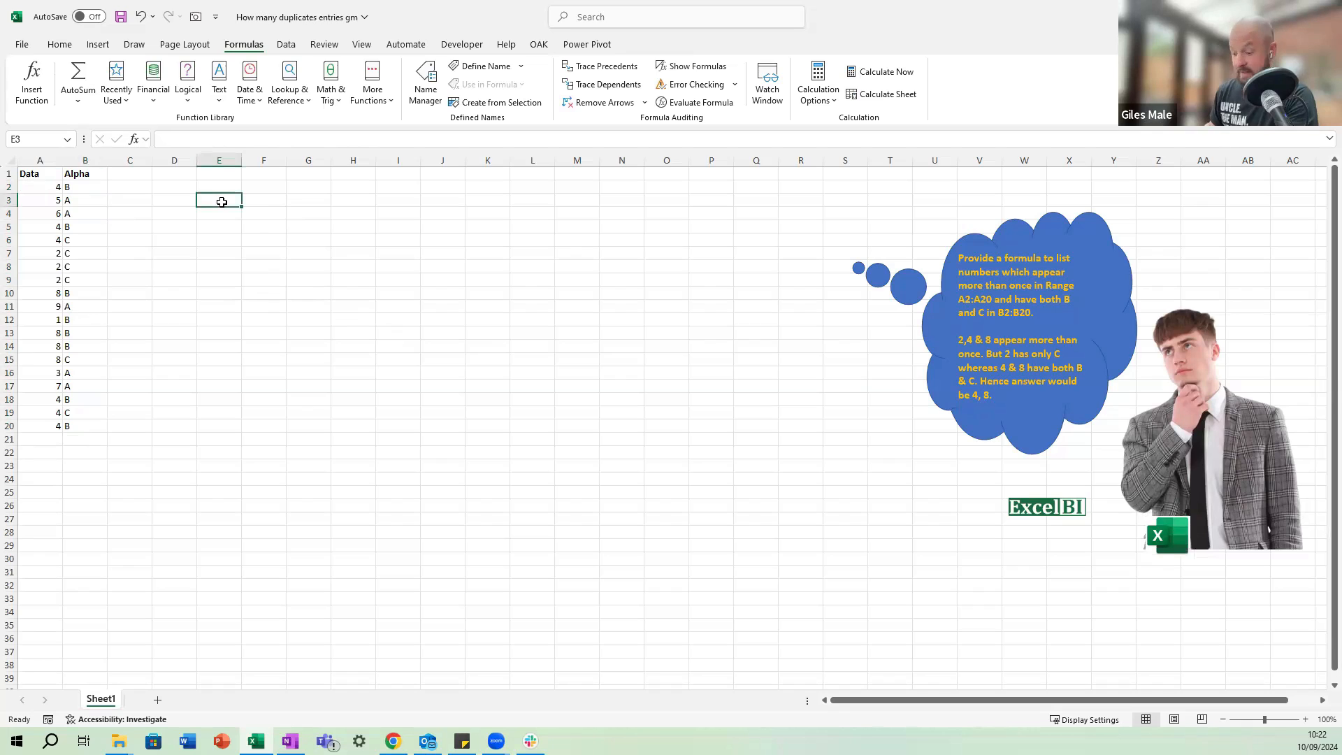
{"action": "key", "text": "Up"}
{"action": "key", "text": "Up"}
{"action": "key", "text": "Left"}
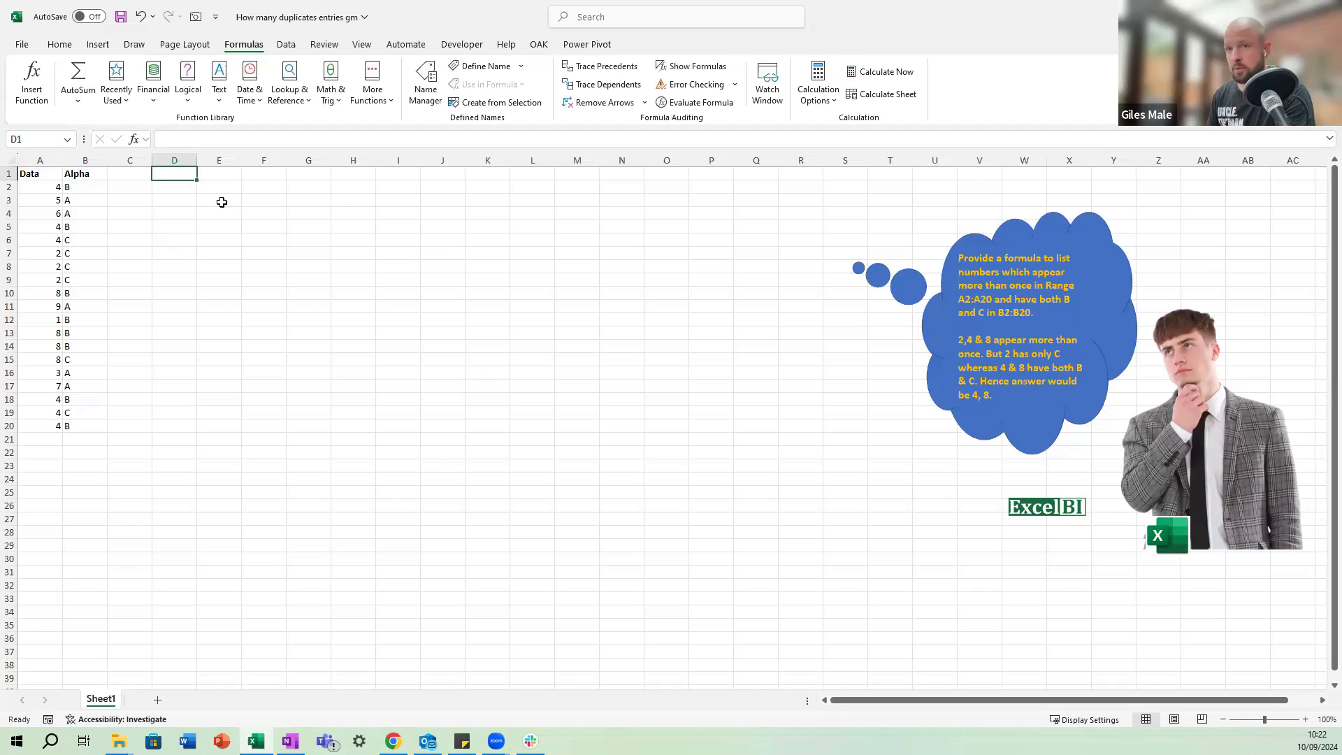
{"action": "type", "text": "Un"}
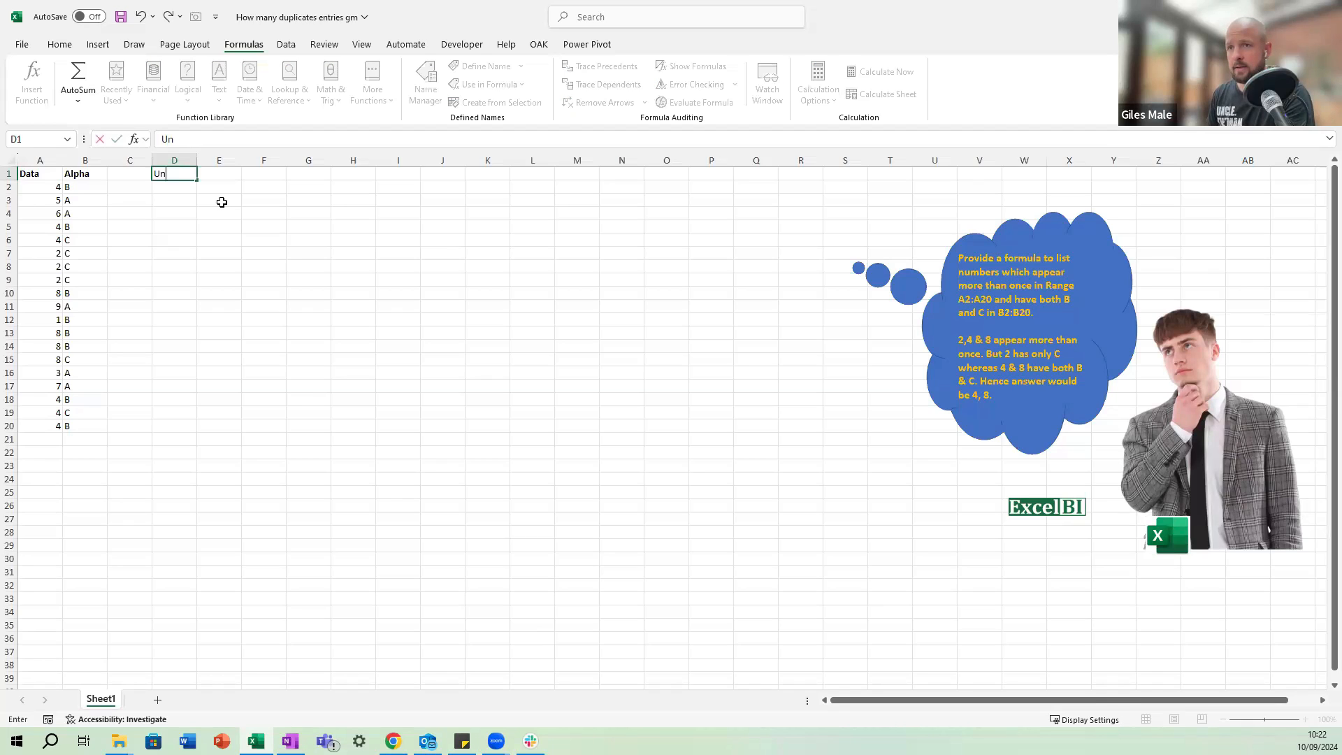
{"action": "type", "text": "iqueData"}
{"action": "key", "text": "ctrl+Return"}
List the distinct Data values in D2 with the formula =UNIQUE(A2:A20).
{"action": "key", "text": "Down"}
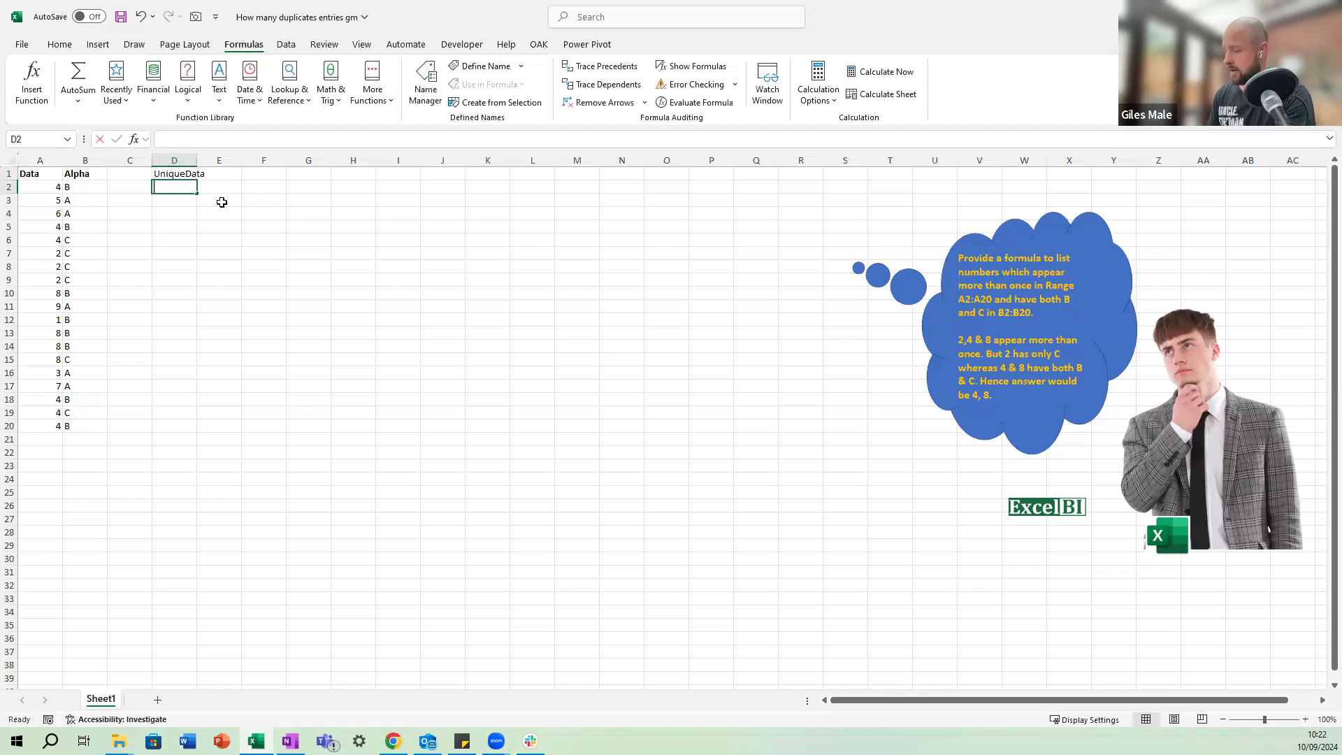
{"action": "type", "text": "=unique("}
{"action": "key", "text": "Left"}
{"action": "key", "text": "Left"}
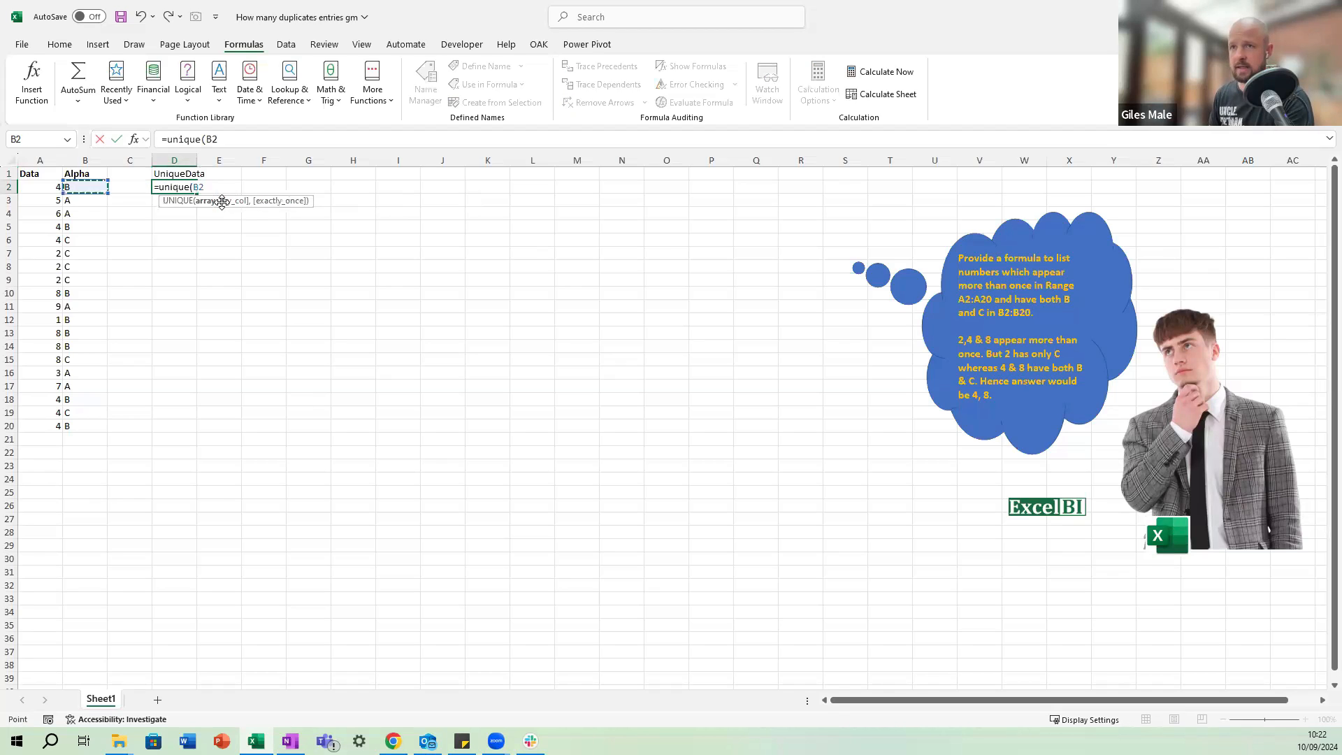
{"action": "key", "text": "Left"}
{"action": "key", "text": "ctrl+shift+Down"}
{"action": "key", "text": "Return"}
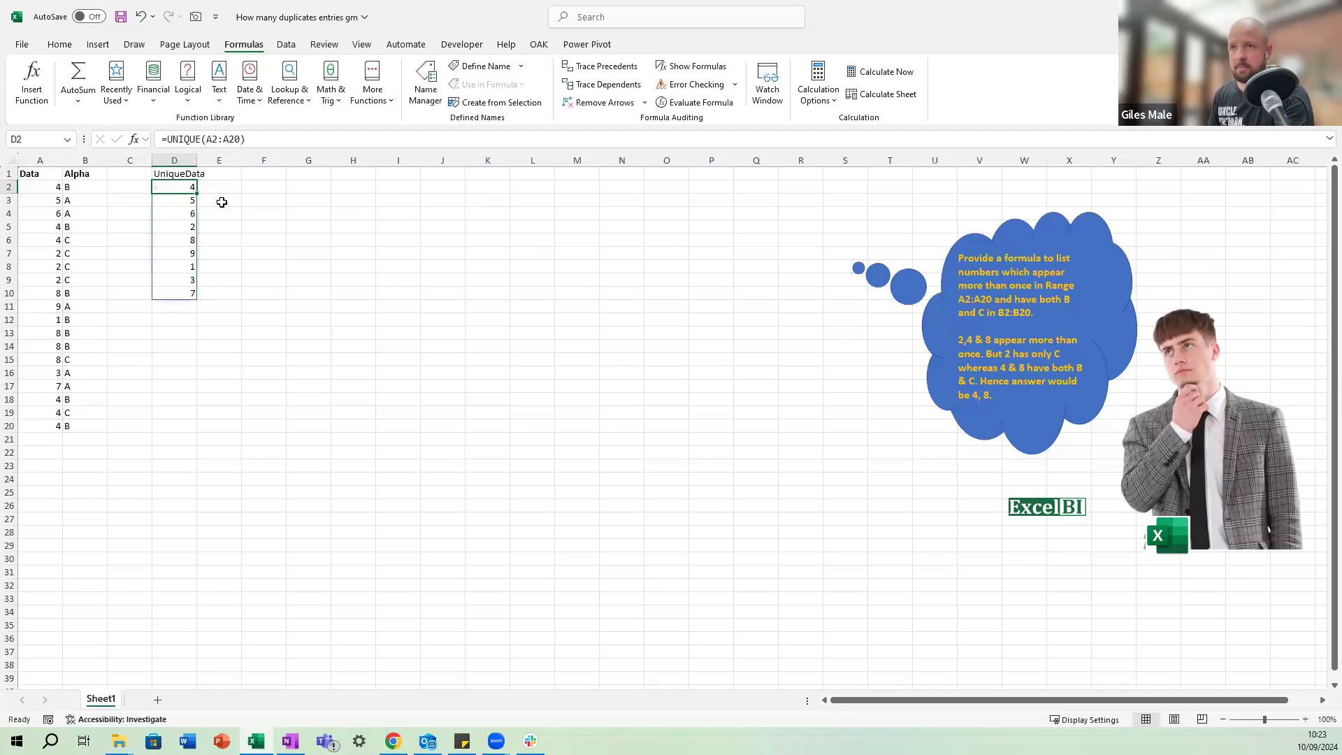
Wrap the D2 formula in SORT so it reads =SORT(UNIQUE(A2:A20)).
{"action": "key", "text": "F2"}
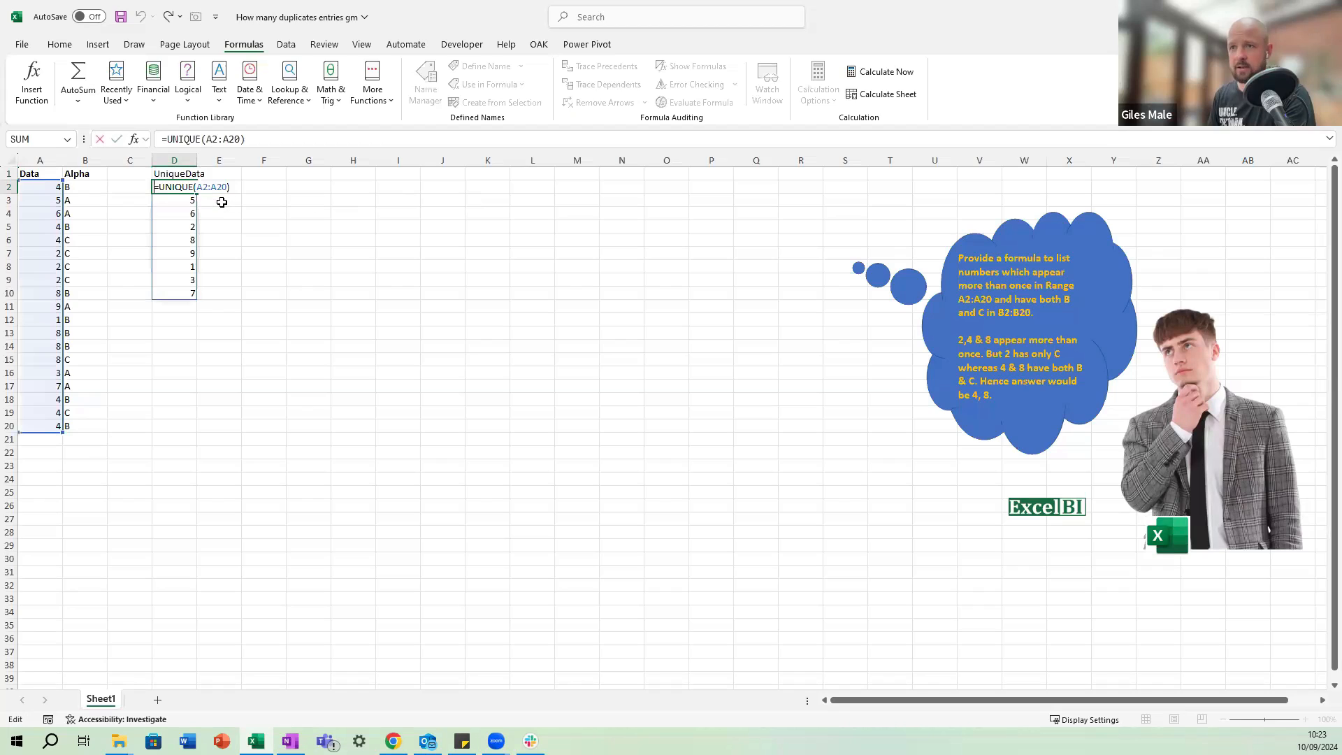
{"action": "key", "text": "Home"}
{"action": "key", "text": "Right"}
{"action": "type", "text": "sort("}
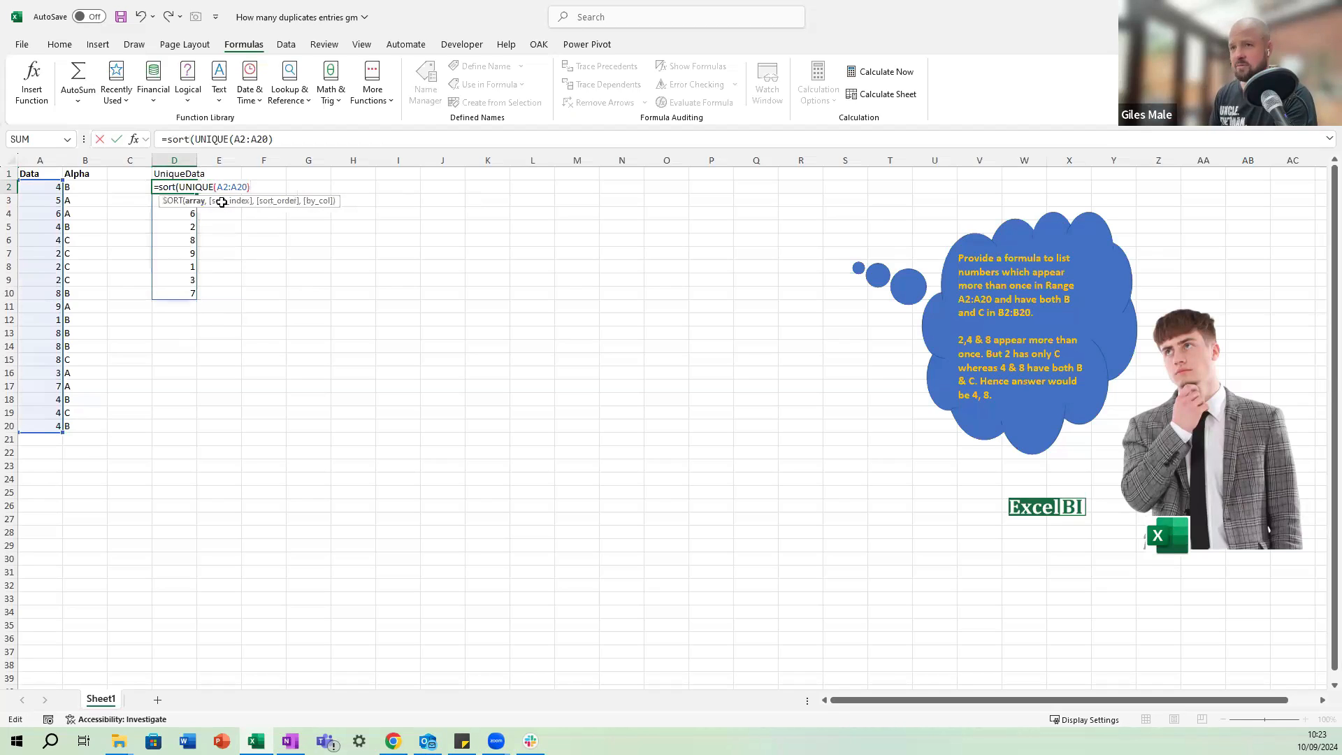
{"action": "key", "text": "Return"}
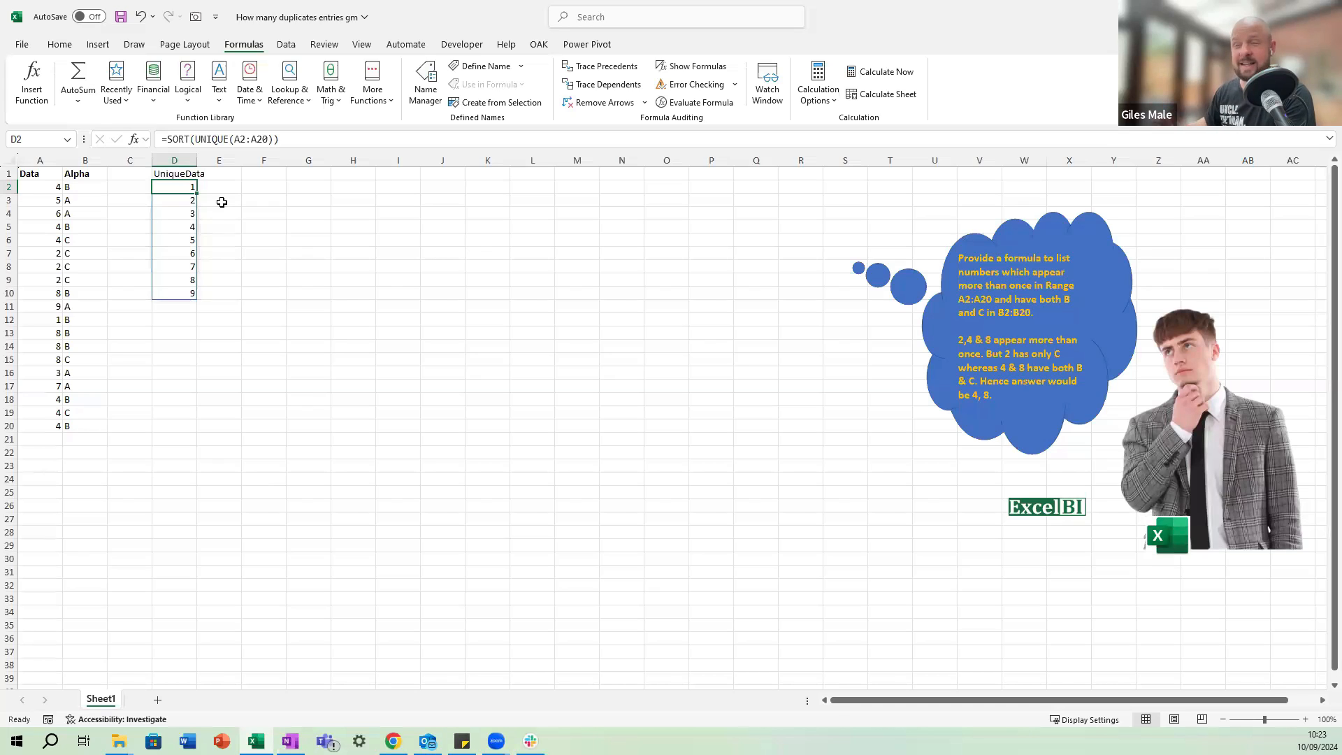
Enter the heading DataCount in cell E1.
{"action": "key", "text": "Left"}
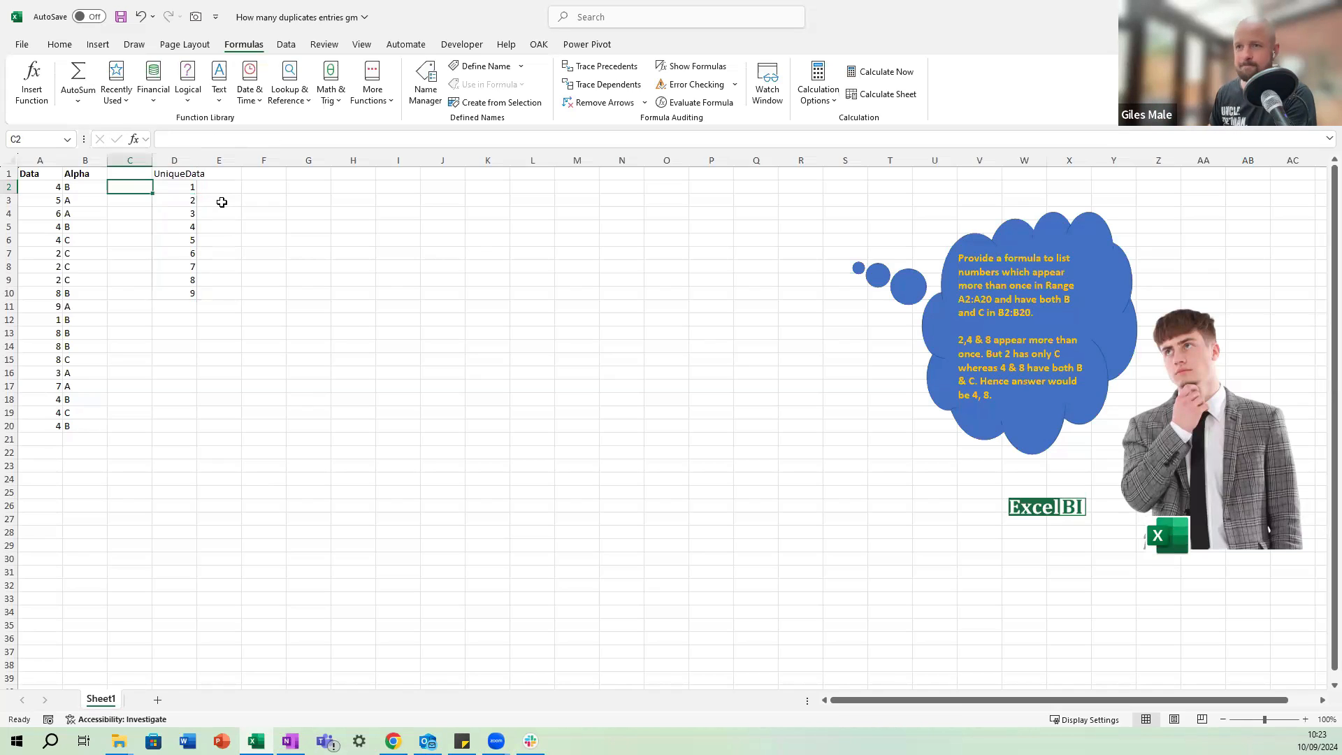
{"action": "key", "text": "Right"}
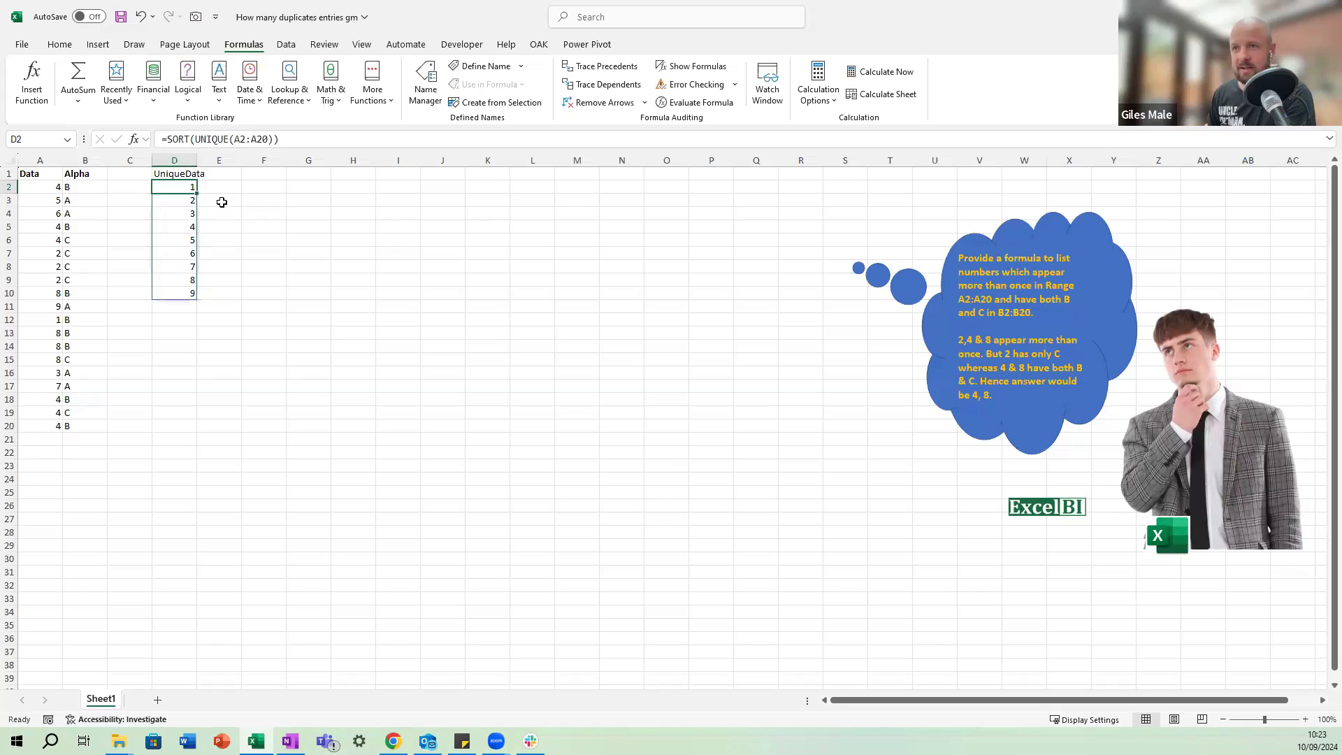
{"action": "key", "text": "Up"}
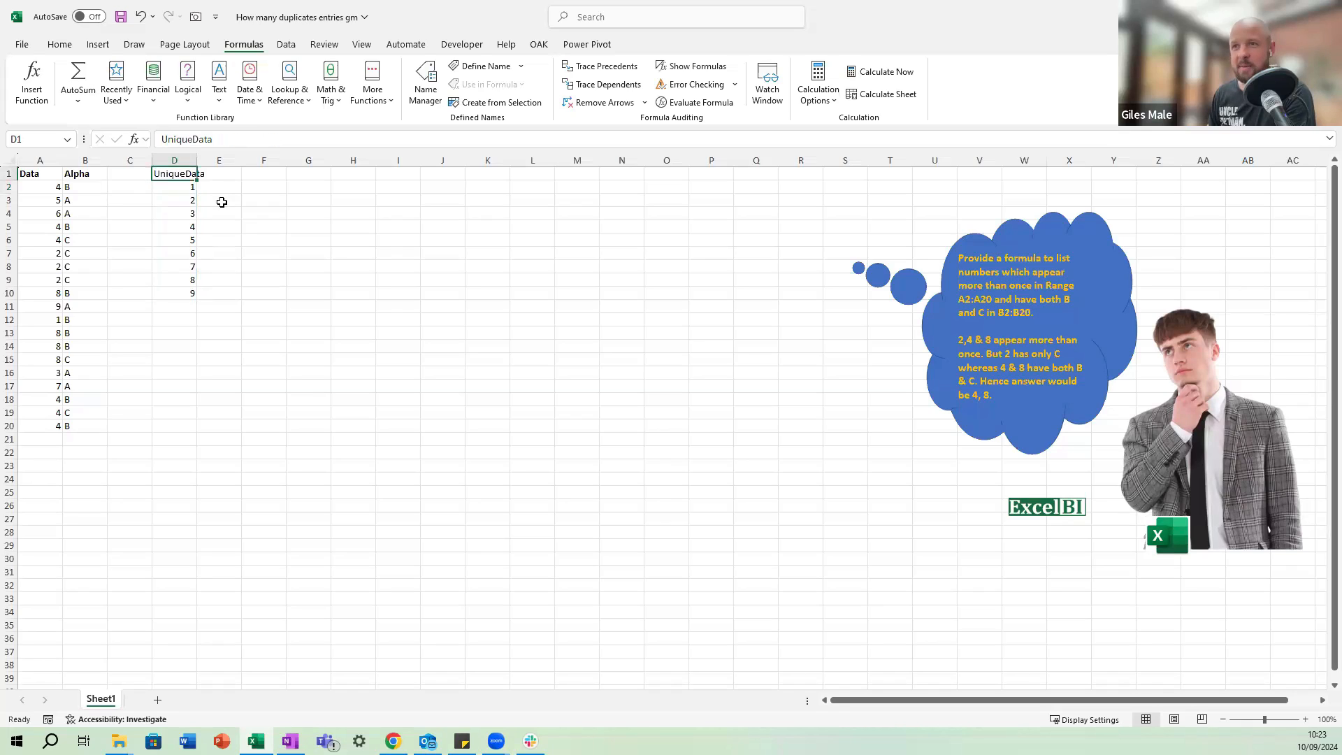
{"action": "key", "text": "Right"}
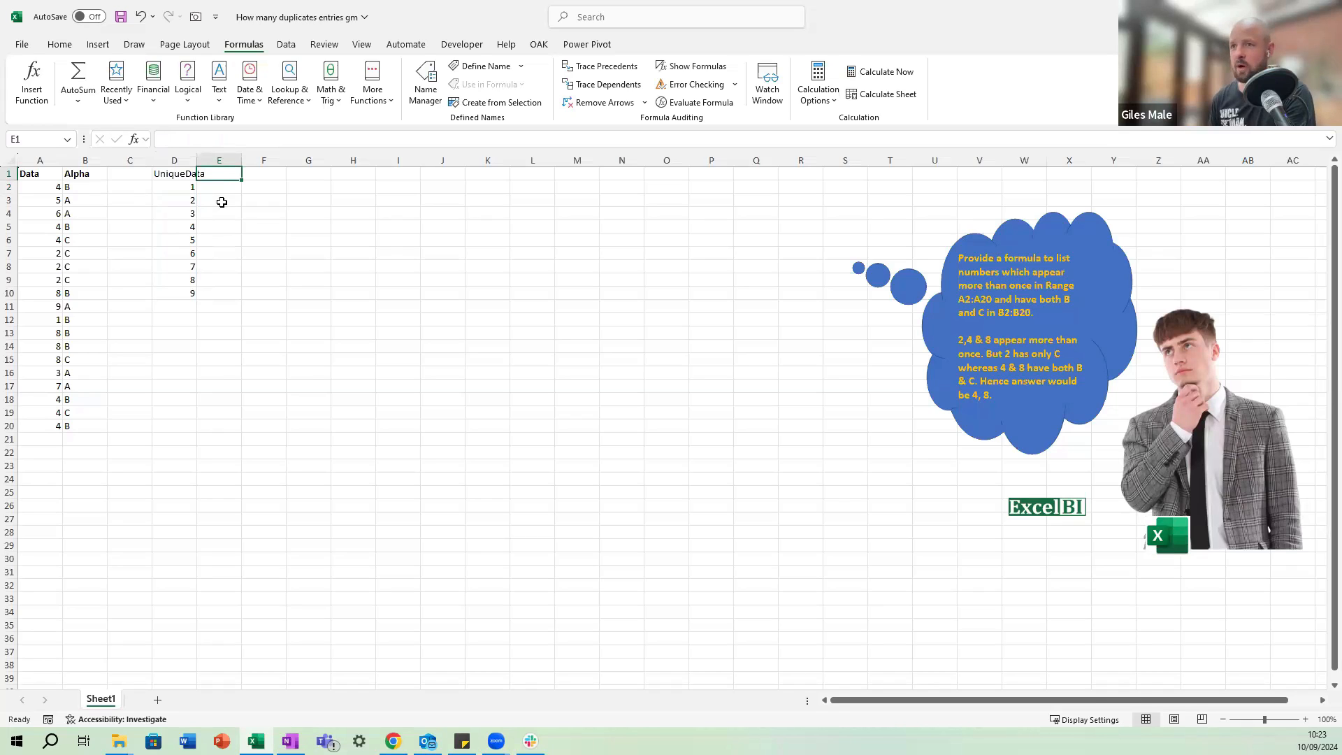
{"action": "key", "text": "Left"}
{"action": "key", "text": "Right"}
{"action": "key", "text": "shift+Down"}
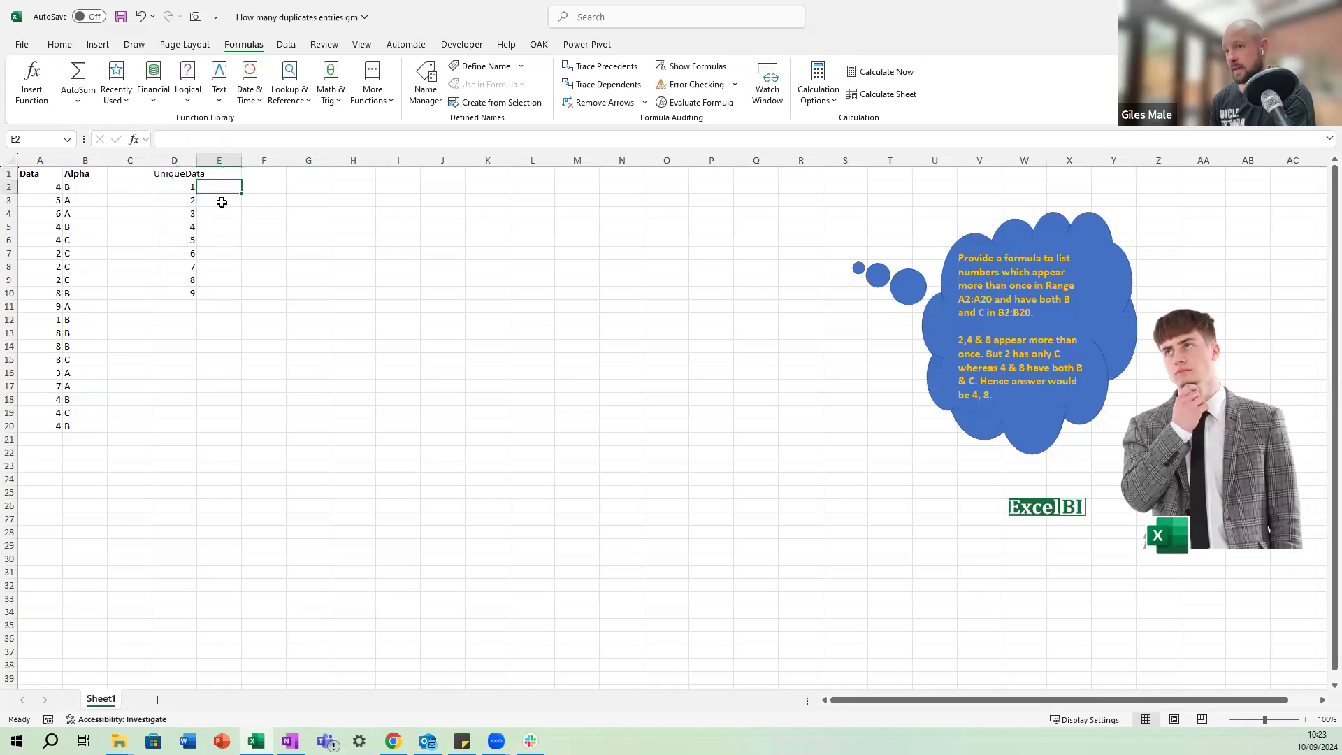
{"action": "key", "text": "shift+Up"}
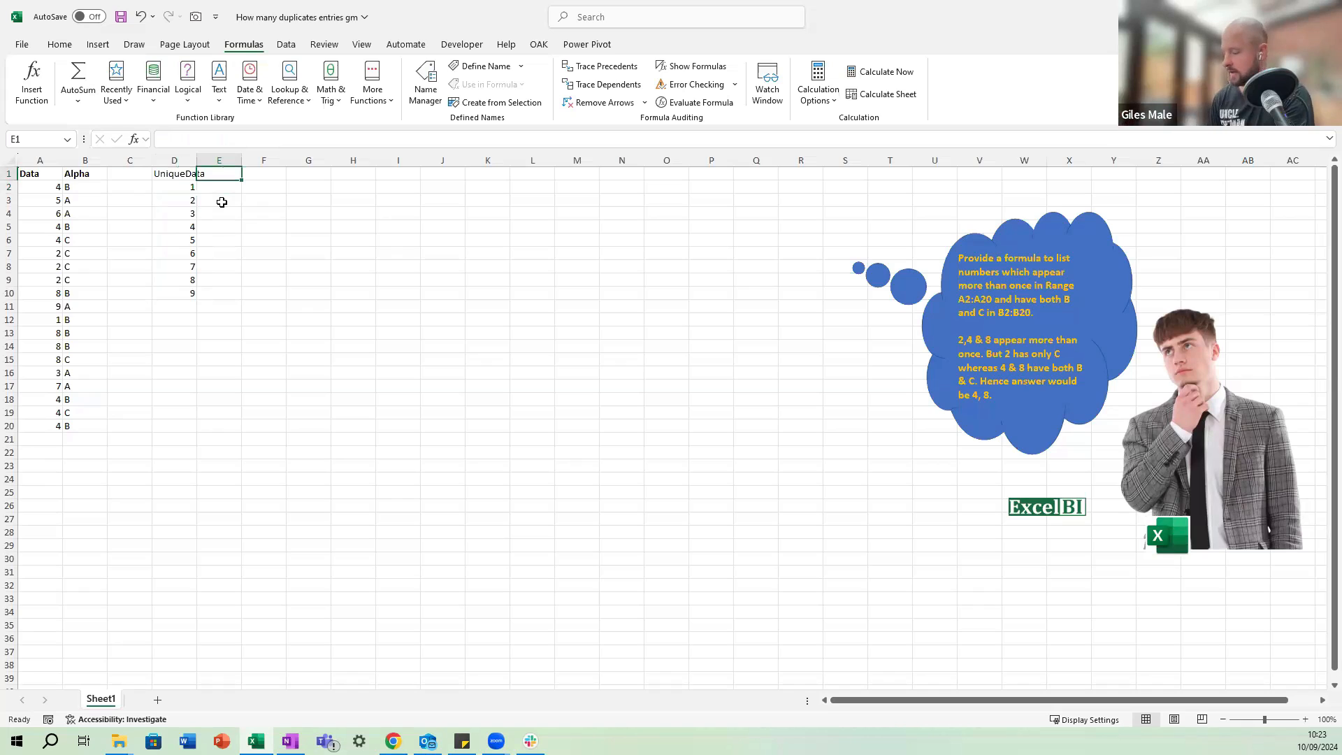
{"action": "type", "text": "D"}
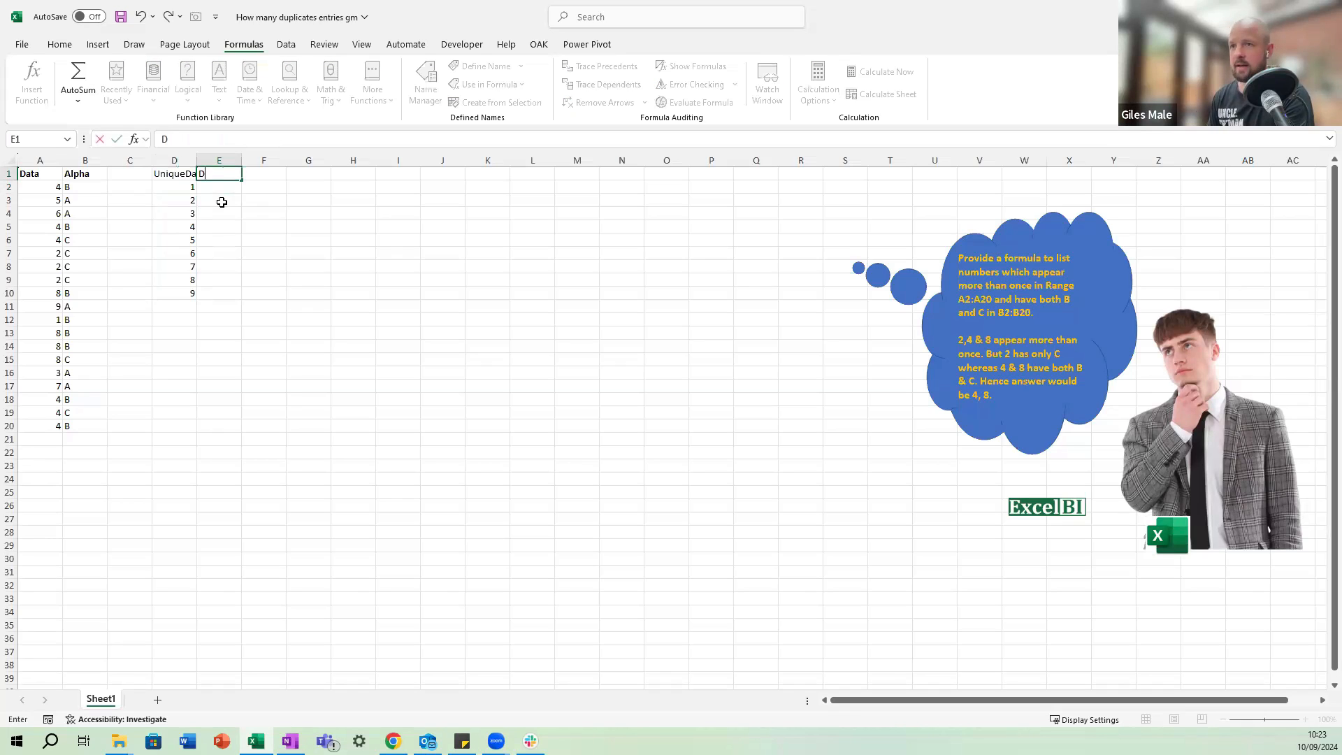
{"action": "type", "text": "ataCount"}
{"action": "key", "text": "Return"}
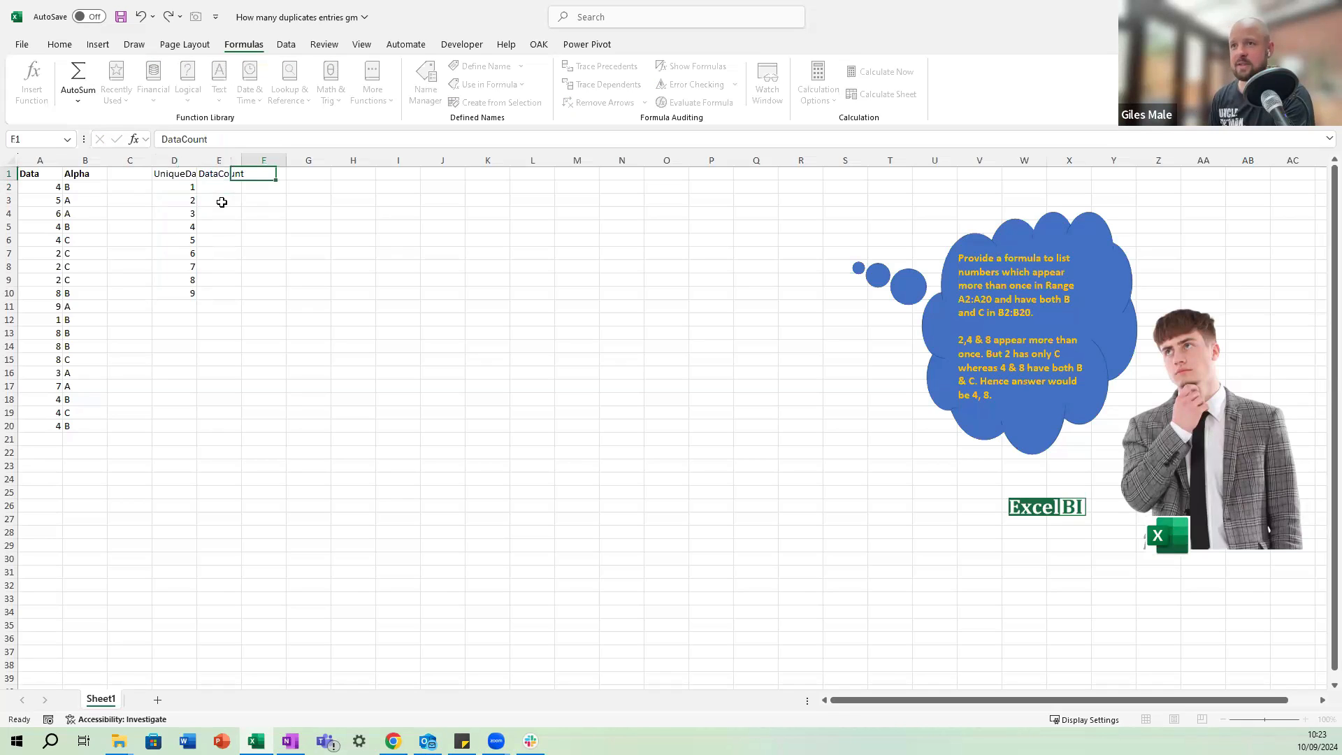
Count how often each unique number occurs with the formula =COUNTIFS(A2:A20, D2#) in E2.
{"action": "type", "text": "=countifs("}
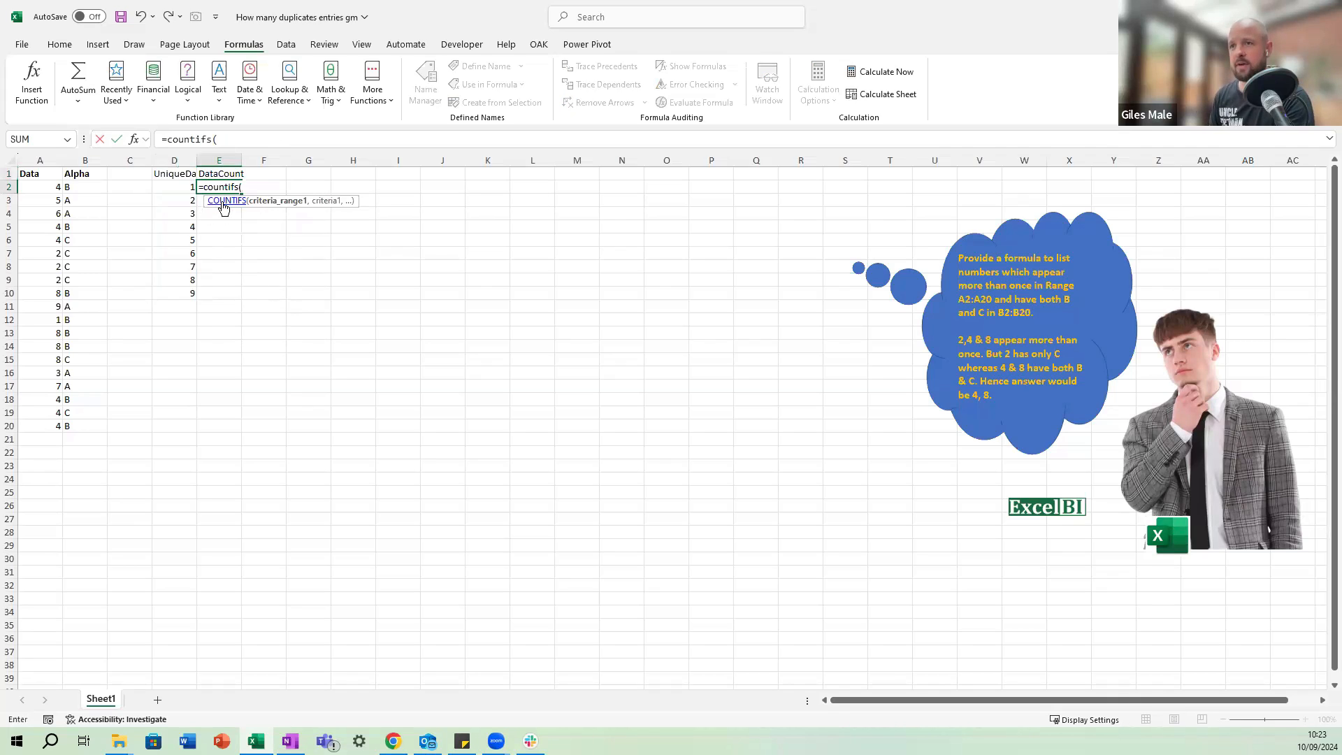
{"action": "key", "text": "Left"}
{"action": "key", "text": "Left"}
{"action": "key", "text": "Left"}
{"action": "key", "text": "Left"}
{"action": "key", "text": "ctrl+shift+Down"}
{"action": "type", "text": ","}
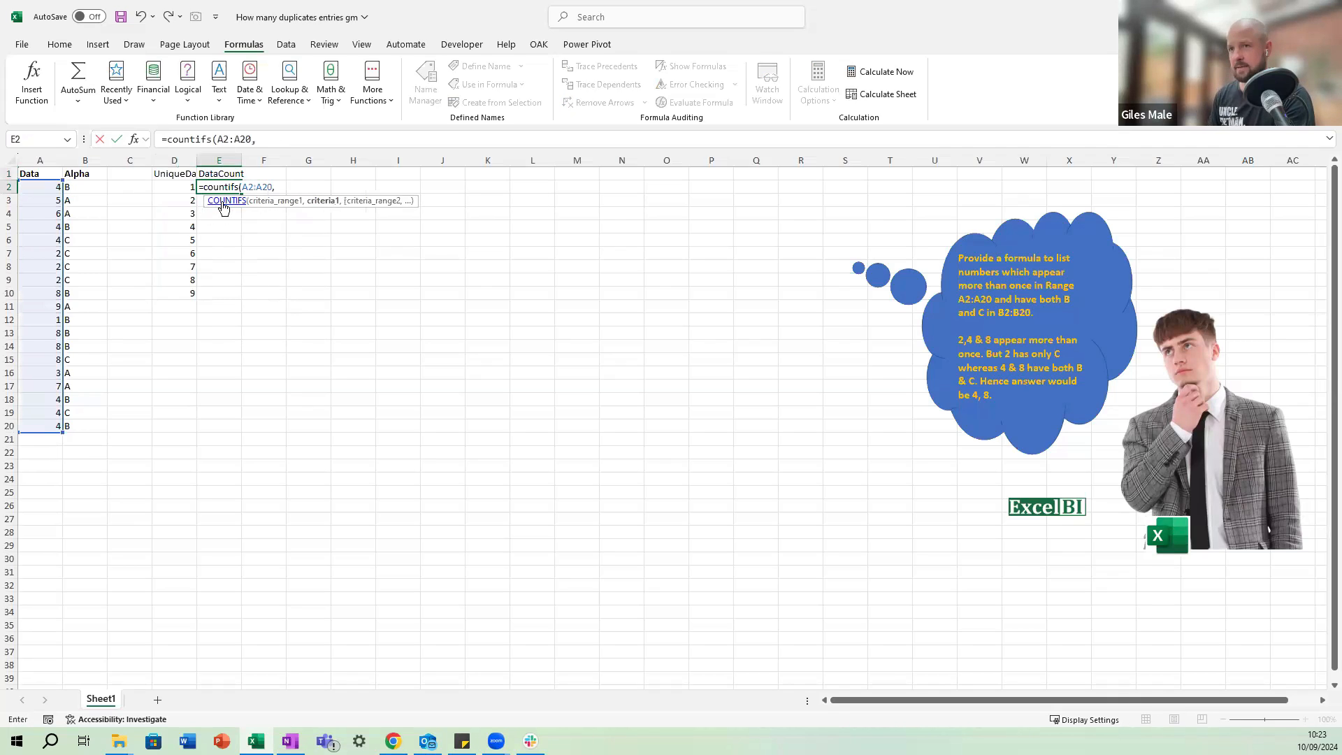
{"action": "key", "text": "Left"}
{"action": "type", "text": "#)"}
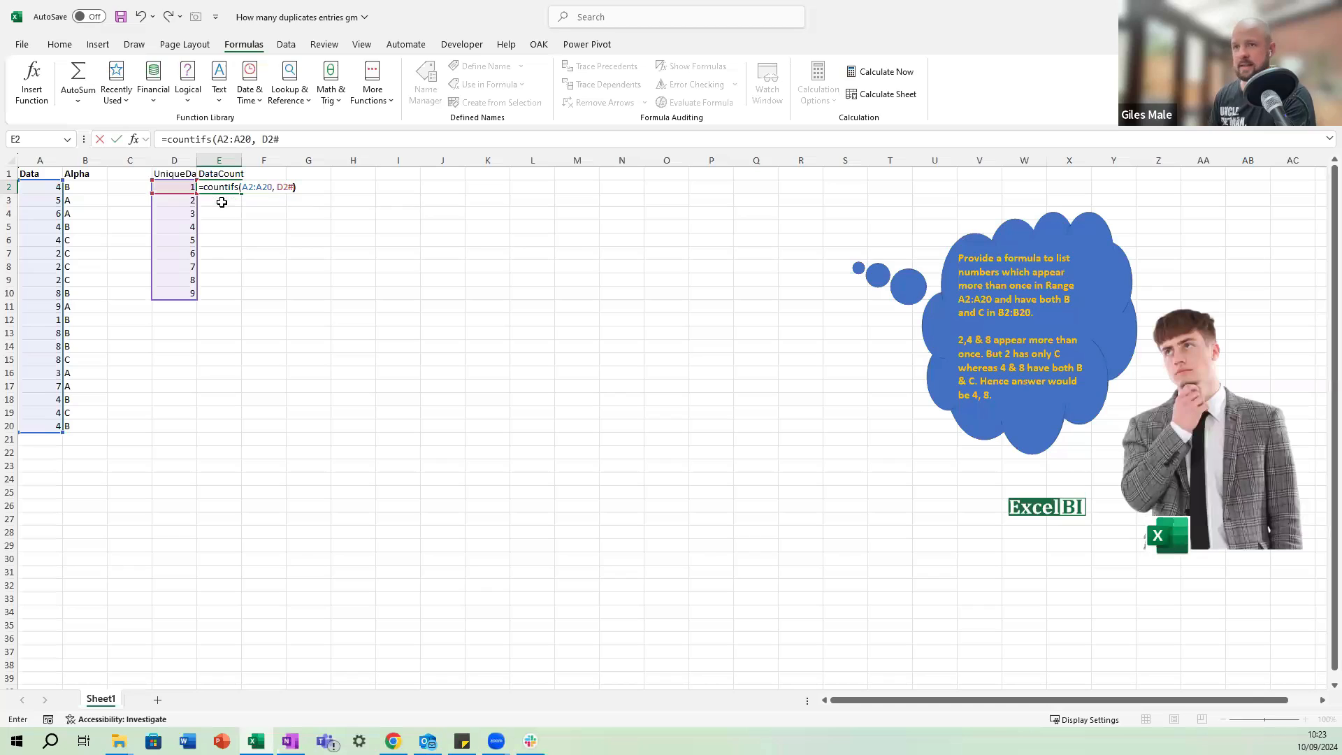
{"action": "key", "text": "ctrl+Return"}
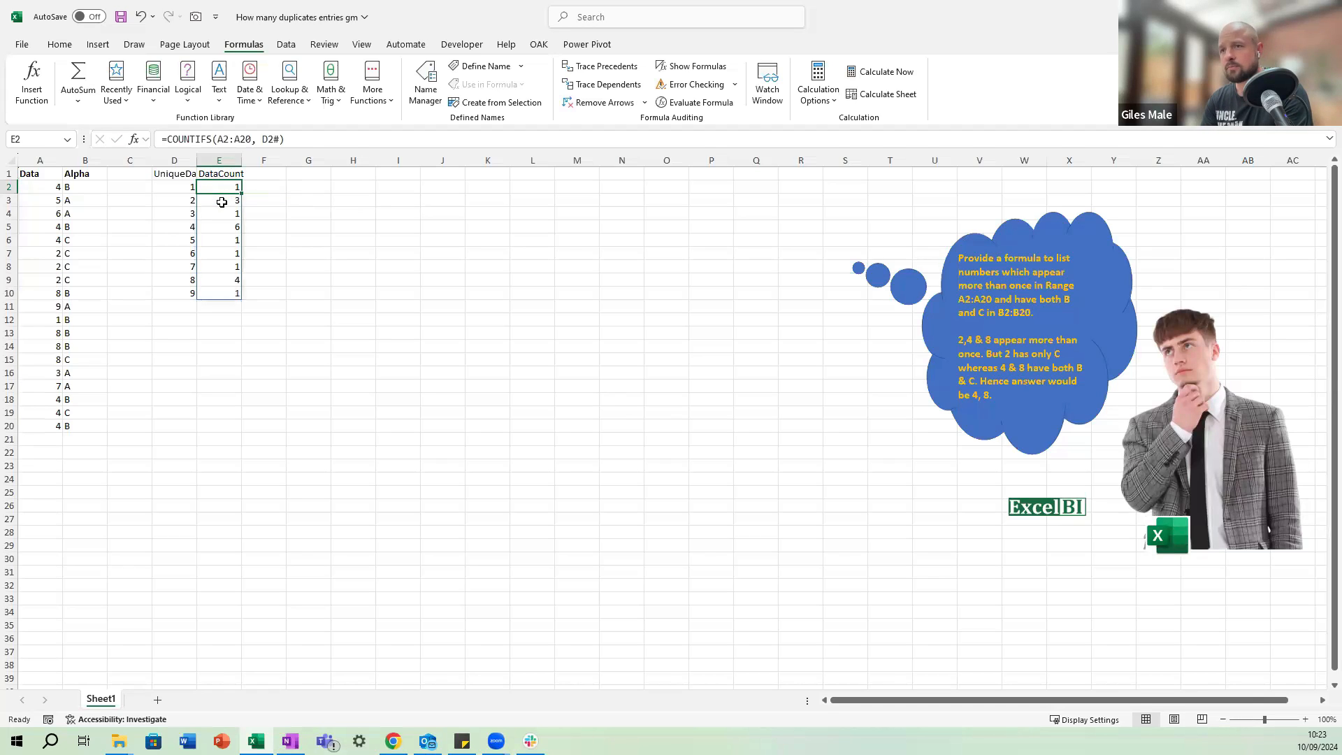
Enter the heading Flag in cell F1.
{"action": "key", "text": "Up"}
{"action": "key", "text": "Right"}
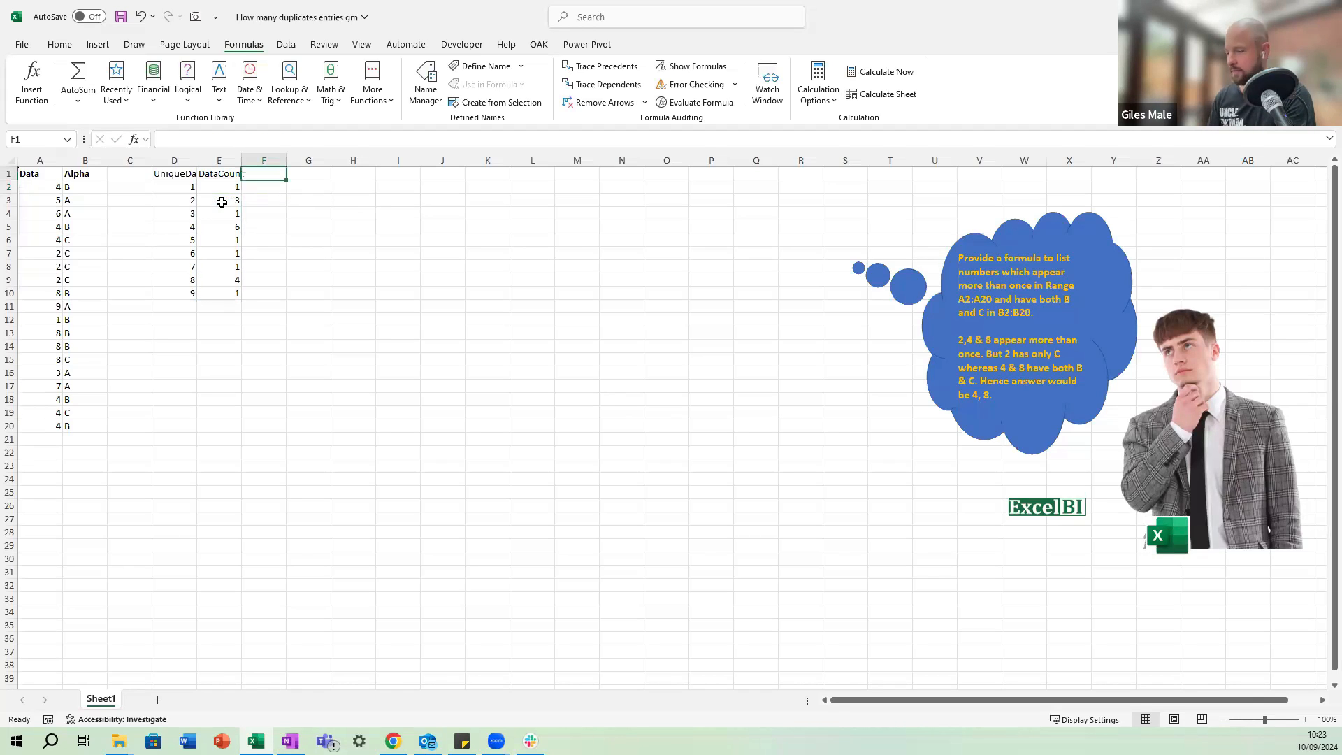
{"action": "type", "text": "Flag"}
{"action": "key", "text": "Return"}
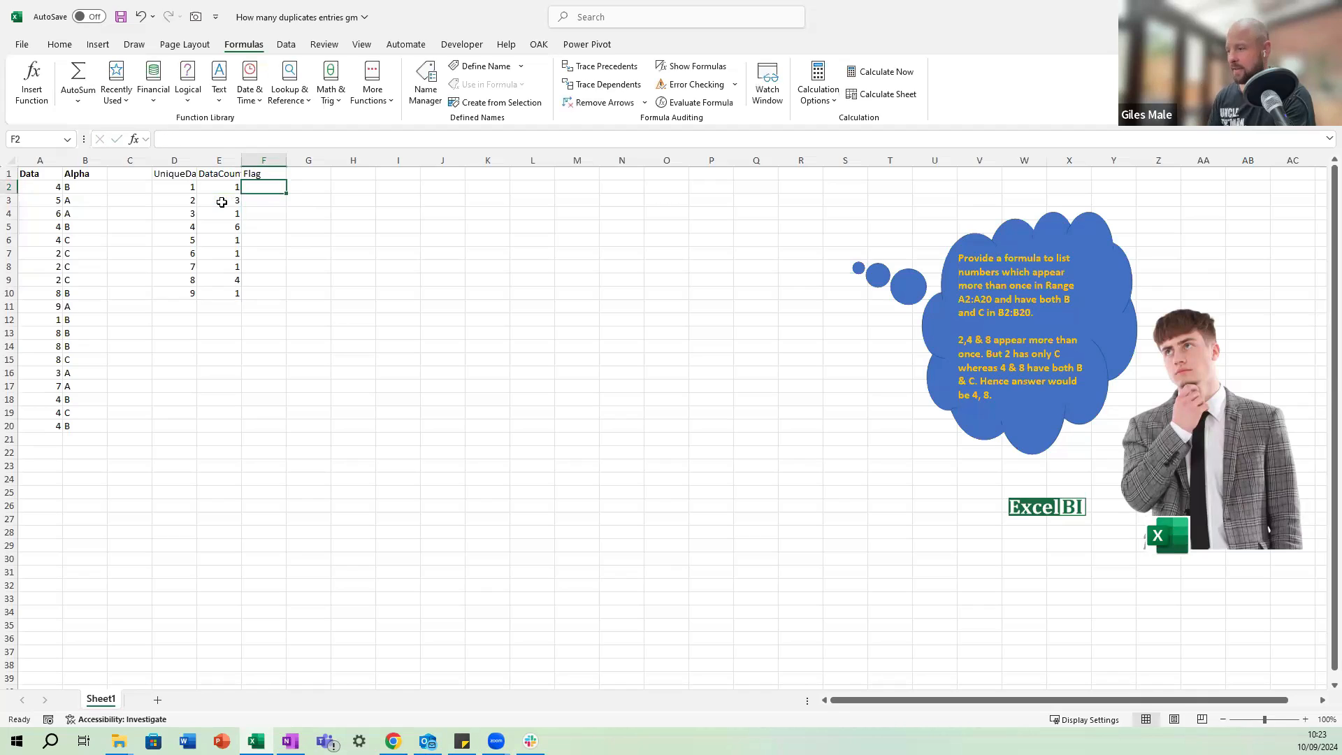
Flag the unique numbers that occur more than once with the formula =E2# > 1 in F2.
{"action": "type", "text": "="}
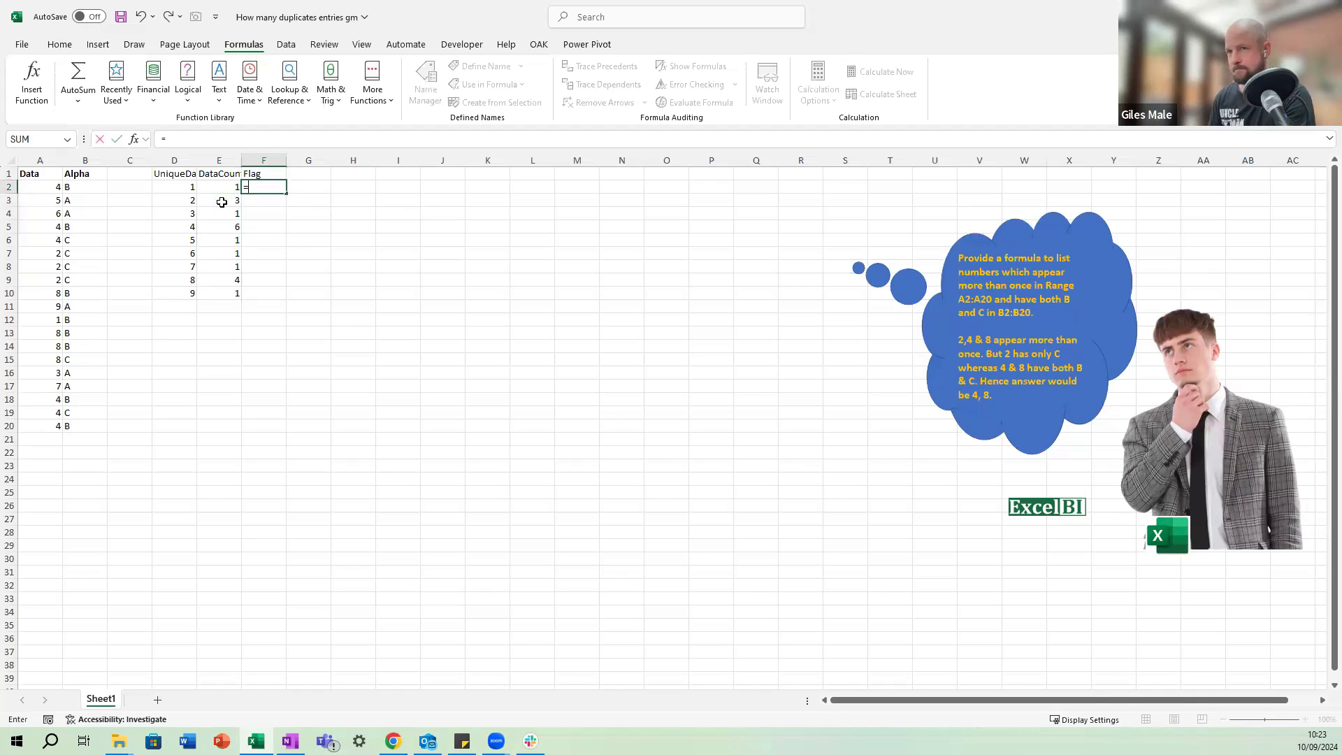
{"action": "key", "text": "Left"}
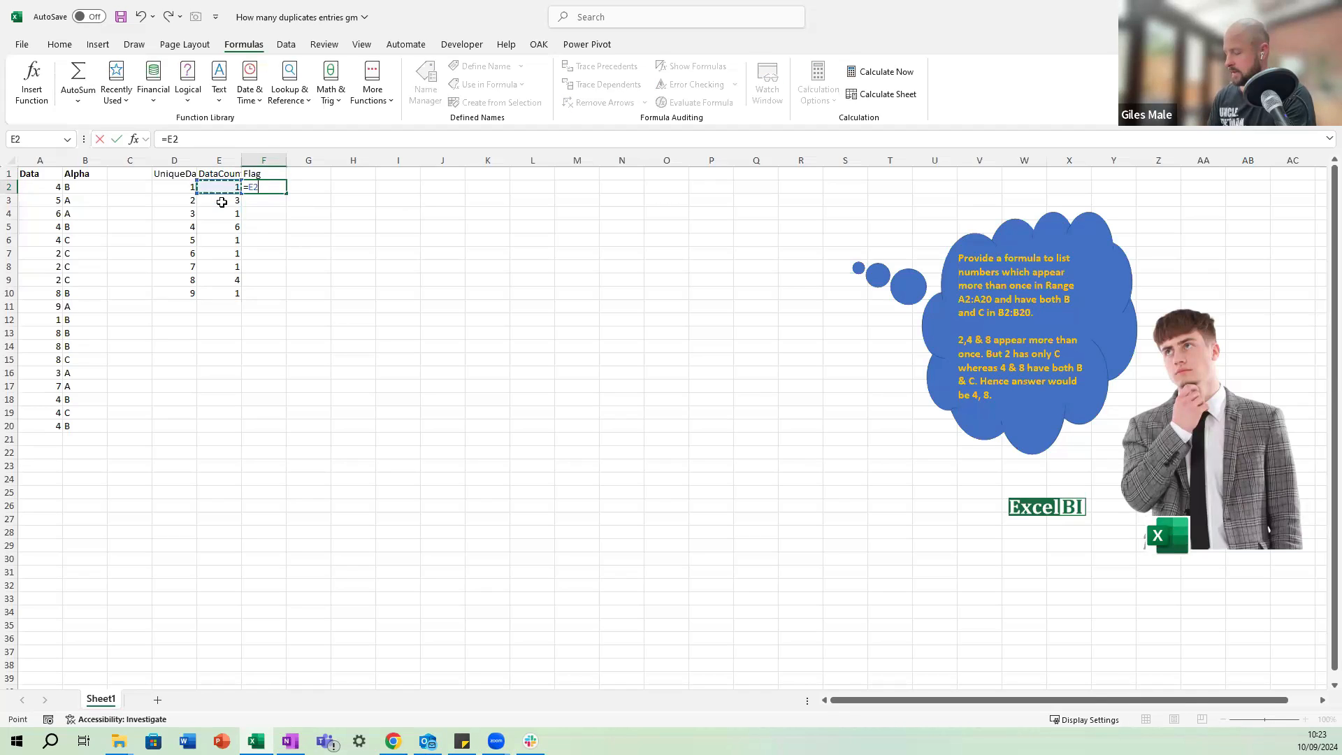
{"action": "type", "text": "# >"}
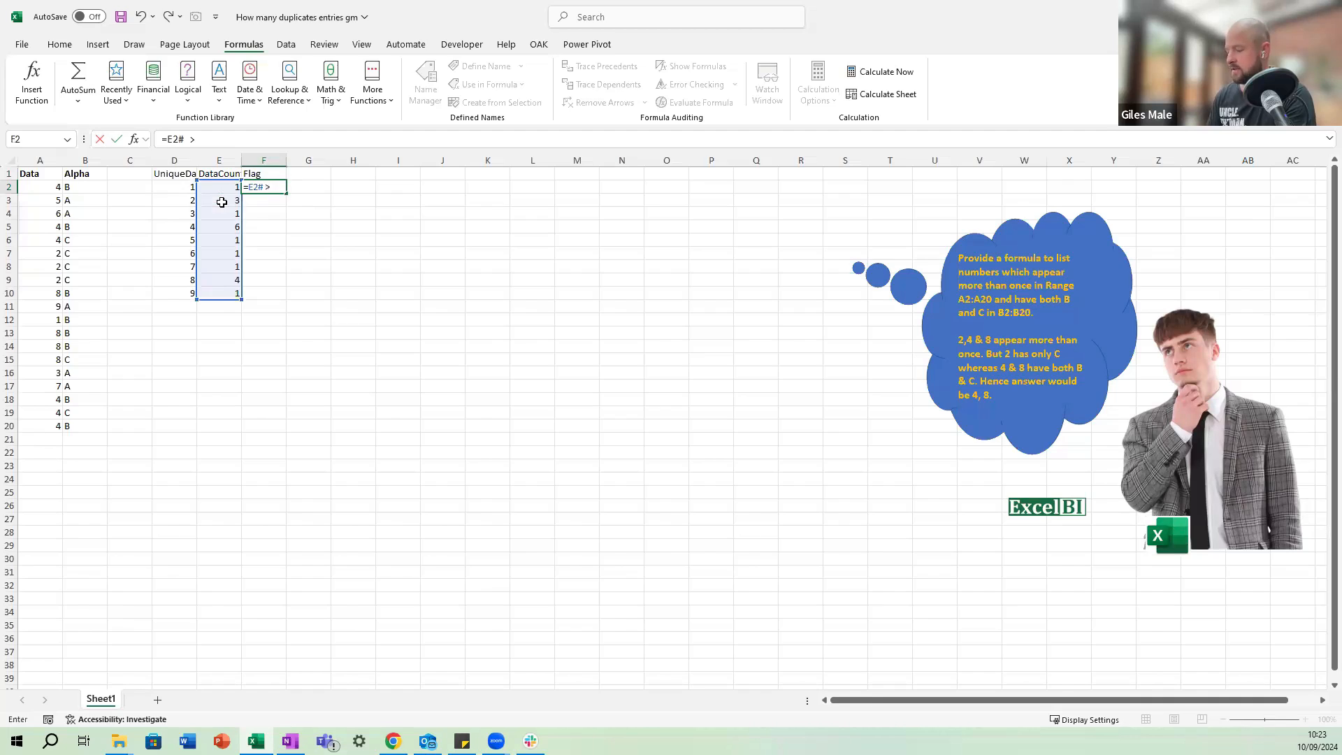
{"action": "type", "text": "2:210"}
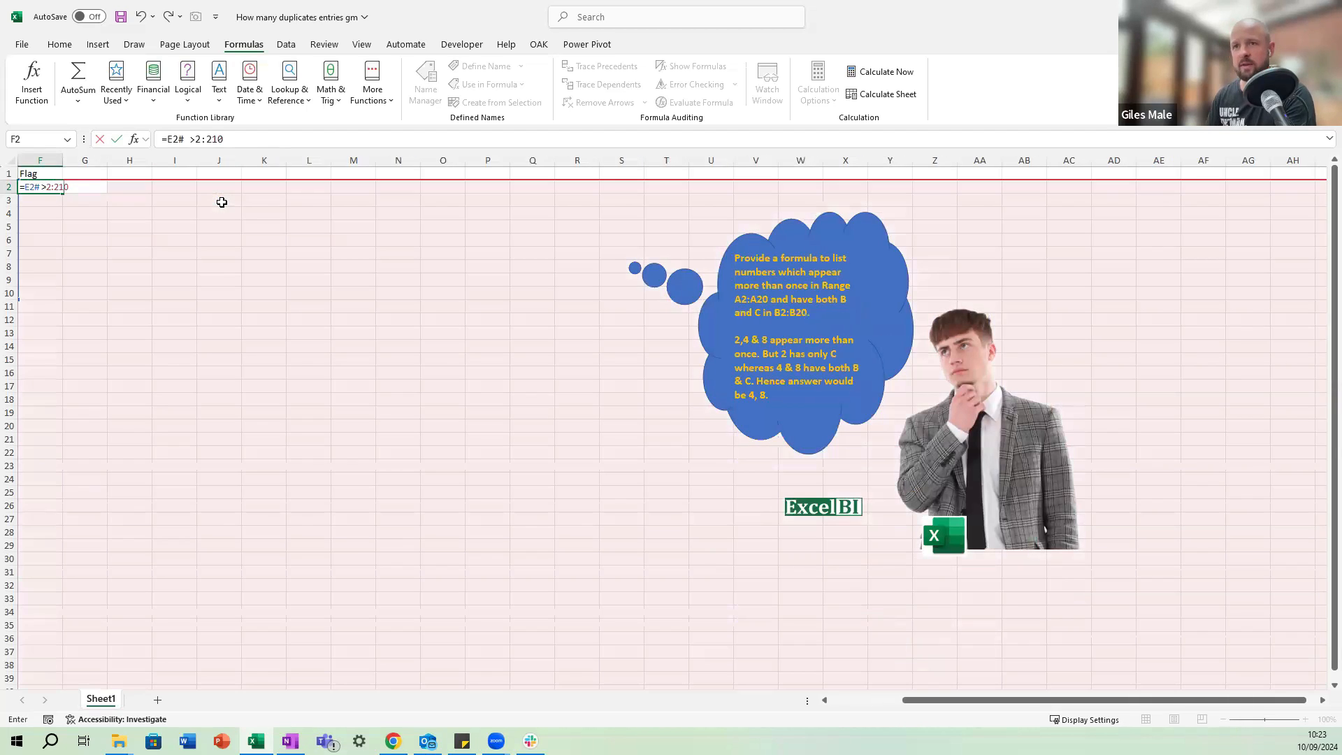
{"action": "key", "text": "BackSpace"}
{"action": "key", "text": "BackSpace"}
{"action": "key", "text": "BackSpace"}
{"action": "key", "text": "BackSpace"}
{"action": "key", "text": "BackSpace"}
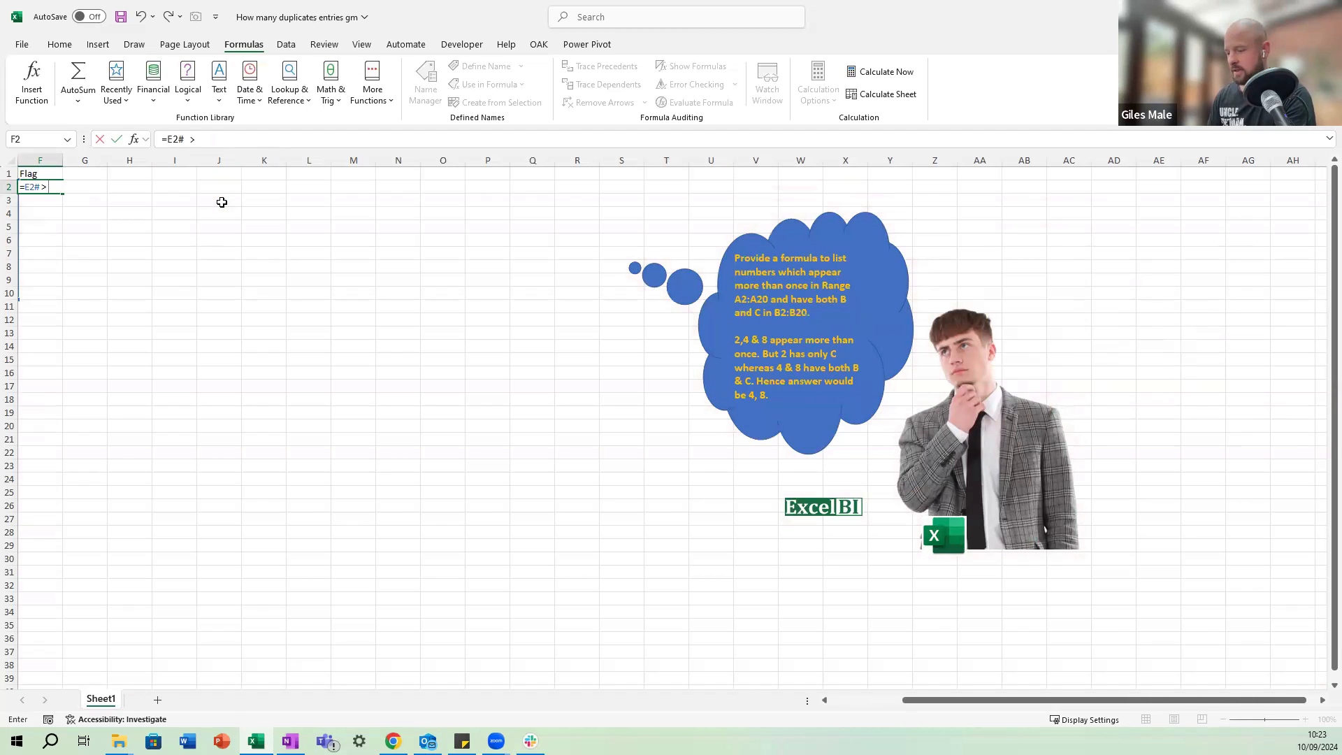
{"action": "type", "text": "1"}
{"action": "key", "text": "Return"}
Examine the unique numbers, their counts and flags, and the original Alpha column.
{"action": "key", "text": "Left"}
{"action": "key", "text": "Left"}
{"action": "key", "text": "Left"}
{"action": "key", "text": "Left"}
{"action": "key", "text": "Left"}
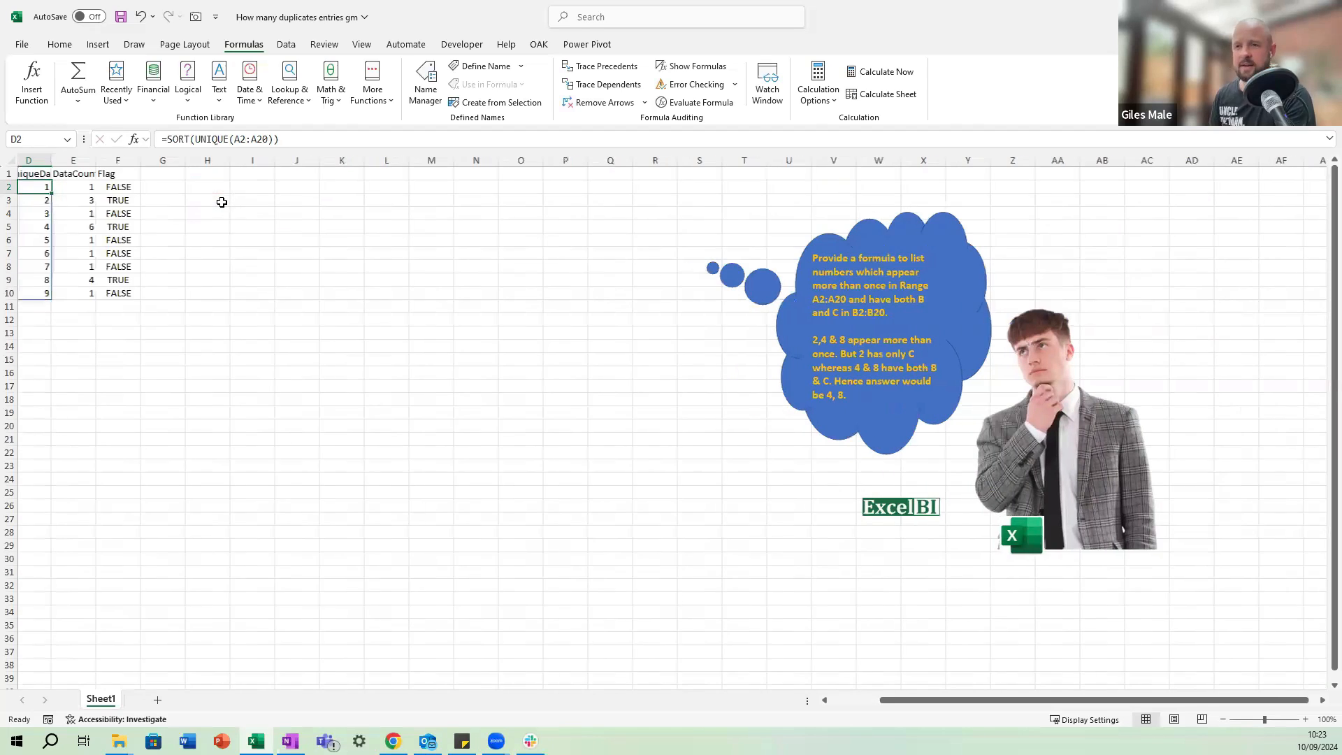
{"action": "key", "text": "Right"}
{"action": "key", "text": "Right"}
{"action": "key", "text": "Right"}
{"action": "key", "text": "Right"}
{"action": "key", "text": "Right"}
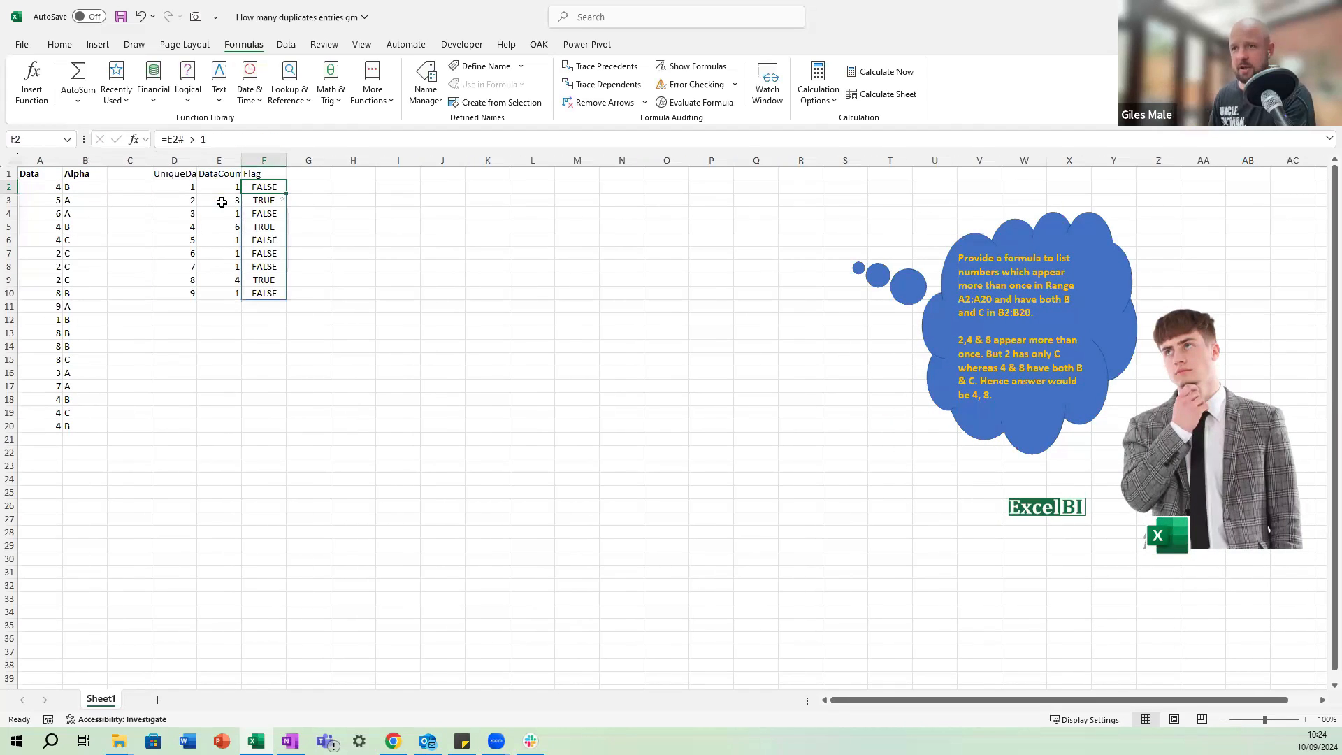
{"action": "key", "text": "Left"}
{"action": "key", "text": "Right"}
{"action": "key", "text": "Up"}
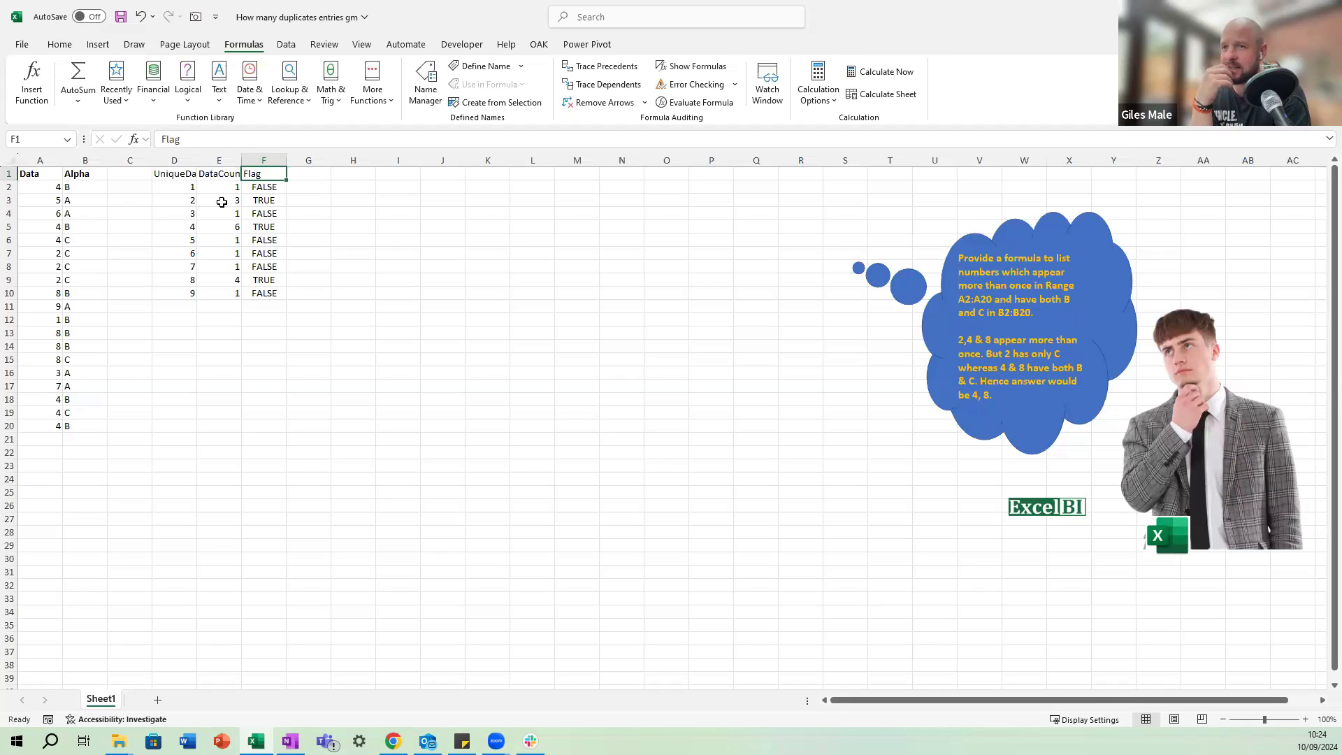
{"action": "key", "text": "Left"}
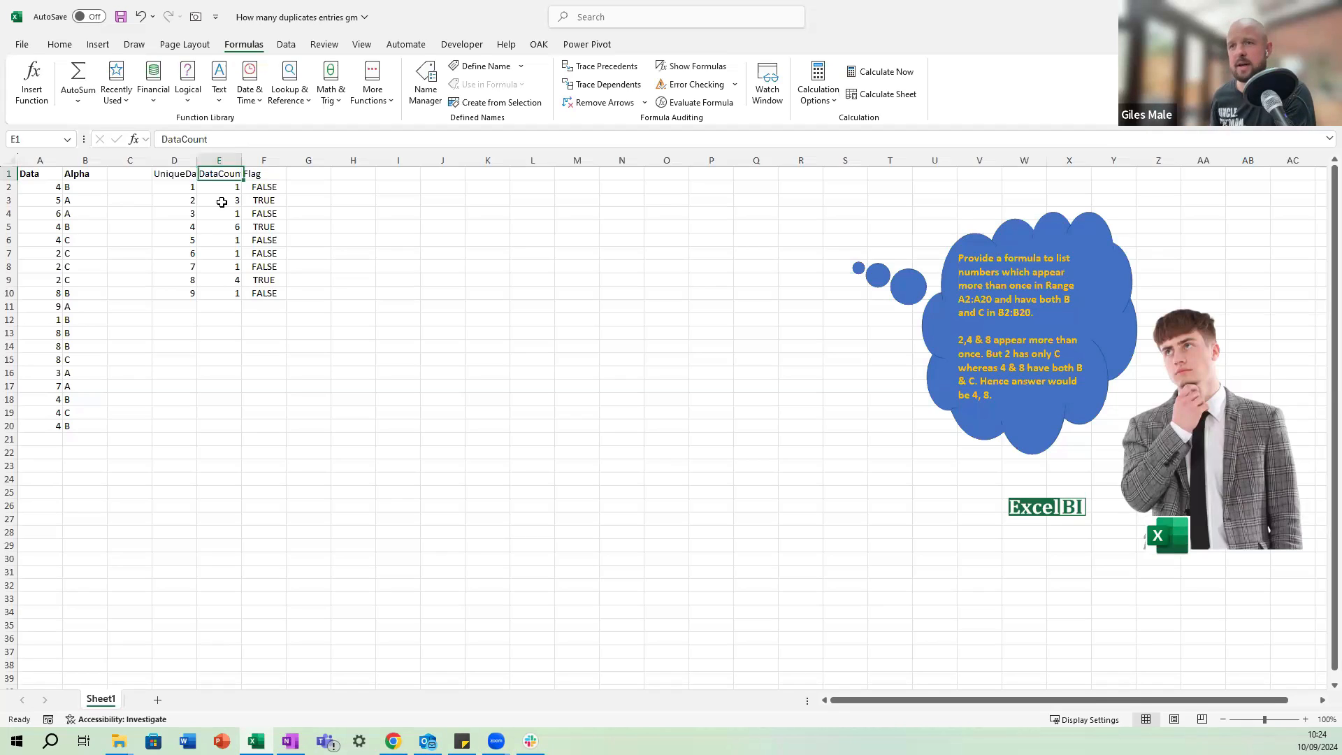
{"action": "key", "text": "Left"}
{"action": "key", "text": "Down"}
{"action": "key", "text": "Left"}
{"action": "key", "text": "Left"}
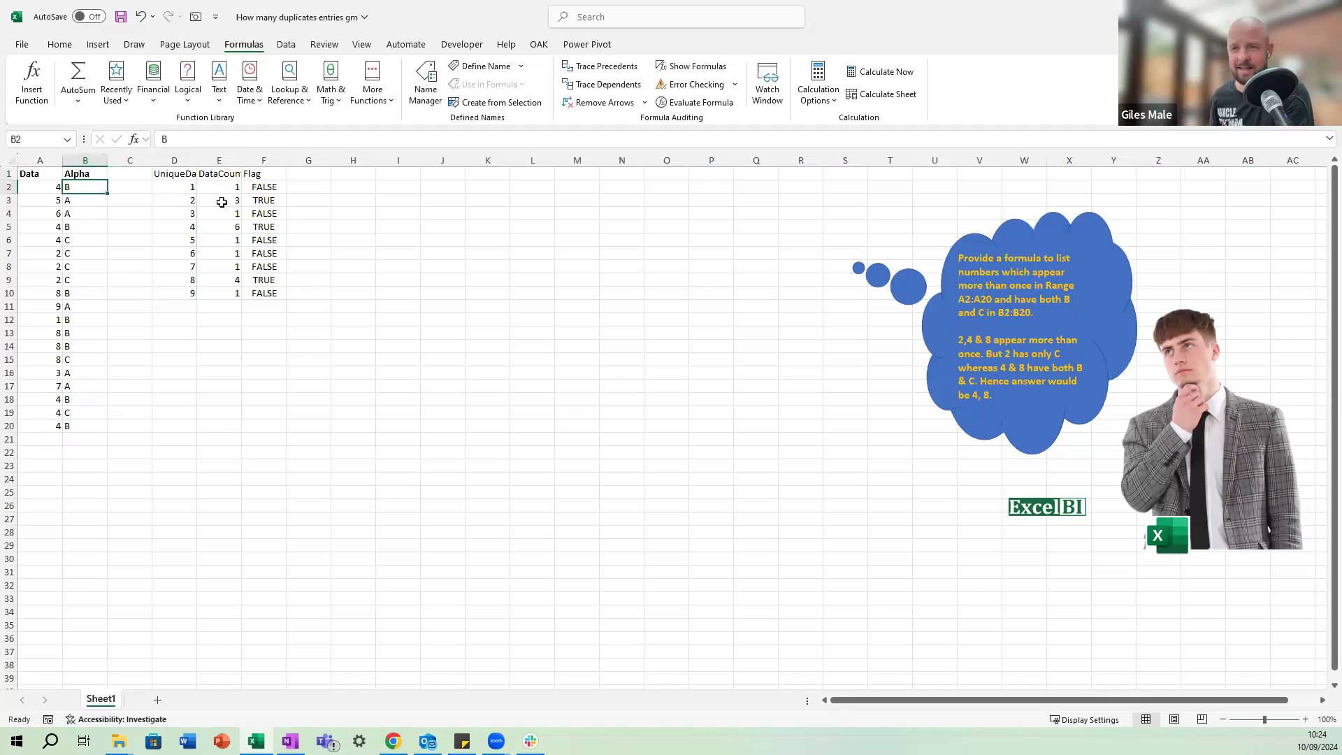
{"action": "key", "text": "Up"}
{"action": "key", "text": "Down"}
Enter the heading ListedAlphas in cell H1.
{"action": "key", "text": "Right"}
{"action": "key", "text": "Right"}
{"action": "key", "text": "Right"}
{"action": "key", "text": "Right"}
{"action": "key", "text": "Right"}
{"action": "key", "text": "Right"}
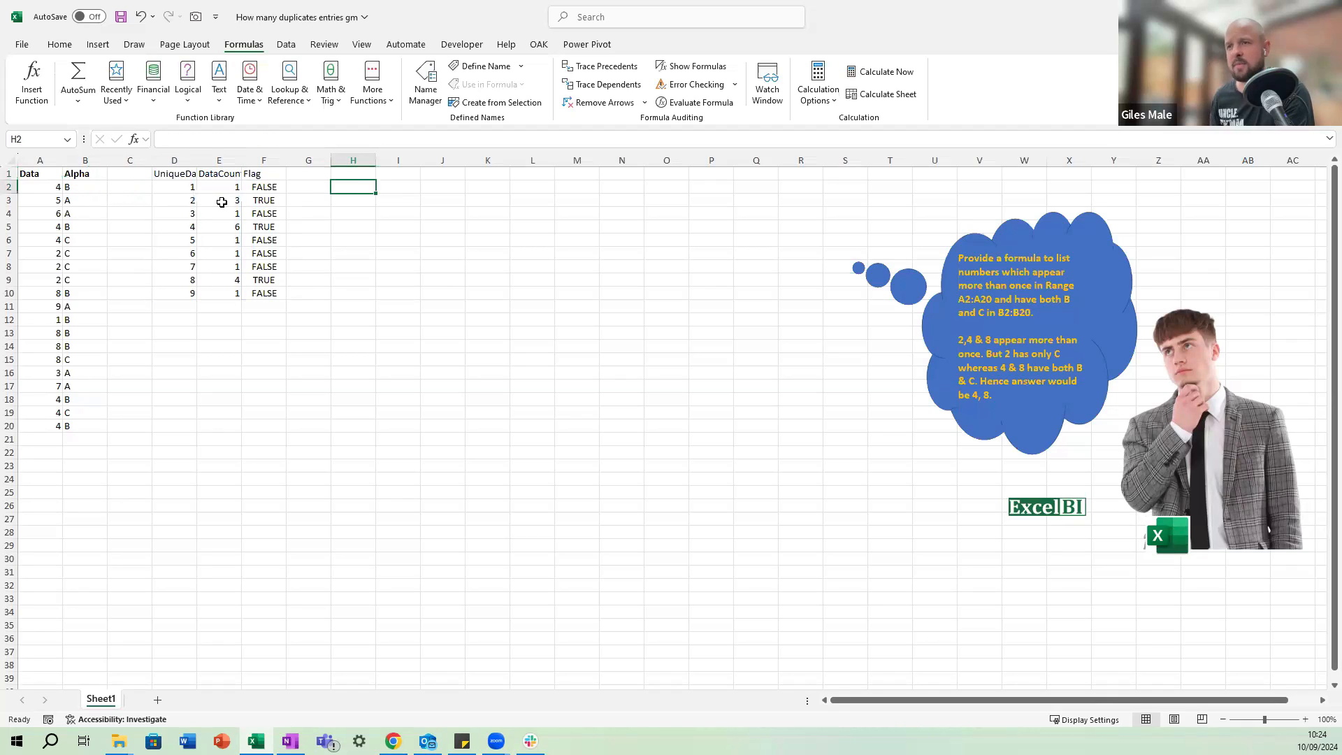
{"action": "key", "text": "Up"}
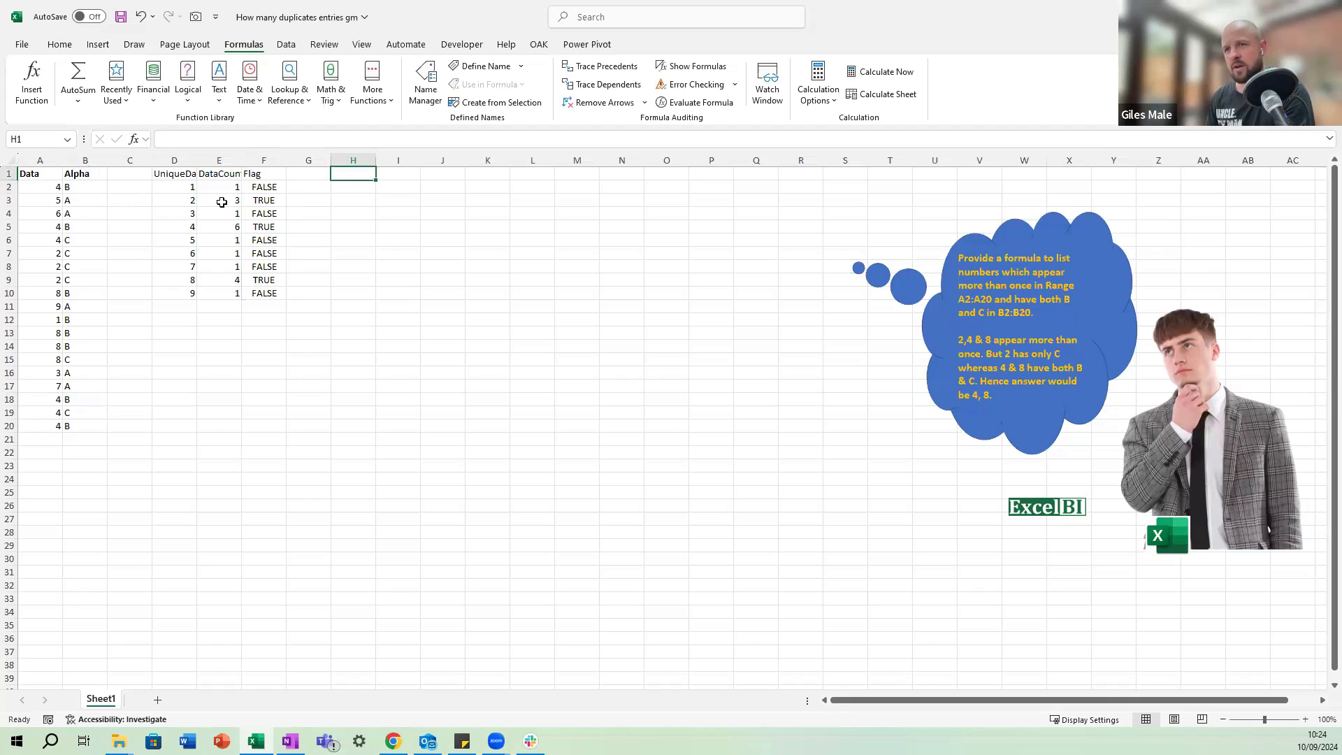
{"action": "type", "text": "A"}
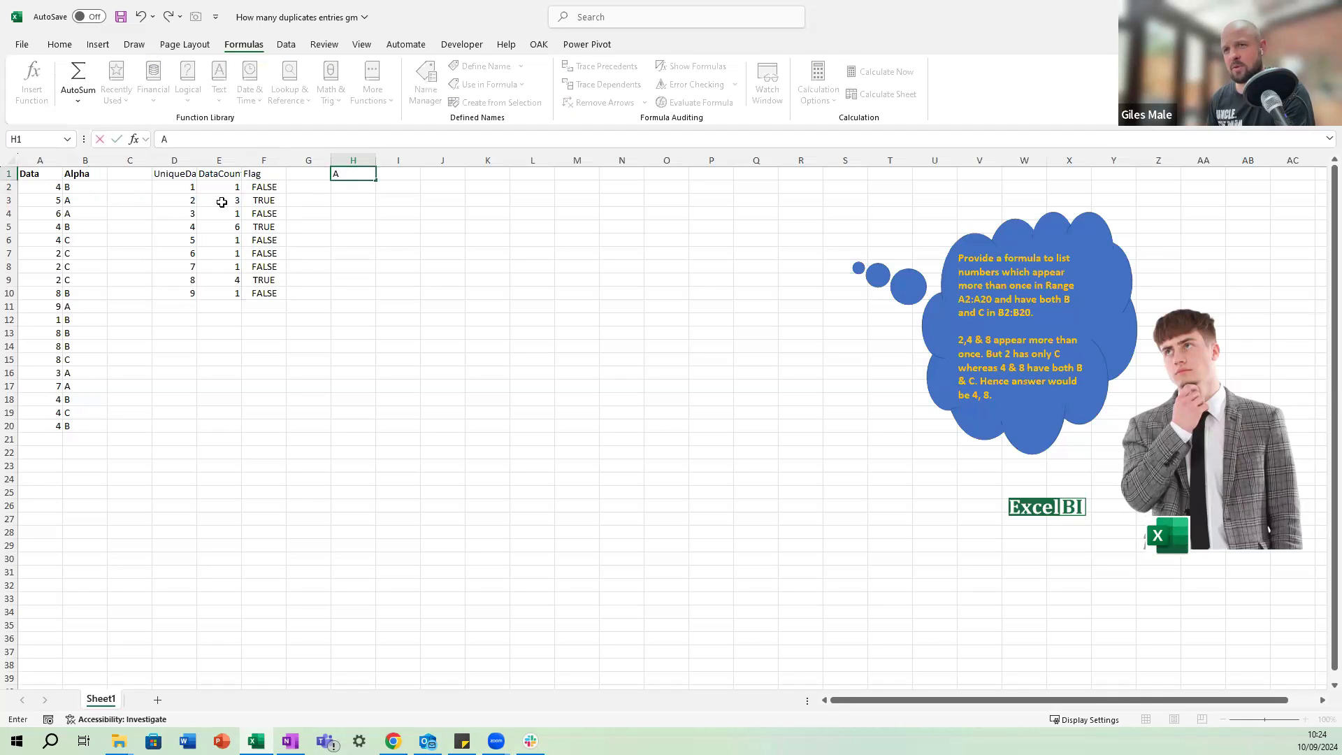
{"action": "key", "text": "BackSpace"}
{"action": "type", "text": "Filter"}
{"action": "key", "text": "BackSpace"}
{"action": "key", "text": "BackSpace"}
{"action": "key", "text": "BackSpace"}
{"action": "key", "text": "BackSpace"}
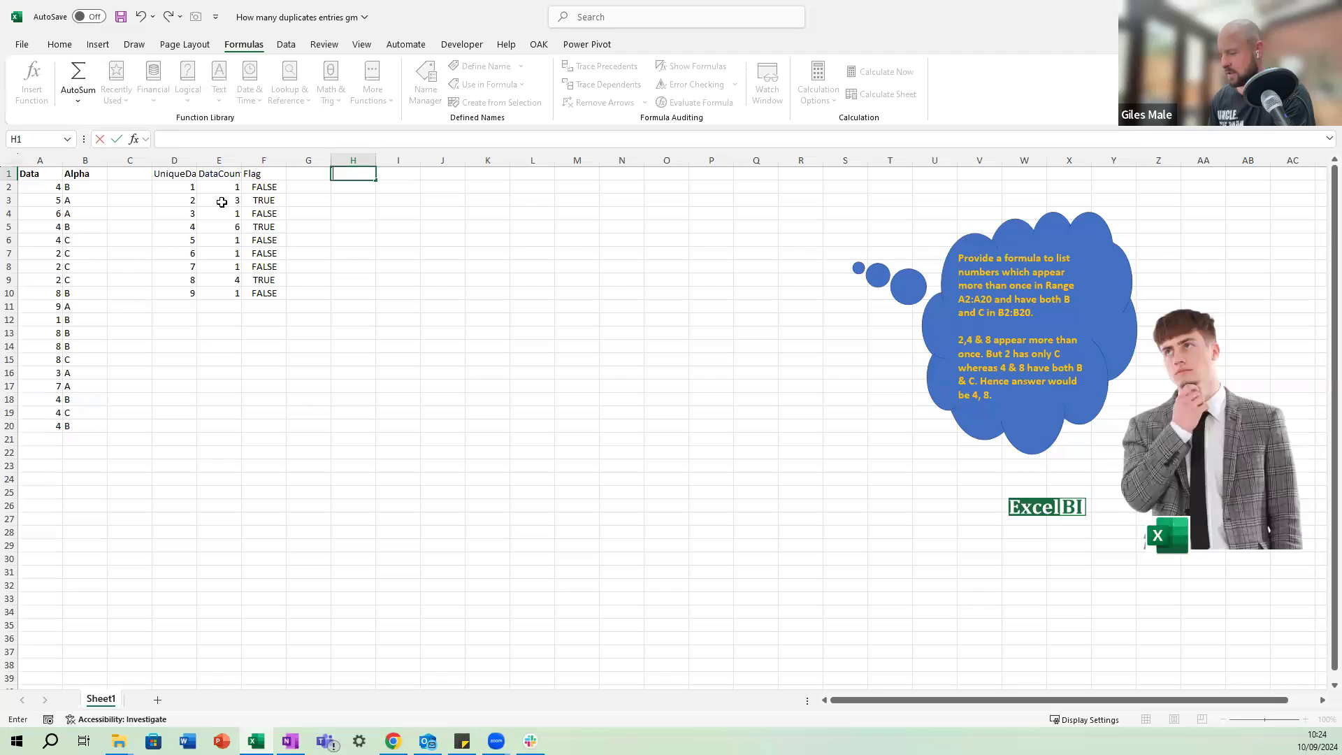
{"action": "type", "text": "ListedAl"}
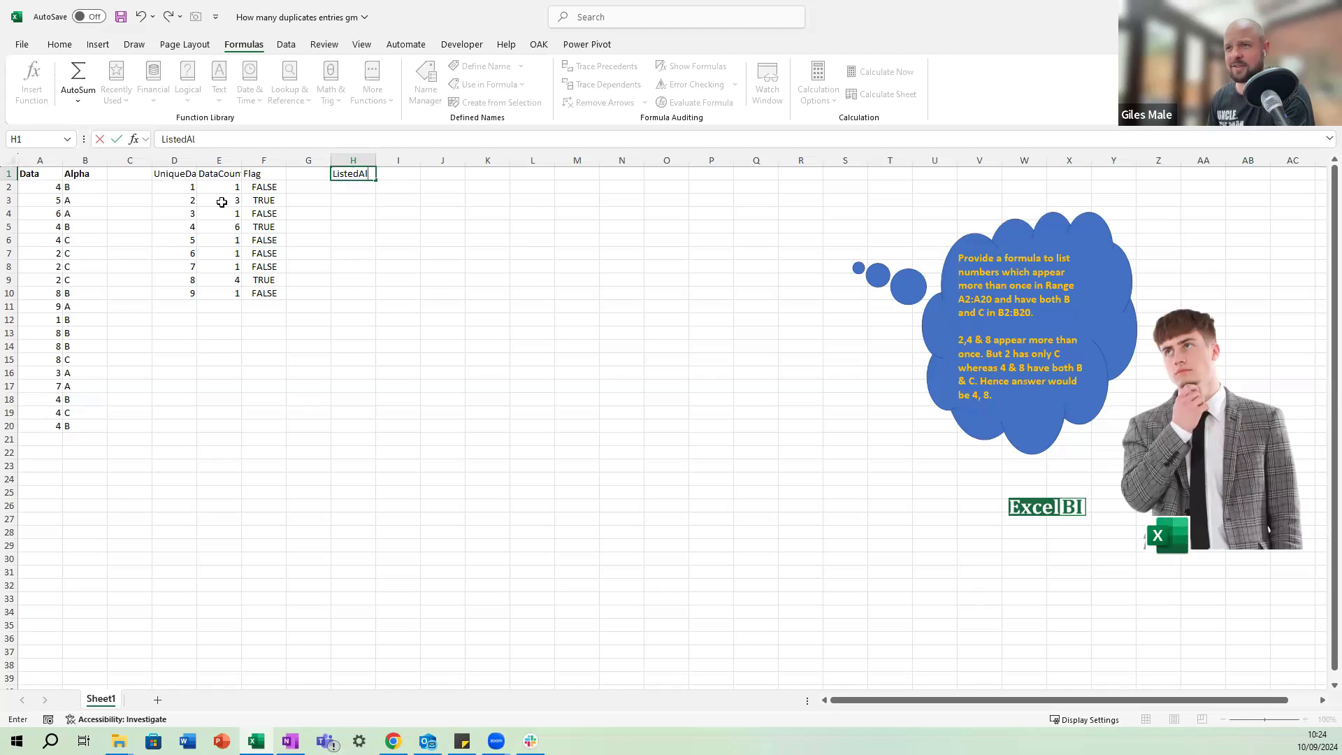
{"action": "type", "text": "phas"}
{"action": "key", "text": "Return"}
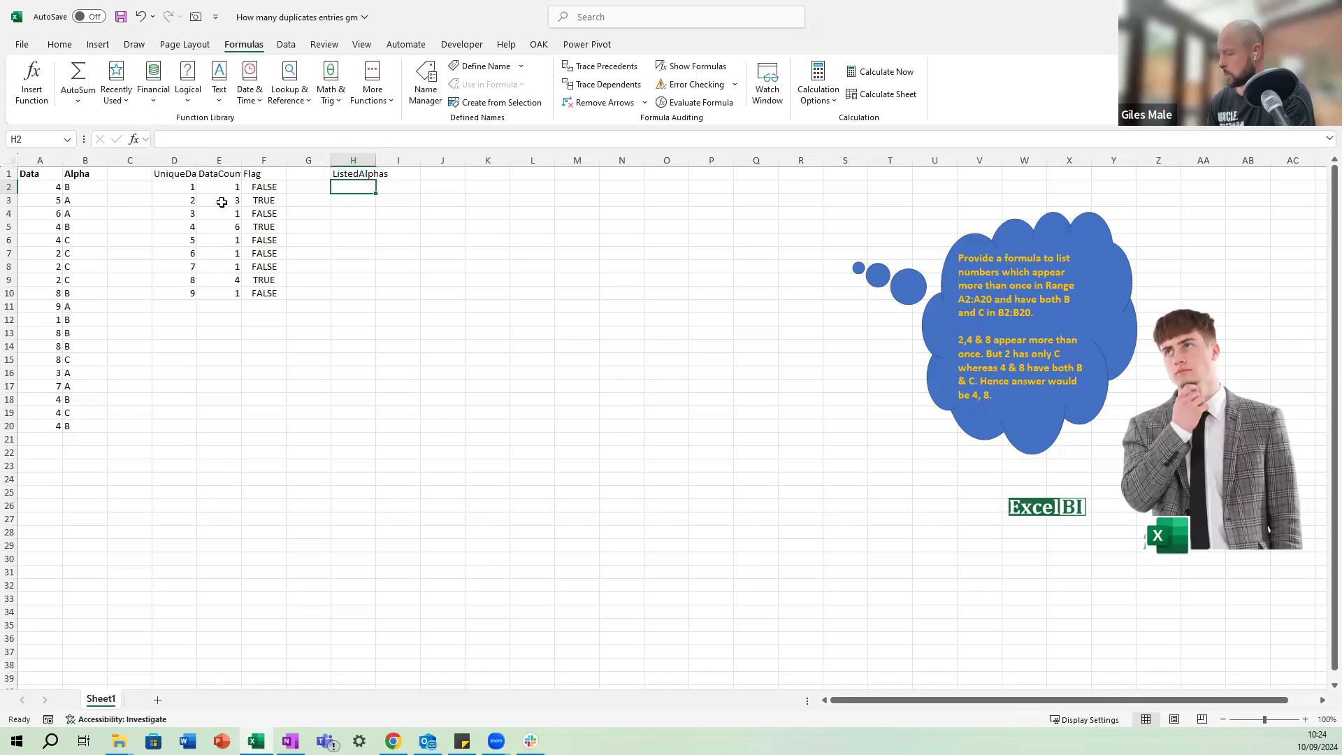
Enter the formula =FILTER(B2:B20, A2:A20 = D2#) in H2 to list the letters matching the unique numbers.
{"action": "type", "text": "=filter("}
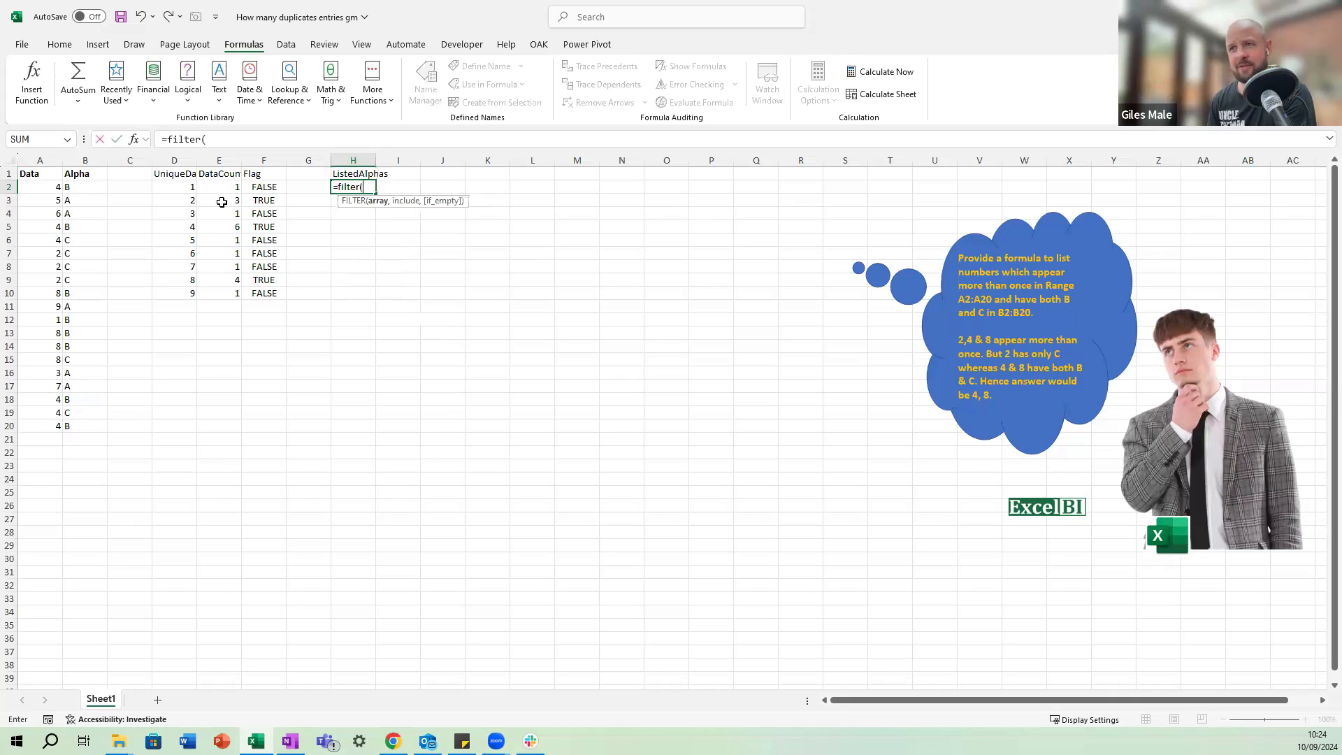
{"action": "key", "text": "Left"}
{"action": "key", "text": "Left"}
{"action": "key", "text": "Left"}
{"action": "key", "text": "Left"}
{"action": "key", "text": "Left"}
{"action": "key", "text": "Left"}
{"action": "key", "text": "Left"}
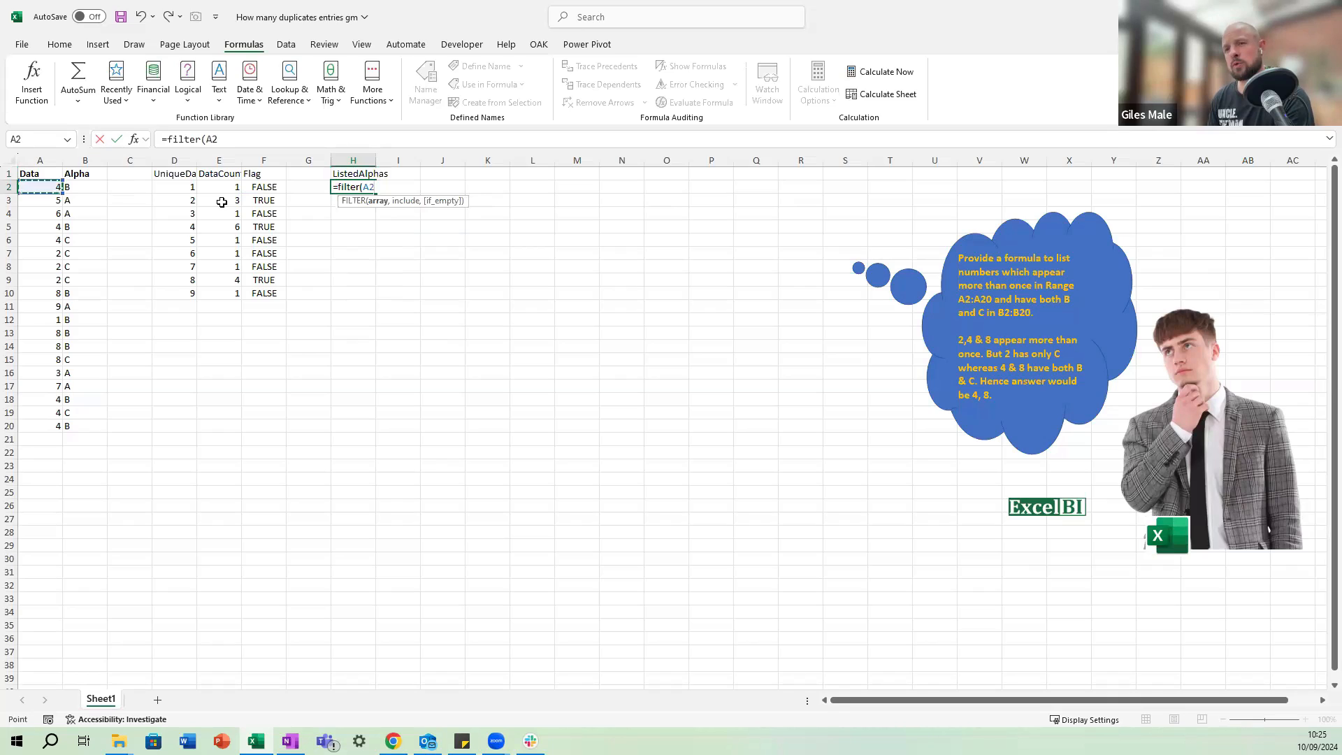
{"action": "key", "text": "Right"}
{"action": "key", "text": "ctrl+shift+Down"}
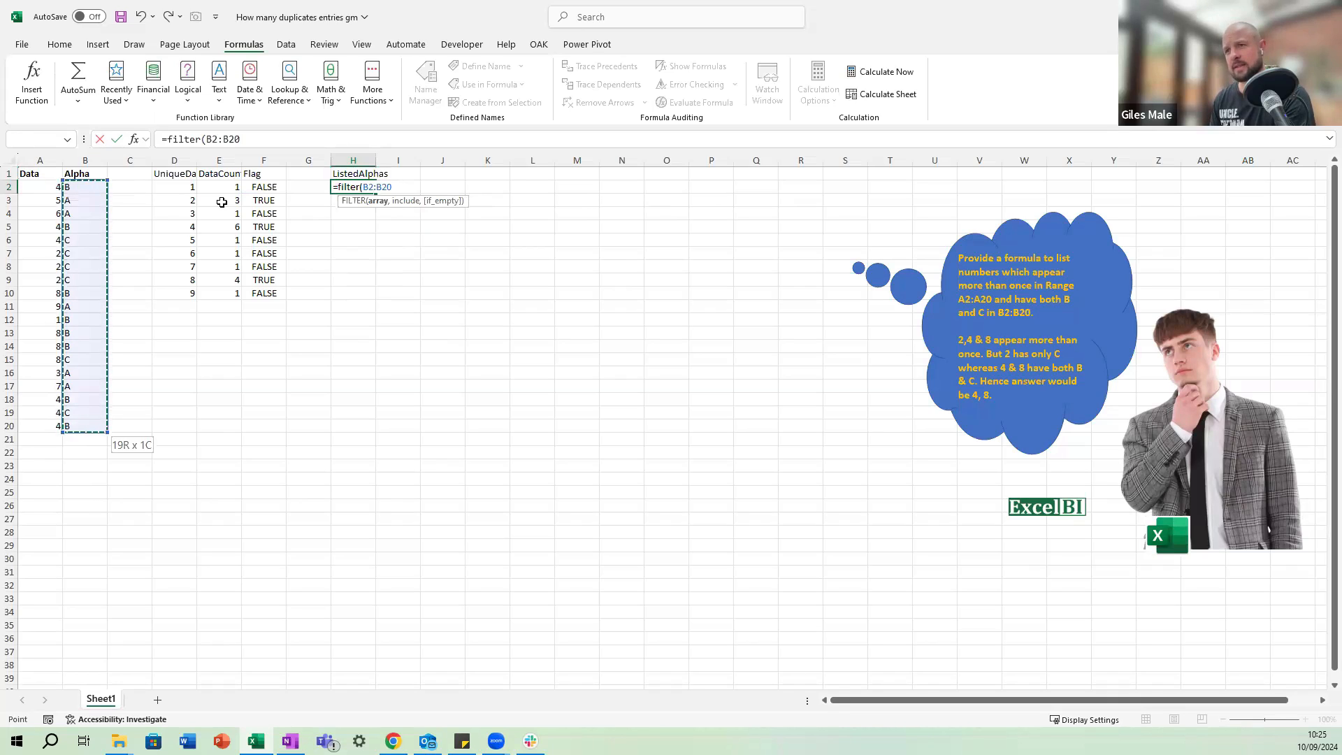
{"action": "type", "text": ","}
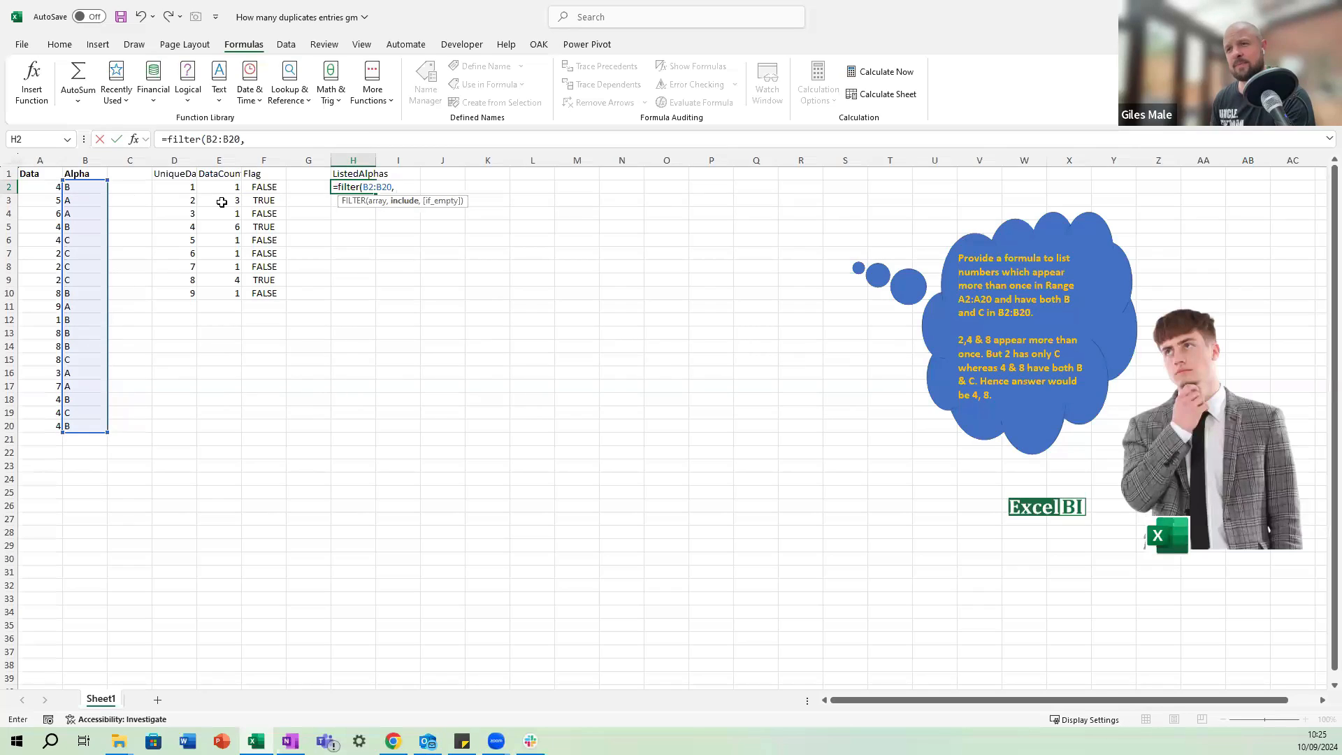
{"action": "key", "text": "Left"}
{"action": "key", "text": "Left"}
{"action": "key", "text": "Left"}
{"action": "key", "text": "Left"}
{"action": "key", "text": "Left"}
{"action": "key", "text": "Left"}
{"action": "key", "text": "Left"}
{"action": "key", "text": "ctrl+shift+Down"}
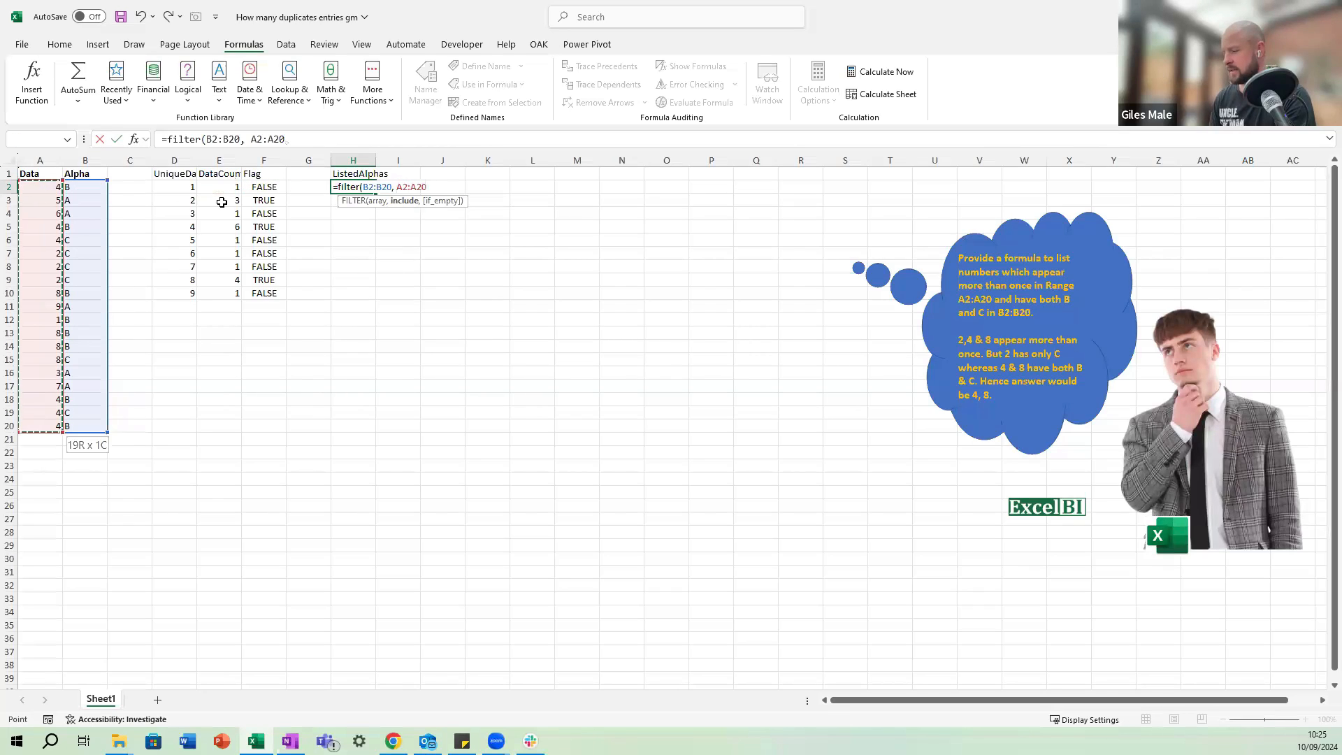
{"action": "type", "text": "="}
{"action": "key", "text": "Left"}
{"action": "key", "text": "Left"}
{"action": "key", "text": "Left"}
{"action": "key", "text": "Left"}
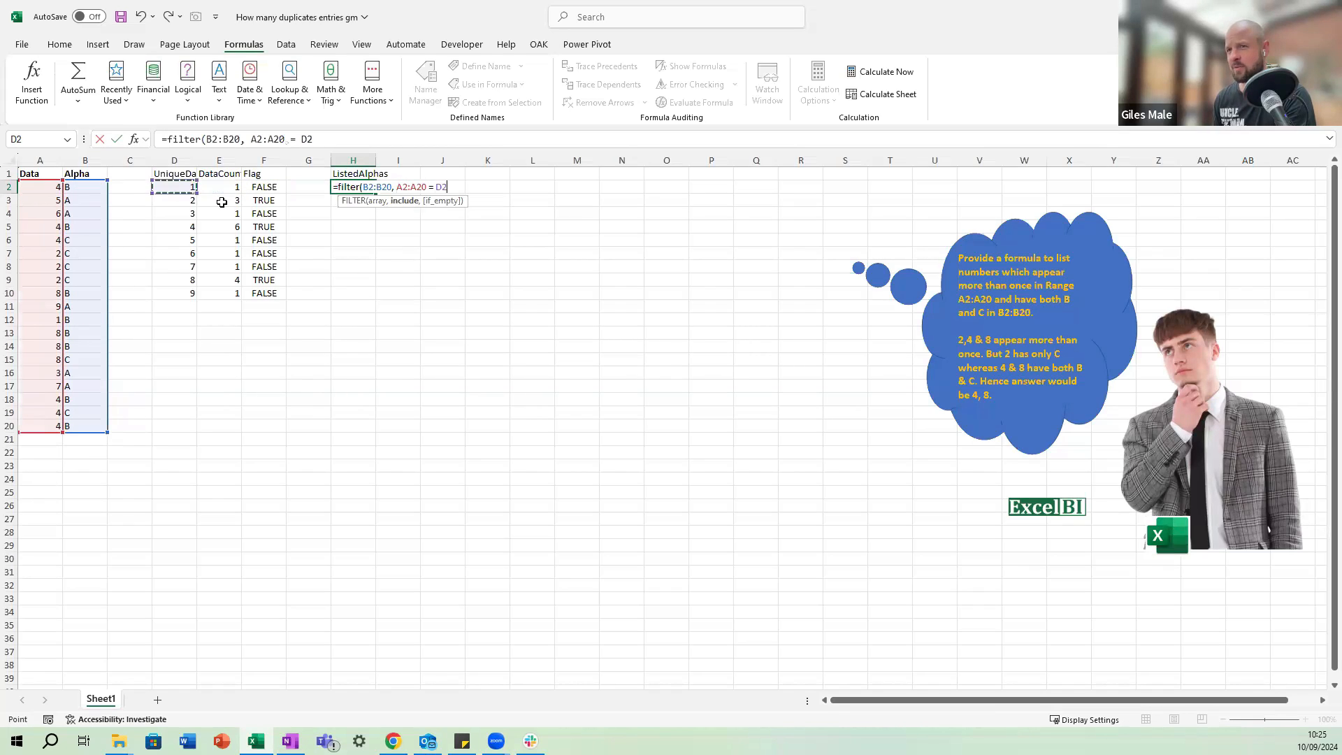
{"action": "key", "text": "ctrl+shift+Down"}
{"action": "key", "text": "ctrl+Return"}
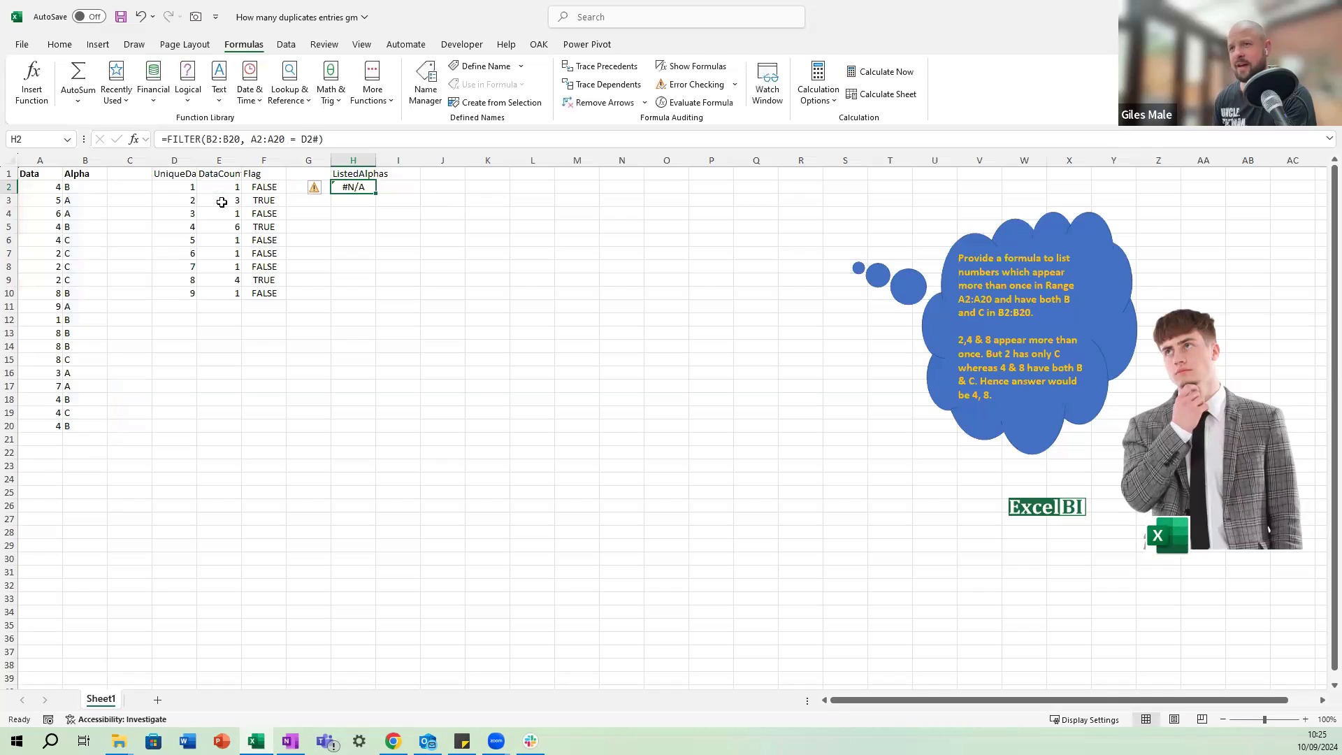
Change the H2 formula to =FILTER(B2:B20, A2:A20 = D2) and choose the workbook's calculation mode.
{"action": "key", "text": "F2"}
{"action": "key", "text": "Left"}
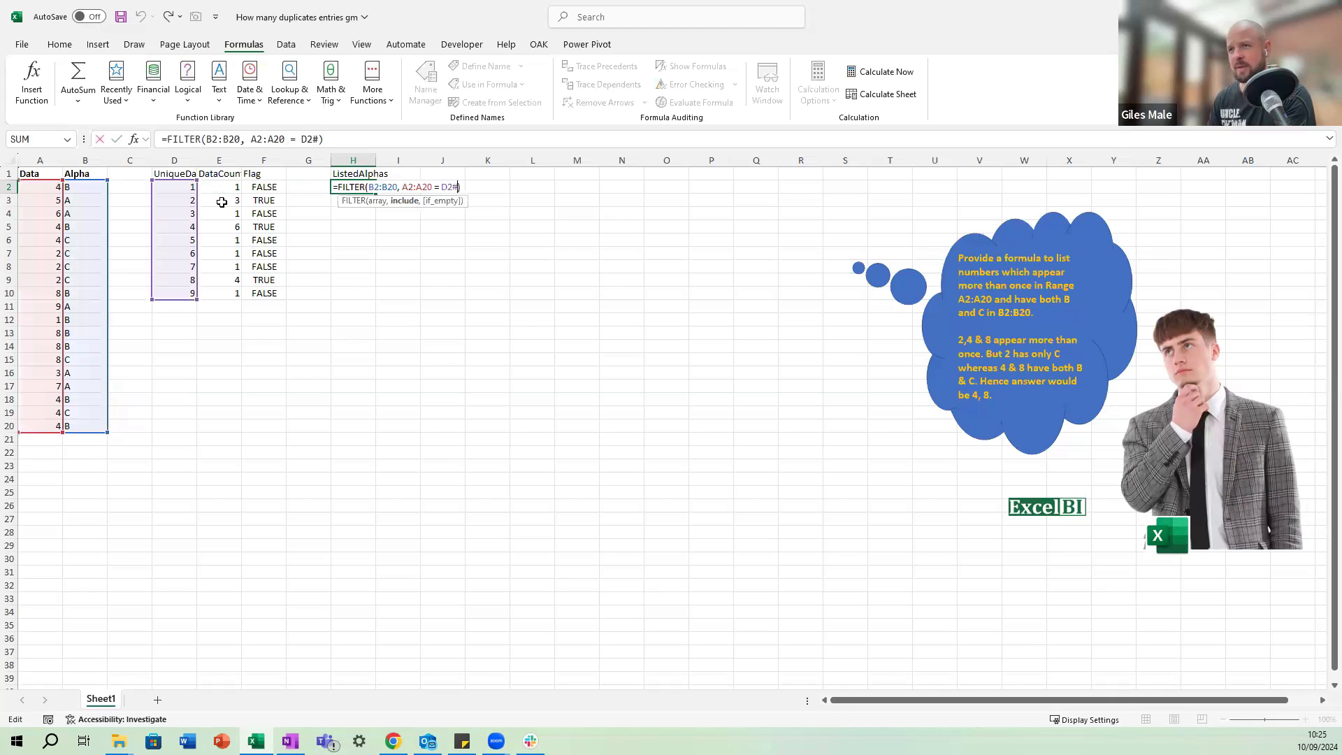
{"action": "key", "text": "BackSpace"}
{"action": "key", "text": "ctrl+Return"}
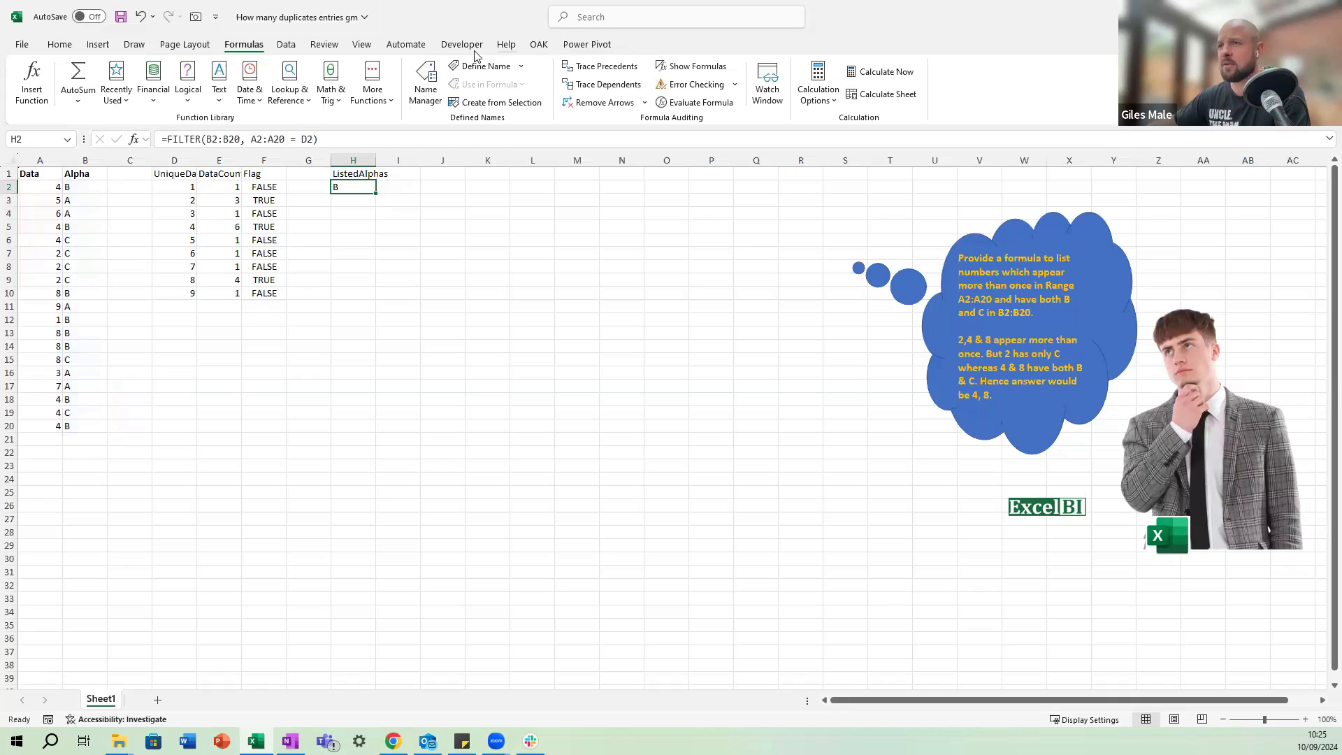
{"action": "left_click", "coordinate": [818, 94]}
{"action": "left_click", "coordinate": [842, 120]}
Copy the FILTER formula from H2 into H3 and check the references in both cells.
{"action": "key", "text": "ctrl+c"}
{"action": "key", "text": "Down"}
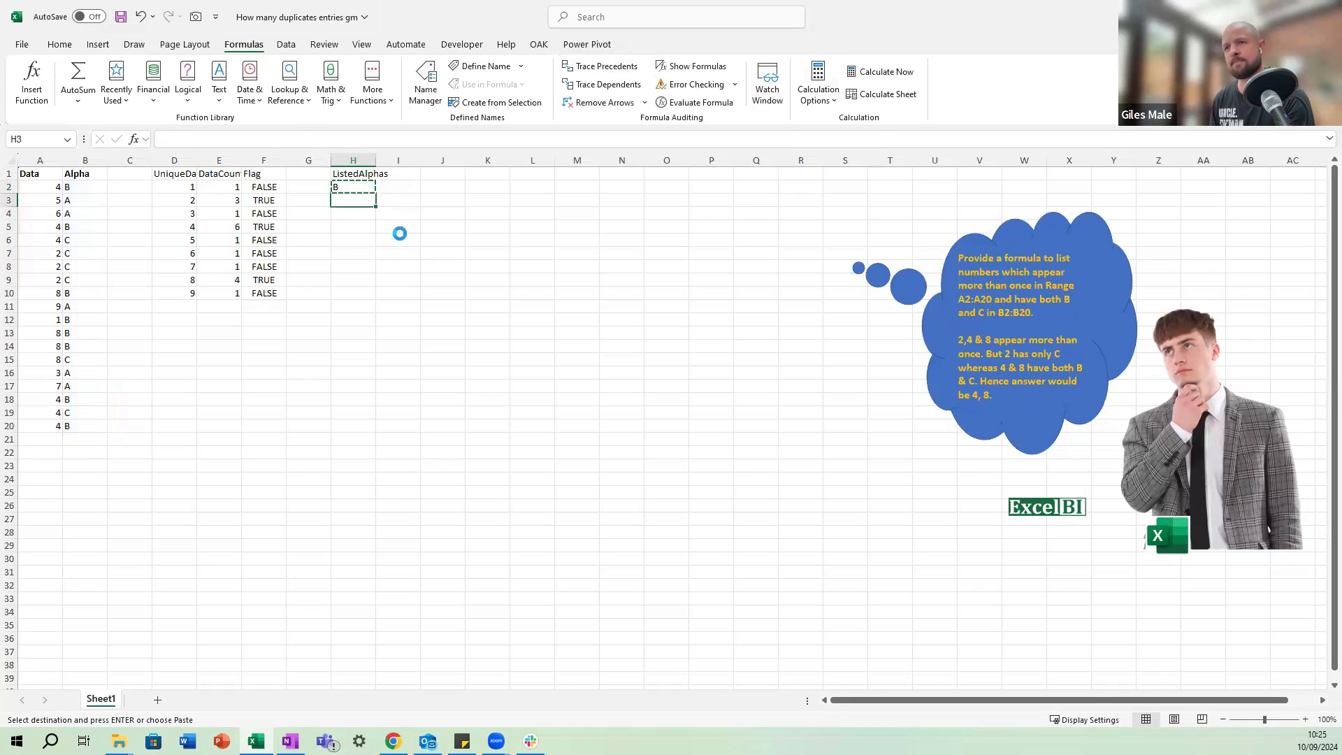
{"action": "key", "text": "ctrl+v"}
{"action": "key", "text": "Down"}
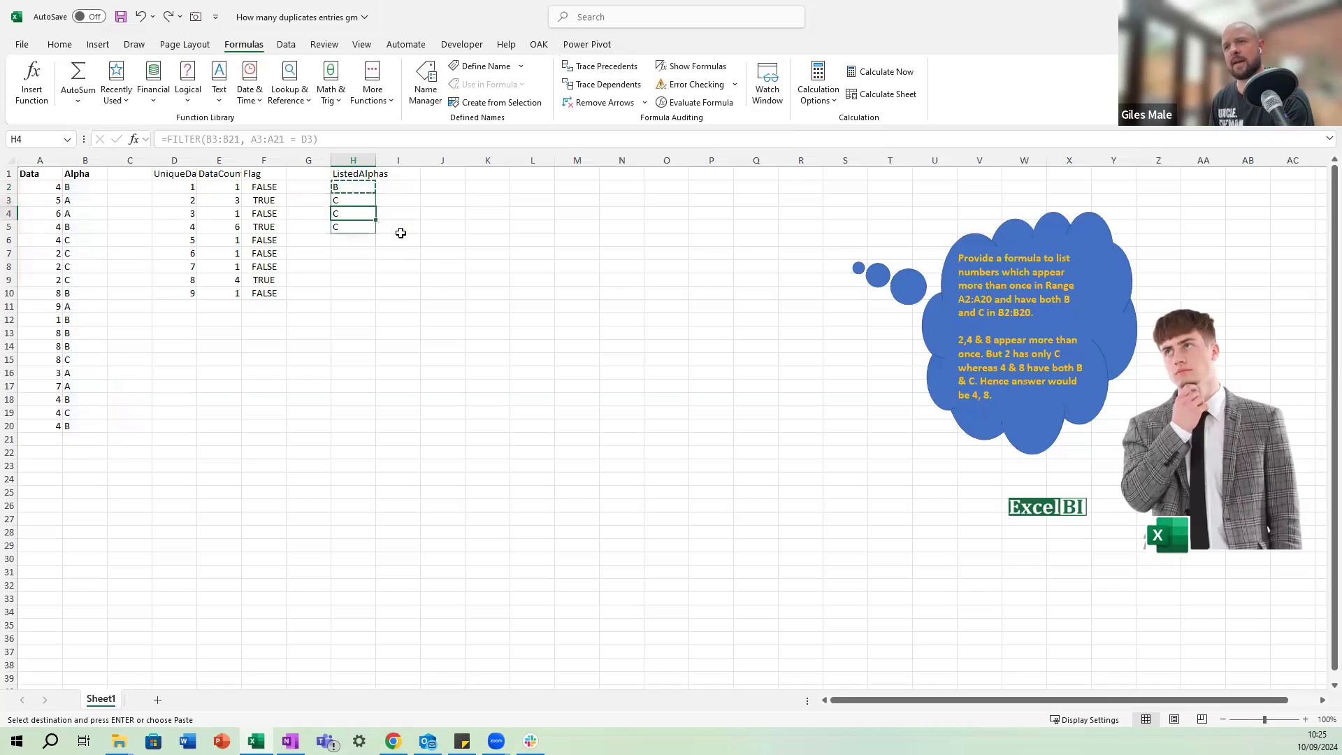
{"action": "key", "text": "Up"}
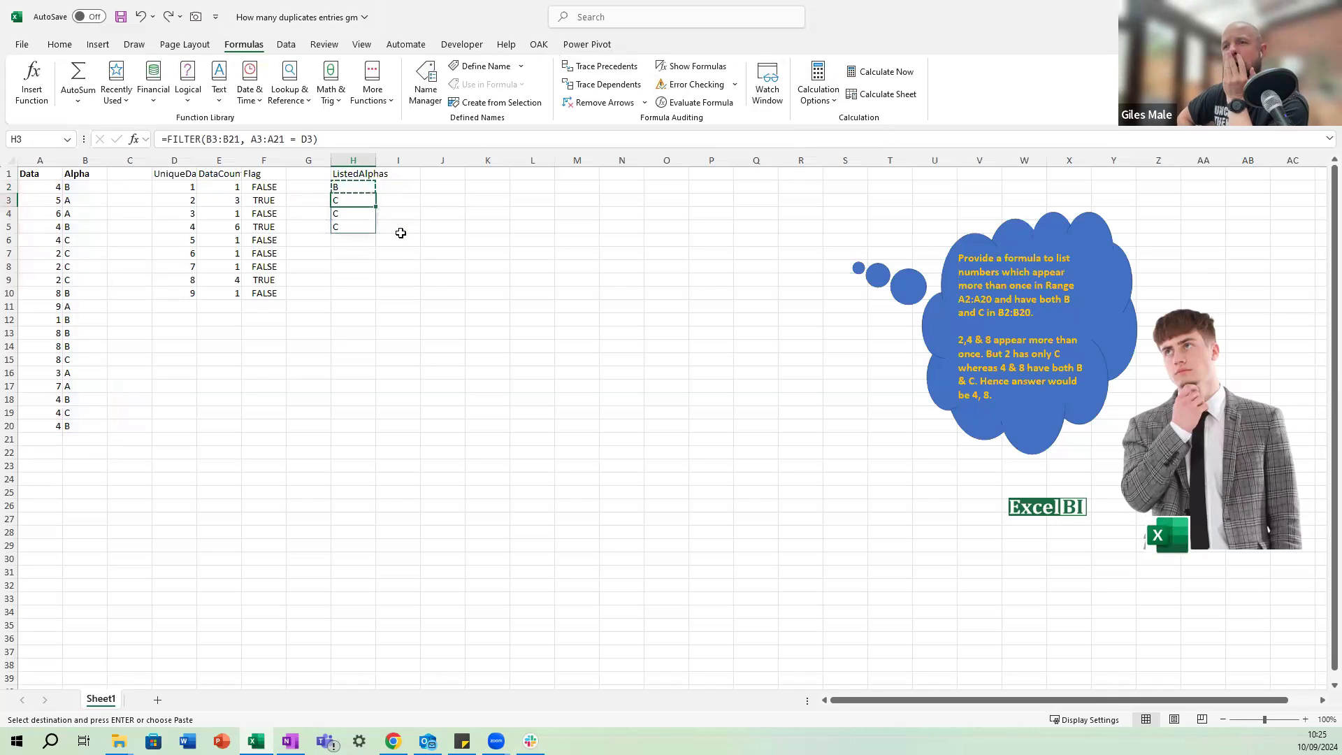
{"action": "key", "text": "Up"}
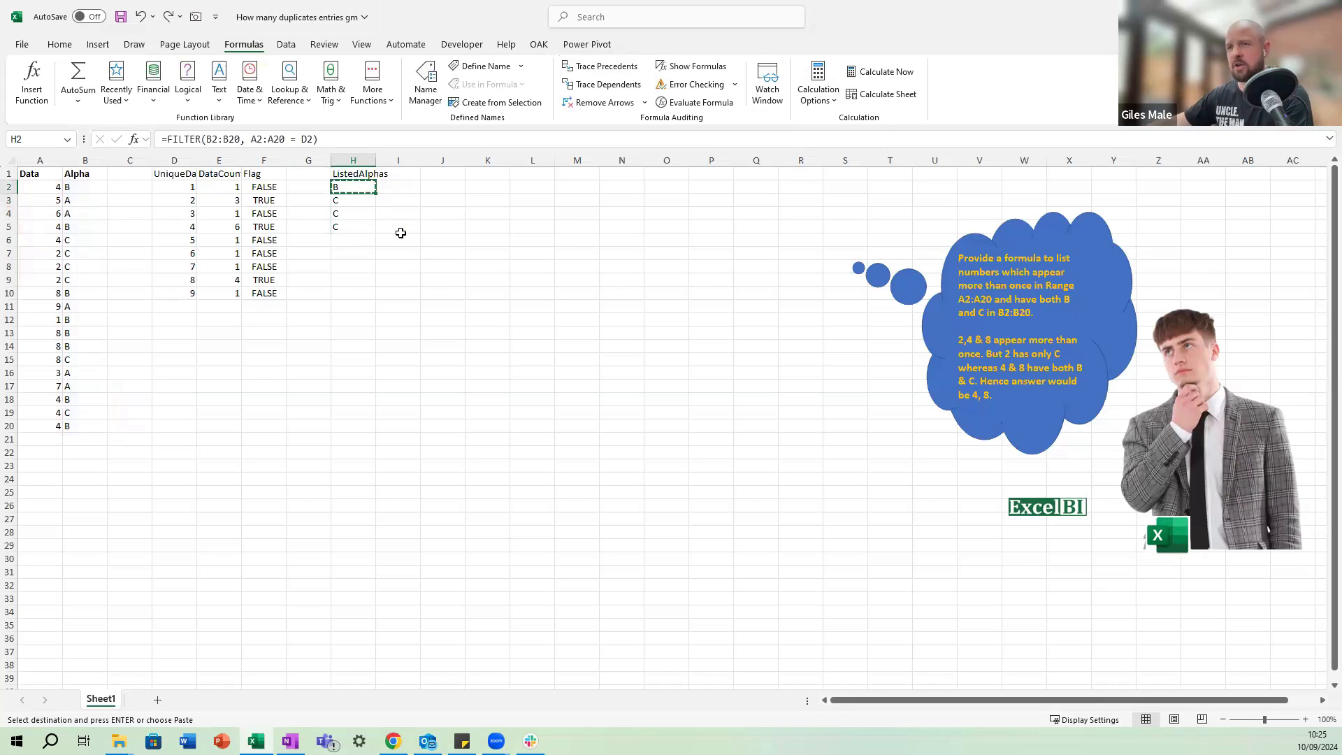
{"action": "left_click", "coordinate": [169, 140]}
{"action": "type", "text": "concat"}
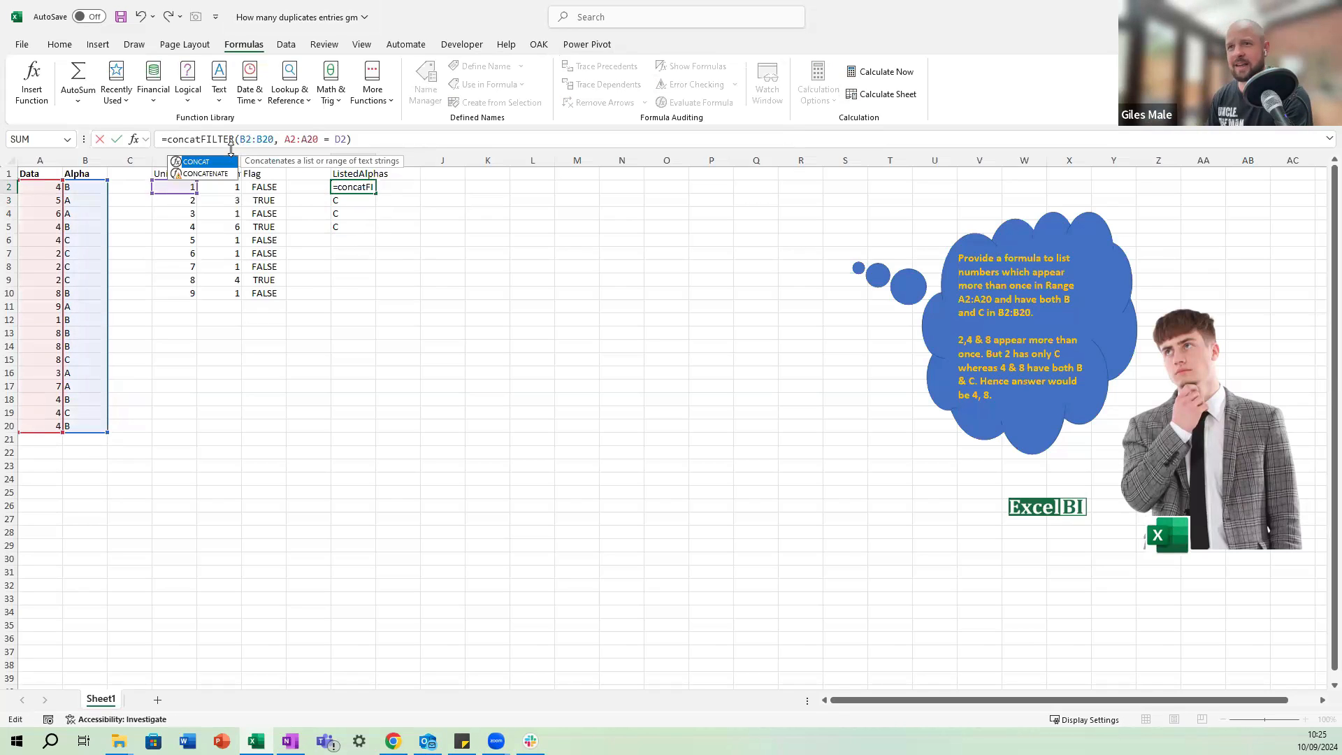
{"action": "type", "text": "("}
{"action": "left_click", "coordinate": [372, 140]}
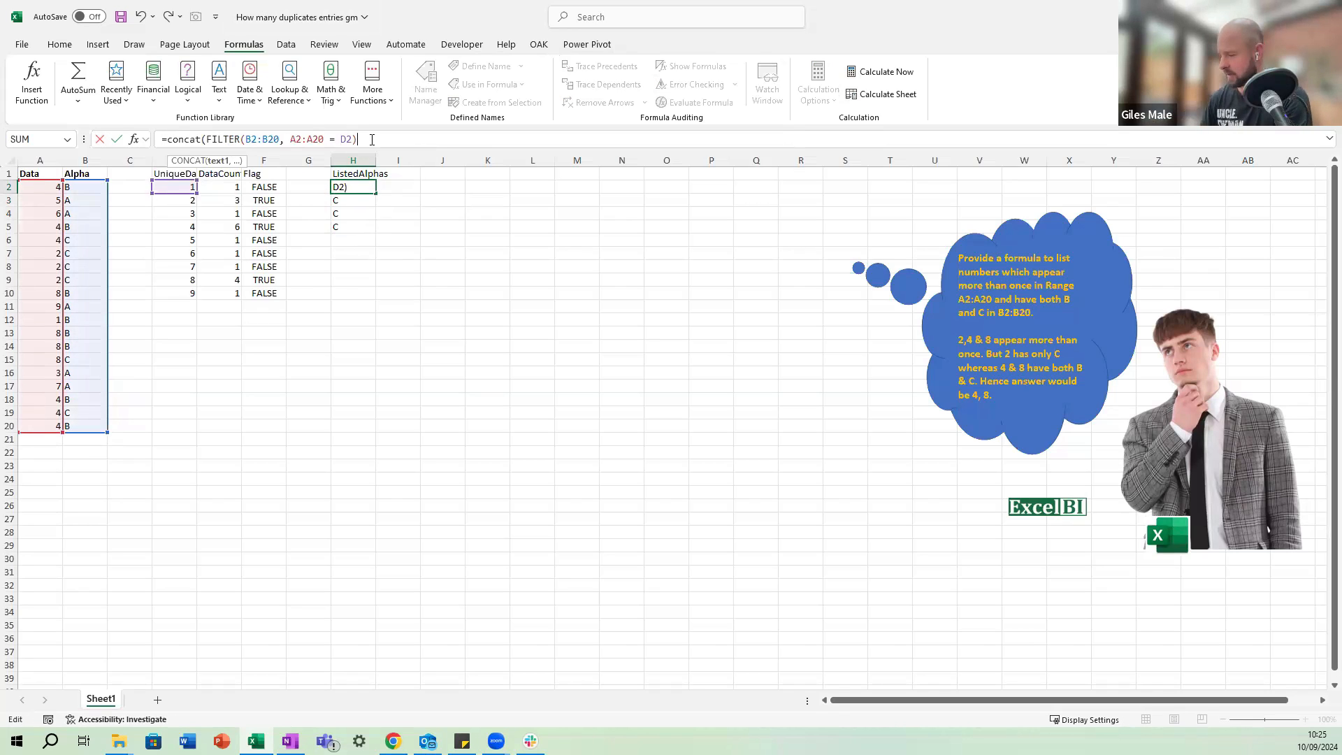
{"action": "key", "text": "Escape"}
Delete the copied FILTER formula from H3.
{"action": "key", "text": "Down"}
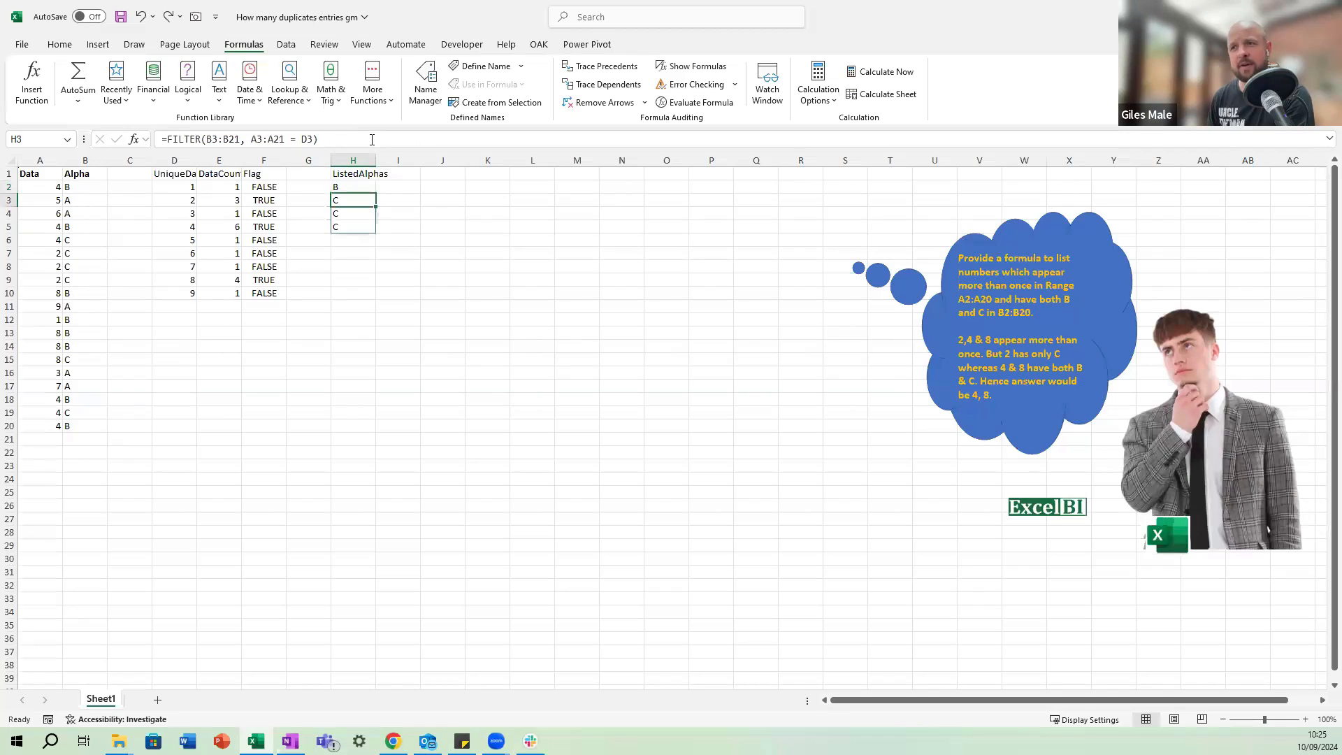
{"action": "key", "text": "End"}
{"action": "key", "text": "Delete"}
Trace the number 1 in the Data column to its Alpha letter and compare it with the H2 result.
{"action": "key", "text": "Left"}
{"action": "key", "text": "Left"}
{"action": "key", "text": "Left"}
{"action": "key", "text": "Left"}
{"action": "key", "text": "Left"}
{"action": "key", "text": "Left"}
{"action": "key", "text": "Left"}
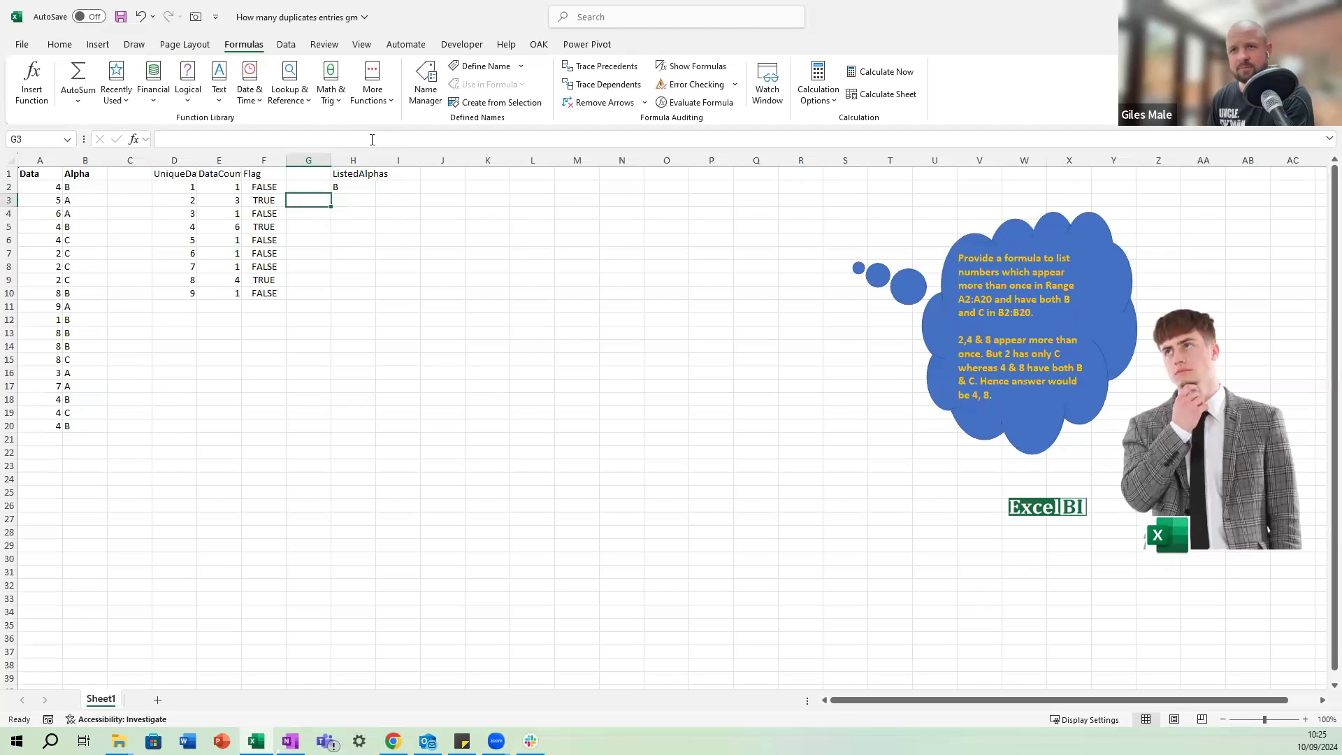
{"action": "key", "text": "Down"}
{"action": "key", "text": "Down"}
{"action": "key", "text": "Down"}
{"action": "key", "text": "Down"}
{"action": "key", "text": "Down"}
{"action": "key", "text": "Down"}
{"action": "key", "text": "Down"}
{"action": "key", "text": "Down"}
{"action": "key", "text": "Down"}
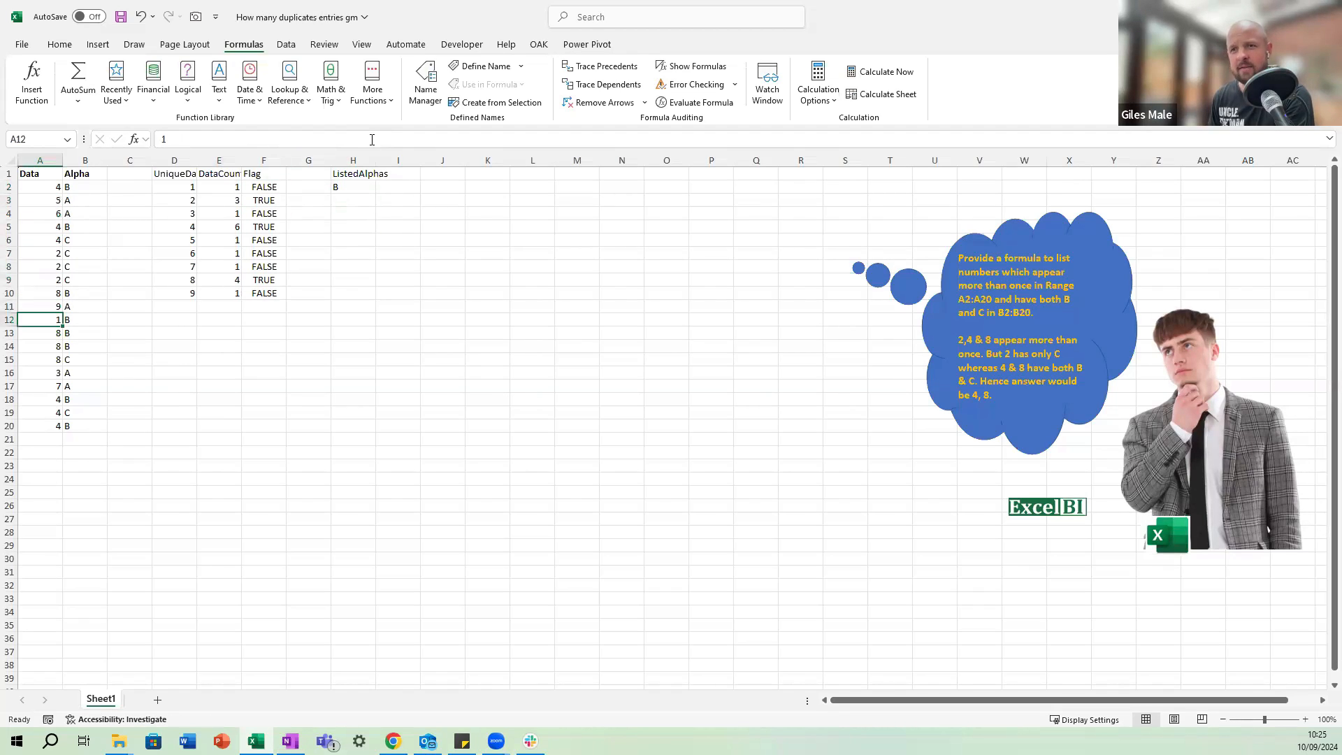
{"action": "key", "text": "Right"}
{"action": "key", "text": "Up"}
{"action": "key", "text": "Up"}
{"action": "key", "text": "Up"}
{"action": "key", "text": "Right"}
{"action": "key", "text": "Right"}
{"action": "key", "text": "Right"}
{"action": "key", "text": "Right"}
{"action": "key", "text": "Right"}
{"action": "key", "text": "Up"}
{"action": "key", "text": "Up"}
{"action": "key", "text": "Up"}
{"action": "key", "text": "Up"}
{"action": "key", "text": "Up"}
{"action": "key", "text": "Up"}
{"action": "key", "text": "Up"}
{"action": "key", "text": "Right"}
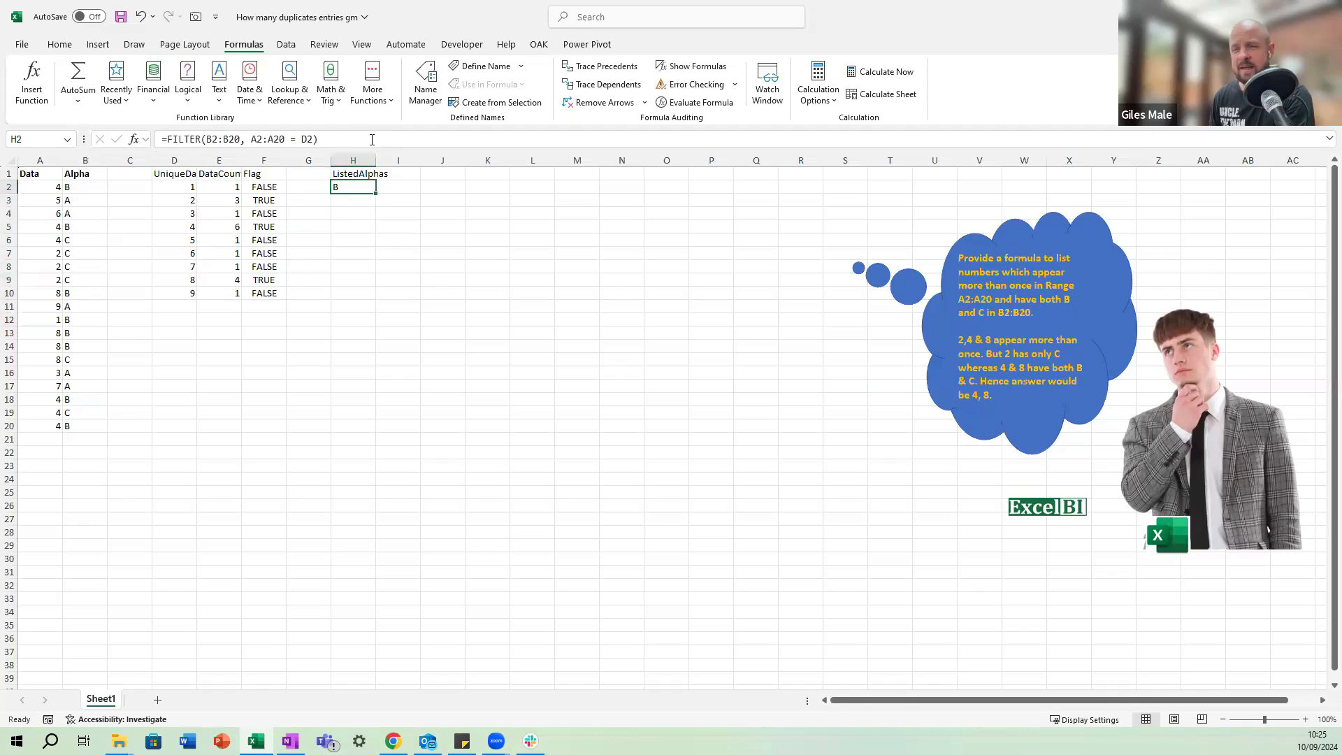
Copy the FILTER formula from H2 into H3 and compare it with the matching row of the unique-data list.
{"action": "key", "text": "ctrl+c"}
{"action": "key", "text": "Down"}
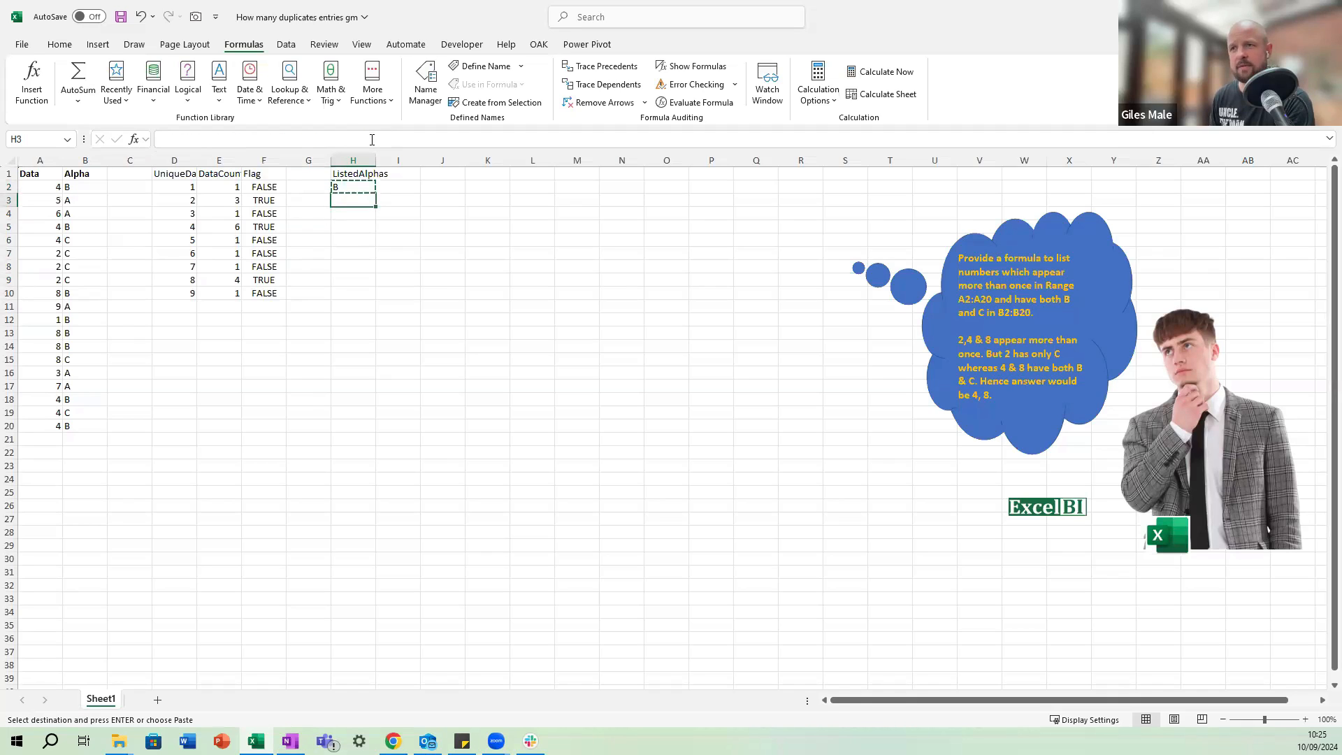
{"action": "key", "text": "ctrl+v"}
{"action": "key", "text": "F2"}
{"action": "key", "text": "Escape"}
{"action": "key", "text": "Left"}
{"action": "key", "text": "Left"}
{"action": "key", "text": "Left"}
{"action": "key", "text": "Left"}
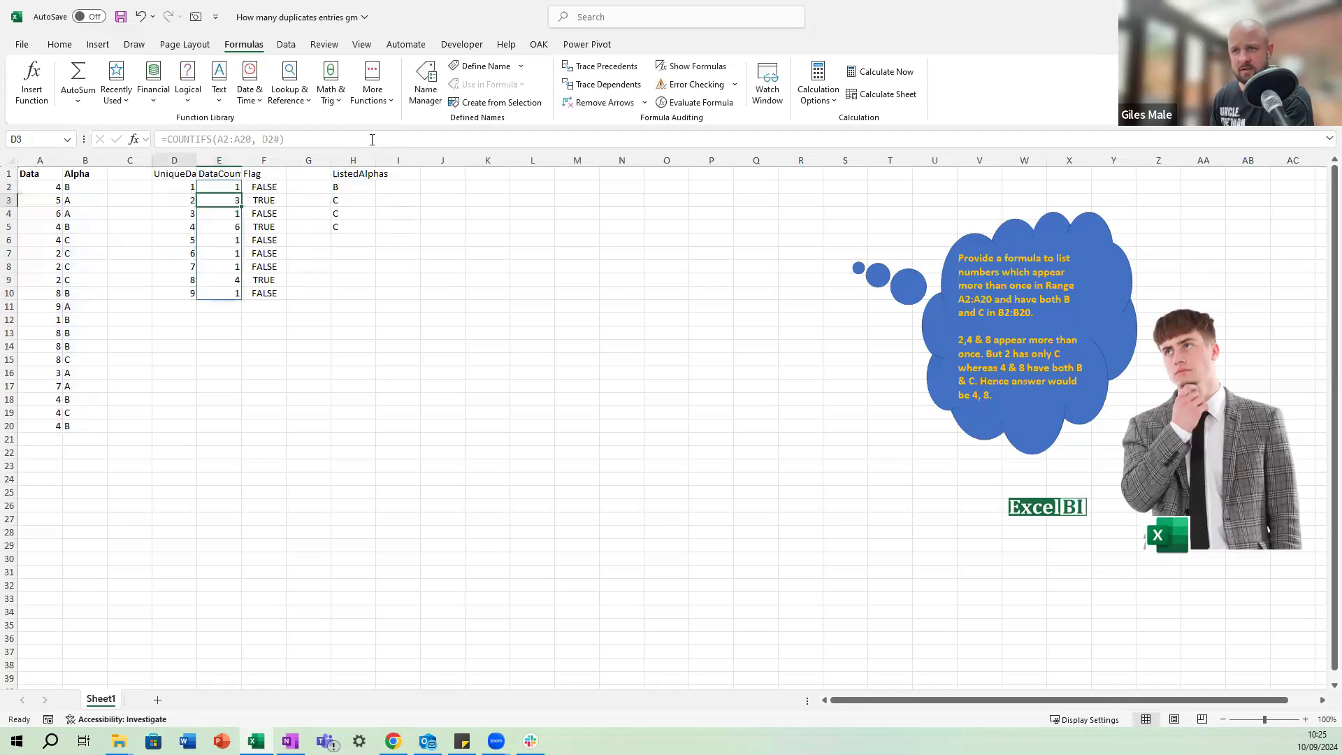
{"action": "key", "text": "Right"}
{"action": "key", "text": "Right"}
{"action": "key", "text": "Right"}
{"action": "key", "text": "Right"}
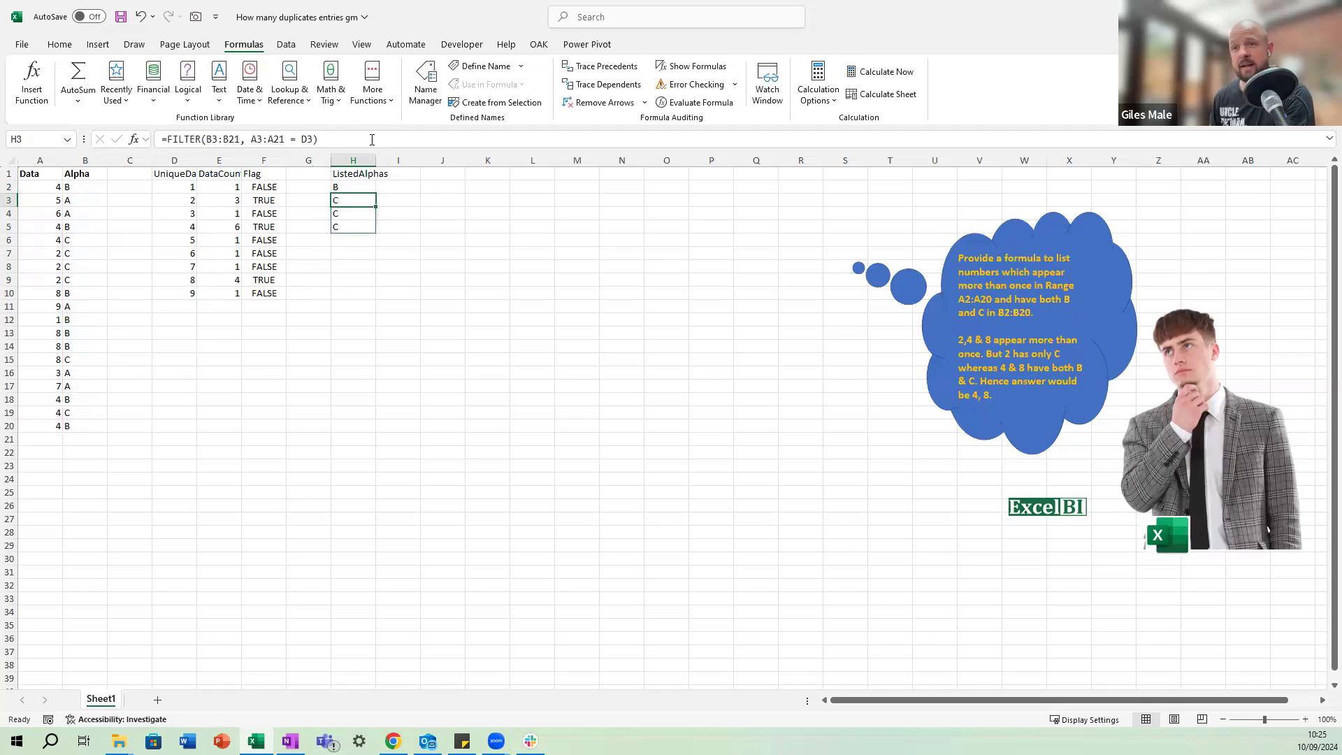
Trace the number 2 entries in the Data column to their Alpha letters and compare them with the letters spilled from H3.
{"action": "key", "text": "Left"}
{"action": "key", "text": "Left"}
{"action": "key", "text": "Left"}
{"action": "key", "text": "Left"}
{"action": "key", "text": "Left"}
{"action": "key", "text": "Left"}
{"action": "key", "text": "Down"}
{"action": "key", "text": "Left"}
{"action": "key", "text": "Down"}
{"action": "key", "text": "Down"}
{"action": "key", "text": "Down"}
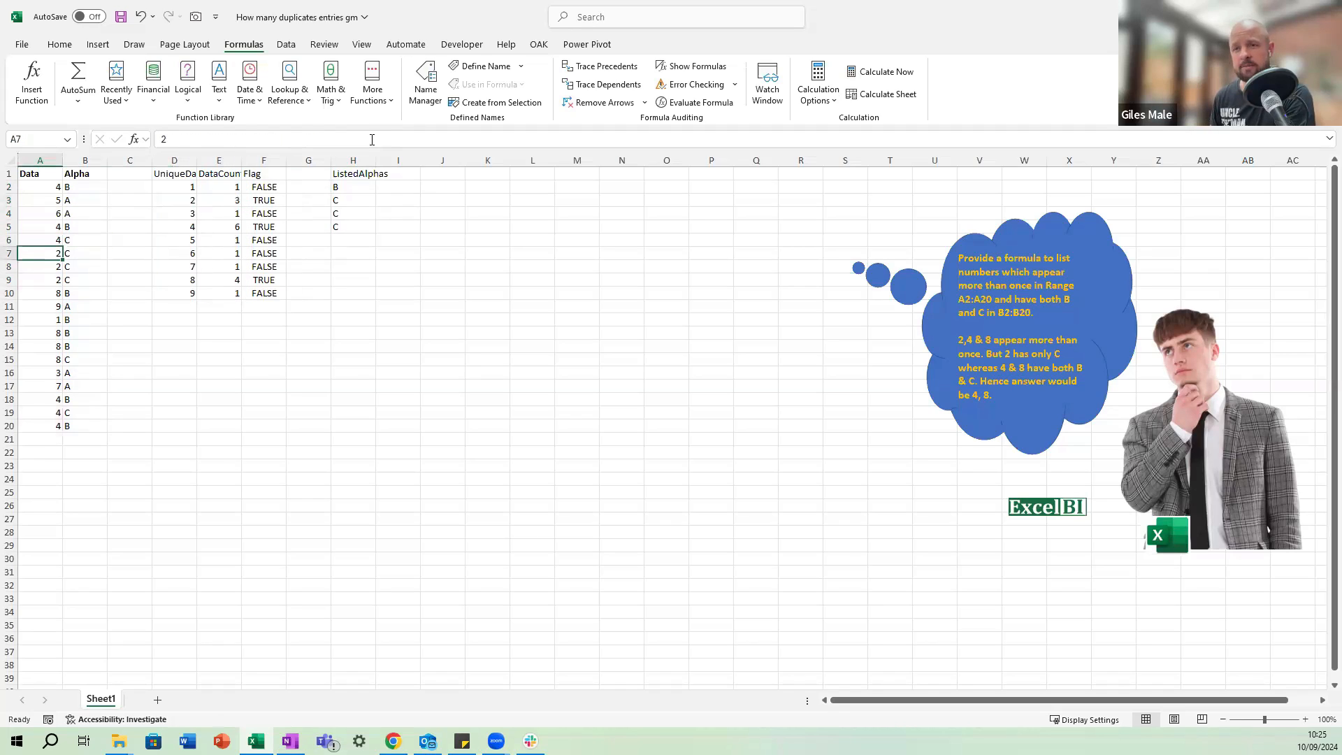
{"action": "key", "text": "Right"}
{"action": "key", "text": "Down"}
{"action": "key", "text": "Down"}
{"action": "key", "text": "Down"}
{"action": "key", "text": "Right"}
{"action": "key", "text": "Up"}
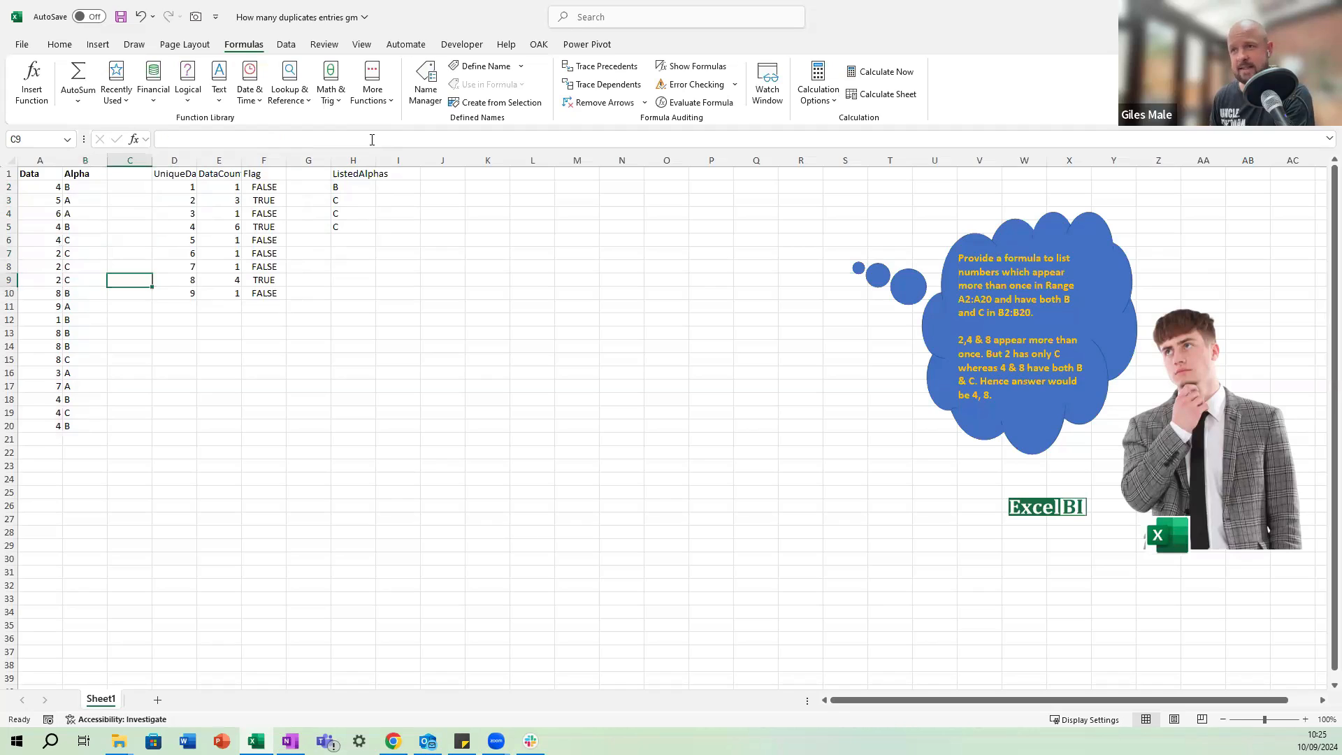
{"action": "key", "text": "Right"}
{"action": "key", "text": "Right"}
{"action": "key", "text": "Right"}
{"action": "key", "text": "Up"}
{"action": "key", "text": "Up"}
{"action": "key", "text": "Up"}
{"action": "key", "text": "Right"}
{"action": "key", "text": "Right"}
{"action": "key", "text": "Up"}
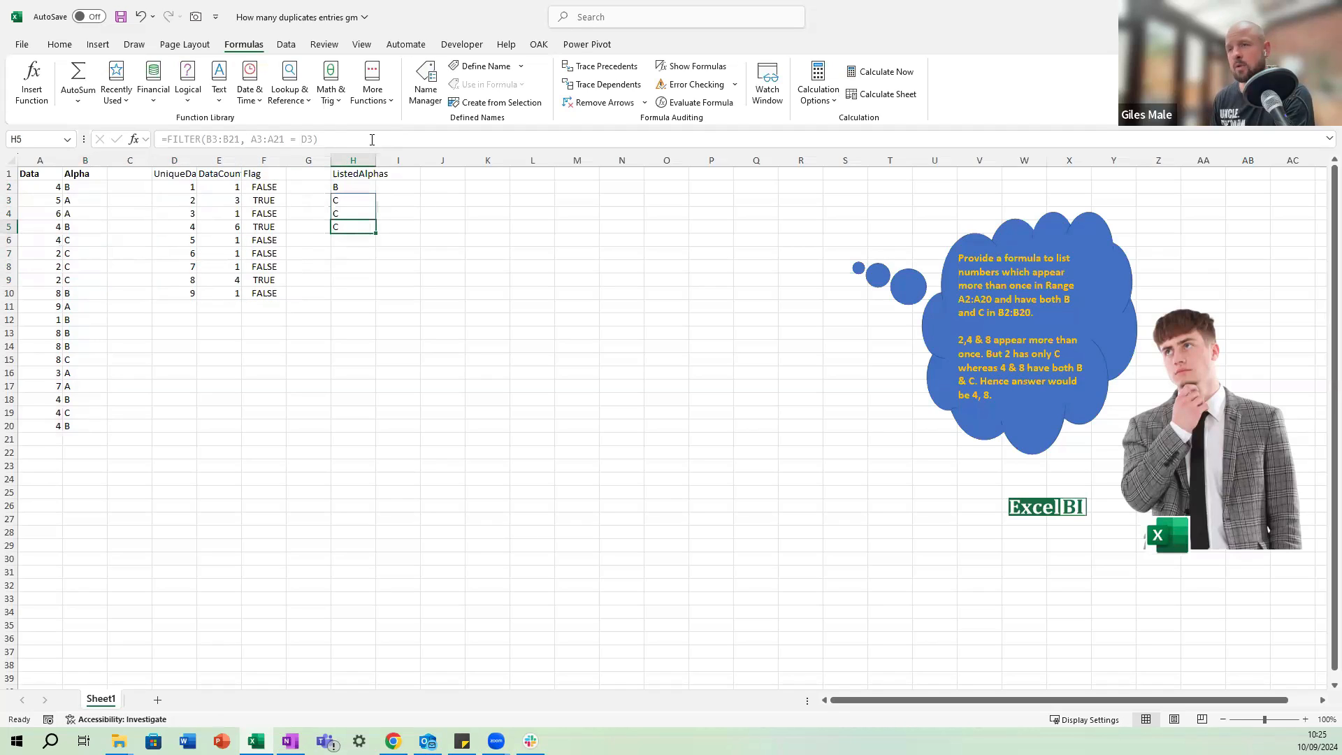
Wrap the H2 formula in CONCAT so it reads =CONCAT(FILTER(B2:B20, A2:A20 = D2)).
{"action": "key", "text": "Up"}
{"action": "key", "text": "Up"}
{"action": "key", "text": "Up"}
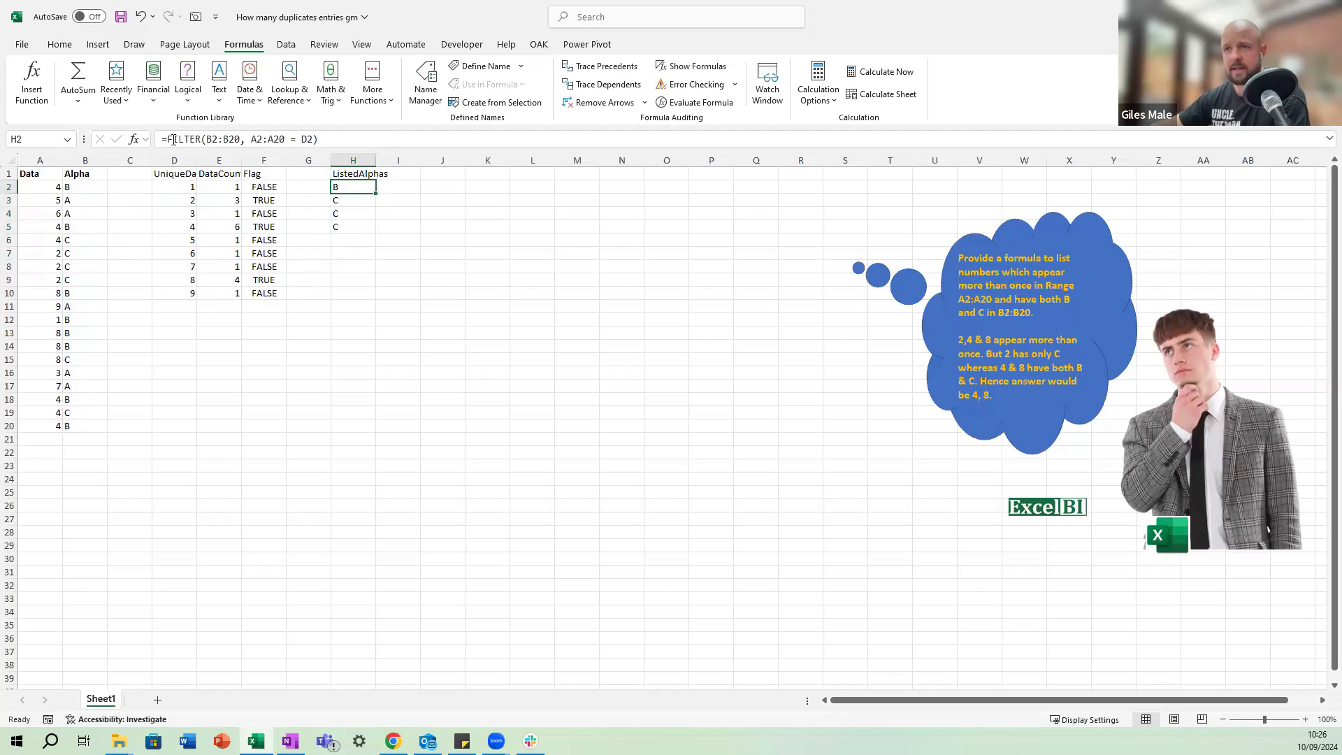
{"action": "key", "text": "F2"}
{"action": "key", "text": "Home"}
{"action": "key", "text": "Right"}
{"action": "type", "text": "concat"}
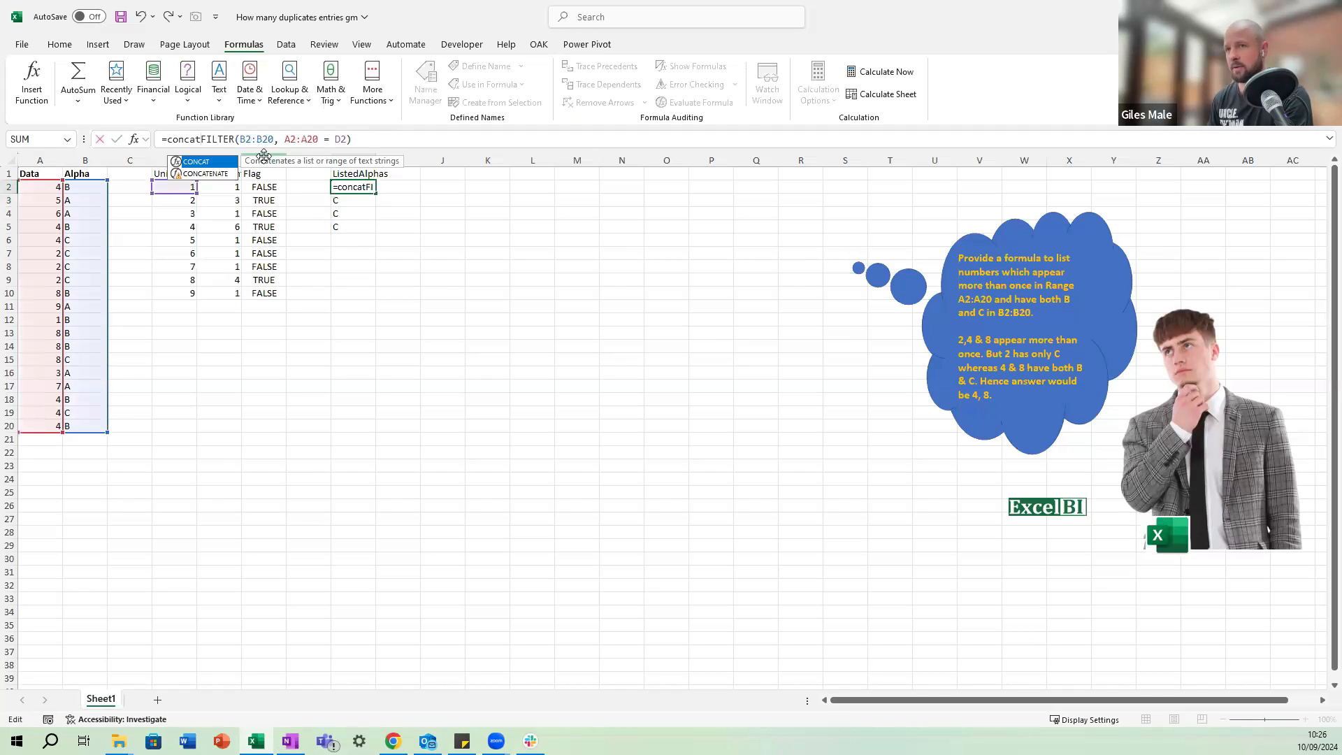
{"action": "type", "text": "("}
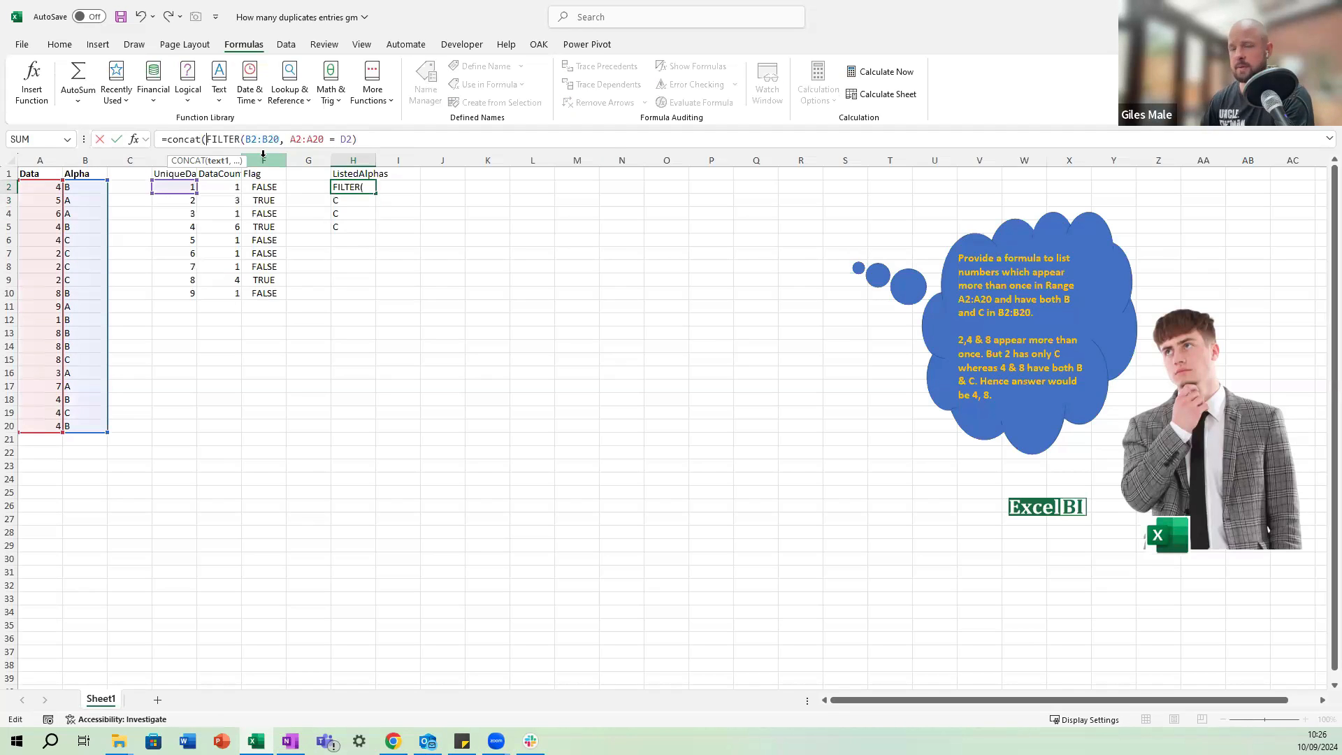
{"action": "left_click", "coordinate": [374, 140]}
{"action": "type", "text": ")"}
{"action": "key", "text": "ctrl+Return"}
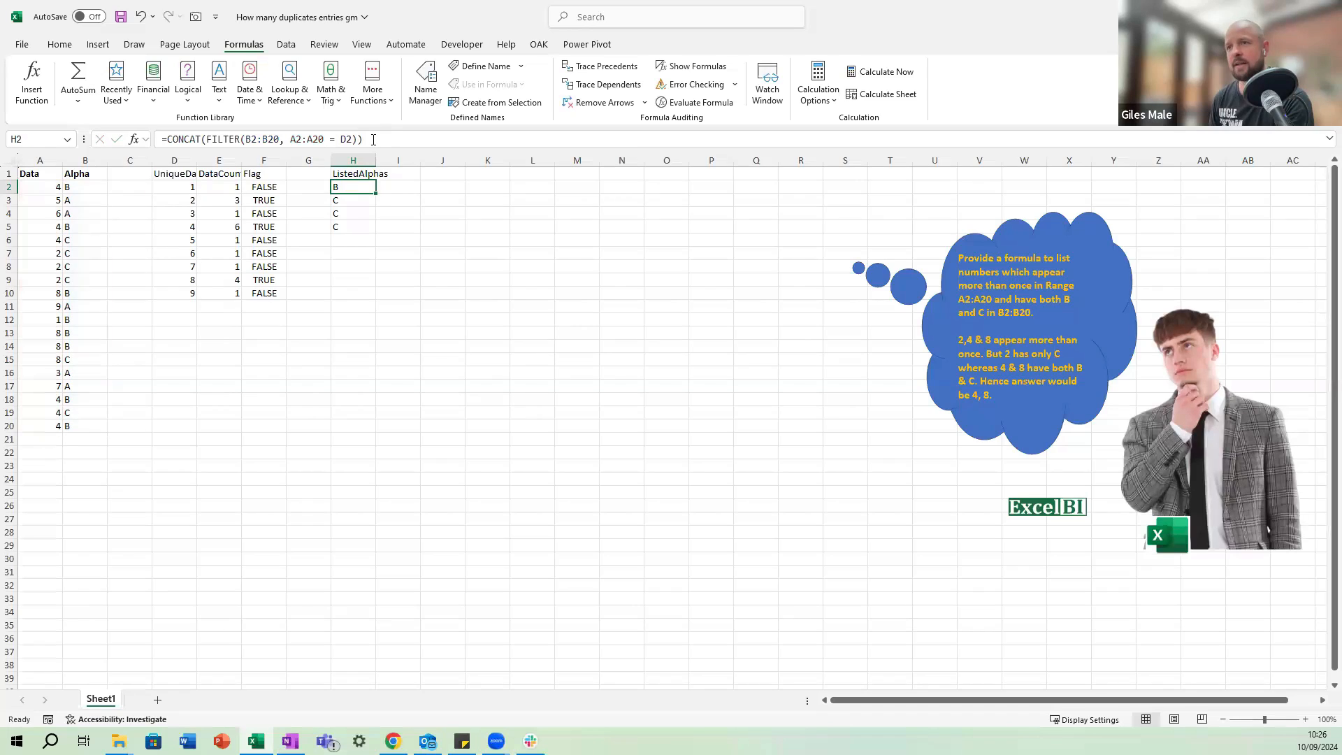
Copy the CONCAT formula from H2 down through H10 and check the references in H3.
{"action": "key", "text": "ctrl+c"}
{"action": "key", "text": "shift+Down"}
{"action": "key", "text": "shift+Down"}
{"action": "key", "text": "shift+Down"}
{"action": "key", "text": "shift+Down"}
{"action": "key", "text": "shift+Down"}
{"action": "key", "text": "shift+Down"}
{"action": "key", "text": "shift+Down"}
{"action": "key", "text": "shift+Down"}
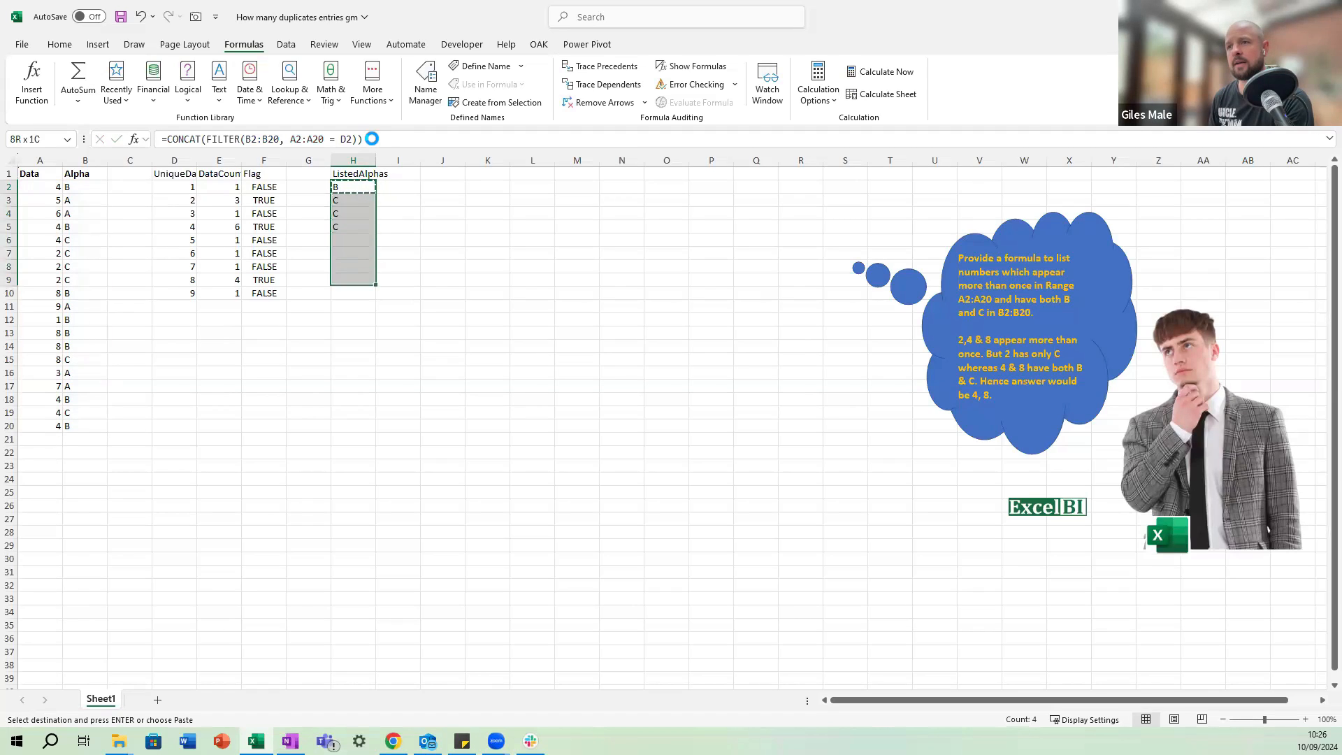
{"action": "key", "text": "ctrl+v"}
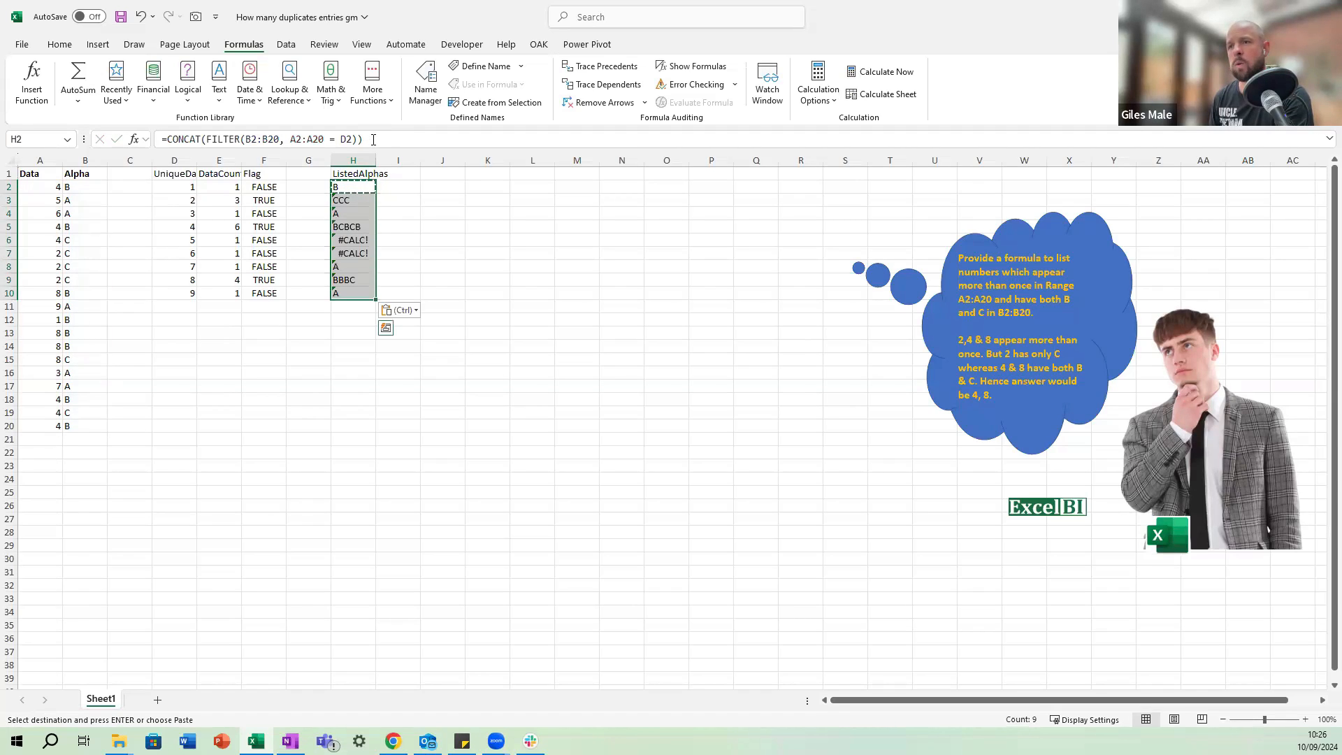
{"action": "key", "text": "Escape"}
{"action": "key", "text": "Down"}
{"action": "key", "text": "F2"}
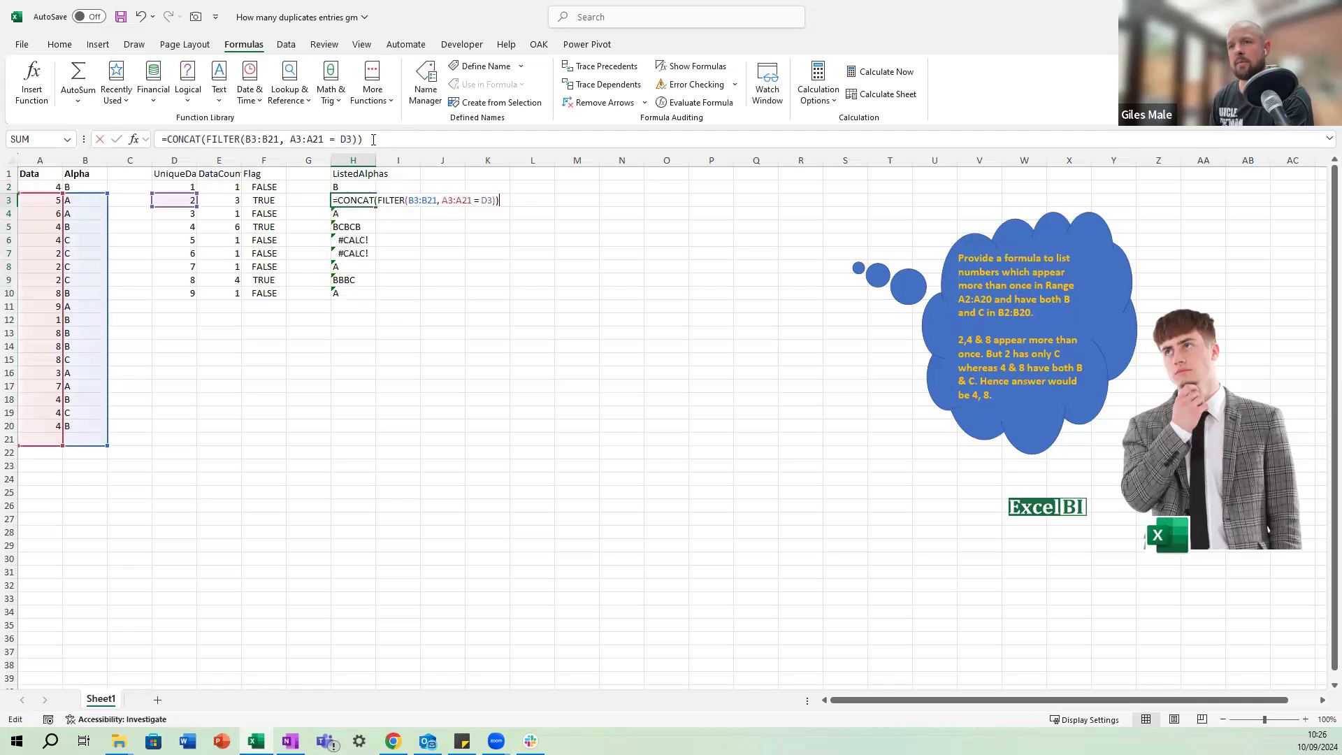
{"action": "key", "text": "Return"}
{"action": "key", "text": "Up"}
{"action": "key", "text": "Up"}
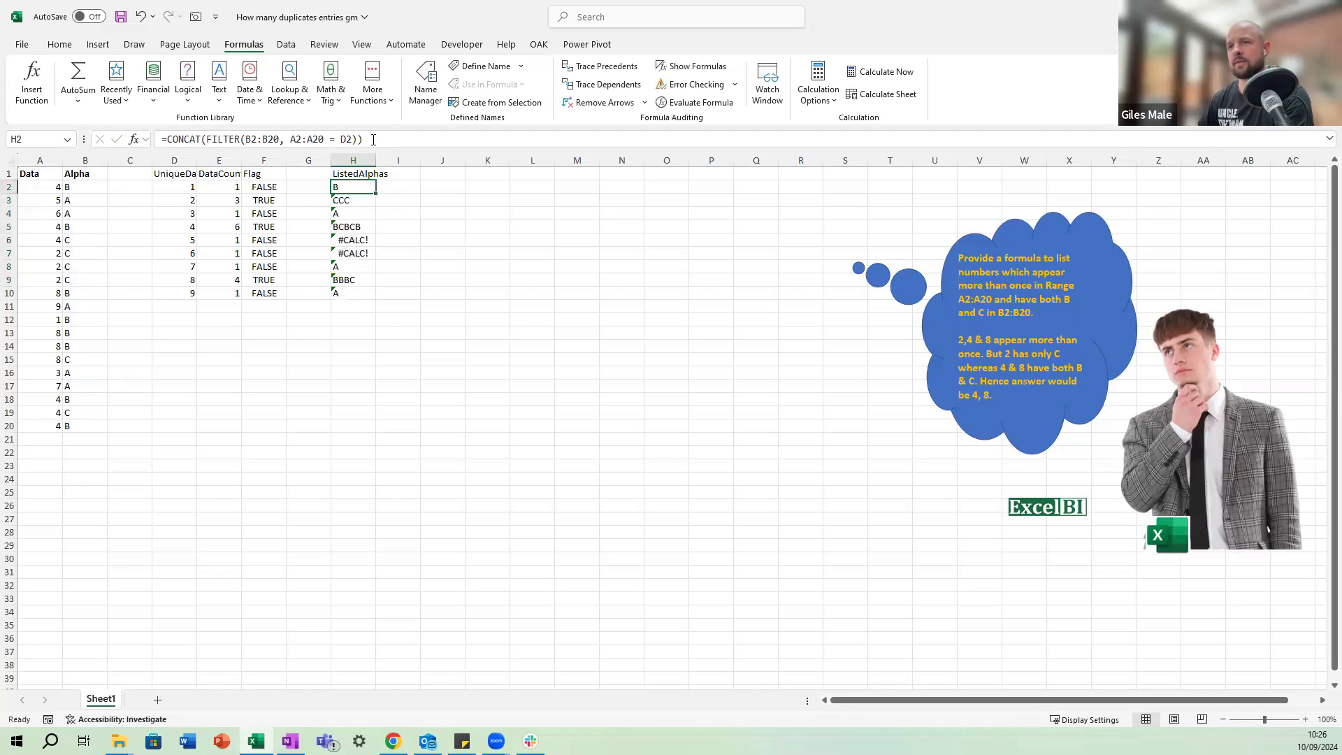
Make the ranges in the H2 formula absolute as $B$2:$B$20 and $A$2:$A$20, keeping D2 relative.
{"action": "left_click", "coordinate": [263, 142]}
{"action": "key", "text": "F4"}
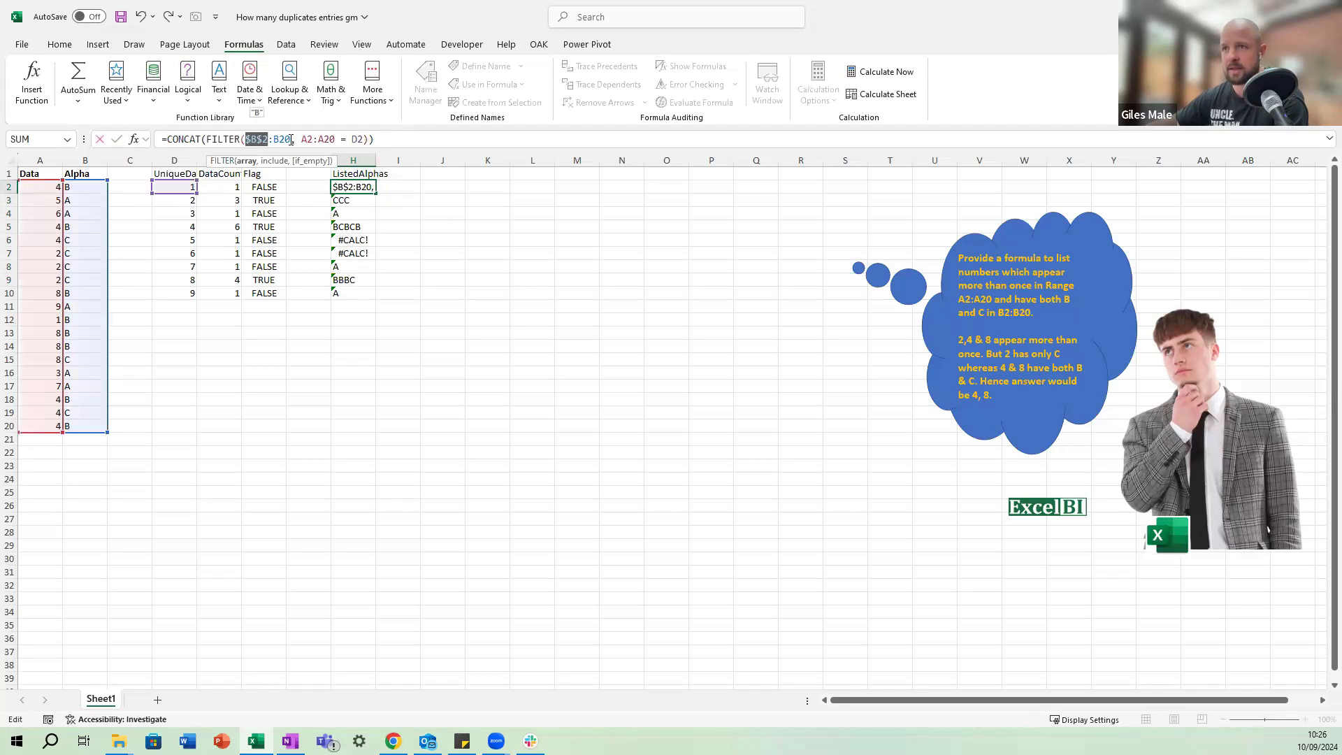
{"action": "left_click", "coordinate": [290, 139]}
{"action": "key", "text": "F4"}
{"action": "key", "text": "Right"}
{"action": "key", "text": "Right"}
{"action": "key", "text": "Right"}
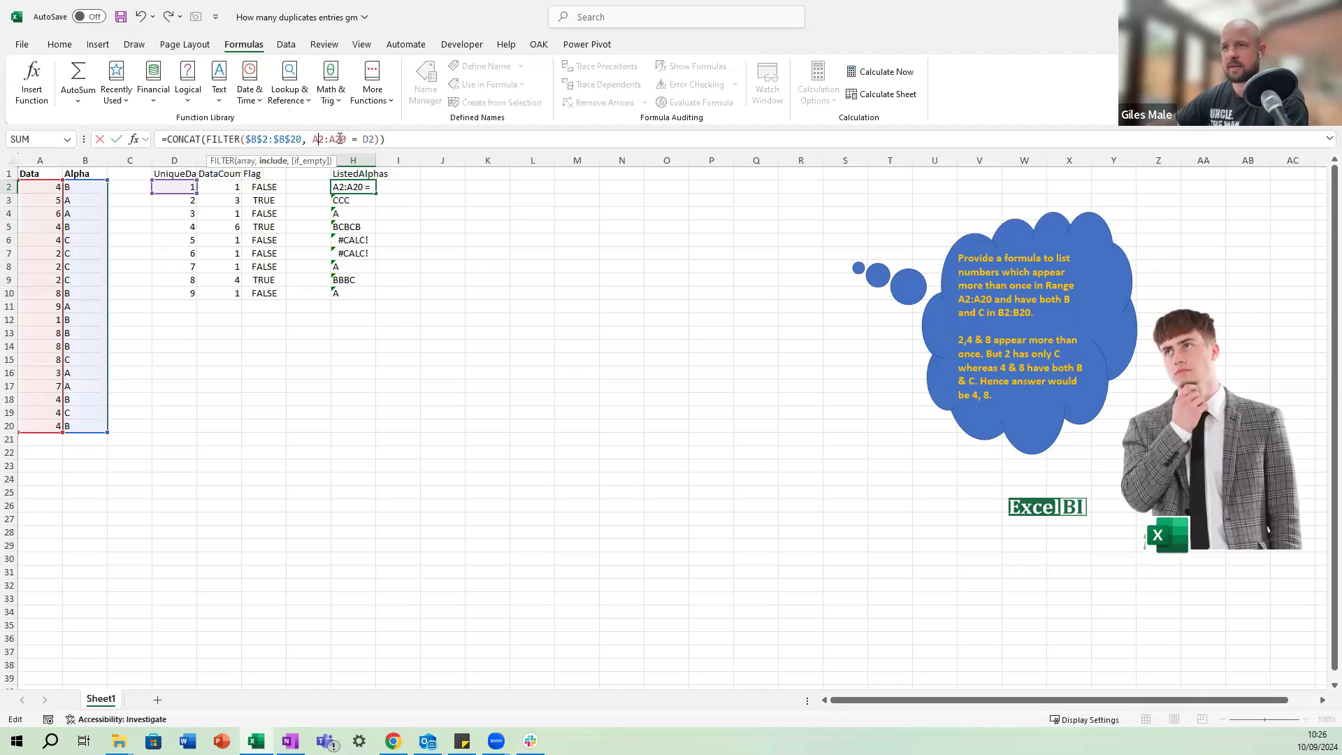
{"action": "key", "text": "F4"}
{"action": "key", "text": "Right"}
{"action": "key", "text": "F4"}
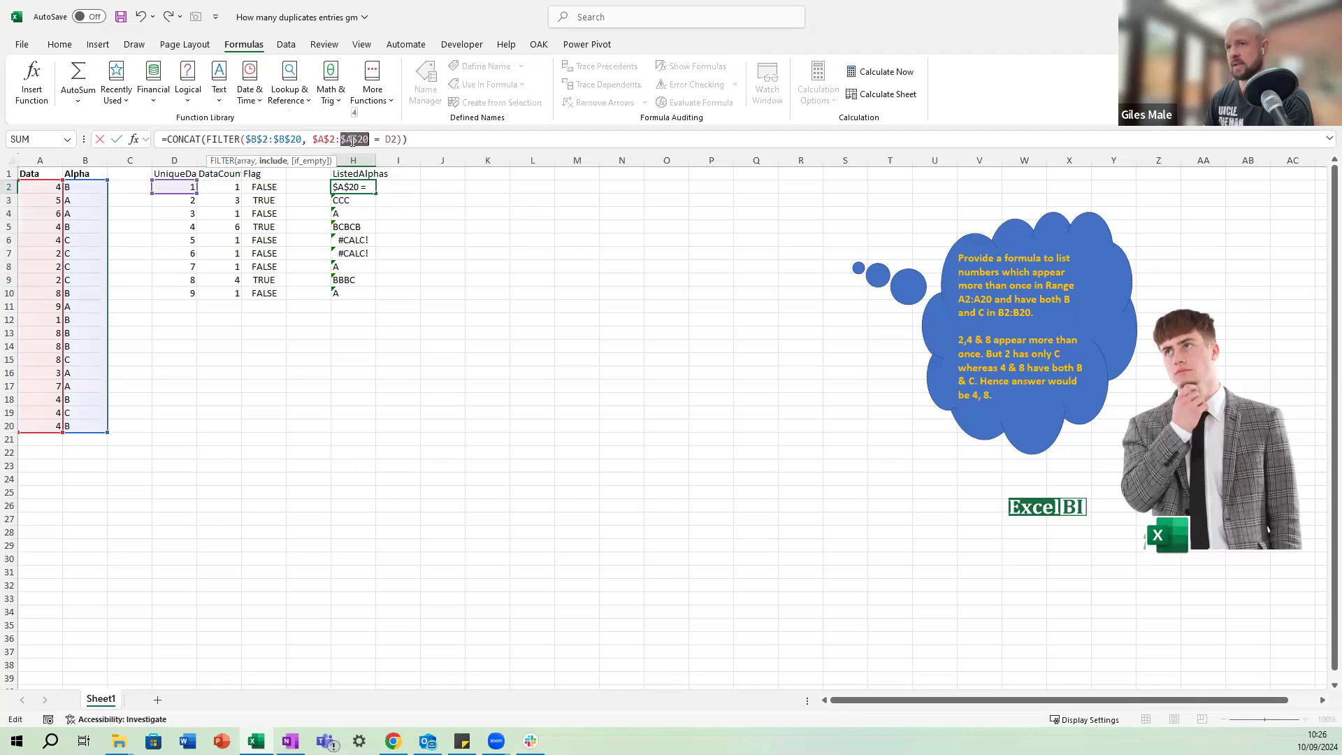
{"action": "key", "text": "ctrl+Return"}
Fill the corrected CONCAT formula from H2 down through H10.
{"action": "key", "text": "ctrl+shift+Down"}
{"action": "key", "text": "ctrl+d"}
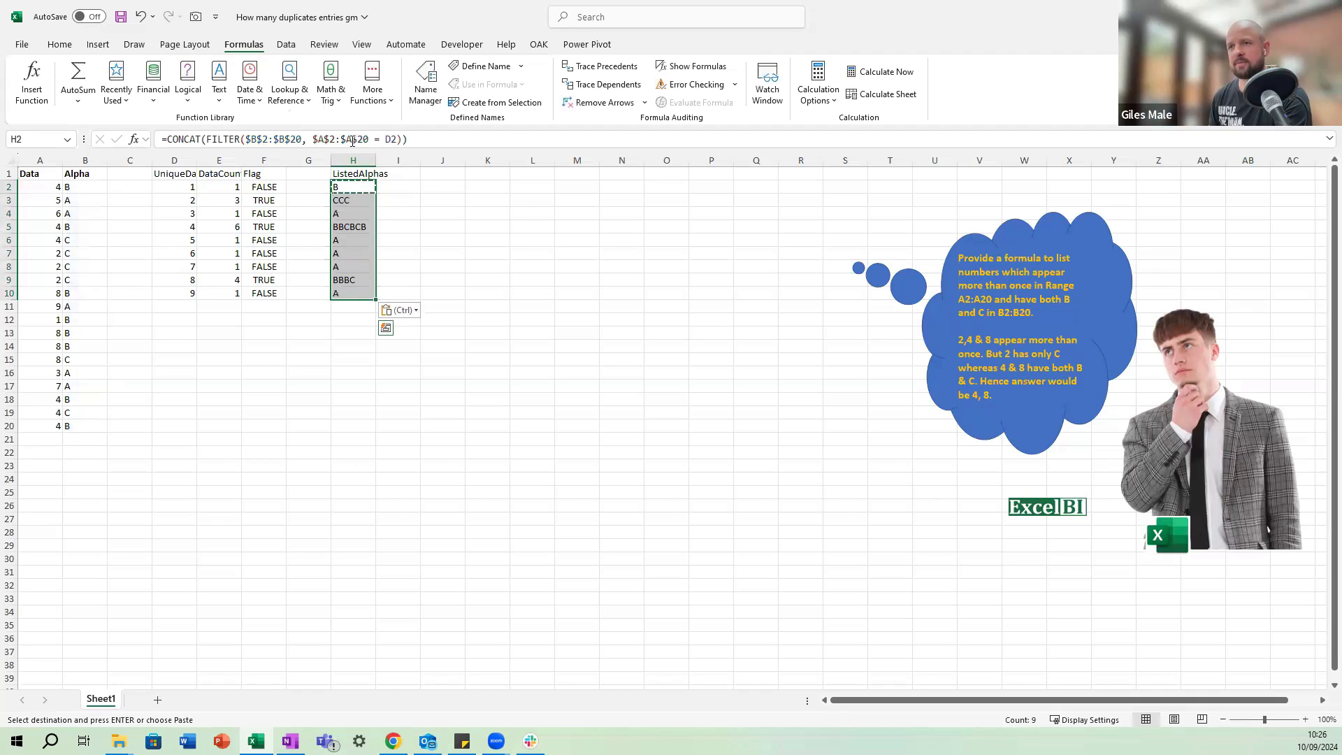
{"action": "key", "text": "shift+BackSpace"}
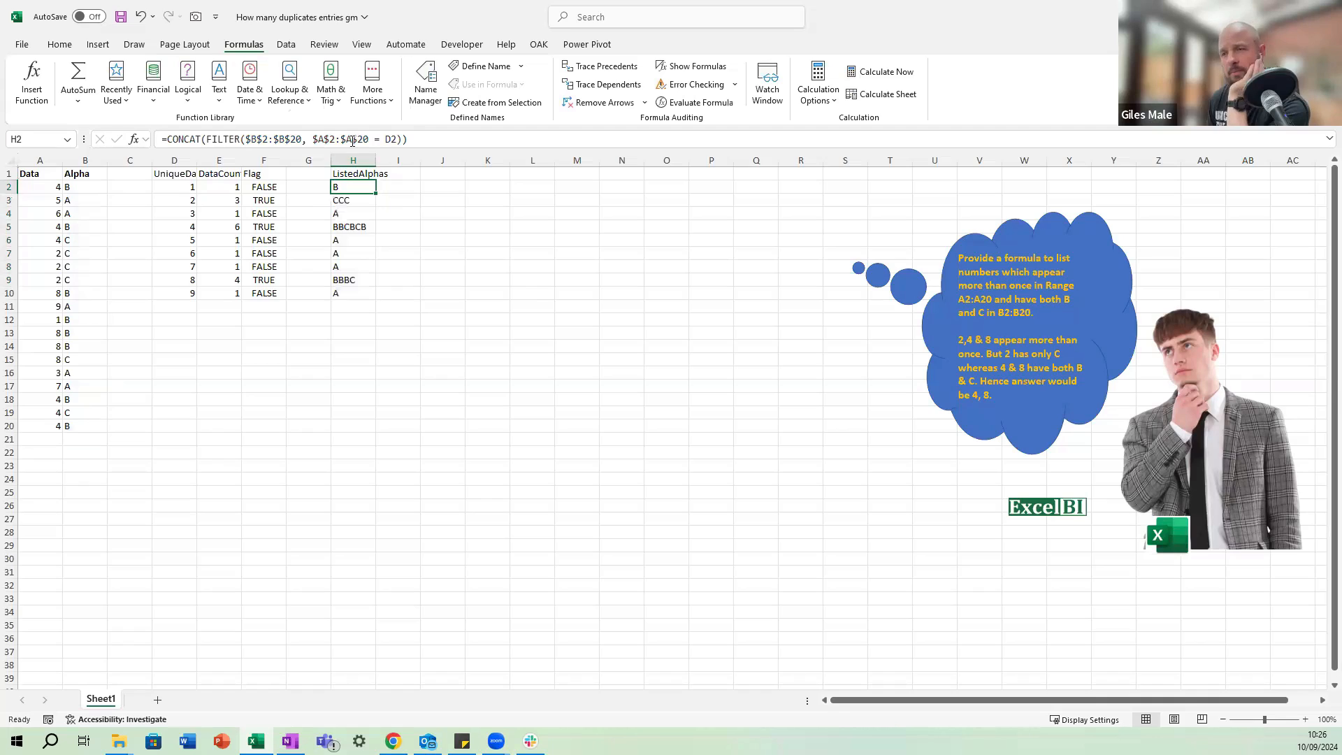
Examine the joined letters and D-column references of the formulas in the ListedAlphas column.
{"action": "key", "text": "Down"}
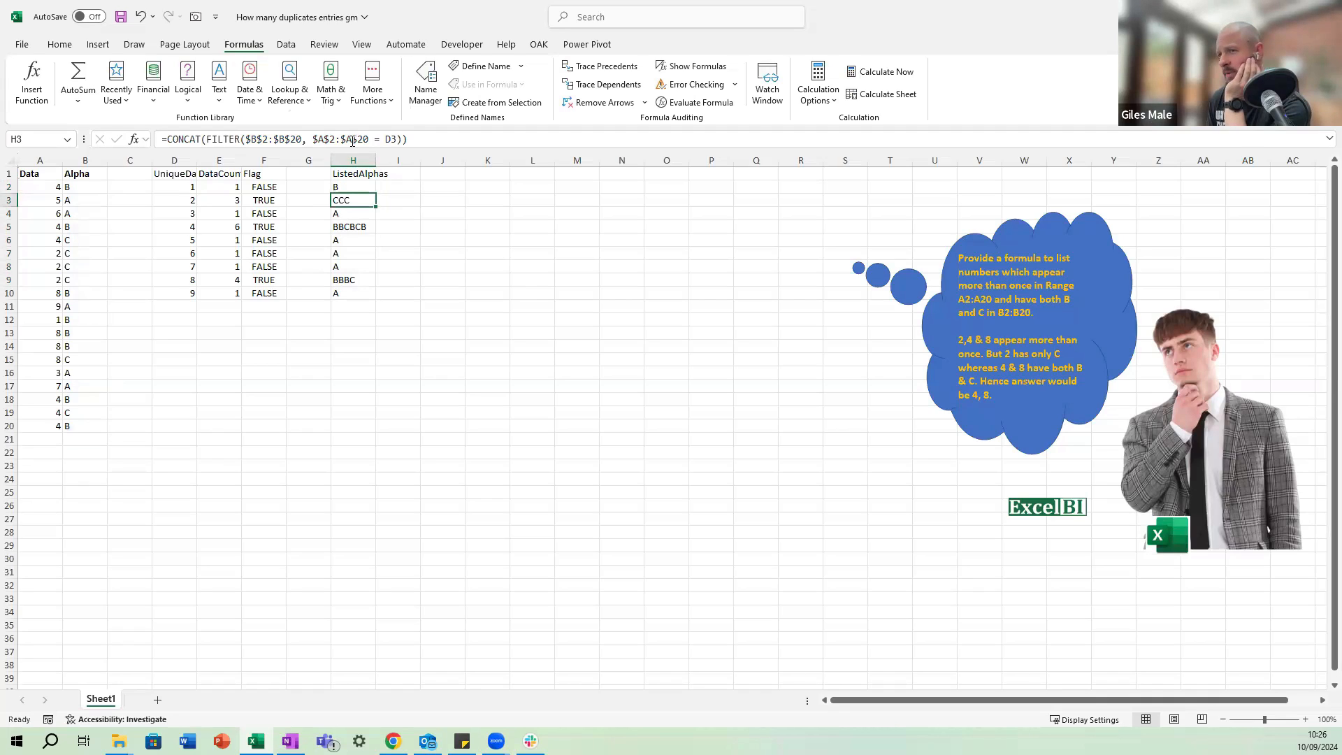
{"action": "key", "text": "Down"}
{"action": "key", "text": "Down"}
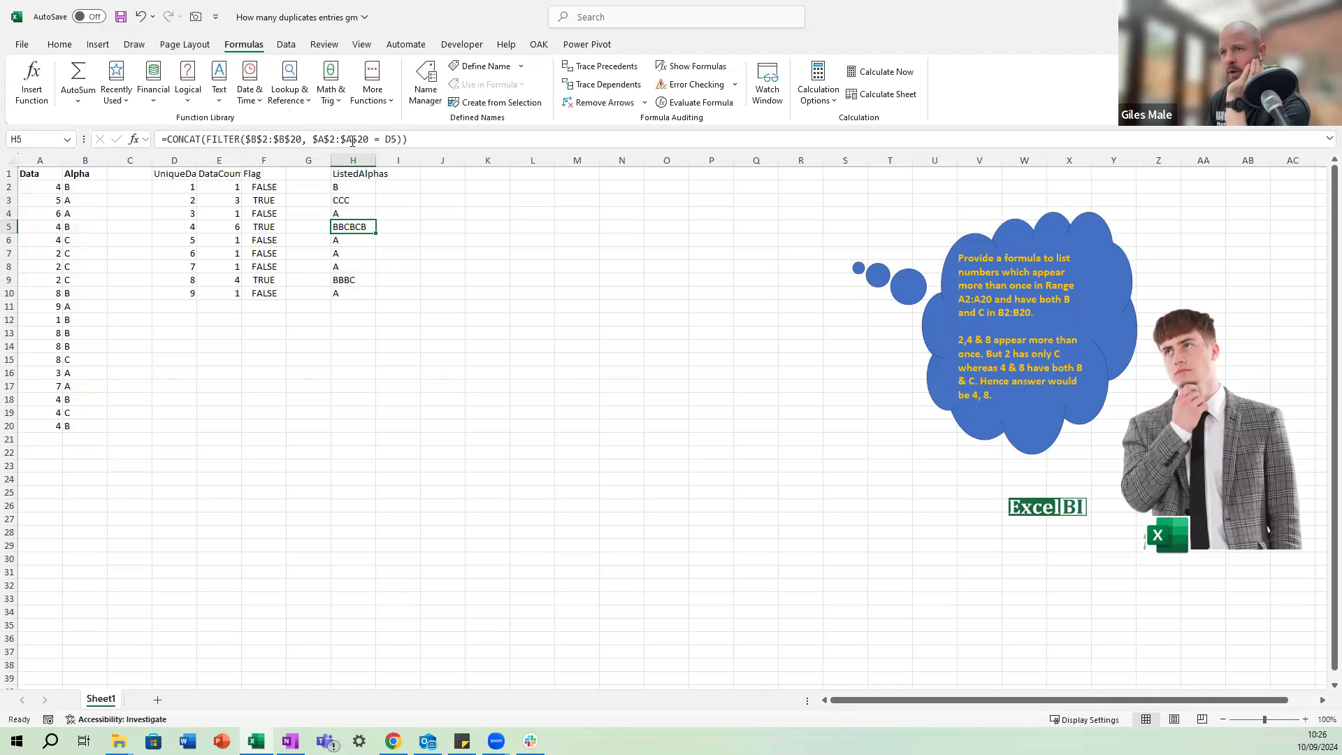
{"action": "key", "text": "Down"}
{"action": "key", "text": "Down"}
{"action": "key", "text": "Down"}
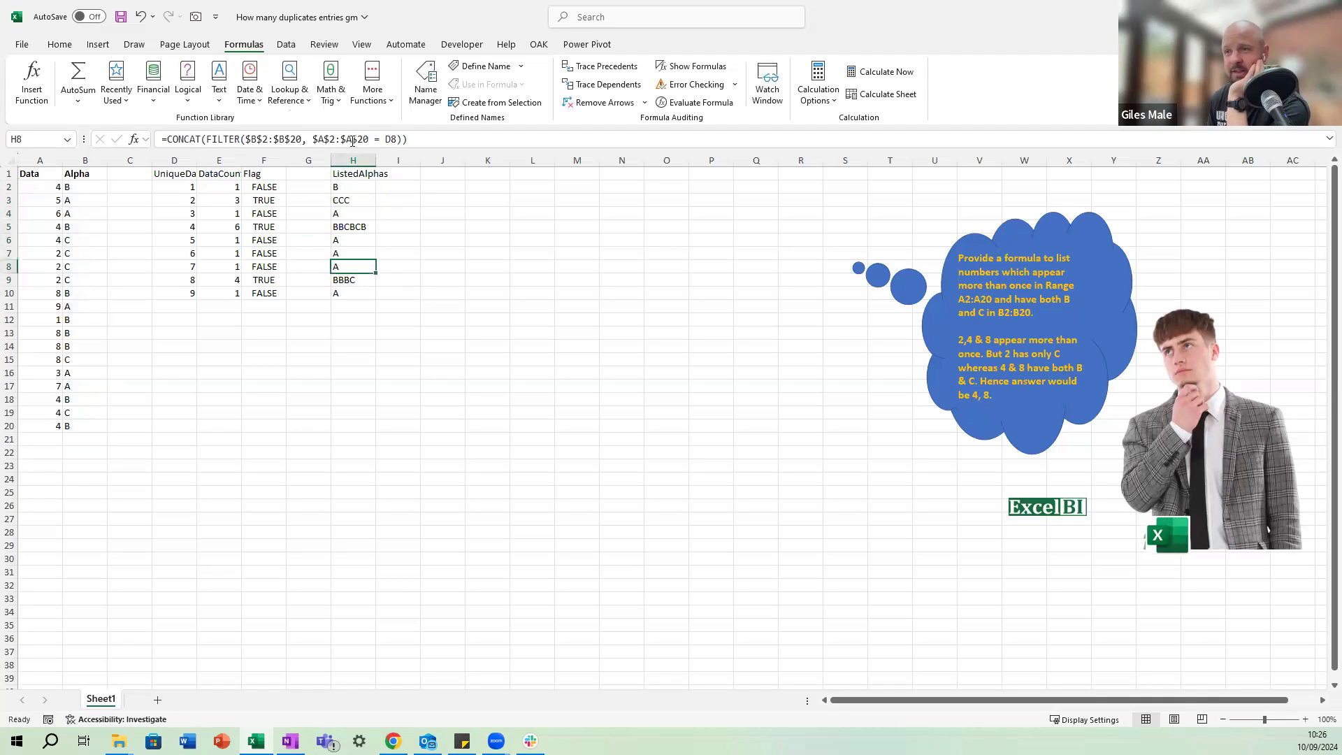
{"action": "key", "text": "Up"}
{"action": "key", "text": "Up"}
{"action": "key", "text": "Up"}
{"action": "key", "text": "Up"}
{"action": "key", "text": "Up"}
{"action": "key", "text": "Up"}
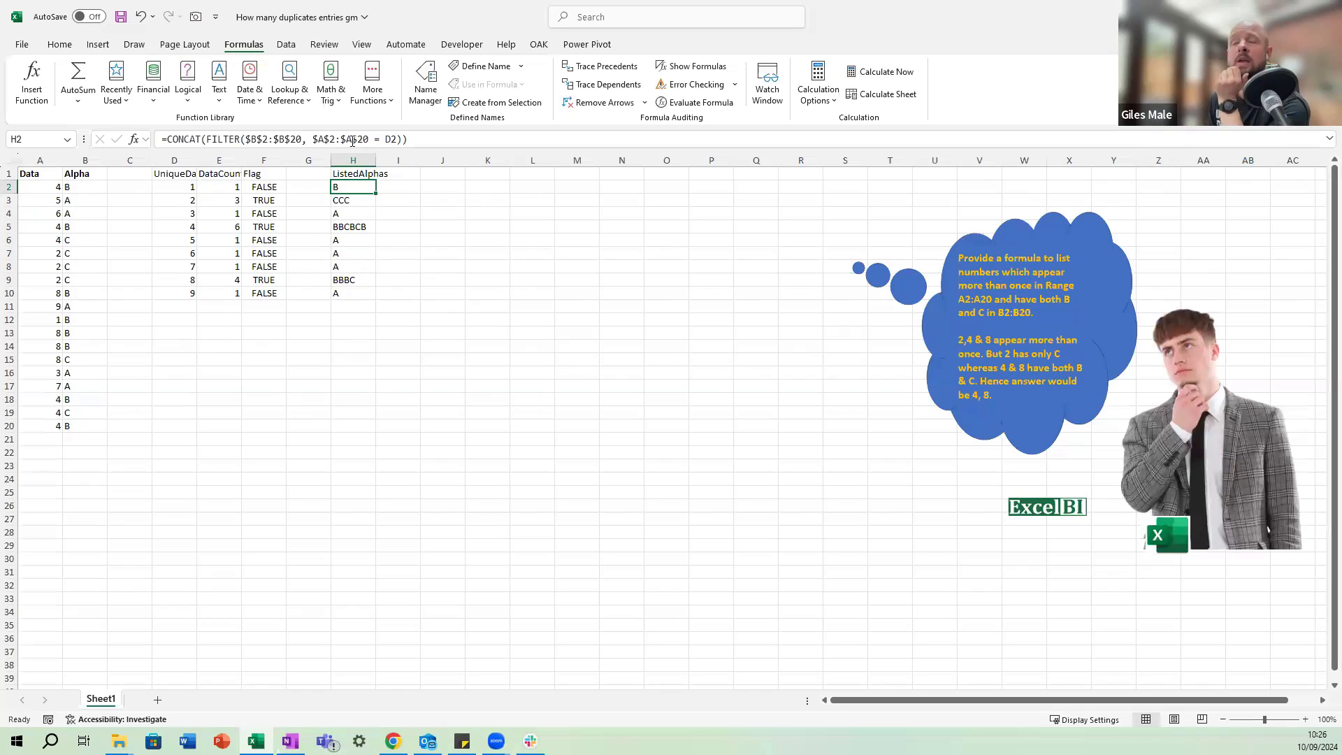
{"action": "key", "text": "Down"}
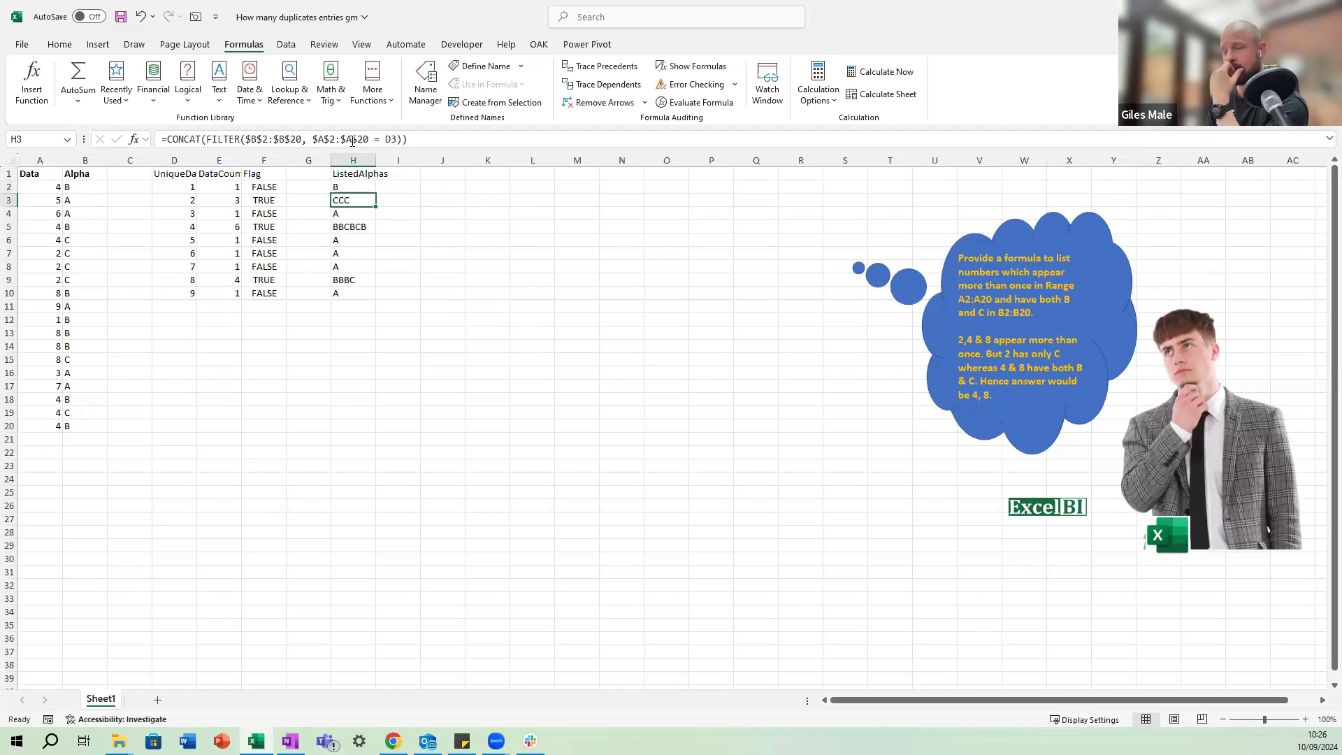
{"action": "key", "text": "Up"}
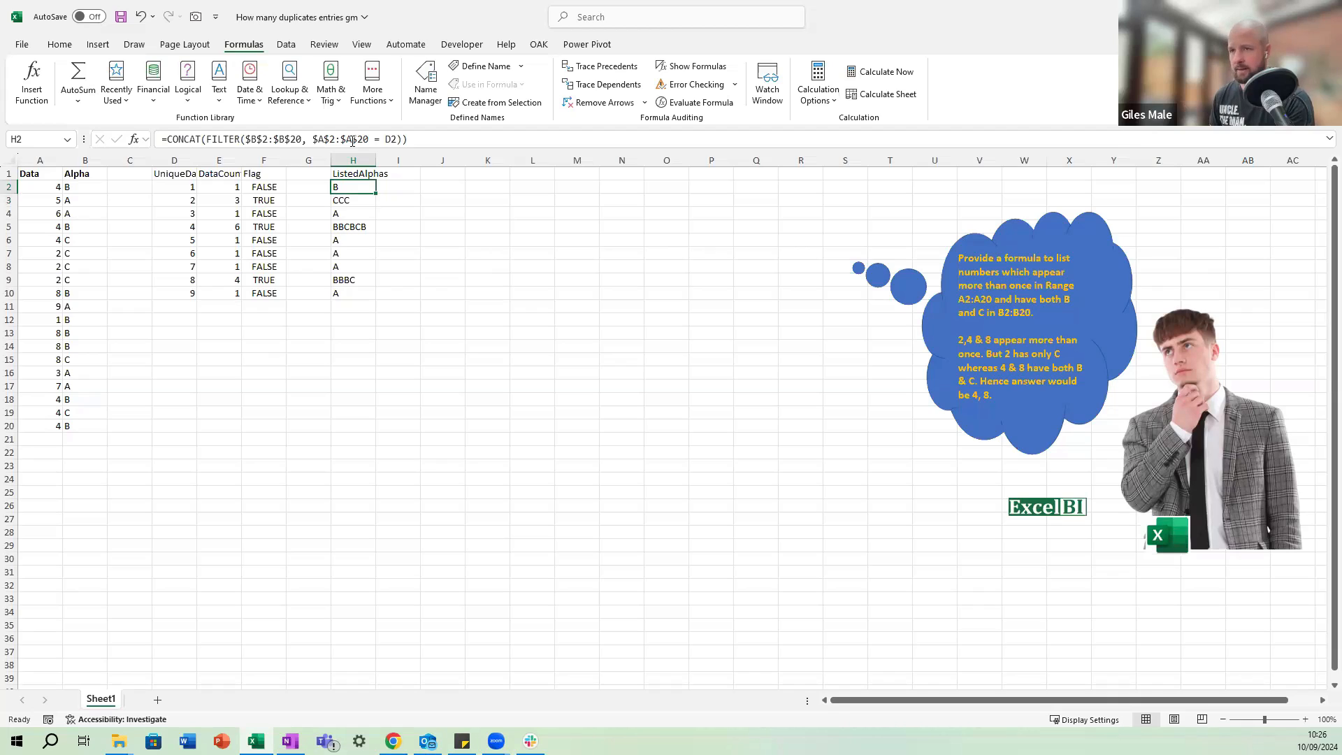
Delete the filled-down formulas from H3:H10, keeping only the one in H2.
{"action": "key", "text": "Down"}
{"action": "key", "text": "shift+Down"}
{"action": "key", "text": "shift+Down"}
{"action": "key", "text": "shift+Down"}
{"action": "key", "text": "shift+Down"}
{"action": "key", "text": "shift+Down"}
{"action": "key", "text": "shift+Down"}
{"action": "key", "text": "shift+Down"}
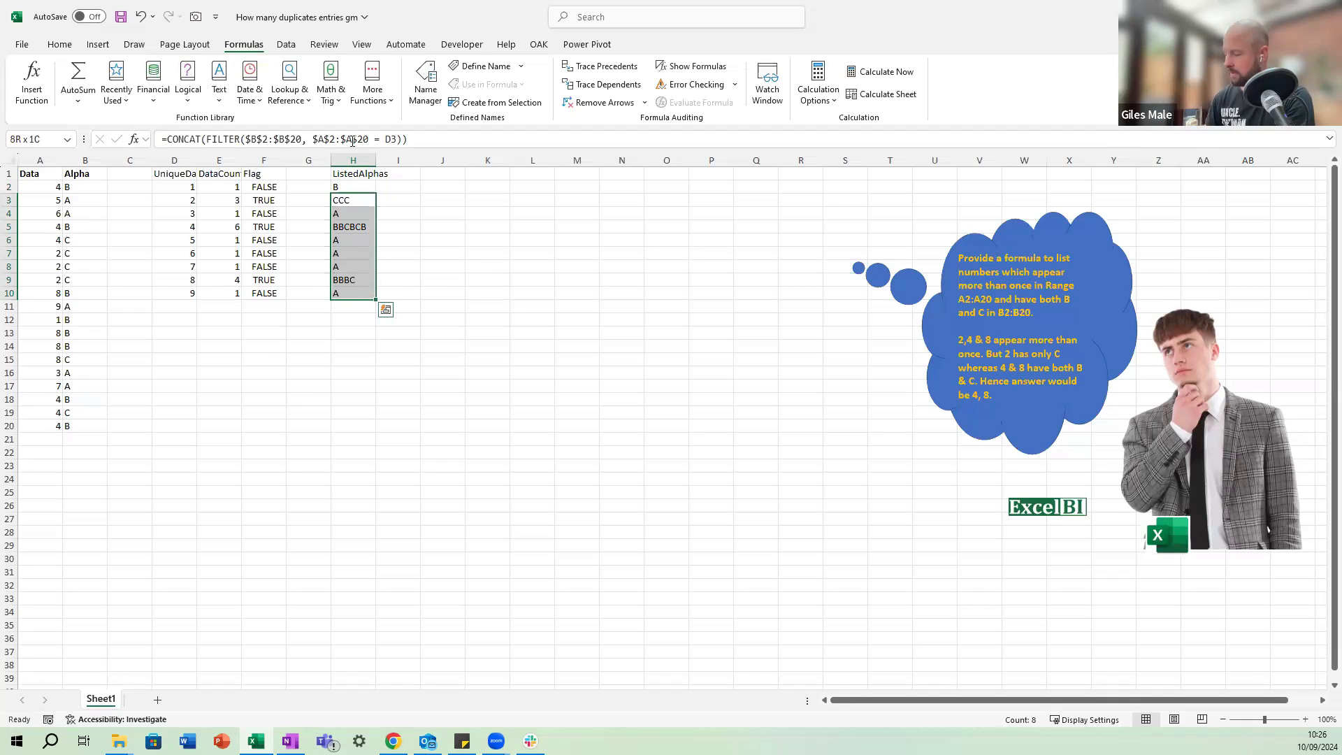
{"action": "key", "text": "Delete"}
Try the spill reference D2# in place of D2 in the H2 formula, and undo the change.
{"action": "key", "text": "Up"}
{"action": "key", "text": "F2"}
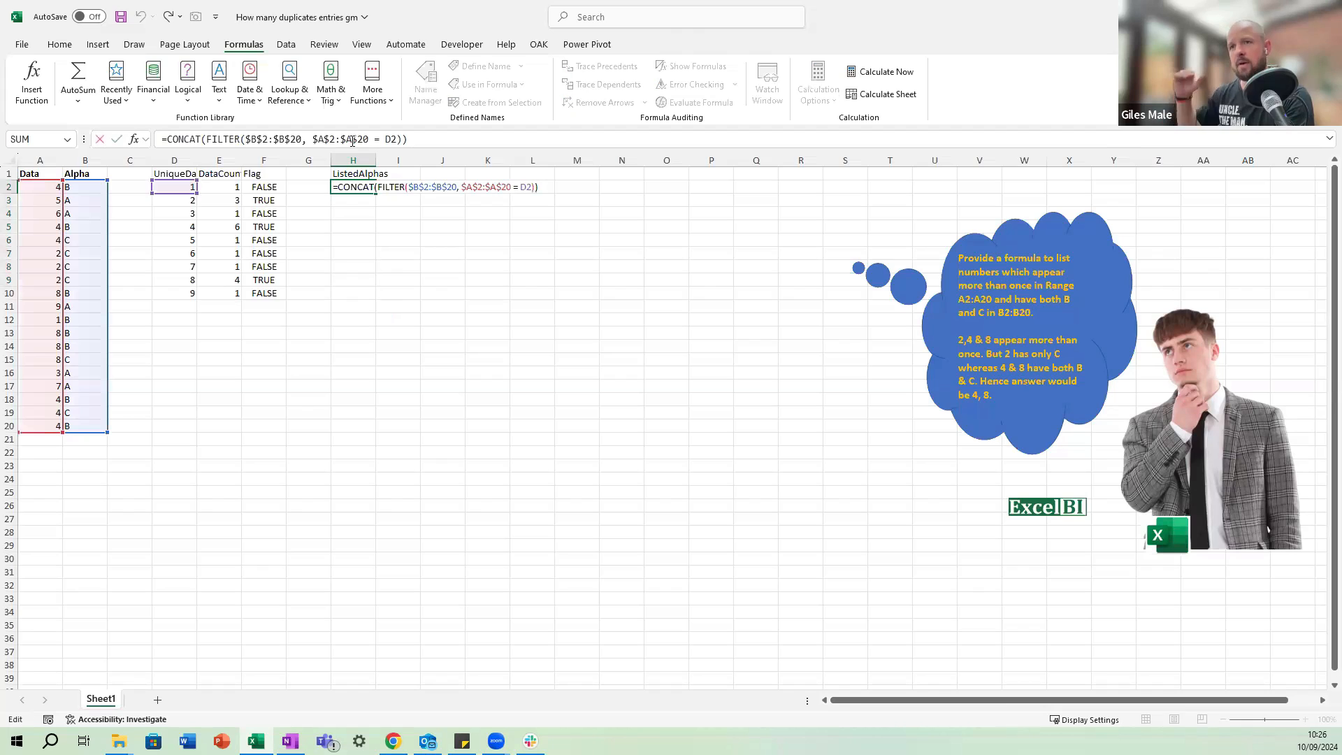
{"action": "left_click", "coordinate": [396, 139]}
{"action": "type", "text": "#"}
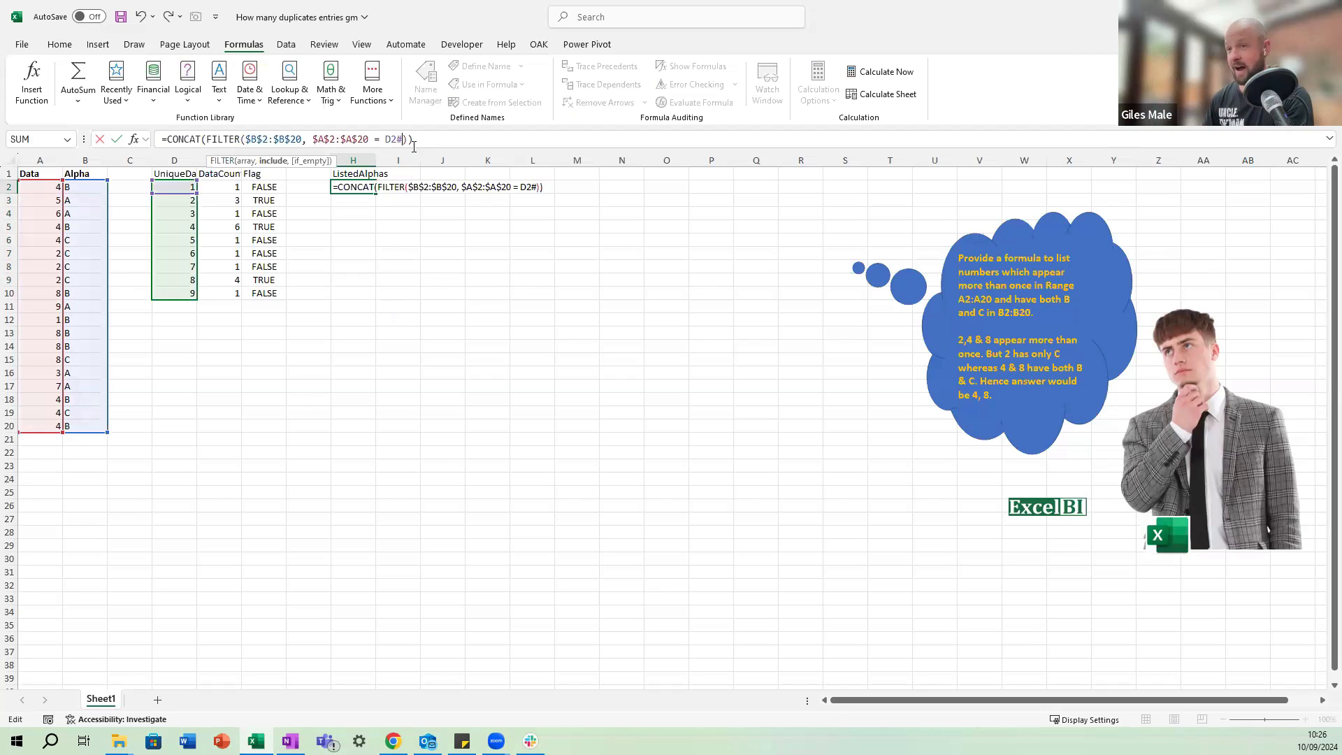
{"action": "key", "text": "ctrl+Return"}
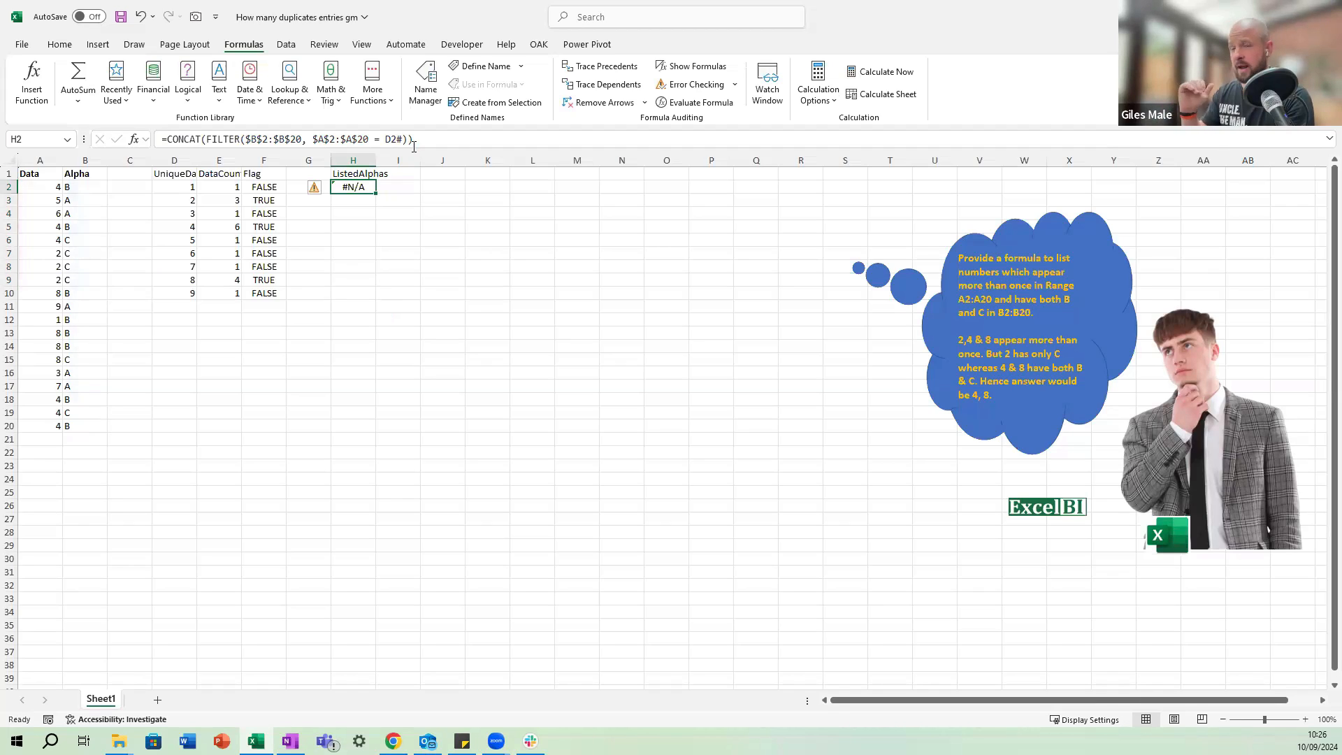
{"action": "key", "text": "ctrl+z"}
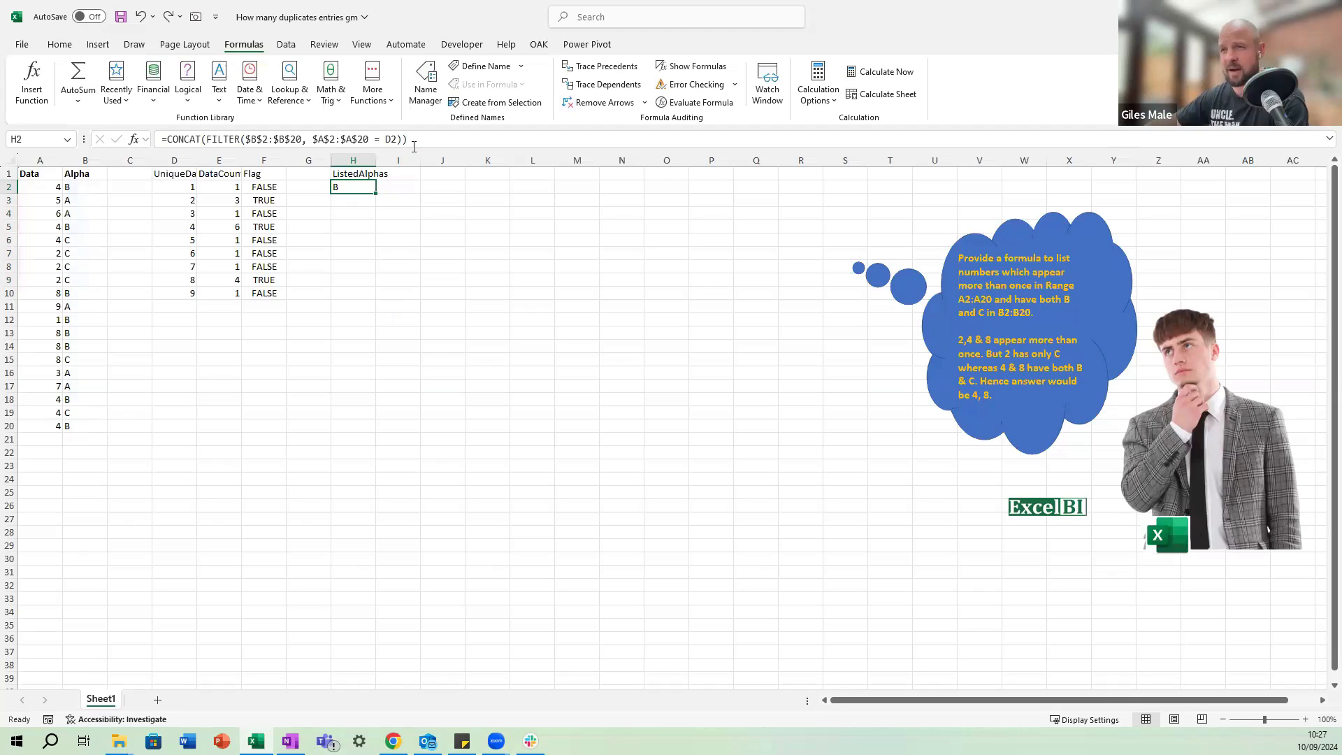
Wrap the CONCAT formula in H2 with an opening MAP over D2# and a LAMBDA with parameter q.
{"action": "left_click", "coordinate": [206, 146]}
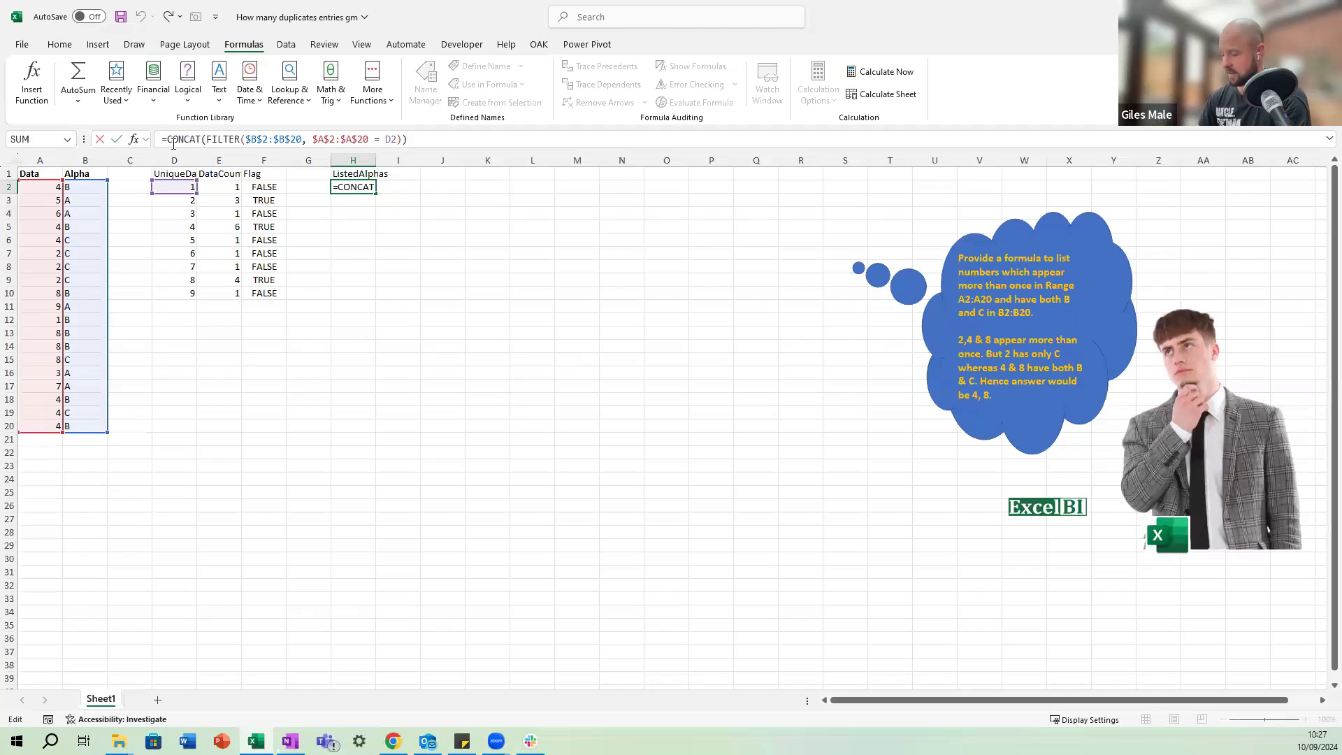
{"action": "type", "text": "map("}
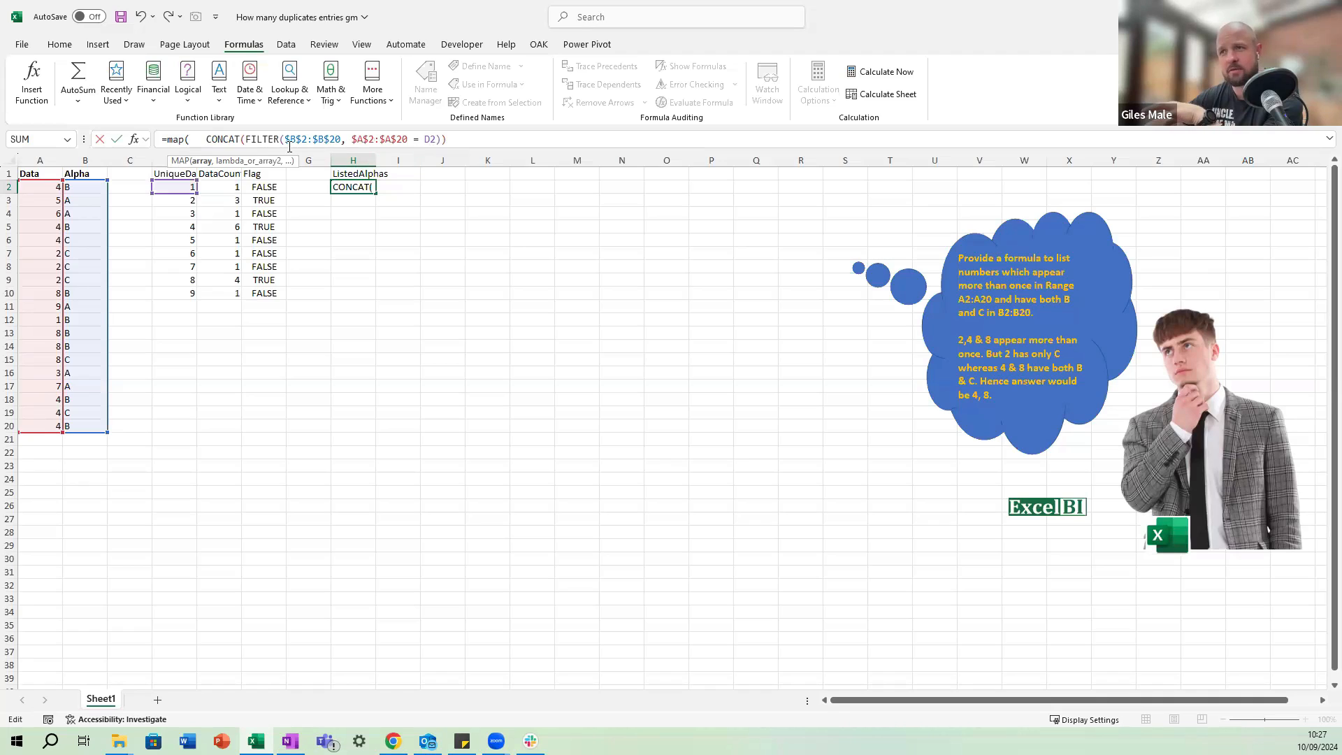
{"action": "left_click", "coordinate": [192, 142]}
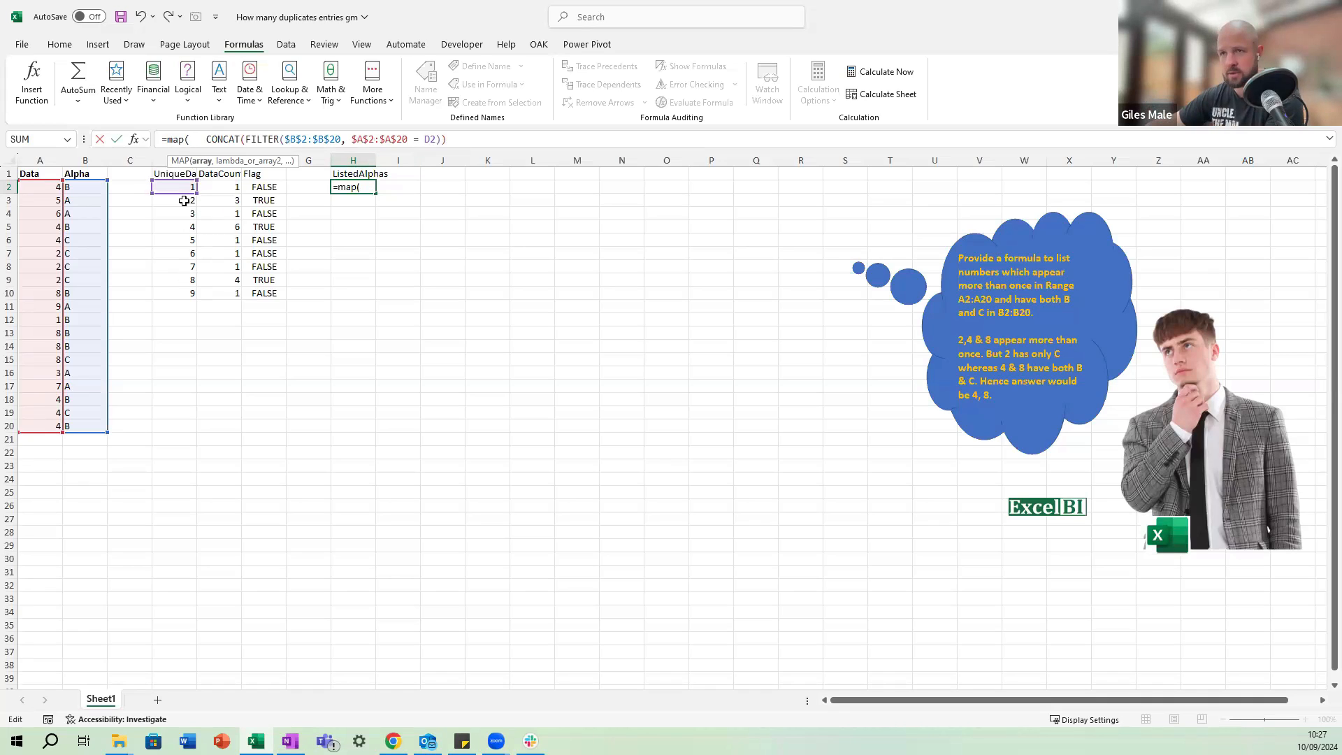
{"action": "left_click", "coordinate": [176, 188]}
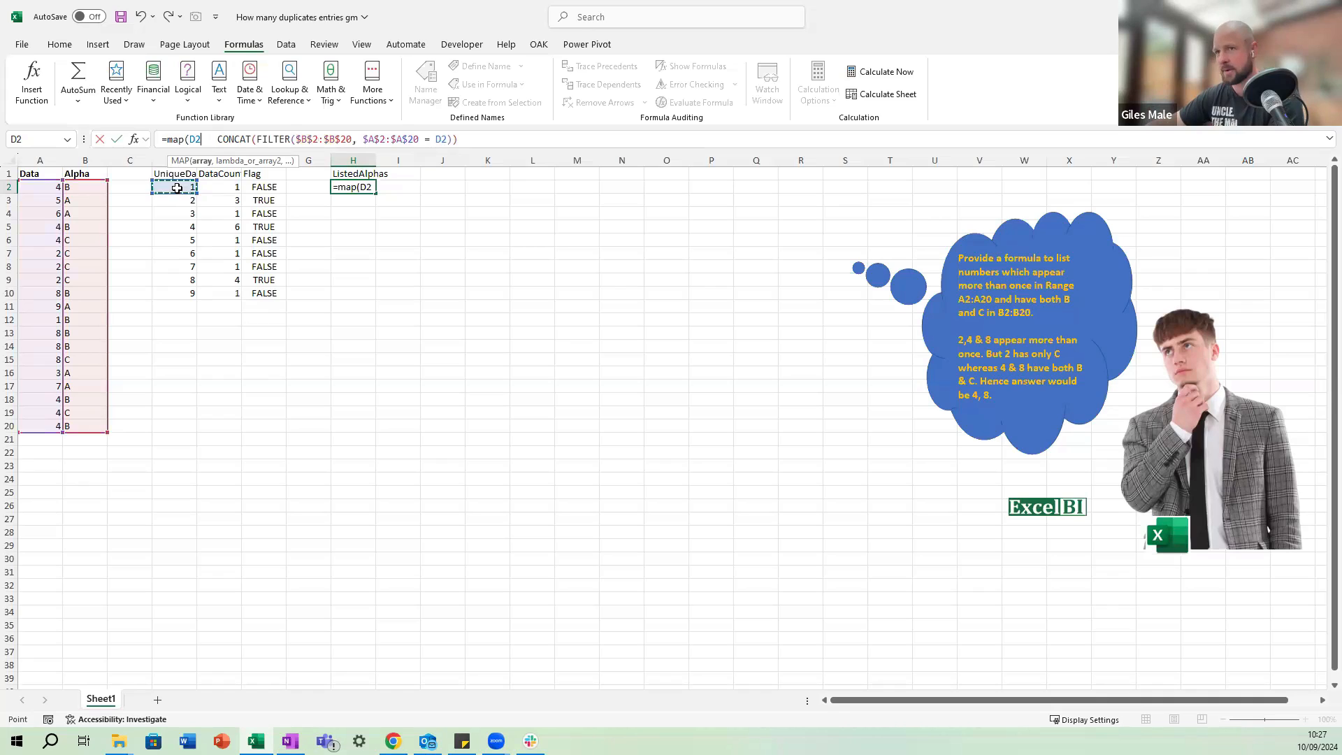
{"action": "type", "text": "#"}
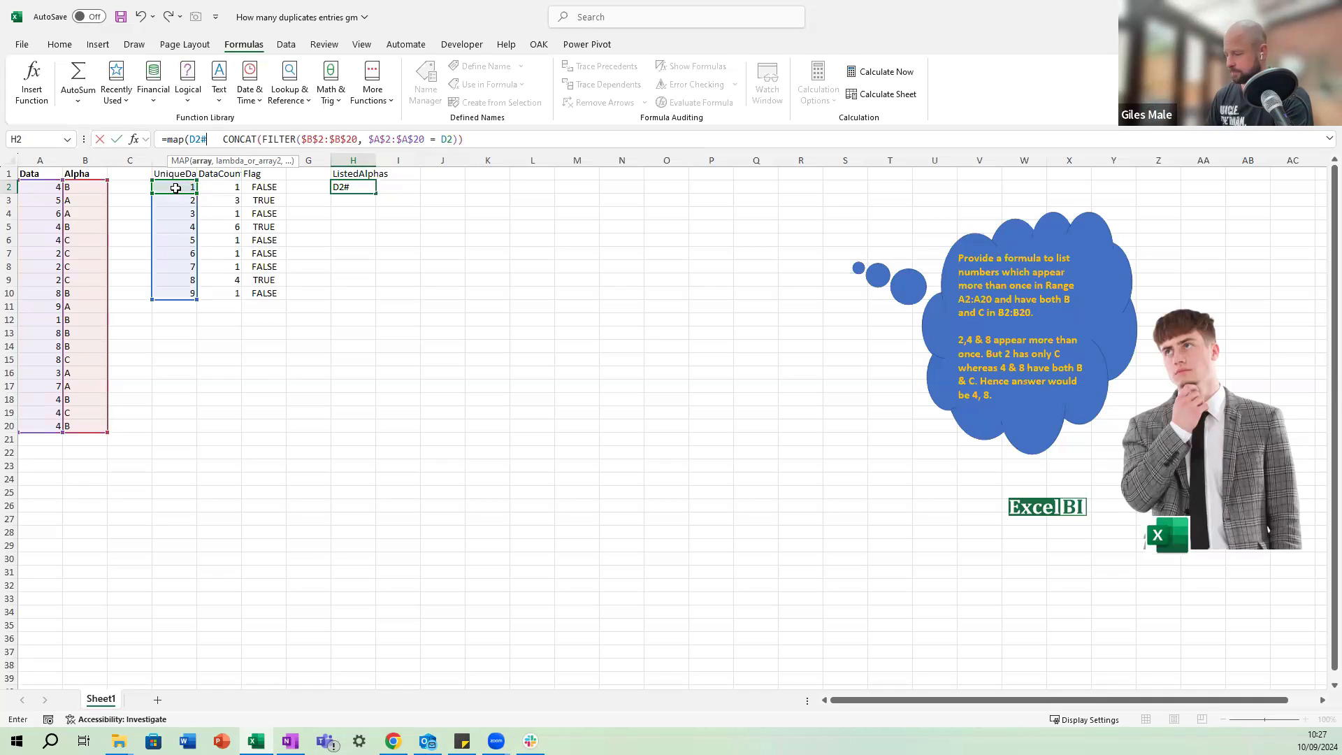
{"action": "type", "text": ", lambda("}
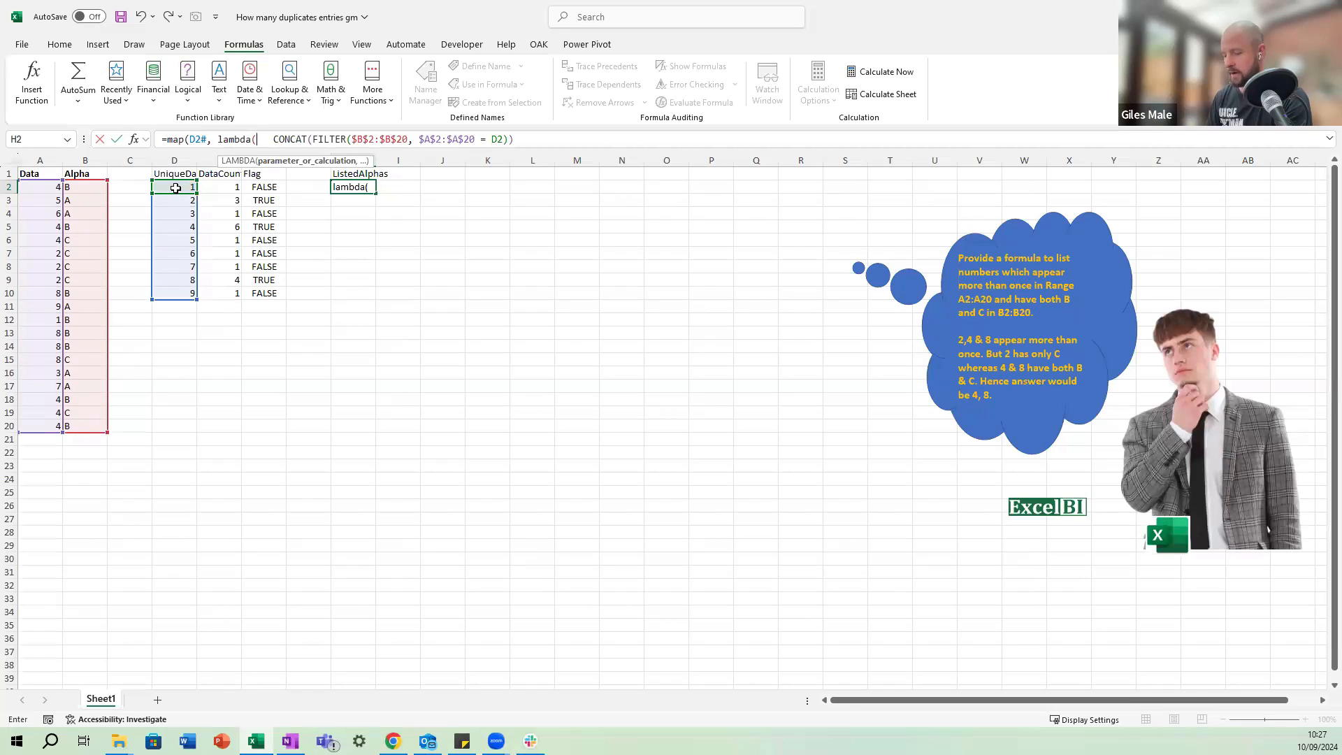
{"action": "type", "text": "q,"}
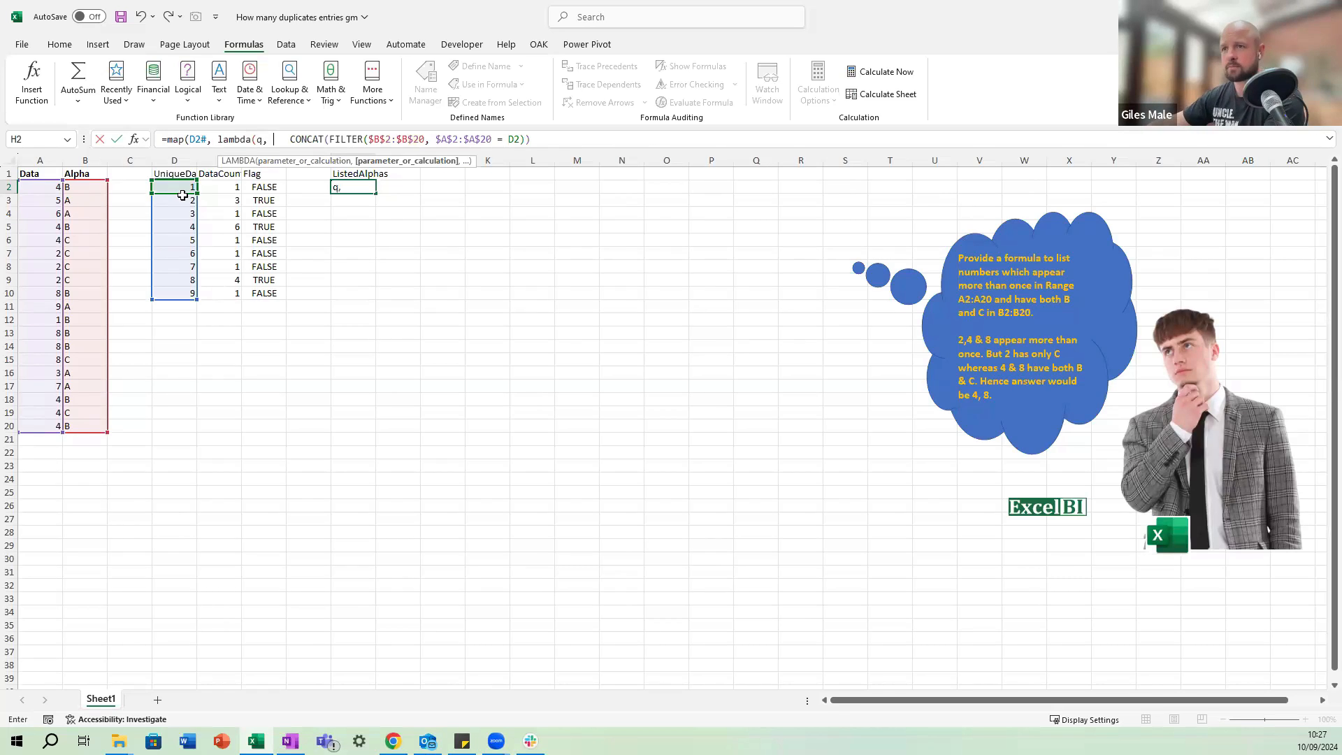
Remove the extra spaces before CONCAT in H2, replace the D2 criterion with q, and close and enter the MAP formula.
{"action": "left_click", "coordinate": [288, 142]}
{"action": "key", "text": "BackSpace"}
{"action": "key", "text": "BackSpace"}
{"action": "key", "text": "BackSpace"}
{"action": "key", "text": "BackSpace"}
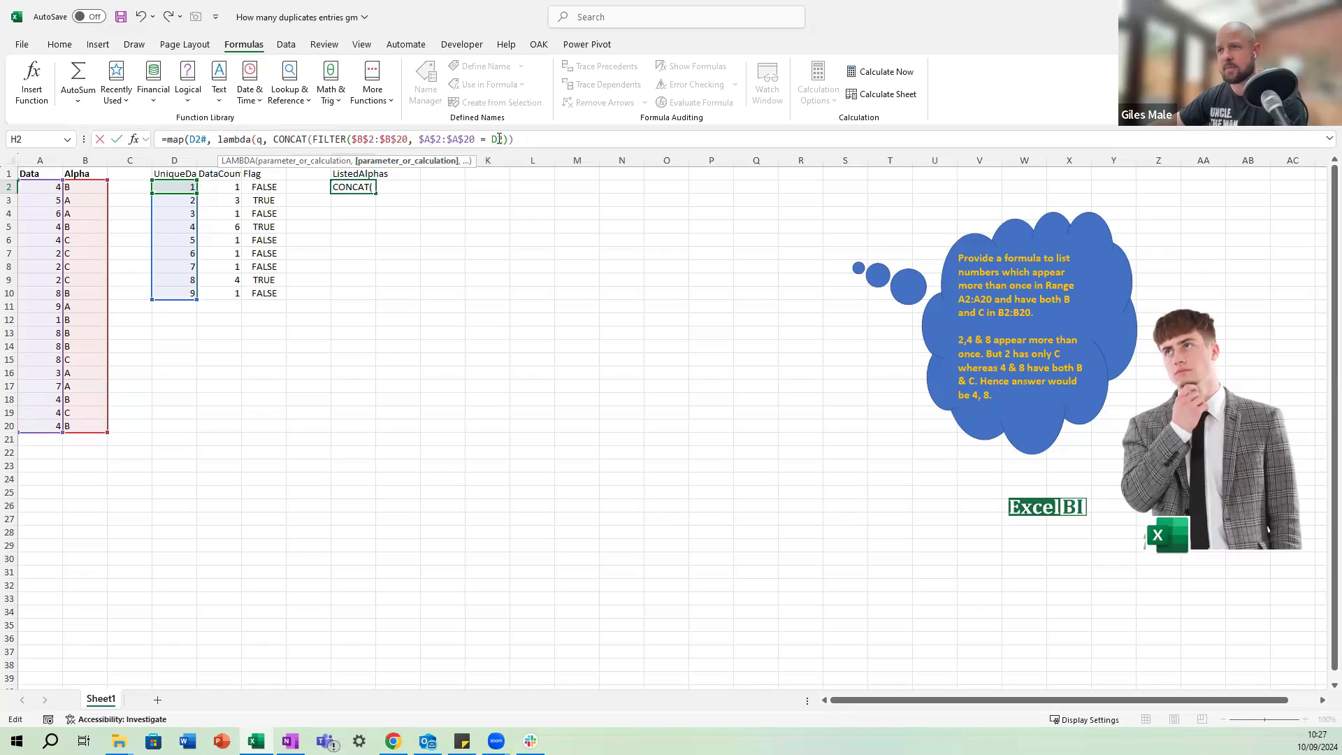
{"action": "left_click", "coordinate": [505, 142]}
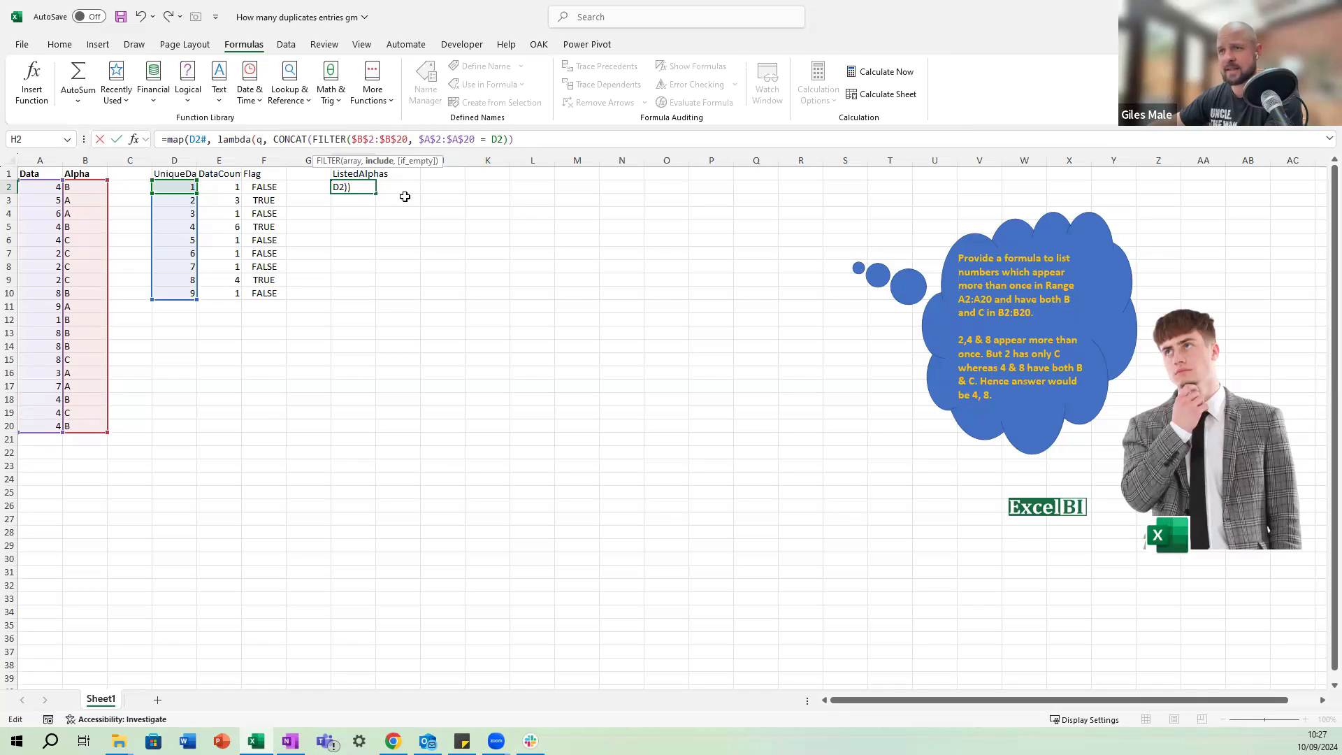
{"action": "key", "text": "BackSpace"}
{"action": "key", "text": "BackSpace"}
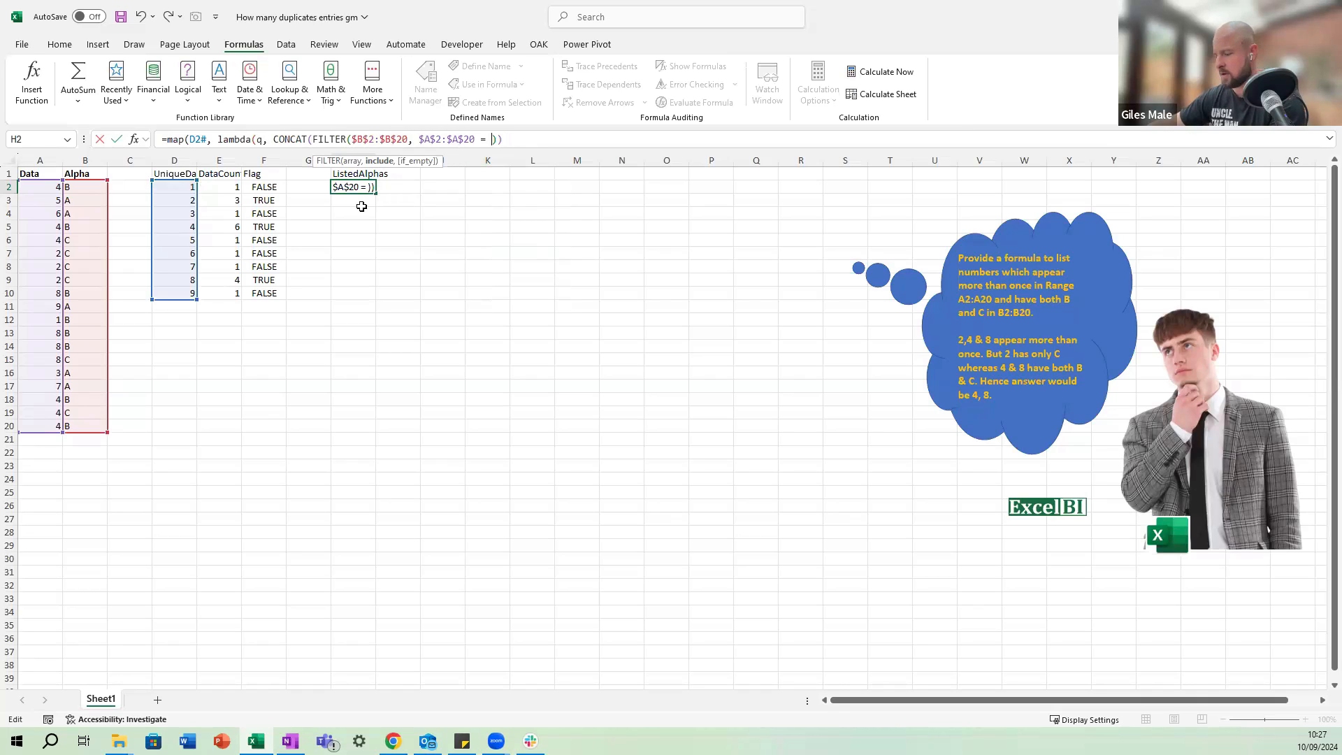
{"action": "type", "text": "q))"}
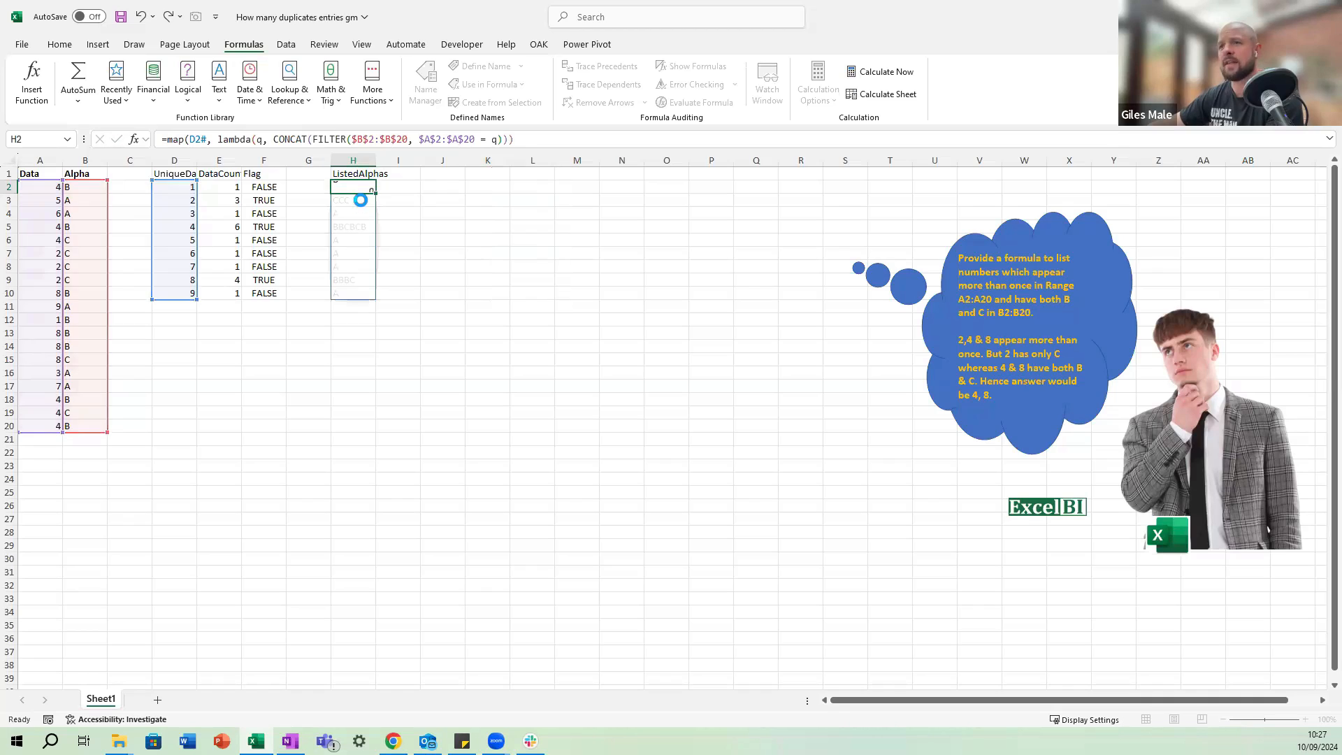
{"action": "key", "text": "ctrl+Return"}
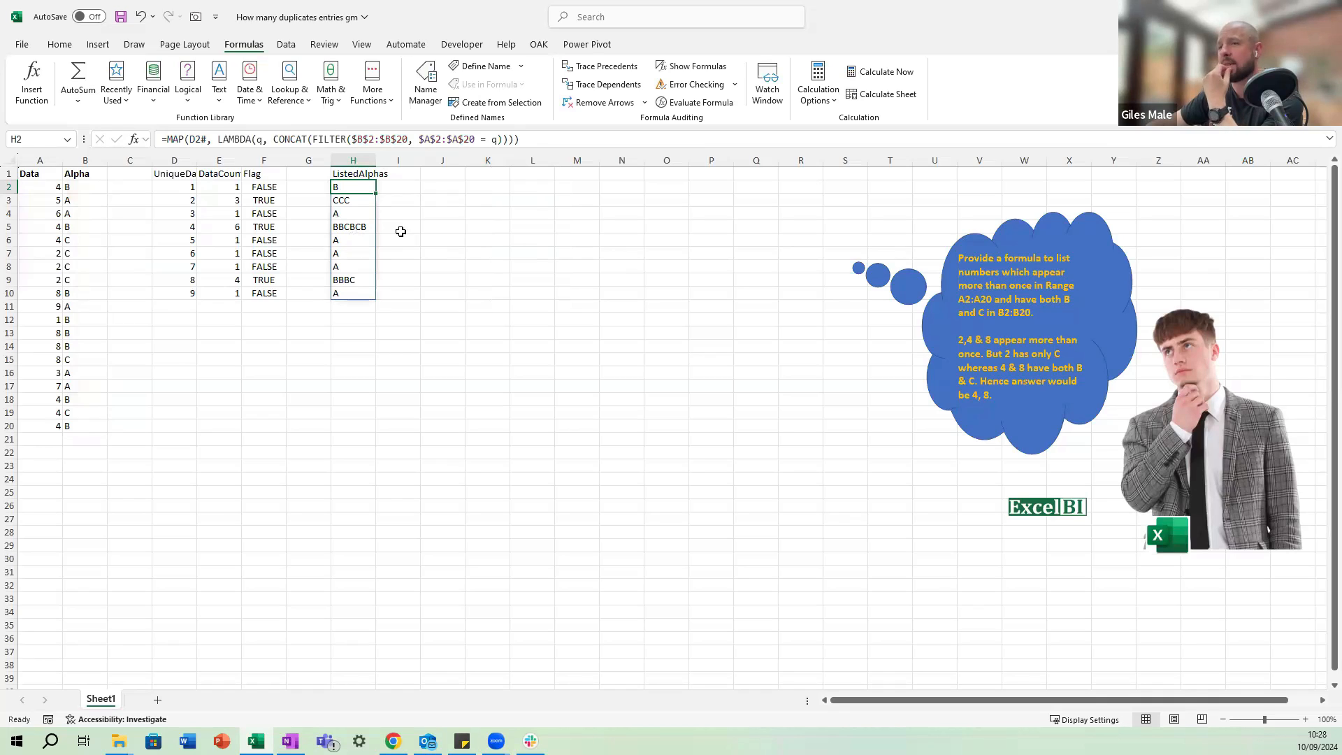
Delete the whole Flag column F.
{"action": "left_click", "coordinate": [480, 186]}
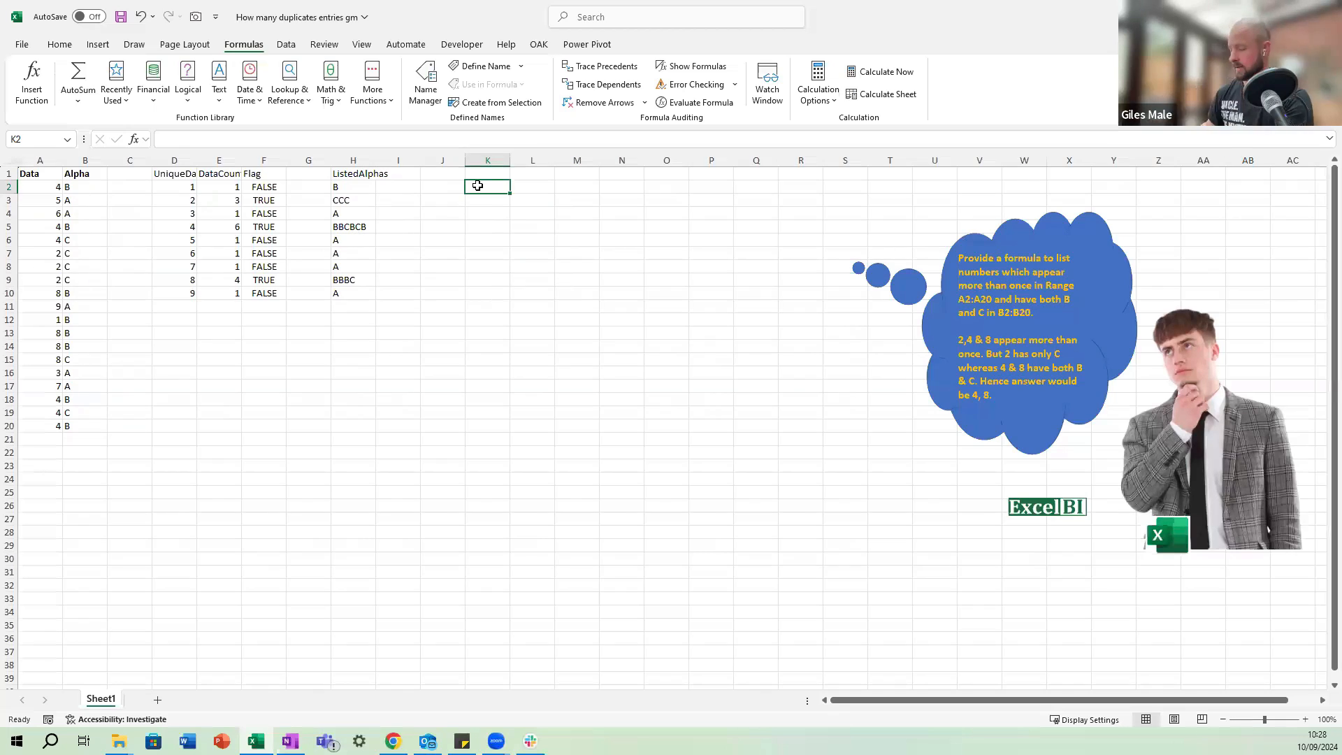
{"action": "key", "text": "Up"}
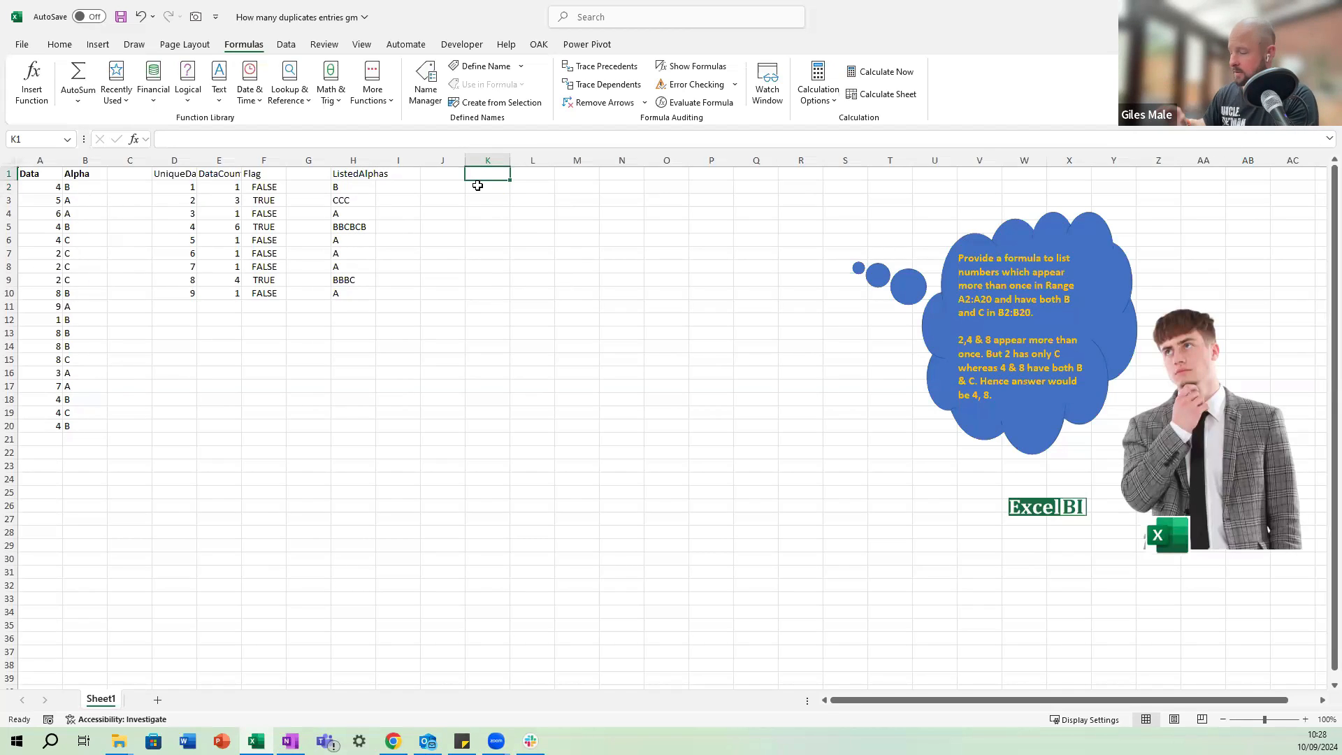
{"action": "key", "text": "Left"}
{"action": "key", "text": "Left"}
{"action": "key", "text": "Left"}
Examine the spilled formulas behind the unique data values, DataCount and ListedAlphas columns.
{"action": "key", "text": "Left"}
{"action": "key", "text": "Left"}
{"action": "key", "text": "Down"}
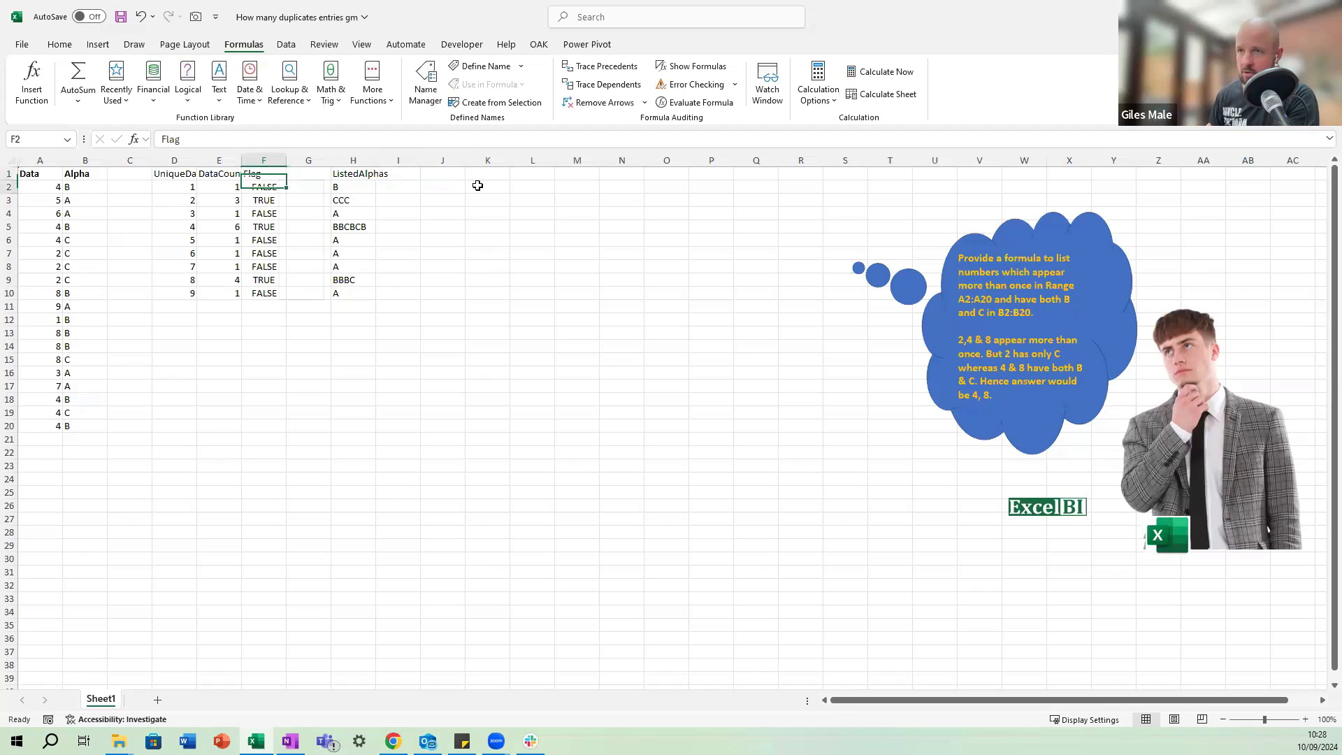
{"action": "key", "text": "Up"}
{"action": "key", "text": "ctrl+space"}
{"action": "key", "text": "ctrl+minus"}
{"action": "key", "text": "Left"}
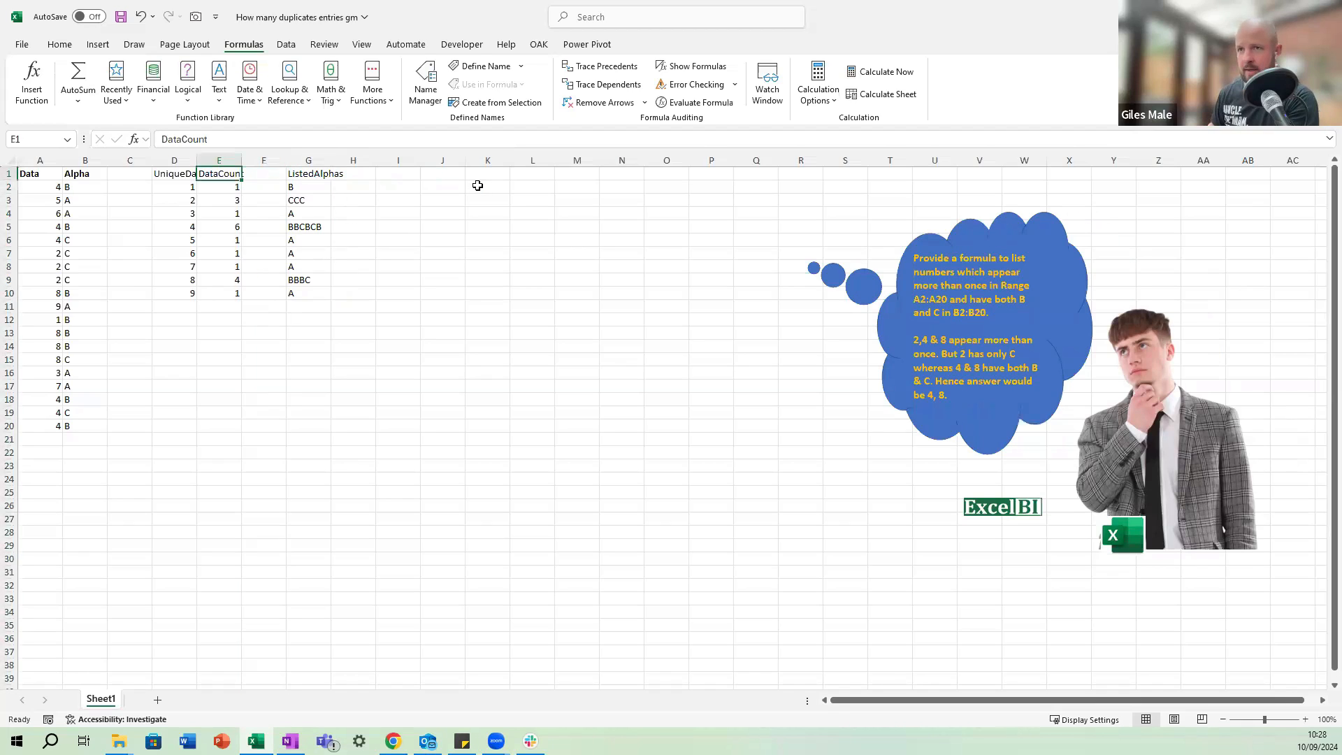
{"action": "key", "text": "Down"}
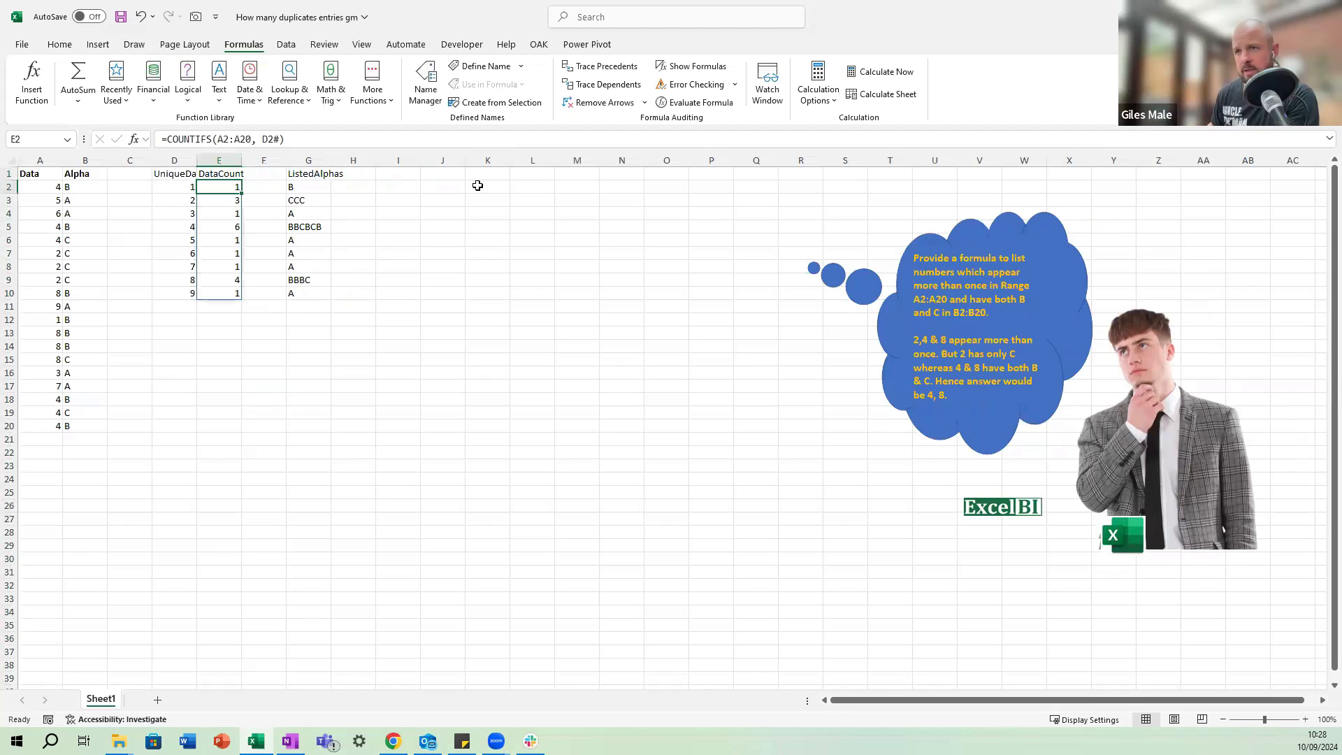
{"action": "key", "text": "Up"}
{"action": "key", "text": "Down"}
{"action": "key", "text": "Left"}
{"action": "key", "text": "Right"}
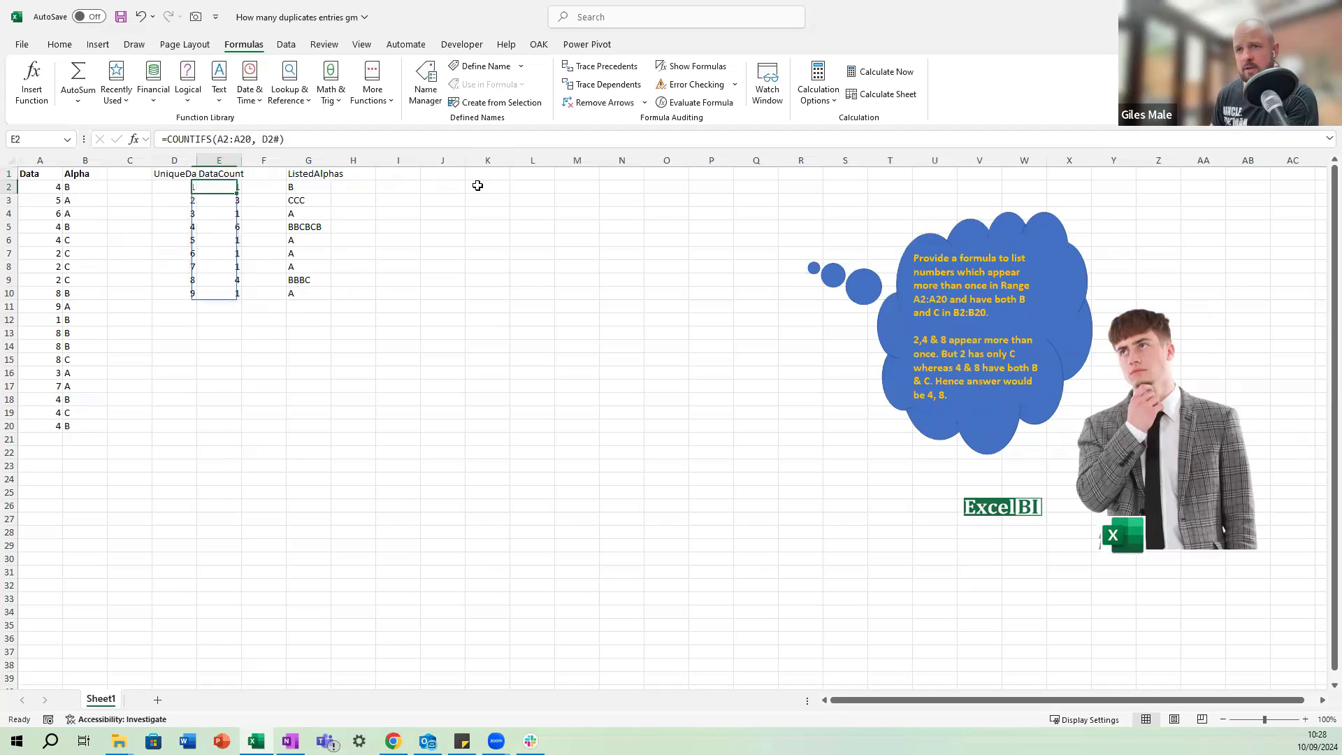
{"action": "key", "text": "Right"}
{"action": "key", "text": "Right"}
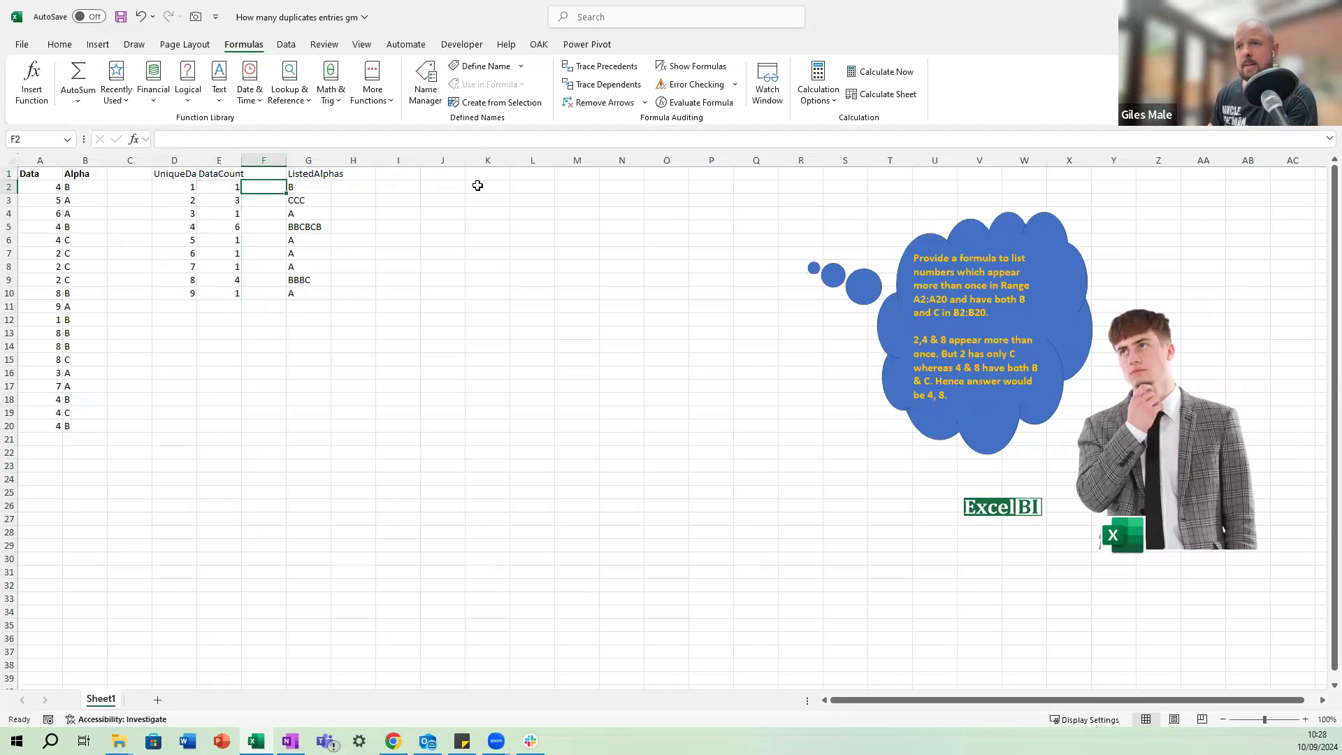
{"action": "key", "text": "F2"}
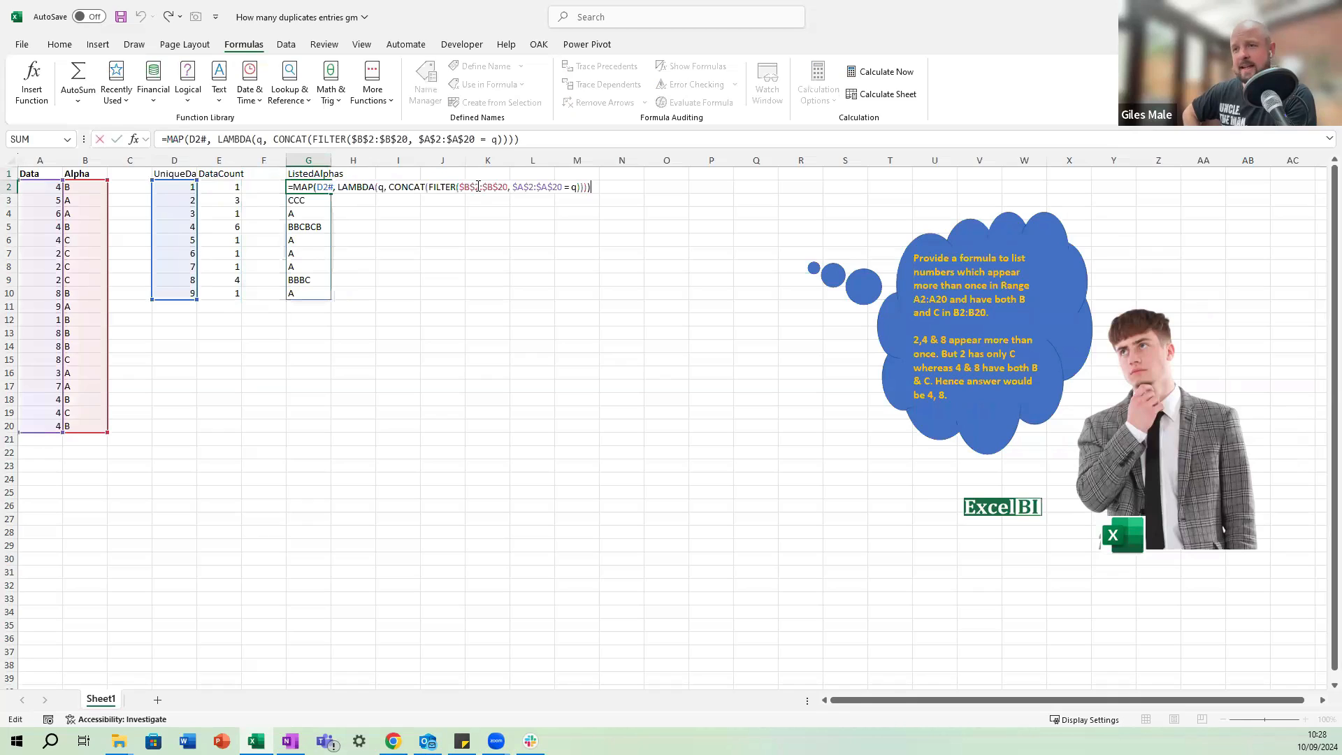
{"action": "key", "text": "Escape"}
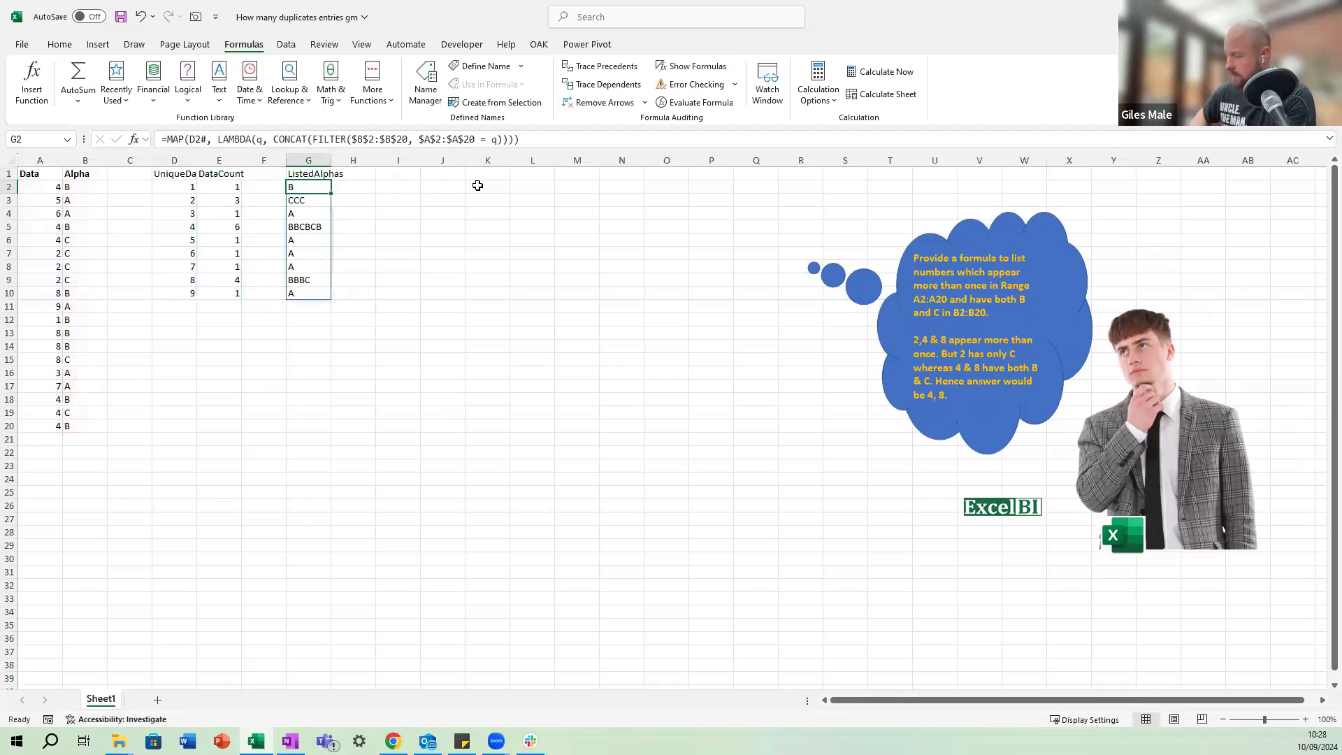
{"action": "key", "text": "Left"}
{"action": "key", "text": "Left"}
{"action": "key", "text": "Left"}
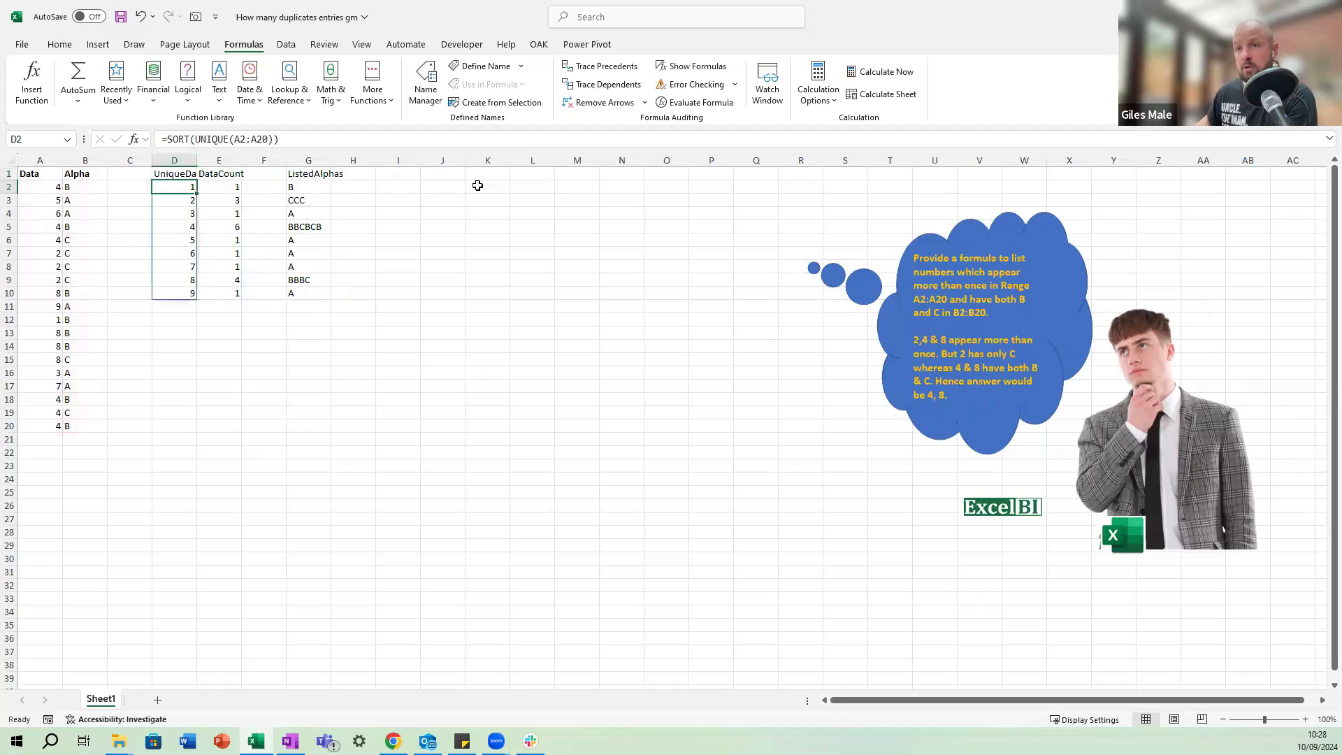
{"action": "key", "text": "Right"}
{"action": "key", "text": "Right"}
{"action": "key", "text": "Right"}
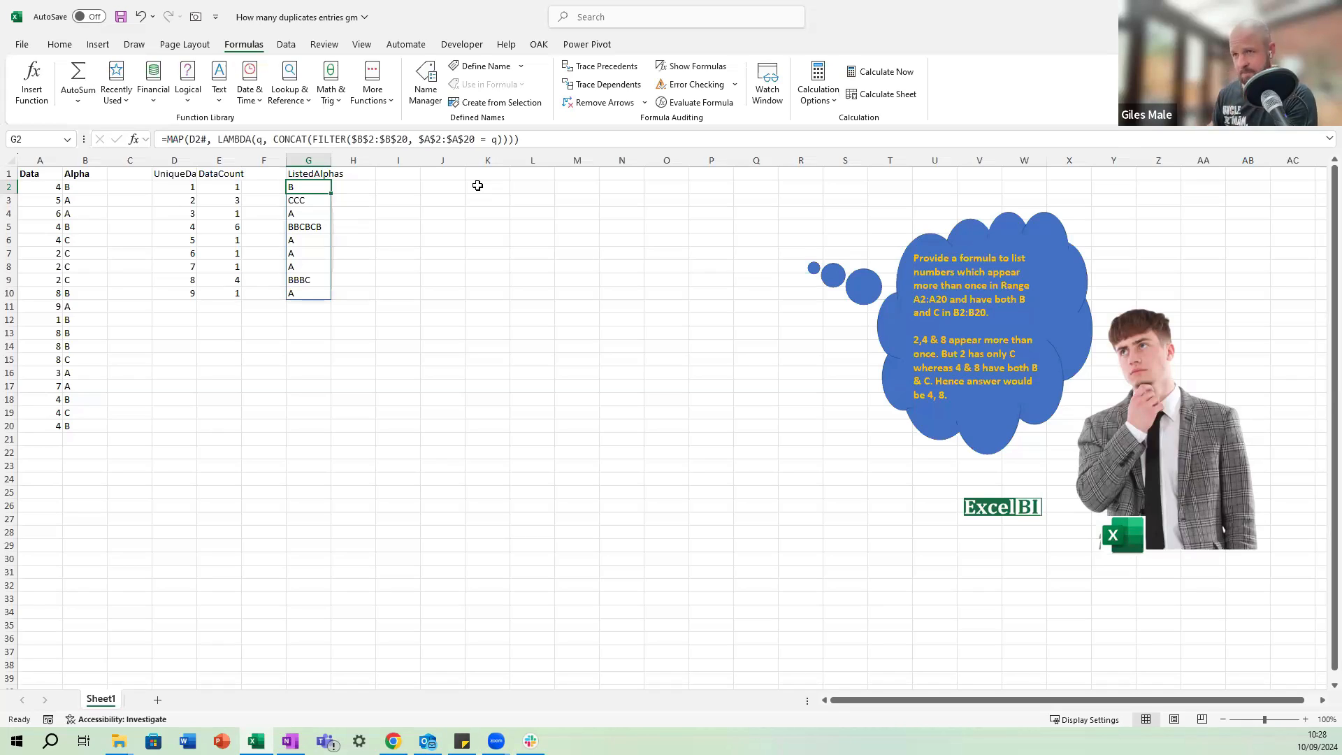
Add the headers Flag 1, Flag 2 and Flag 3 in I1:K1.
{"action": "key", "text": "Right"}
{"action": "key", "text": "Right"}
{"action": "key", "text": "Up"}
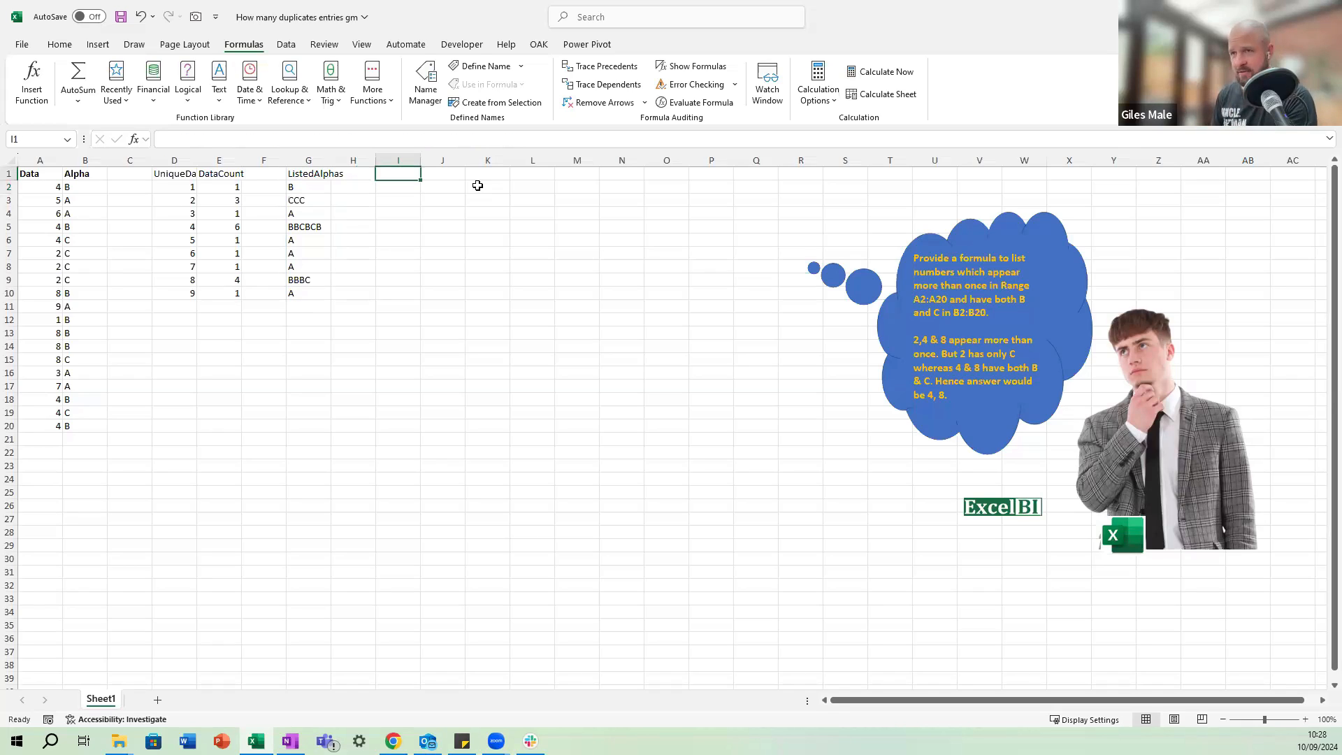
{"action": "type", "text": "Flag 1"}
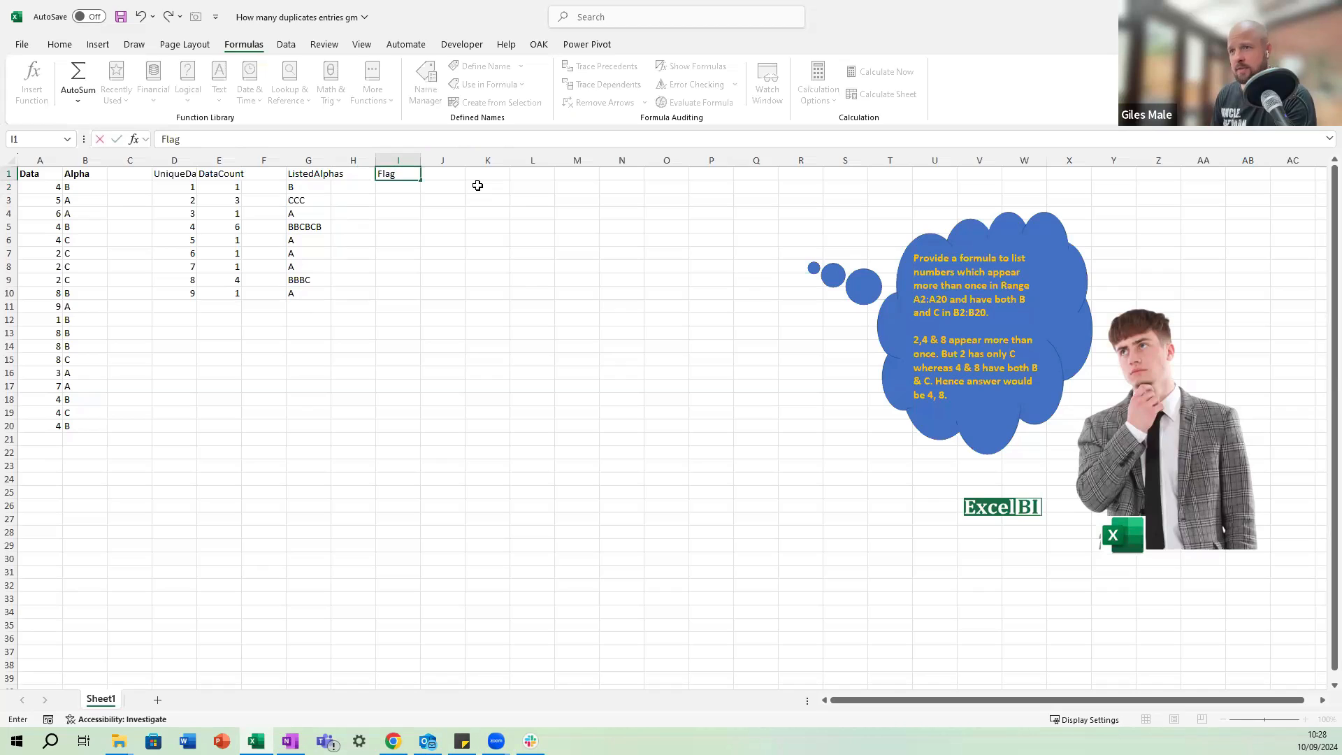
{"action": "key", "text": "Tab"}
{"action": "type", "text": "Flag 2"}
{"action": "key", "text": "Tab"}
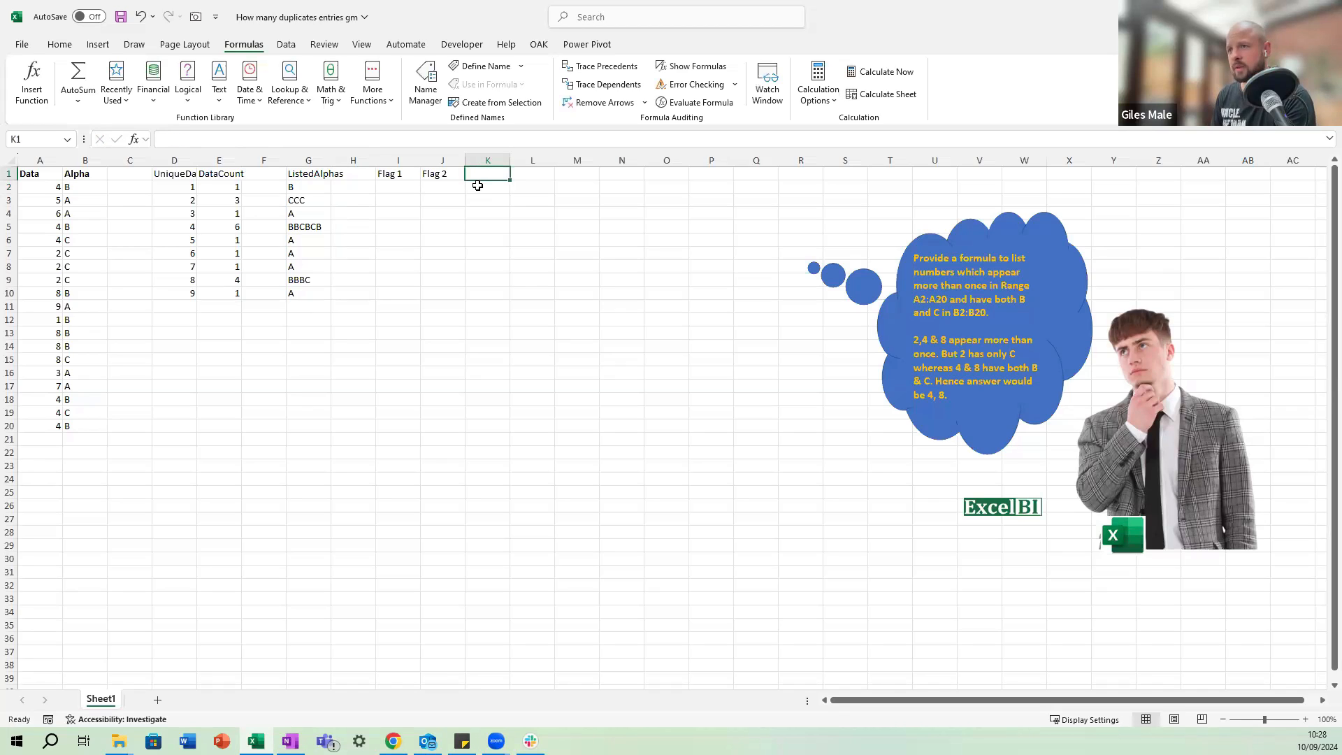
{"action": "type", "text": "Flag 3"}
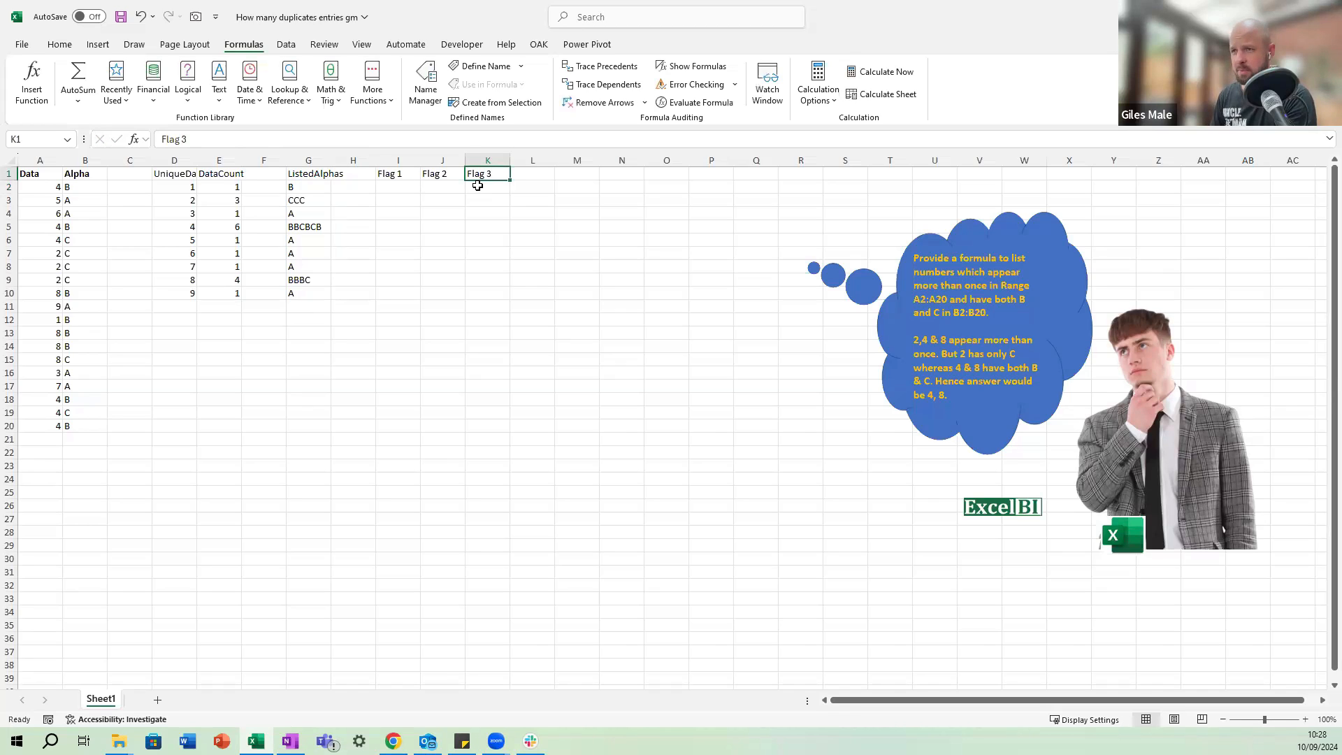
{"action": "key", "text": "Return"}
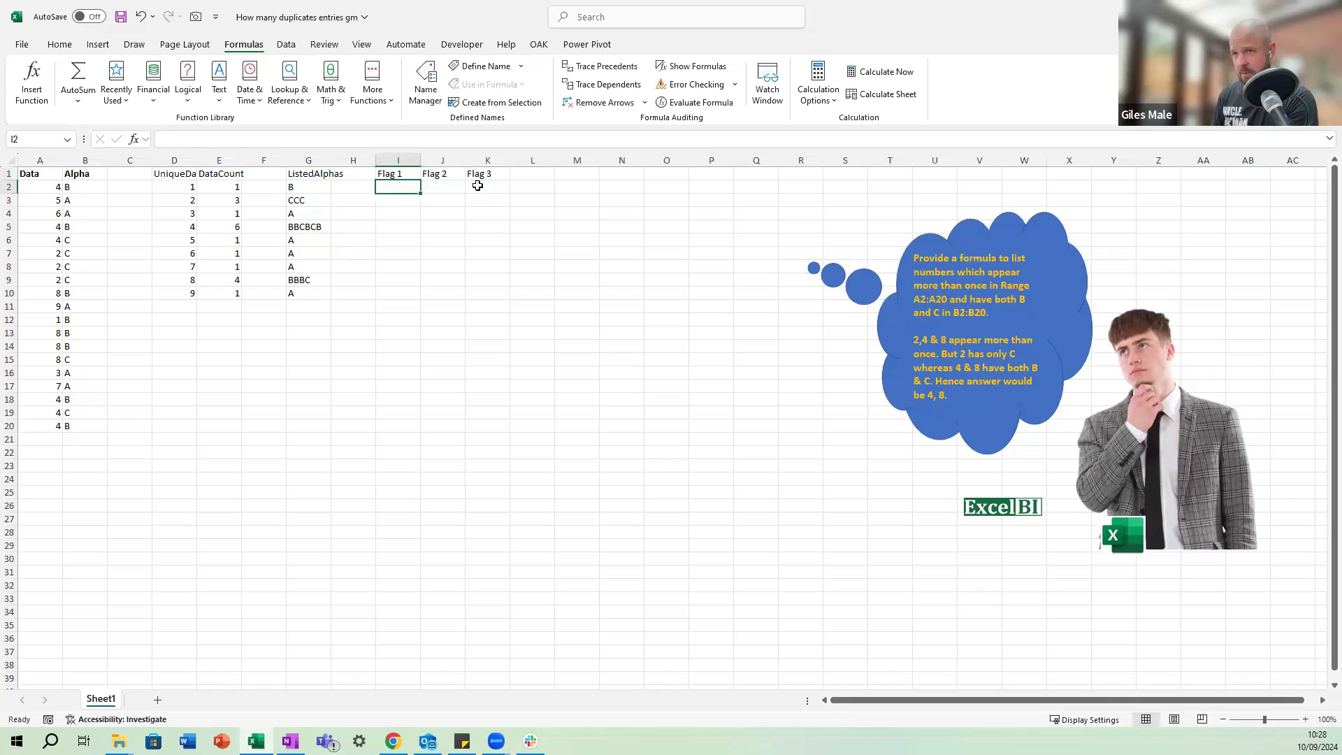
Enter =E2# > 1 in I2 under Flag 1 to test which counts exceed one.
{"action": "type", "text": "="}
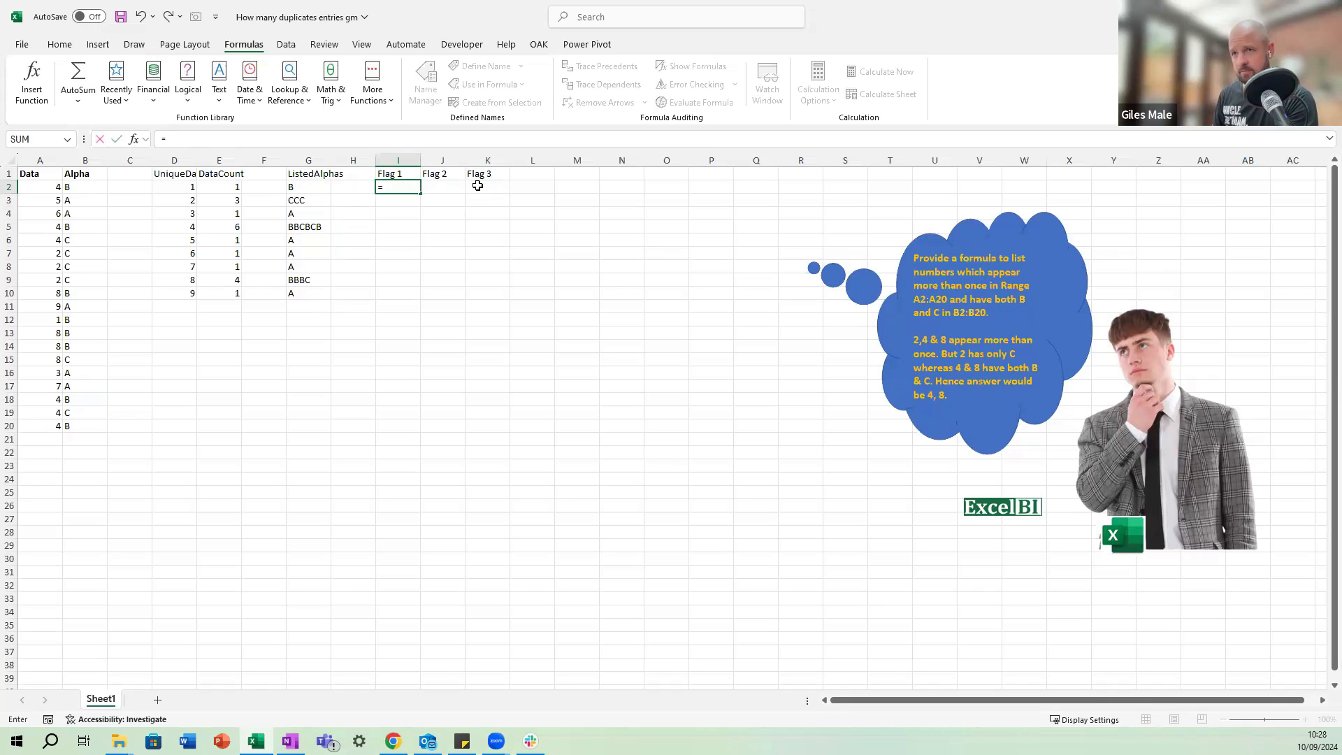
{"action": "key", "text": "Left"}
{"action": "key", "text": "Left"}
{"action": "key", "text": "Left"}
{"action": "key", "text": "Left"}
{"action": "type", "text": "#"}
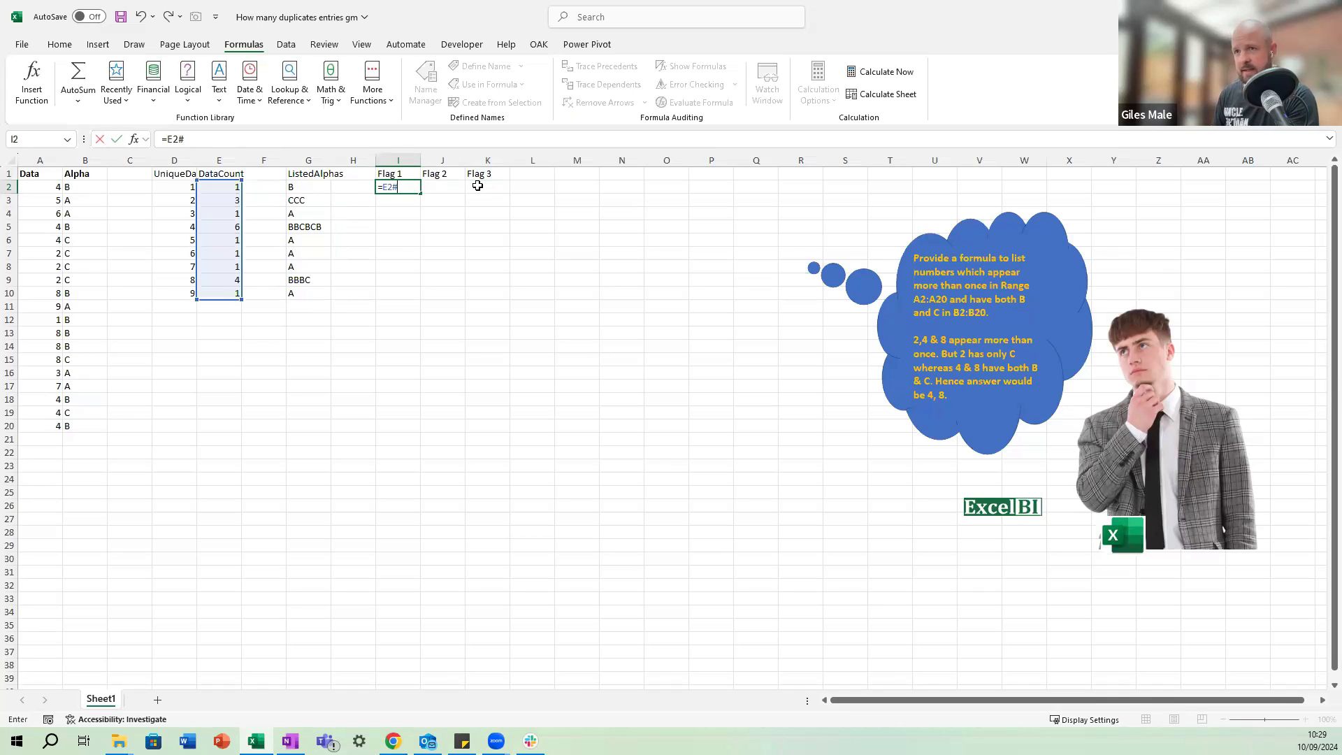
{"action": "type", "text": " > 1"}
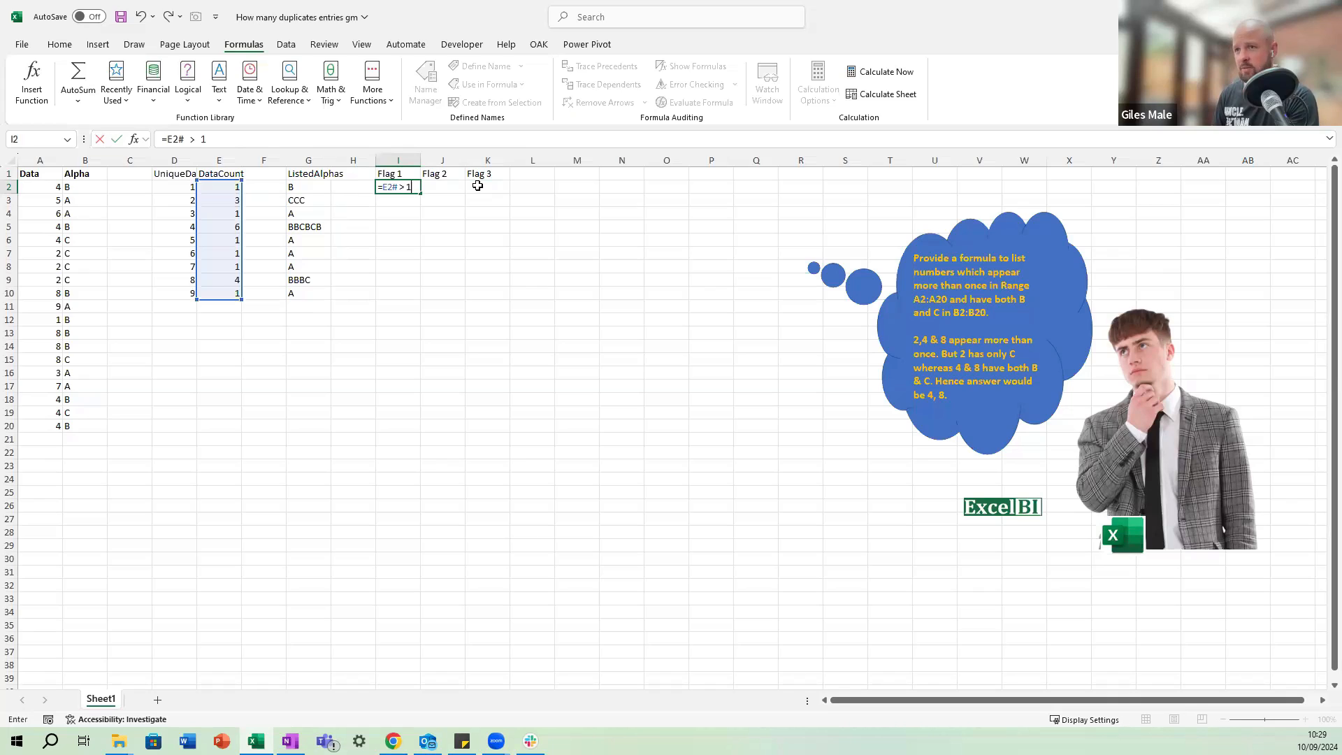
{"action": "key", "text": "Tab"}
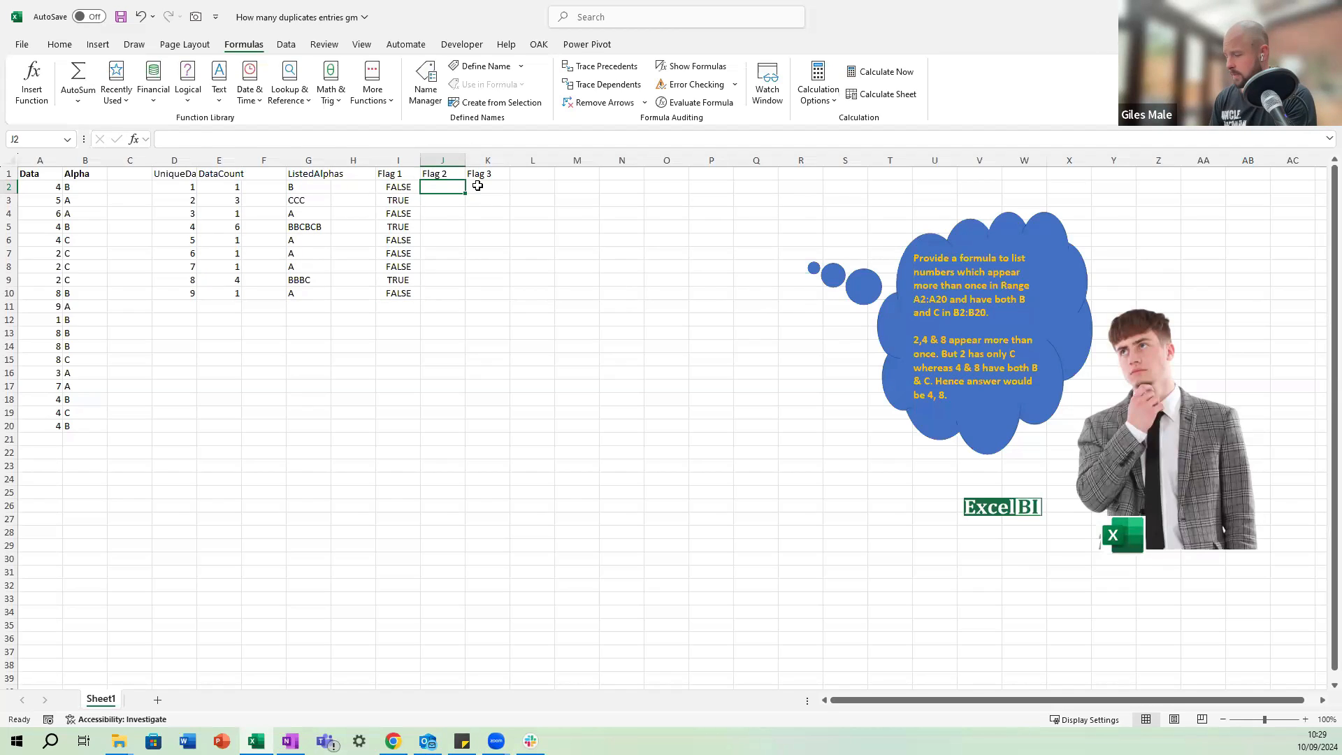
Enter =FIND("B", G2#) in J2 under Flag 2 to locate B in each ListedAlphas string.
{"action": "type", "text": "=find("}
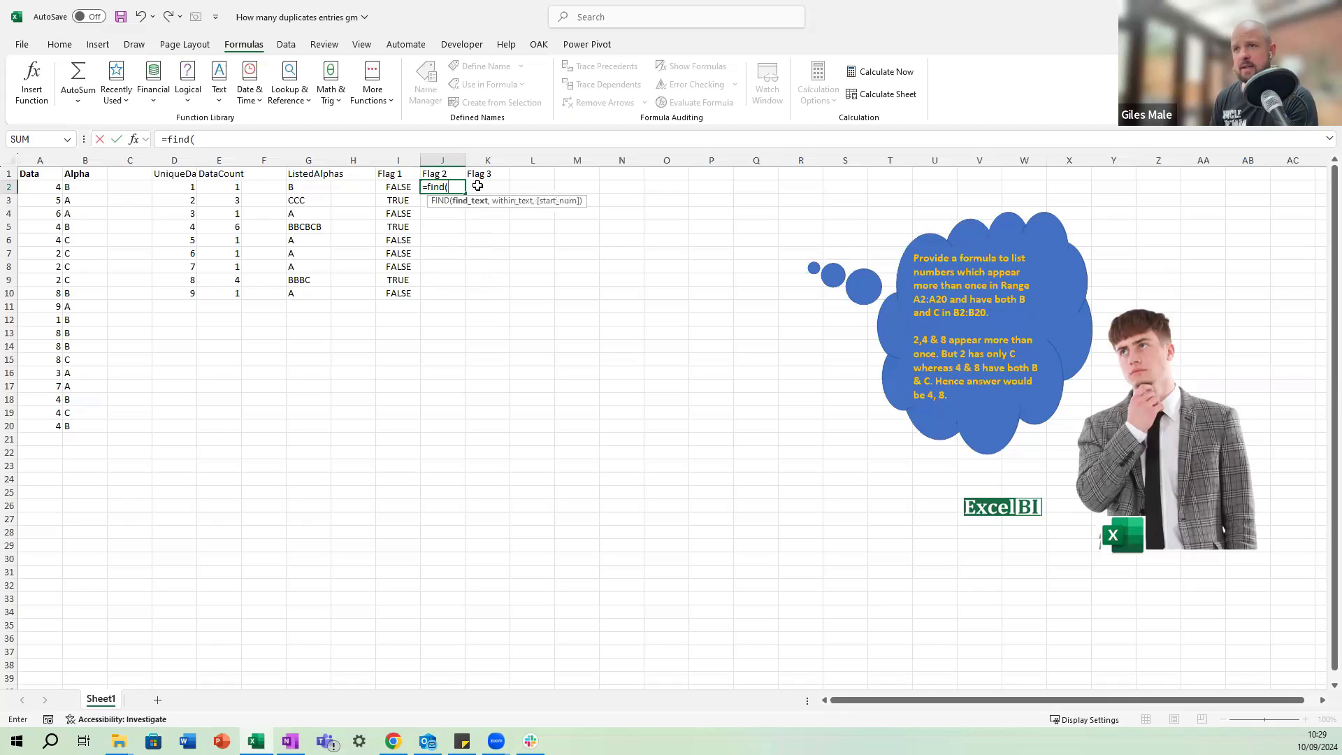
{"action": "key", "text": "Left"}
{"action": "key", "text": "Left"}
{"action": "key", "text": "Left"}
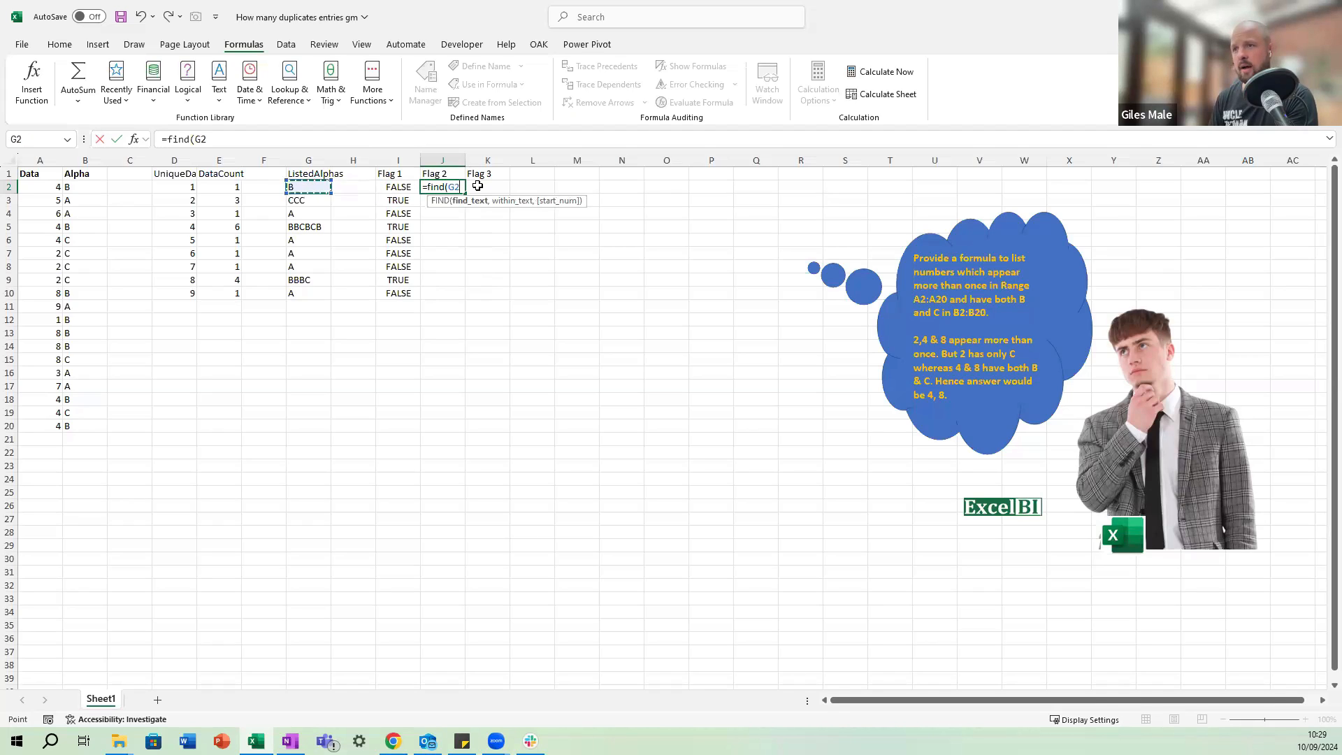
{"action": "key", "text": "BackSpace"}
{"action": "key", "text": "BackSpace"}
{"action": "type", "text": "\"B"}
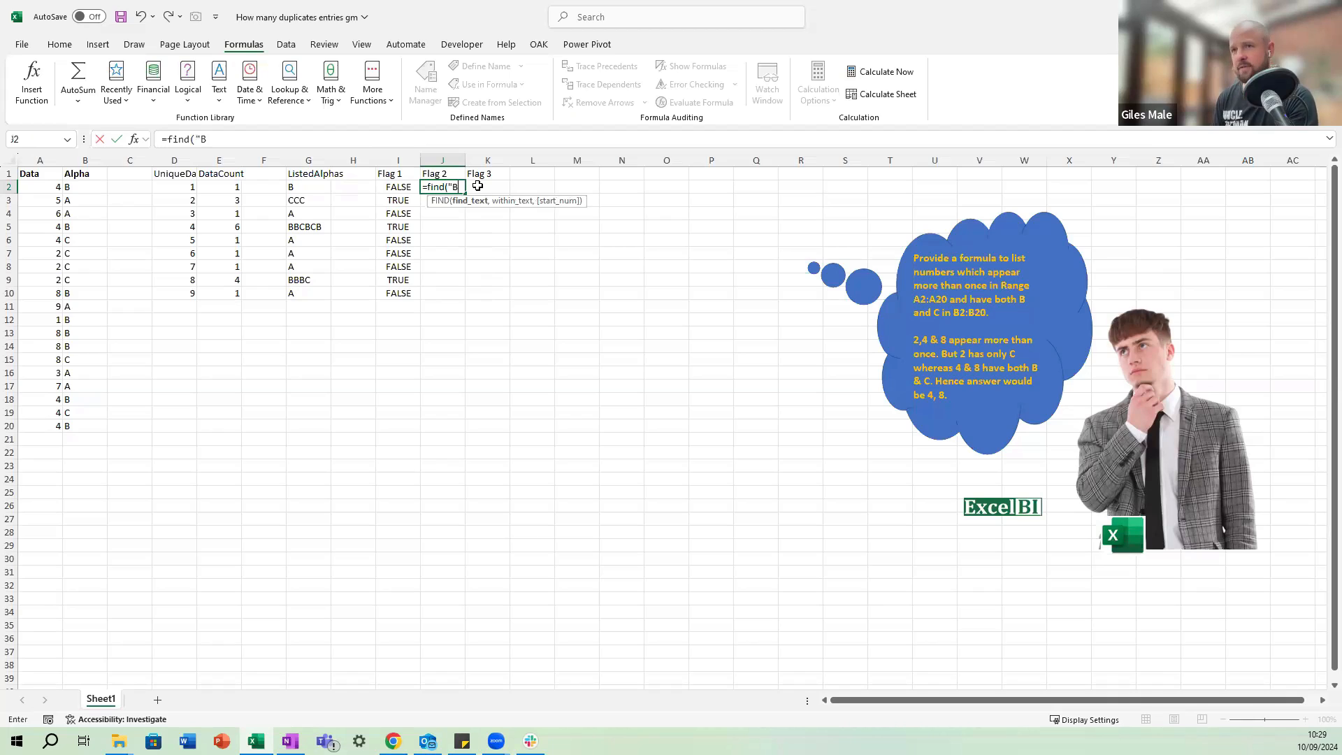
{"action": "type", "text": "\","}
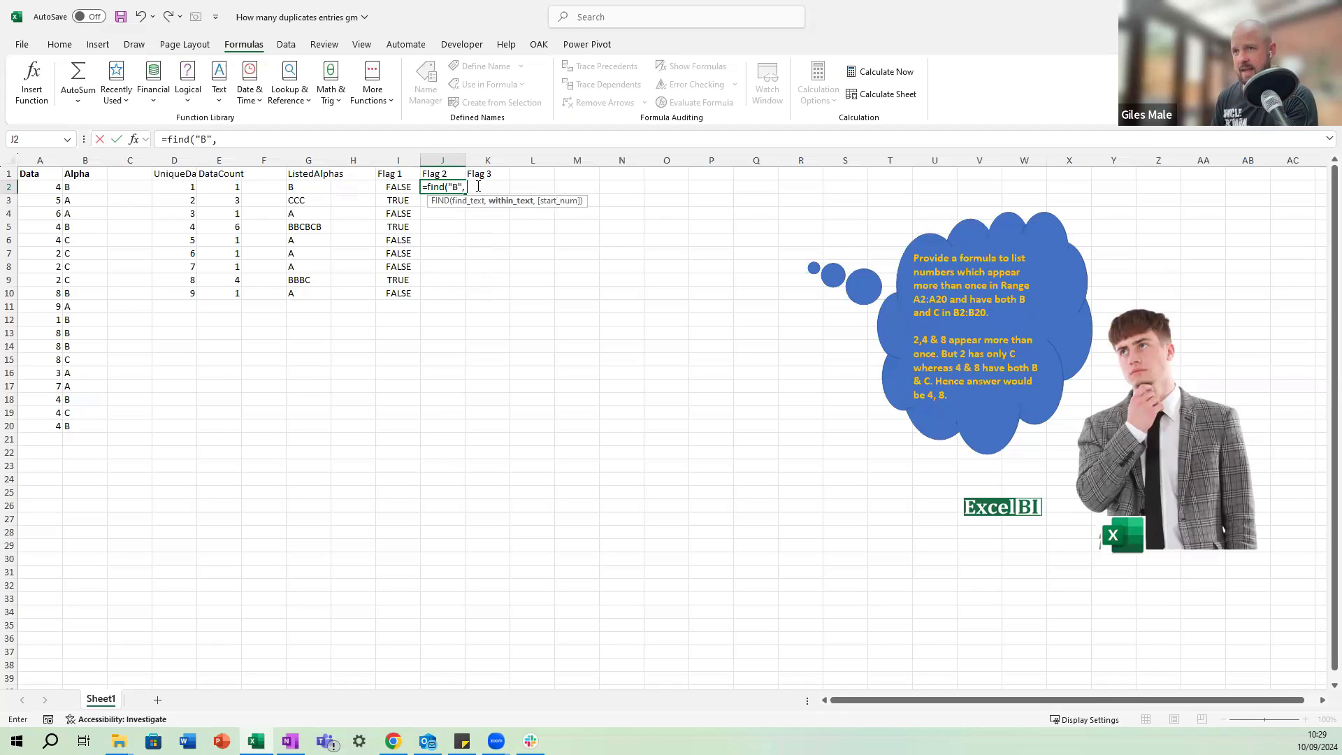
{"action": "key", "text": "Left"}
{"action": "key", "text": "Left"}
{"action": "key", "text": "Left"}
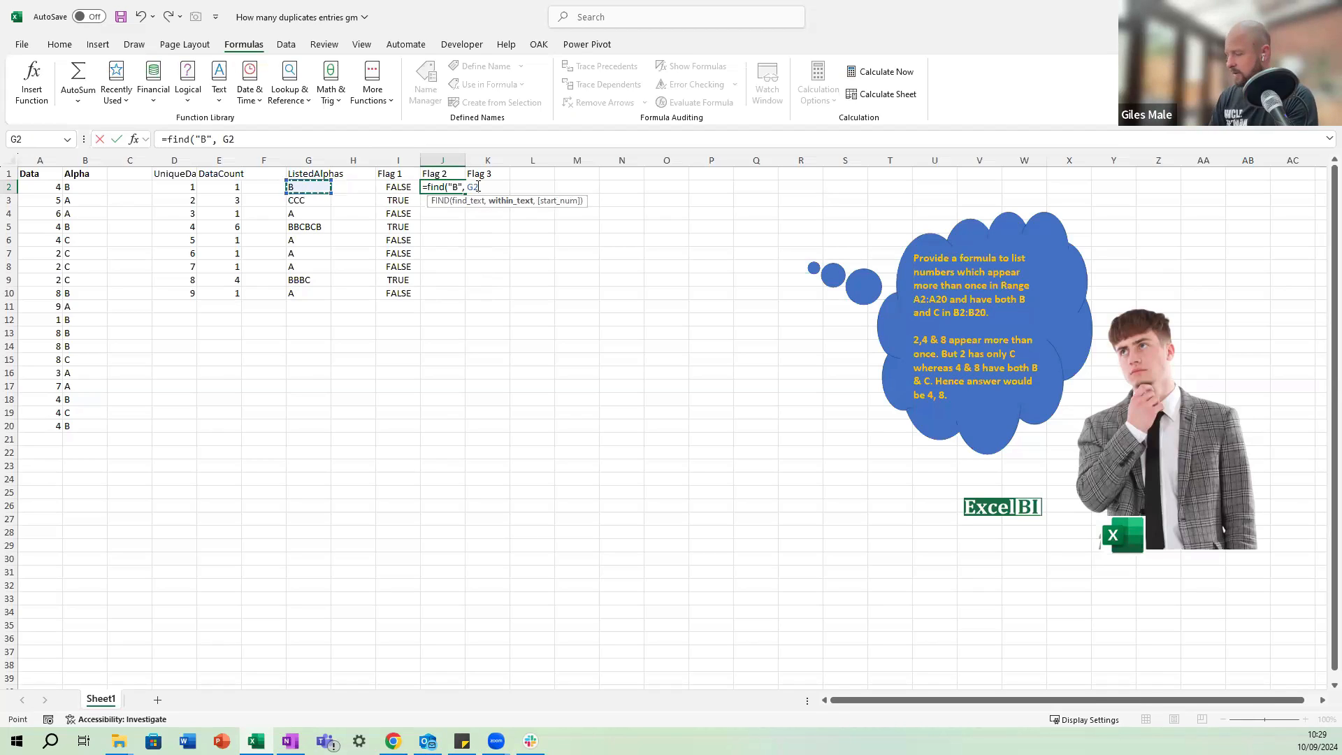
{"action": "type", "text": "#"}
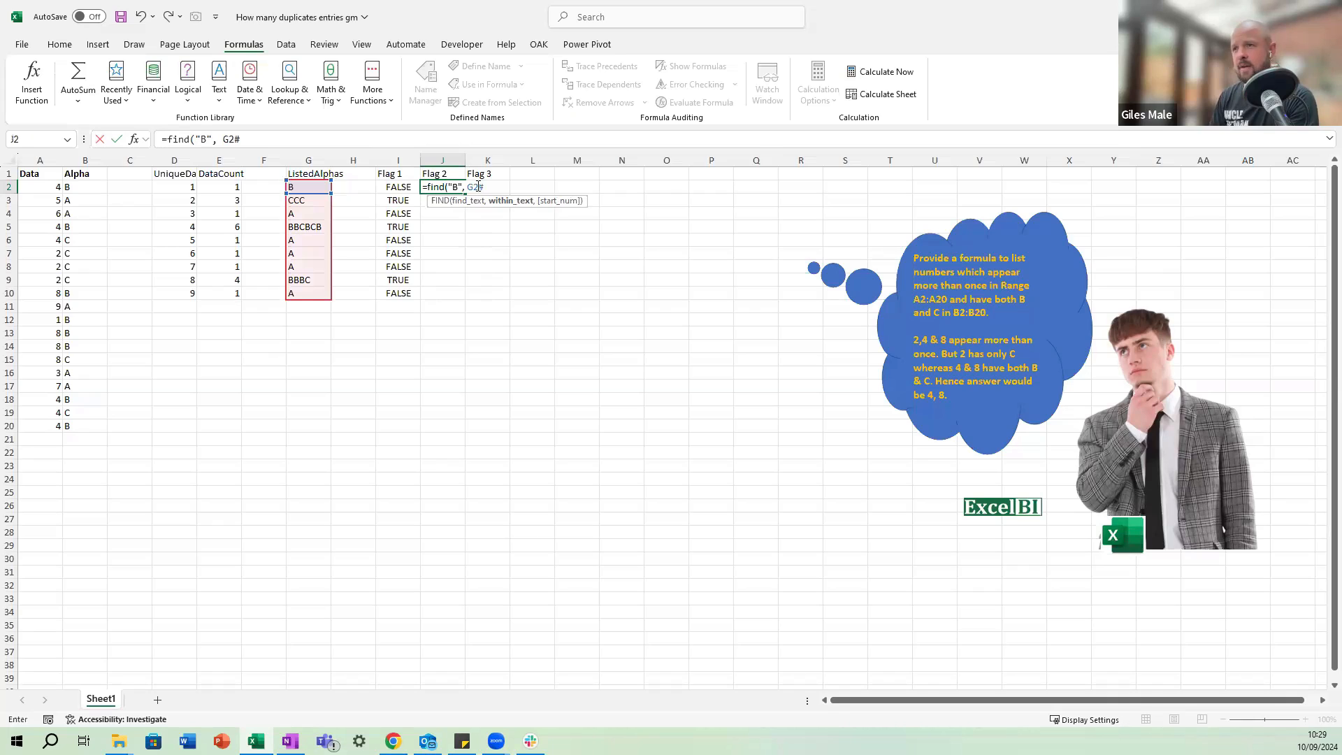
{"action": "key", "text": "ctrl+Return"}
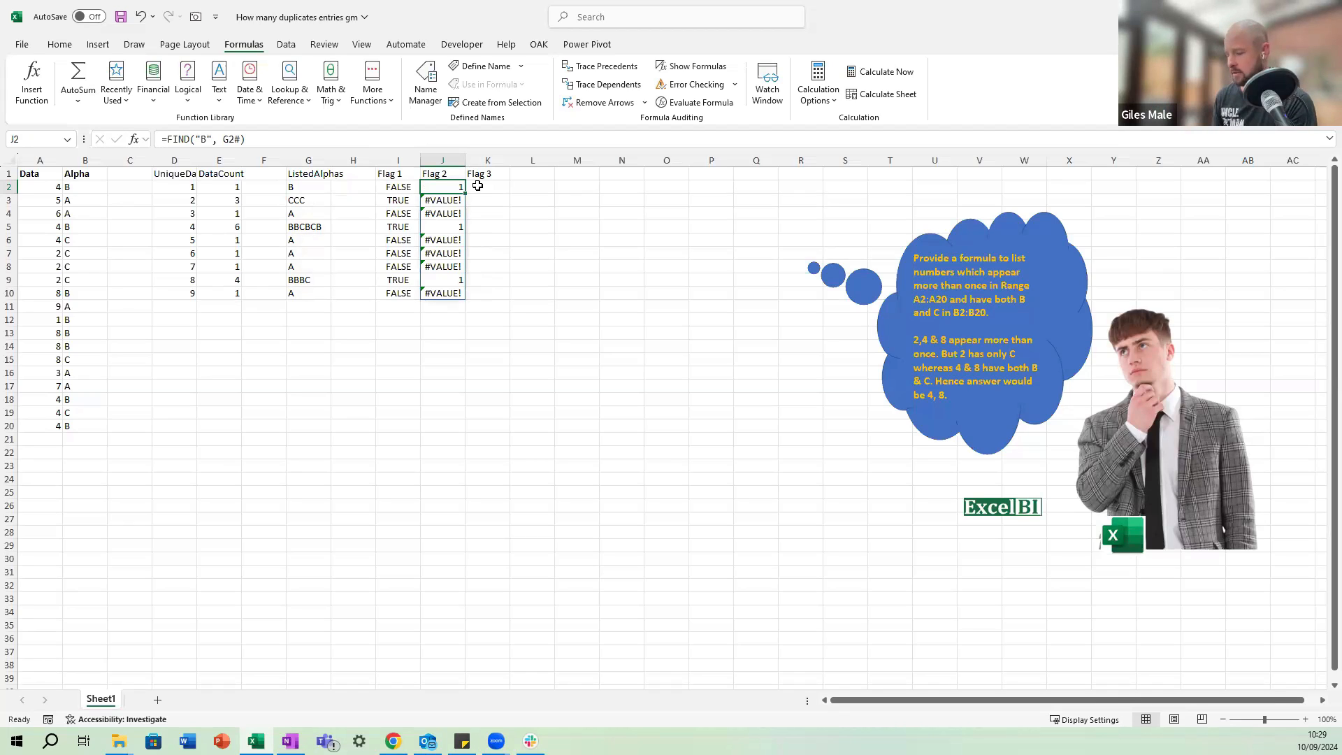
Enter =FIND("C", G2#) in K2 under Flag 3 to locate C in each ListedAlphas string.
{"action": "left_click", "coordinate": [478, 186]}
{"action": "type", "text": "=FIND"}
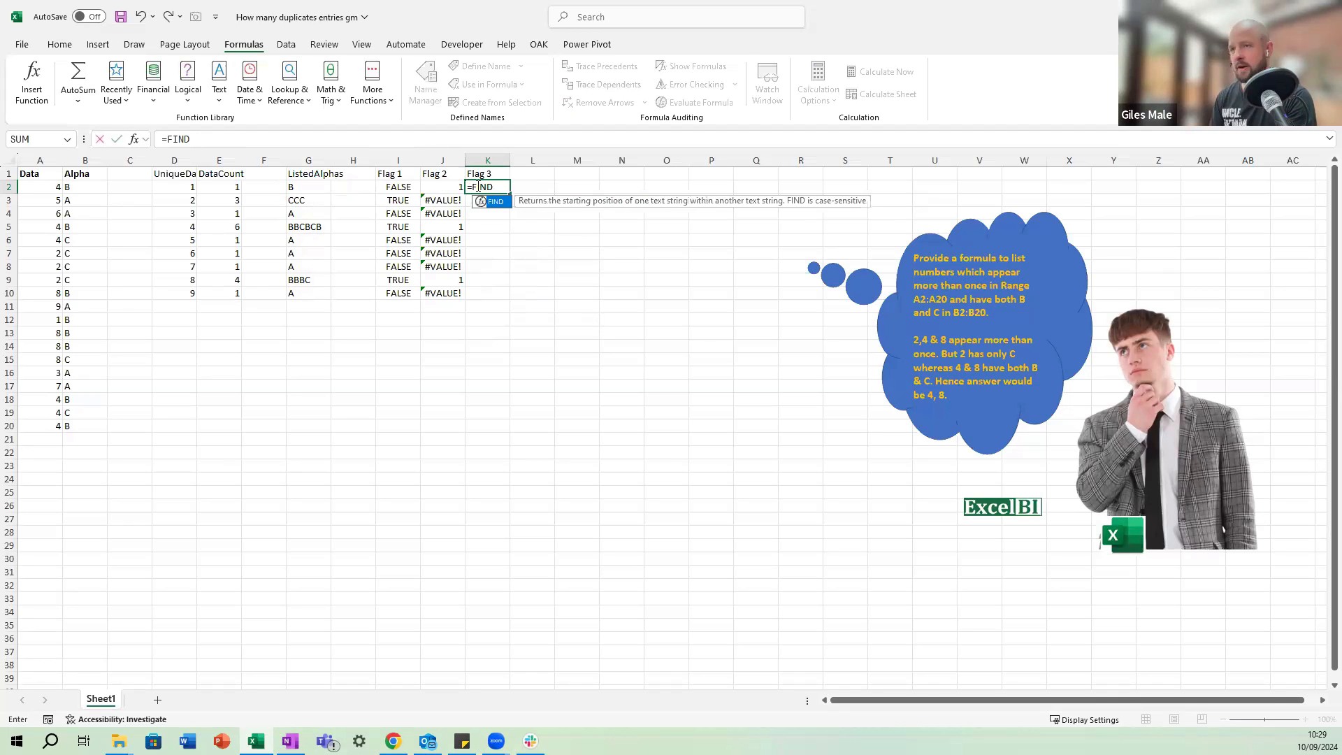
{"action": "type", "text": "(\"C"}
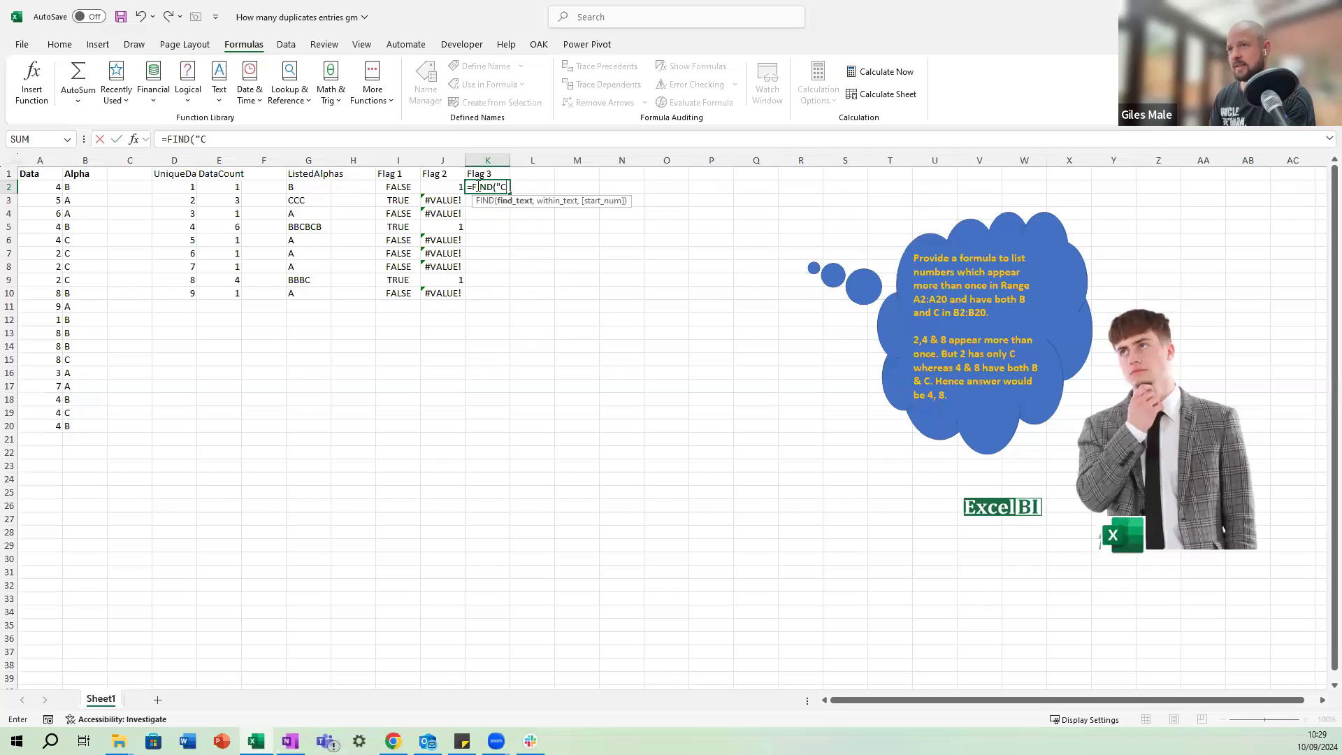
{"action": "type", "text": "\","}
{"action": "key", "text": "Left"}
{"action": "key", "text": "Left"}
{"action": "key", "text": "Left"}
{"action": "key", "text": "Left"}
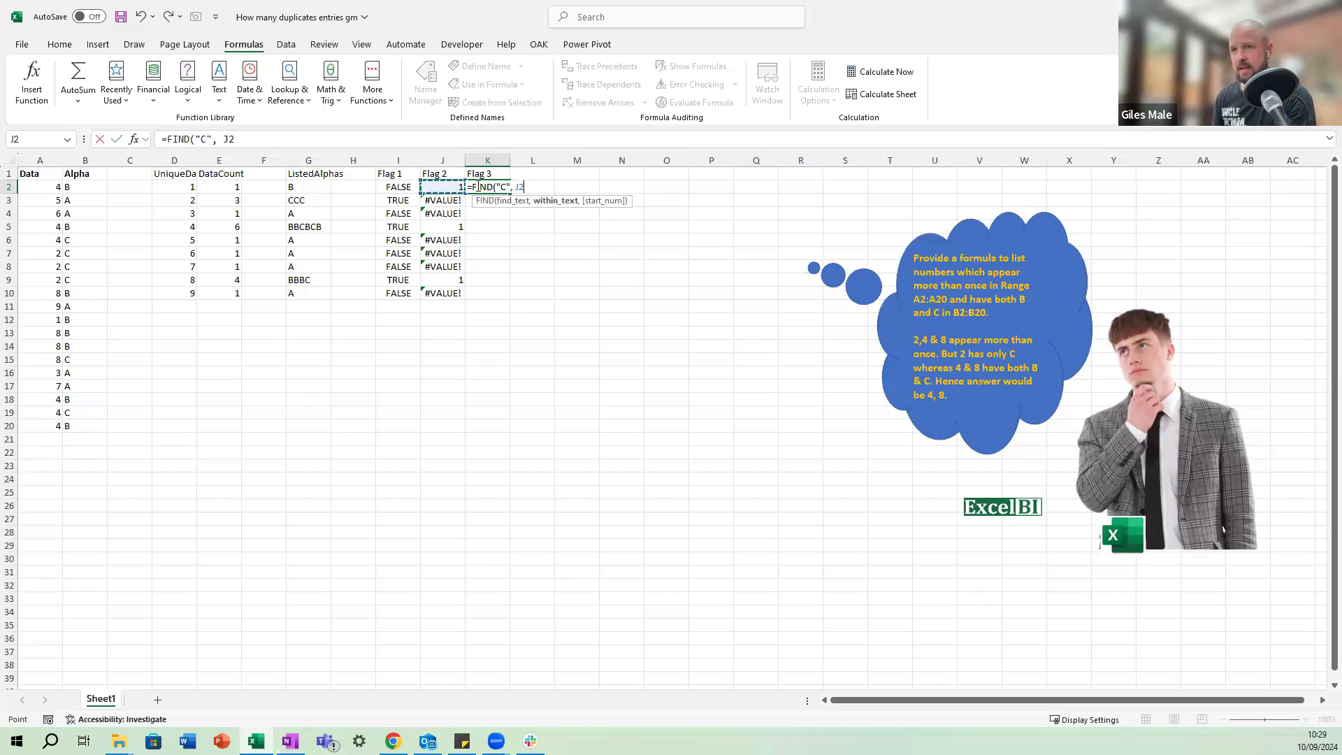
{"action": "key", "text": "ctrl+shift+Down"}
{"action": "type", "text": ")"}
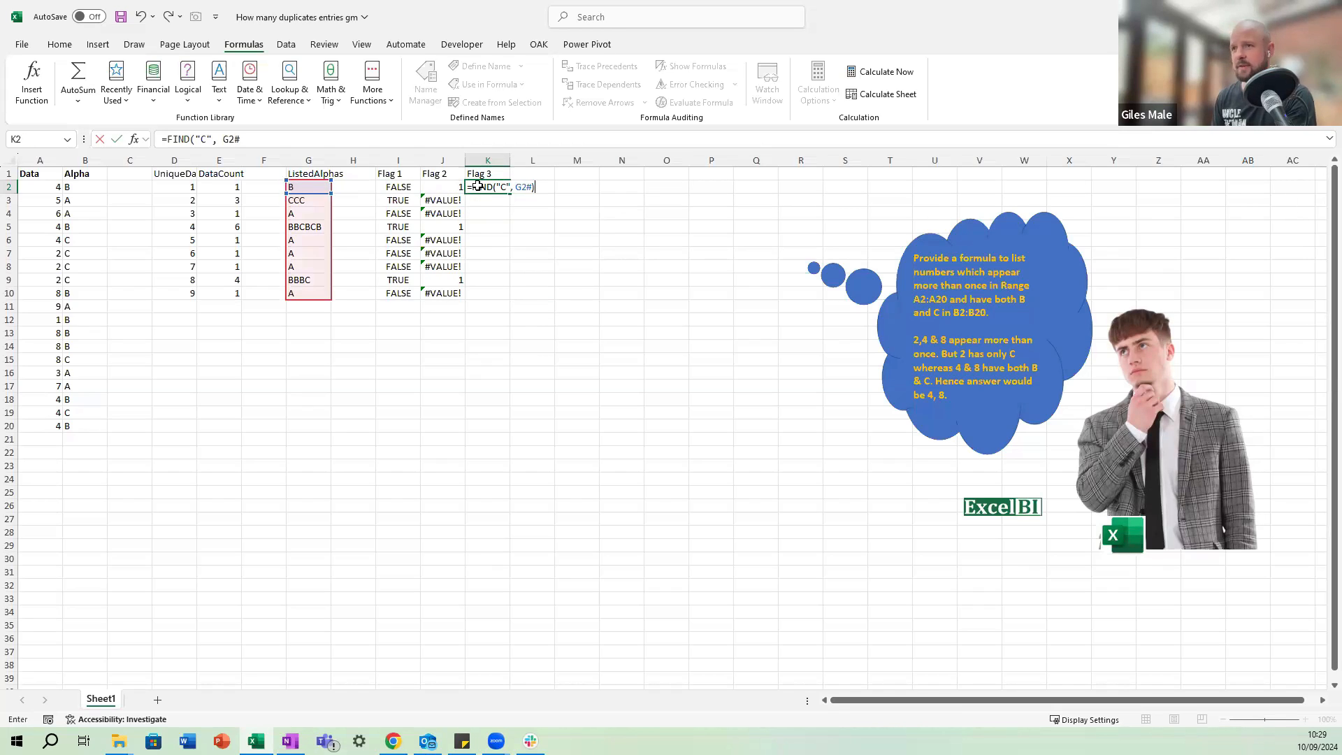
{"action": "key", "text": "ctrl+Return"}
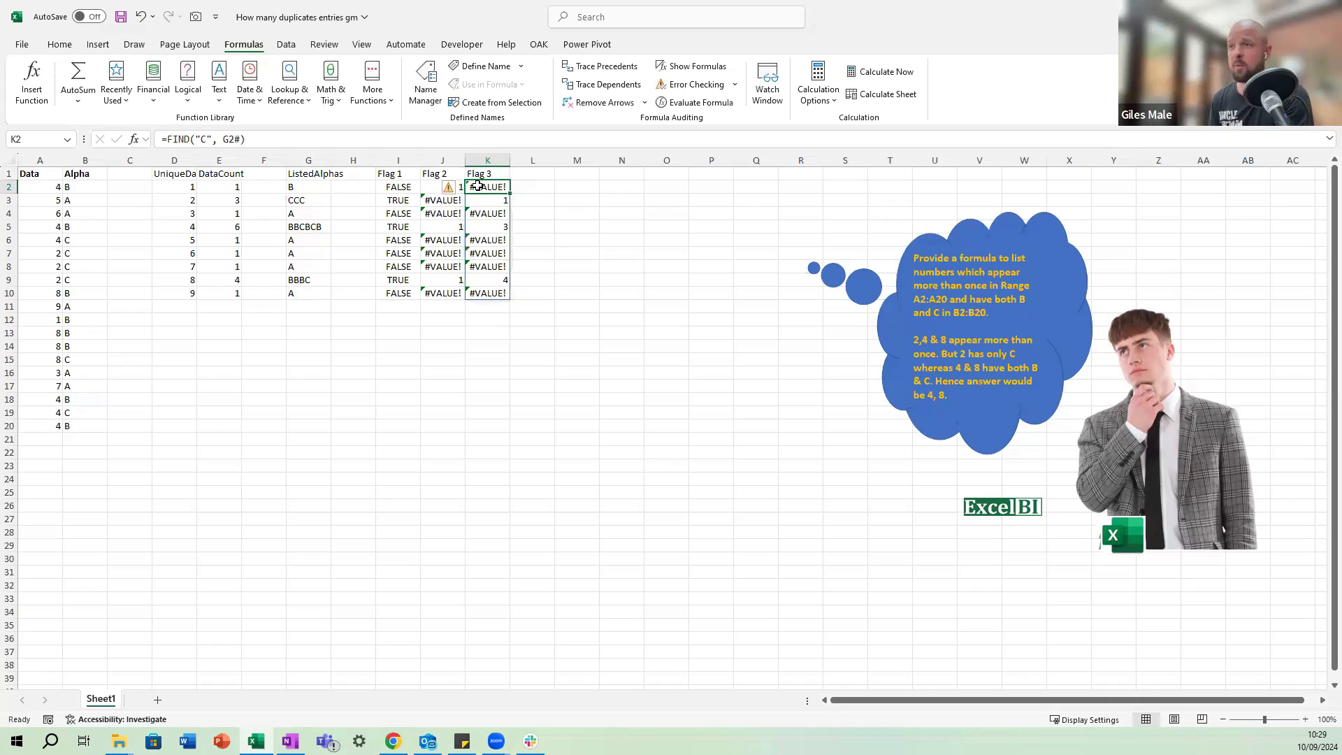
Add the header Flag 4 in L1, beside the existing flag headers.
{"action": "key", "text": "Right"}
{"action": "key", "text": "Up"}
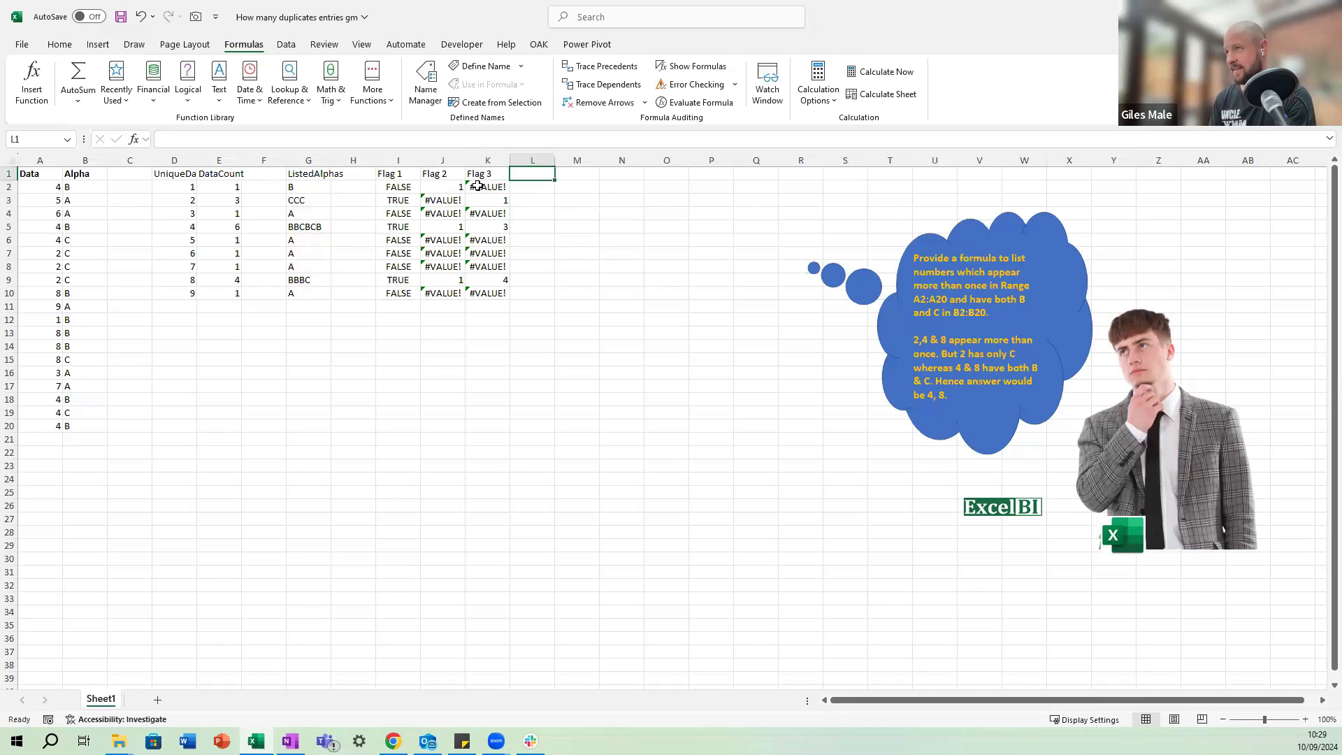
{"action": "type", "text": "Fl"}
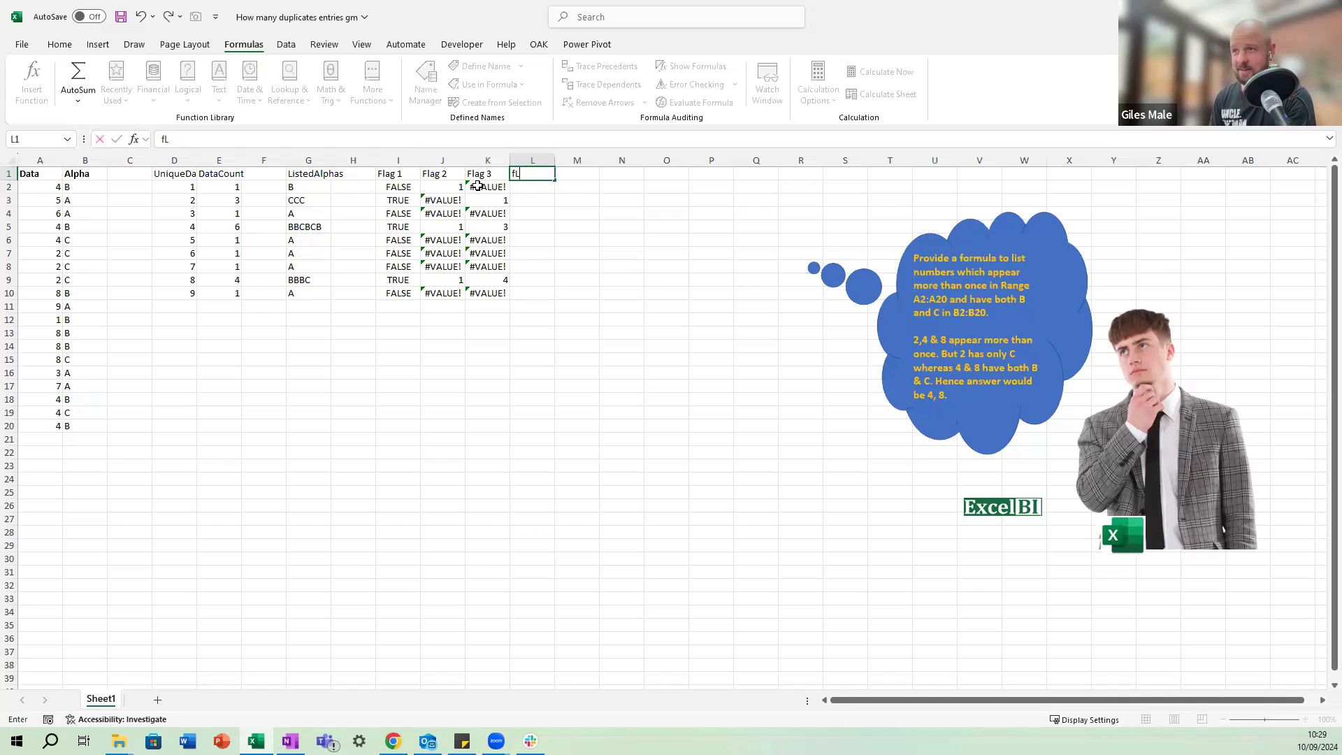
{"action": "type", "text": "ag 4"}
{"action": "key", "text": "ctrl+Return"}
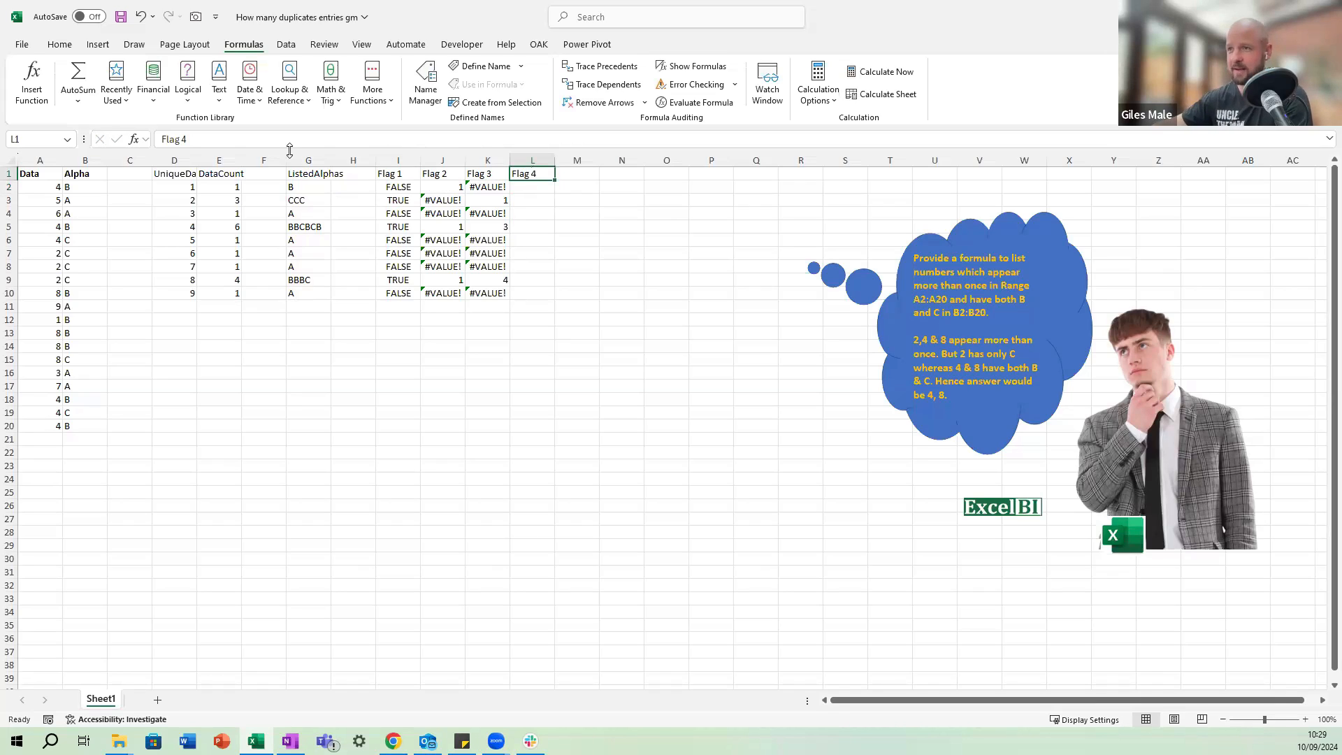
Enter =ISNUMBER(J2#:K2#) in L2 to test both spilled FIND columns for numbers.
{"action": "key", "text": "Down"}
{"action": "type", "text": "=isnu"}
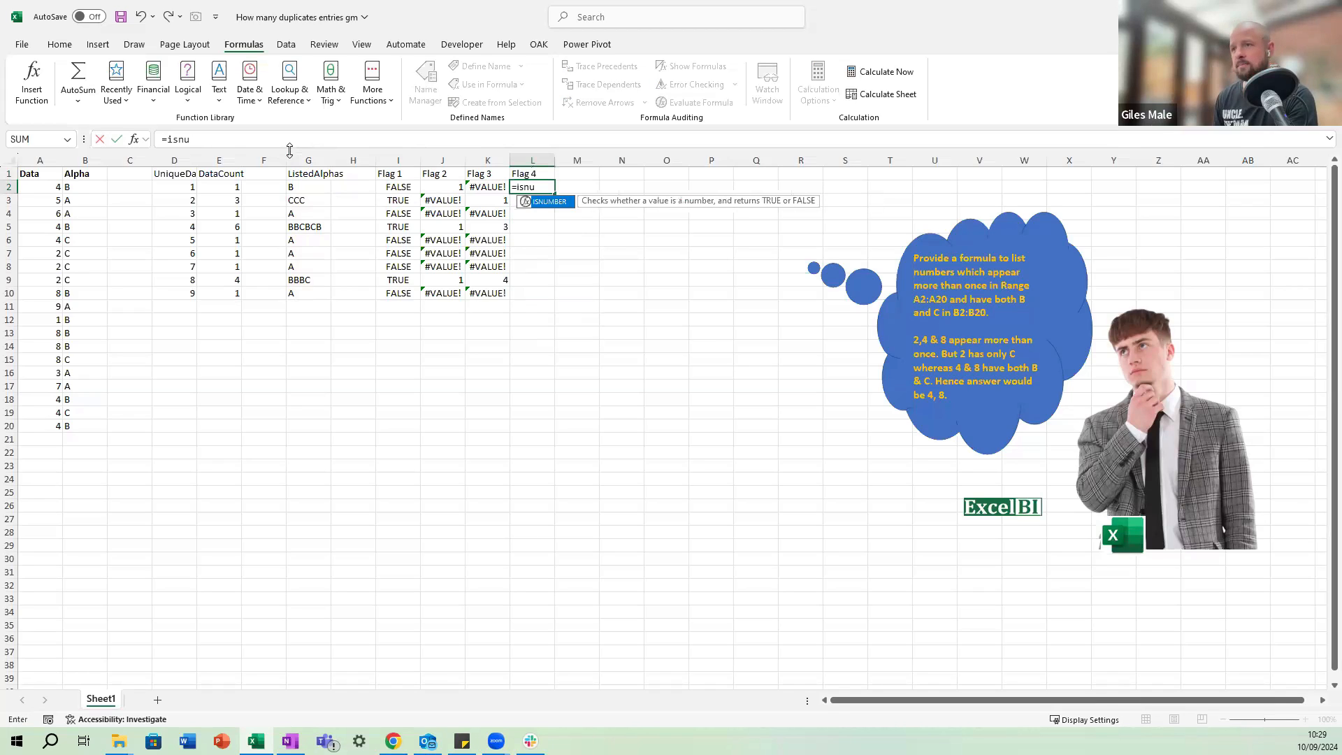
{"action": "key", "text": "Tab"}
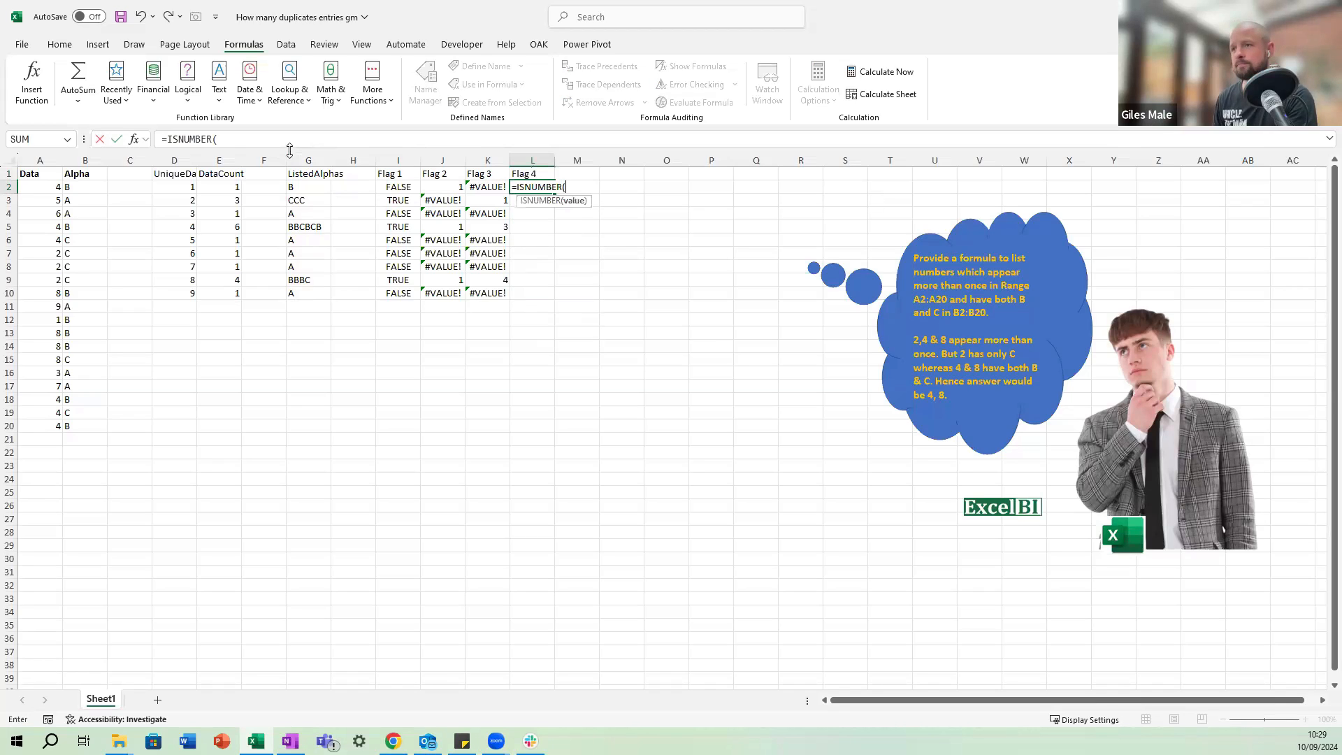
{"action": "key", "text": "Left"}
{"action": "key", "text": "shift+Left"}
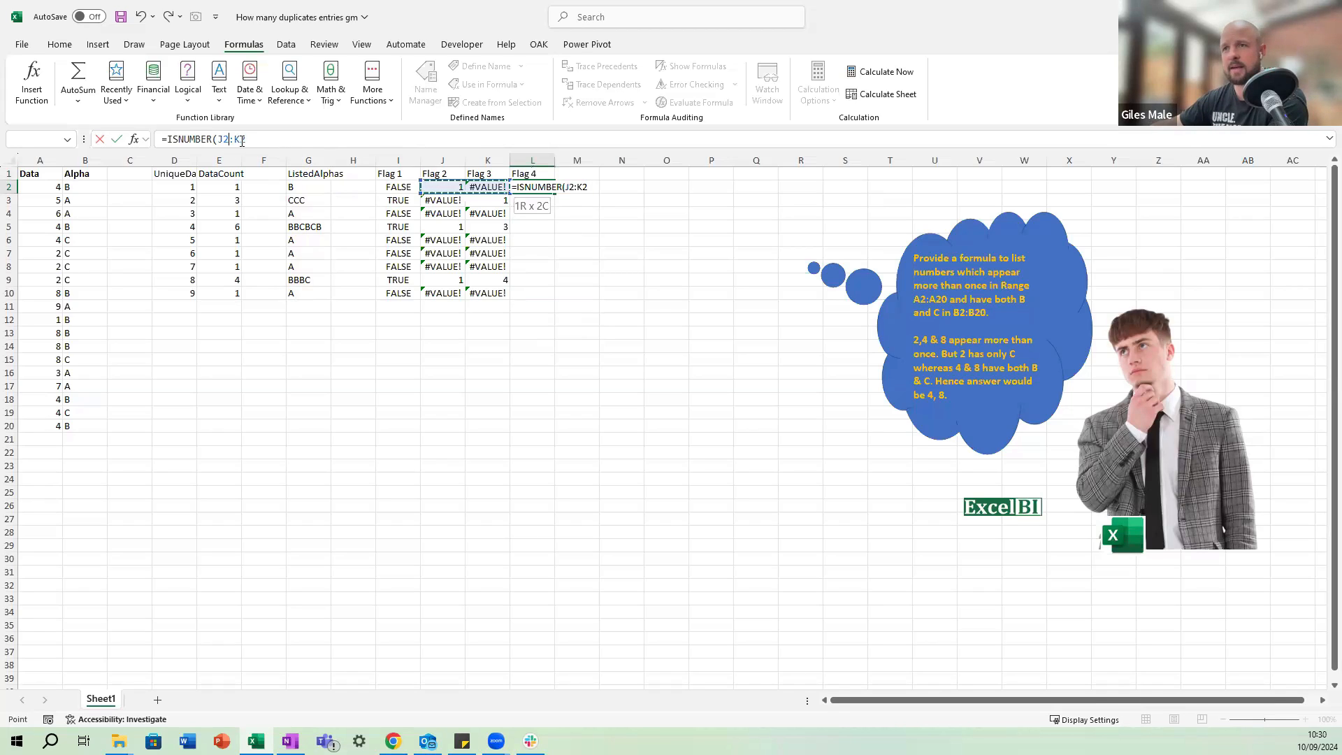
{"action": "left_click", "coordinate": [242, 141]}
{"action": "type", "text": "#:K2"}
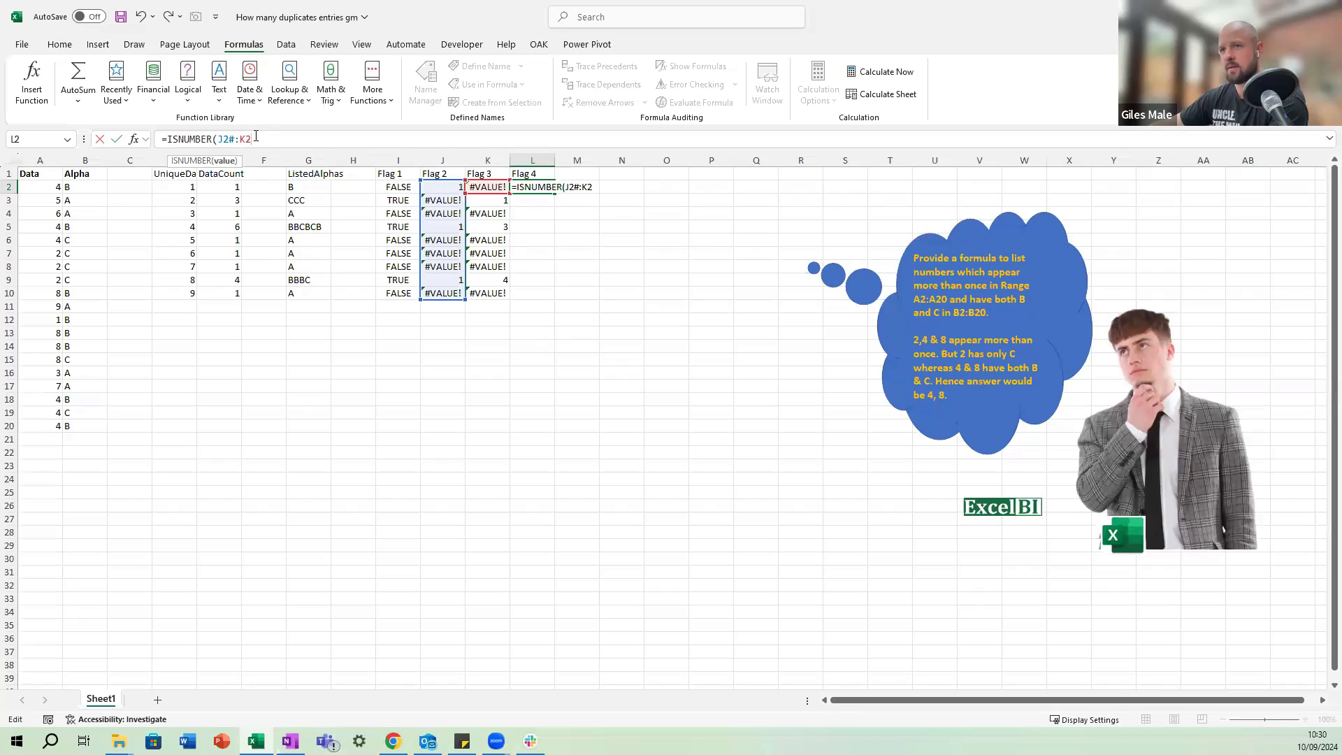
{"action": "type", "text": "#)"}
{"action": "key", "text": "Return"}
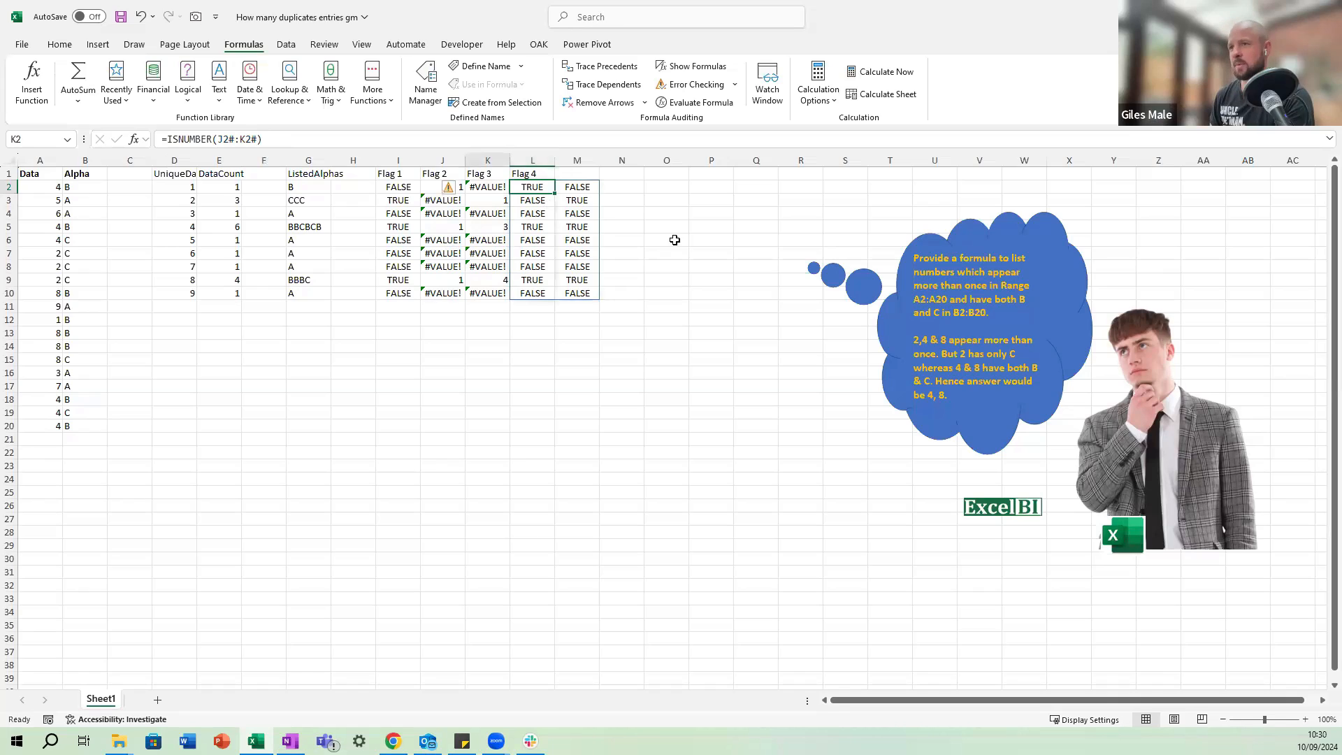
Replace the formula in L2 with =ISNUMBER(J2:K2) so it tests only that row's two FIND results.
{"action": "key", "text": "F2"}
{"action": "key", "text": "ctrl+Delete"}
{"action": "type", "text": "isnu"}
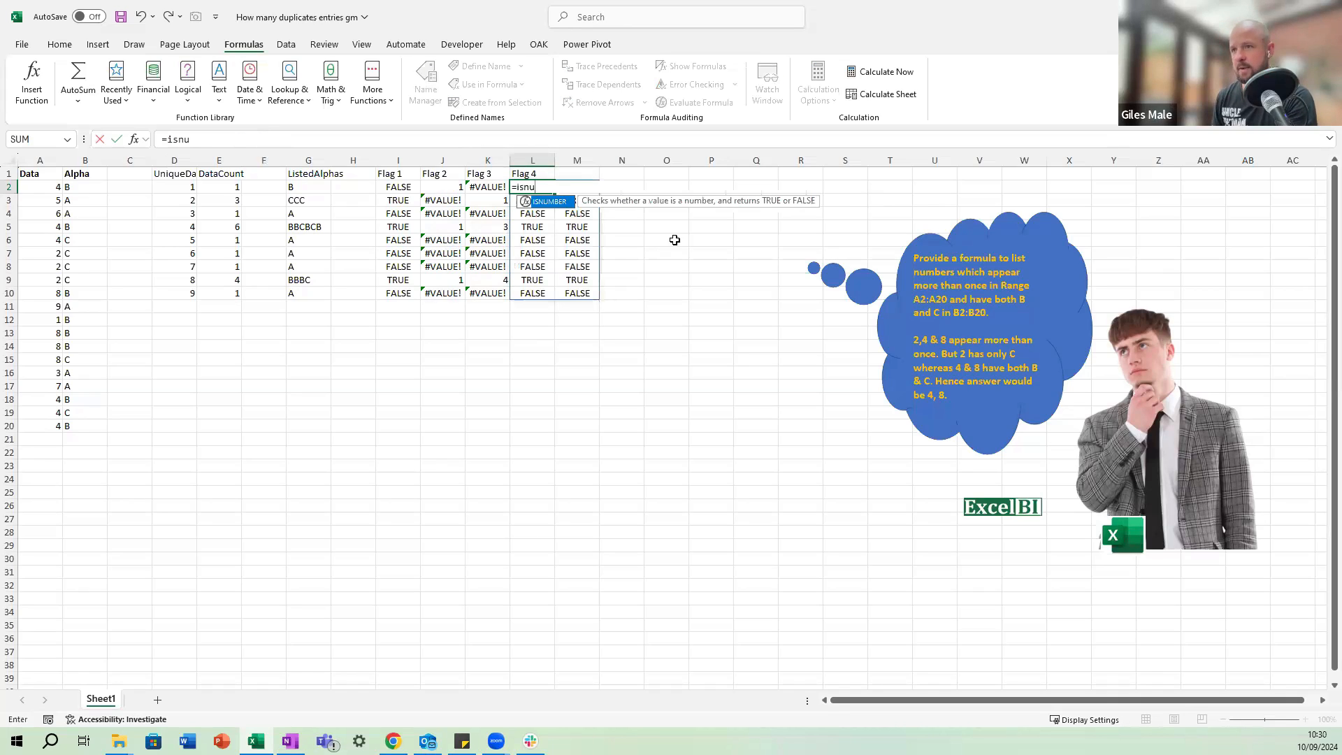
{"action": "key", "text": "Tab"}
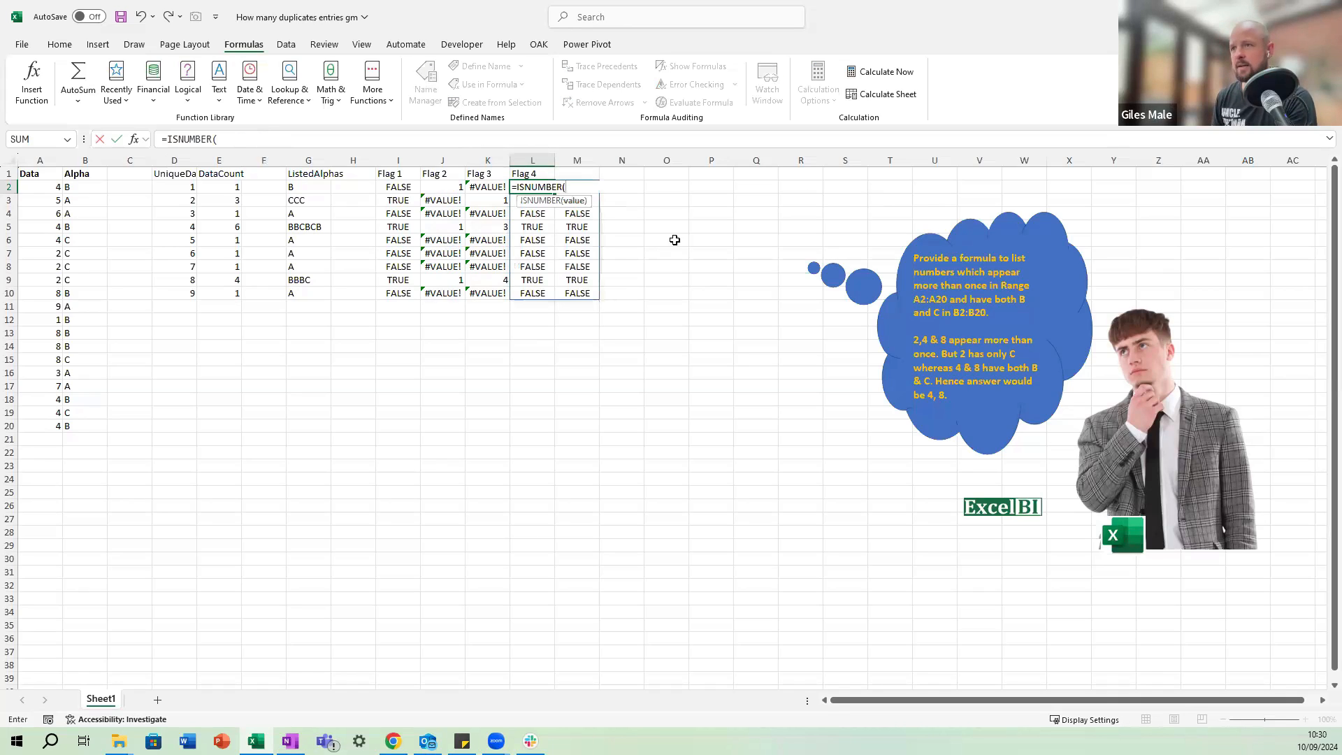
{"action": "key", "text": "Left"}
{"action": "key", "text": "Left"}
{"action": "key", "text": "shift+Right"}
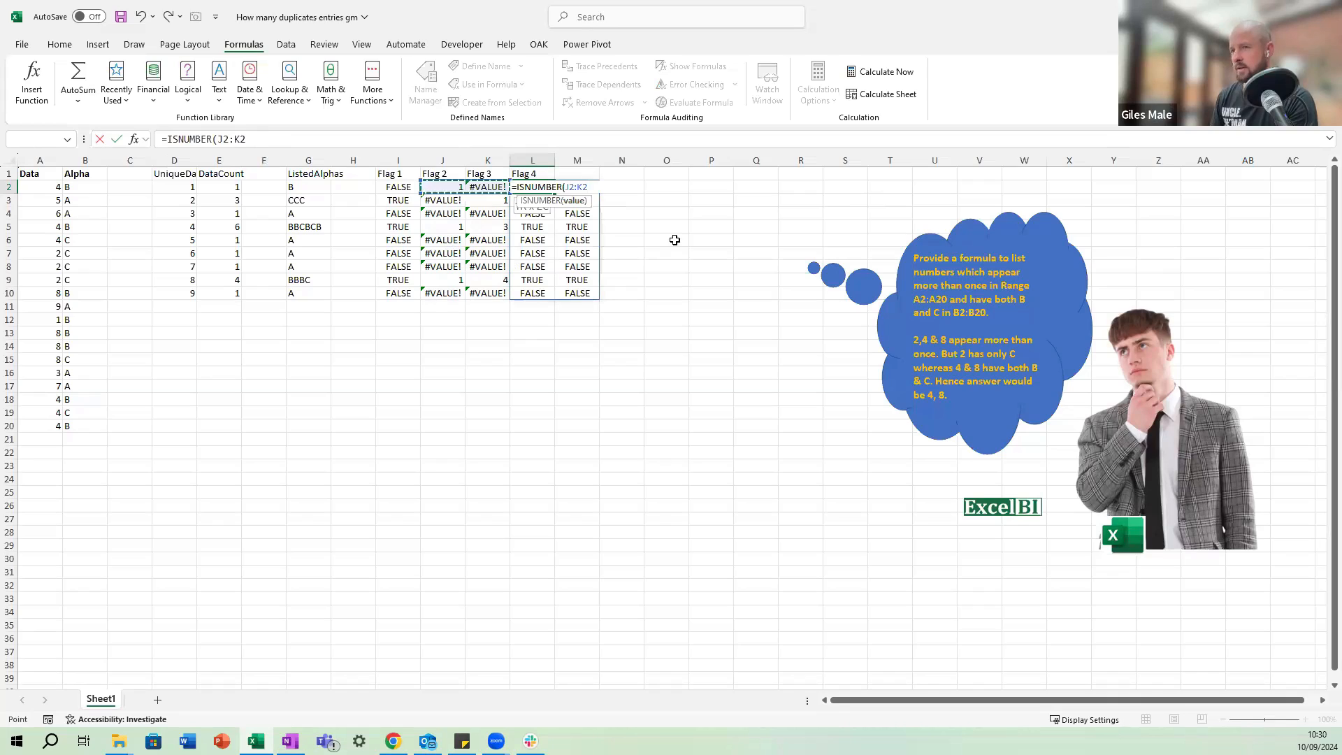
{"action": "type", "text": ")"}
{"action": "key", "text": "ctrl+Return"}
Copy the ISNUMBER formula from L2 down the Flag 4 column to L10.
{"action": "key", "text": "ctrl+c"}
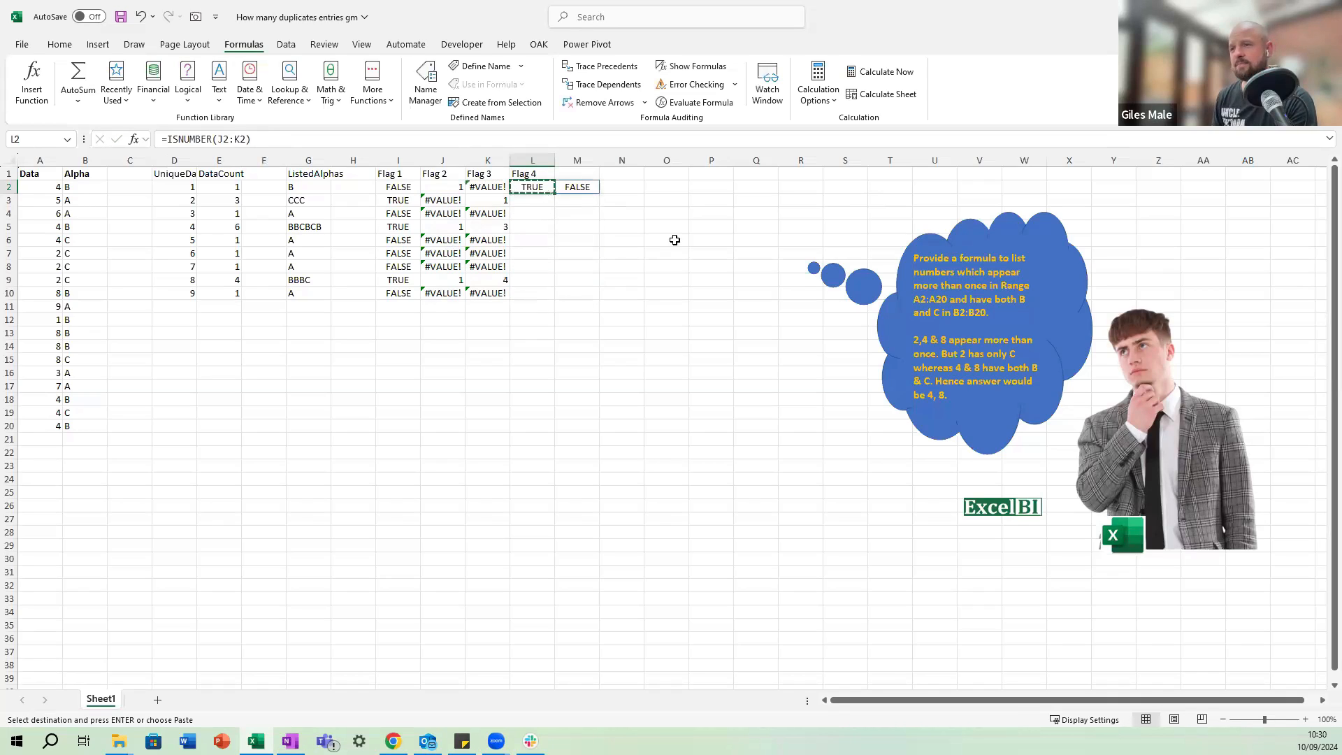
{"action": "key", "text": "shift+Down"}
{"action": "key", "text": "shift+Down"}
{"action": "key", "text": "shift+Down"}
{"action": "key", "text": "shift+Down"}
{"action": "key", "text": "shift+Down"}
{"action": "key", "text": "shift+Down"}
{"action": "key", "text": "shift+Down"}
{"action": "key", "text": "shift+Down"}
{"action": "key", "text": "ctrl+v"}
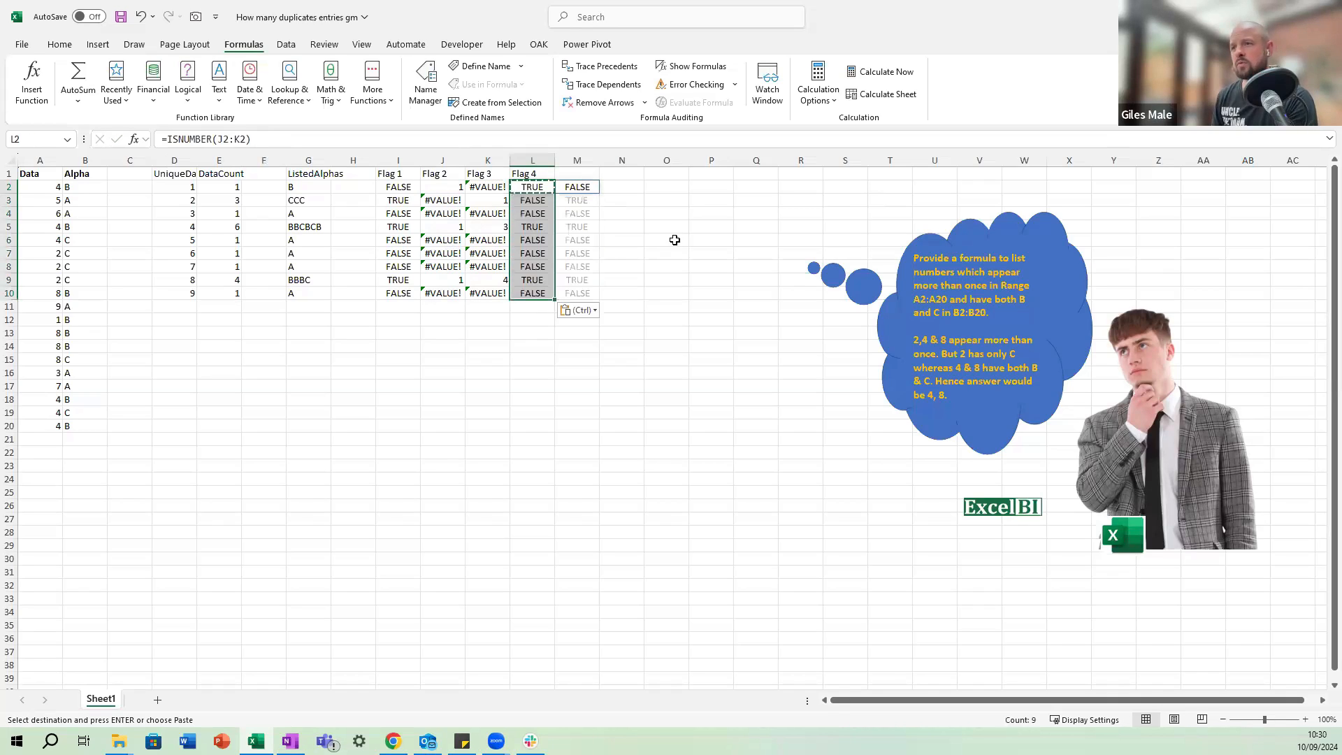
{"action": "key", "text": "Escape"}
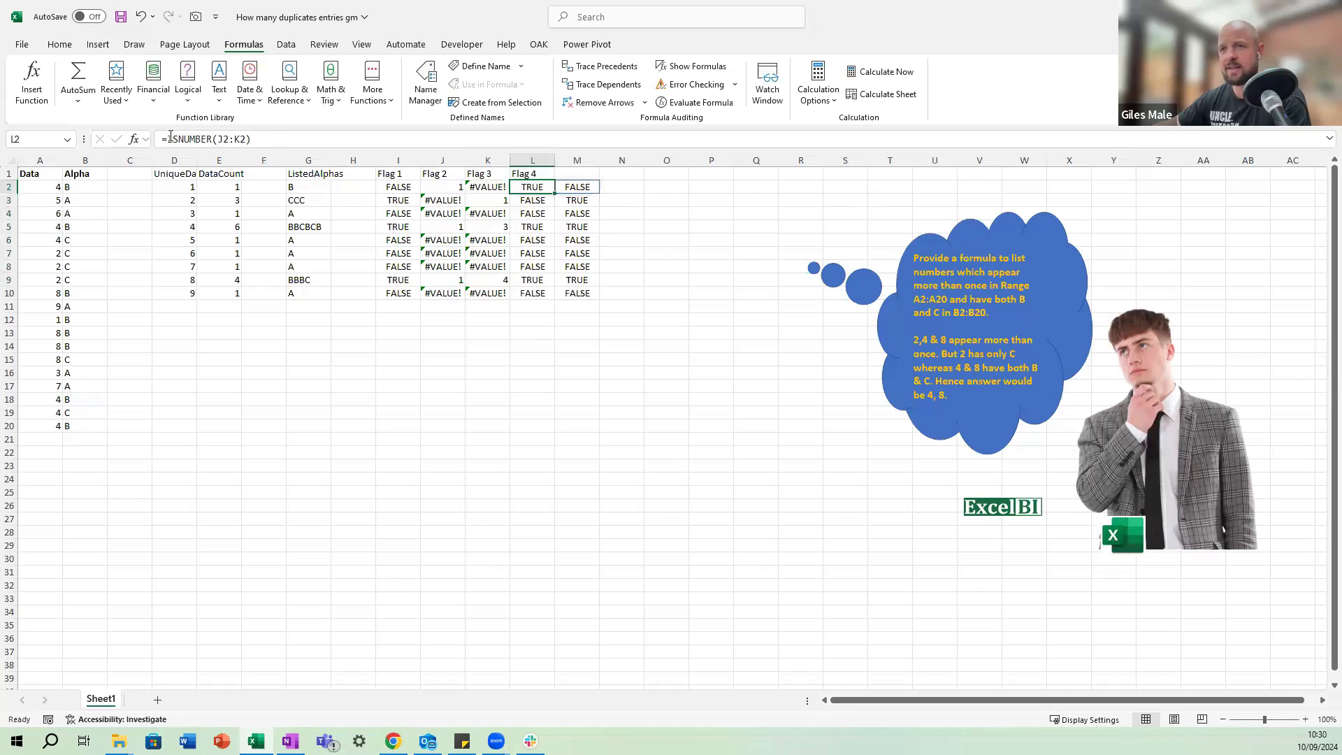
{"action": "left_click", "coordinate": [248, 142]}
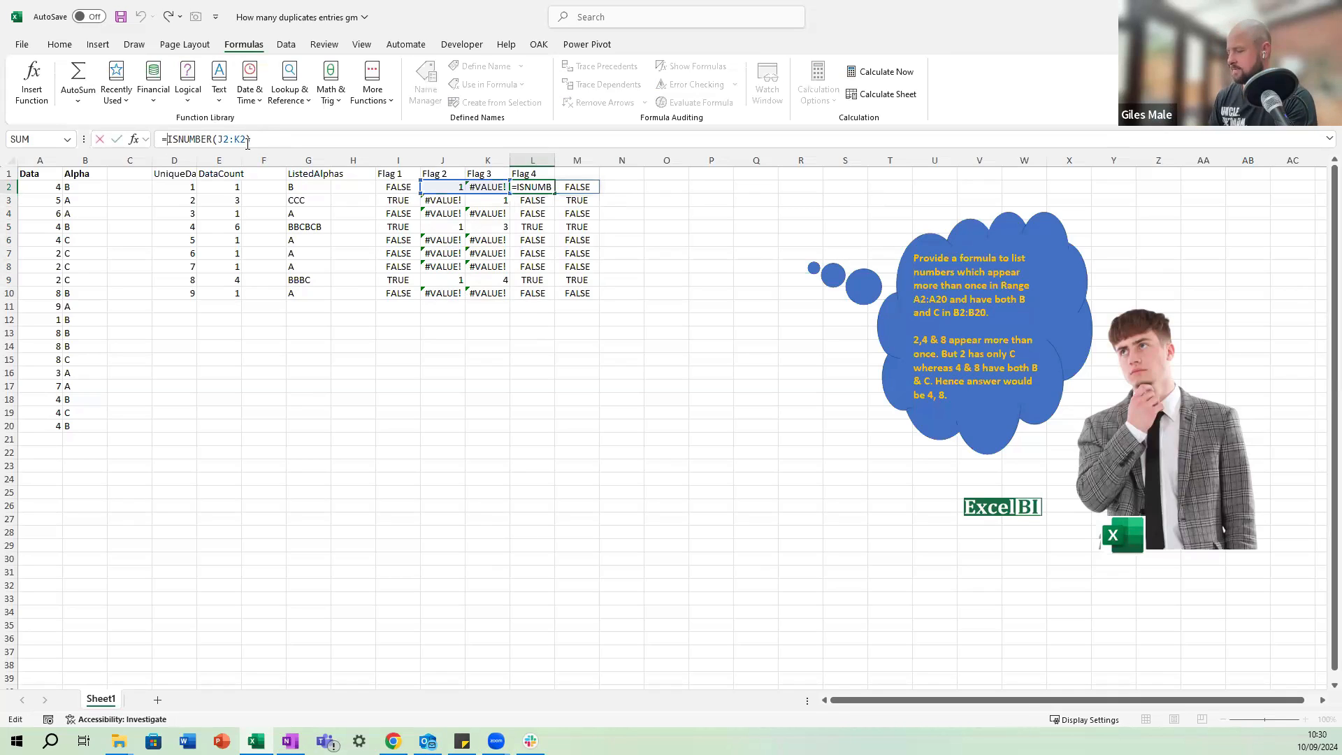
{"action": "key", "text": "Escape"}
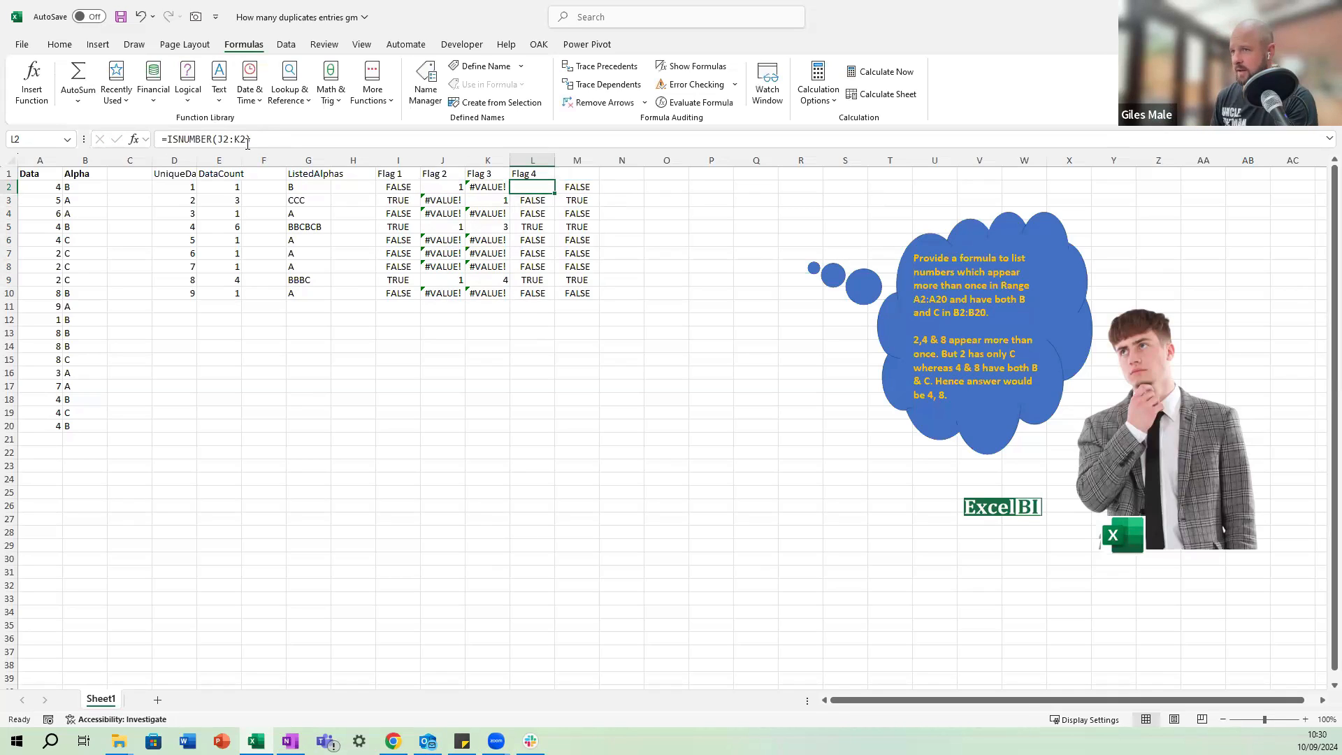
{"action": "key", "text": "Delete"}
{"action": "type", "text": "and("}
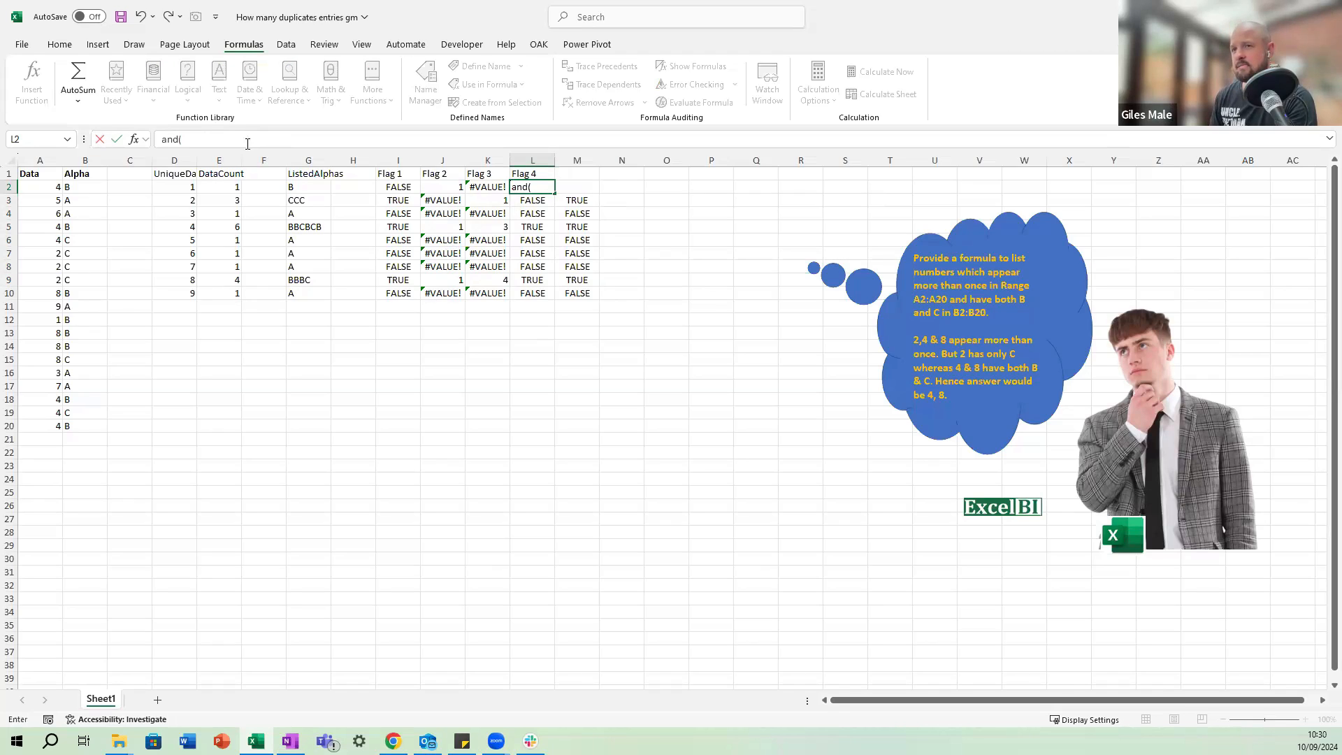
{"action": "type", "text": "isnumb"}
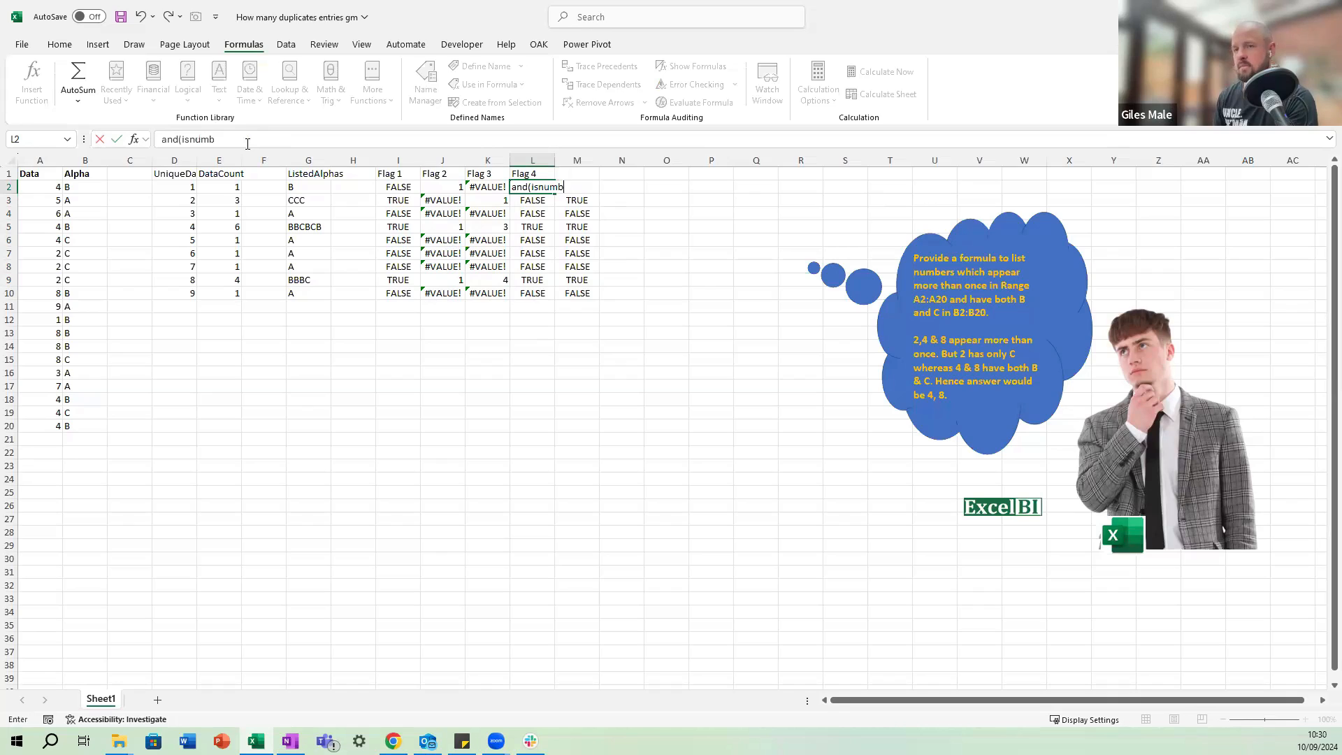
{"action": "type", "text": "er("}
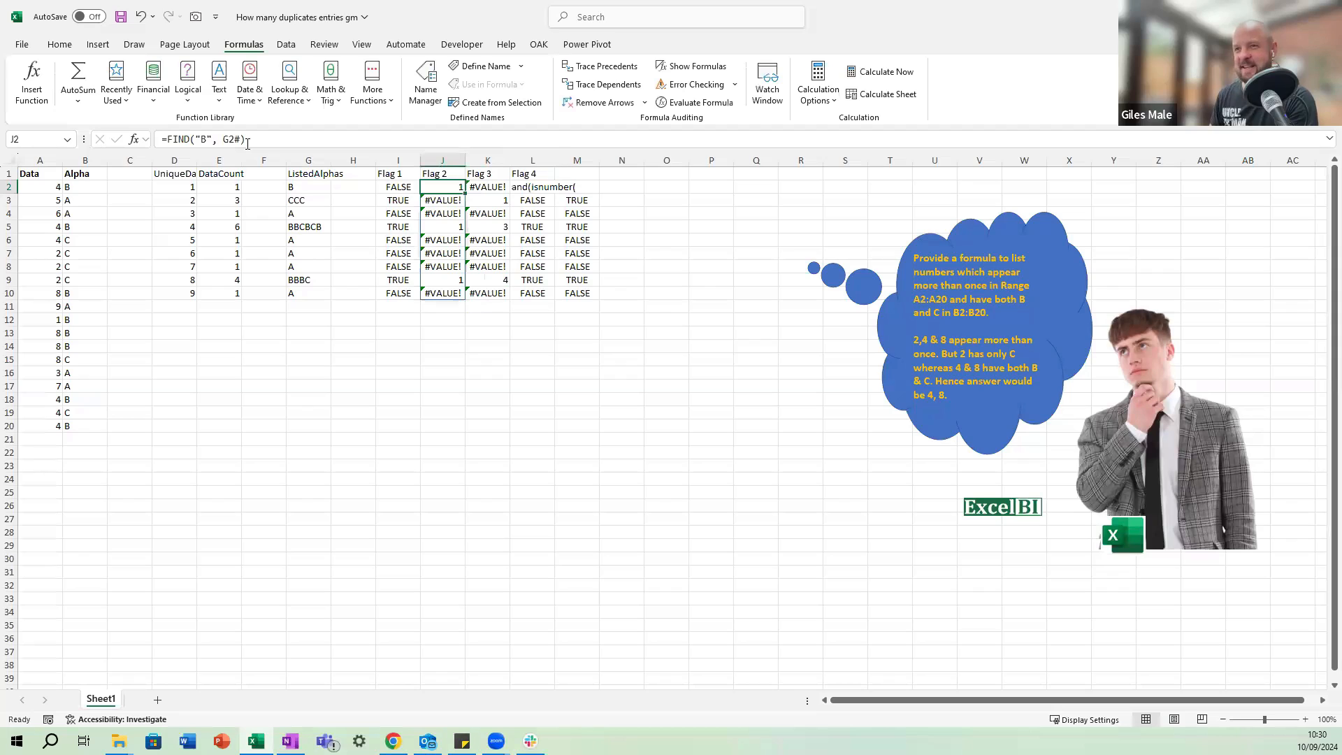
{"action": "type", "text": "#"}
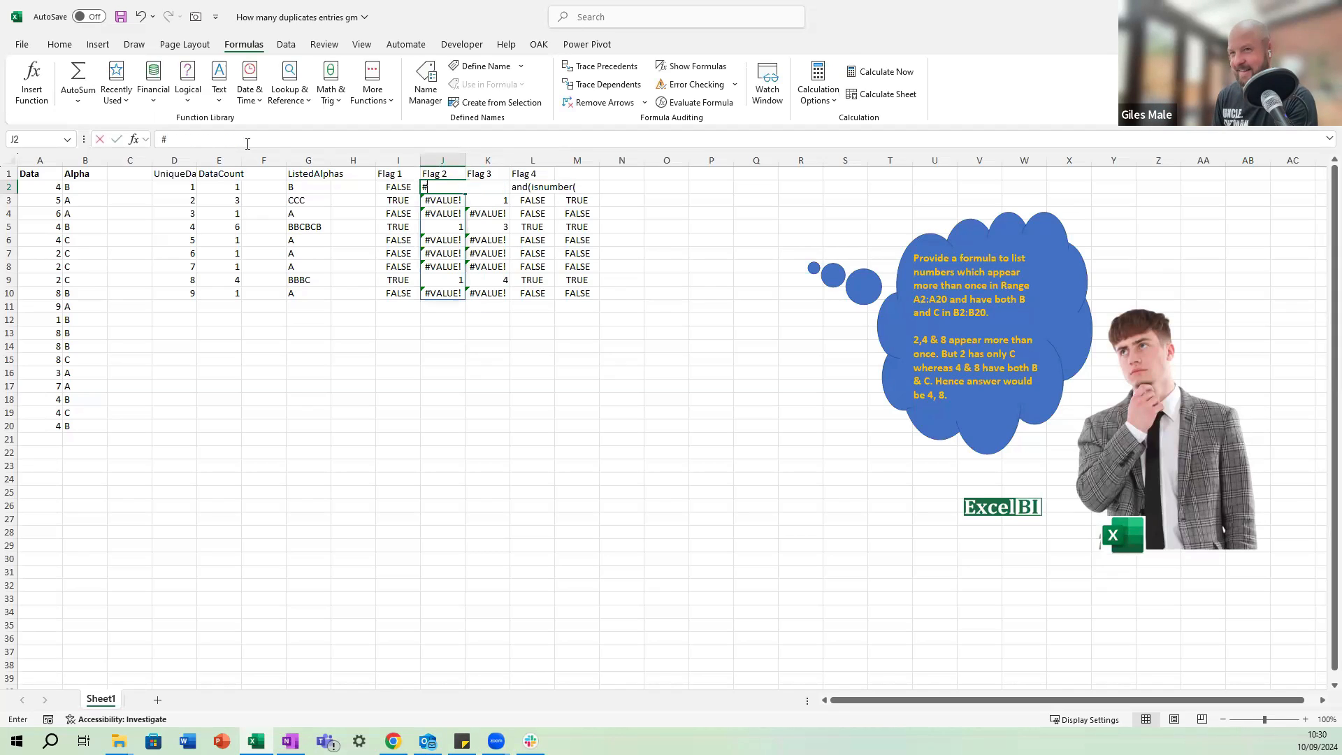
{"action": "key", "text": "Escape"}
{"action": "key", "text": "Right"}
{"action": "key", "text": "Right"}
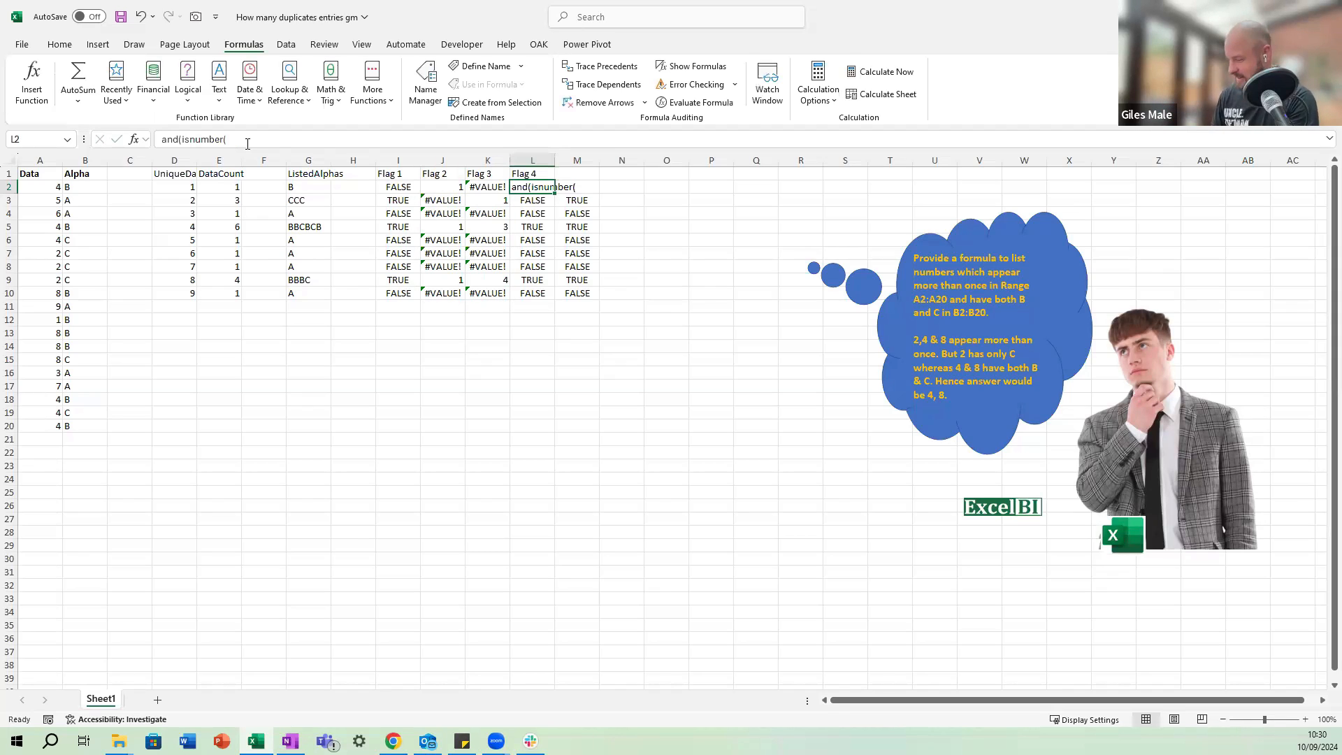
Start a replacement formula in L2 with =ISNUMBER(J2) as the first factor of a multiplication.
{"action": "type", "text": "=and"}
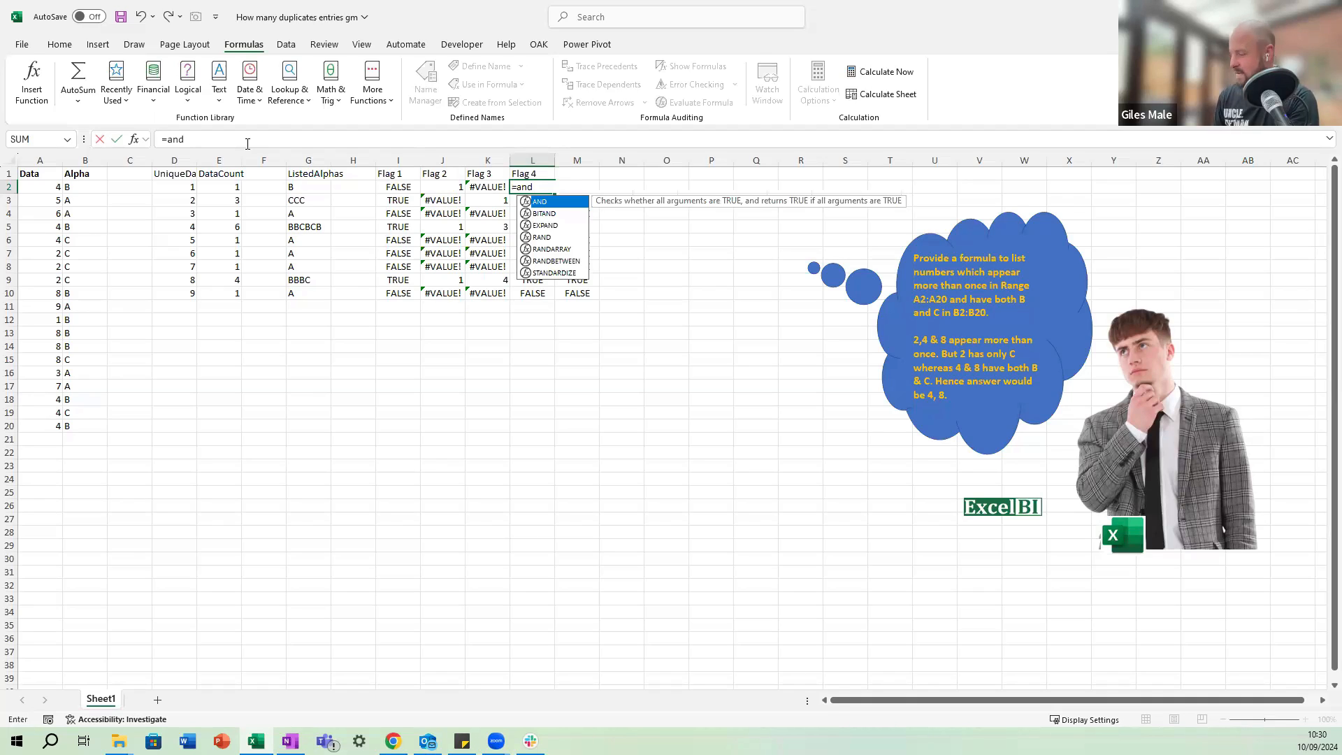
{"action": "key", "text": "ctrl+Return"}
{"action": "type", "text": "=isnumber(*"}
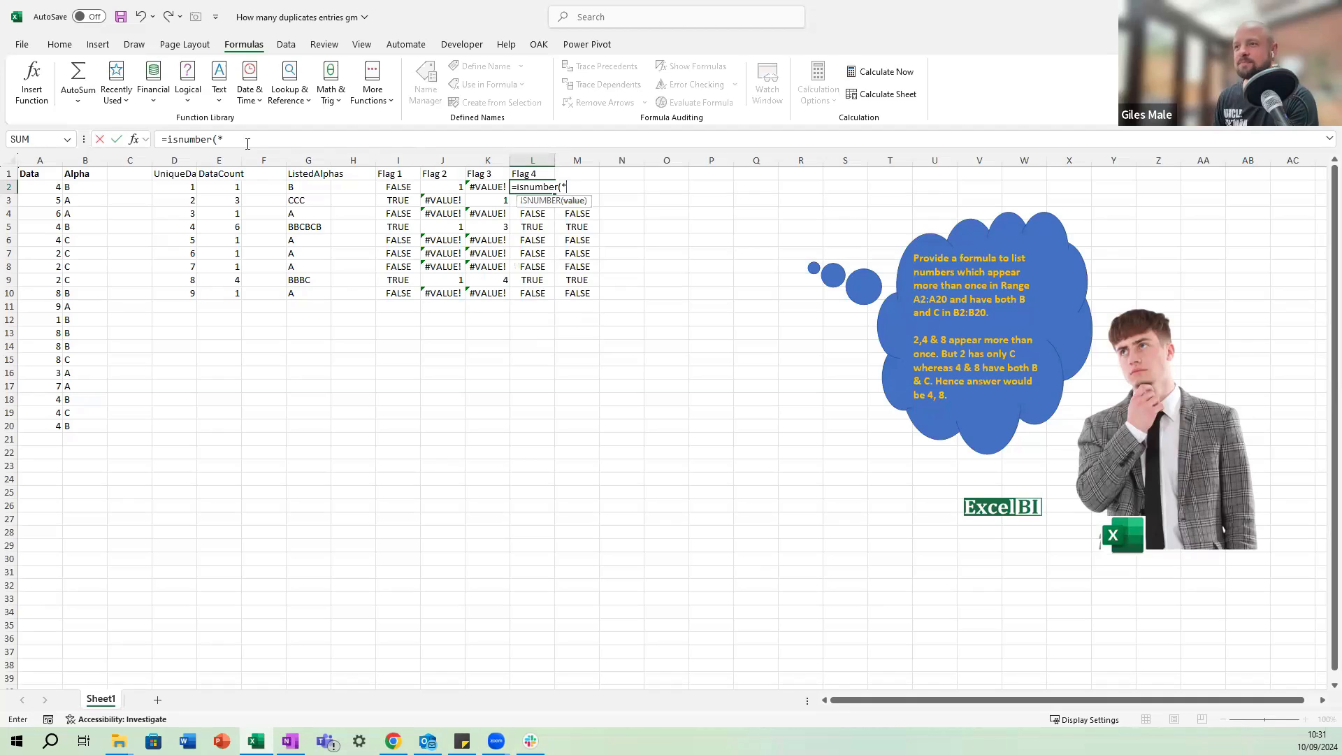
{"action": "key", "text": "Left"}
{"action": "key", "text": "Left"}
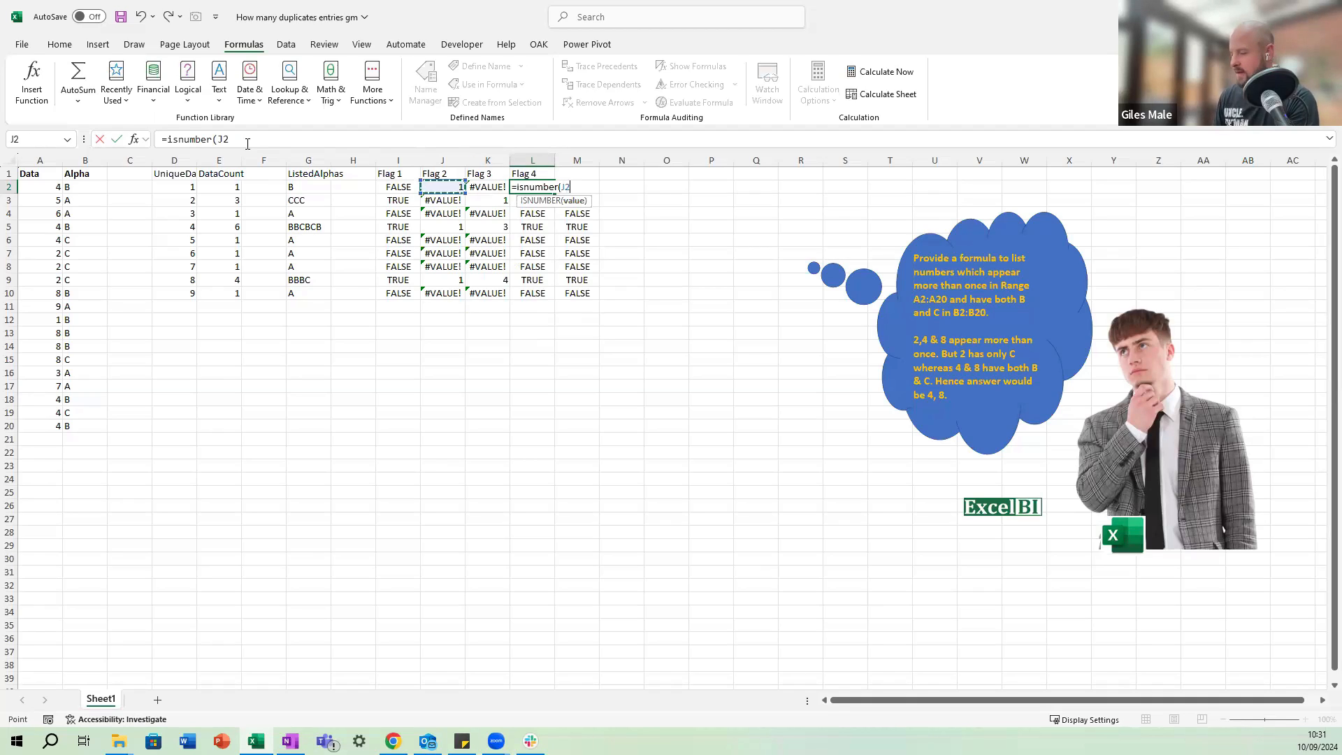
{"action": "type", "text": ") *"}
{"action": "type", "text": " isn"}
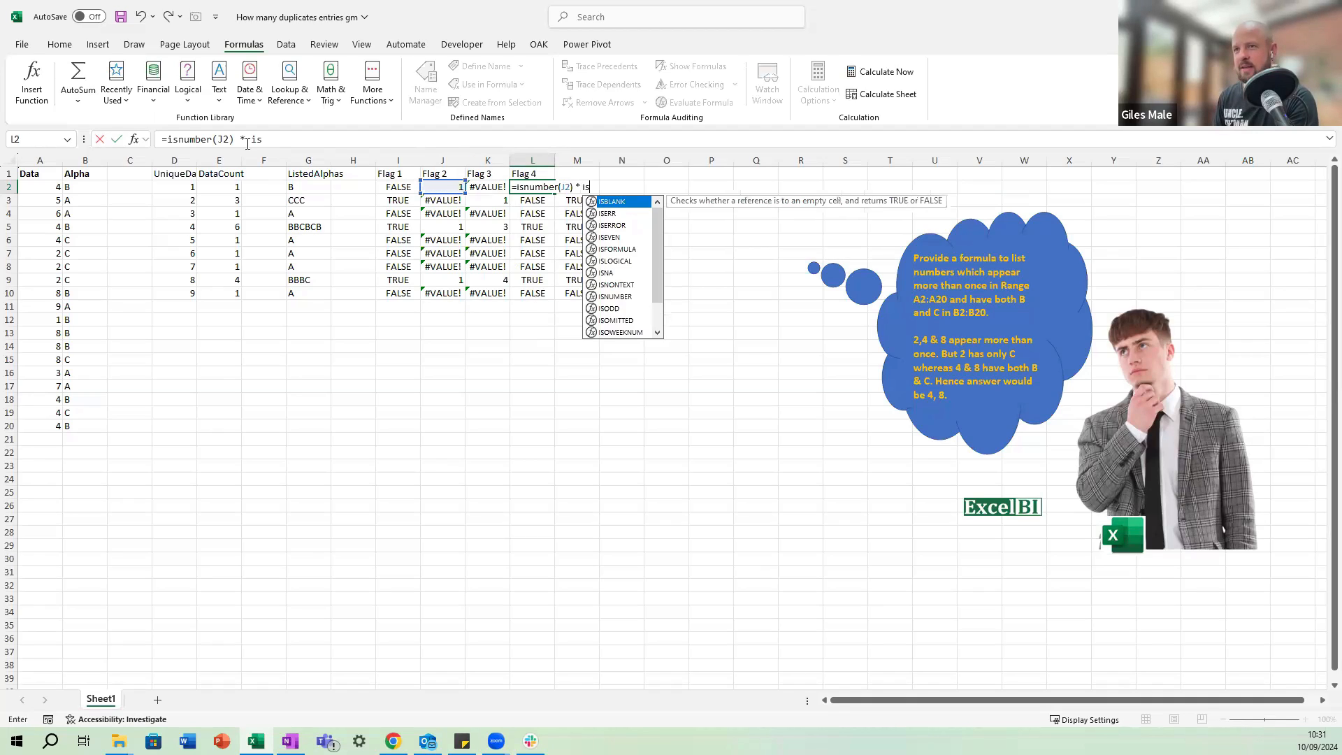
Add ISNUMBER of K2 as the second factor in the L2 formula.
{"action": "key", "text": "Down"}
{"action": "key", "text": "Tab"}
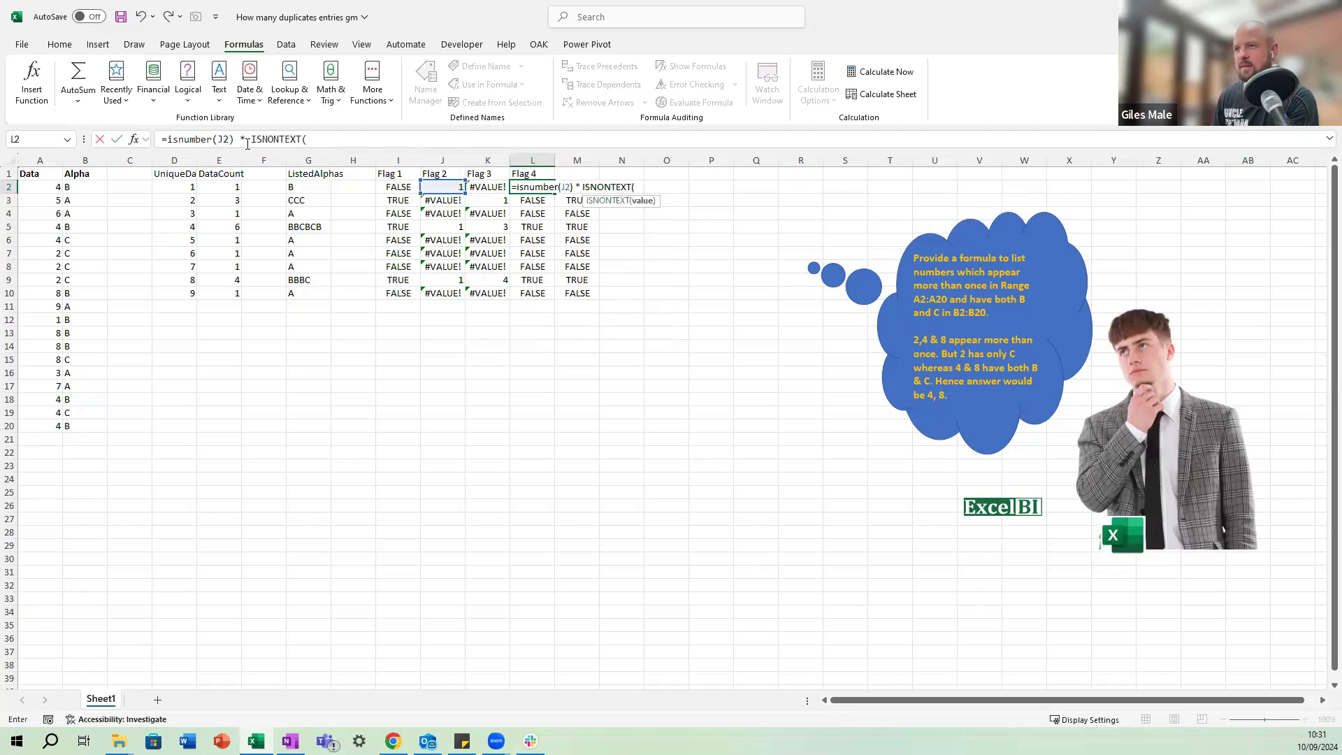
{"action": "key", "text": "BackSpace"}
{"action": "key", "text": "BackSpace"}
{"action": "key", "text": "BackSpace"}
{"action": "key", "text": "BackSpace"}
{"action": "key", "text": "BackSpace"}
{"action": "key", "text": "BackSpace"}
{"action": "key", "text": "BackSpace"}
{"action": "type", "text": "u"}
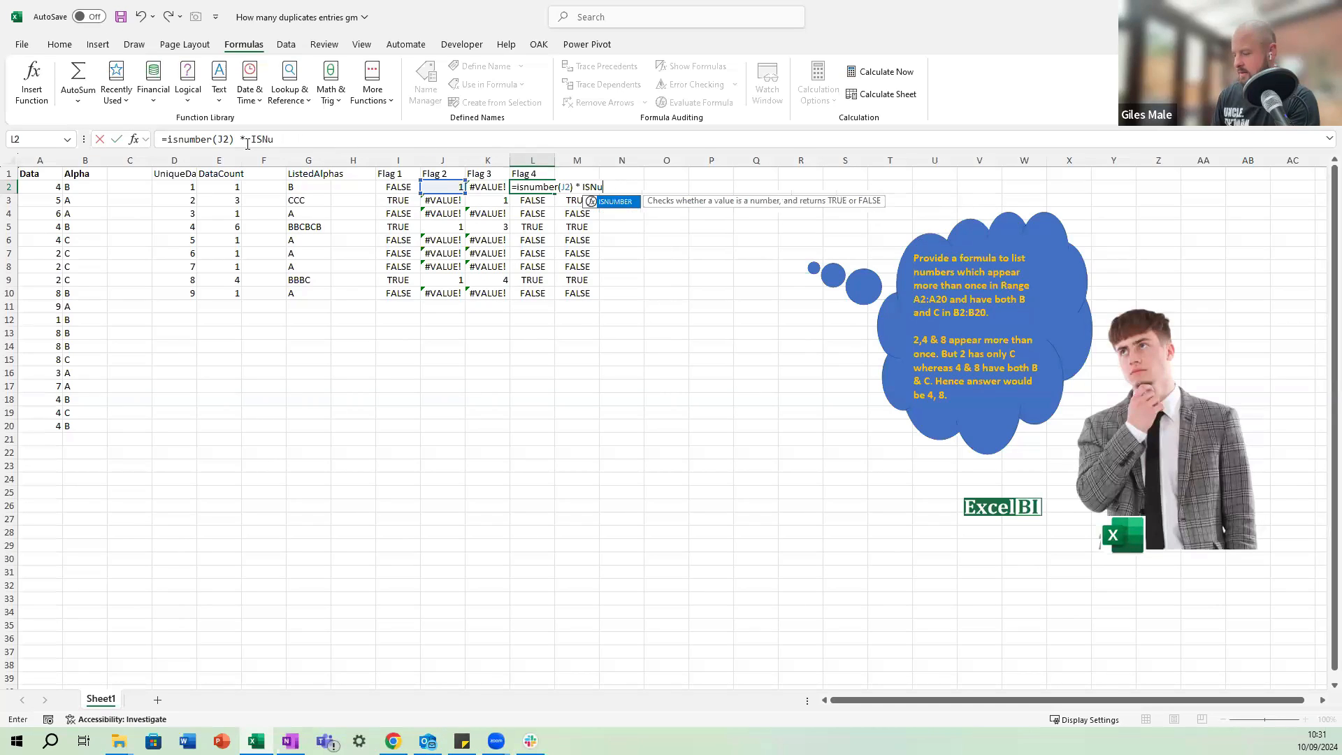
{"action": "type", "text": "mber"}
{"action": "key", "text": "Tab"}
{"action": "key", "text": "Left"}
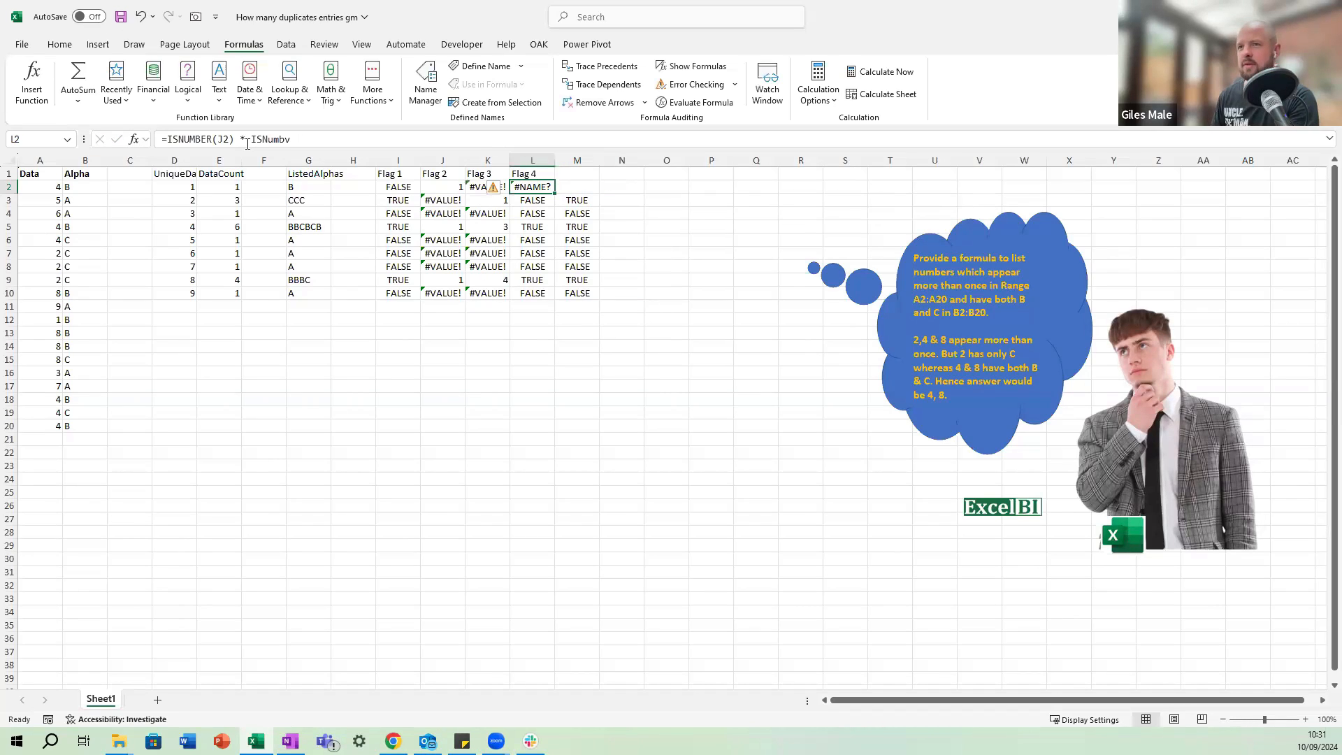
{"action": "key", "text": "F2"}
{"action": "key", "text": "BackSpace"}
{"action": "key", "text": "BackSpace"}
{"action": "key", "text": "BackSpace"}
{"action": "key", "text": "BackSpace"}
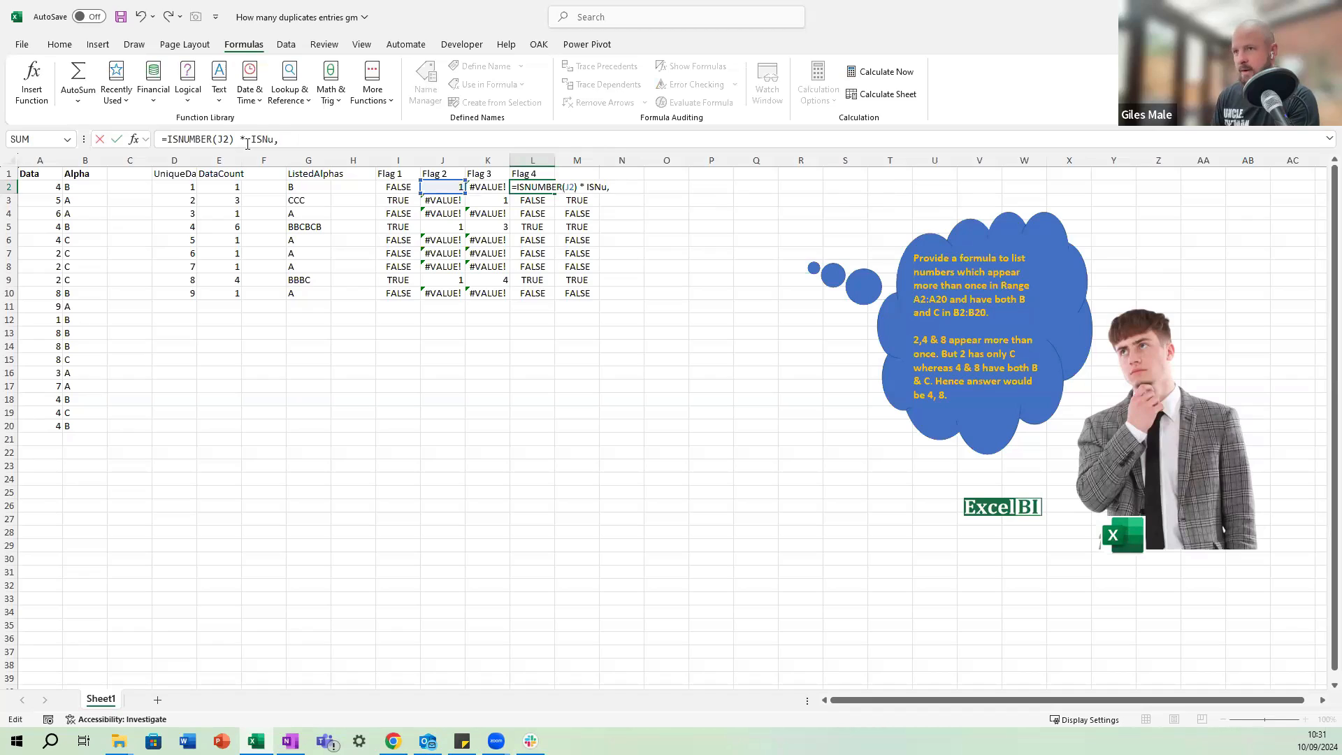
{"action": "type", "text": "m"}
{"action": "key", "text": "Tab"}
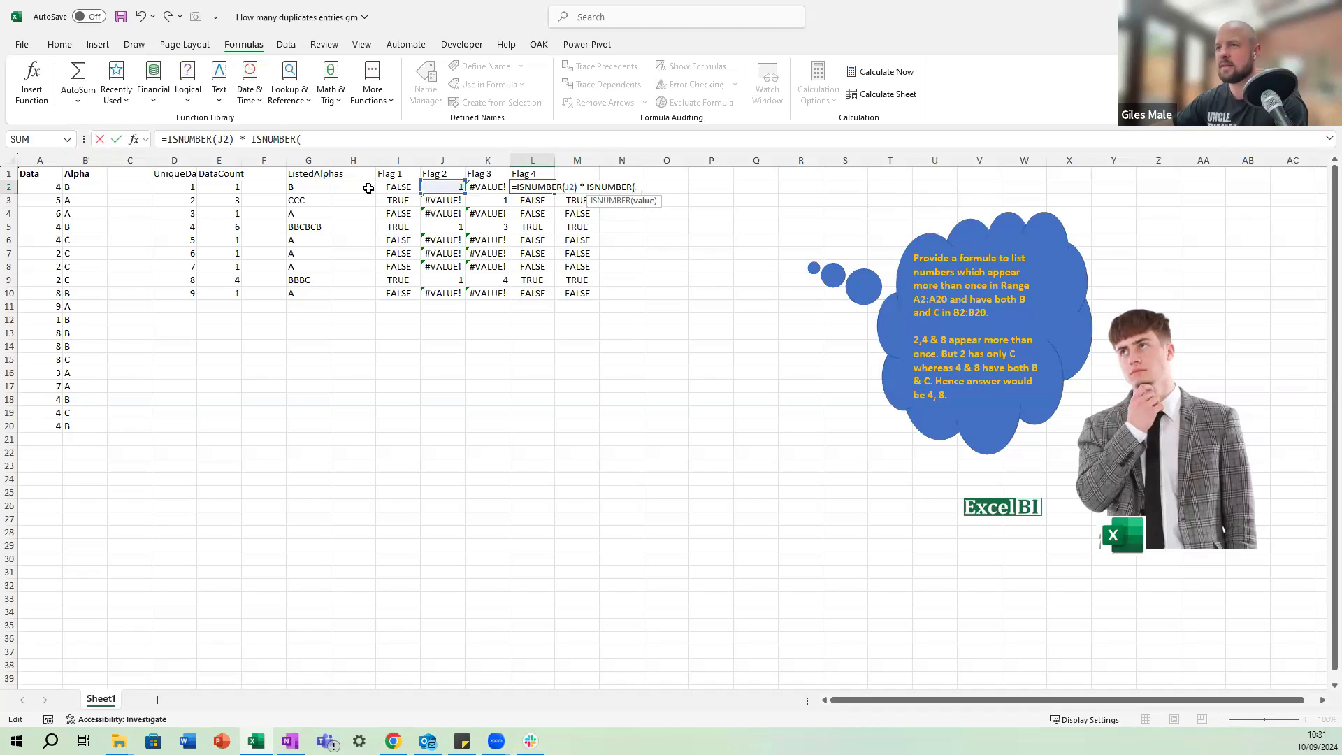
{"action": "left_click", "coordinate": [474, 185]}
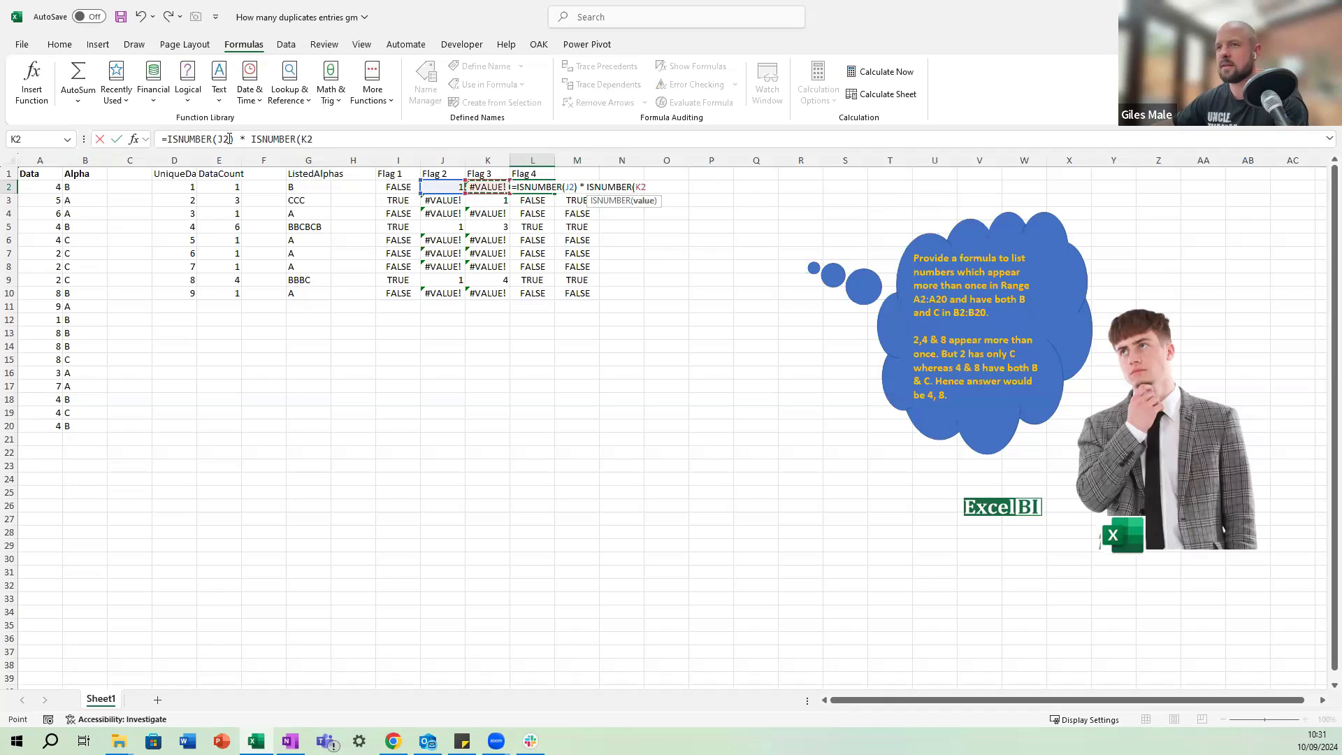
Point both tests in L2 at the spilled ranges, making the formula =ISNUMBER(J2#) * ISNUMBER(K2#).
{"action": "key", "text": "Left"}
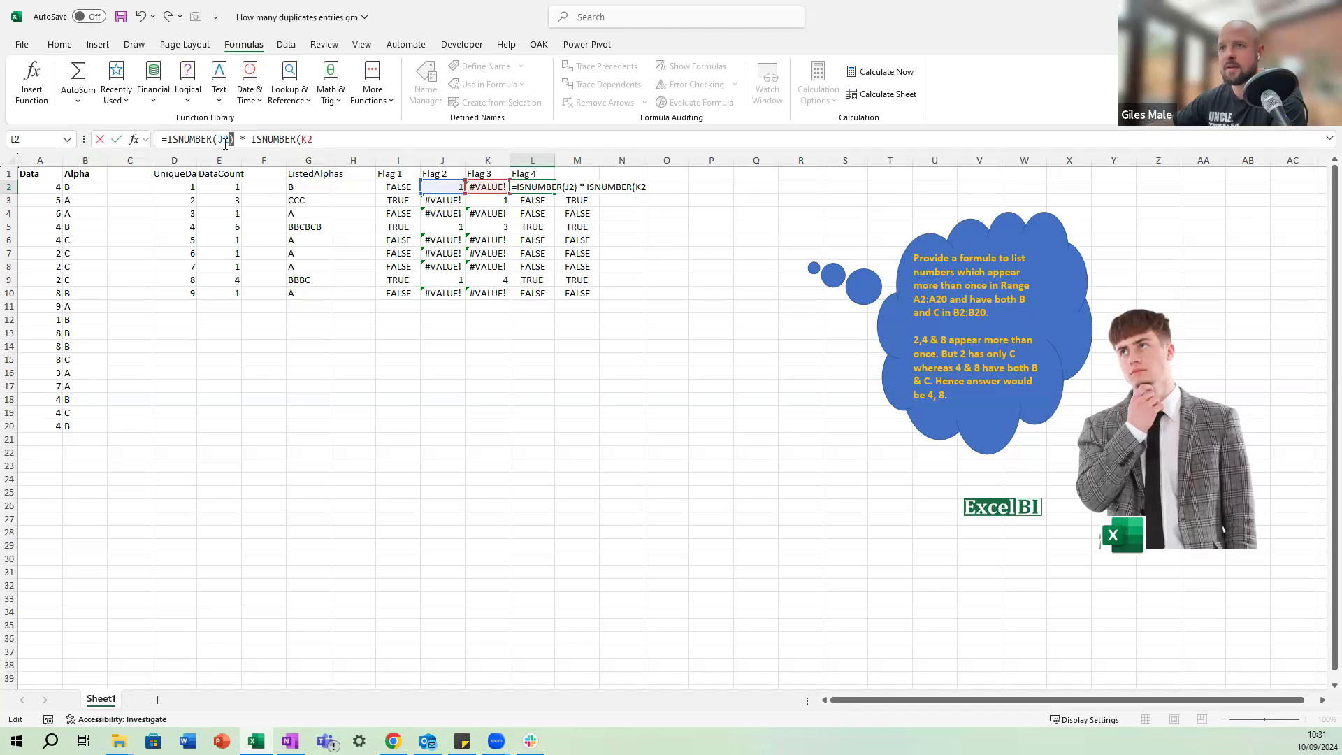
{"action": "type", "text": "#"}
{"action": "key", "text": "Left"}
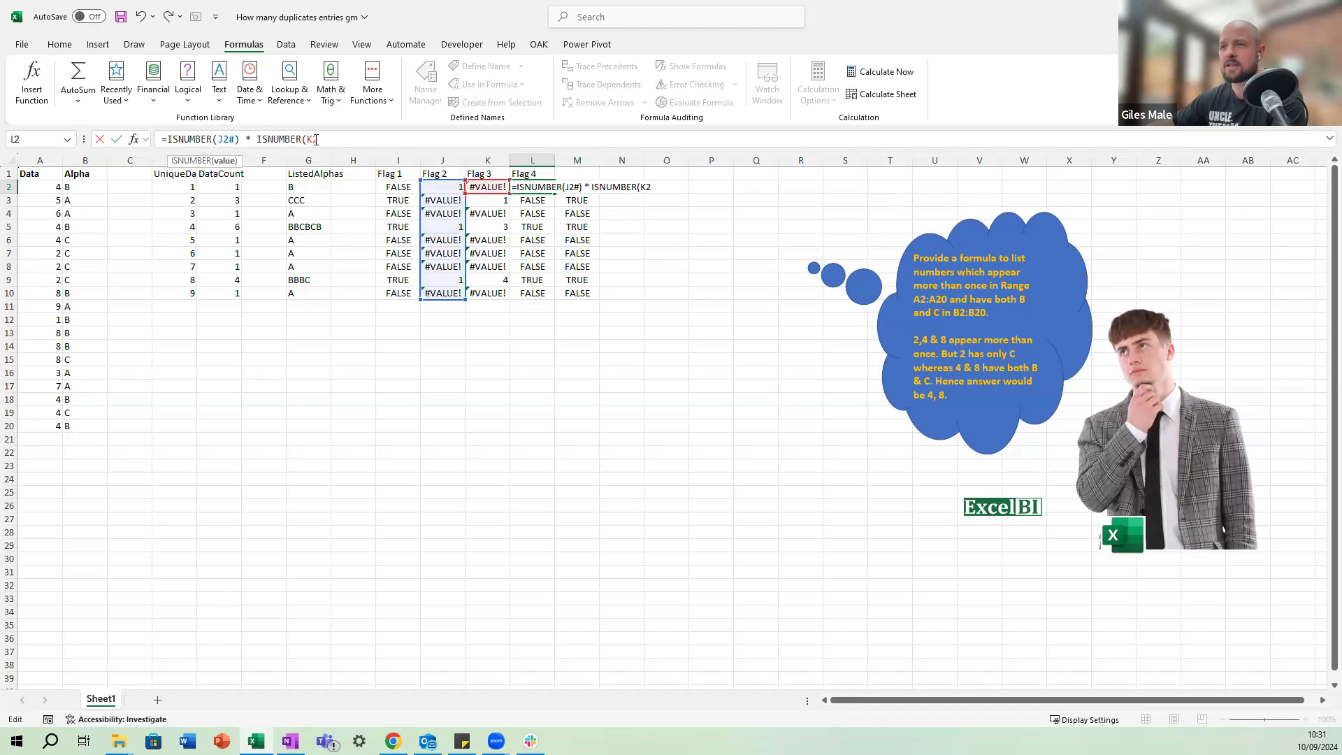
{"action": "type", "text": "#"}
{"action": "key", "text": "BackSpace"}
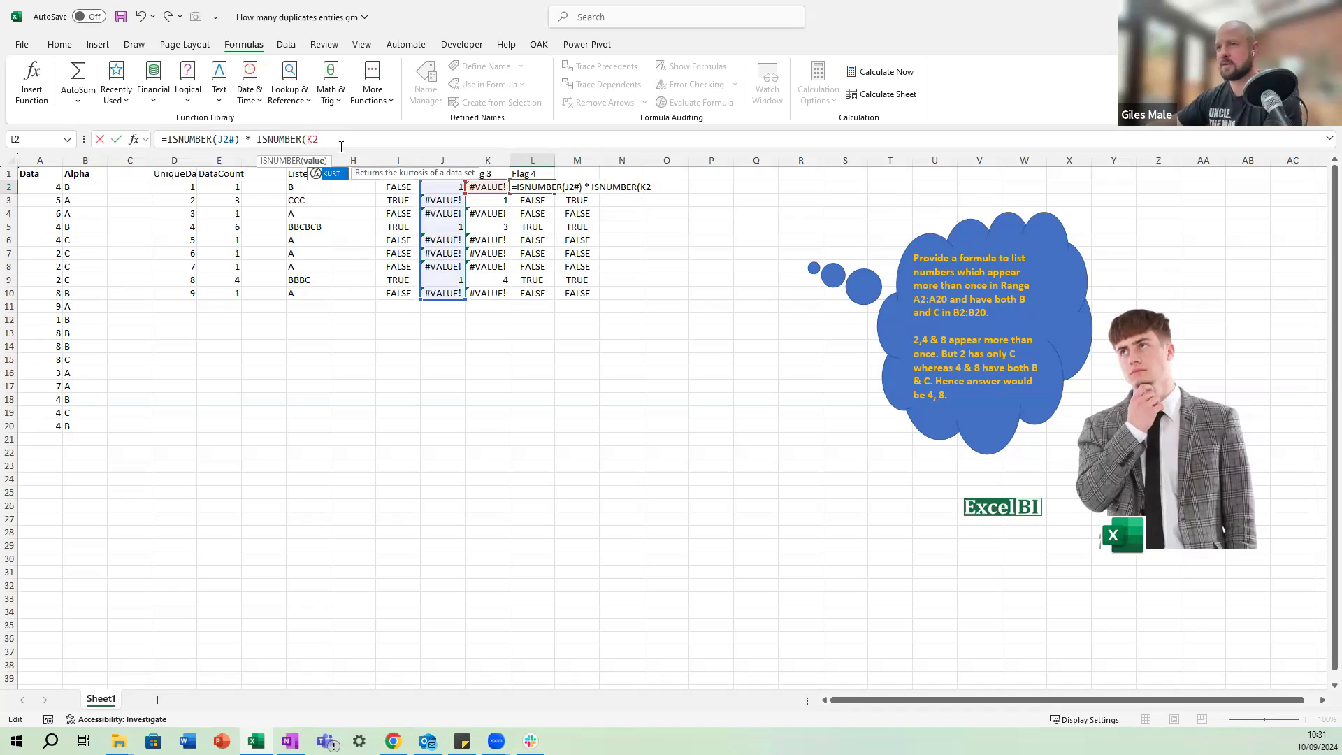
{"action": "key", "text": "Right"}
{"action": "type", "text": "#"}
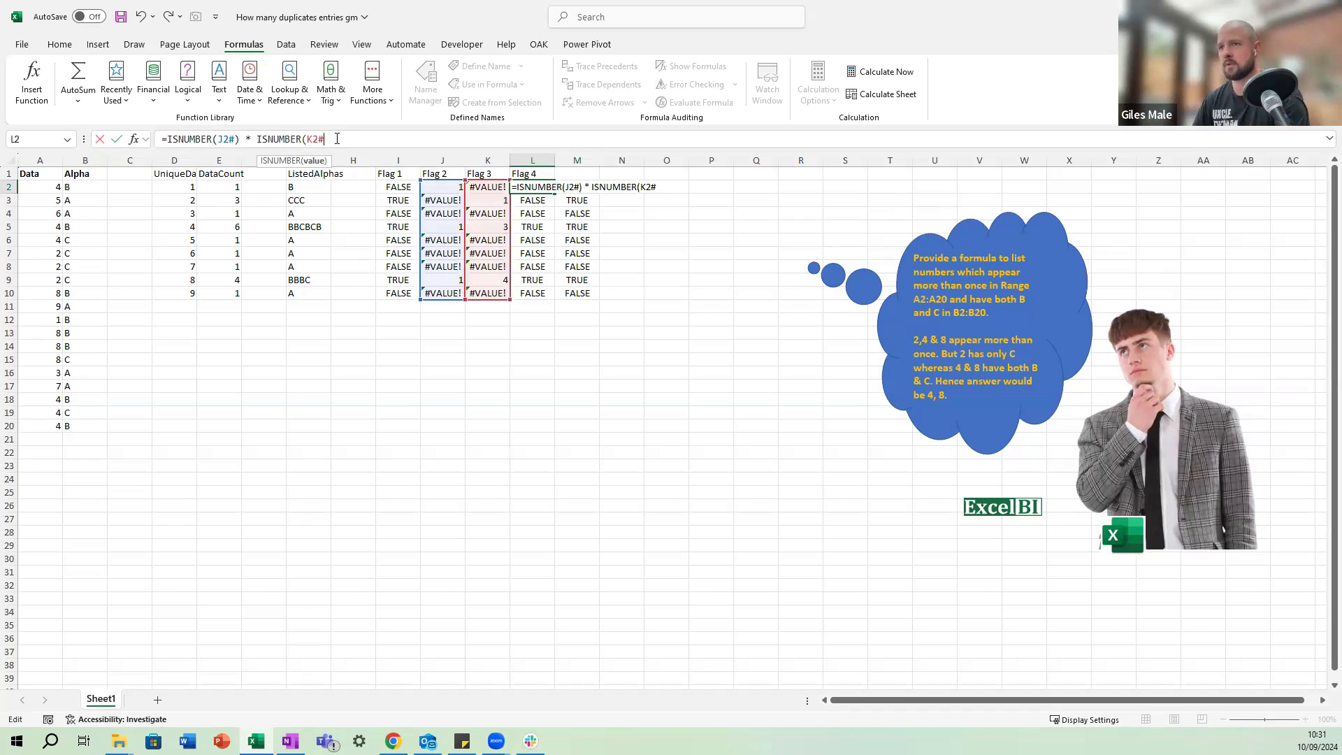
{"action": "key", "text": "ctrl+Return"}
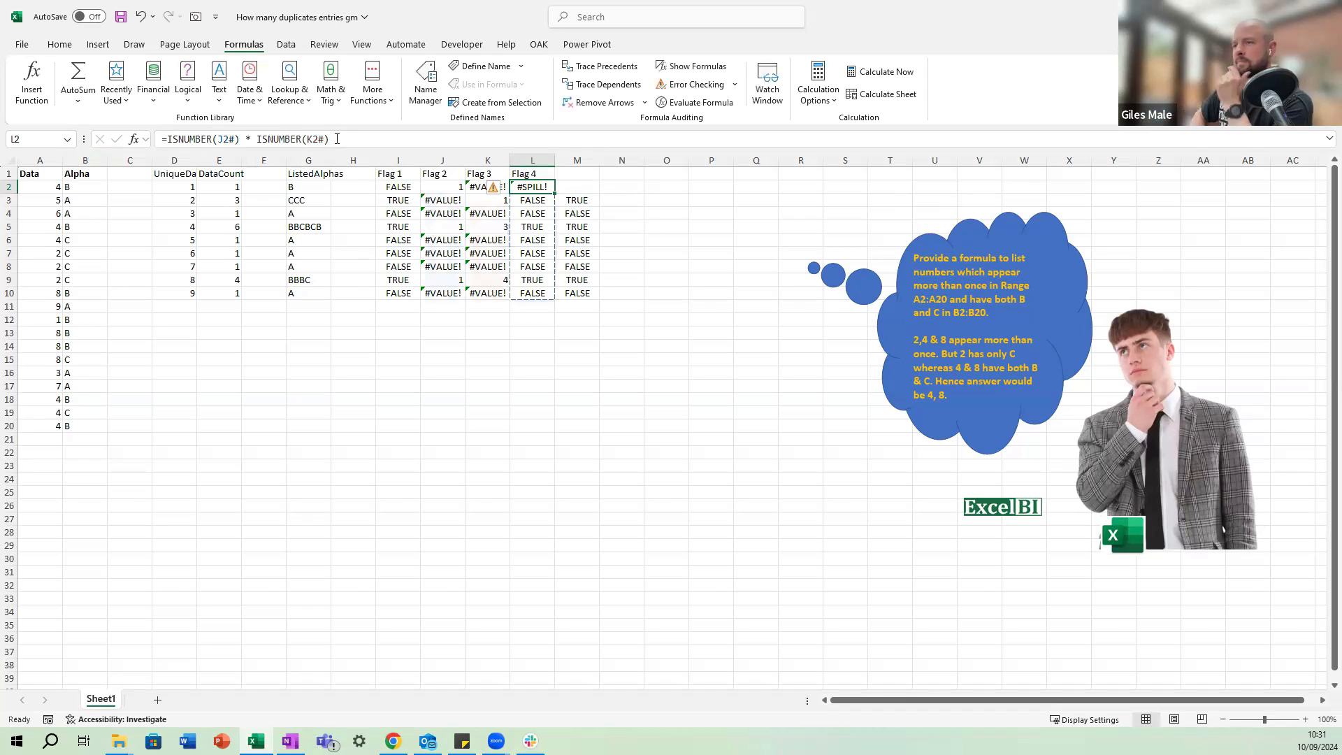
Clear the old copied ISNUMBER formulas and their results from L3:M10.
{"action": "key", "text": "Down"}
{"action": "key", "text": "shift+Right"}
{"action": "key", "text": "shift+Down"}
{"action": "key", "text": "shift+Down"}
{"action": "key", "text": "shift+Down"}
{"action": "key", "text": "shift+Down"}
{"action": "key", "text": "shift+Down"}
{"action": "key", "text": "shift+Down"}
{"action": "key", "text": "shift+Down"}
{"action": "key", "text": "ctrl+c"}
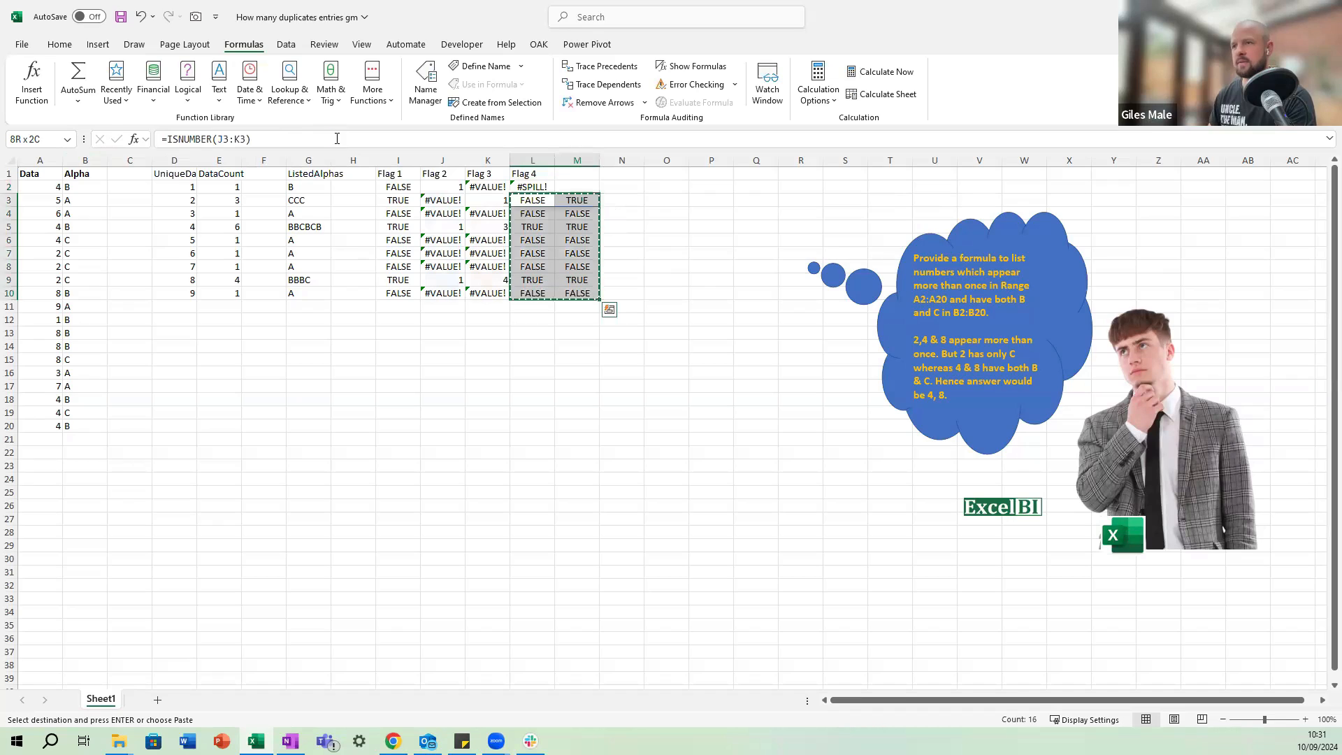
{"action": "key", "text": "Delete"}
{"action": "key", "text": "Up"}
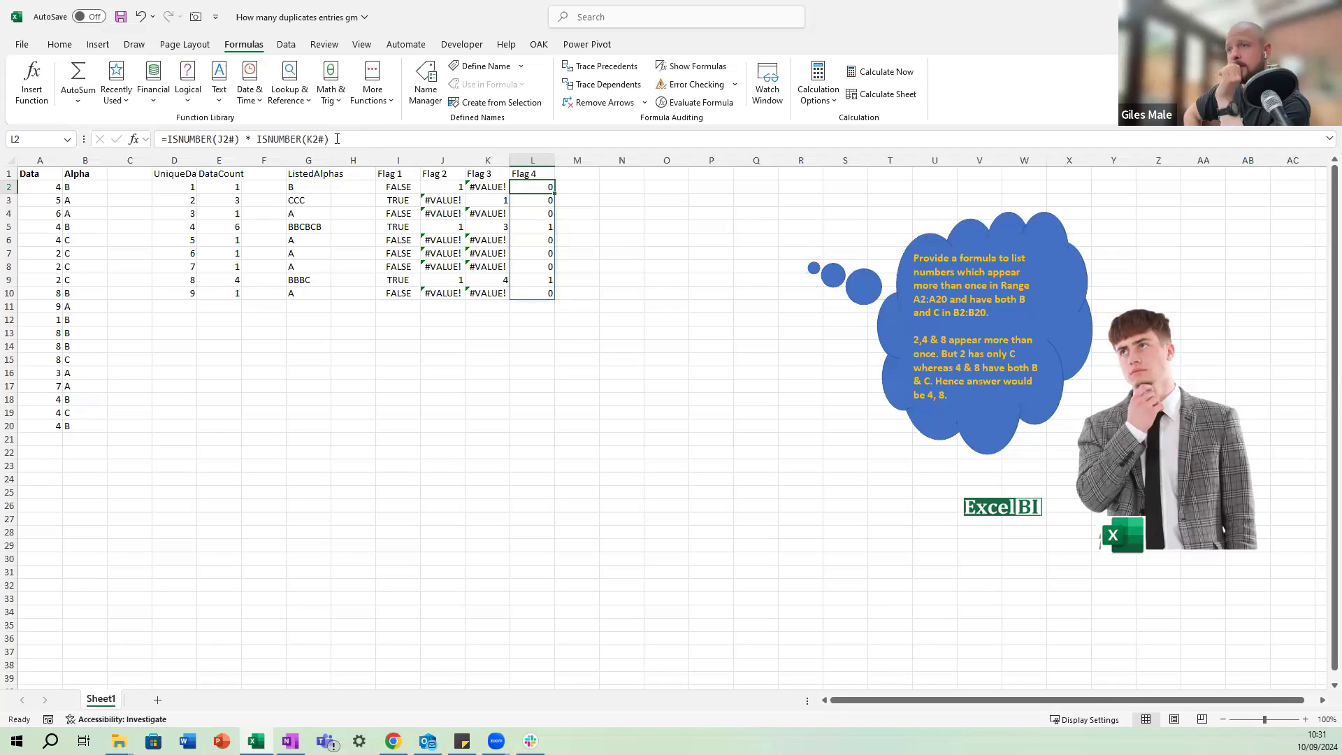
Examine the Flag 4 results down column L, comparing the rows for numbers 4 and 8.
{"action": "key", "text": "Down"}
{"action": "key", "text": "Down"}
{"action": "key", "text": "Down"}
{"action": "key", "text": "Down"}
{"action": "key", "text": "Down"}
{"action": "key", "text": "Down"}
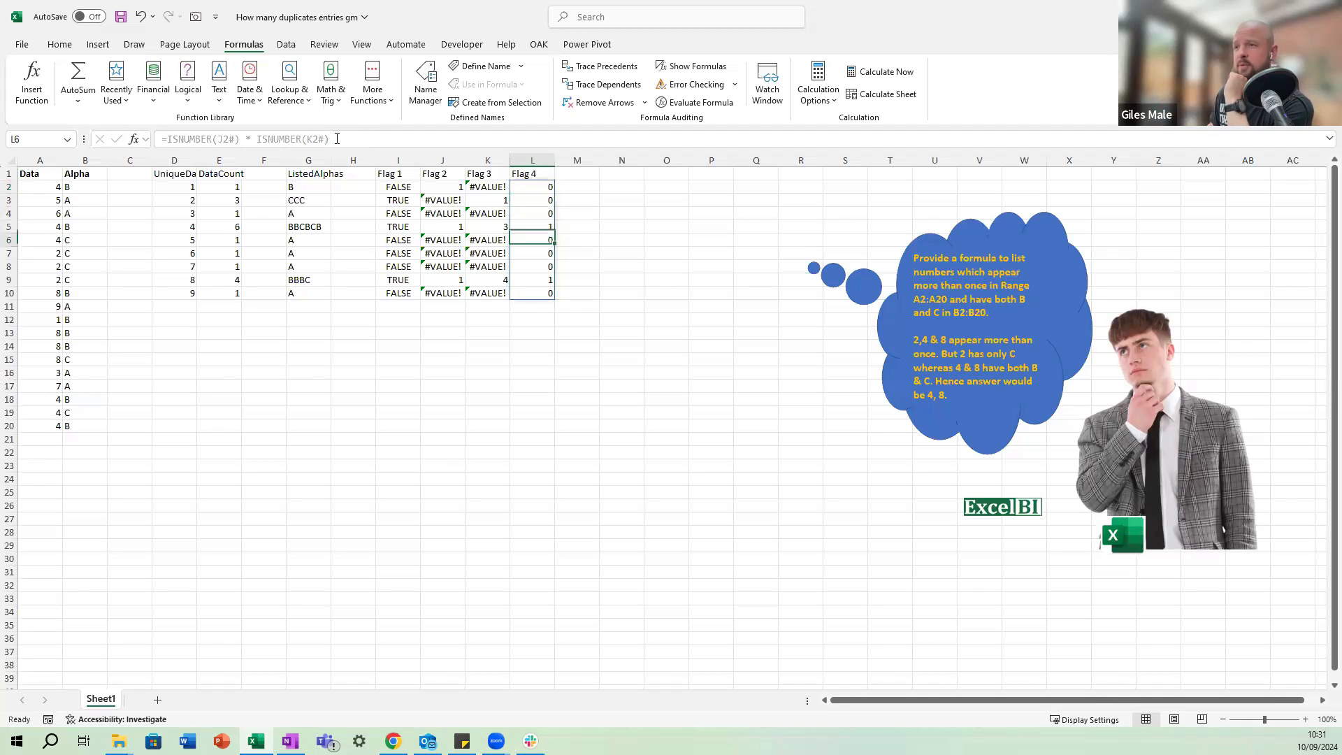
{"action": "key", "text": "Down"}
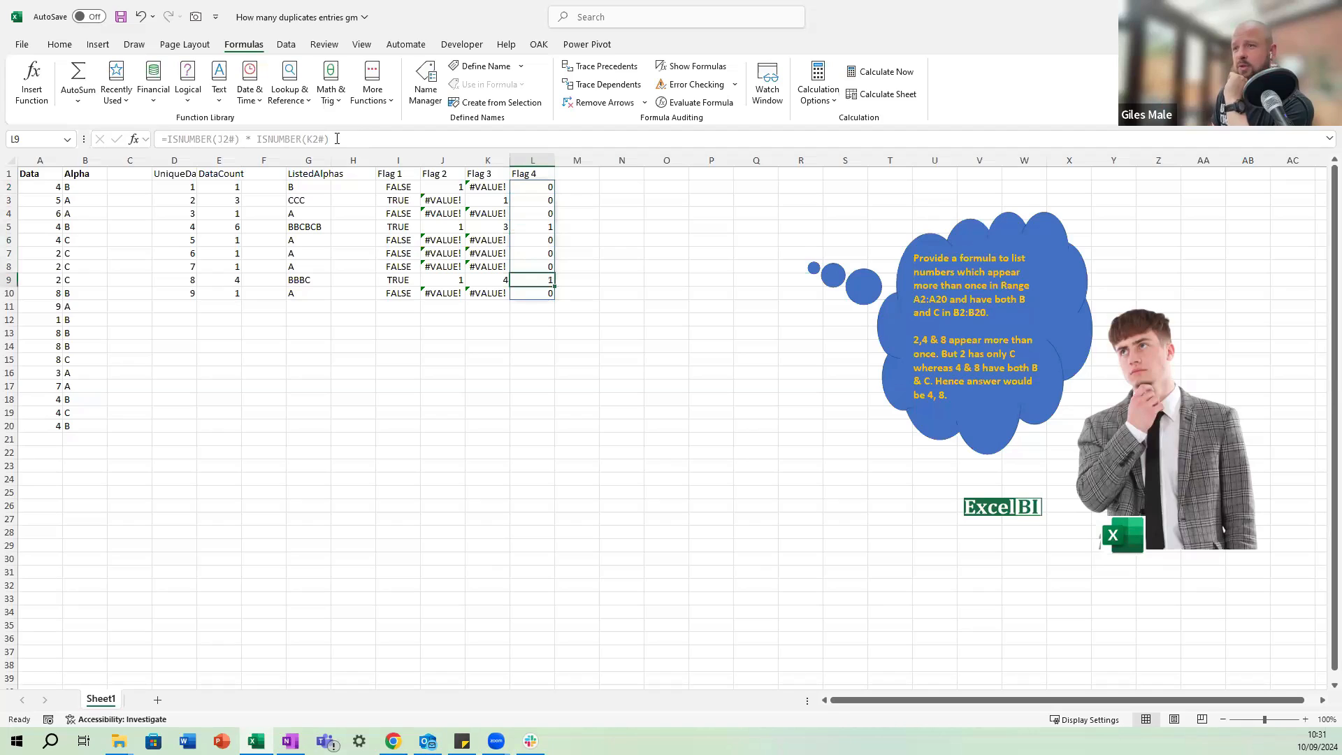
{"action": "key", "text": "Up"}
{"action": "key", "text": "Up"}
{"action": "key", "text": "Up"}
{"action": "key", "text": "Up"}
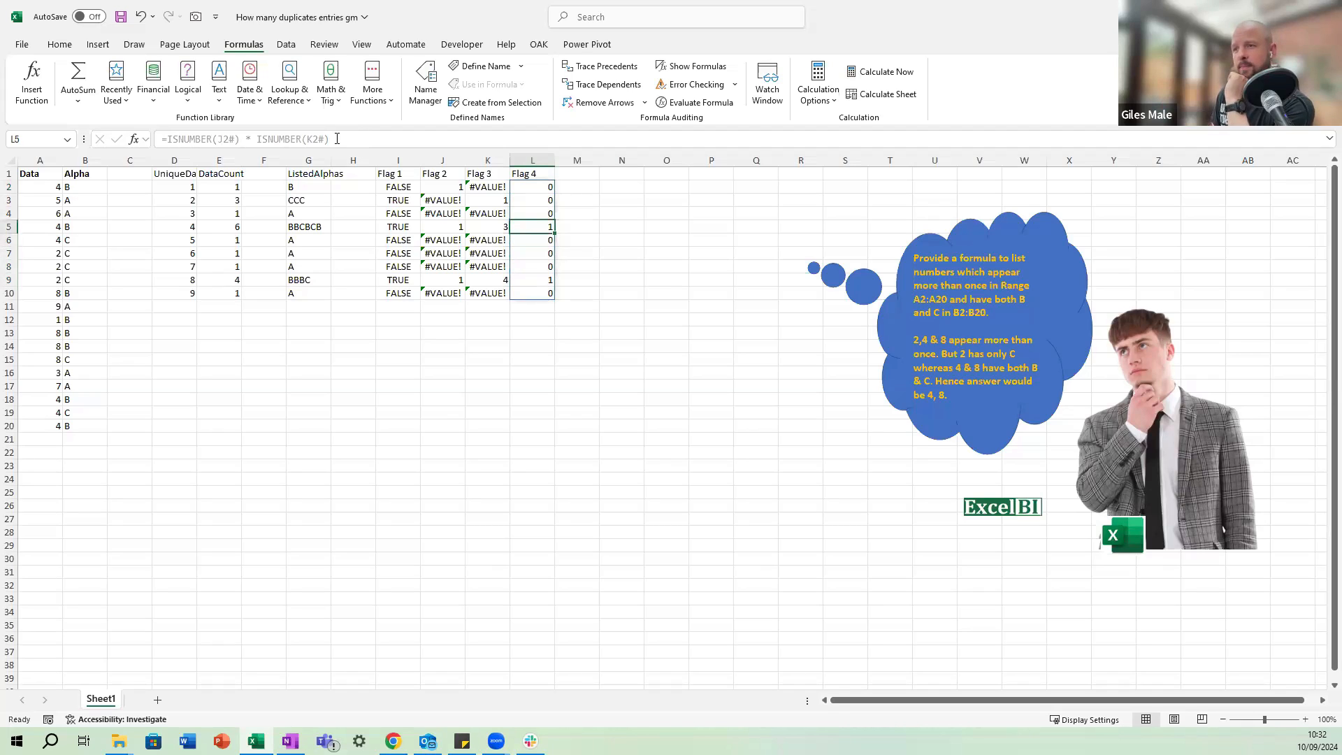
{"action": "key", "text": "Down"}
{"action": "key", "text": "Down"}
{"action": "key", "text": "Down"}
{"action": "key", "text": "Down"}
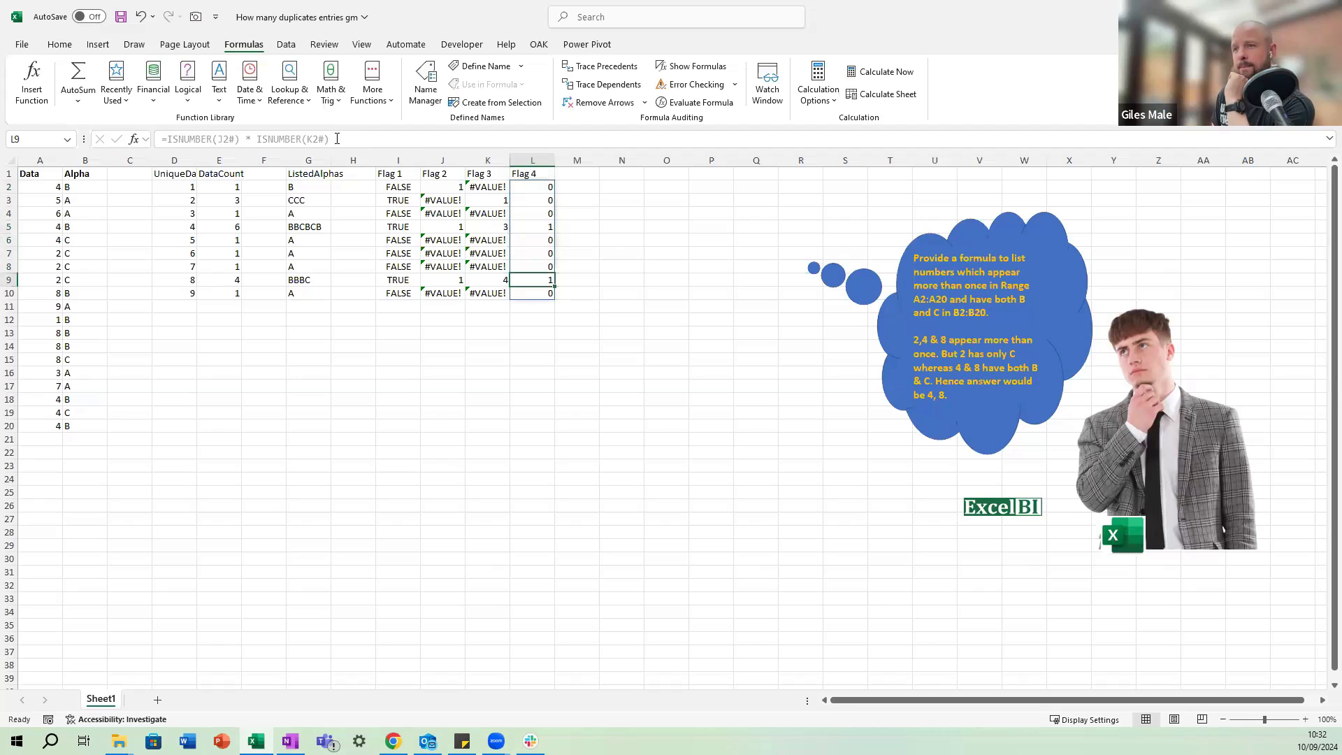
{"action": "key", "text": "Up"}
{"action": "key", "text": "Up"}
{"action": "key", "text": "Up"}
{"action": "key", "text": "Up"}
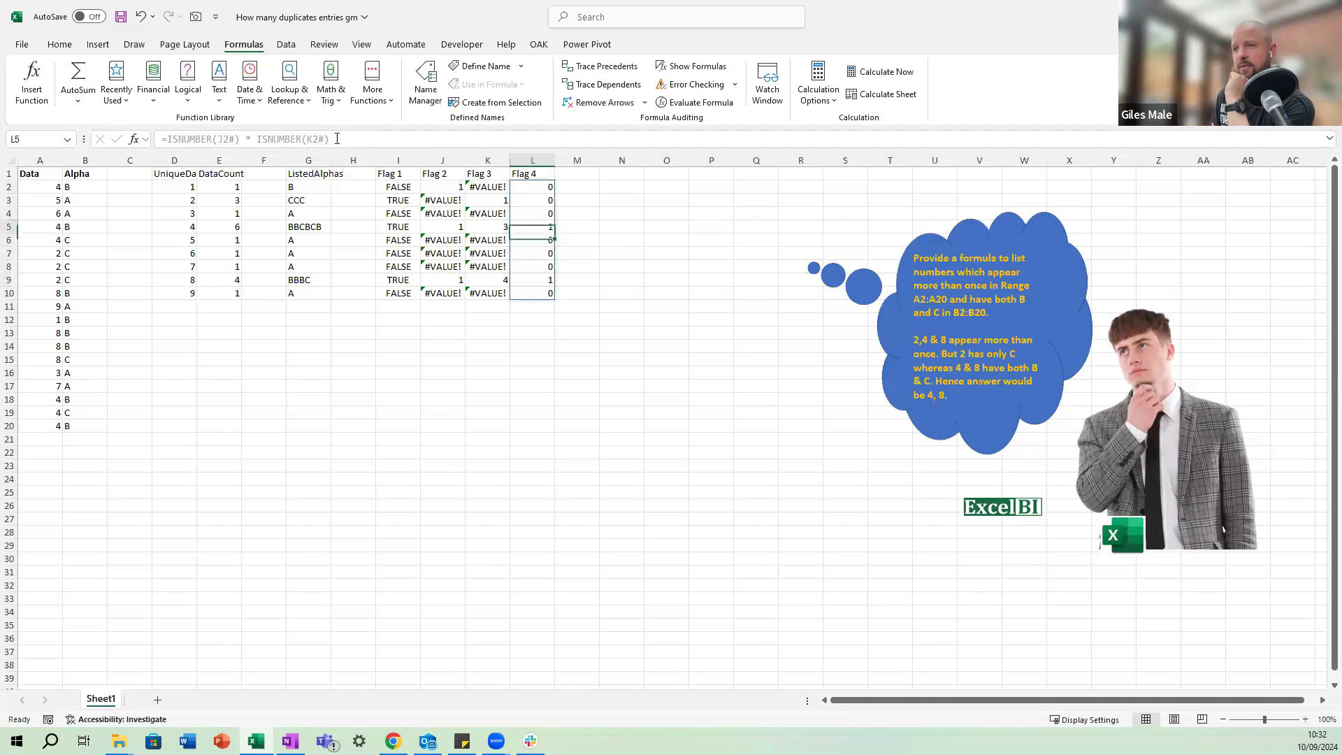
{"action": "key", "text": "Down"}
{"action": "key", "text": "Down"}
{"action": "key", "text": "Down"}
{"action": "key", "text": "Down"}
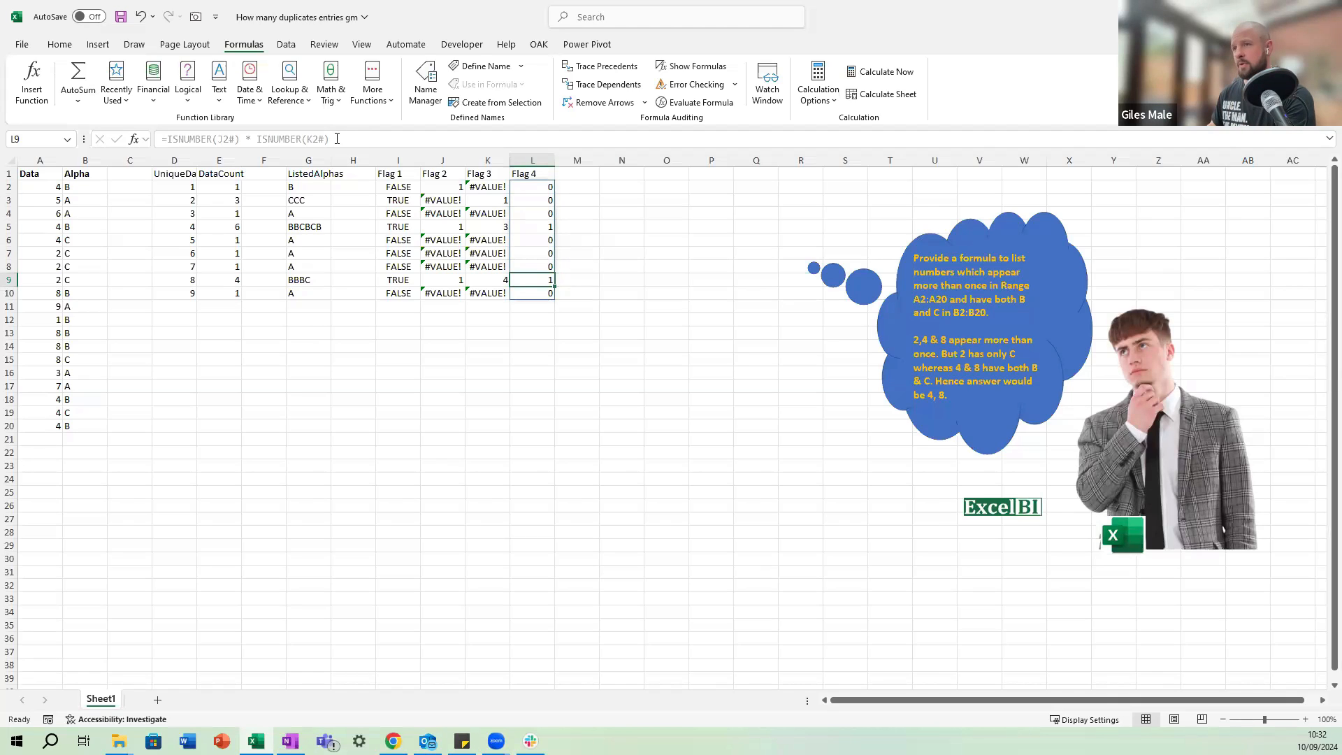
{"action": "key", "text": "Right"}
{"action": "key", "text": "Up"}
{"action": "key", "text": "Up"}
{"action": "key", "text": "Up"}
{"action": "key", "text": "Up"}
{"action": "key", "text": "Up"}
{"action": "key", "text": "Up"}
{"action": "key", "text": "Up"}
{"action": "key", "text": "Up"}
{"action": "key", "text": "Down"}
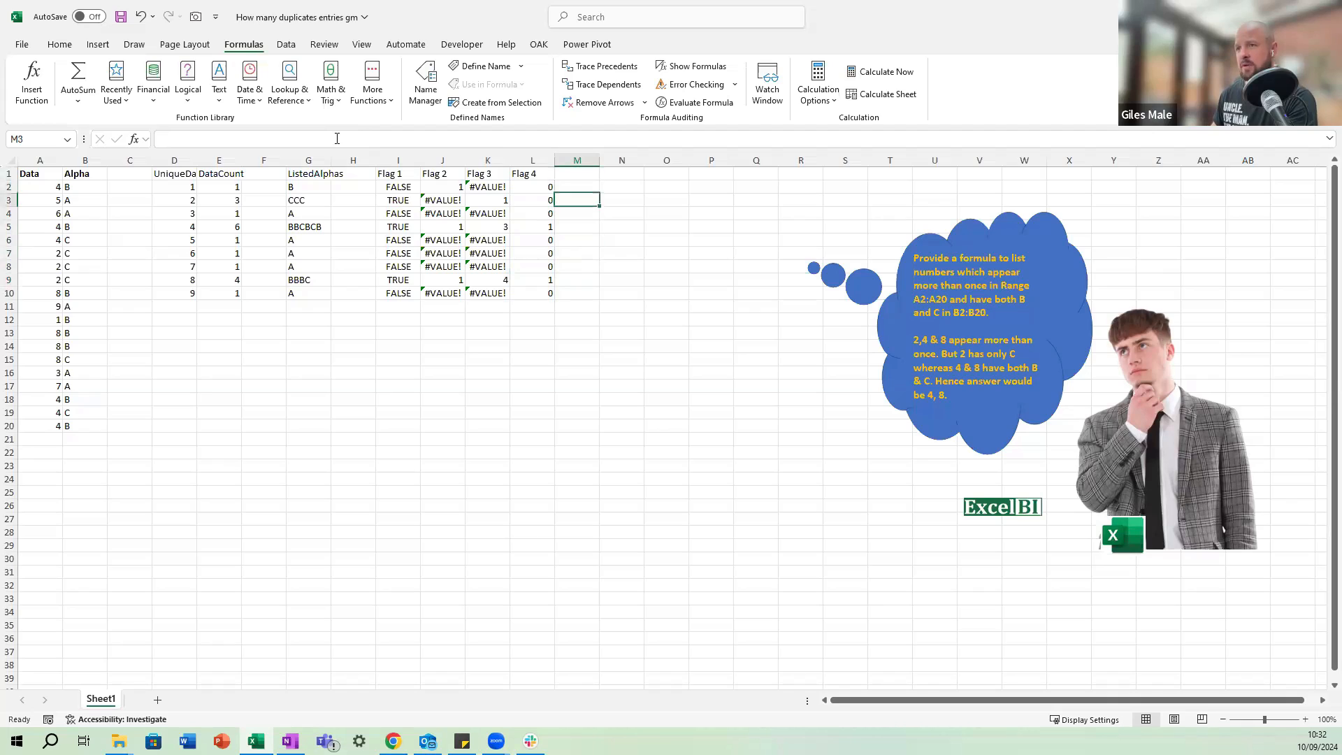
{"action": "key", "text": "Left"}
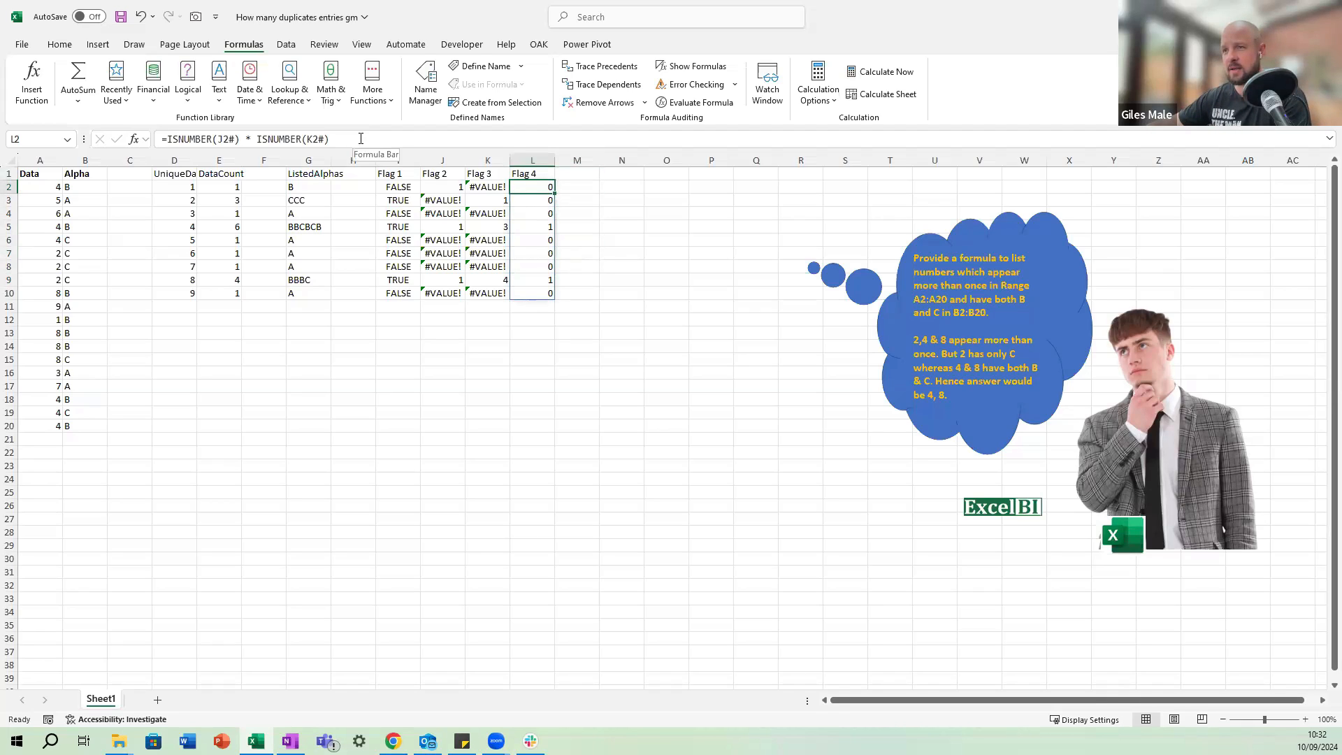
Multiply the L2 formula by the spilled Flag 1 results, making it =ISNUMBER(J2#) * ISNUMBER(K2#) * I2#.
{"action": "left_click", "coordinate": [360, 138]}
{"action": "type", "text": "*"}
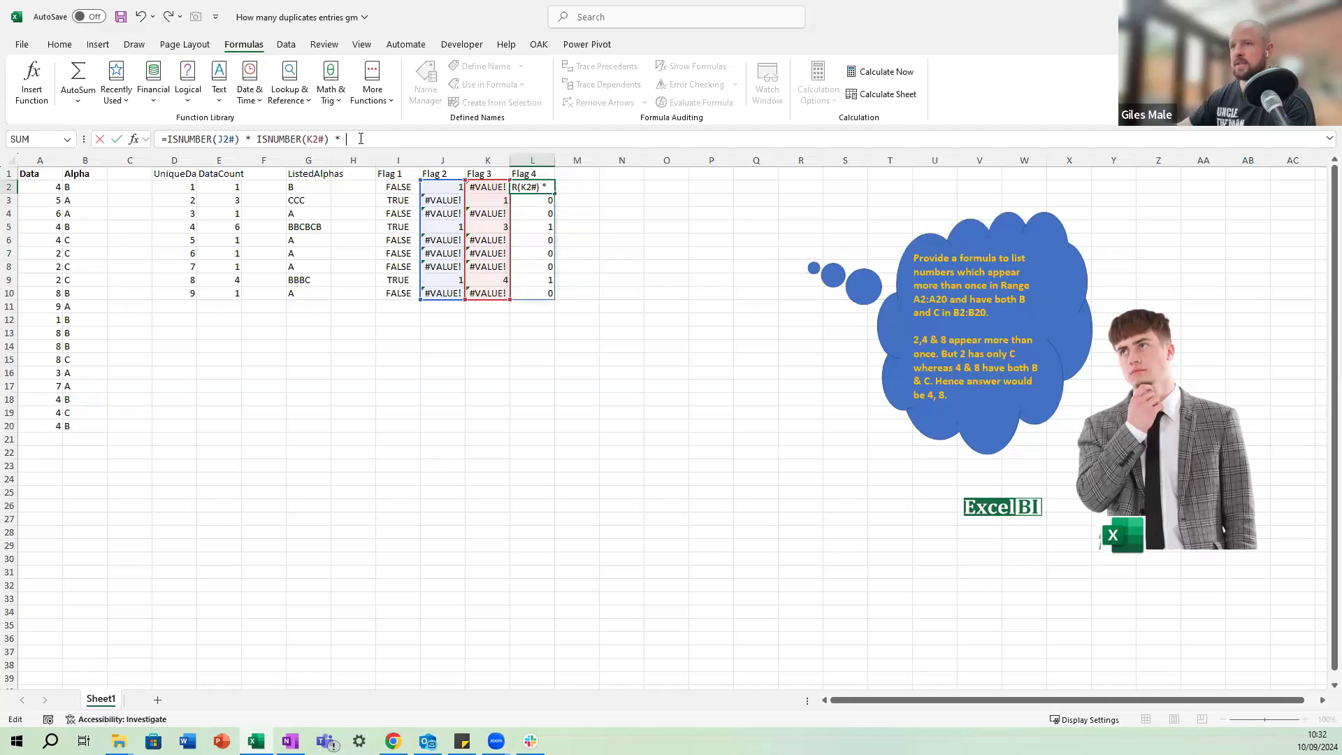
{"action": "left_click", "coordinate": [397, 189]}
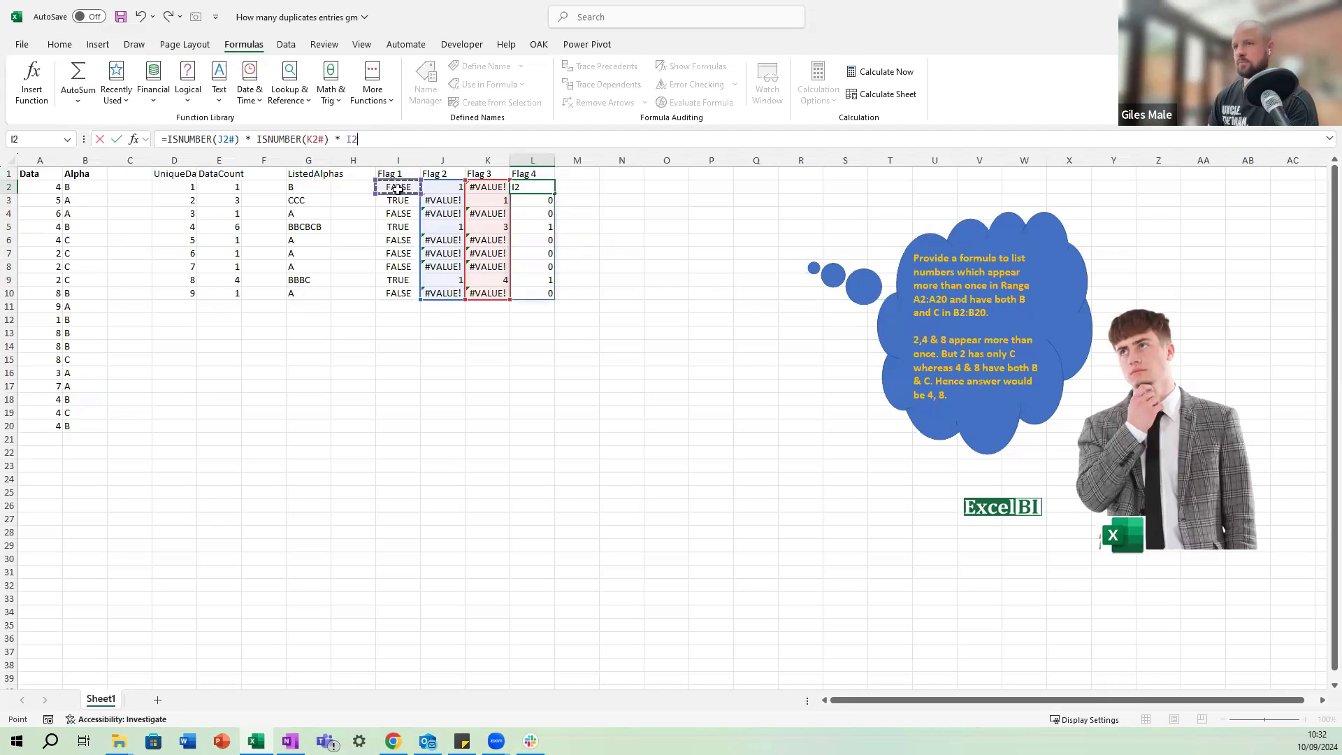
{"action": "key", "text": "Return"}
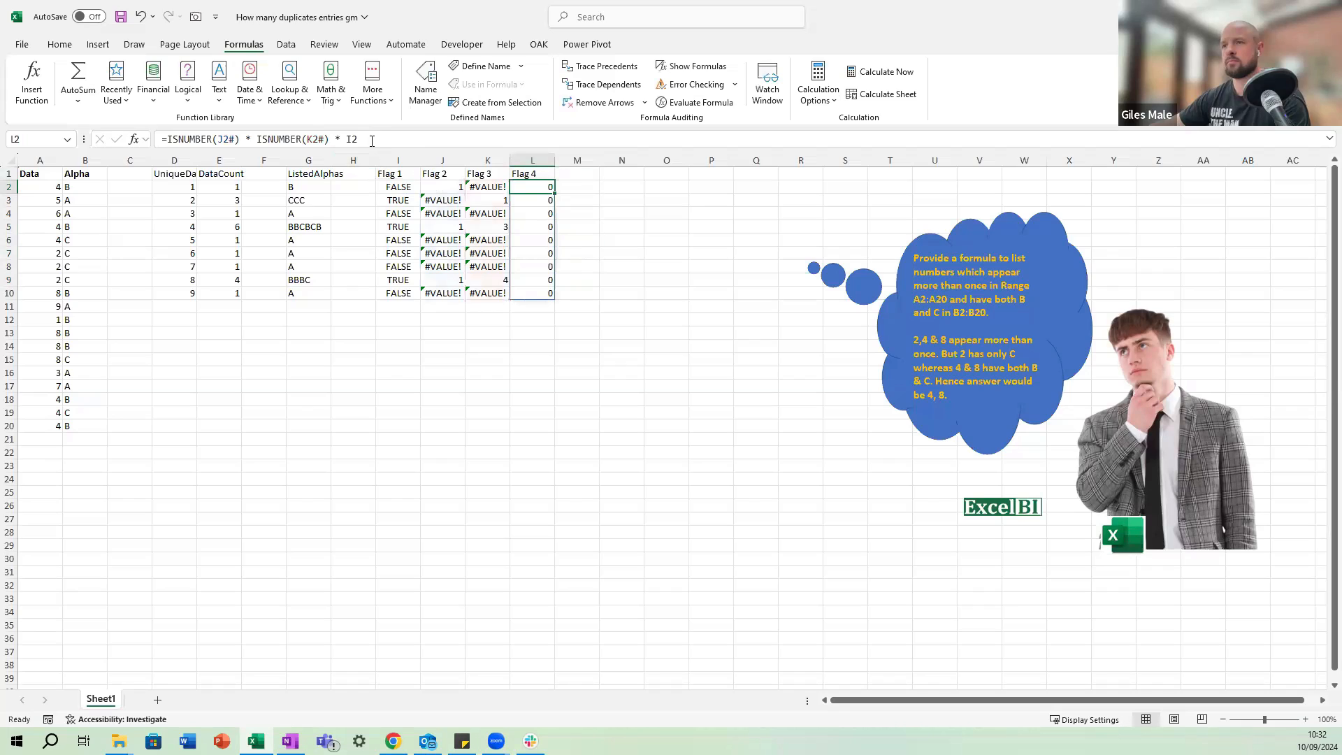
{"action": "left_click", "coordinate": [372, 141]}
{"action": "type", "text": "#"}
{"action": "key", "text": "Return"}
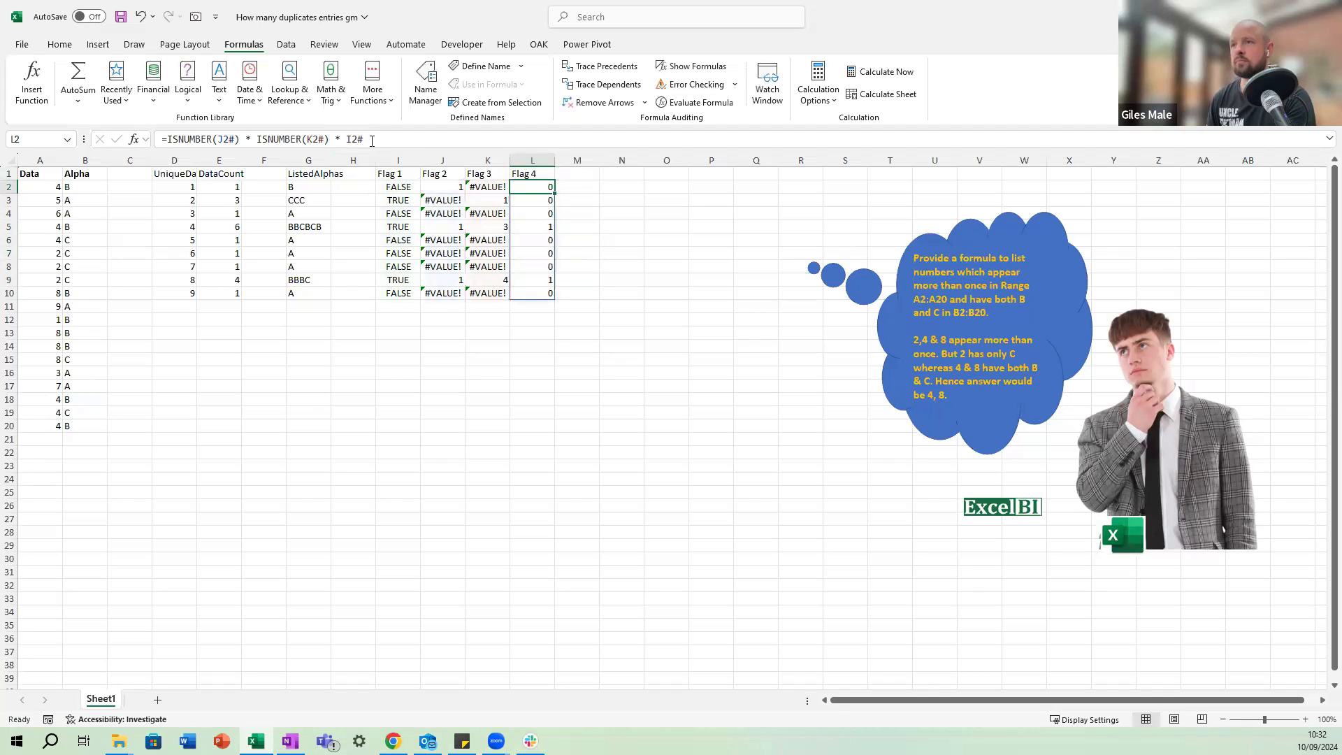
Review the formulas in the Flag 1 to Flag 3 columns and the combined results in Flag 4.
{"action": "key", "text": "Left"}
{"action": "key", "text": "Left"}
{"action": "key", "text": "Left"}
{"action": "key", "text": "Right"}
{"action": "key", "text": "Right"}
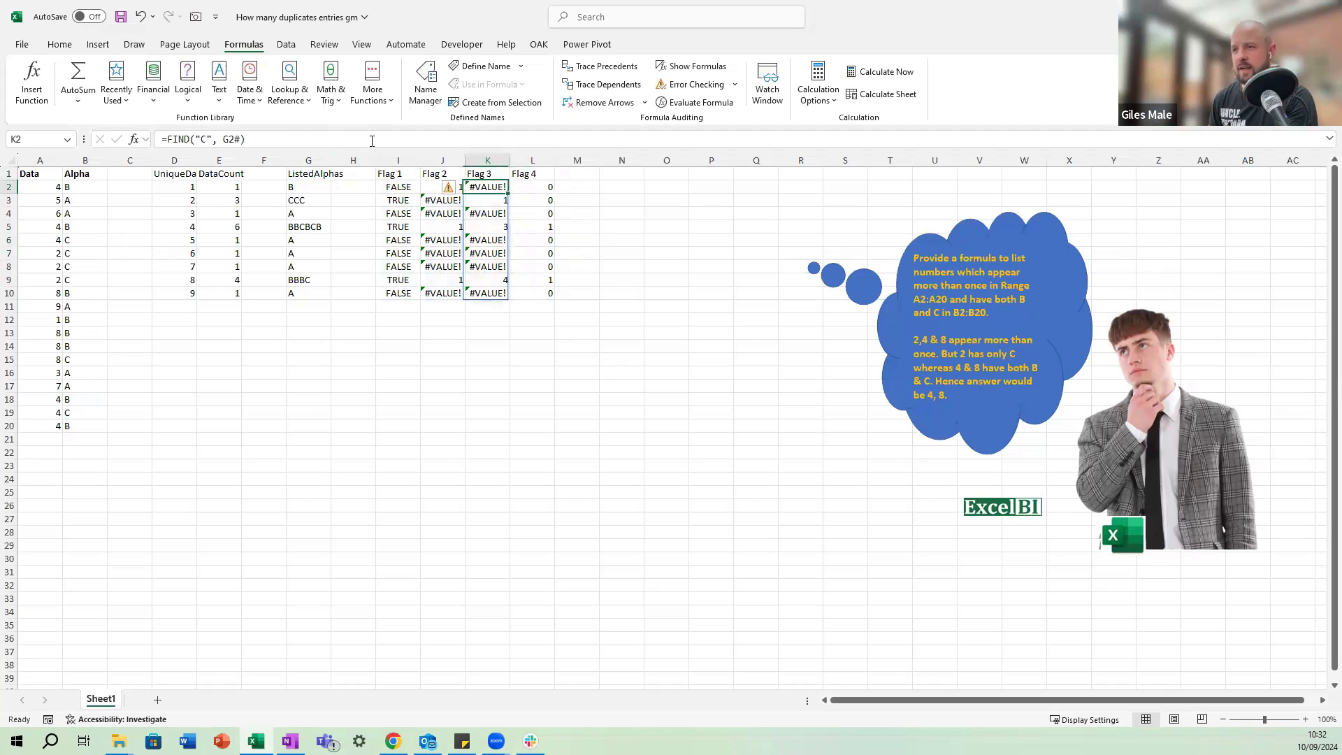
{"action": "key", "text": "Right"}
{"action": "key", "text": "Down"}
{"action": "key", "text": "Down"}
{"action": "key", "text": "Down"}
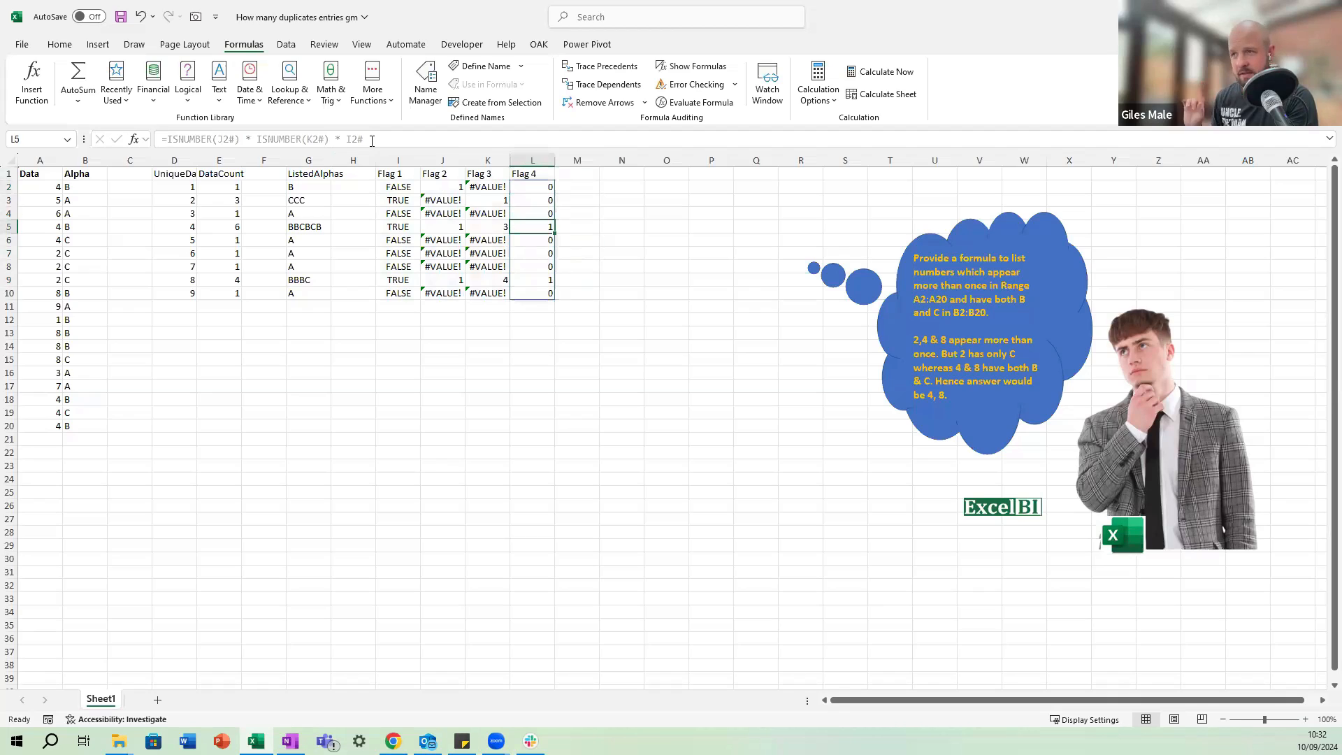
Start a FILTER formula in N2 with the spilled UniqueData list D2# as its array.
{"action": "key", "text": "Up"}
{"action": "key", "text": "Up"}
{"action": "key", "text": "Right"}
{"action": "key", "text": "Up"}
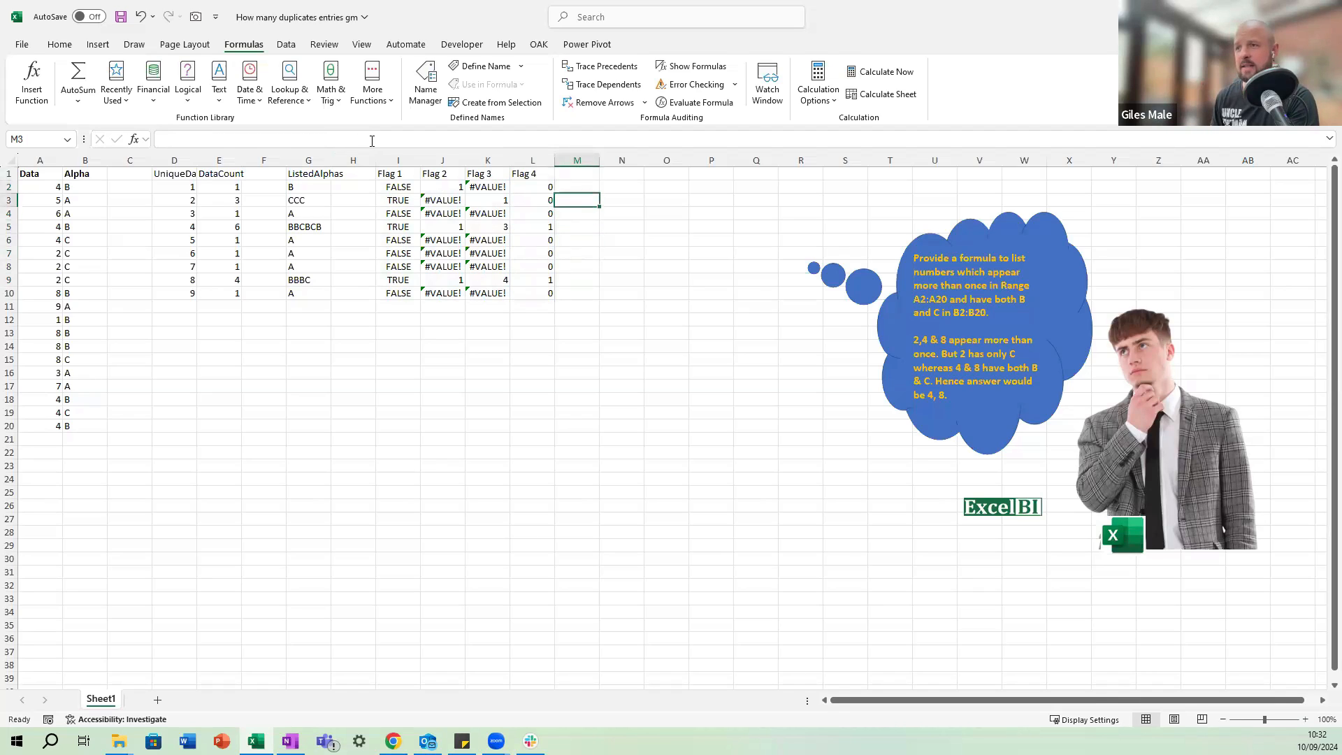
{"action": "key", "text": "Right"}
{"action": "type", "text": "=filter("}
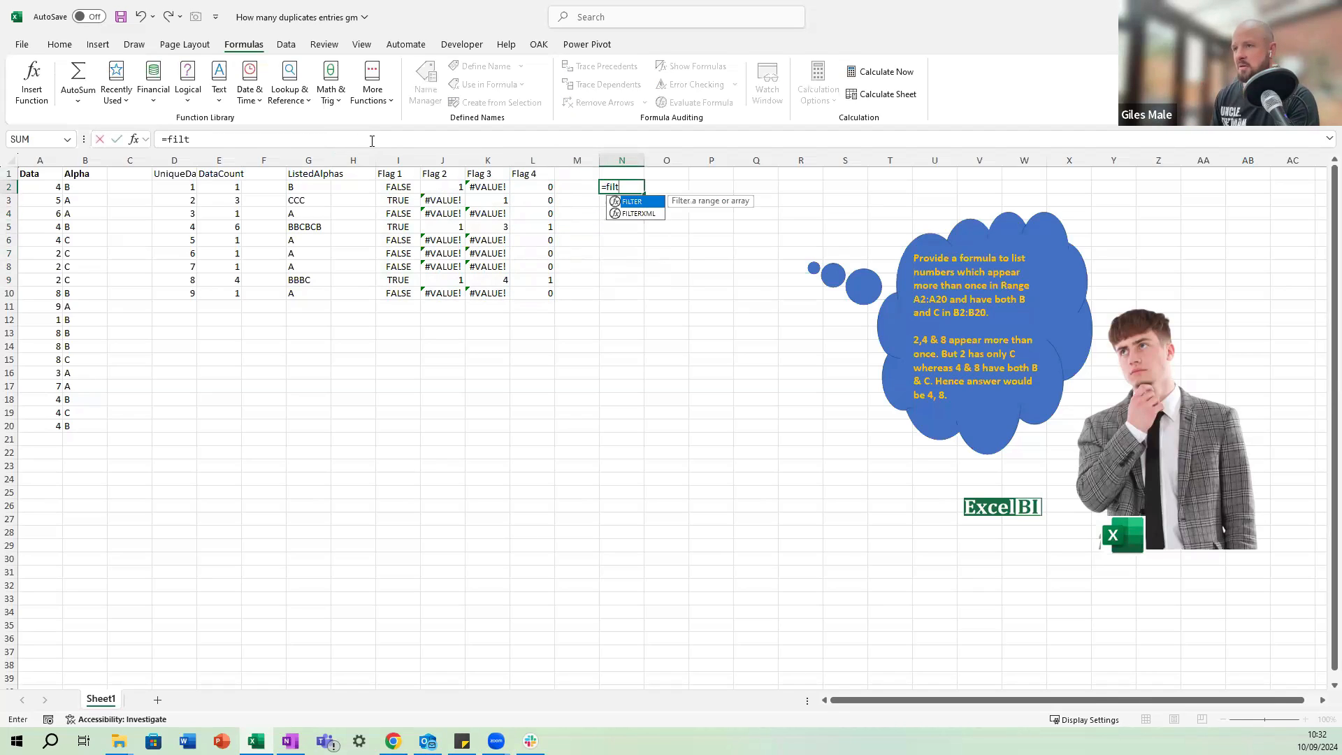
{"action": "key", "text": "Left"}
{"action": "key", "text": "Left"}
{"action": "key", "text": "Left"}
{"action": "key", "text": "Left"}
{"action": "key", "text": "Left"}
{"action": "key", "text": "Left"}
{"action": "key", "text": "Left"}
{"action": "key", "text": "Left"}
{"action": "key", "text": "Left"}
{"action": "key", "text": "Left"}
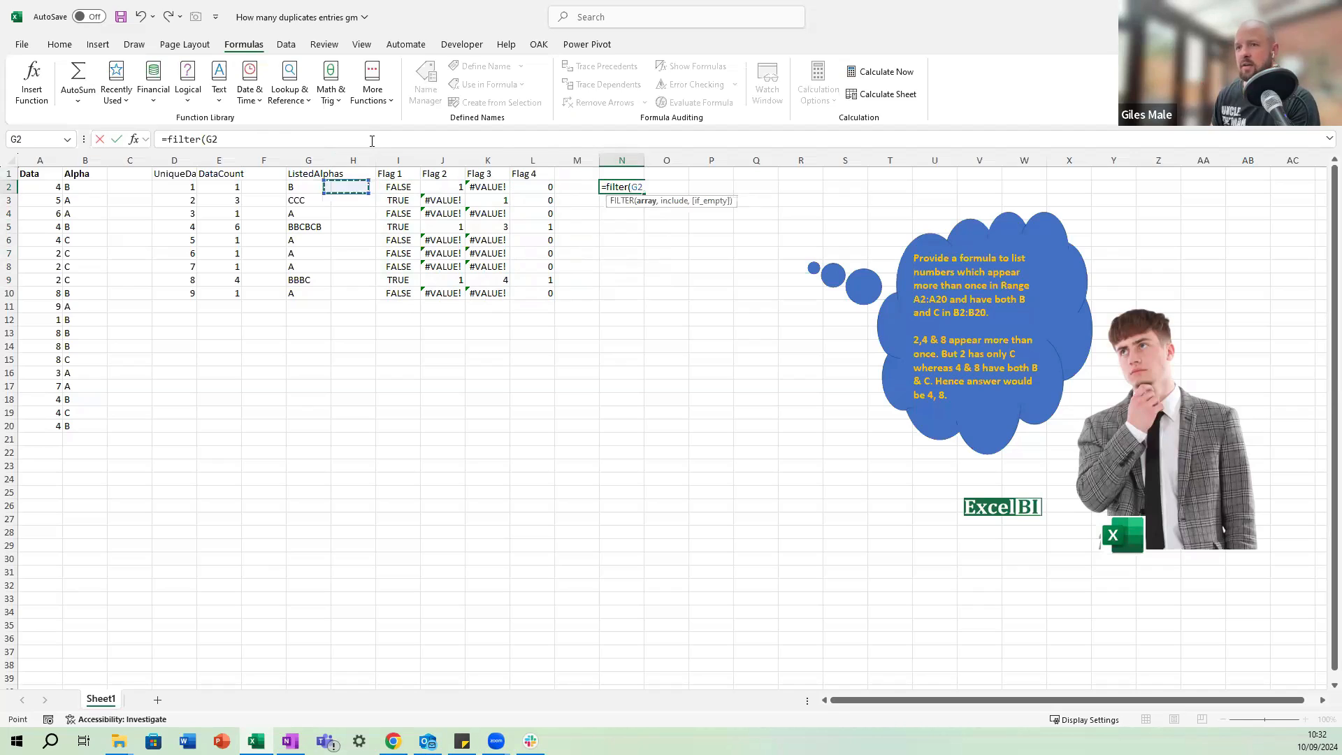
{"action": "type", "text": "#"}
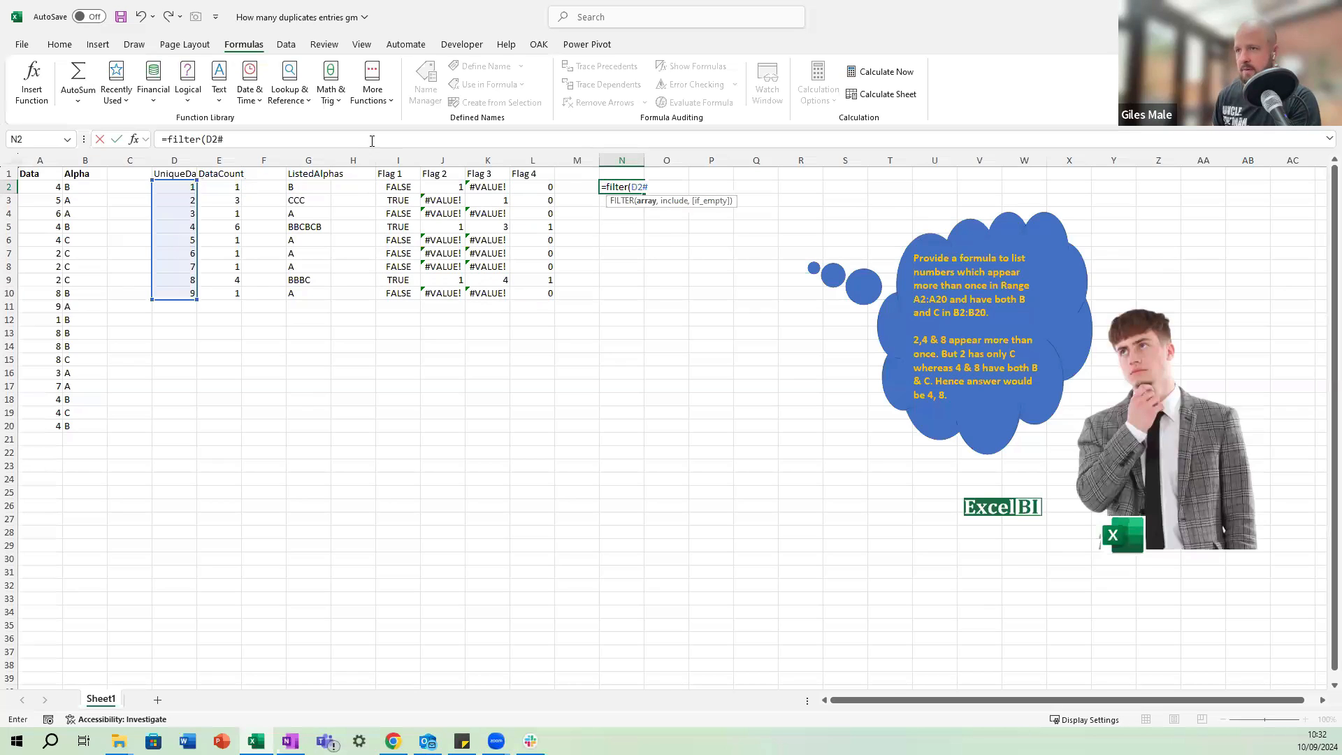
{"action": "key", "text": "Return"}
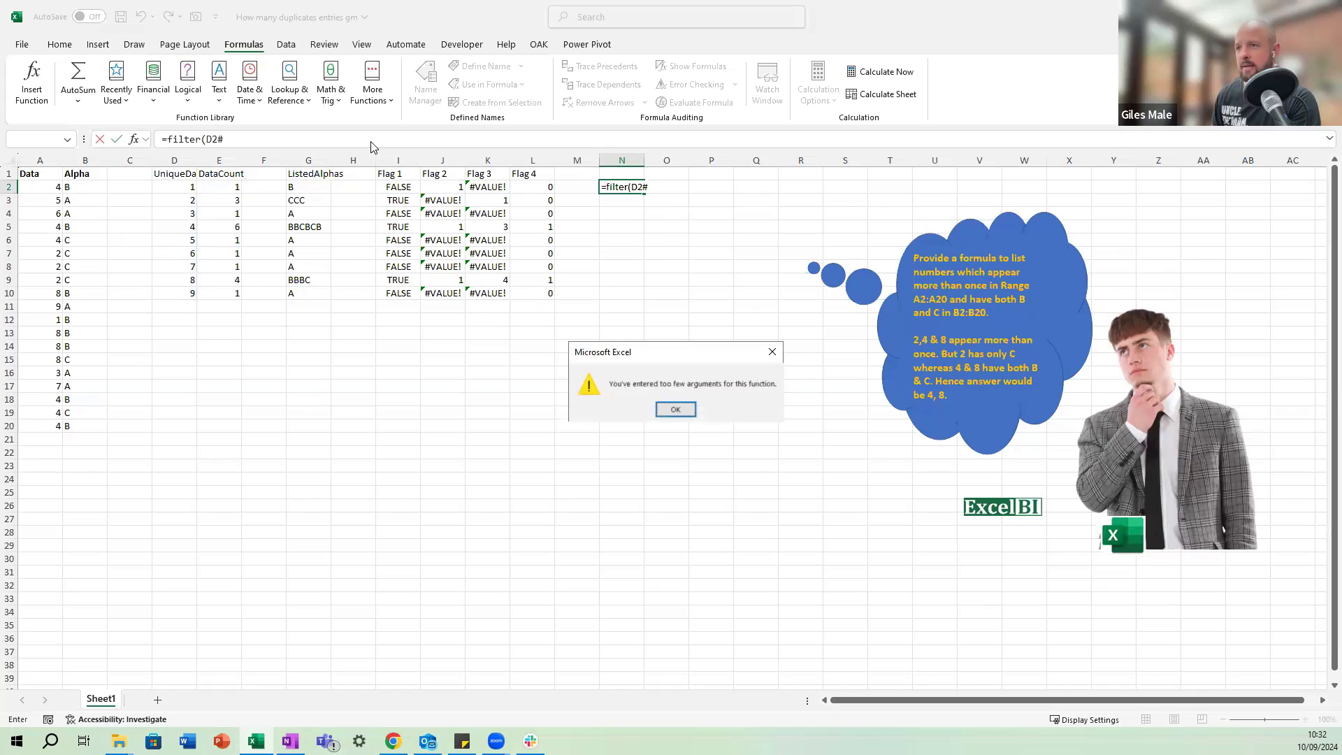
{"action": "key", "text": "Return"}
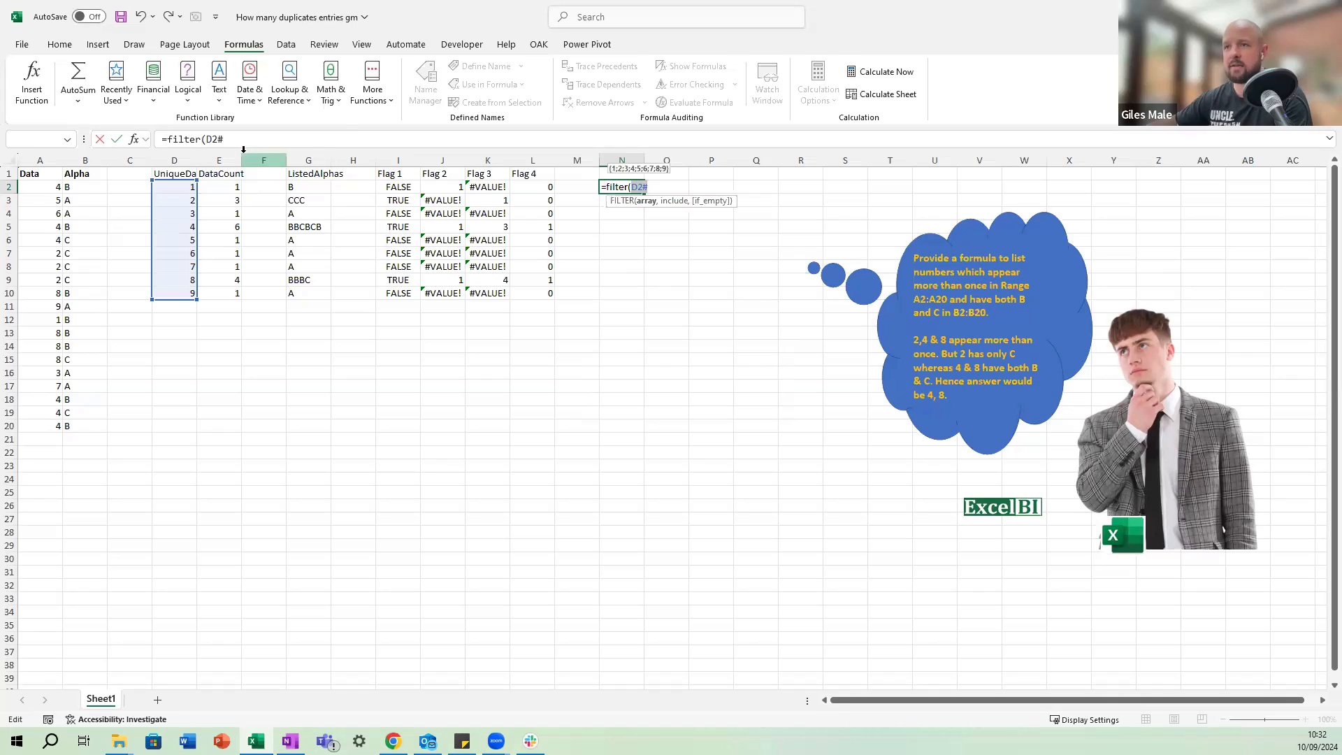
Complete the N2 formula with the Flag 4 condition, making it =FILTER(D2#, L2# = 1).
{"action": "type", "text": ","}
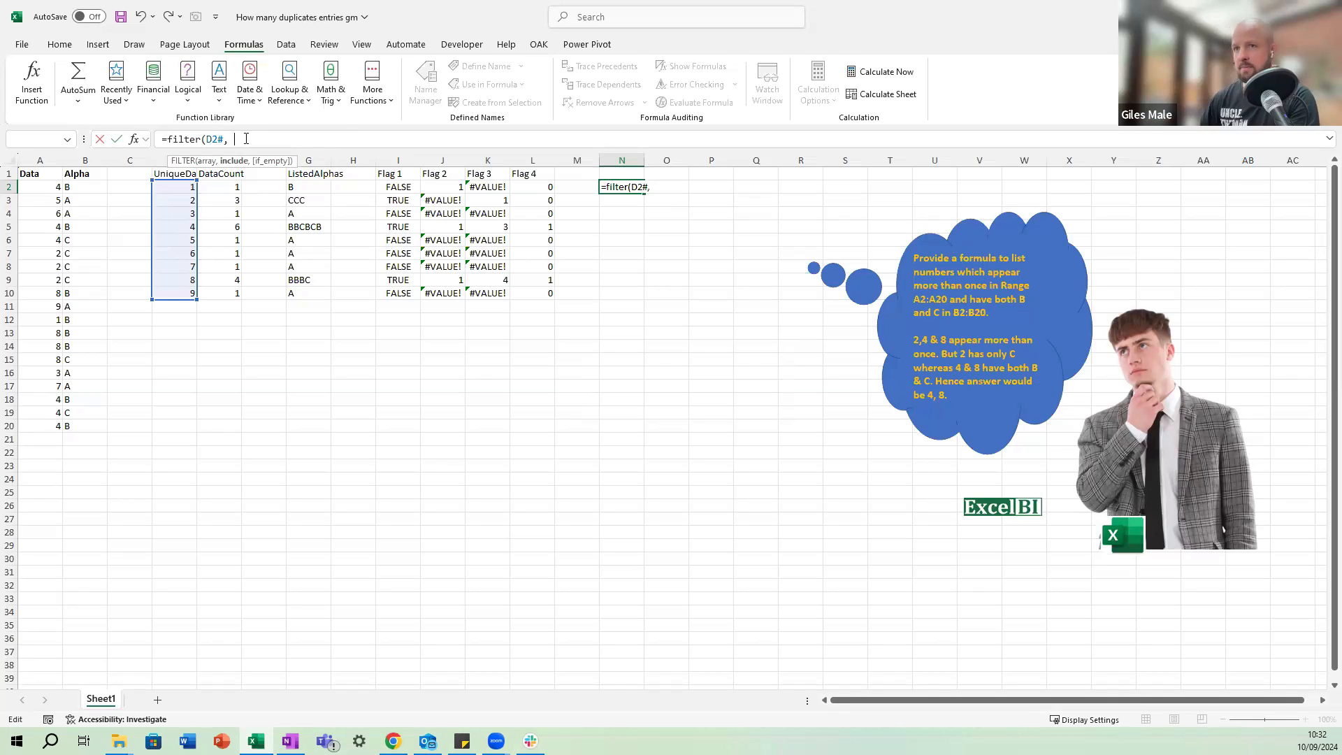
{"action": "left_click", "coordinate": [542, 188]}
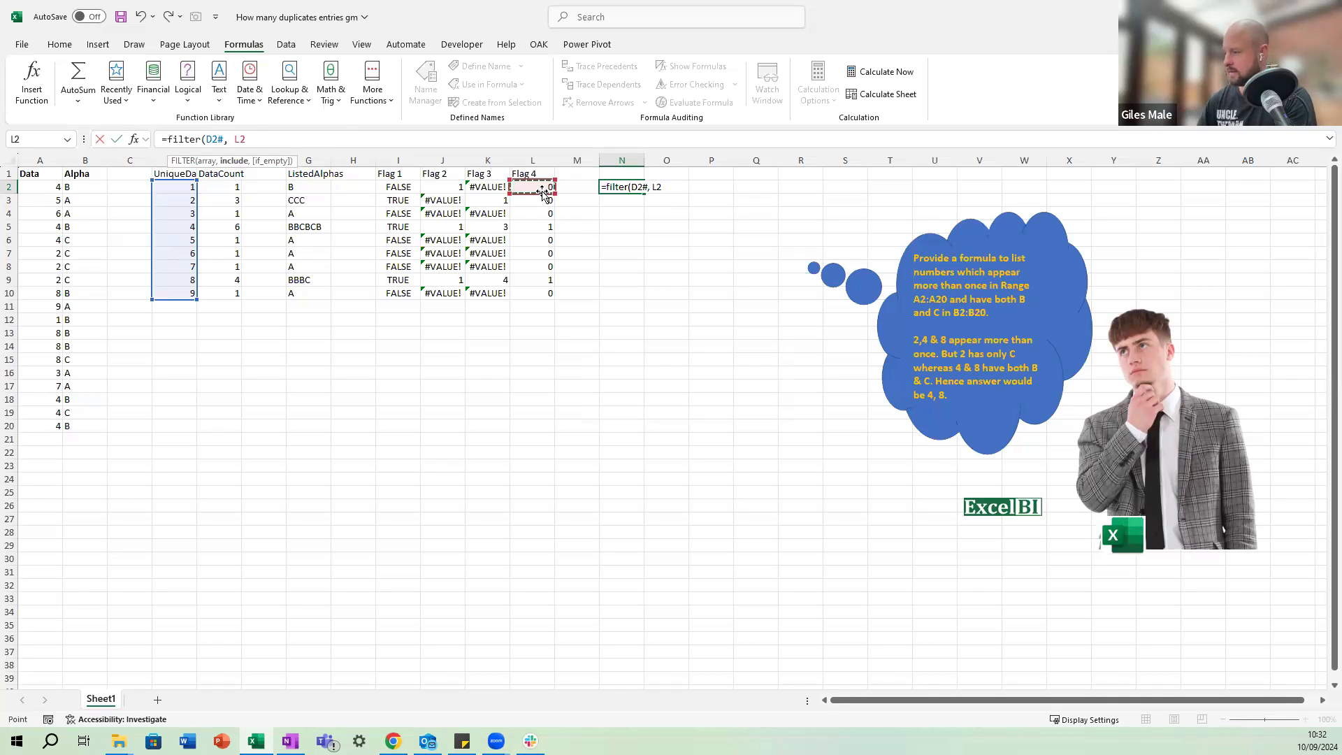
{"action": "type", "text": "="}
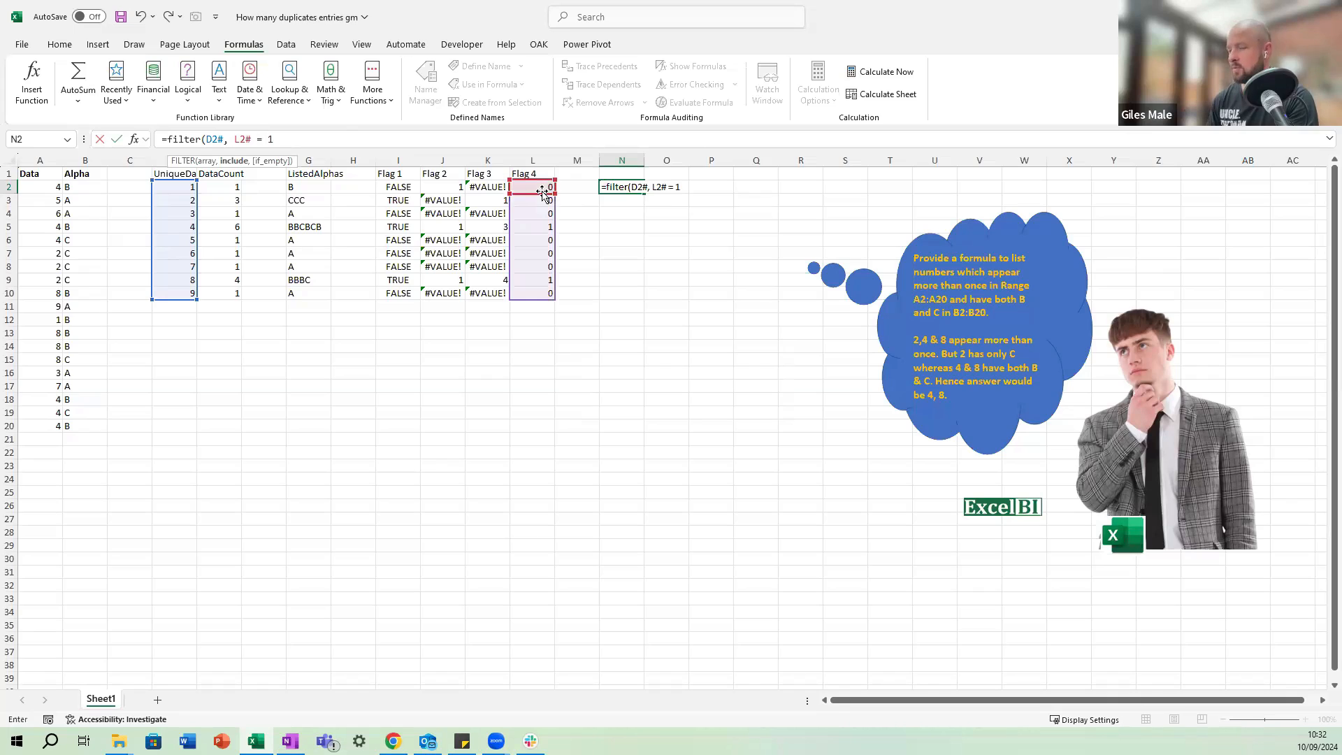
{"action": "type", "text": " 1"}
{"action": "key", "text": "Return"}
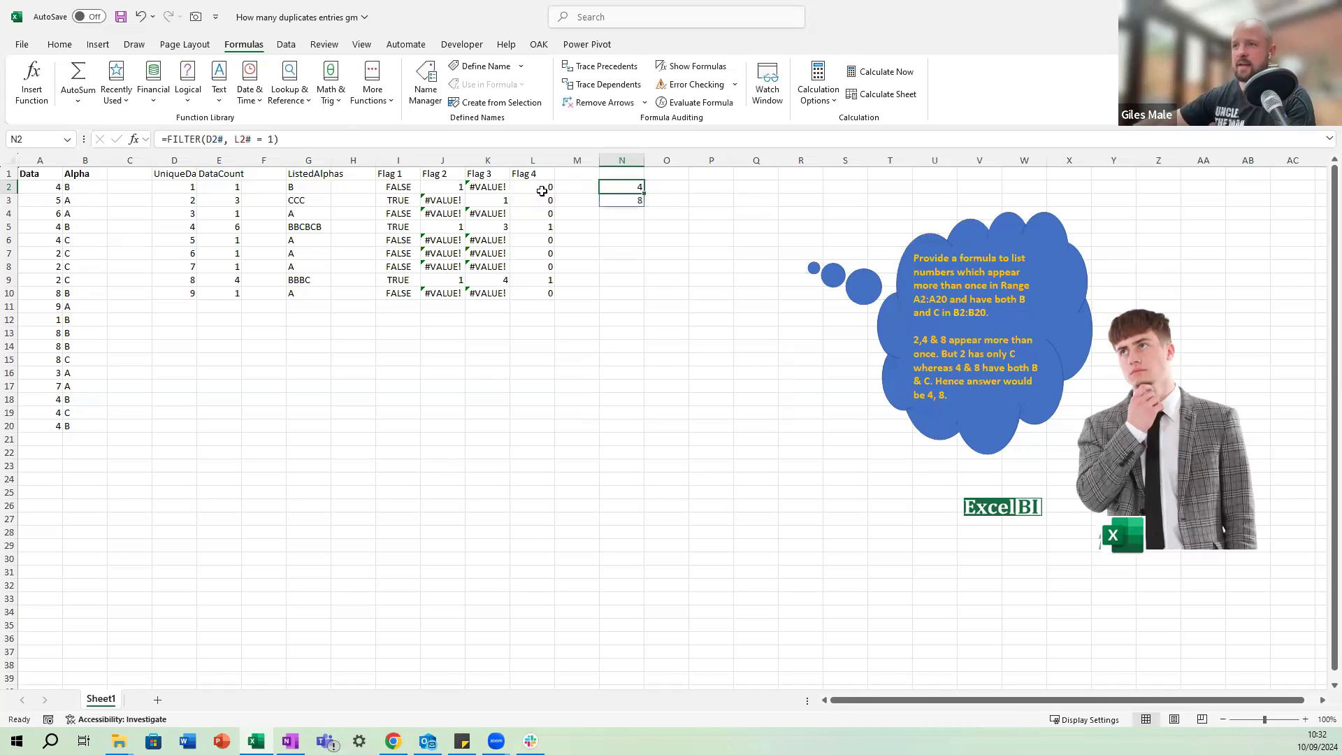
Change the Alpha value in B8 to B to test the filter result.
{"action": "left_click", "coordinate": [86, 266]}
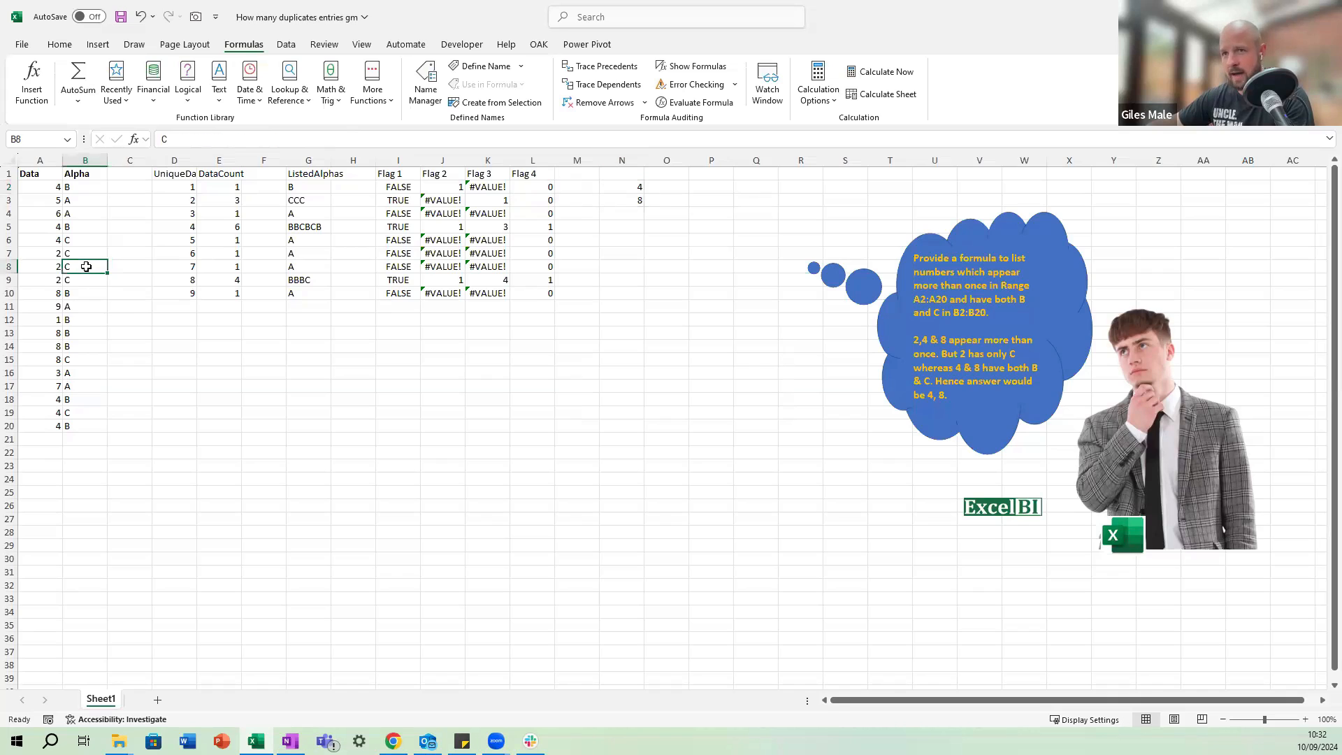
{"action": "type", "text": "B"}
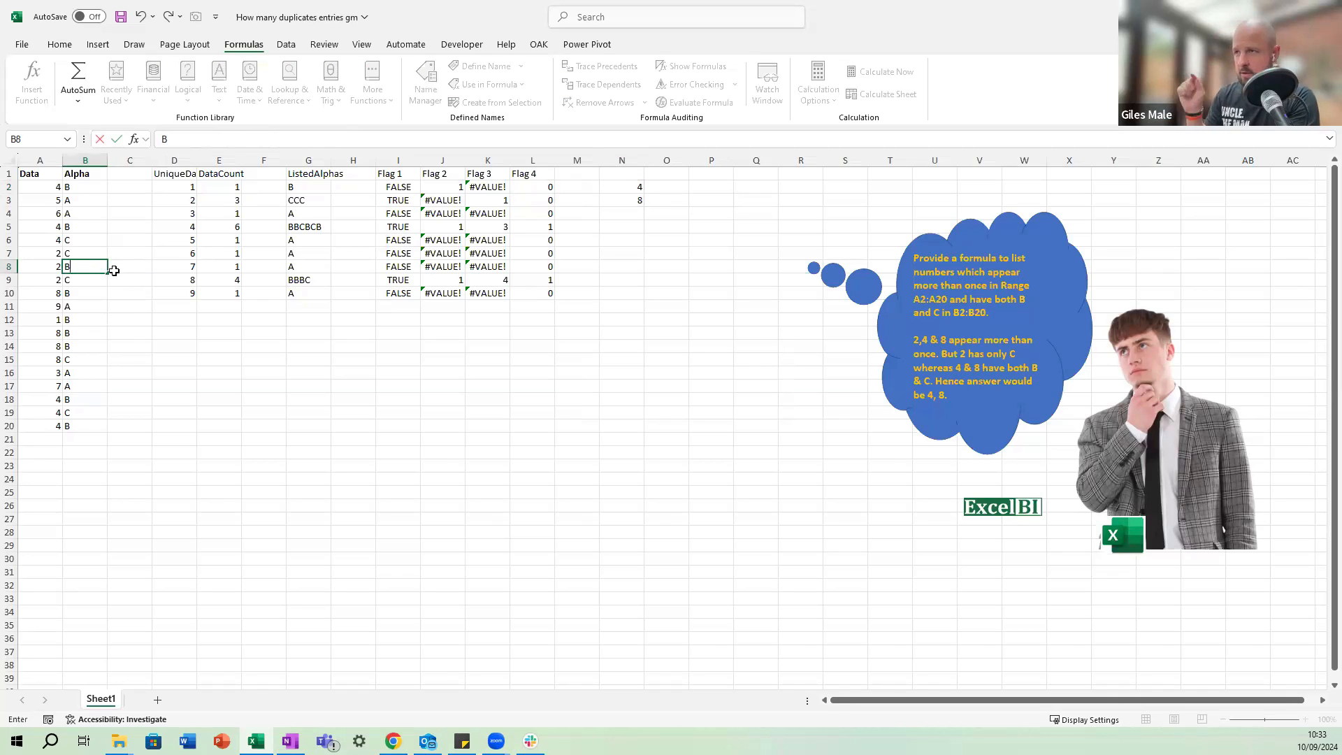
{"action": "key", "text": "ctrl+Return"}
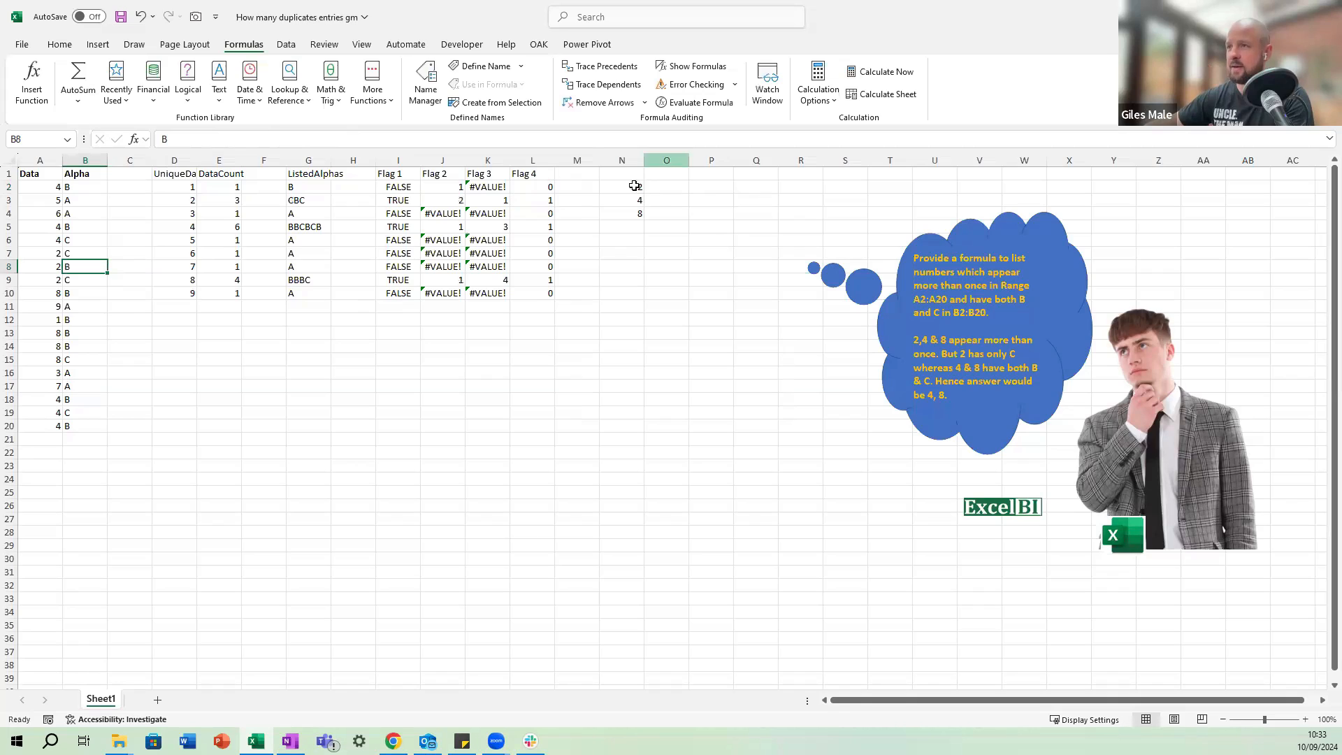
Wrap the N2 formula in TEXTJOIN with a comma-space delimiter, making it =TEXTJOIN(", ", , FILTER(D2#, L2# = 1)).
{"action": "left_click", "coordinate": [634, 186]}
{"action": "key", "text": "F2"}
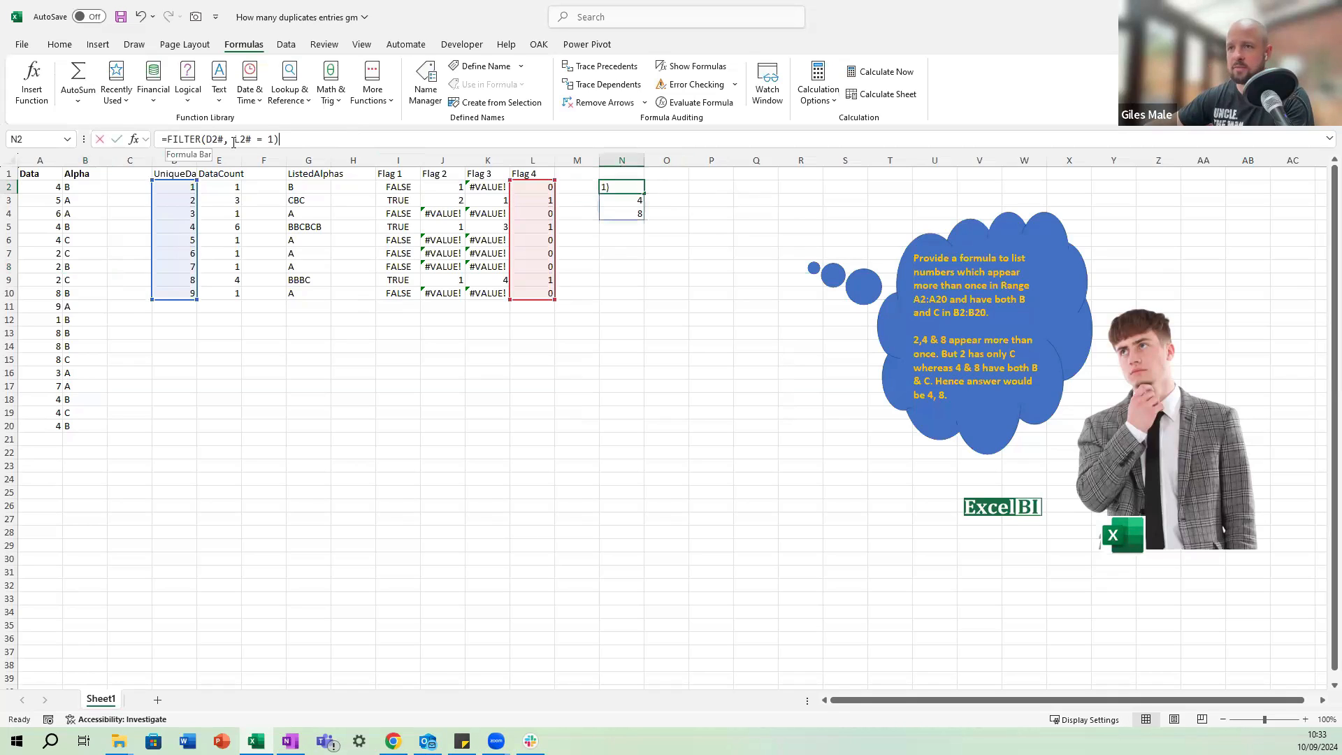
{"action": "key", "text": "Home"}
{"action": "key", "text": "Right"}
{"action": "type", "text": "TEXTJOIN"}
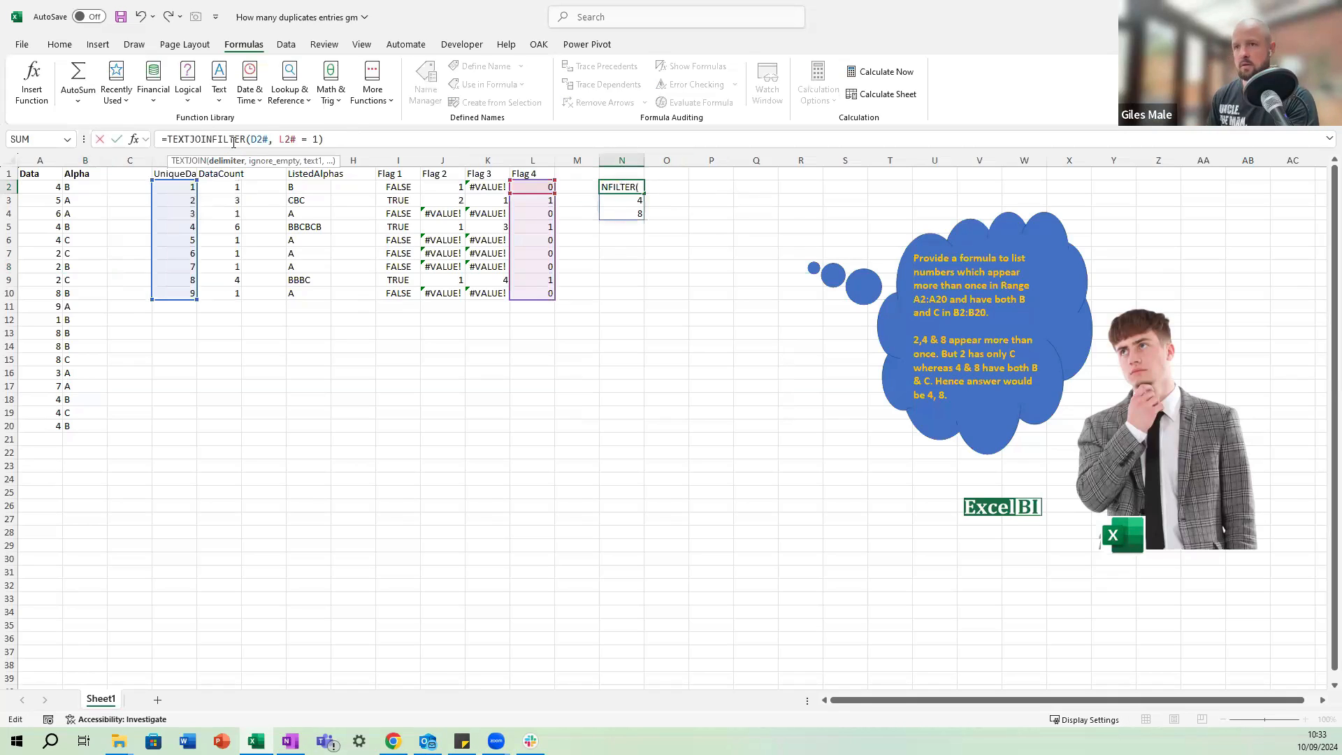
{"action": "type", "text": "("}
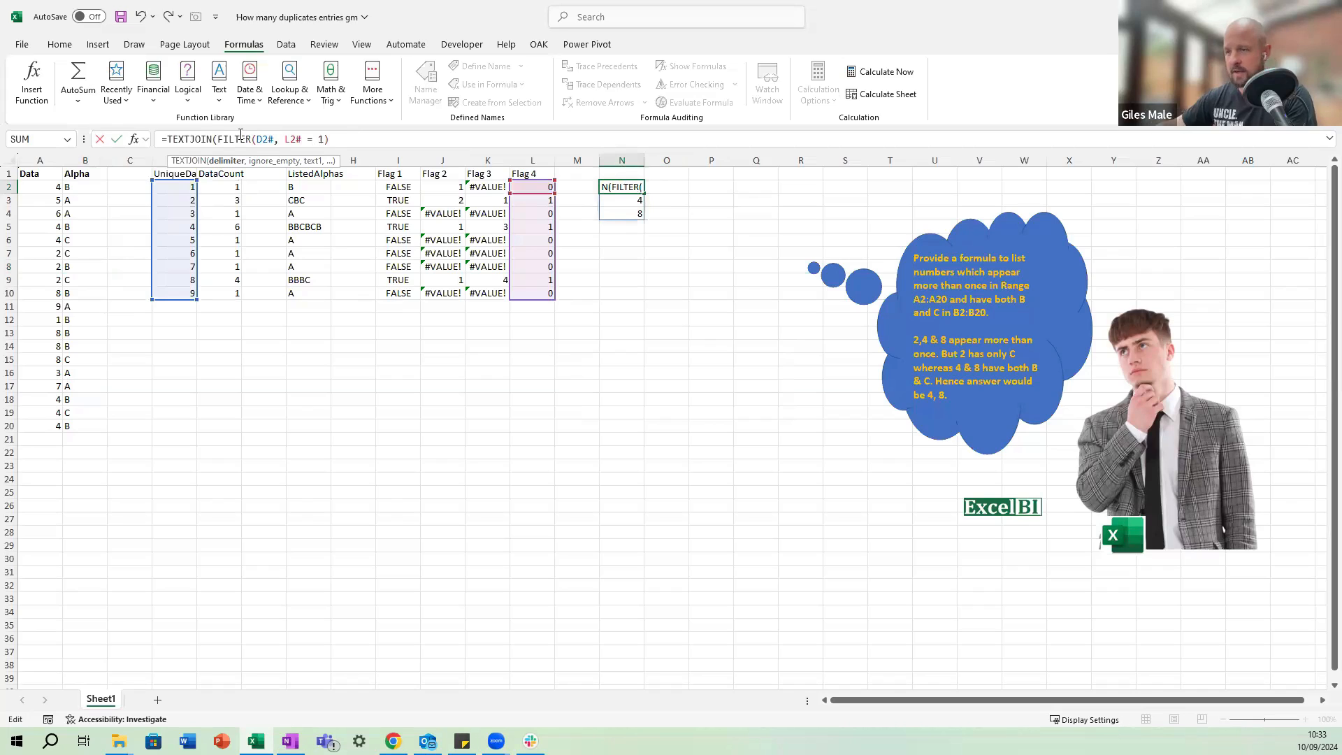
{"action": "type", "text": "\", \""}
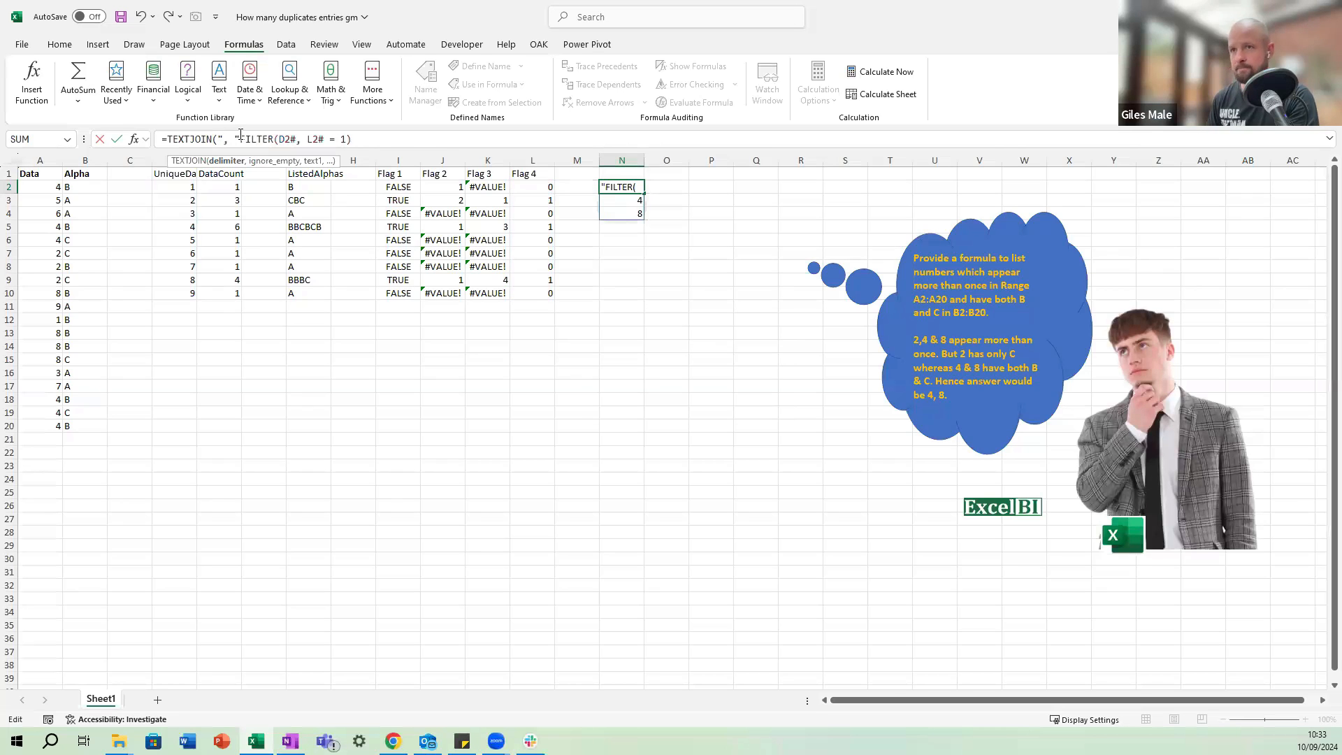
{"action": "type", "text": ", "}
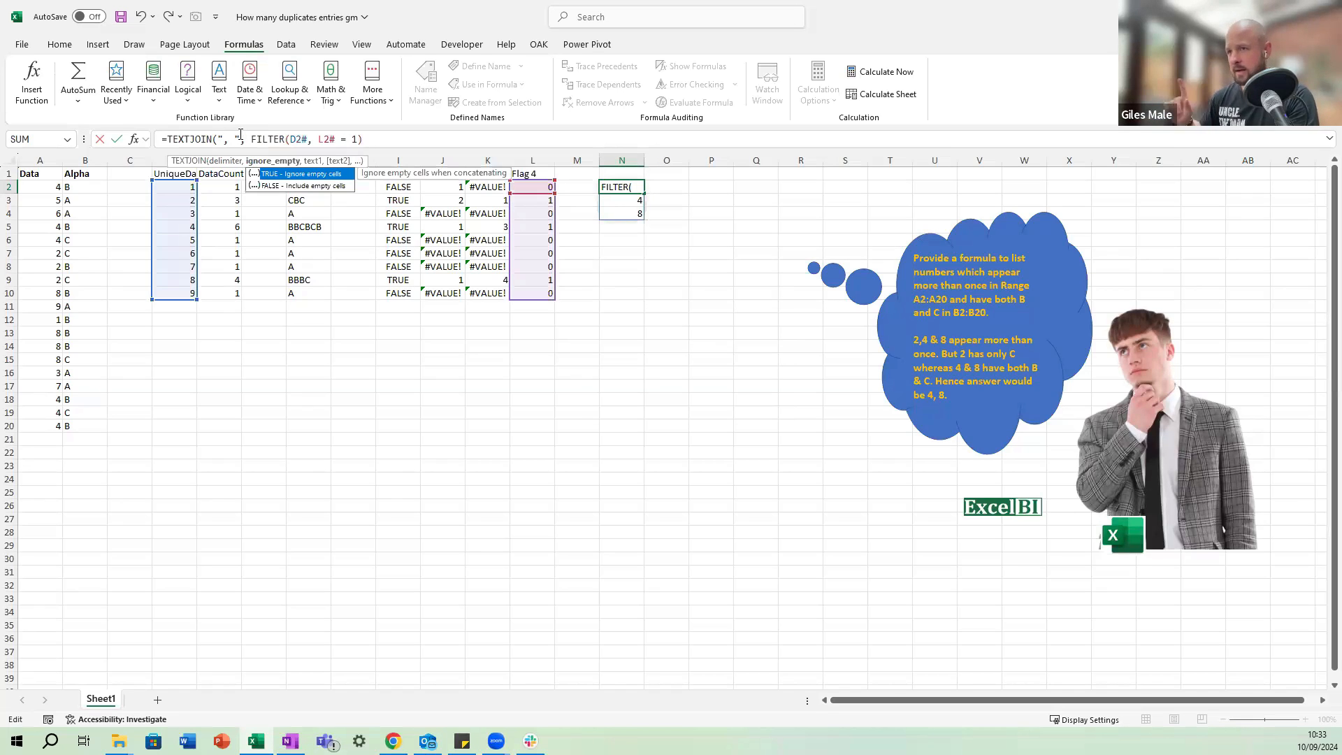
{"action": "type", "text": ","}
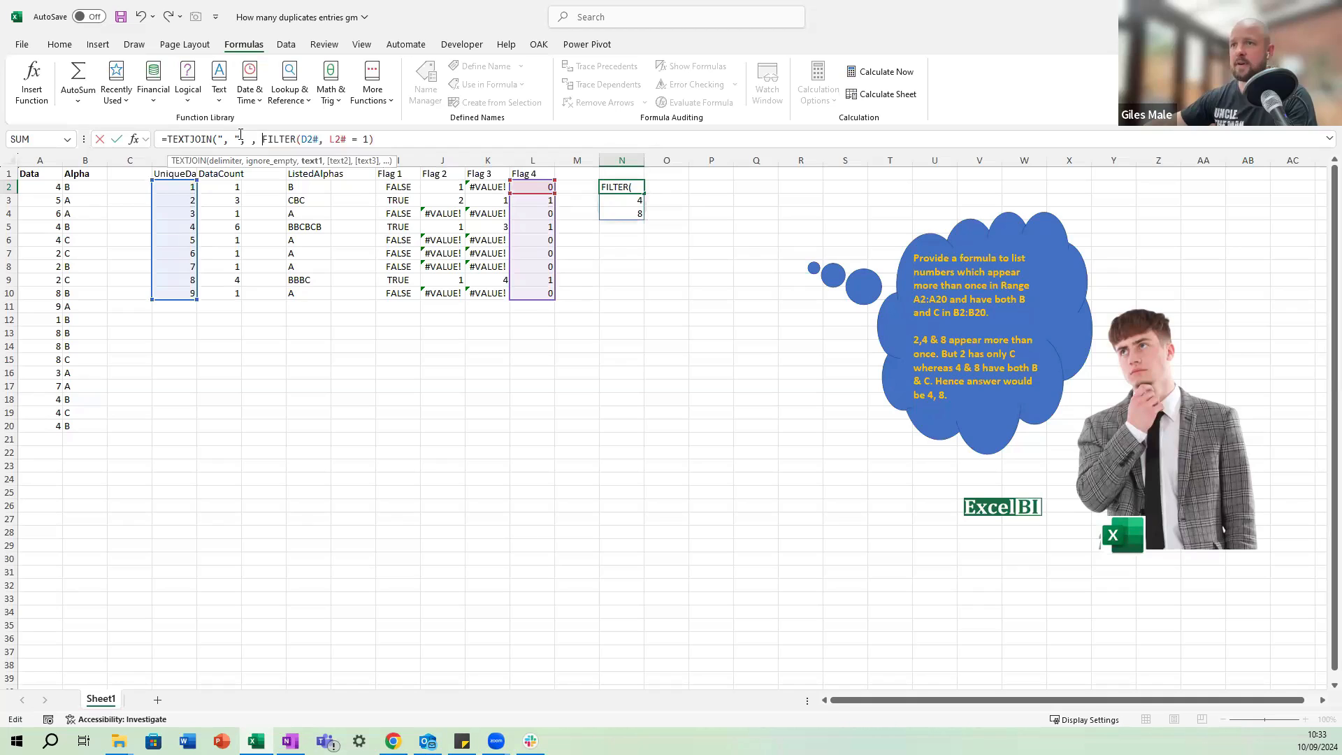
{"action": "left_click", "coordinate": [392, 143]}
{"action": "type", "text": ")"}
{"action": "key", "text": "ctrl+Return"}
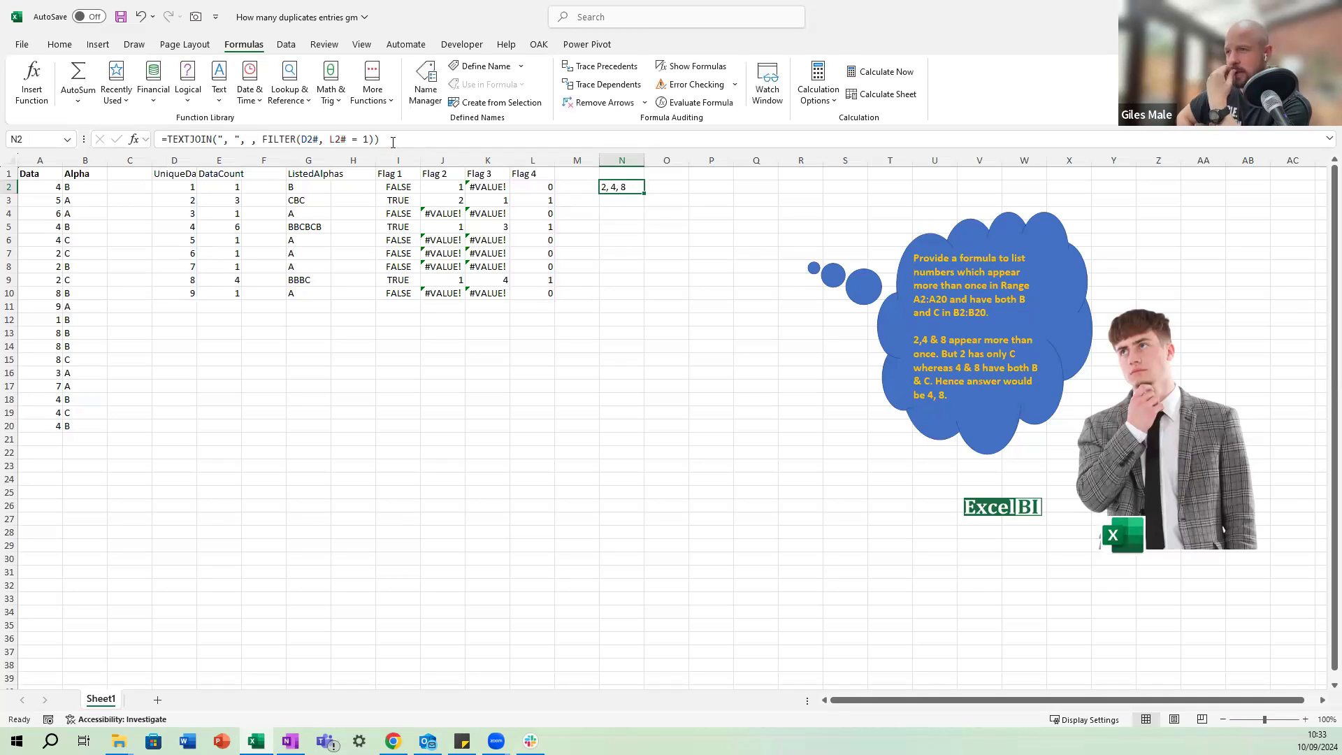
Restore the Alpha value in B8 to C by copying B7 into it.
{"action": "left_click", "coordinate": [68, 252]}
{"action": "key", "text": "ctrl+c"}
{"action": "left_click", "coordinate": [87, 270]}
{"action": "key", "text": "ctrl+v"}
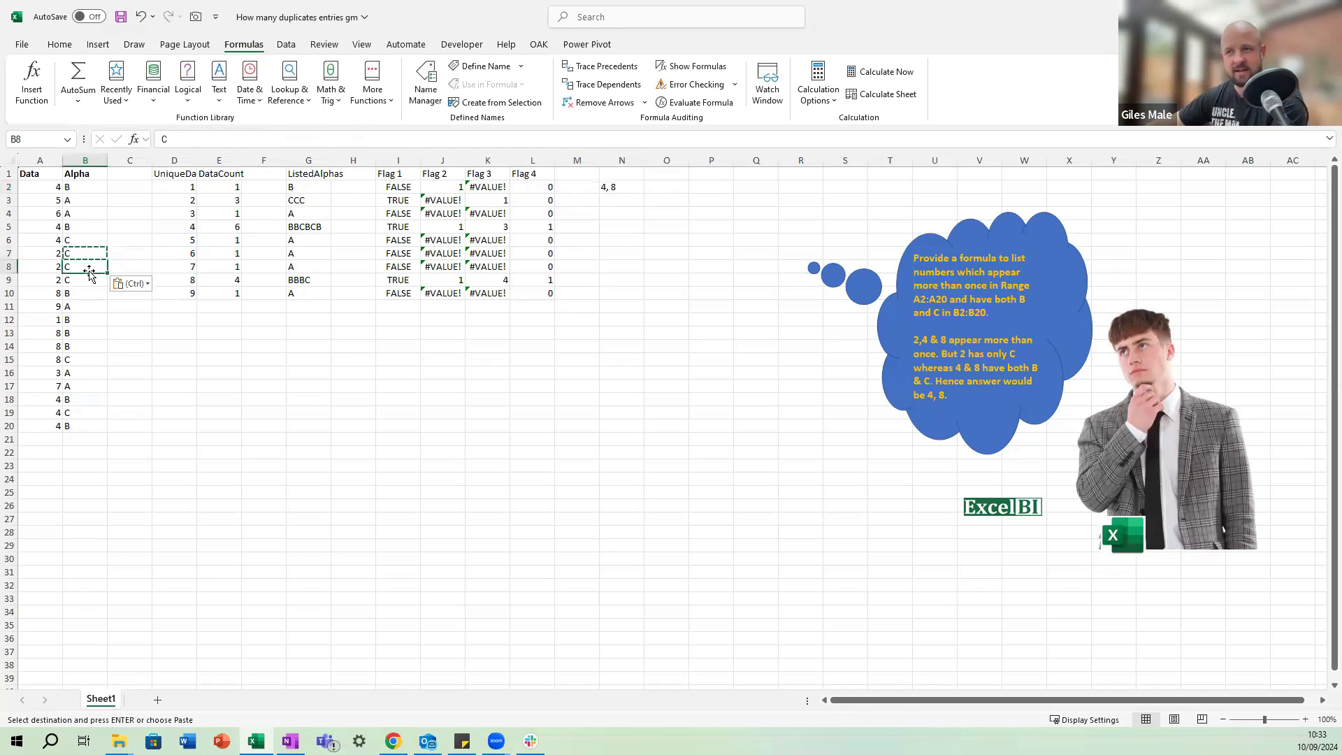
{"action": "key", "text": "Escape"}
Look across the helper columns and examine the DataCount and ListedAlphas formulas in row 2.
{"action": "key", "text": "ctrl+Right"}
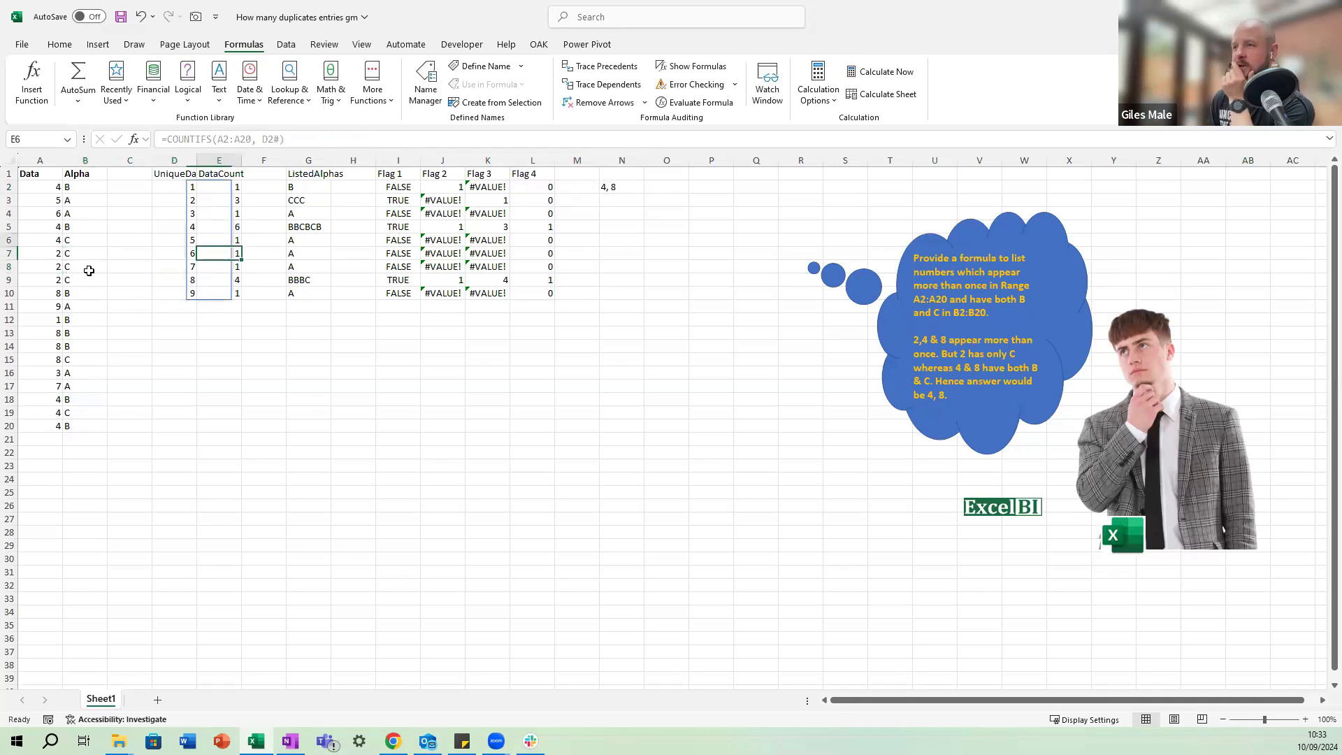
{"action": "key", "text": "ctrl+Right"}
{"action": "key", "text": "ctrl+Right"}
{"action": "key", "text": "ctrl+Right"}
{"action": "key", "text": "Right"}
{"action": "key", "text": "ctrl+Up"}
{"action": "key", "text": "Right"}
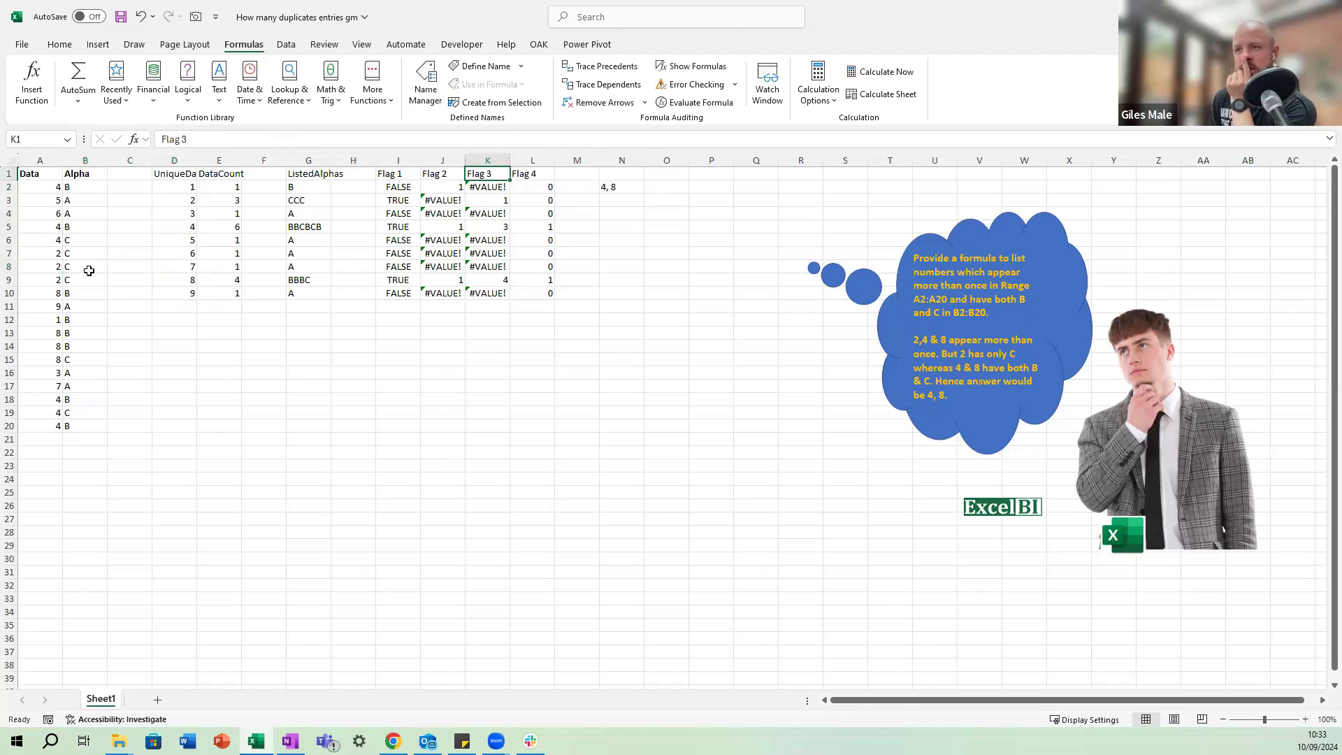
{"action": "key", "text": "Left"}
{"action": "key", "text": "Left"}
{"action": "key", "text": "Left"}
{"action": "key", "text": "Left"}
{"action": "key", "text": "Left"}
{"action": "key", "text": "Left"}
{"action": "key", "text": "Left"}
{"action": "key", "text": "Down"}
{"action": "key", "text": "Right"}
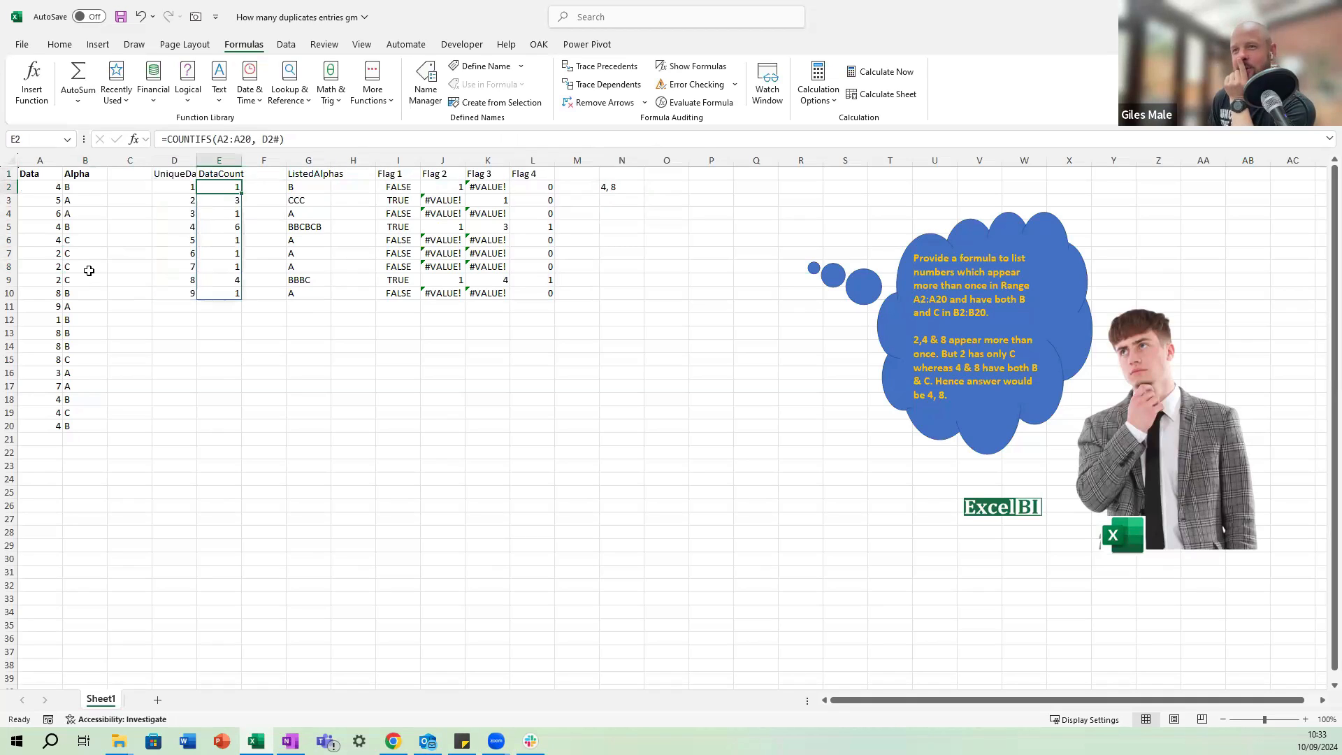
{"action": "key", "text": "Right"}
{"action": "key", "text": "Right"}
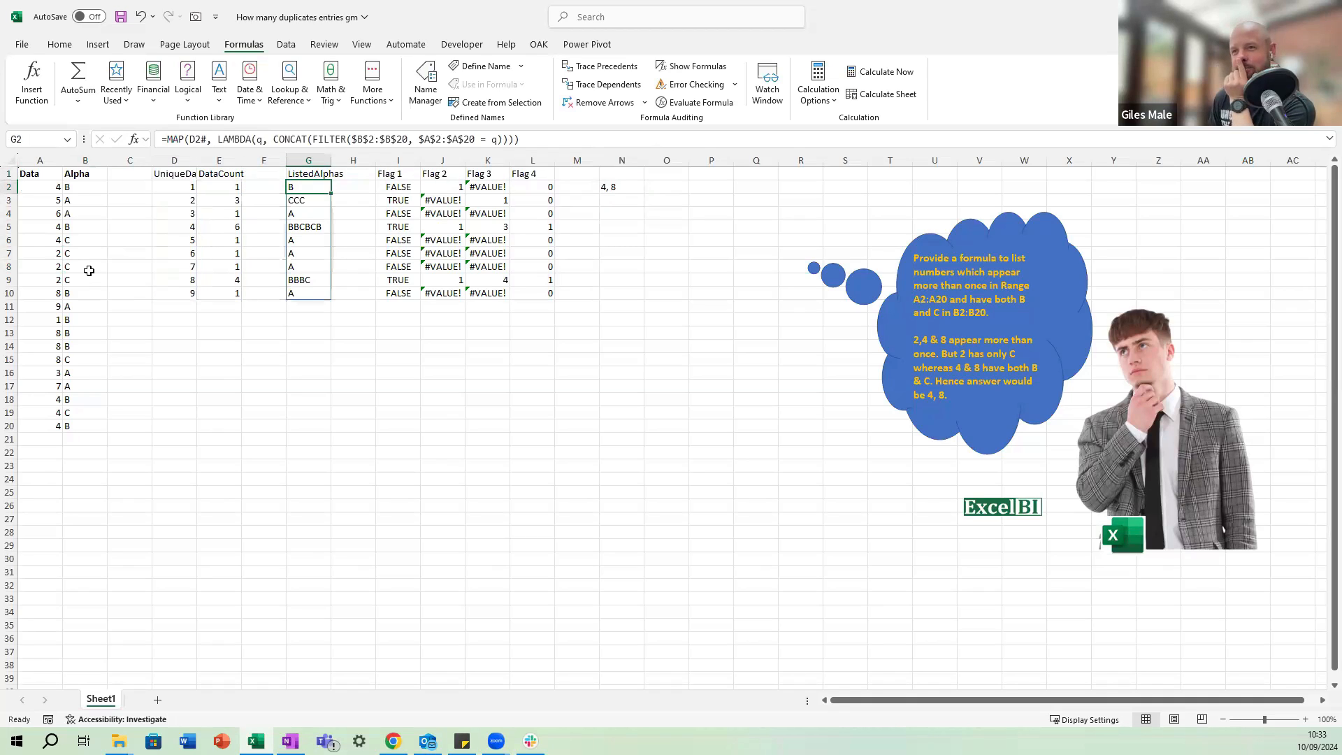
Delete the empty column F between DataCount and ListedAlphas.
{"action": "key", "text": "Left"}
{"action": "key", "text": "Up"}
{"action": "key", "text": "ctrl+space"}
{"action": "key", "text": "ctrl+minus"}
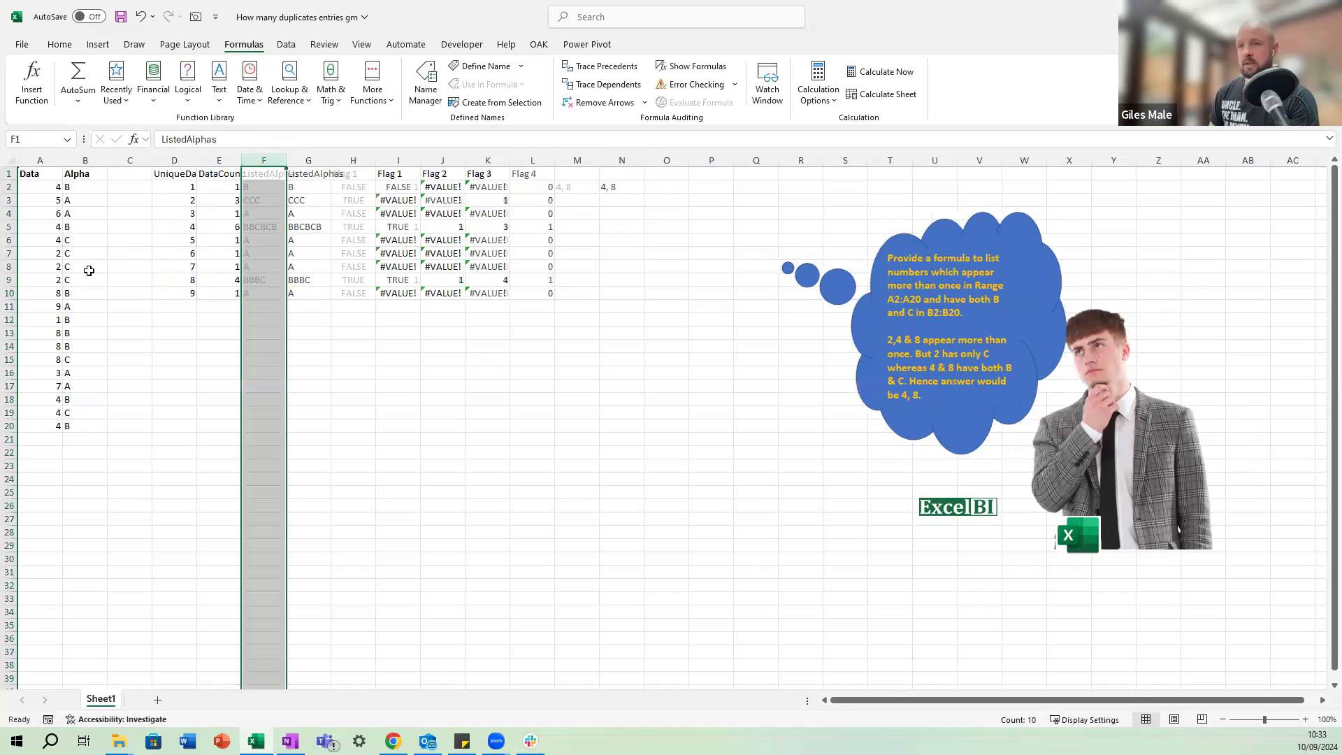
Review row 2 from the Data and Alpha source columns through the UniqueData, DataCount and ListedAlphas formulas.
{"action": "key", "text": "Down"}
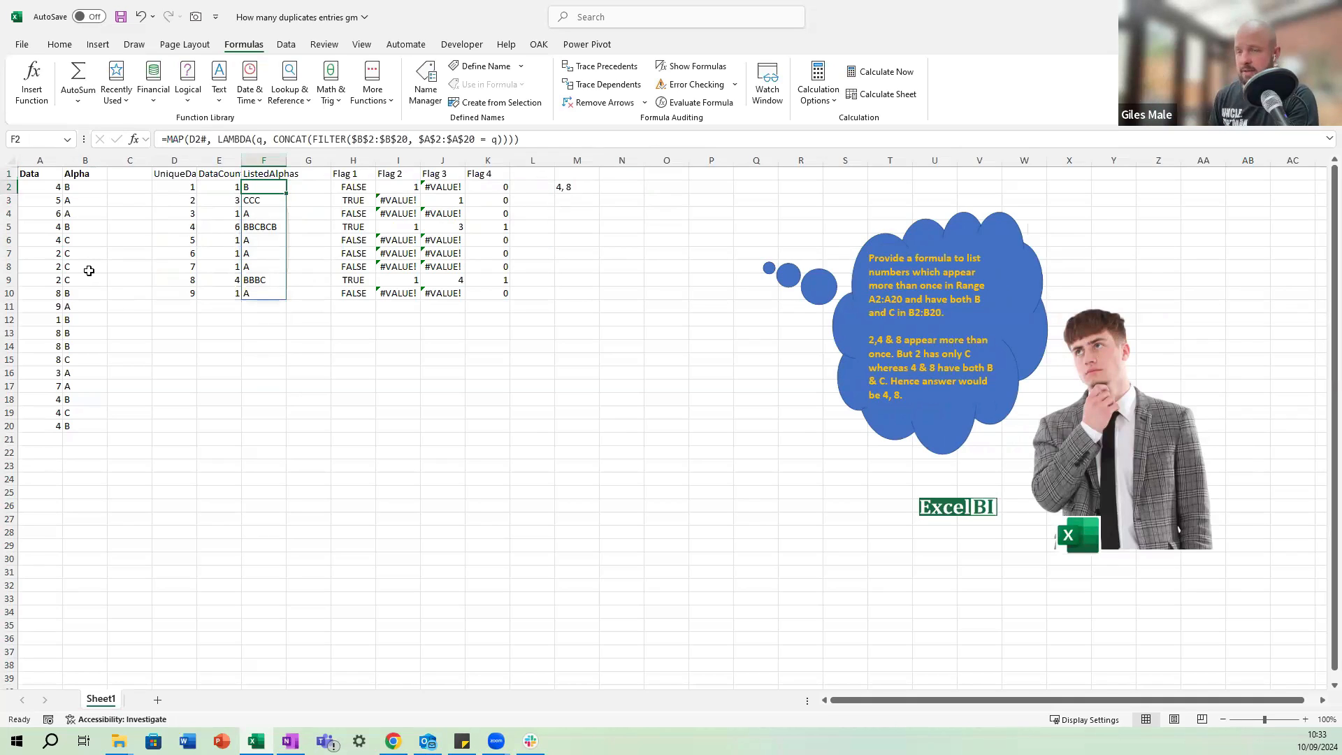
{"action": "key", "text": "Left"}
{"action": "key", "text": "Left"}
{"action": "key", "text": "Up"}
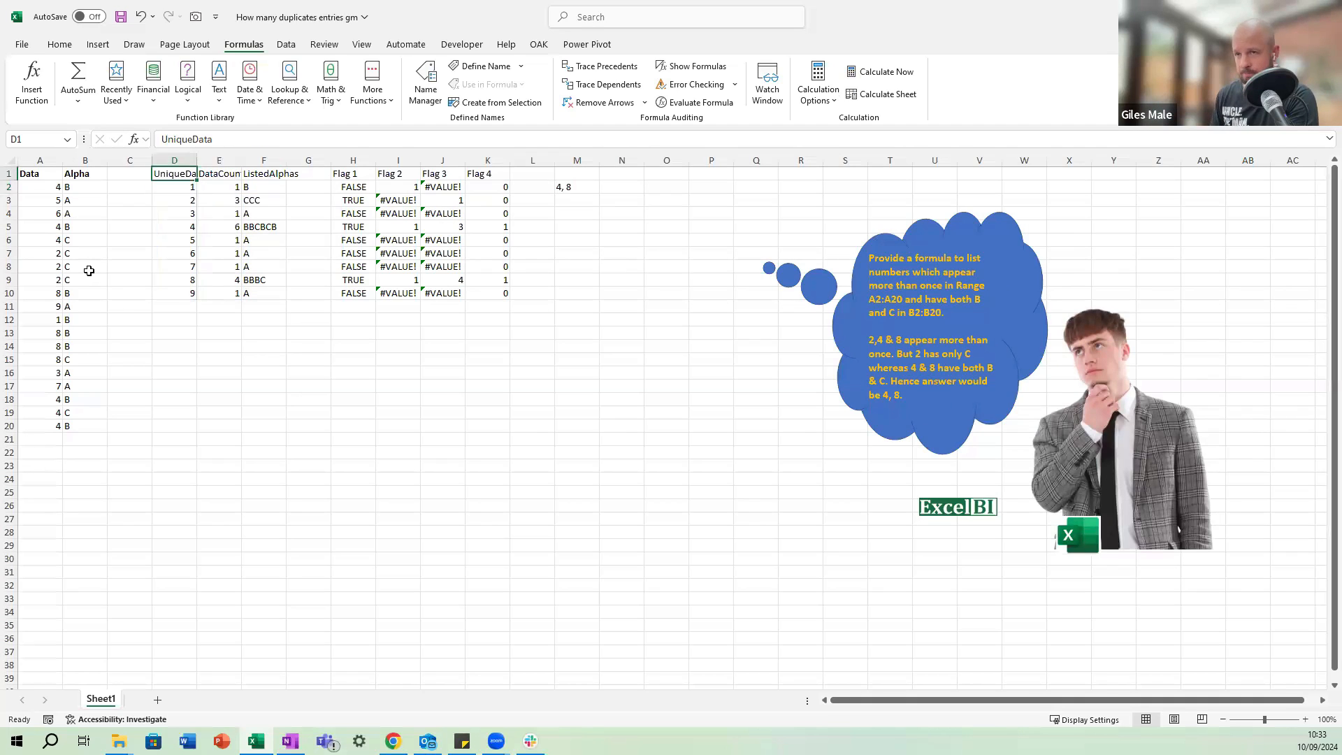
{"action": "key", "text": "Down"}
{"action": "key", "text": "Left"}
{"action": "key", "text": "Left"}
{"action": "key", "text": "Left"}
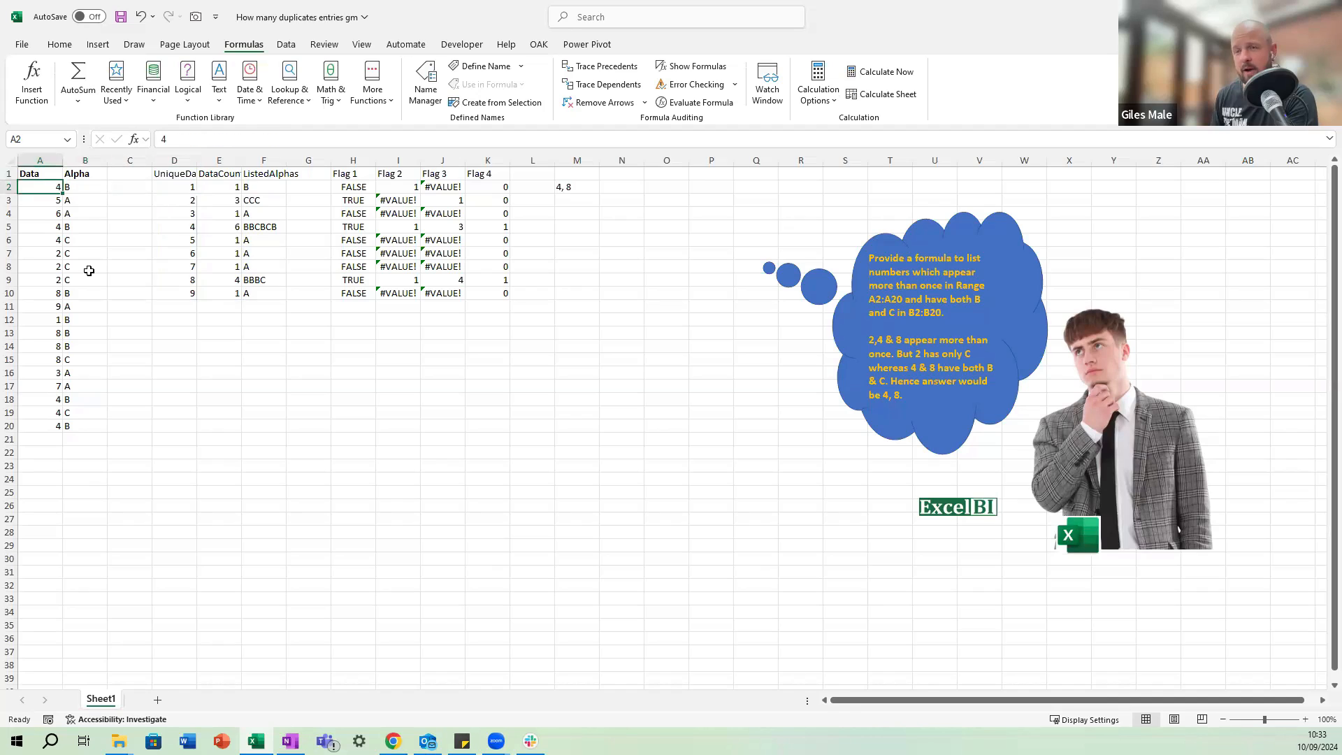
{"action": "key", "text": "Right"}
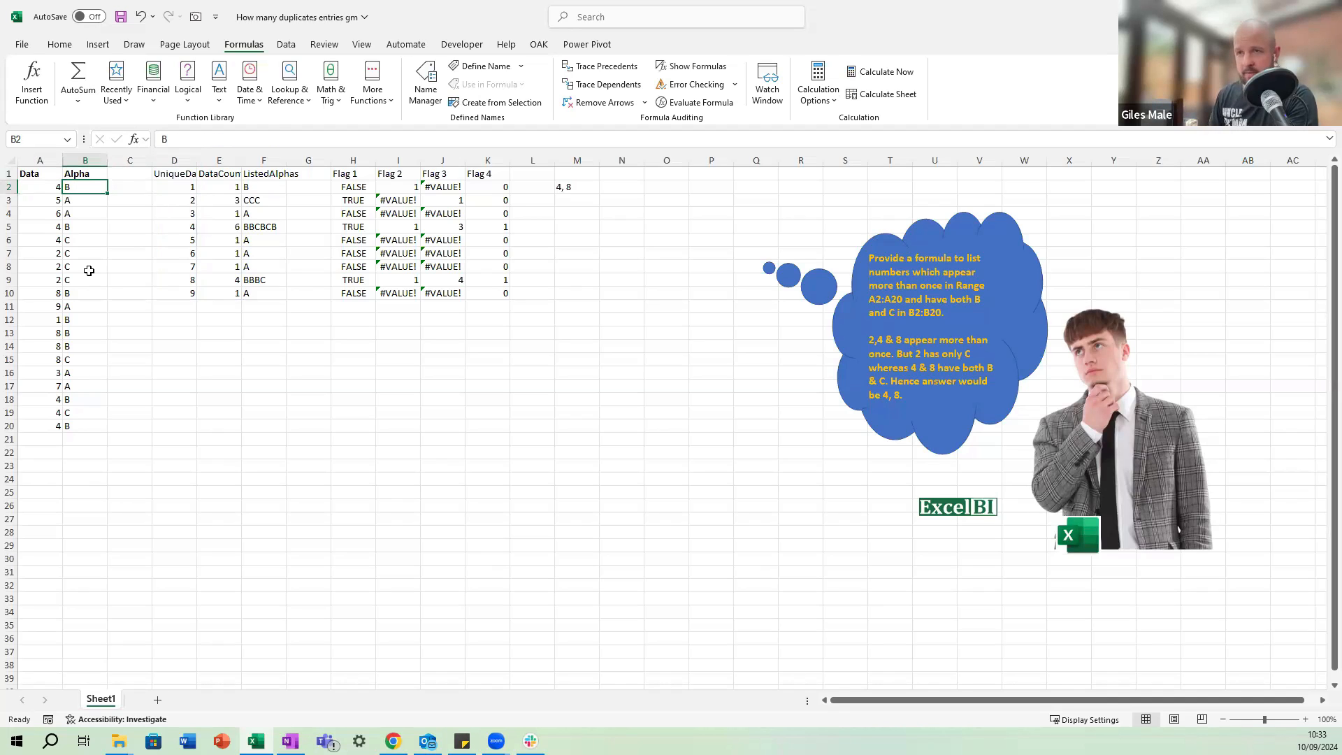
{"action": "key", "text": "Right"}
{"action": "key", "text": "Right"}
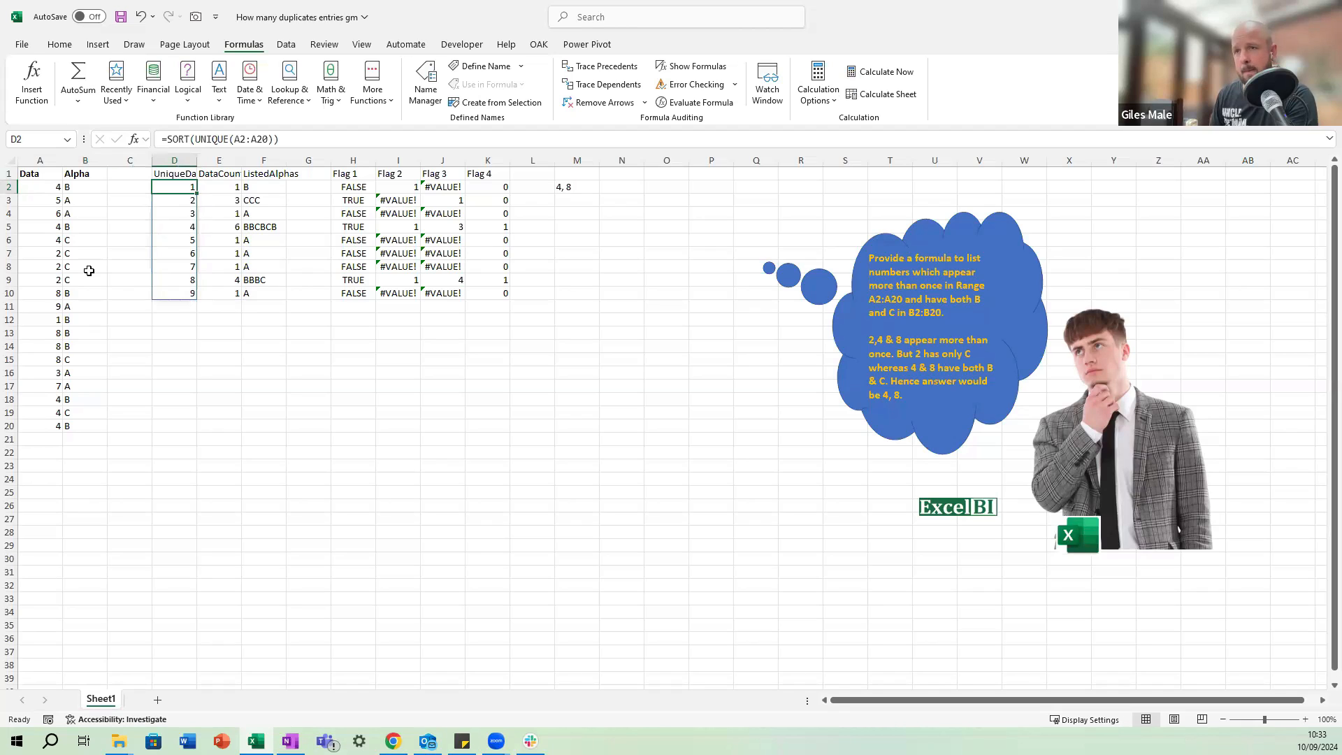
{"action": "key", "text": "Right"}
{"action": "key", "text": "Right"}
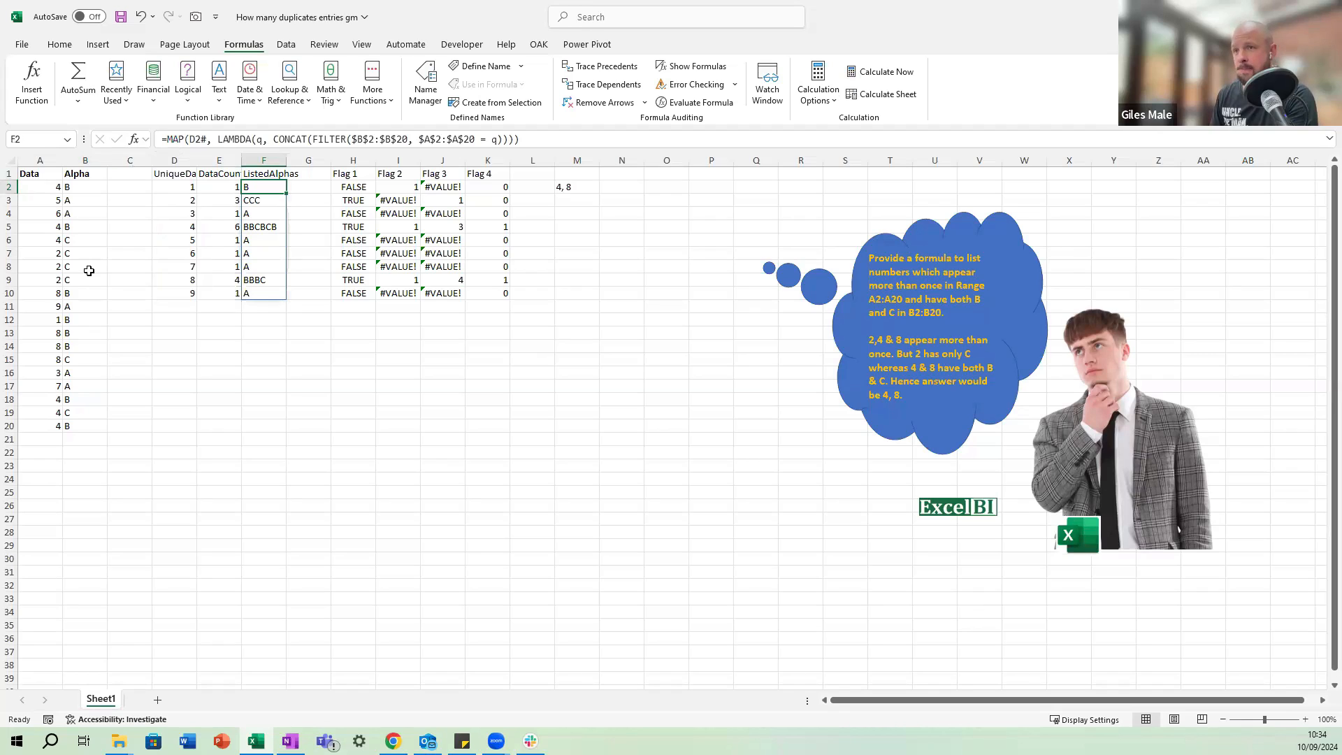
Review the row 2 formulas of the Flag 1 to Flag 4 columns, moving on towards the joined result.
{"action": "key", "text": "Right"}
{"action": "key", "text": "Right"}
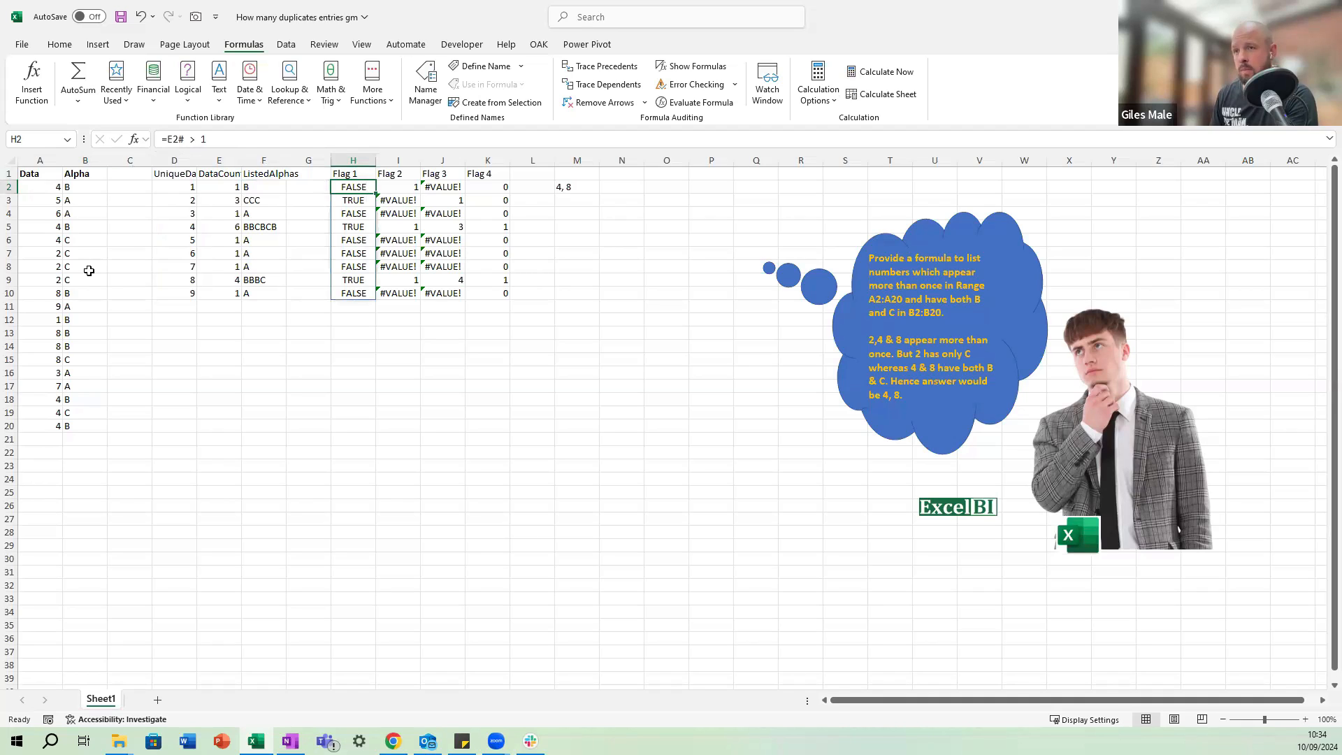
{"action": "key", "text": "Right"}
{"action": "key", "text": "Right"}
{"action": "key", "text": "Right"}
{"action": "key", "text": "Left"}
{"action": "key", "text": "Left"}
{"action": "key", "text": "Left"}
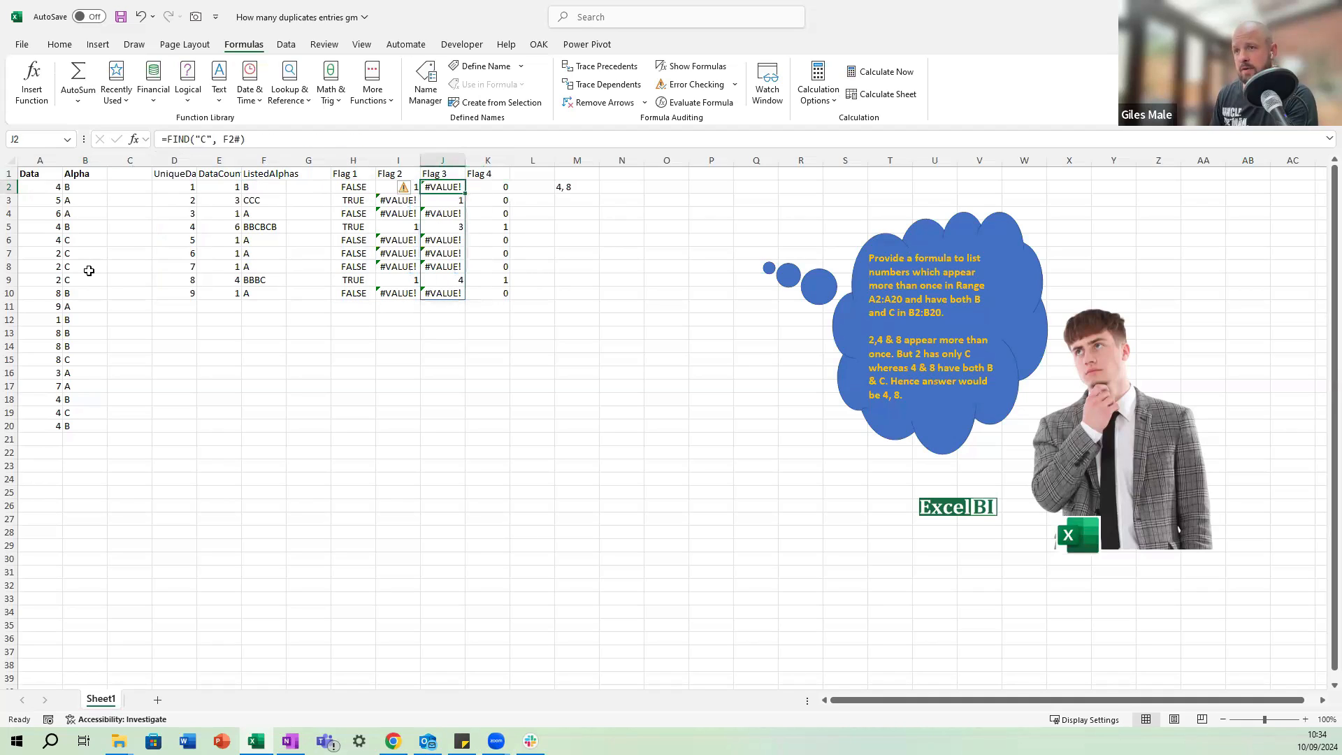
{"action": "key", "text": "Right"}
{"action": "key", "text": "Right"}
{"action": "key", "text": "Right"}
{"action": "key", "text": "Right"}
{"action": "key", "text": "Right"}
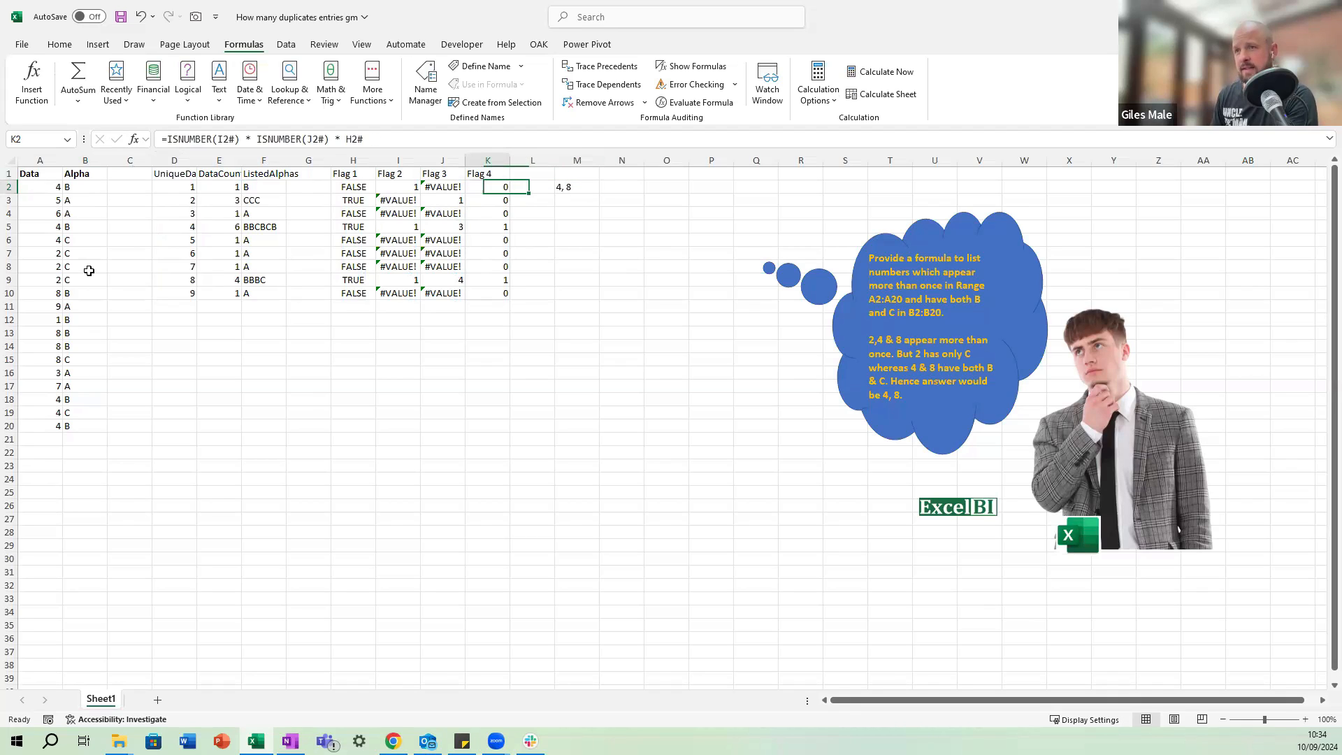
Review the row 2 flag formulas again and inspect the ranges referenced by the TEXTJOIN and FILTER formula in M2.
{"action": "key", "text": "Left"}
{"action": "key", "text": "Right"}
{"action": "key", "text": "Right"}
{"action": "key", "text": "Right"}
{"action": "key", "text": "Left"}
{"action": "key", "text": "Left"}
{"action": "key", "text": "Left"}
{"action": "key", "text": "Left"}
{"action": "key", "text": "Left"}
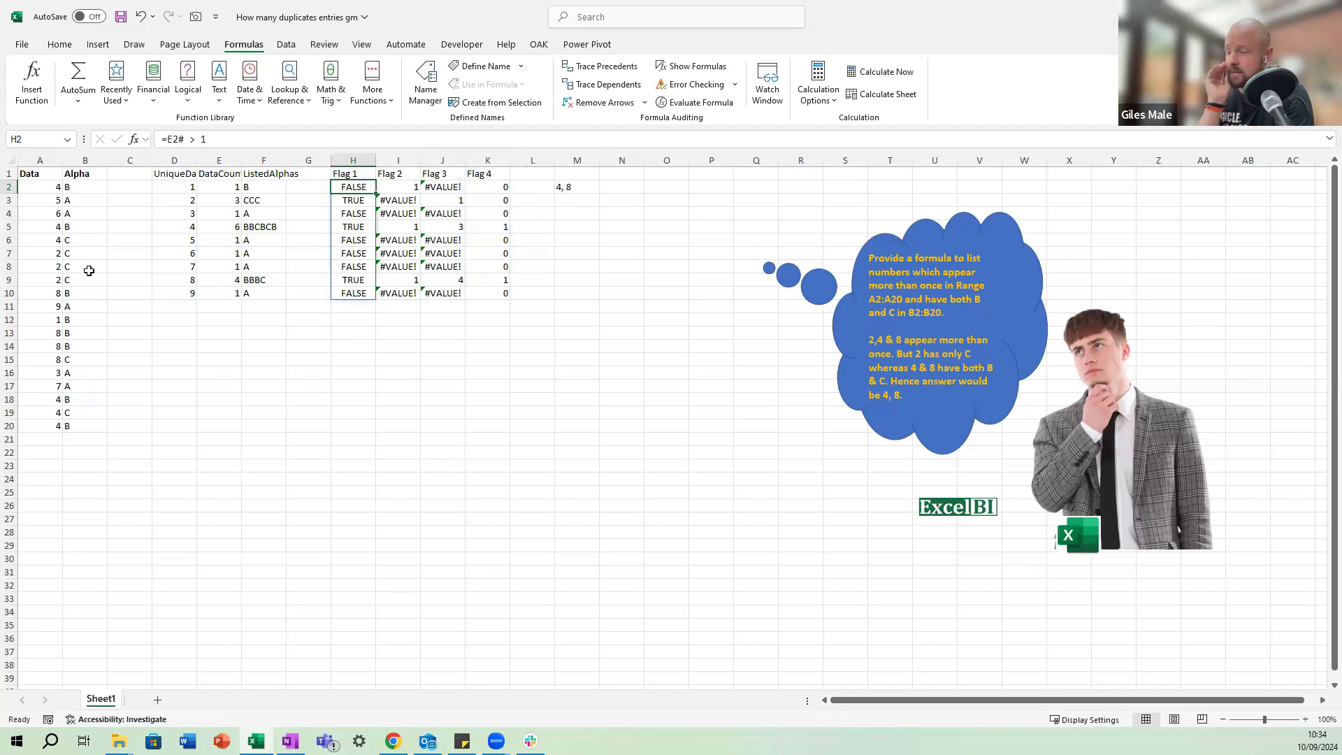
{"action": "key", "text": "Right"}
{"action": "key", "text": "Right"}
{"action": "key", "text": "Right"}
{"action": "key", "text": "Right"}
{"action": "key", "text": "Right"}
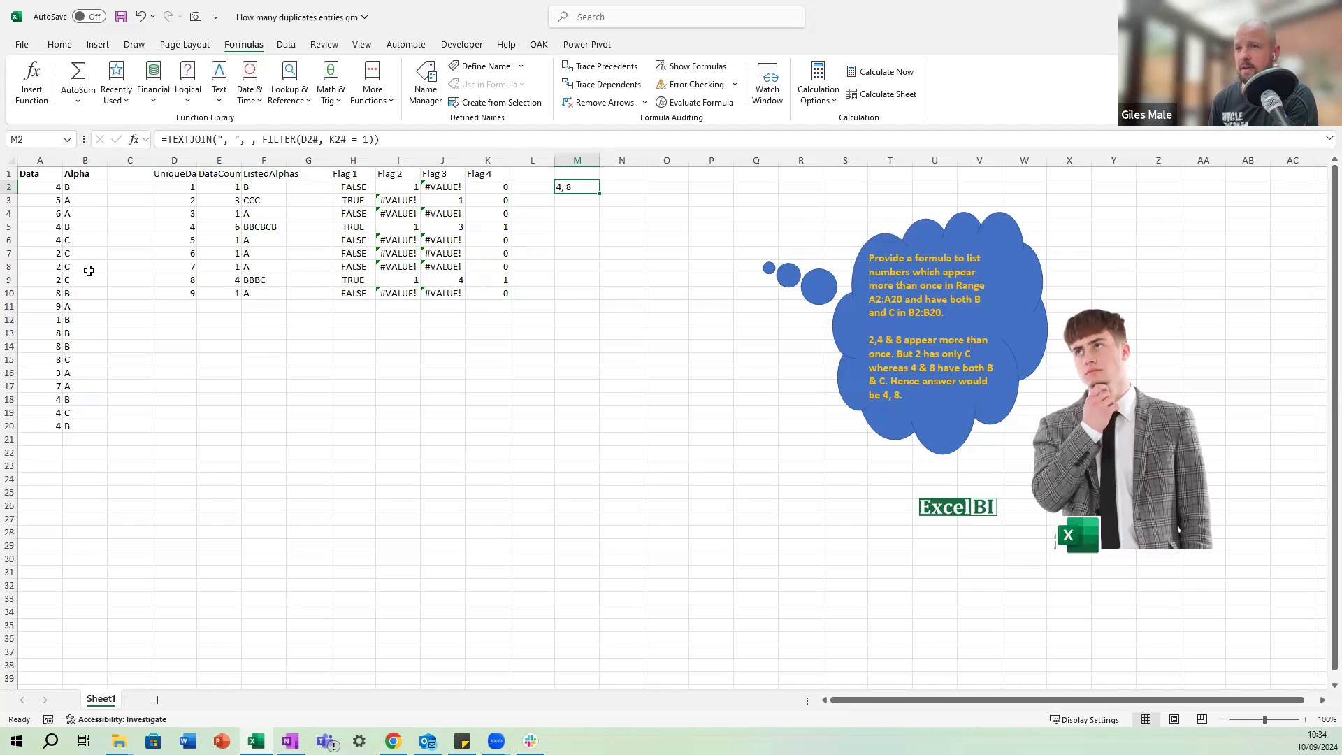
{"action": "key", "text": "F2"}
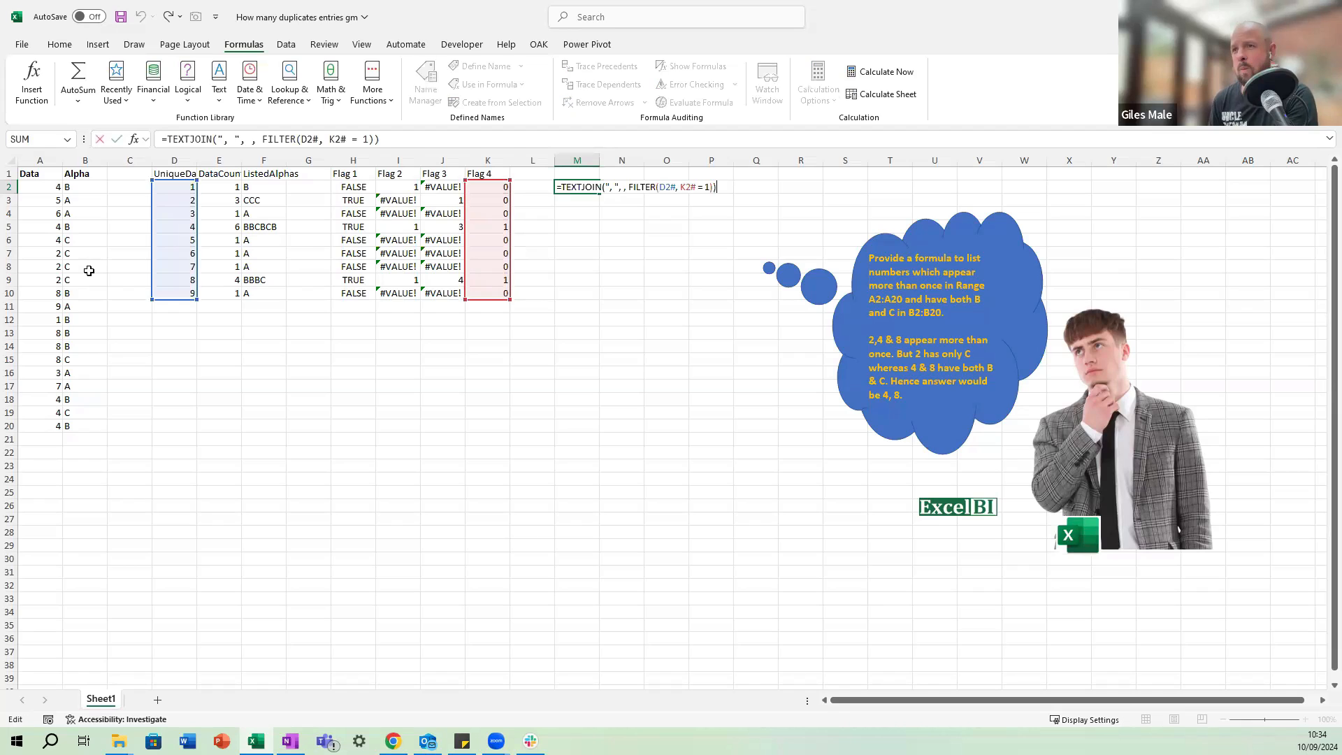
{"action": "key", "text": "ctrl+Return"}
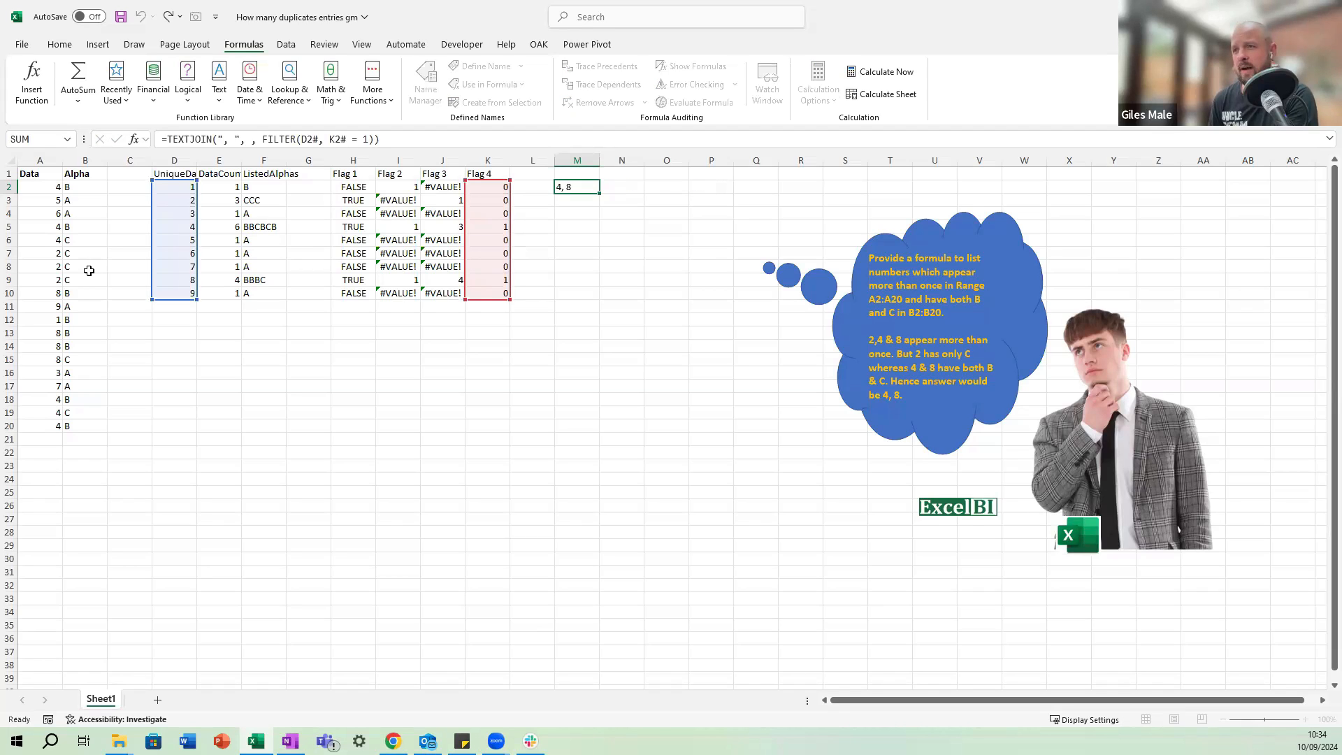
{"action": "key", "text": "Left"}
{"action": "key", "text": "Left"}
{"action": "key", "text": "Down"}
{"action": "key", "text": "Down"}
{"action": "key", "text": "Down"}
{"action": "key", "text": "Down"}
{"action": "key", "text": "Down"}
{"action": "key", "text": "Down"}
{"action": "key", "text": "Left"}
{"action": "key", "text": "Left"}
{"action": "key", "text": "Left"}
{"action": "key", "text": "Left"}
{"action": "key", "text": "Down"}
{"action": "key", "text": "Down"}
{"action": "key", "text": "Down"}
{"action": "key", "text": "Down"}
{"action": "key", "text": "Down"}
{"action": "key", "text": "Down"}
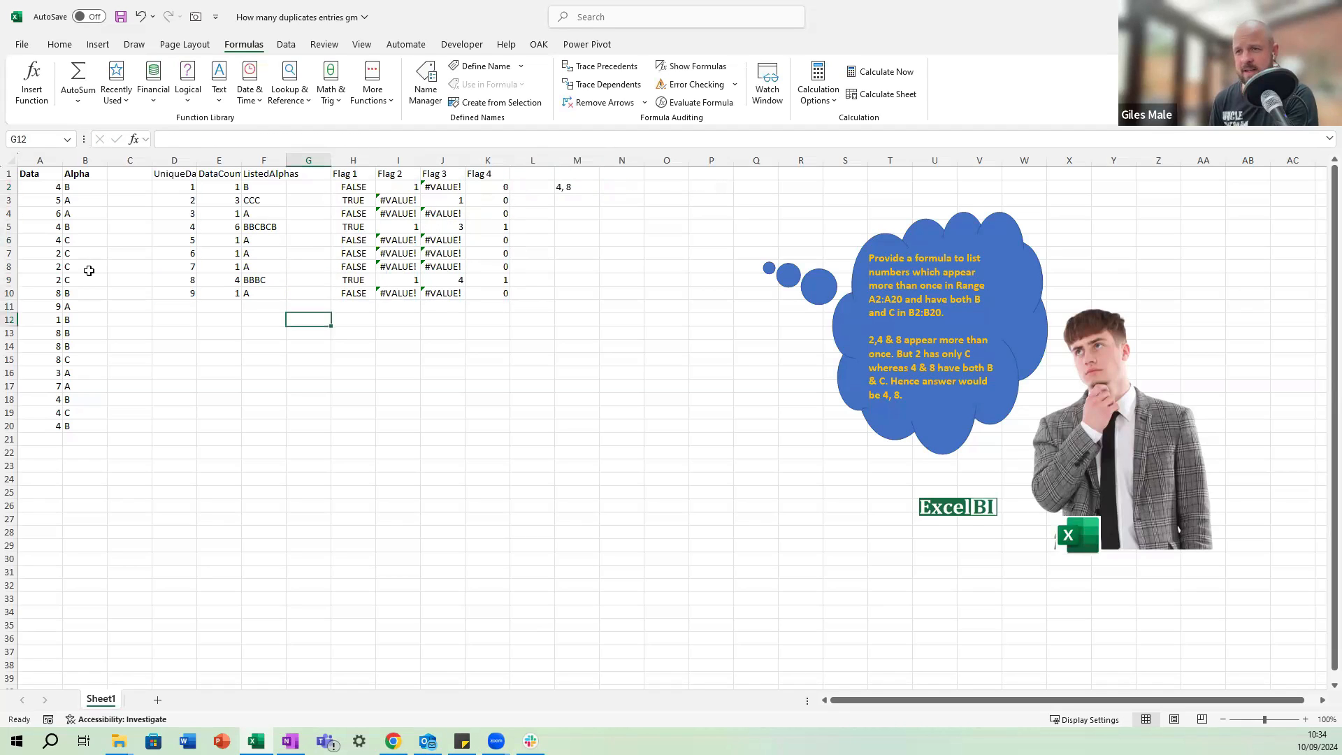
{"action": "key", "text": "Left"}
{"action": "key", "text": "Left"}
{"action": "key", "text": "Left"}
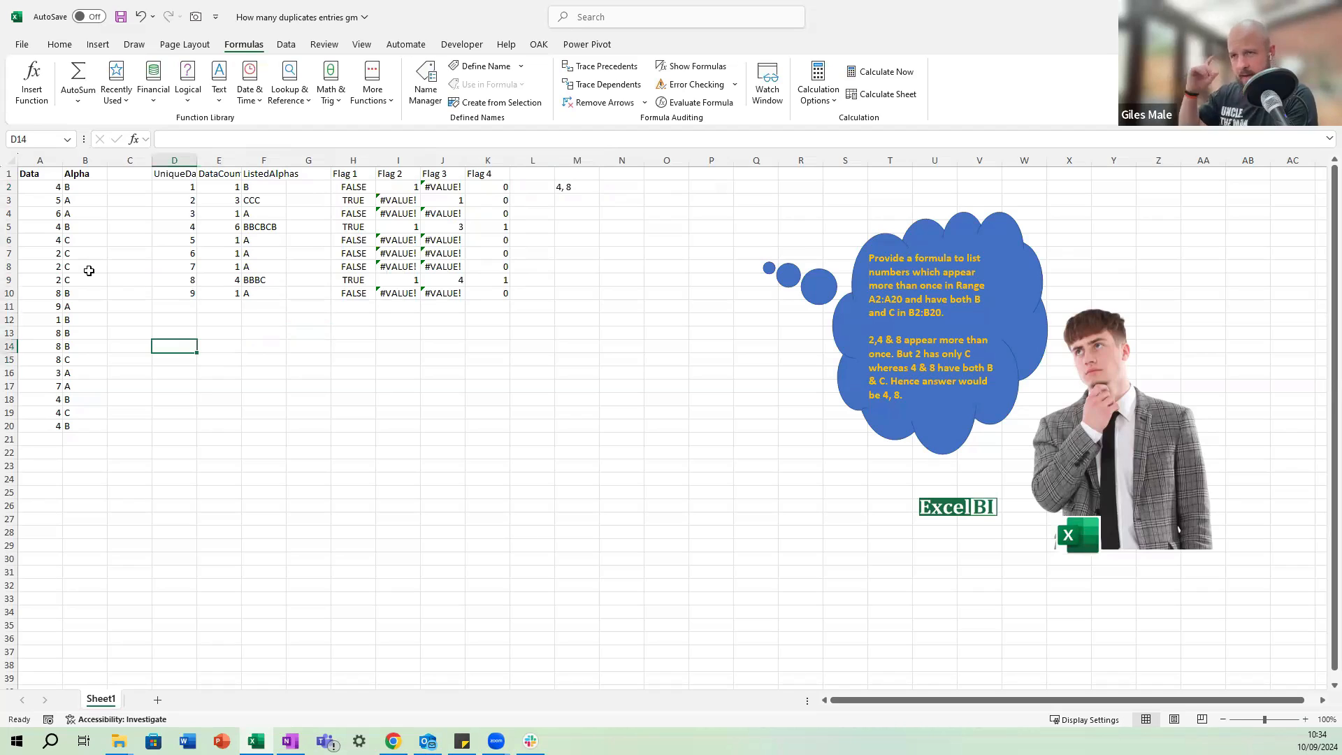
{"action": "key", "text": "Right"}
{"action": "key", "text": "Right"}
{"action": "key", "text": "Right"}
{"action": "key", "text": "Right"}
{"action": "key", "text": "Right"}
{"action": "key", "text": "Right"}
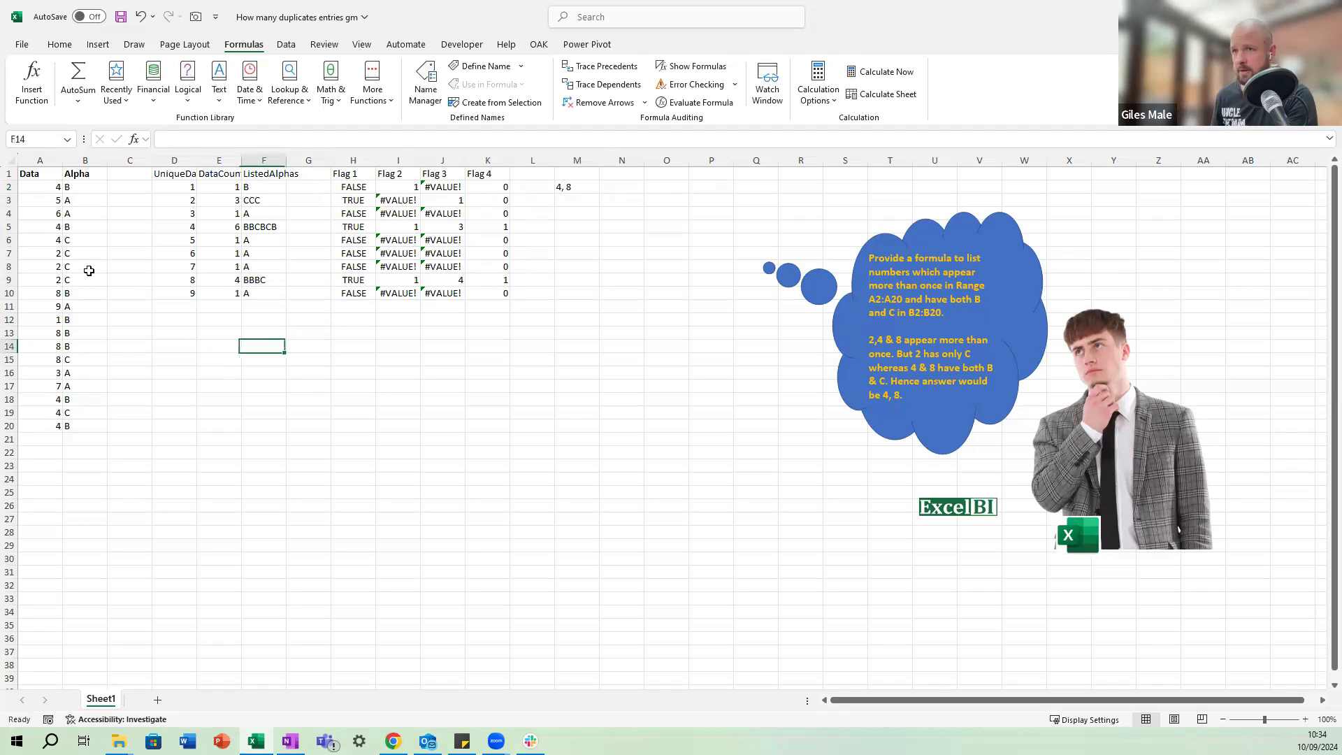
{"action": "key", "text": "Right"}
{"action": "key", "text": "Right"}
{"action": "key", "text": "Right"}
{"action": "key", "text": "Left"}
{"action": "key", "text": "Left"}
{"action": "key", "text": "Left"}
{"action": "key", "text": "Left"}
{"action": "key", "text": "Left"}
{"action": "key", "text": "Left"}
{"action": "key", "text": "Left"}
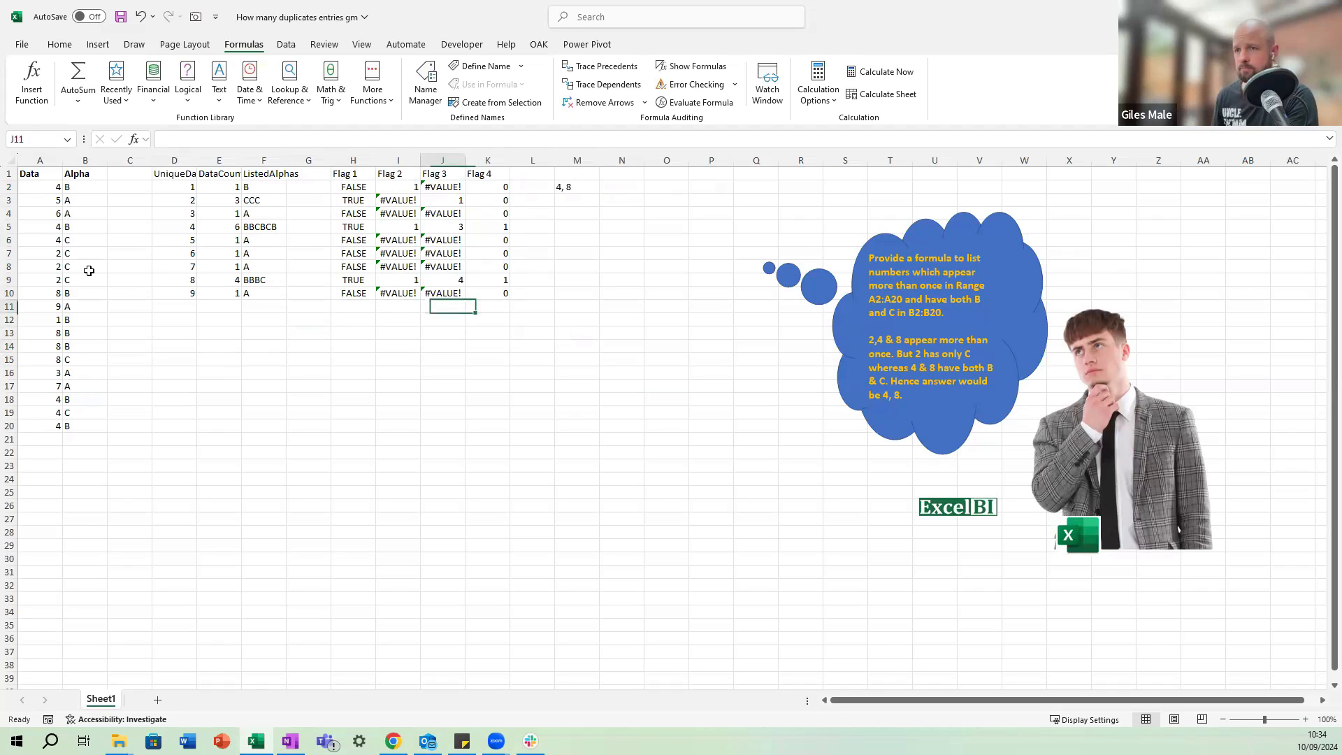
Start a LET formula in cell F13 with its arguments on a new line, and enlarge the formula bar to several lines.
{"action": "key", "text": "Up"}
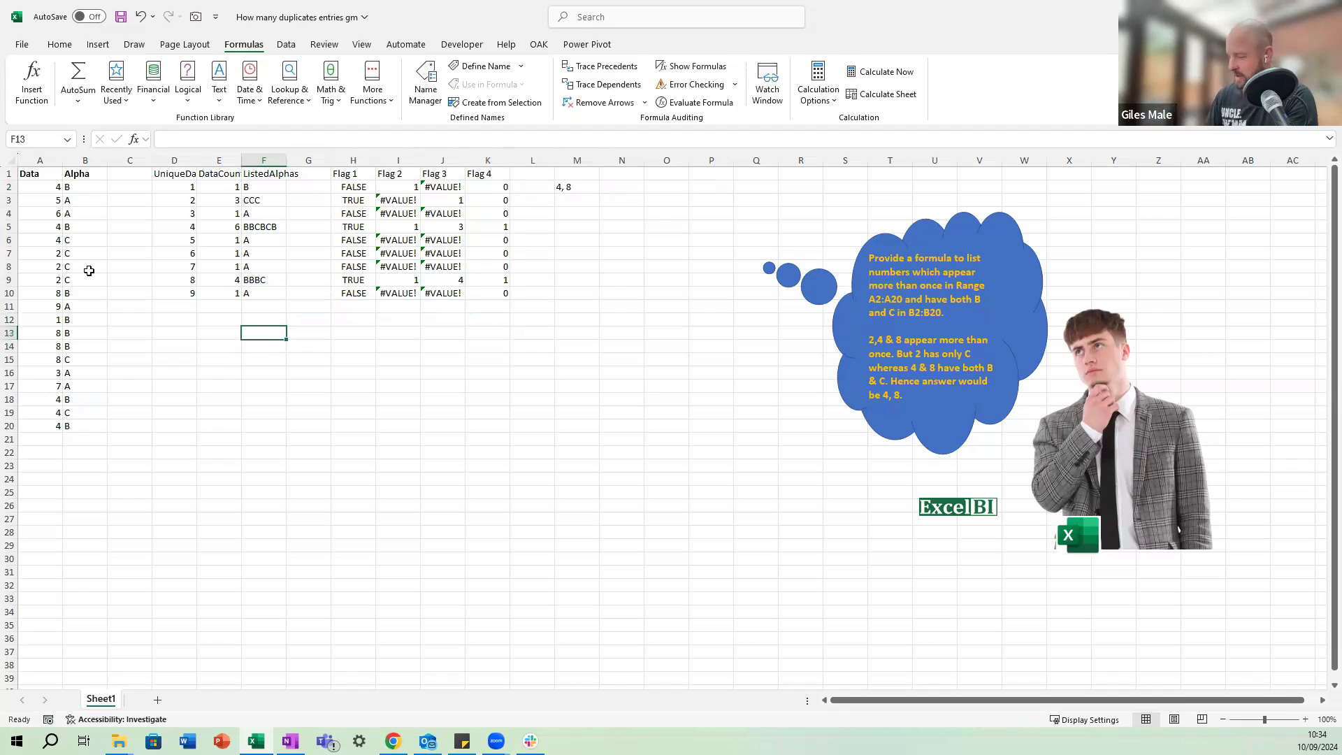
{"action": "type", "text": "=LET("}
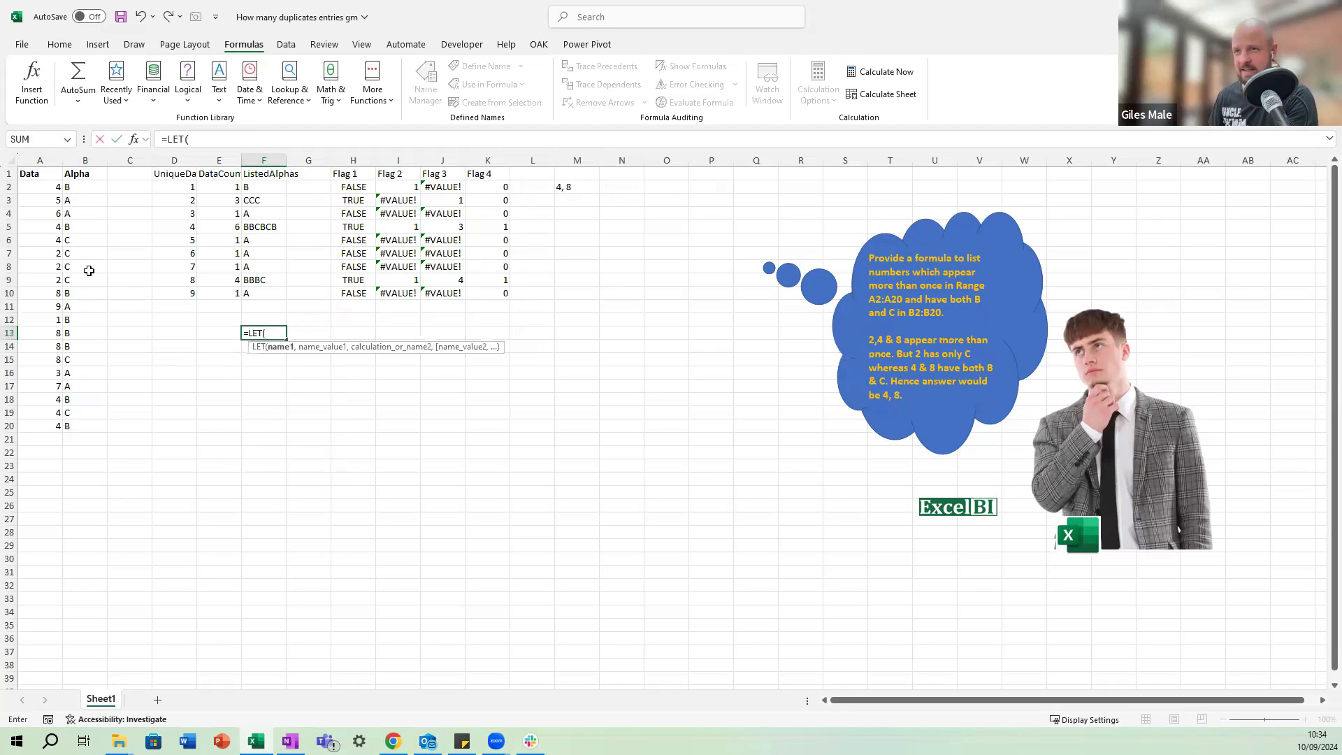
{"action": "type", "text": "dATA"}
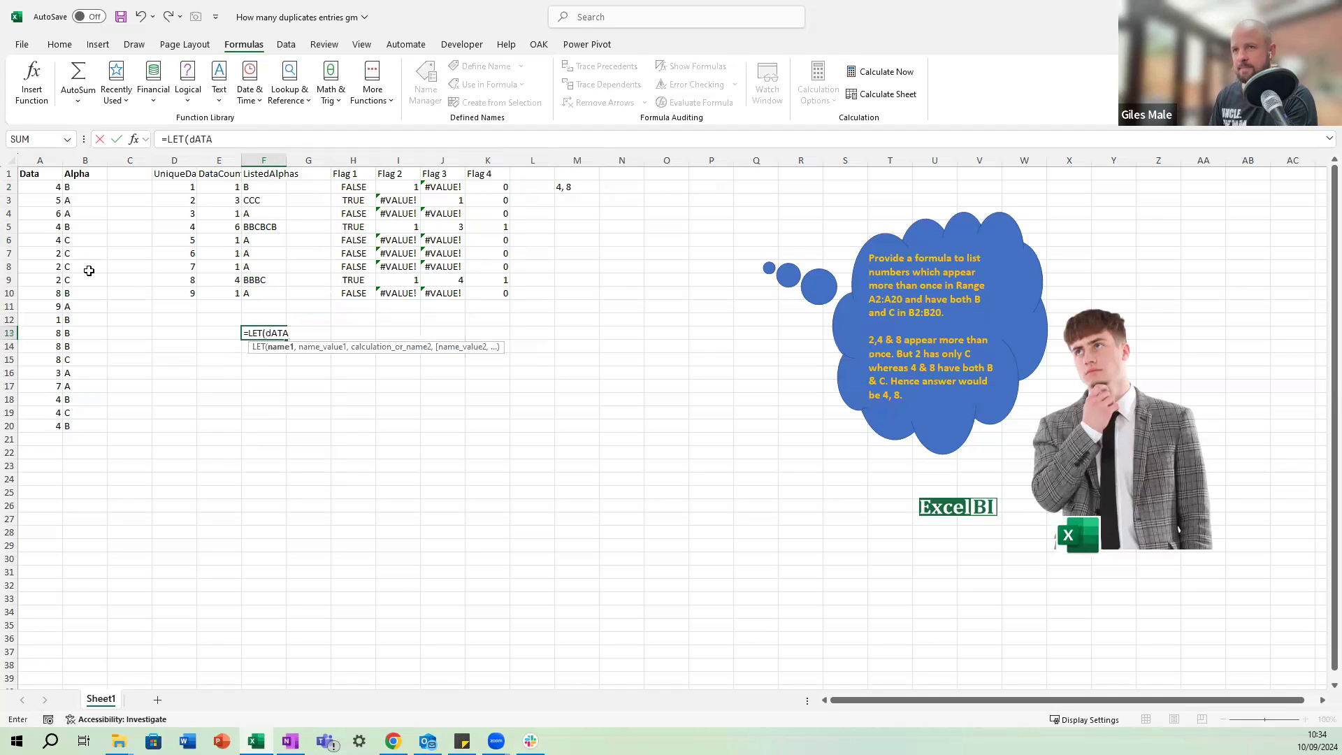
{"action": "key", "text": "BackSpace"}
{"action": "key", "text": "BackSpace"}
{"action": "key", "text": "BackSpace"}
{"action": "key", "text": "BackSpace"}
{"action": "type", "text": "Data,"}
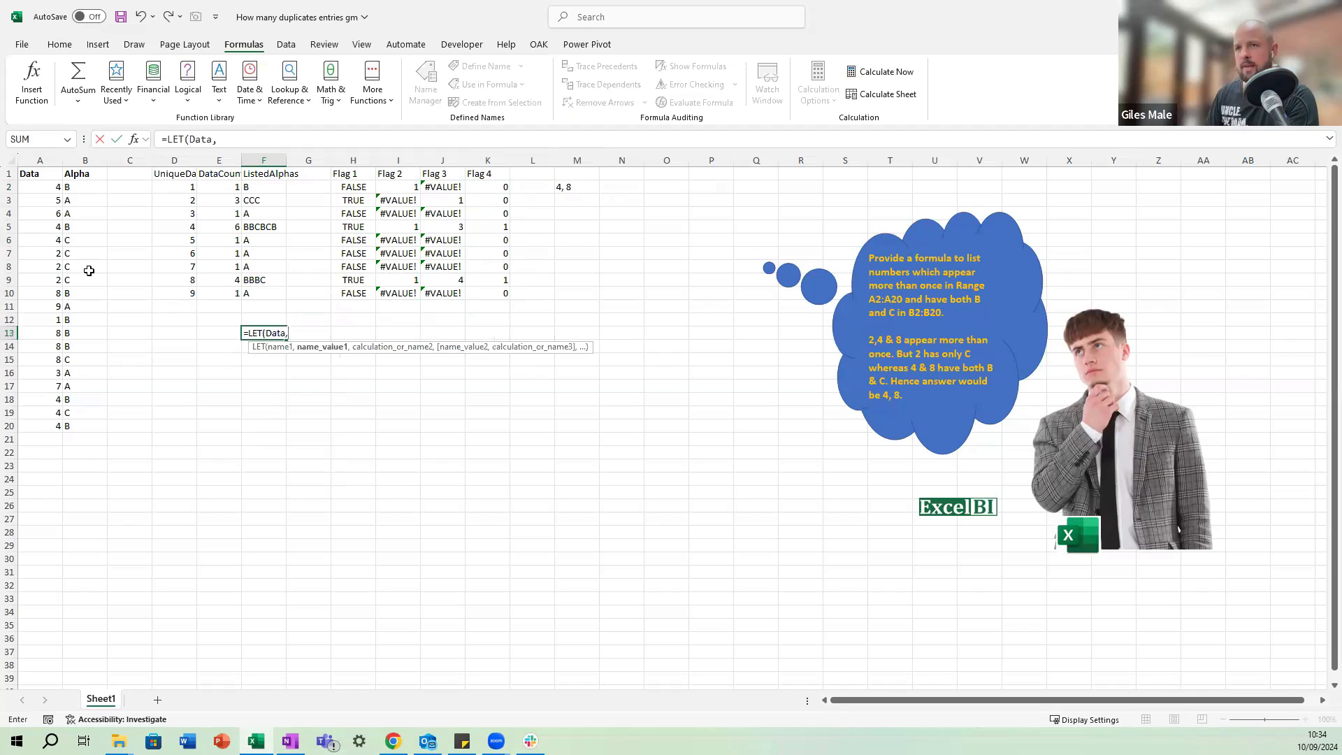
{"action": "key", "text": "BackSpace"}
{"action": "key", "text": "BackSpace"}
{"action": "key", "text": "BackSpace"}
{"action": "key", "text": "BackSpace"}
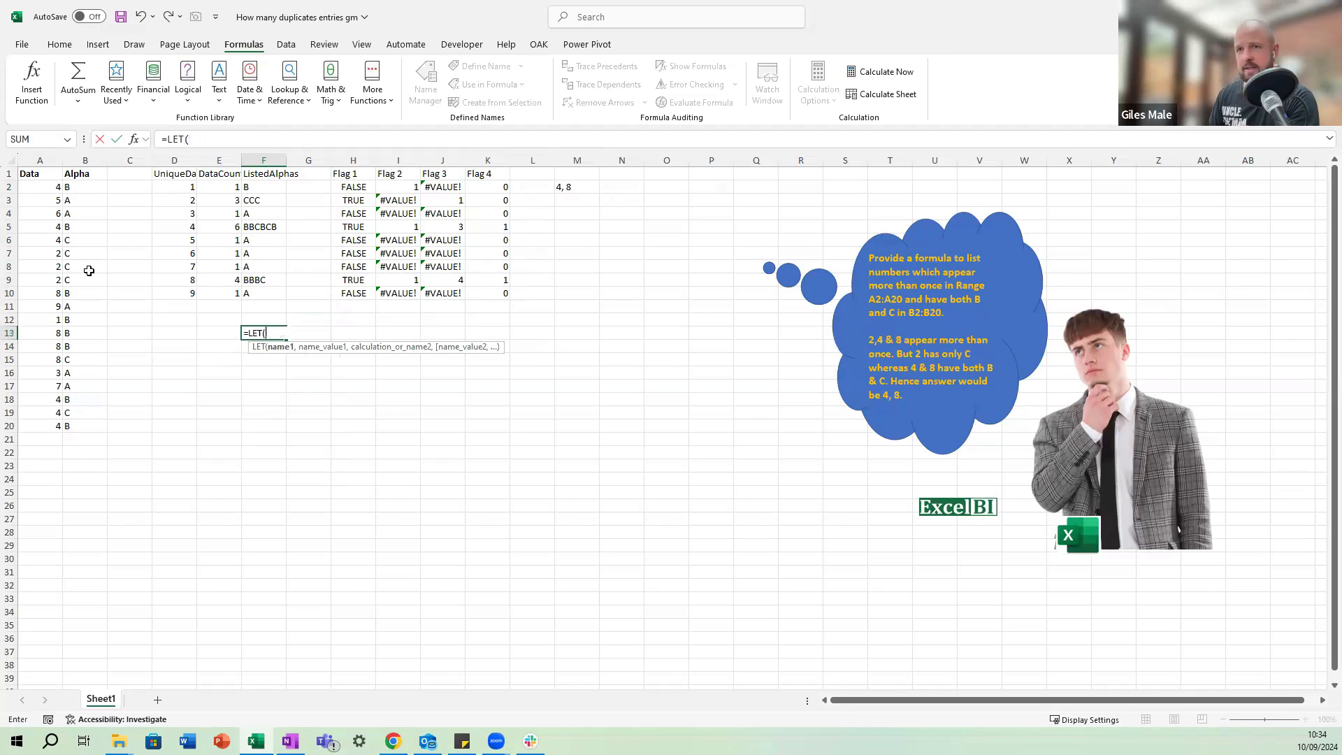
{"action": "key", "text": "alt+Return"}
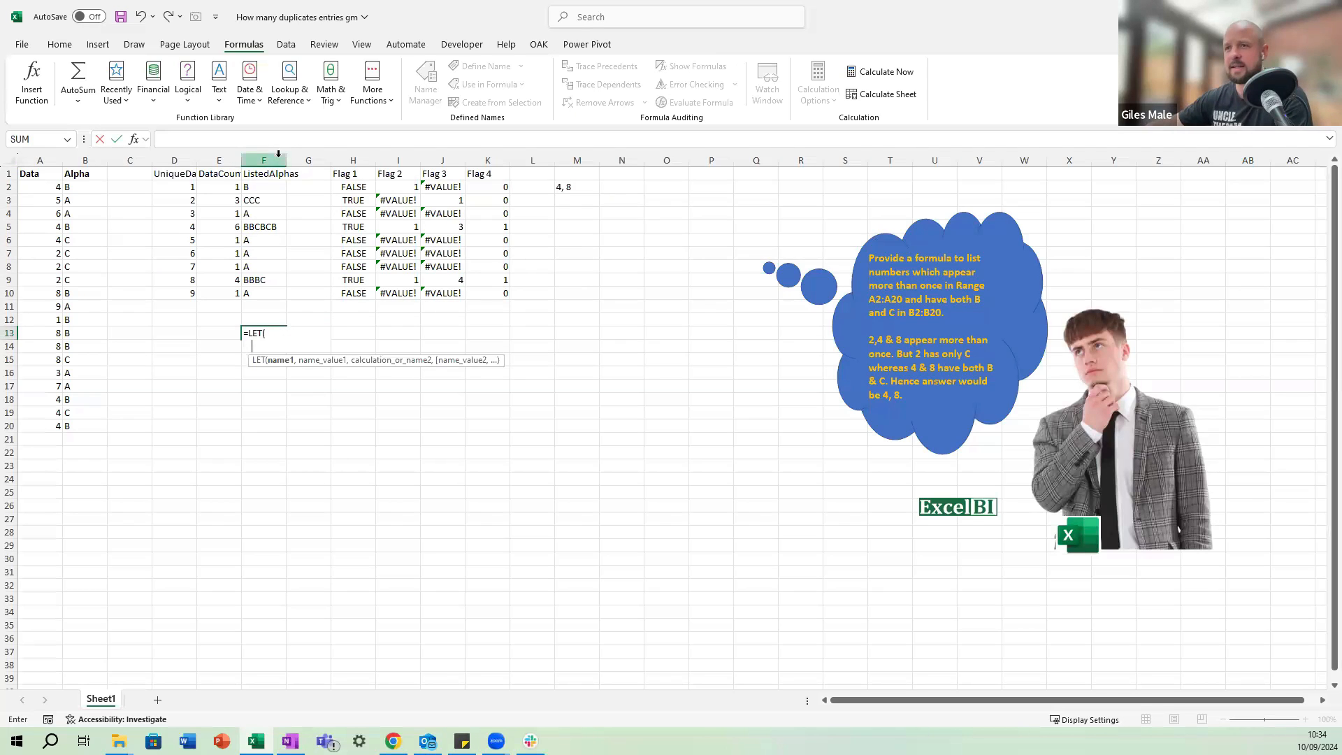
{"action": "left_click_drag", "start_coordinate": [279, 148], "coordinate": [277, 203]}
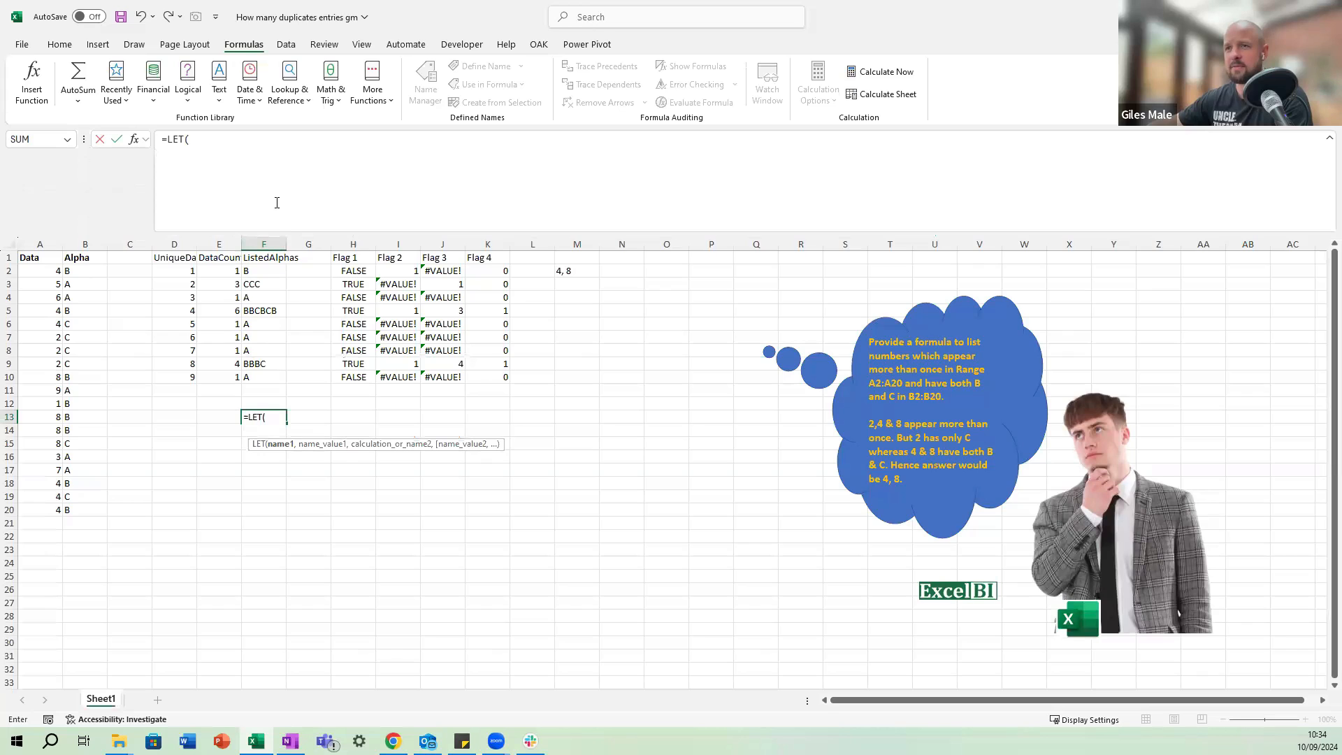
Define the LET variable Data as the range A2:A20 and start a new line in the formula.
{"action": "left_click", "coordinate": [224, 158]}
{"action": "type", "text": "D"}
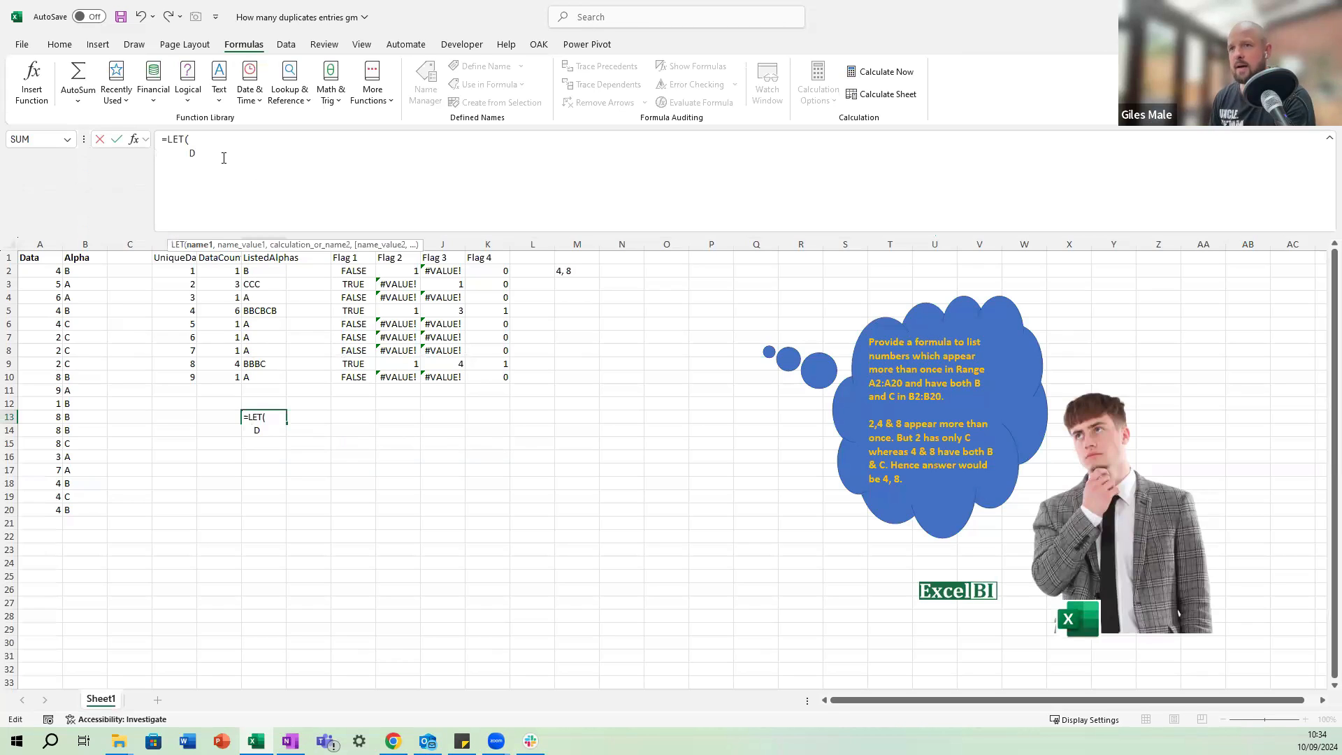
{"action": "type", "text": "ata,"}
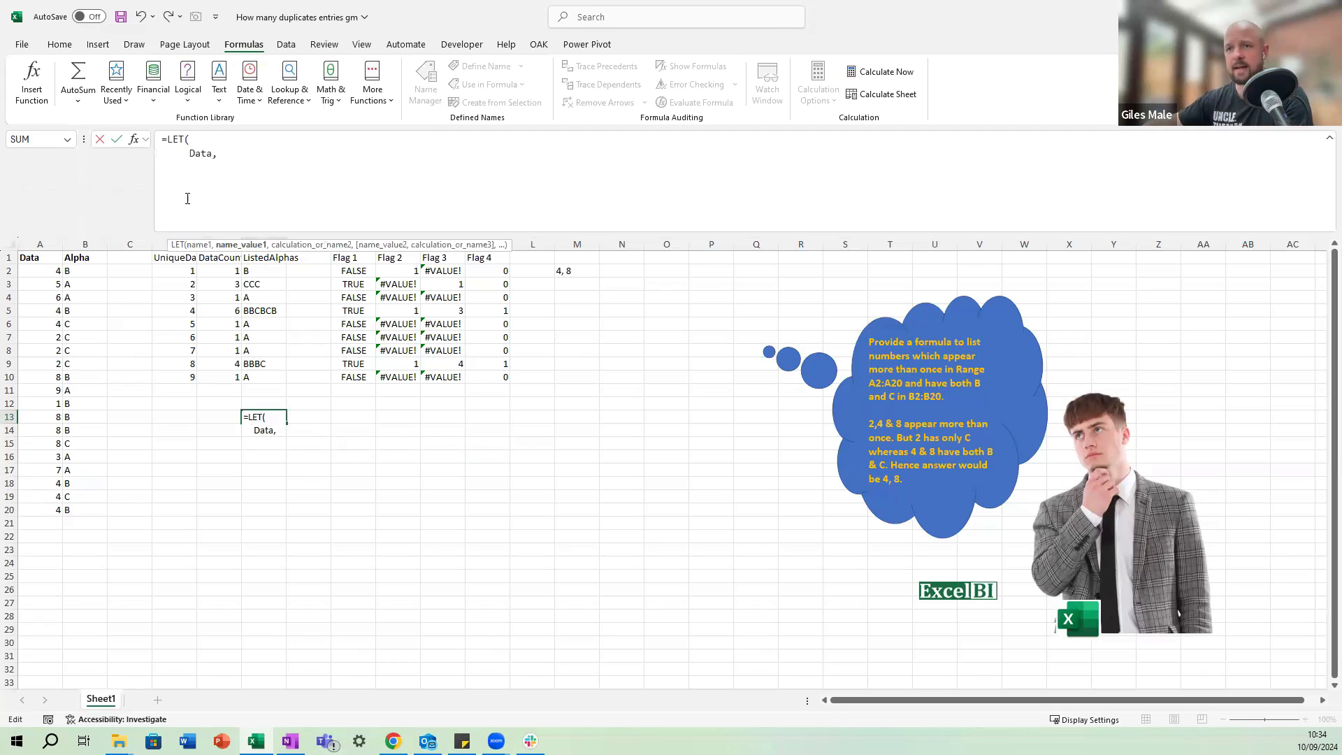
{"action": "left_click_drag", "start_coordinate": [53, 271], "coordinate": [58, 507]}
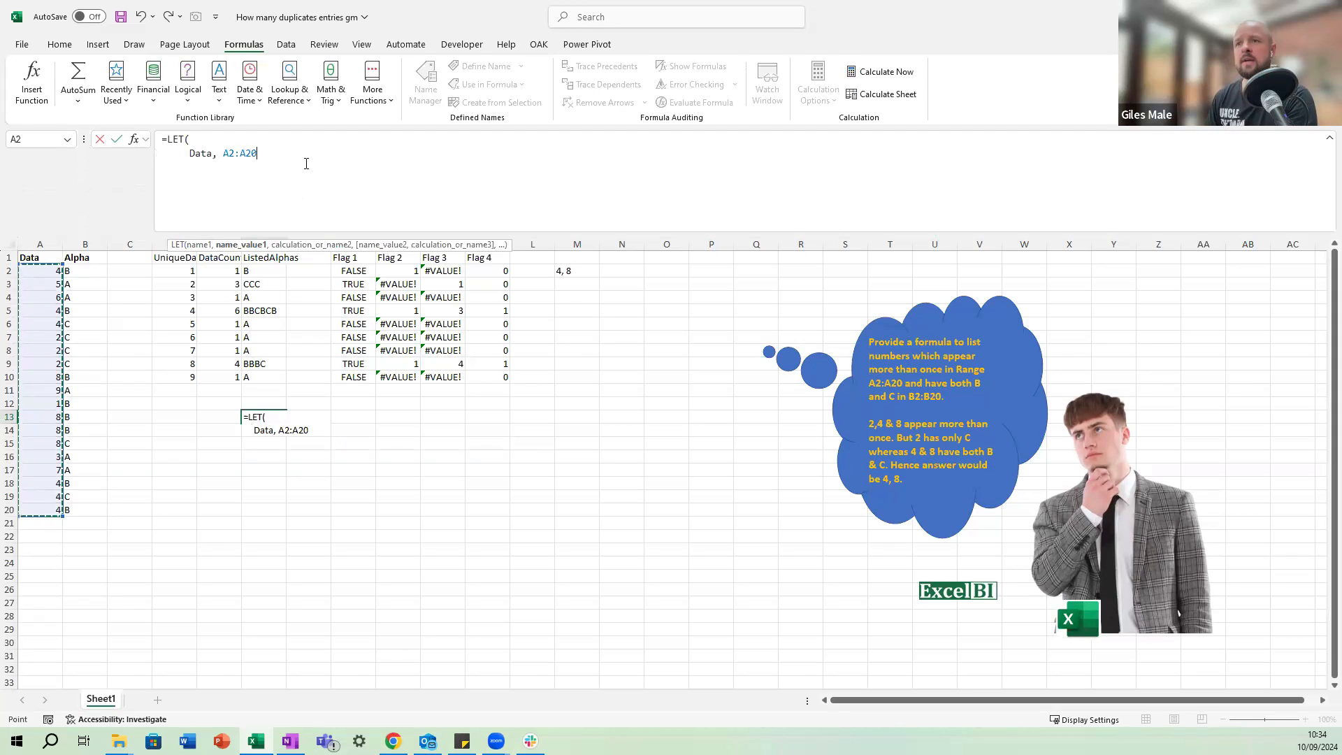
{"action": "type", "text": ","}
{"action": "key", "text": "alt+Return"}
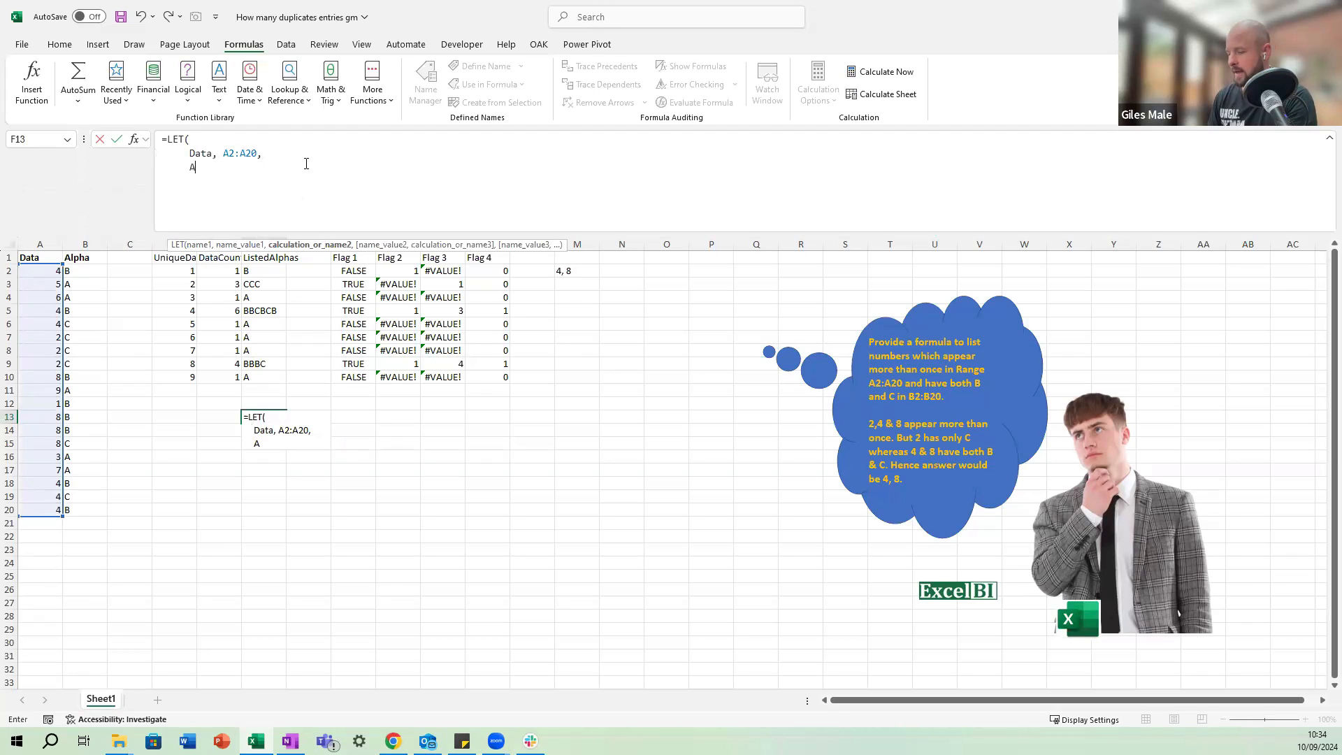
Define the LET variable Alpha as the range B2:B20 and start another line in the formula.
{"action": "type", "text": "Alpha,"}
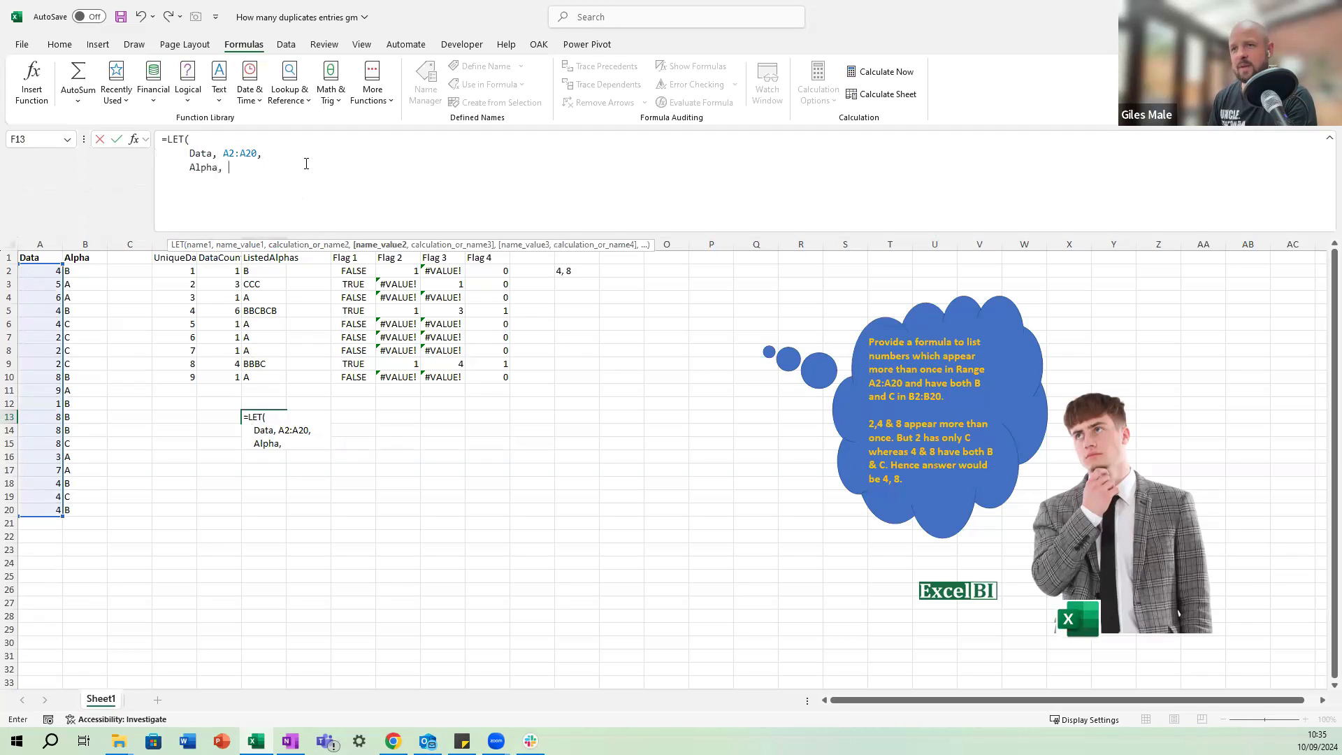
{"action": "left_click_drag", "start_coordinate": [80, 273], "coordinate": [84, 511]}
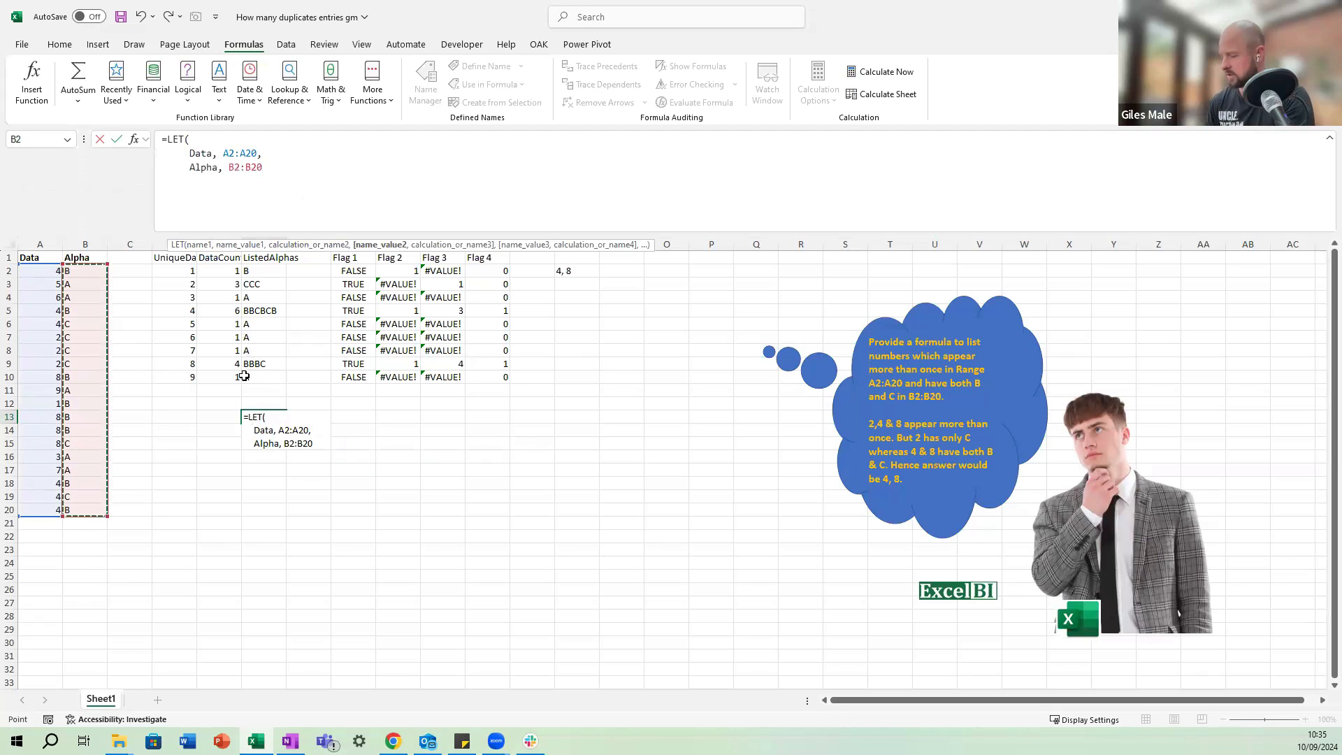
{"action": "type", "text": ","}
{"action": "key", "text": "alt+Return"}
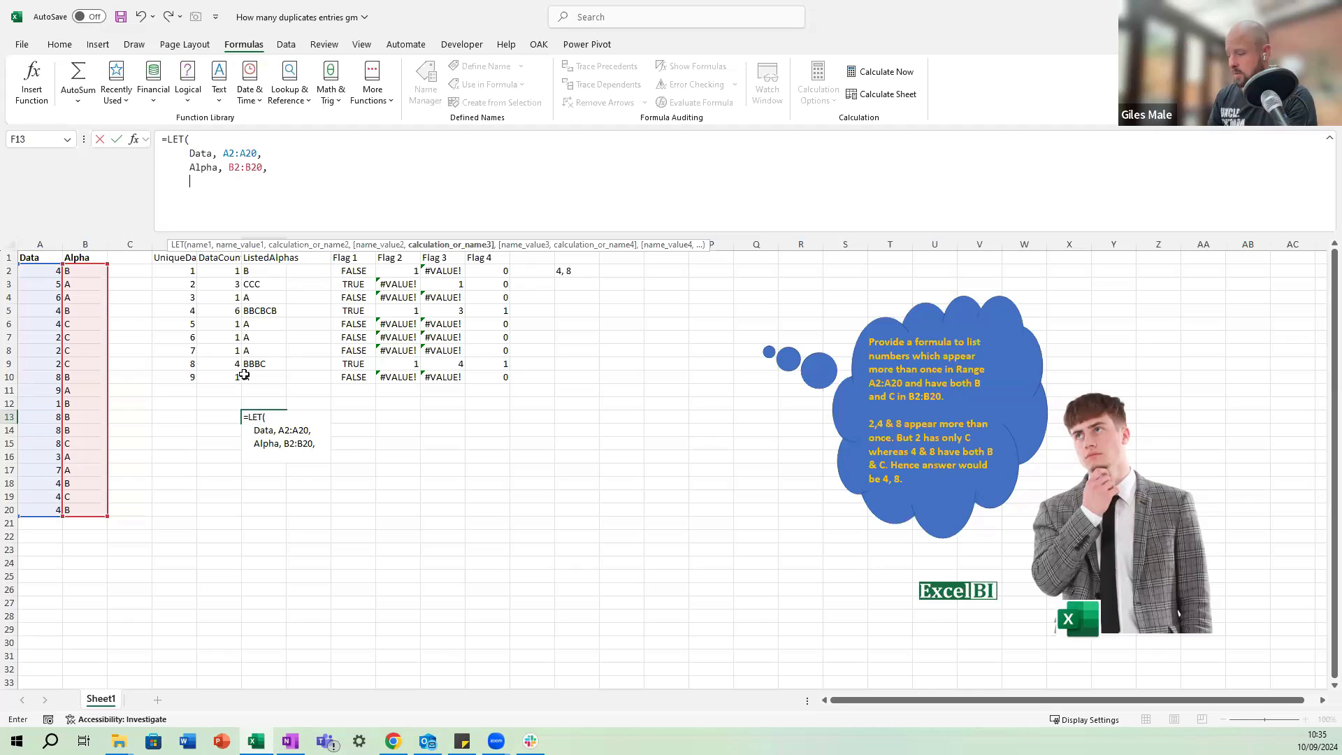
Define the LET variable UniqueData as SORT(UNIQUE(Data)) on its own line and begin the following line.
{"action": "type", "text": "Unique"}
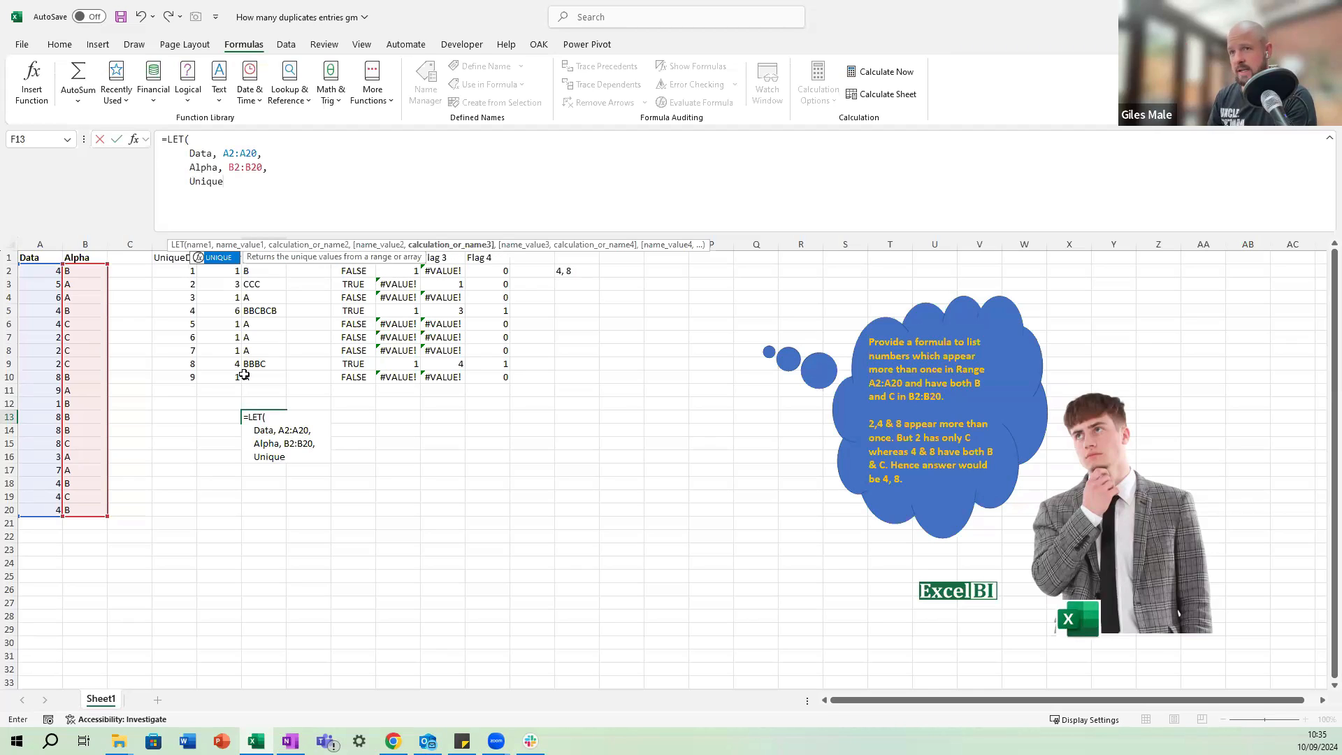
{"action": "type", "text": "Data,"}
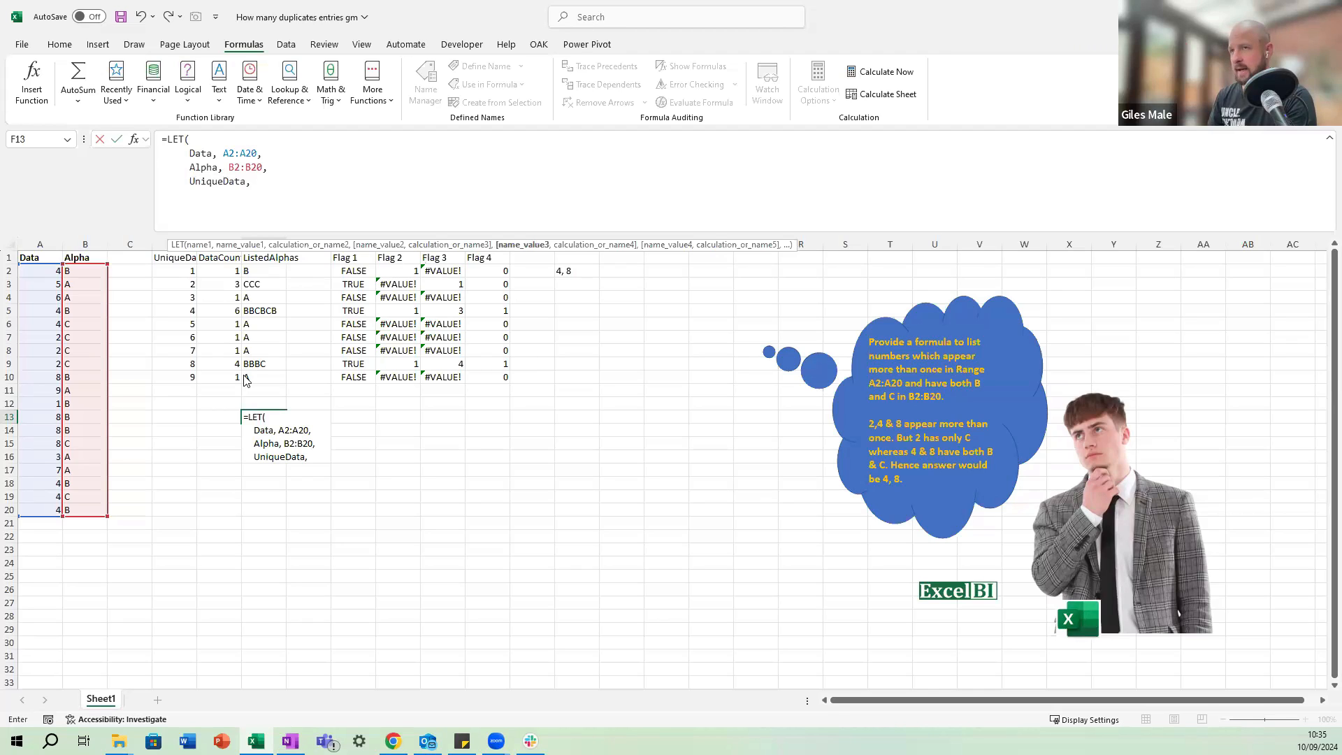
{"action": "type", "text": " sort("}
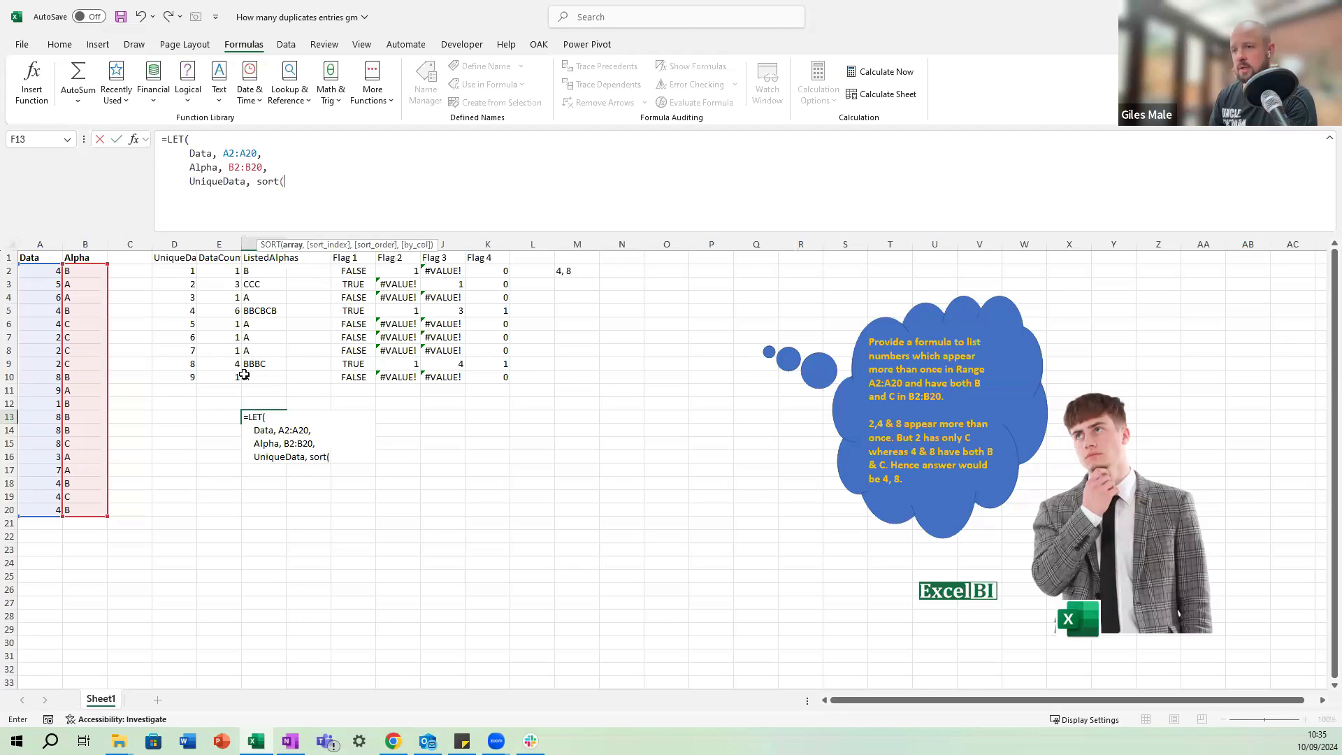
{"action": "type", "text": "unique"}
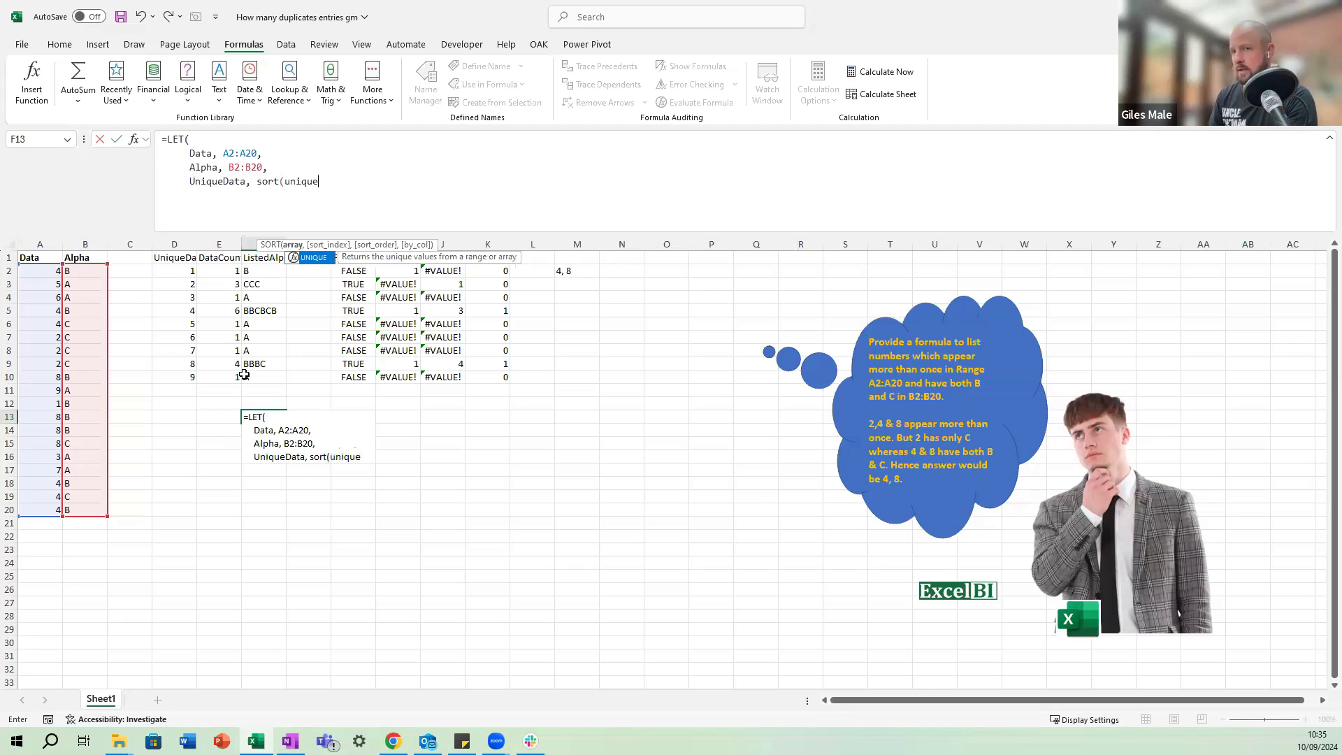
{"action": "type", "text": "("}
{"action": "type", "text": "Data"}
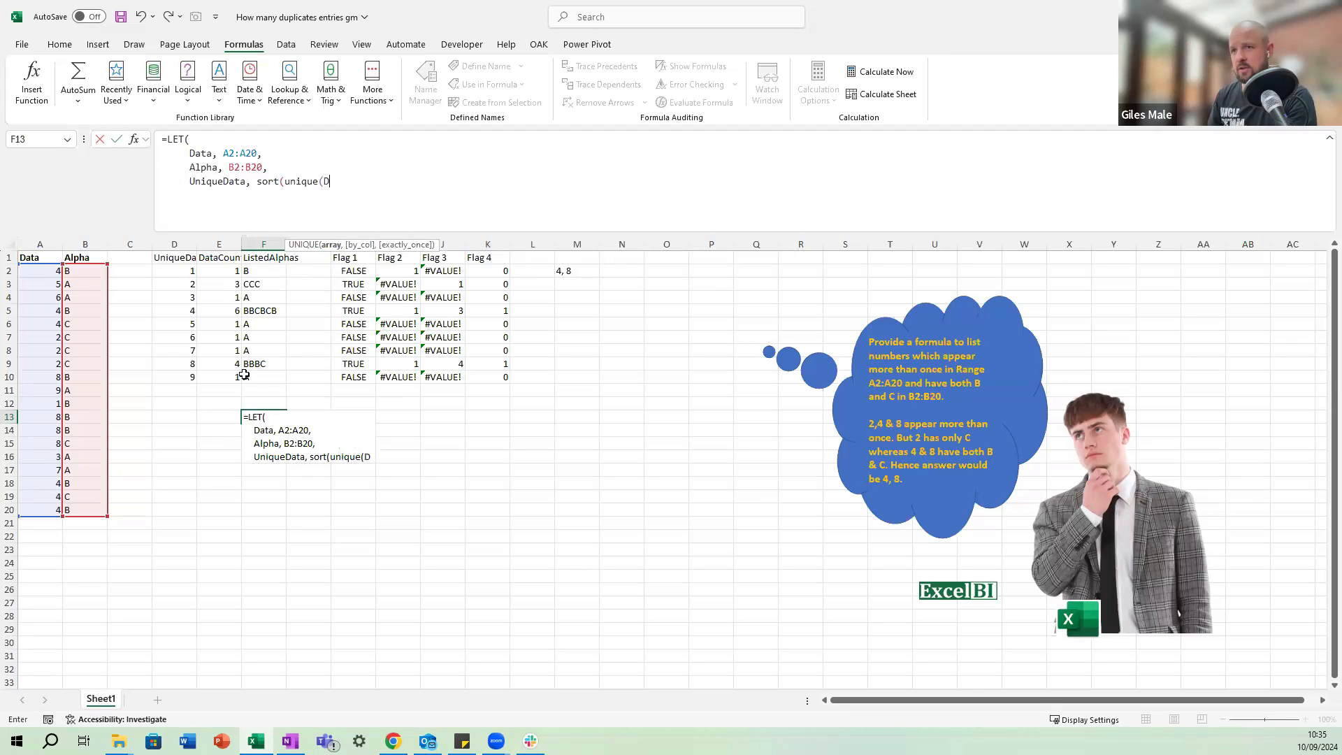
{"action": "key", "text": "Tab"}
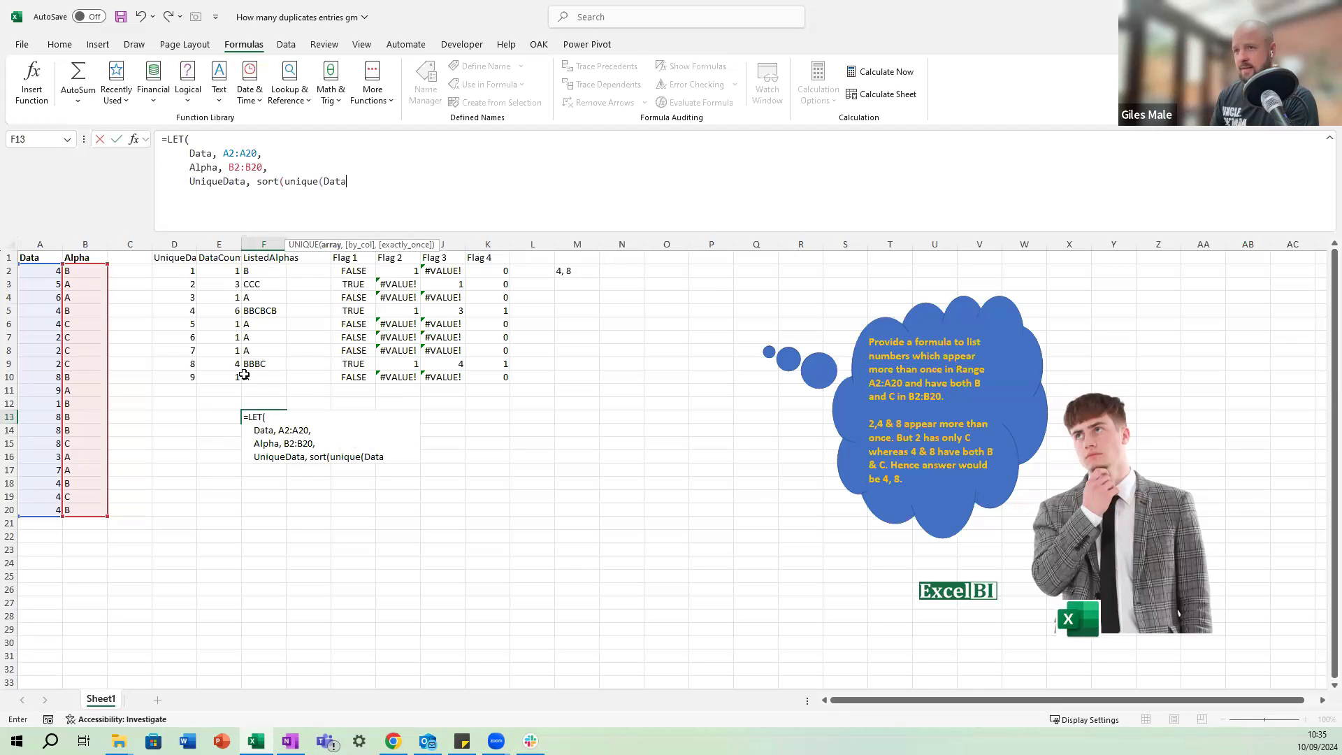
{"action": "type", "text": "))"}
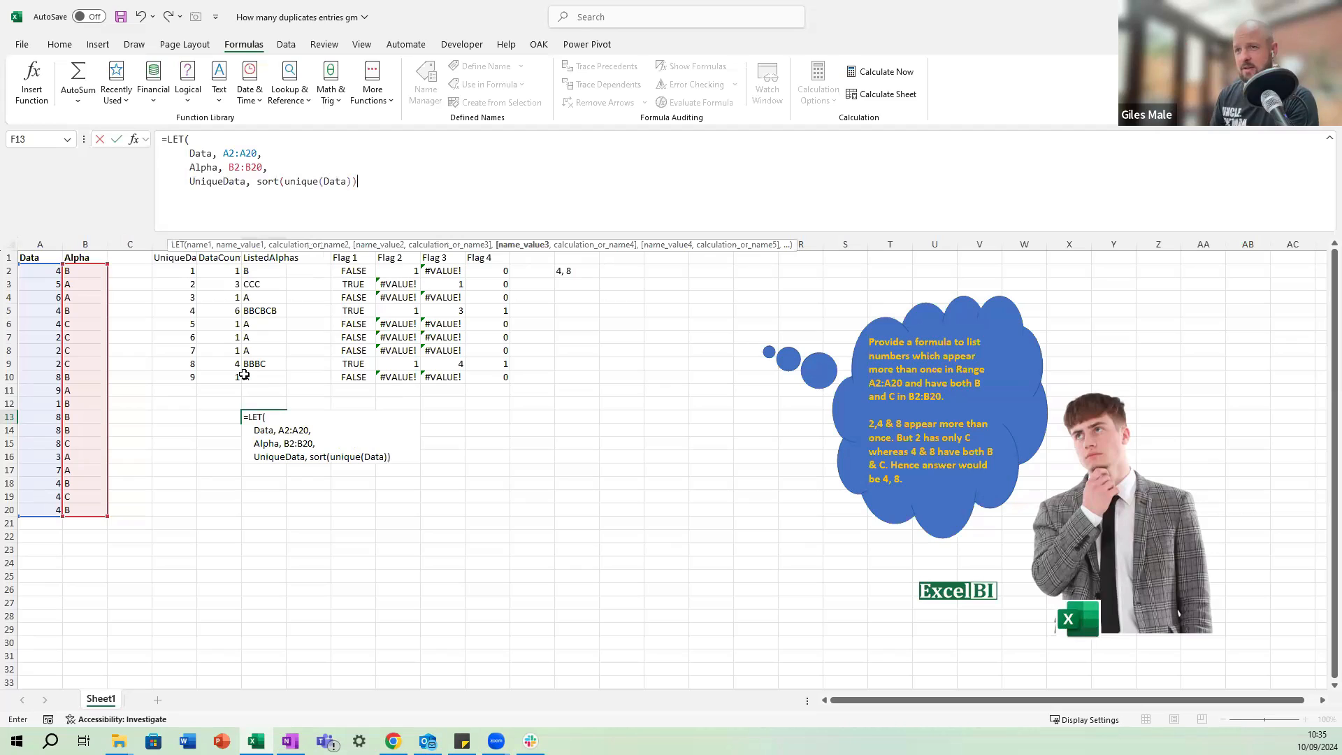
{"action": "type", "text": ",     "}
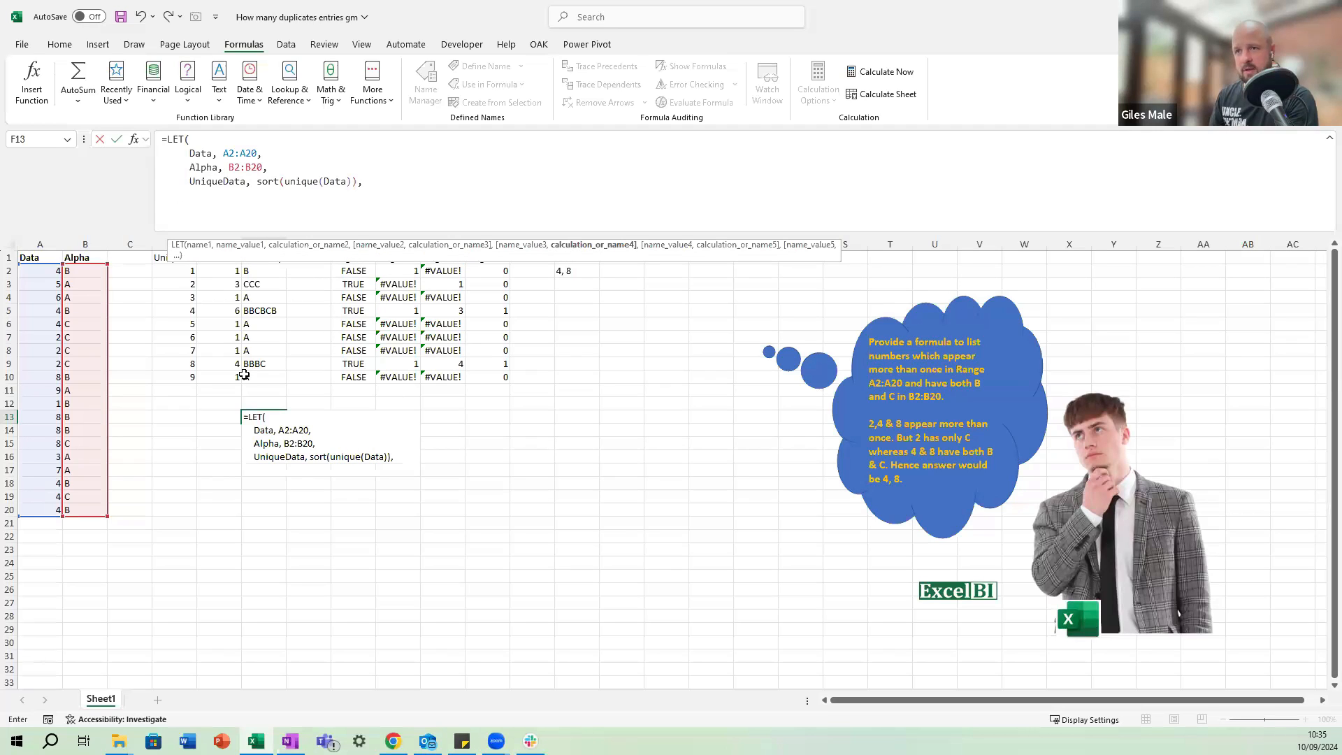
{"action": "type", "text": "Uni"}
Make UniqueData the final result of the LET formula in F13 and enter the formula, keeping the cell selected.
{"action": "key", "text": "Down"}
{"action": "key", "text": "Down"}
{"action": "key", "text": "Down"}
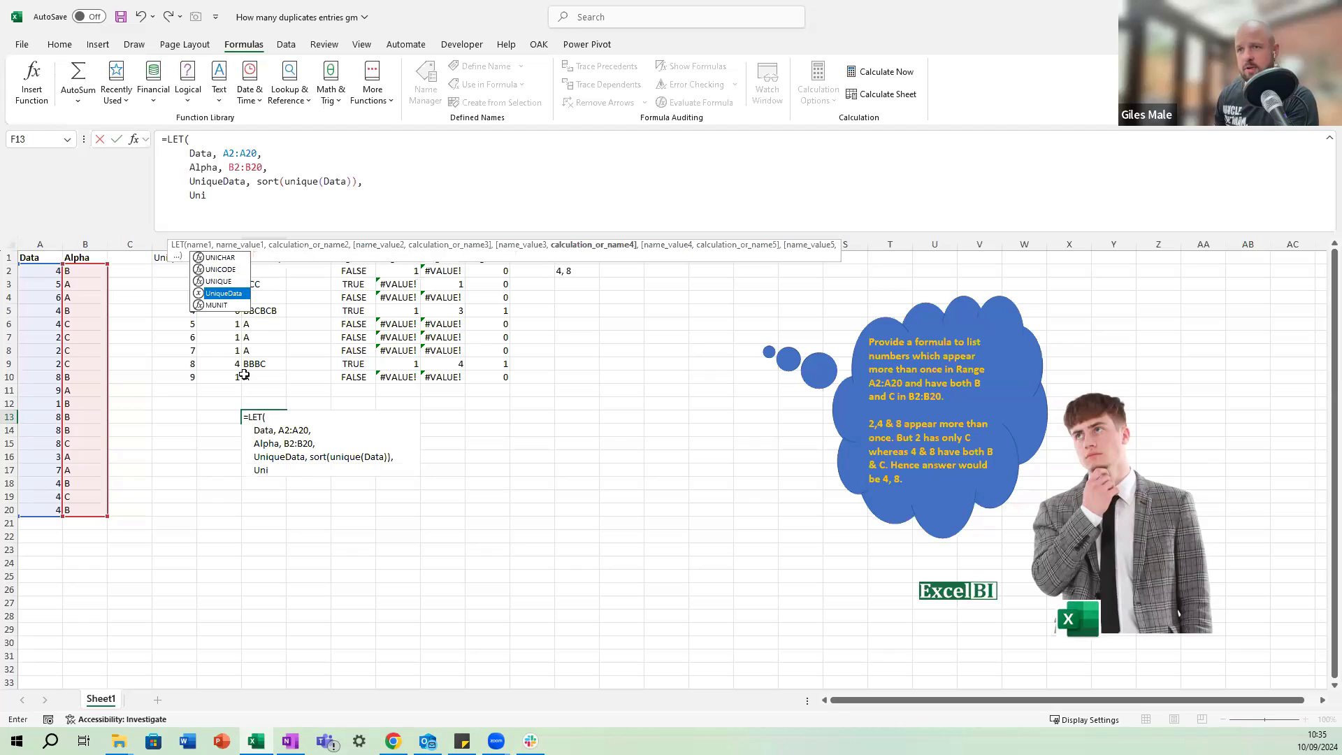
{"action": "key", "text": "Tab"}
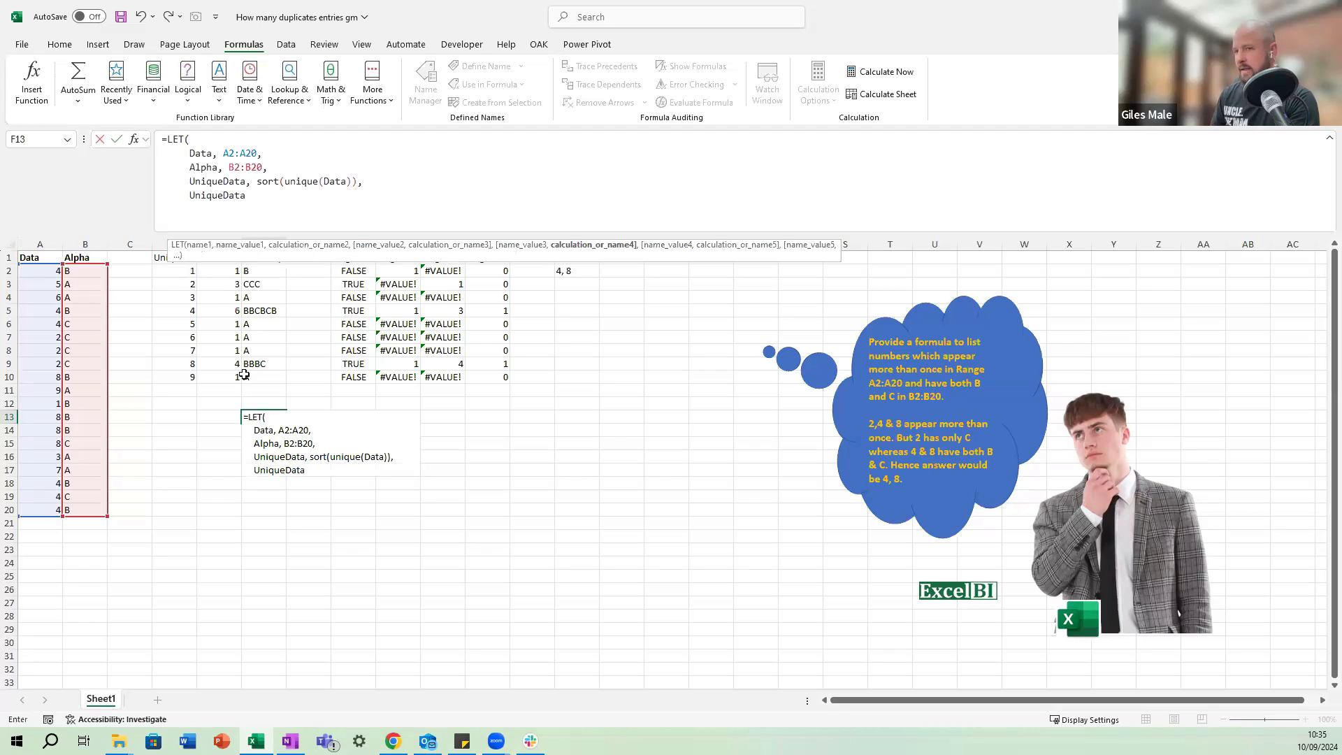
{"action": "type", "text": ")"}
{"action": "key", "text": "ctrl+Return"}
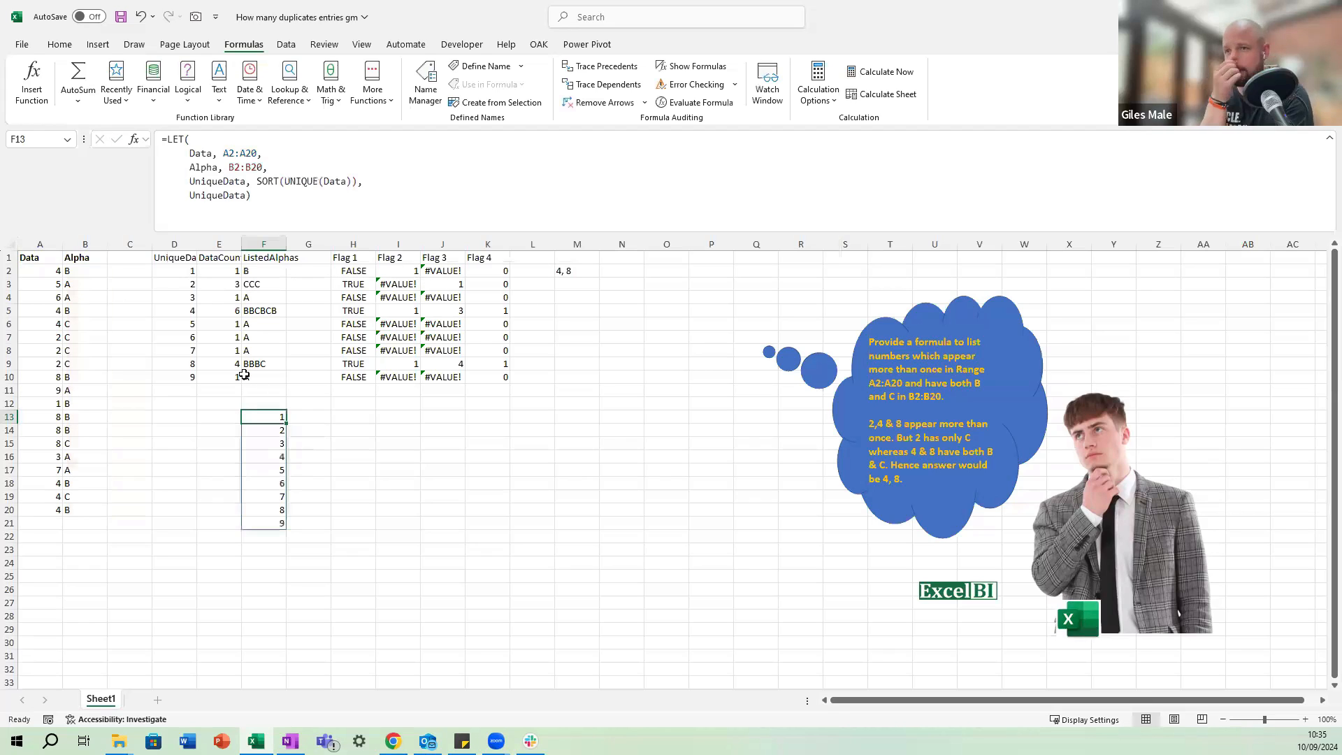
Copy the COUNTIFS formula text from E2 without its equals sign, leaving the cell unchanged.
{"action": "left_click", "coordinate": [183, 270]}
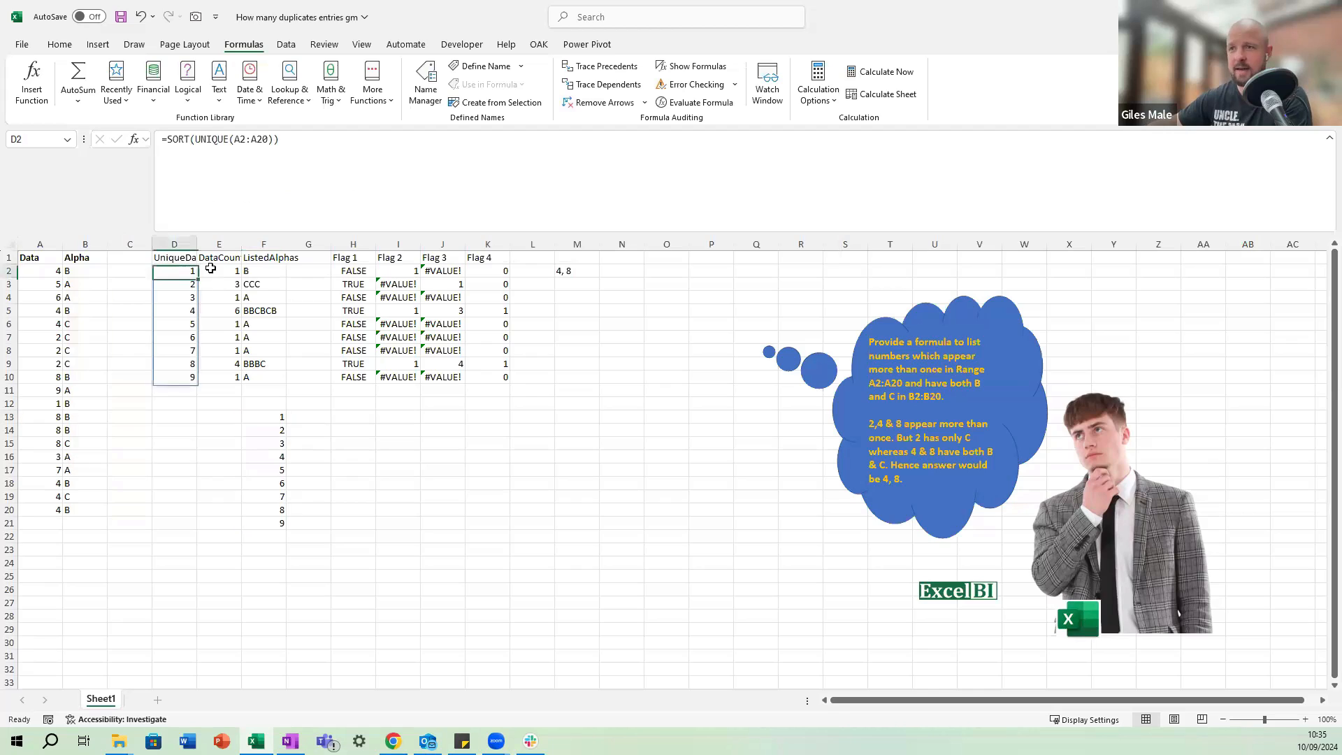
{"action": "left_click", "coordinate": [220, 267]}
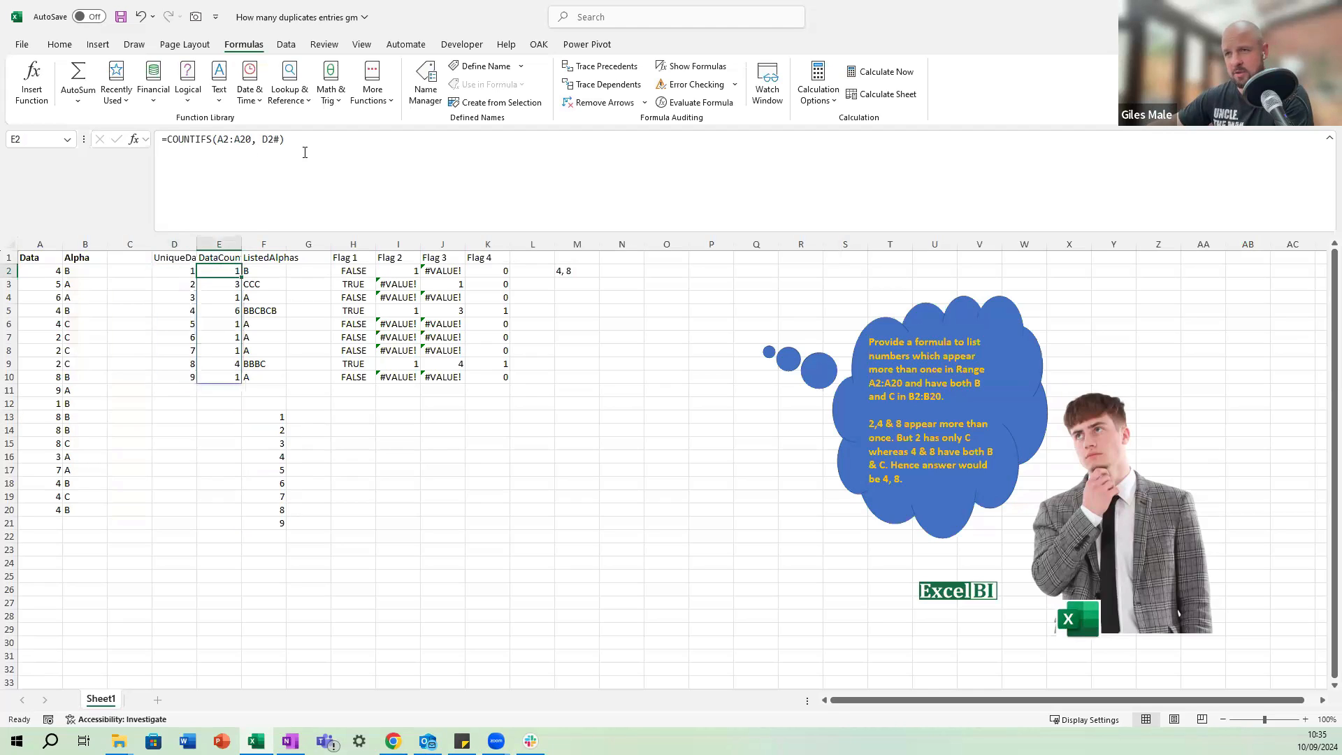
{"action": "left_click_drag", "start_coordinate": [318, 139], "coordinate": [167, 139]}
{"action": "key", "text": "Escape"}
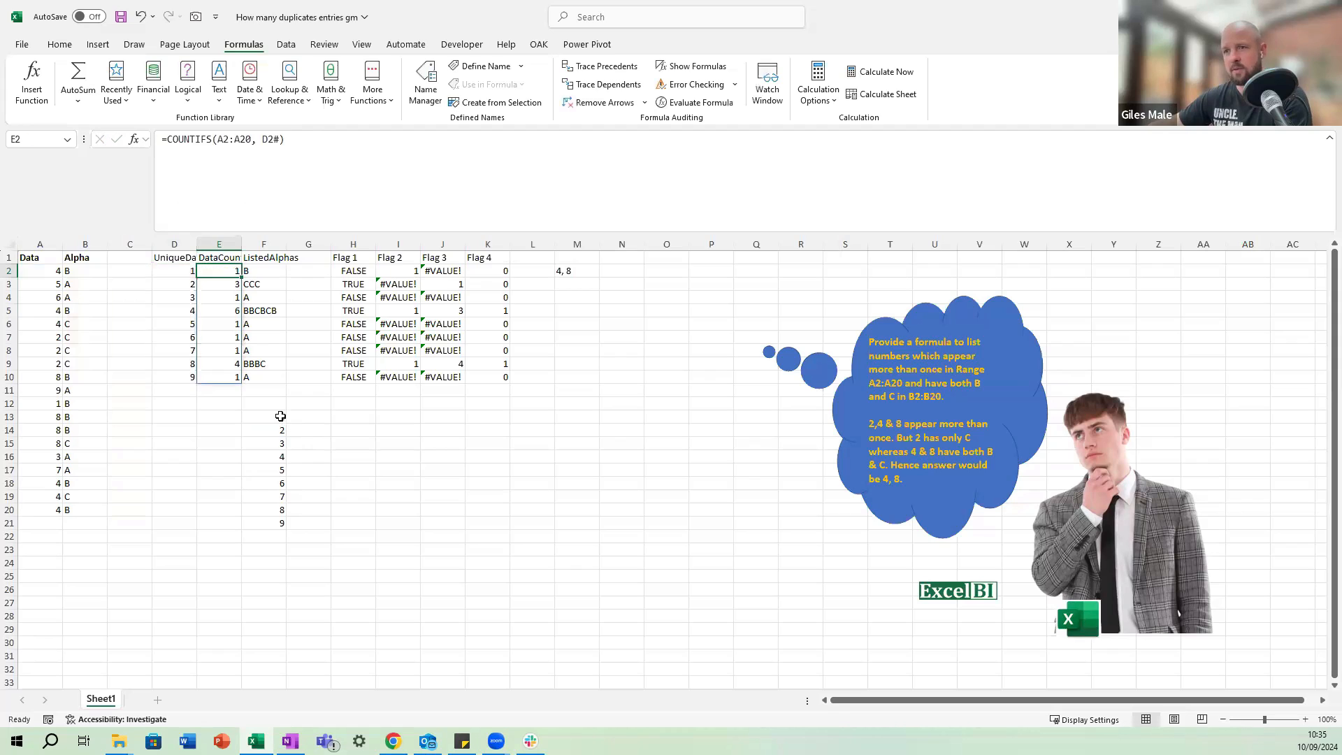
In F13's LET formula, replace the final UniqueData with a new variable DataCount defined by the copied COUNTIFS(A2:A20, D2#).
{"action": "left_click", "coordinate": [283, 418]}
{"action": "left_click_drag", "start_coordinate": [245, 197], "coordinate": [188, 197]}
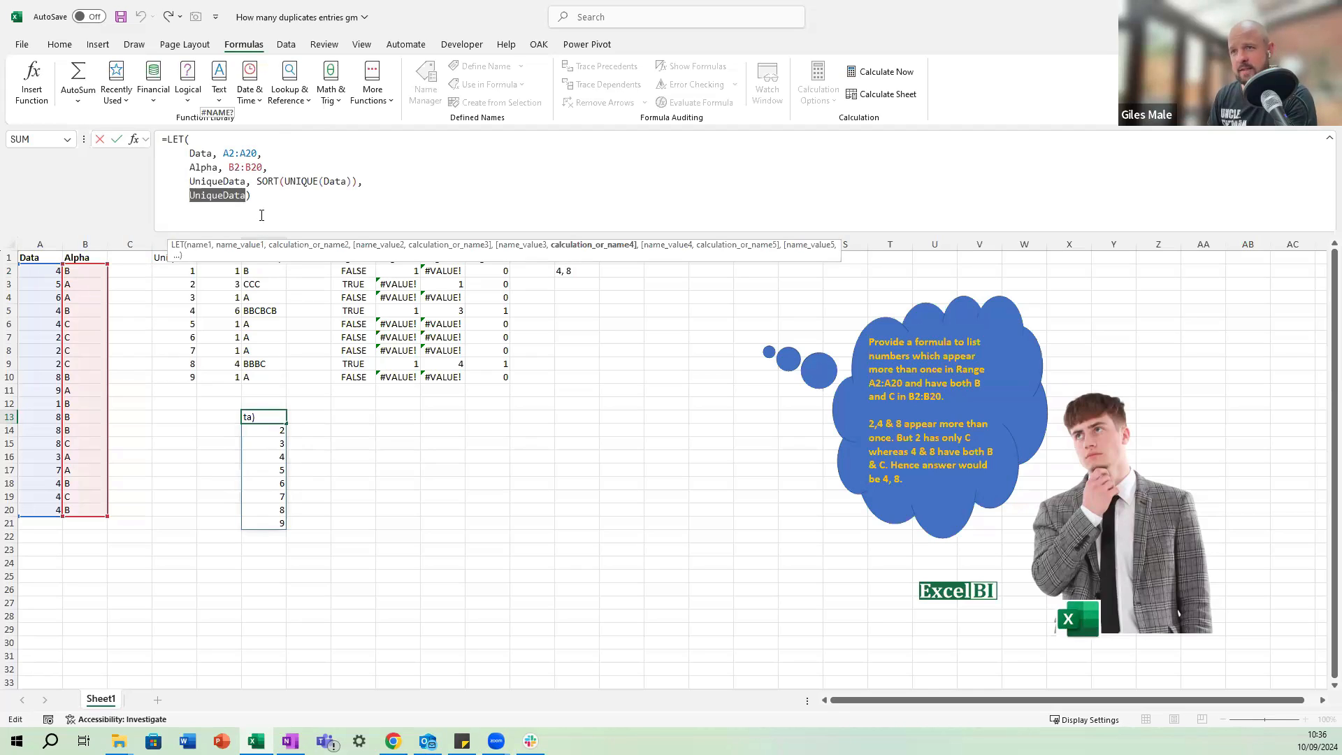
{"action": "type", "text": "DataCount"}
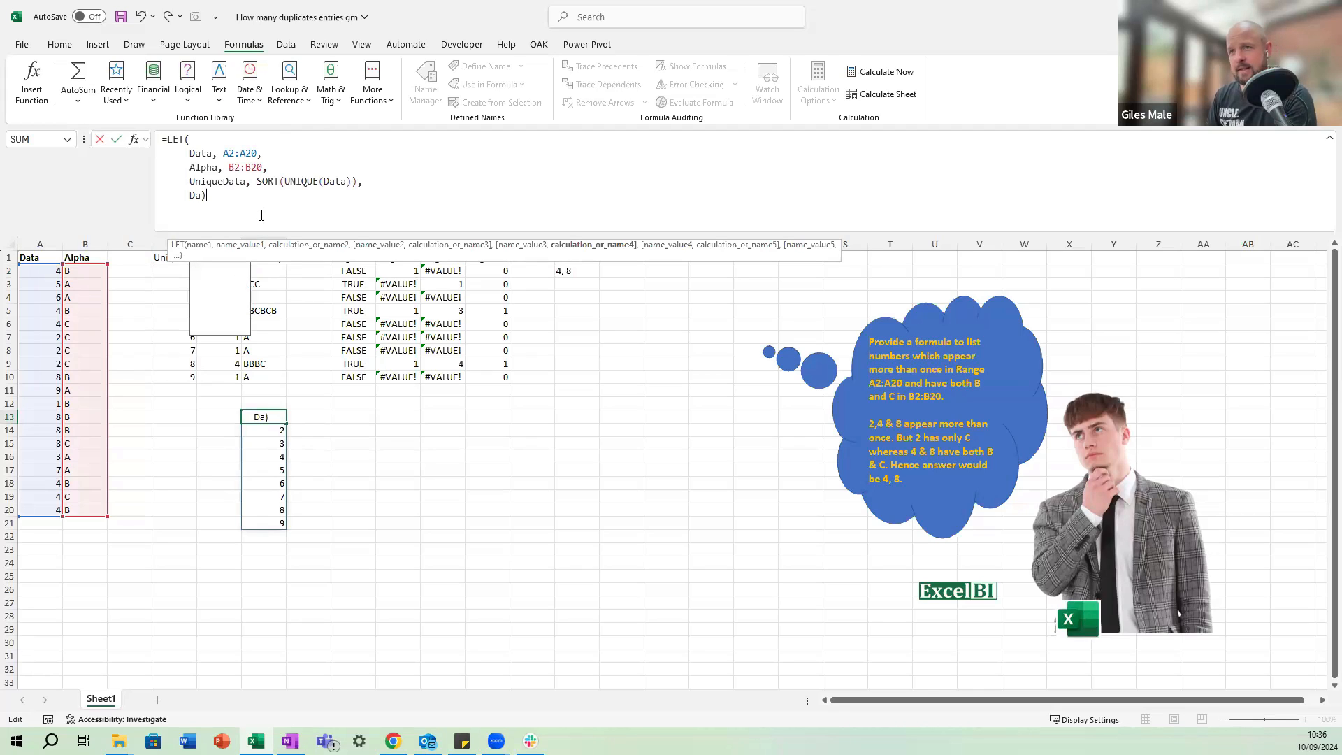
{"action": "type", "text": ", COUNTIFS(A2:A20, D2#)"}
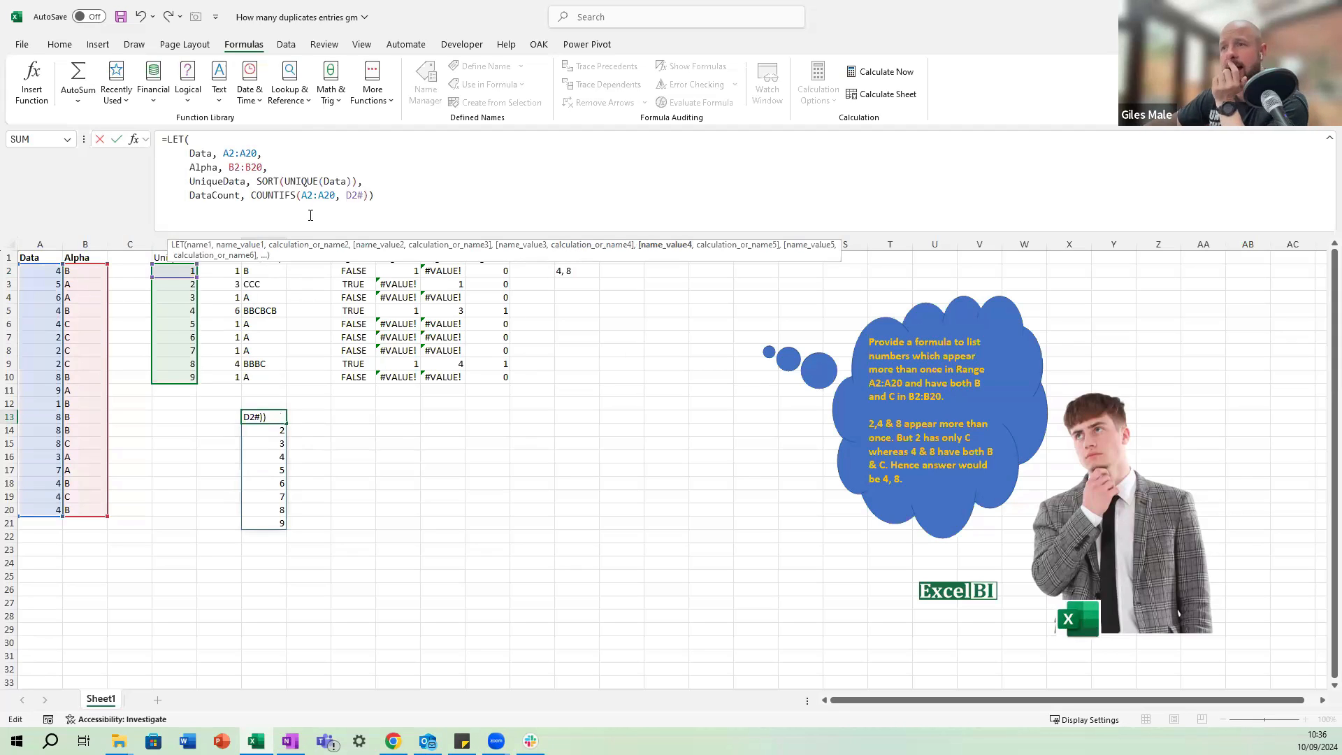
In the DataCount line's COUNTIFS, replace A2:A20 with Data and D2# with UniqueData.
{"action": "left_click_drag", "start_coordinate": [334, 201], "coordinate": [305, 203]}
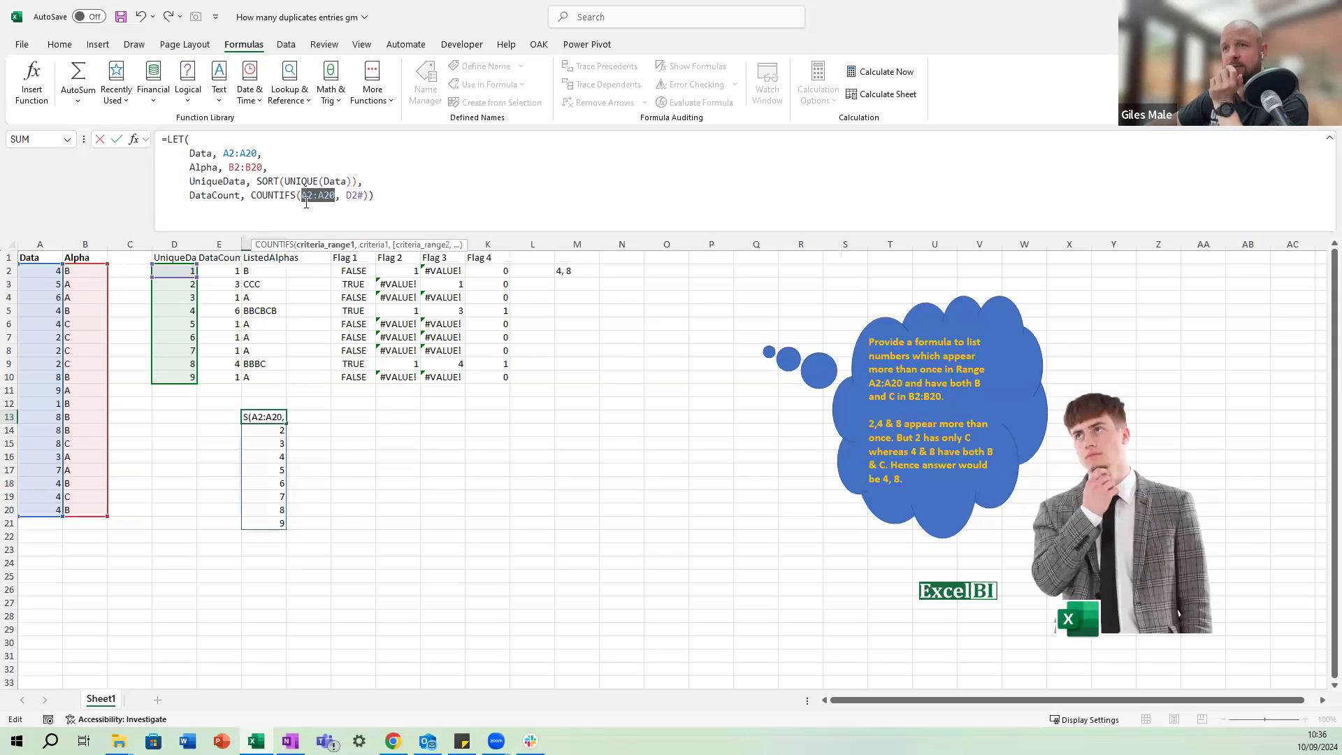
{"action": "type", "text": "Data"}
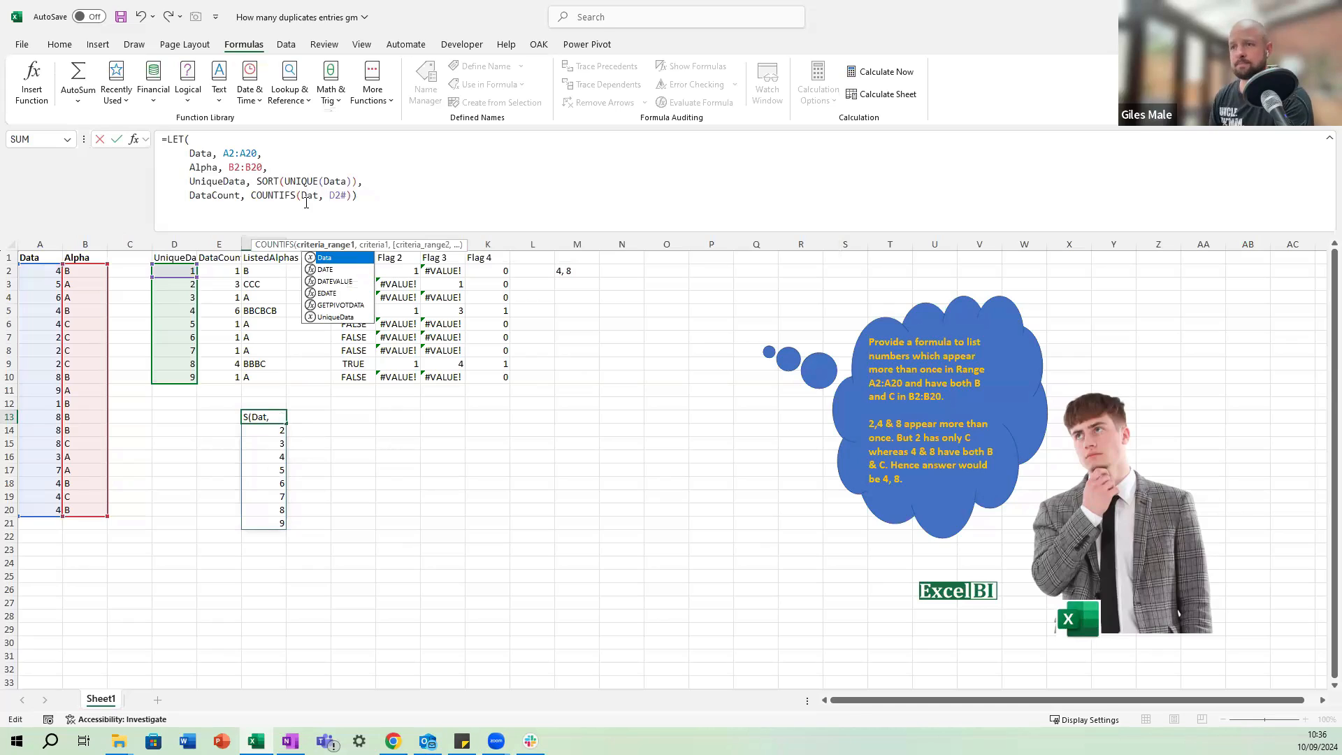
{"action": "left_click", "coordinate": [354, 196]}
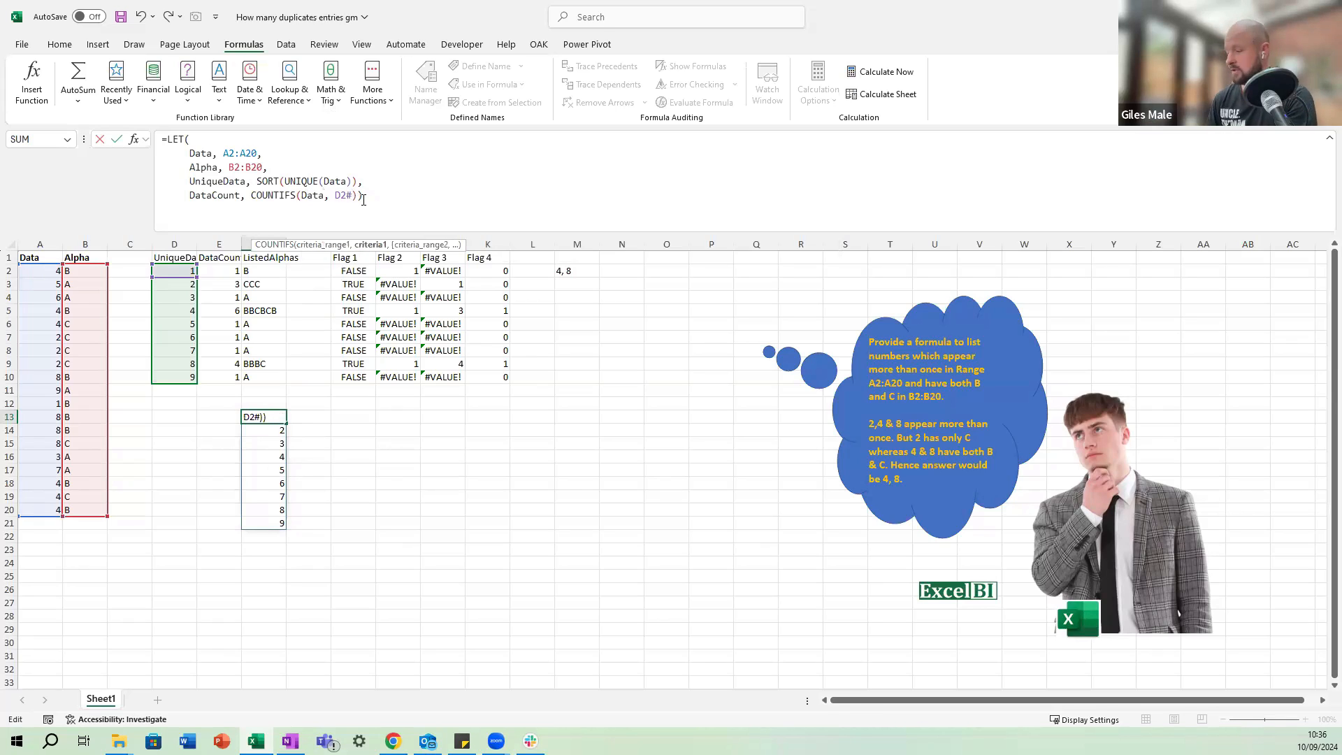
{"action": "key", "text": "BackSpace"}
{"action": "key", "text": "BackSpace"}
{"action": "key", "text": "BackSpace"}
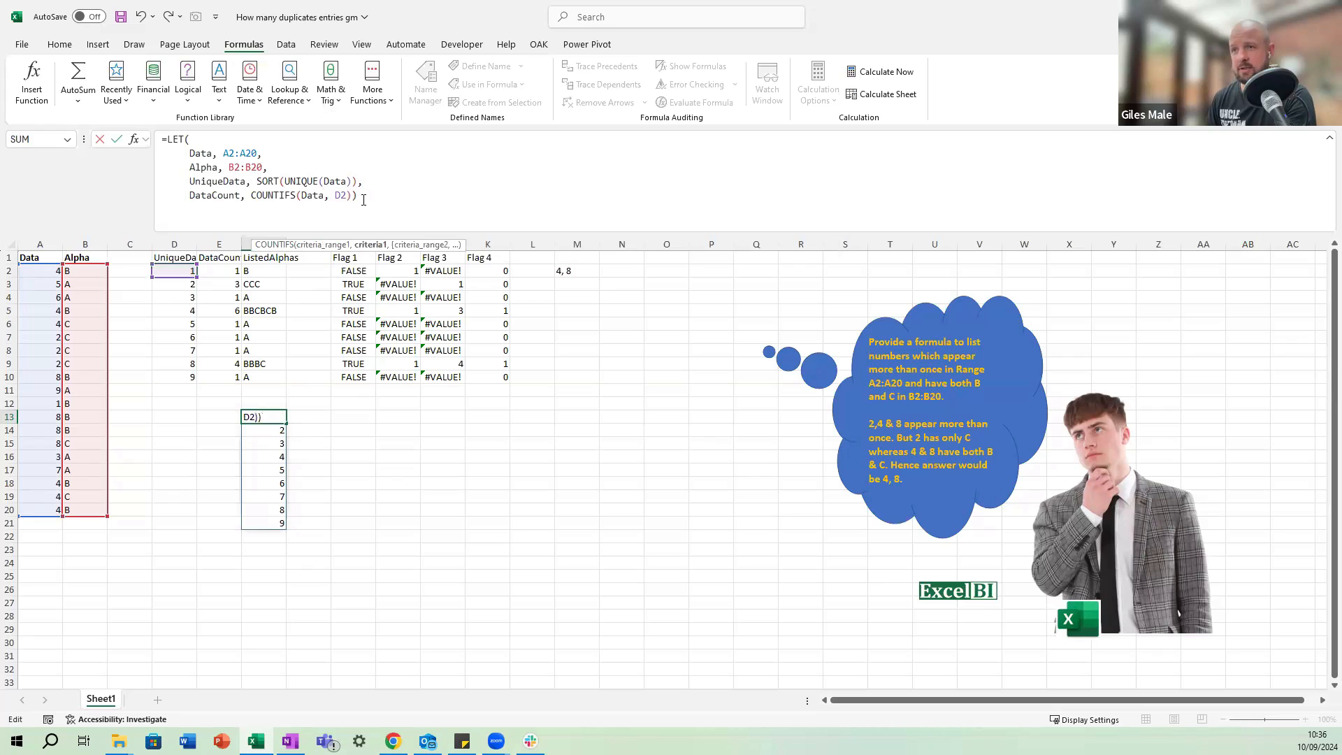
{"action": "type", "text": "U"}
{"action": "key", "text": "BackSpace"}
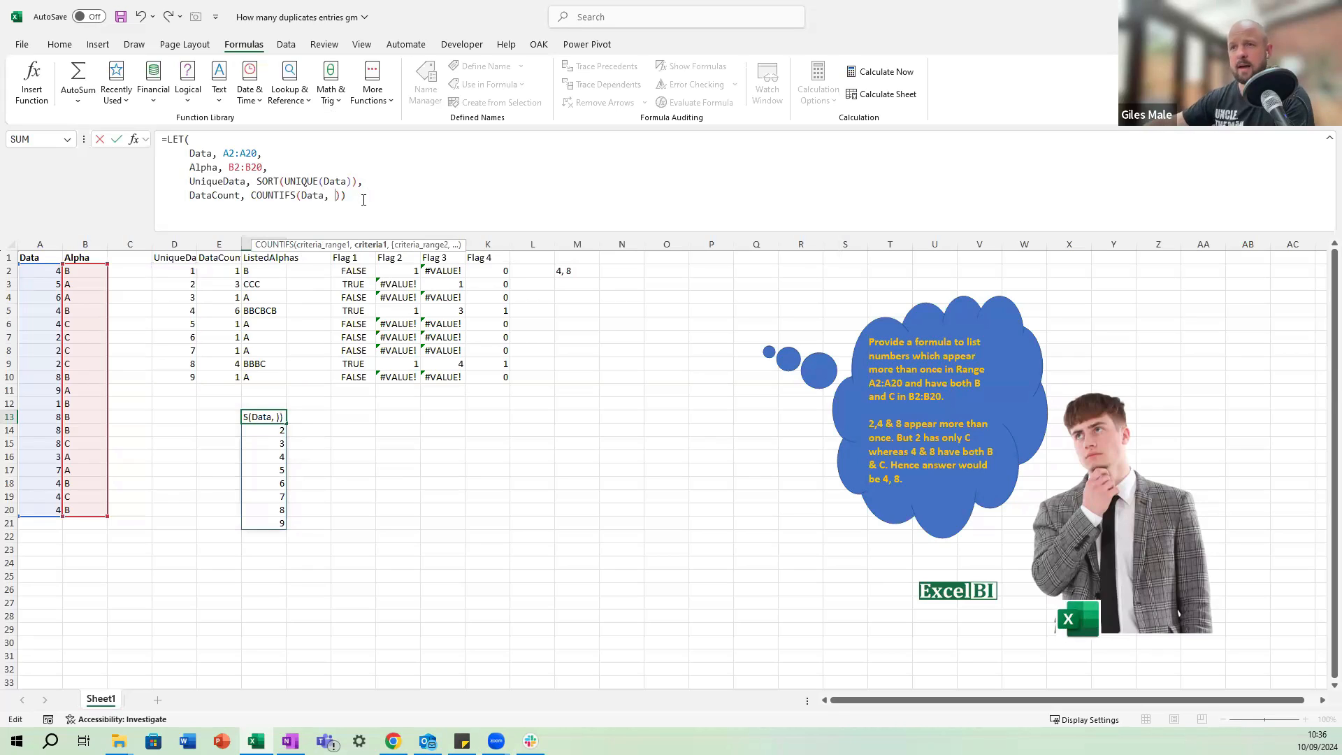
{"action": "type", "text": "Uniq"}
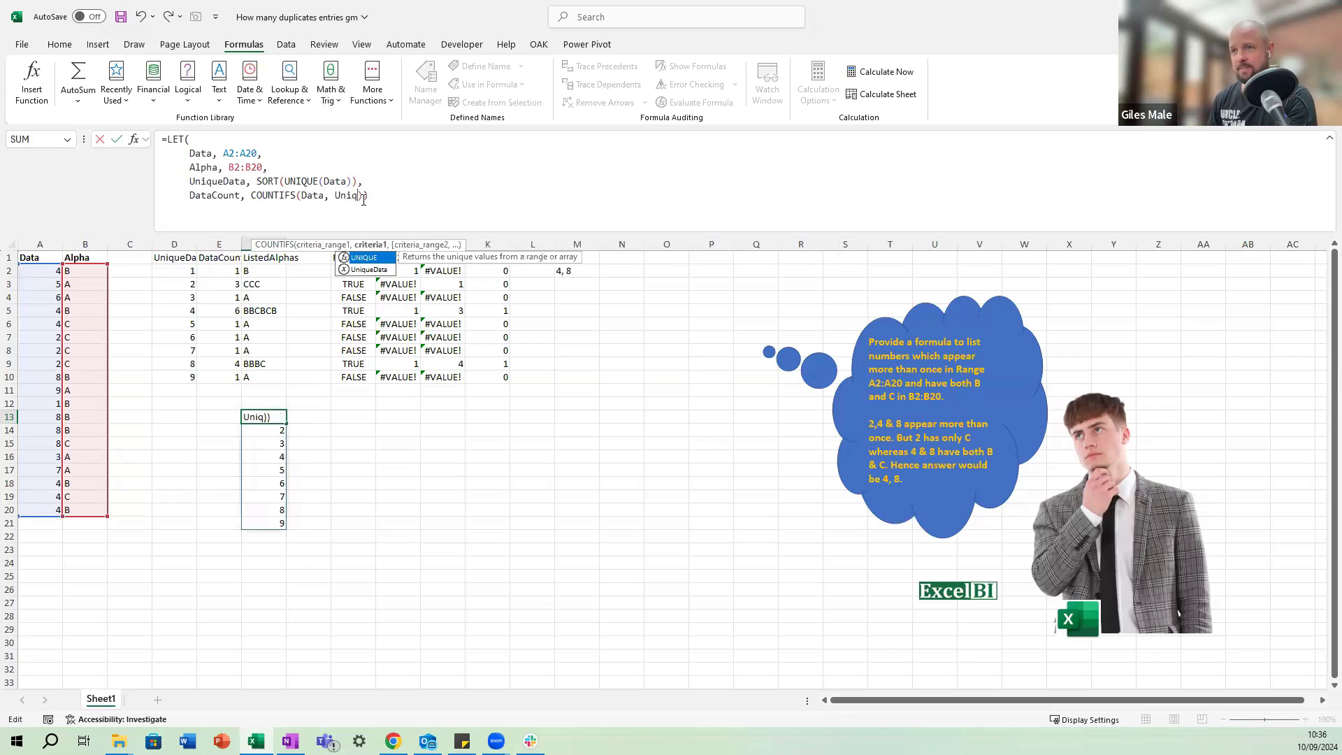
{"action": "type", "text": "ueData"}
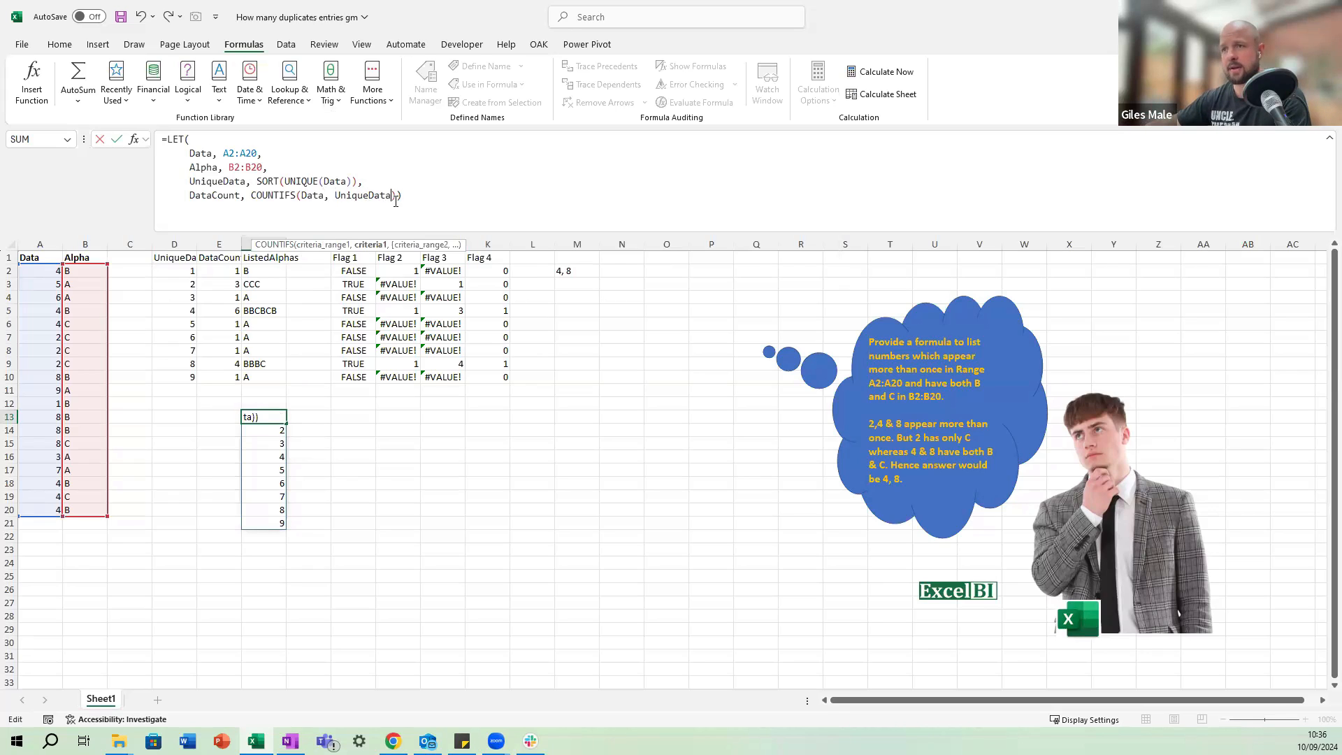
Make DataCount the final result of the LET formula on its own line and enter the formula in F13.
{"action": "key", "text": "Right"}
{"action": "type", "text": ","}
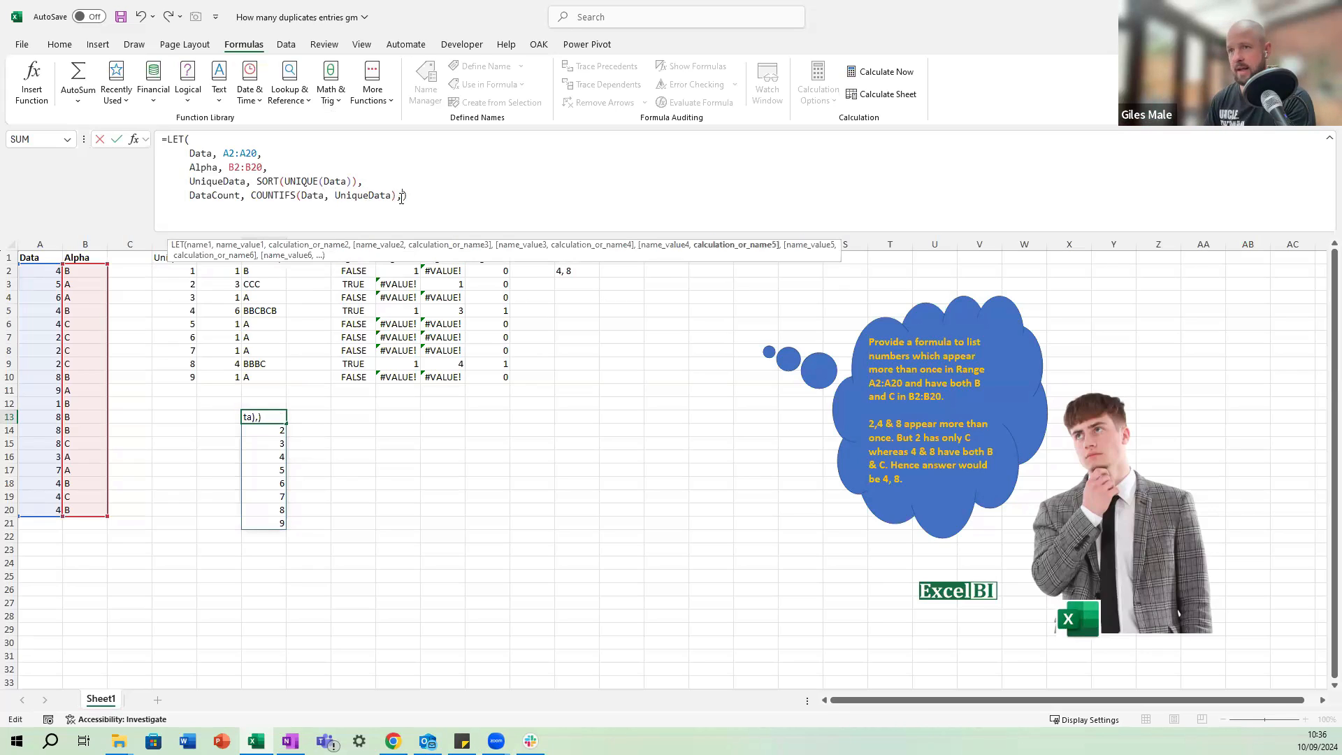
{"action": "key", "text": "alt+Return"}
{"action": "type", "text": "Data"}
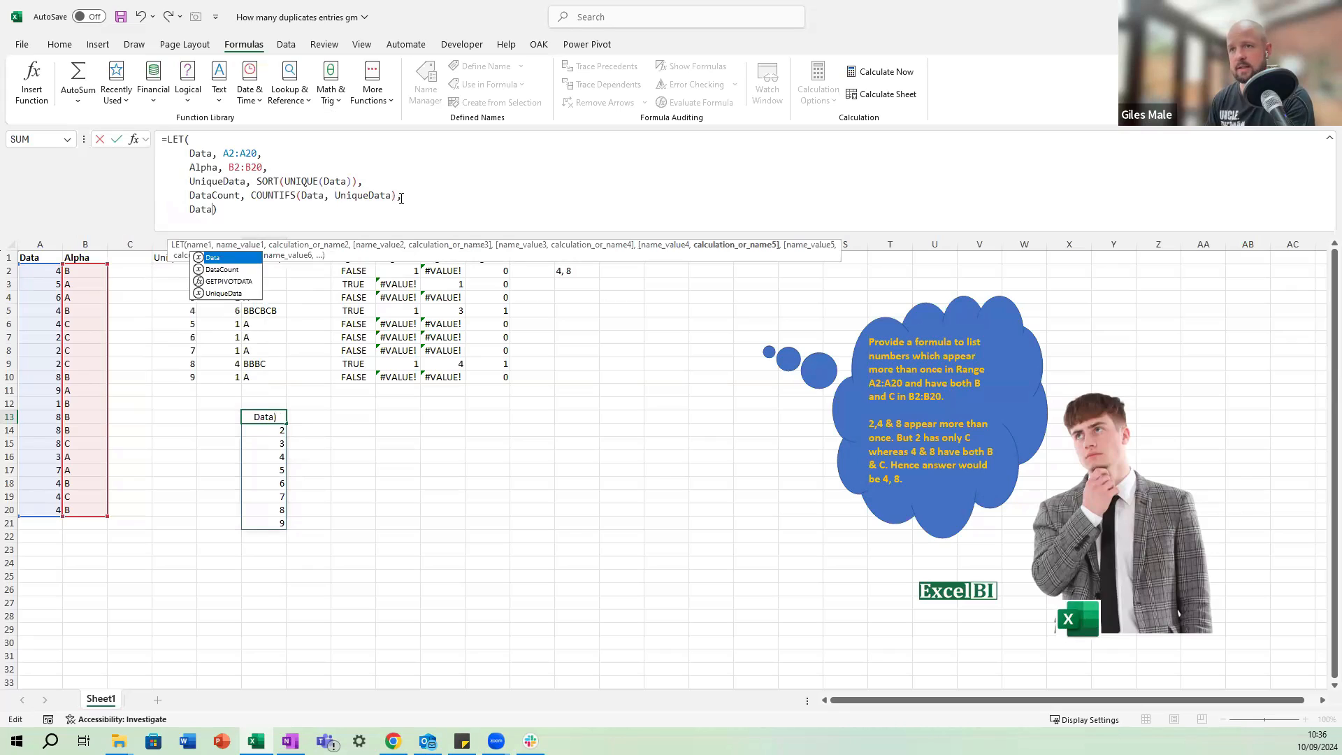
{"action": "type", "text": "C"}
{"action": "key", "text": "Tab"}
{"action": "key", "text": "Return"}
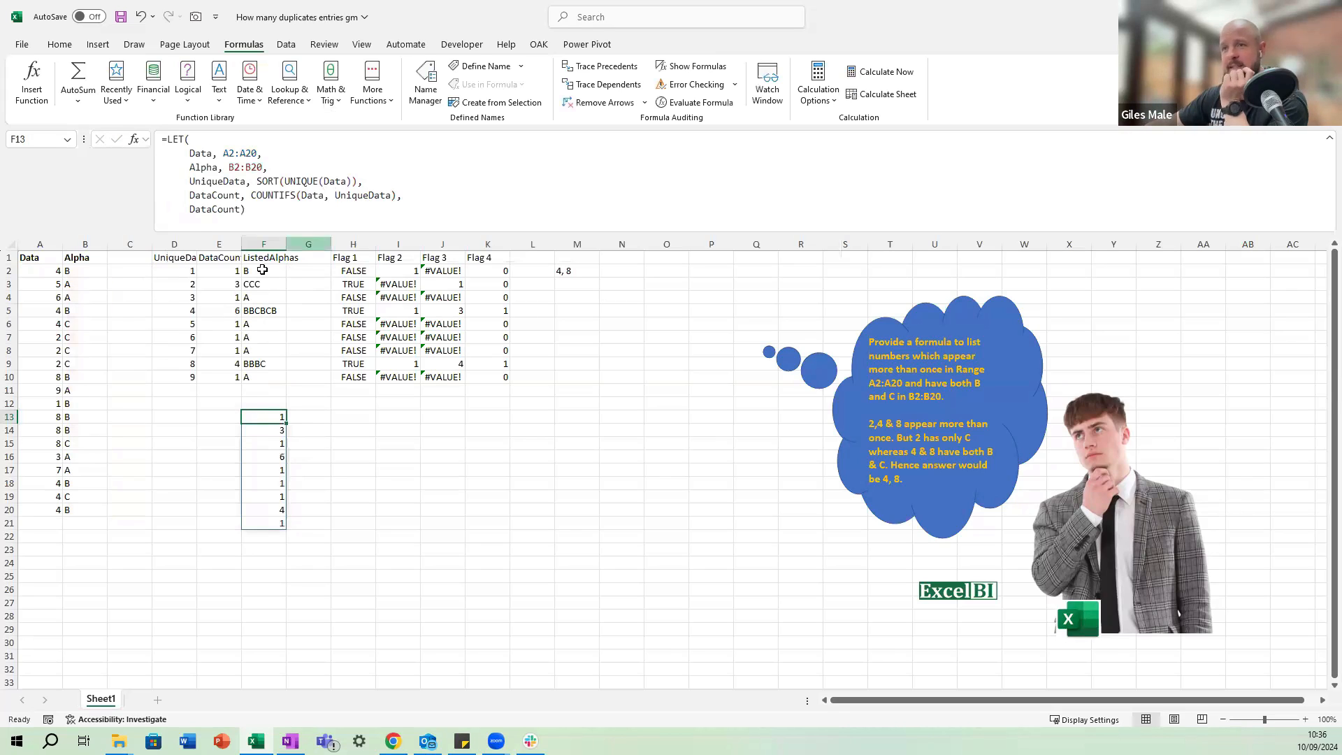
Copy the MAP formula text under ListedAlphas in F2 without its equals sign, leaving the cell unchanged.
{"action": "left_click", "coordinate": [230, 271]}
{"action": "left_click", "coordinate": [263, 275]}
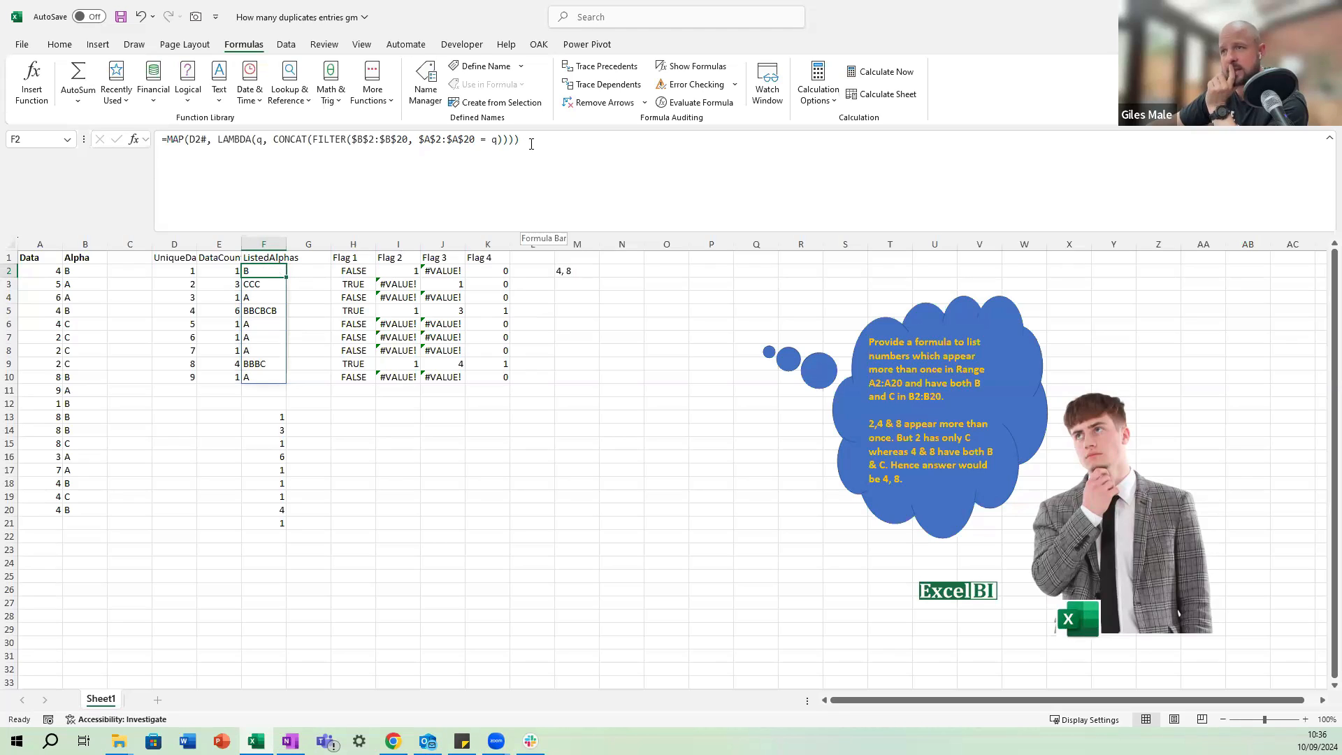
{"action": "left_click_drag", "start_coordinate": [520, 139], "coordinate": [165, 137]}
{"action": "key", "text": "ctrl+c"}
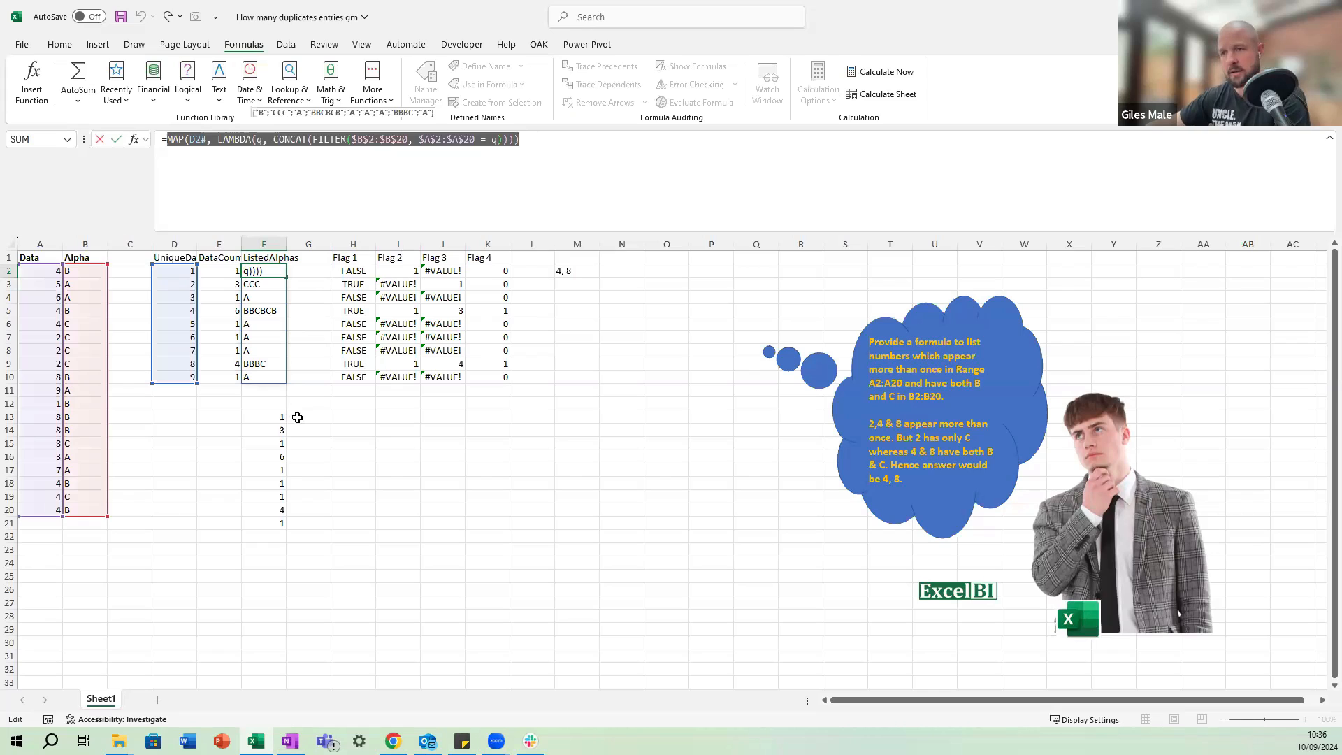
{"action": "key", "text": "Escape"}
In F13's LET formula, replace the final DataCount with a new variable AlphaList defined by the copied MAP expression.
{"action": "left_click", "coordinate": [279, 416]}
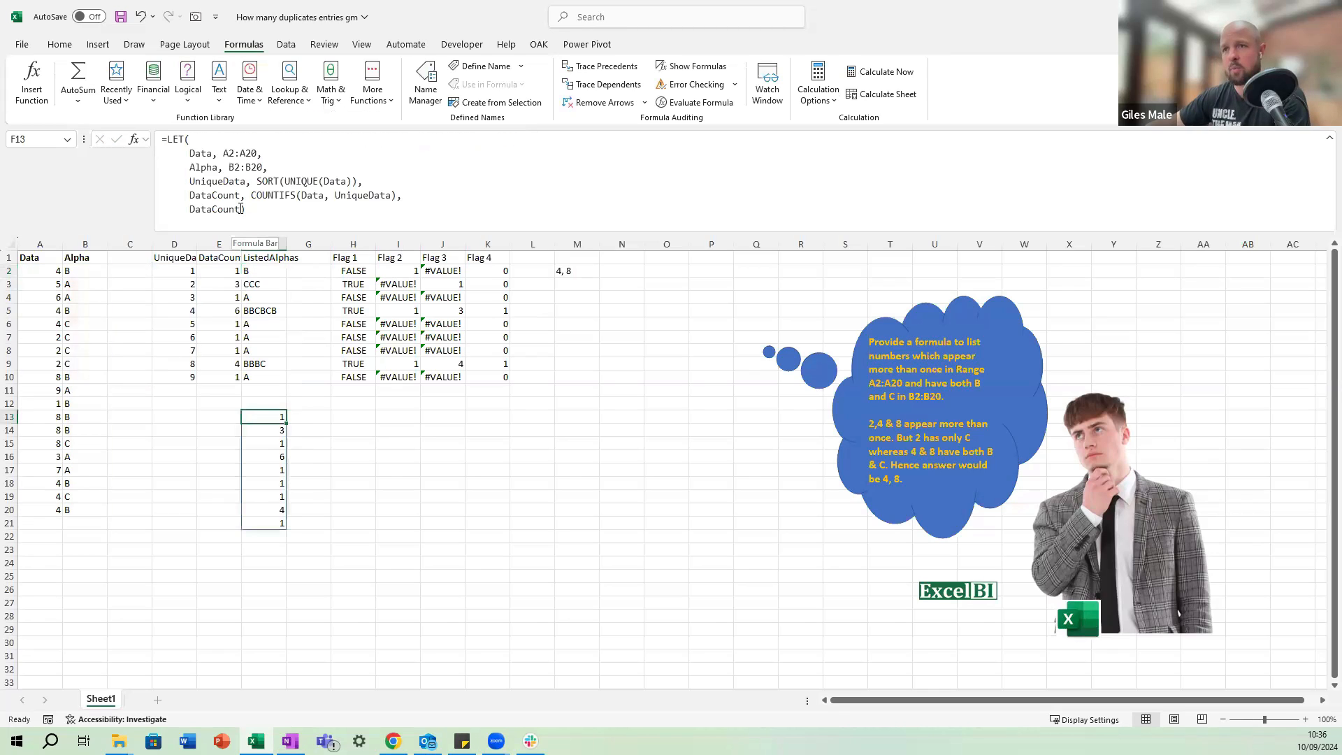
{"action": "double_click", "coordinate": [236, 209]}
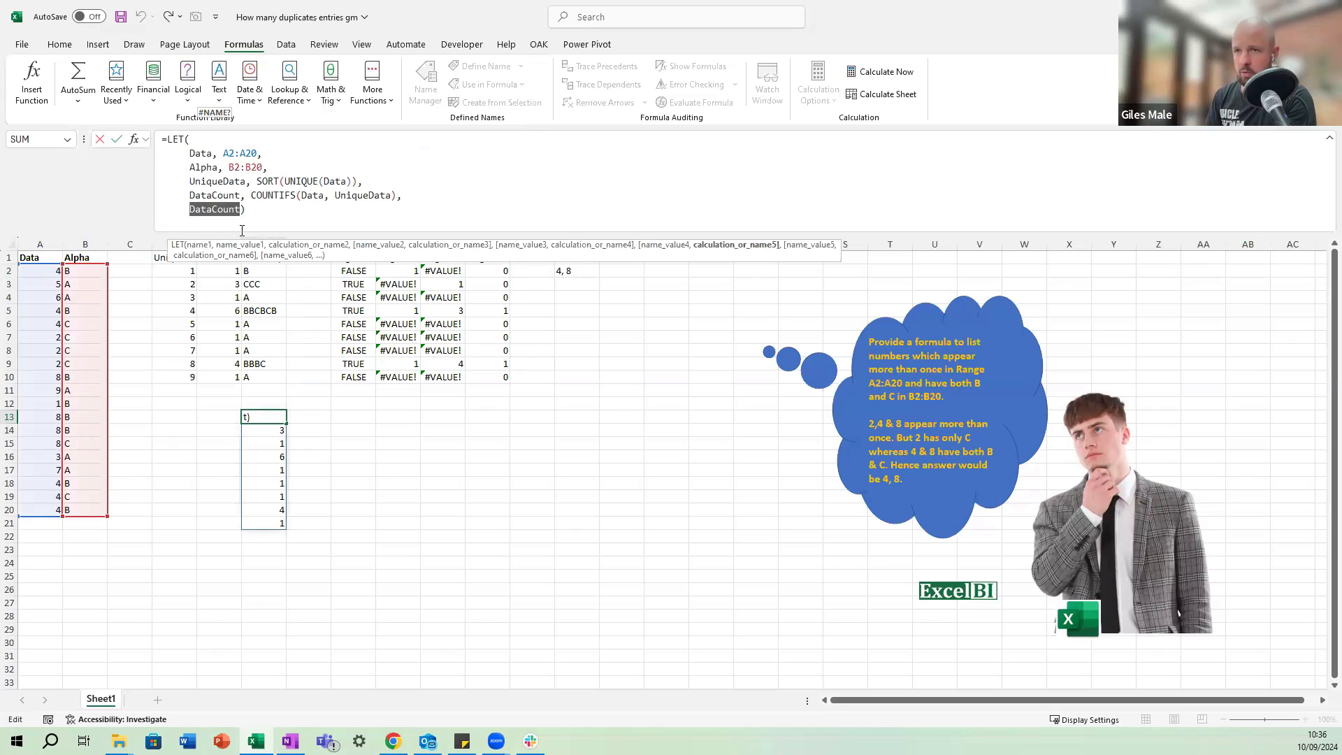
{"action": "type", "text": "Alp"}
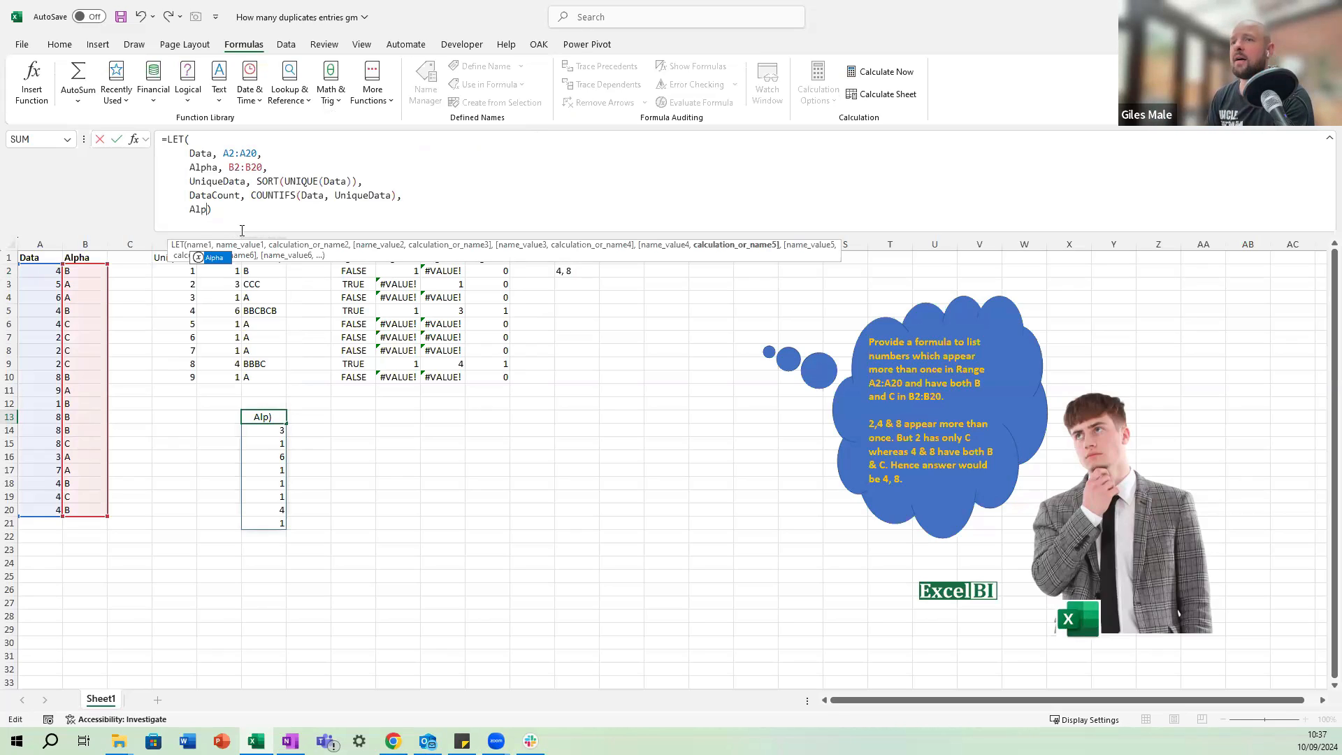
{"action": "type", "text": "haList"}
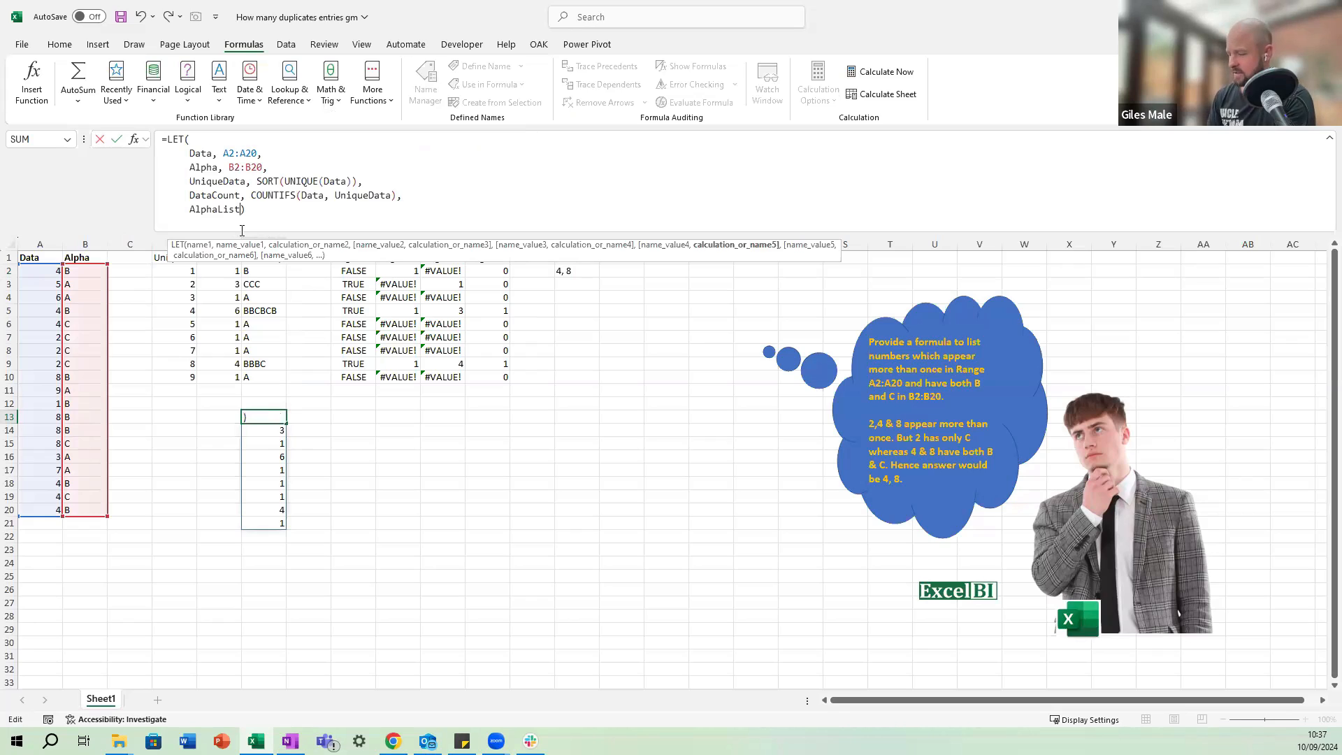
{"action": "type", "text": ","}
{"action": "key", "text": "ctrl+v"}
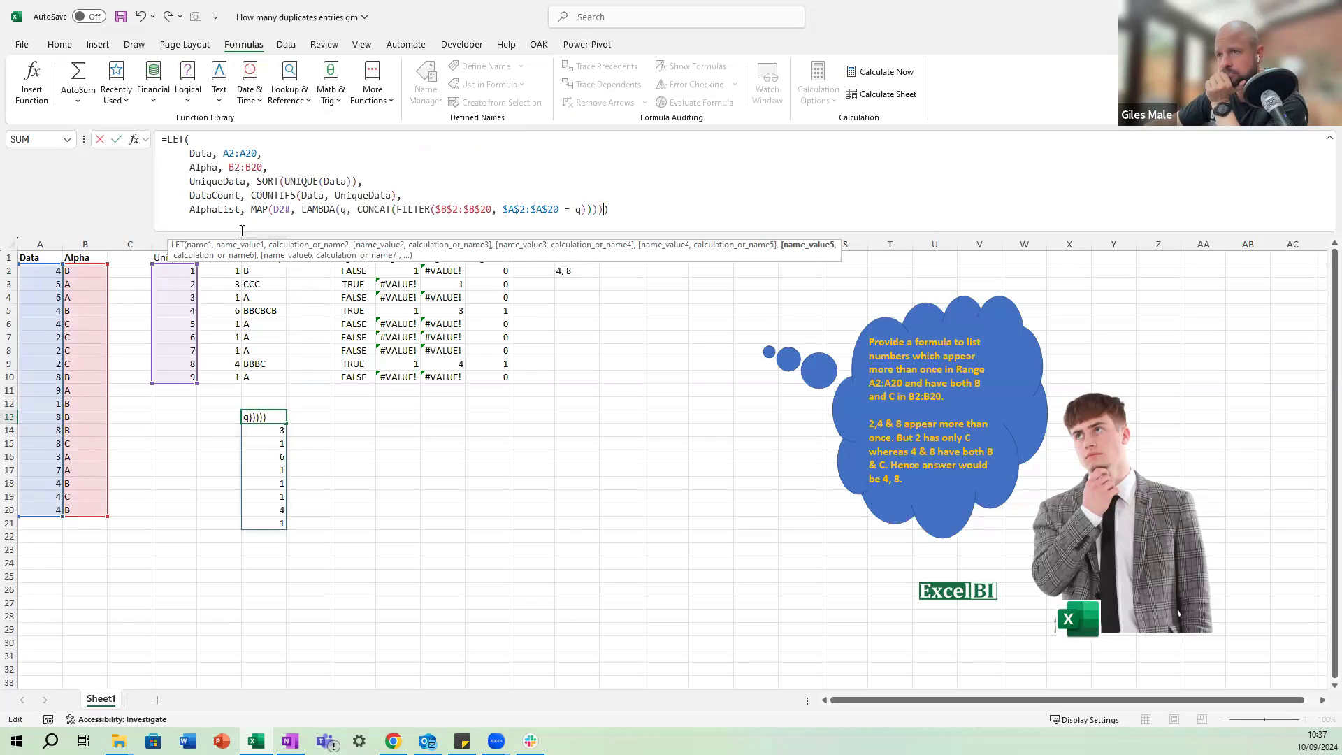
Replace the D2# array argument of MAP in the AlphaList line with UniqueData.
{"action": "left_click", "coordinate": [291, 211]}
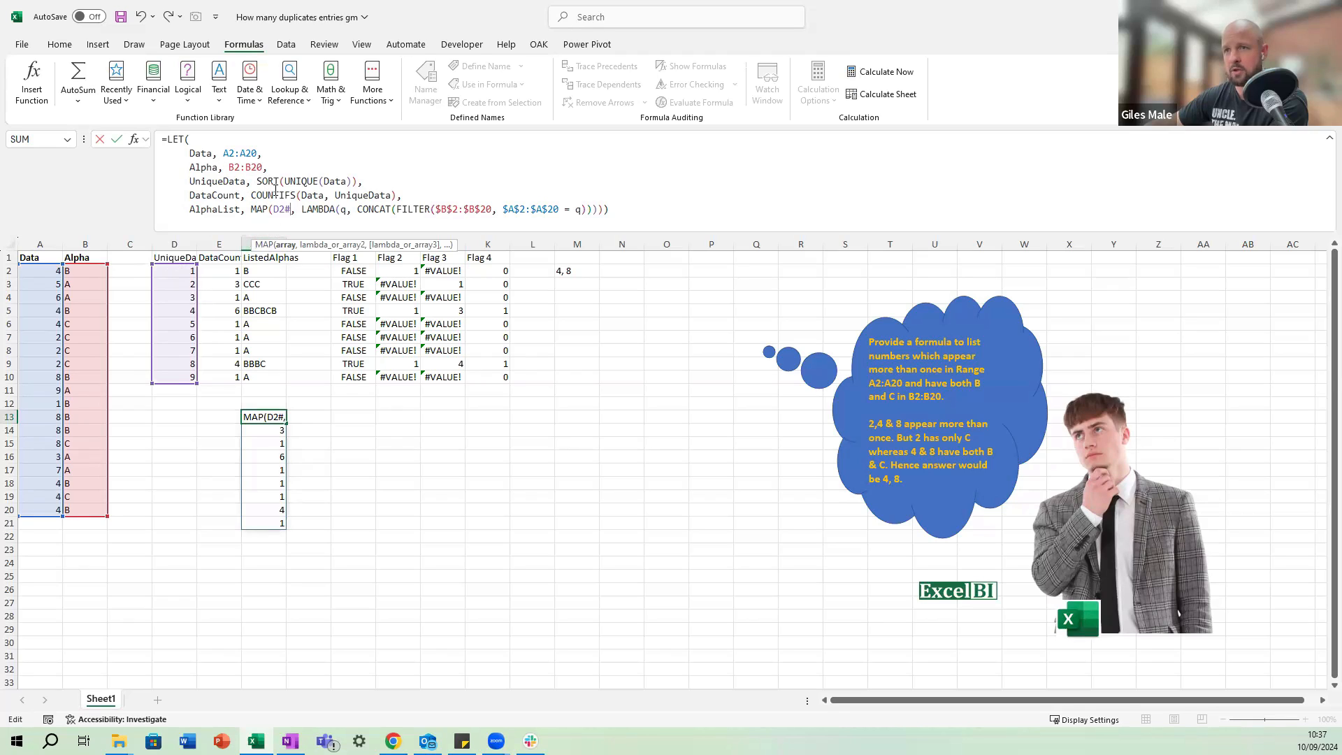
{"action": "key", "text": "BackSpace"}
{"action": "key", "text": "BackSpace"}
{"action": "key", "text": "BackSpace"}
{"action": "type", "text": "Un"}
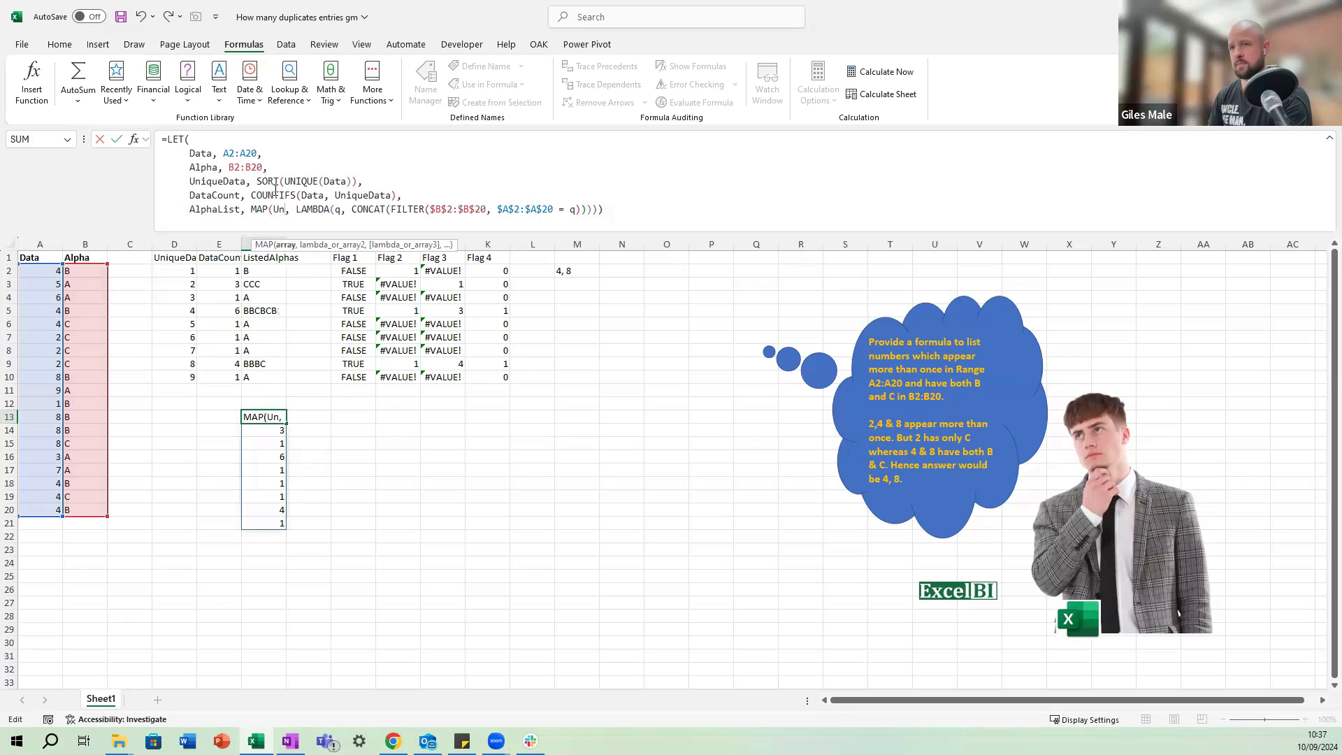
{"action": "type", "text": "iqueData"}
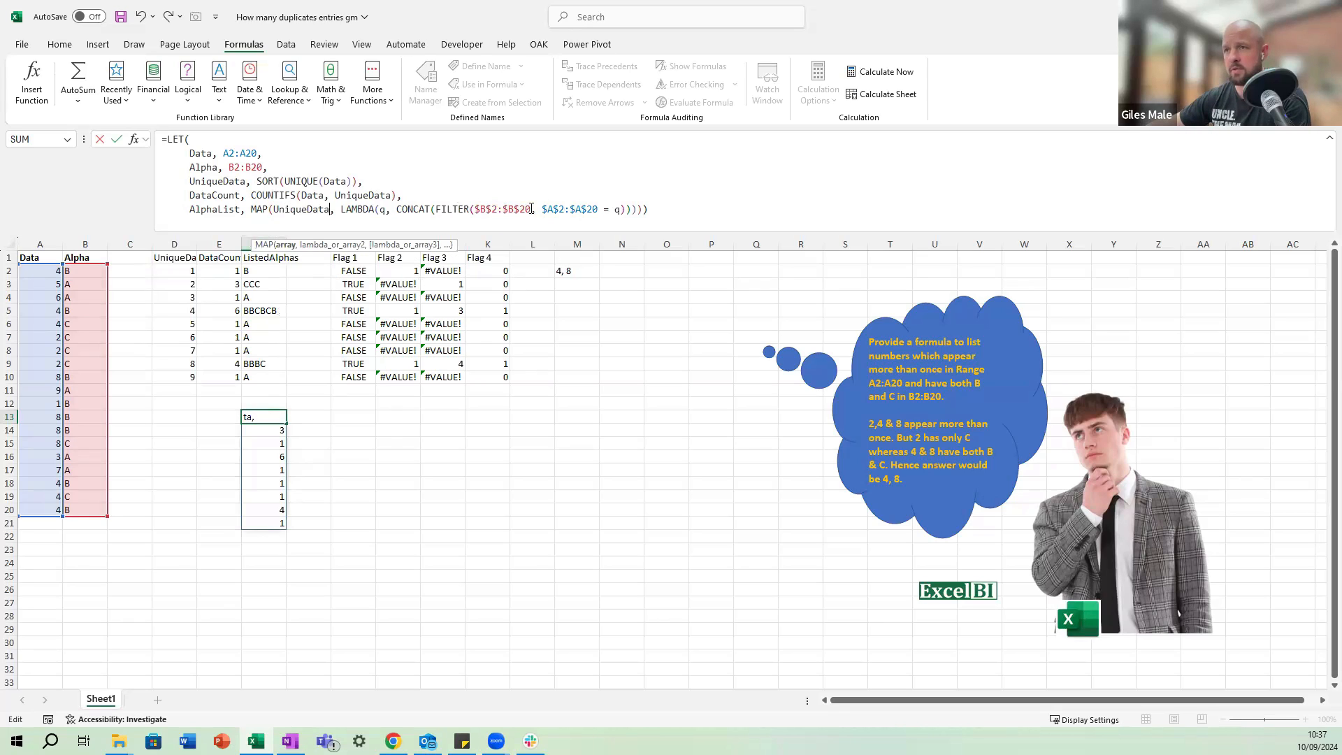
Replace $B$2:$B$20 with Alpha in the AlphaList line's FILTER and select its $A$2:$A$20 reference.
{"action": "left_click_drag", "start_coordinate": [530, 209], "coordinate": [476, 207]}
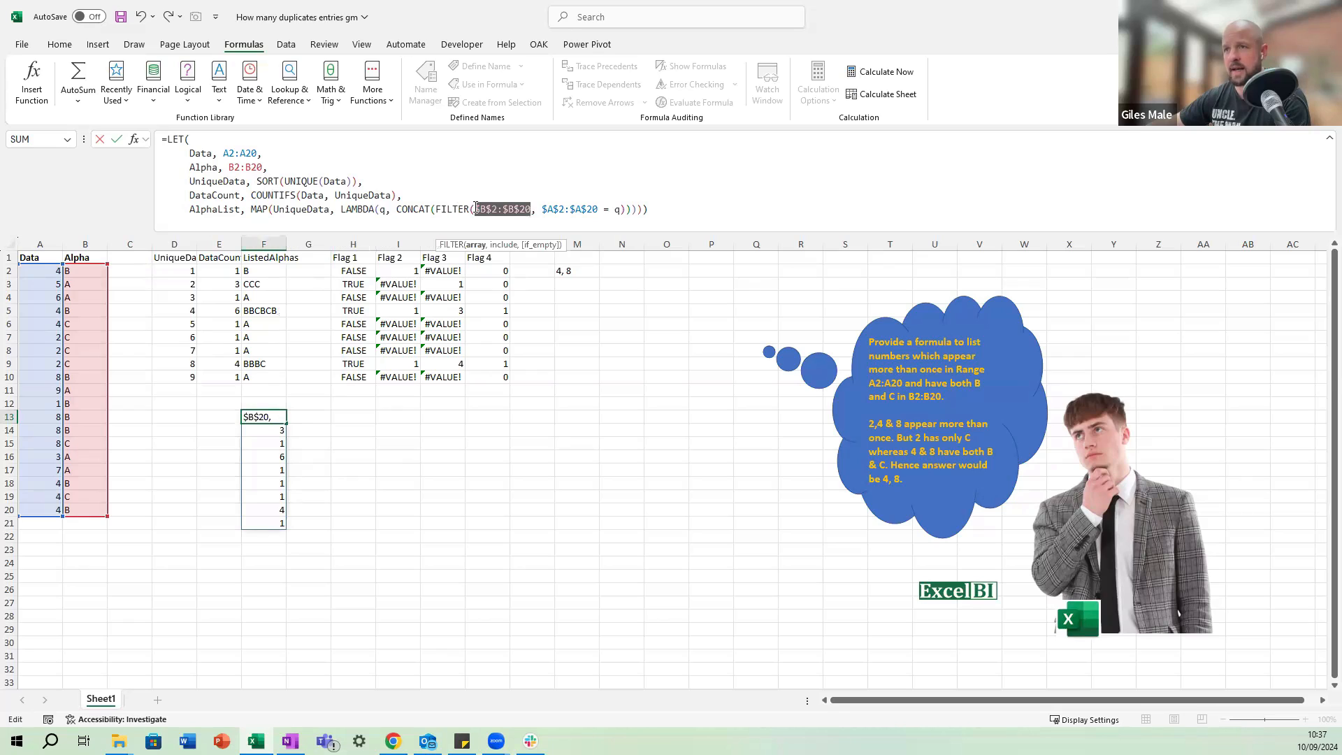
{"action": "type", "text": "Alpha"}
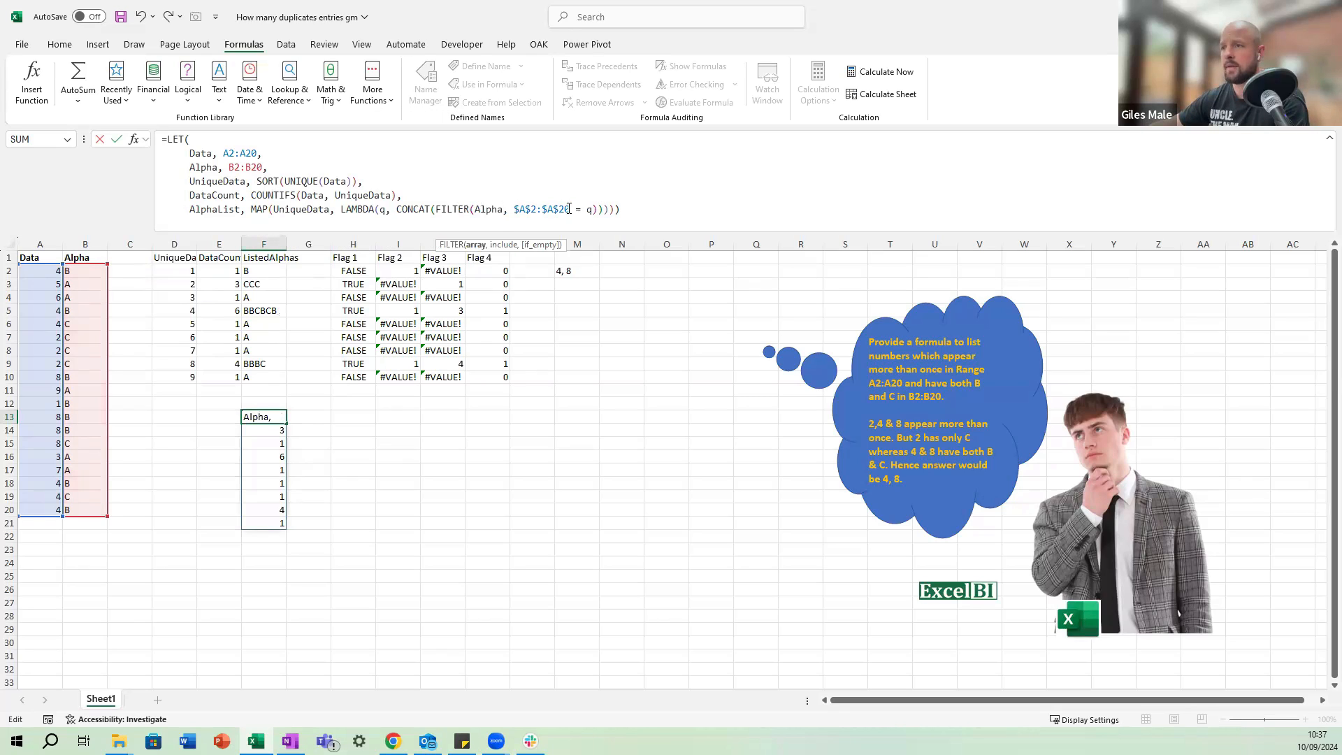
{"action": "left_click_drag", "start_coordinate": [569, 209], "coordinate": [516, 209]}
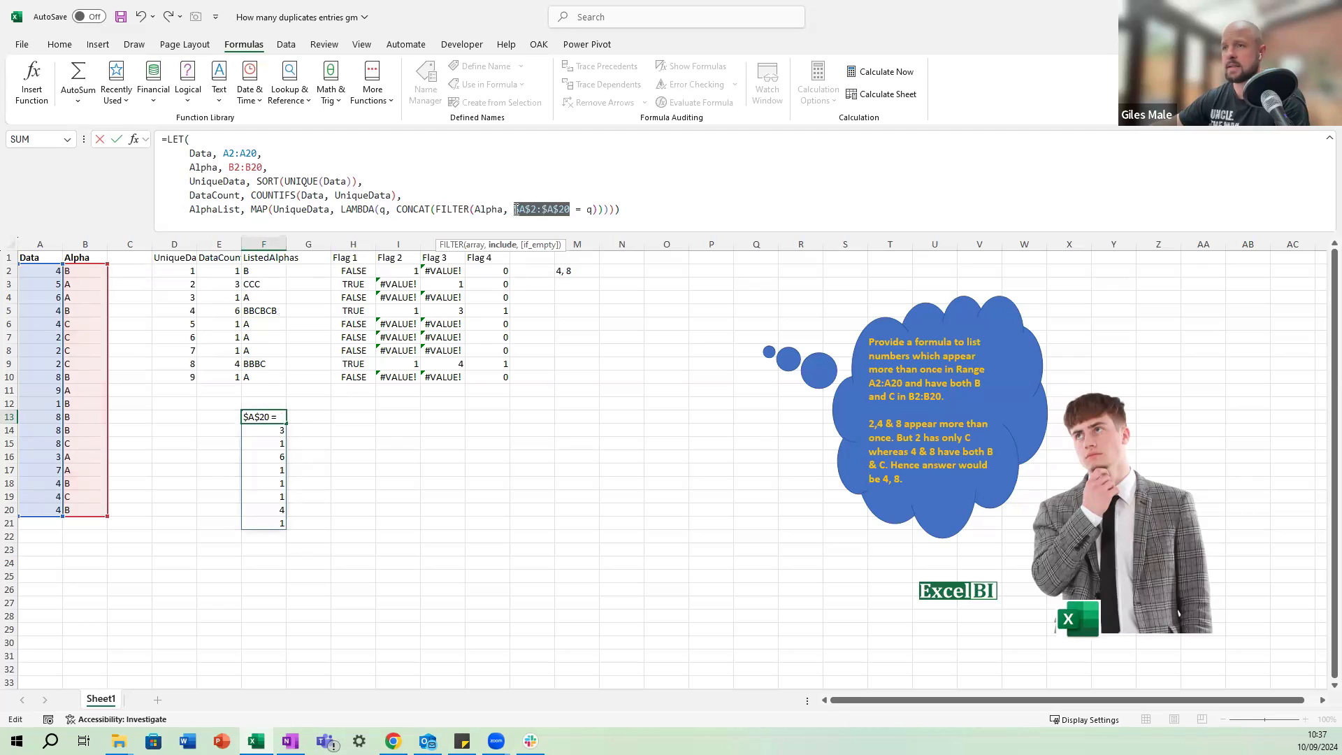
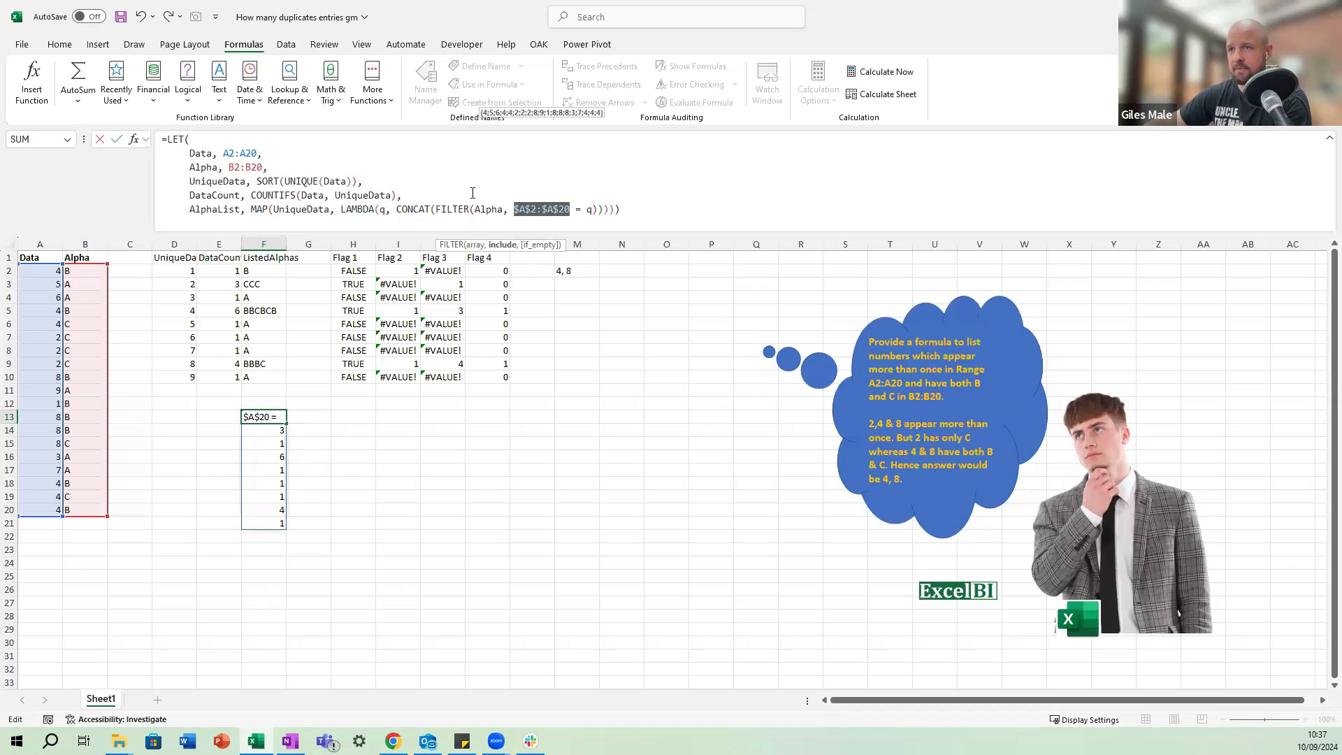
Replace $A$2:$A$20 with Data in the AlphaList line, return AlphaList as the LET result and commit the formula.
{"action": "type", "text": "Data"}
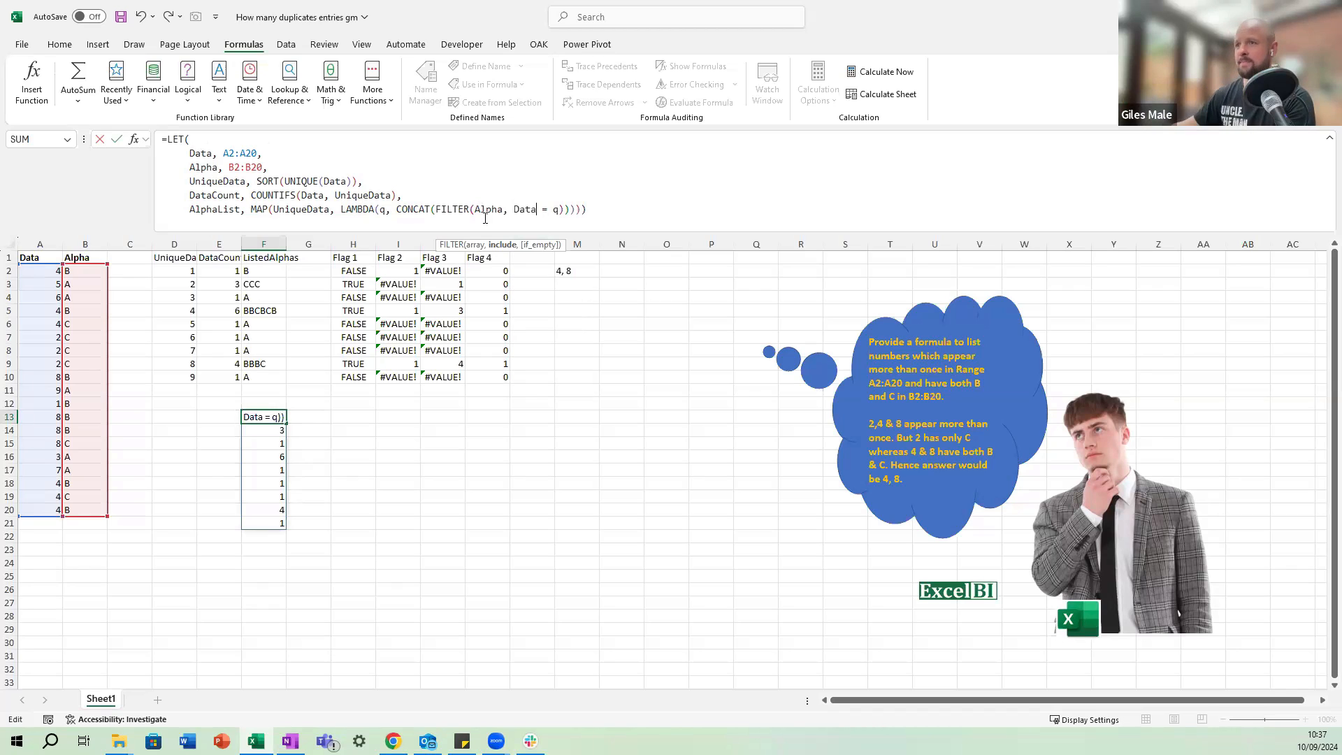
{"action": "left_click", "coordinate": [581, 210]}
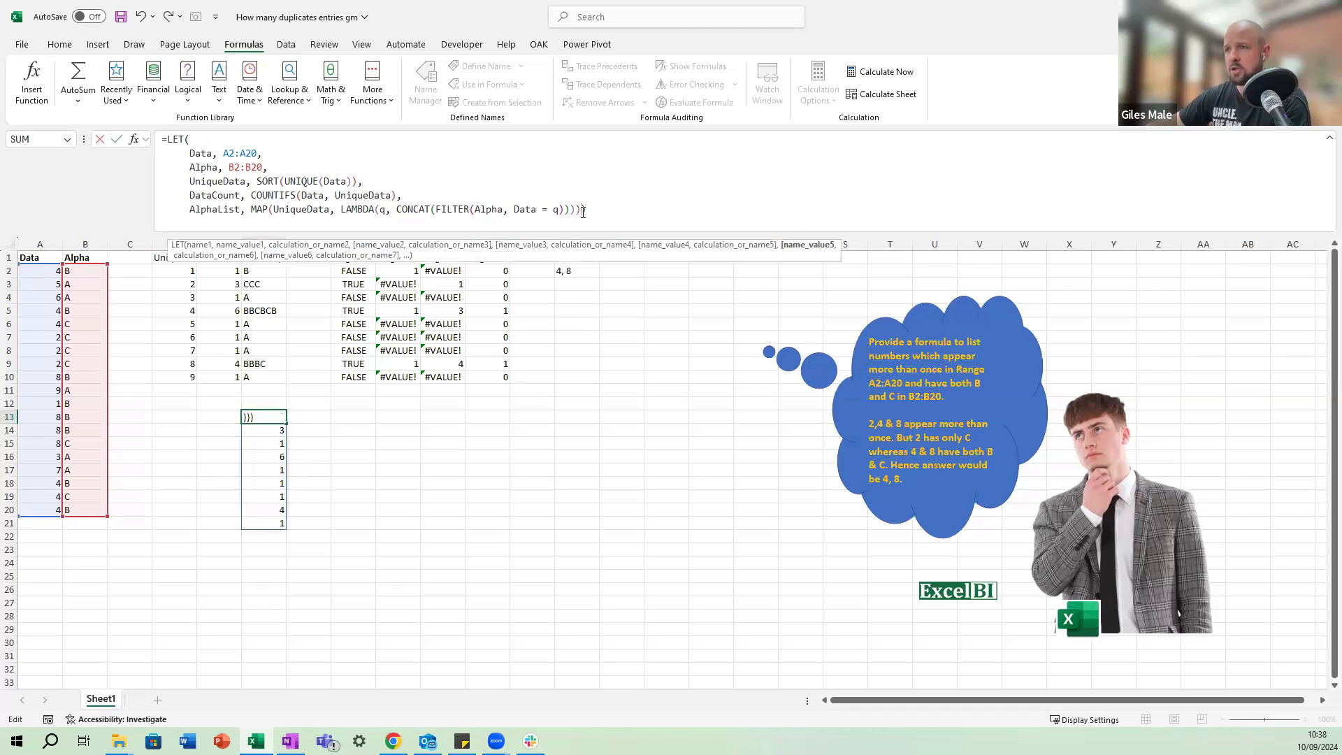
{"action": "type", "text": ","}
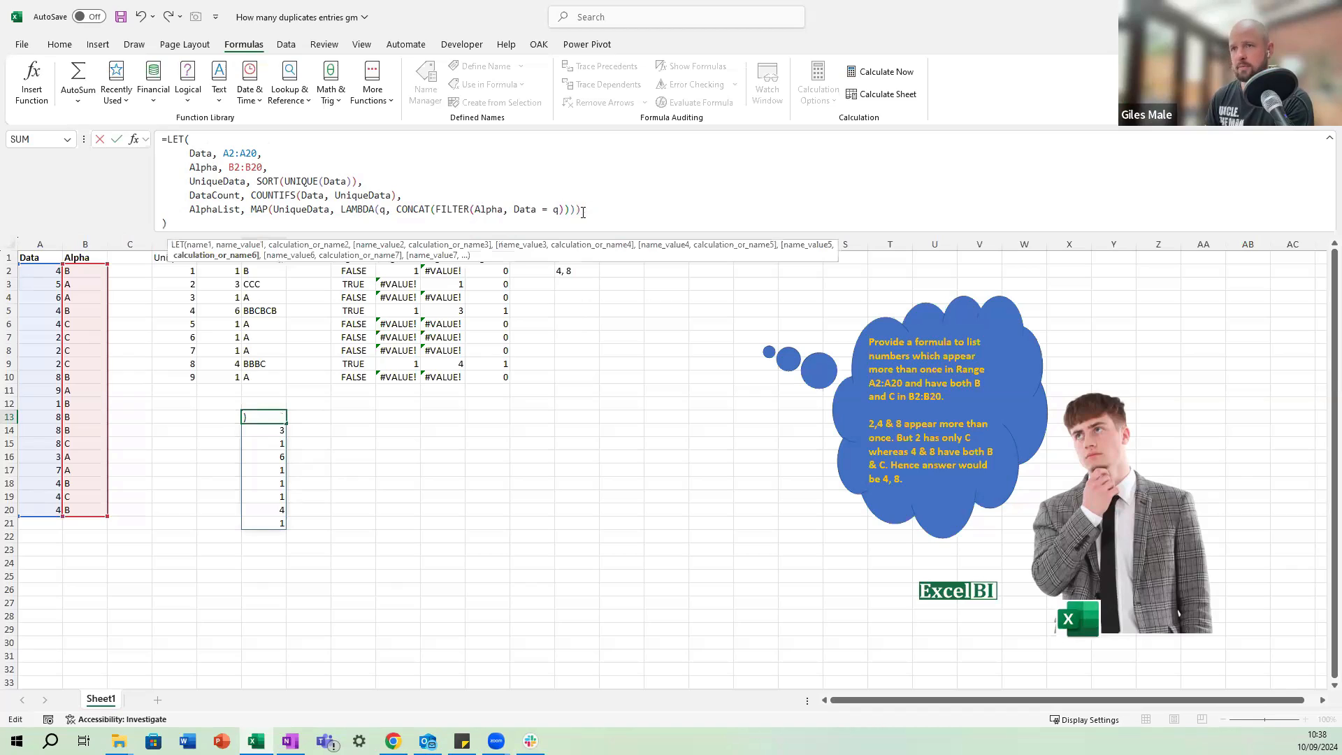
{"action": "key", "text": "alt+Return"}
{"action": "type", "text": "Alph"}
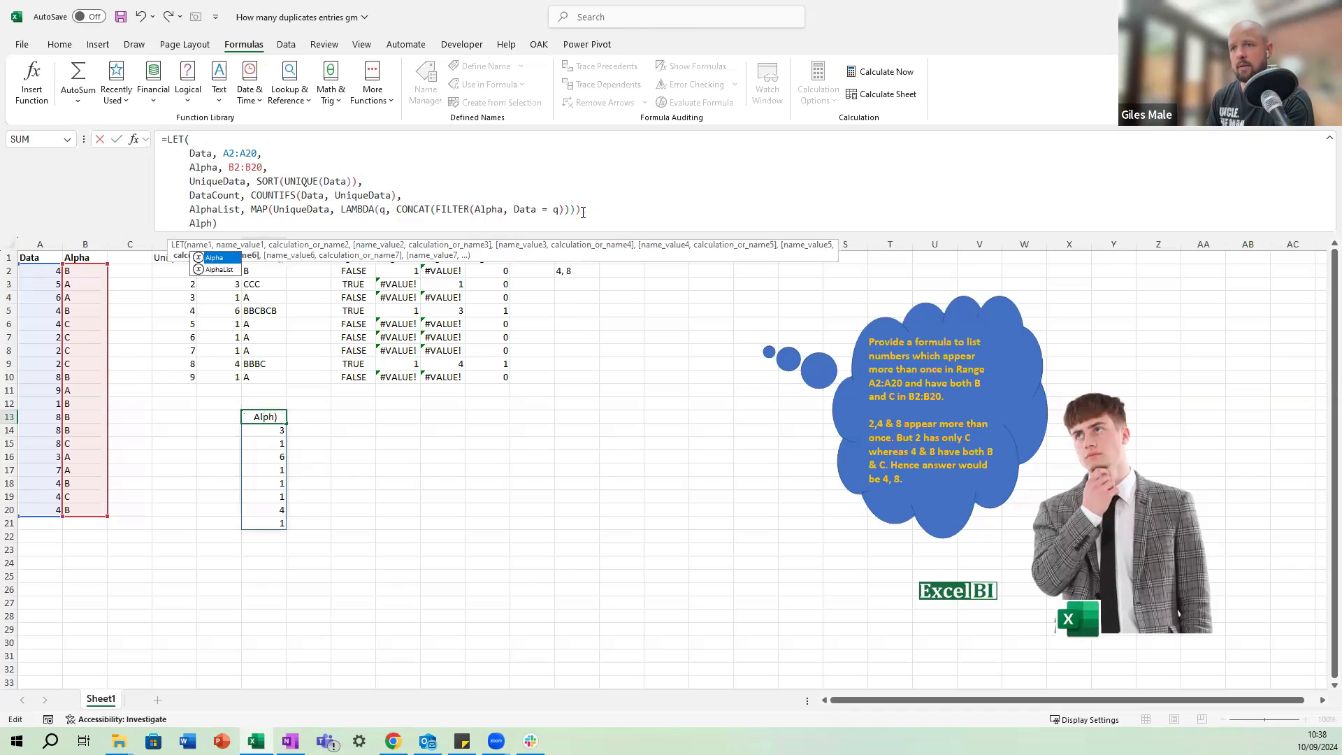
{"action": "key", "text": "Down"}
{"action": "key", "text": "Tab"}
{"action": "key", "text": "Return"}
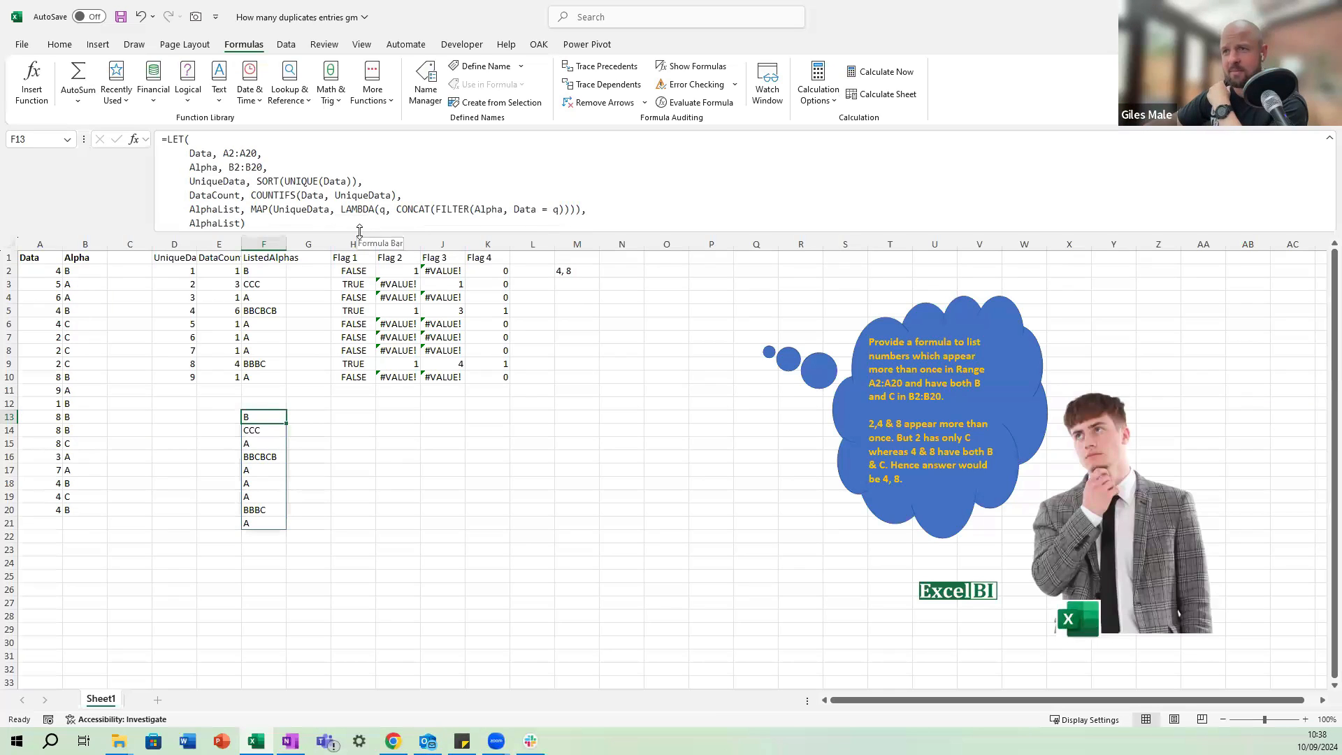
Enlarge the formula bar and examine which ranges the TEXTJOIN and FILTER formula in M2 uses, compared with F13's LET formula.
{"action": "left_click_drag", "start_coordinate": [358, 231], "coordinate": [360, 272]}
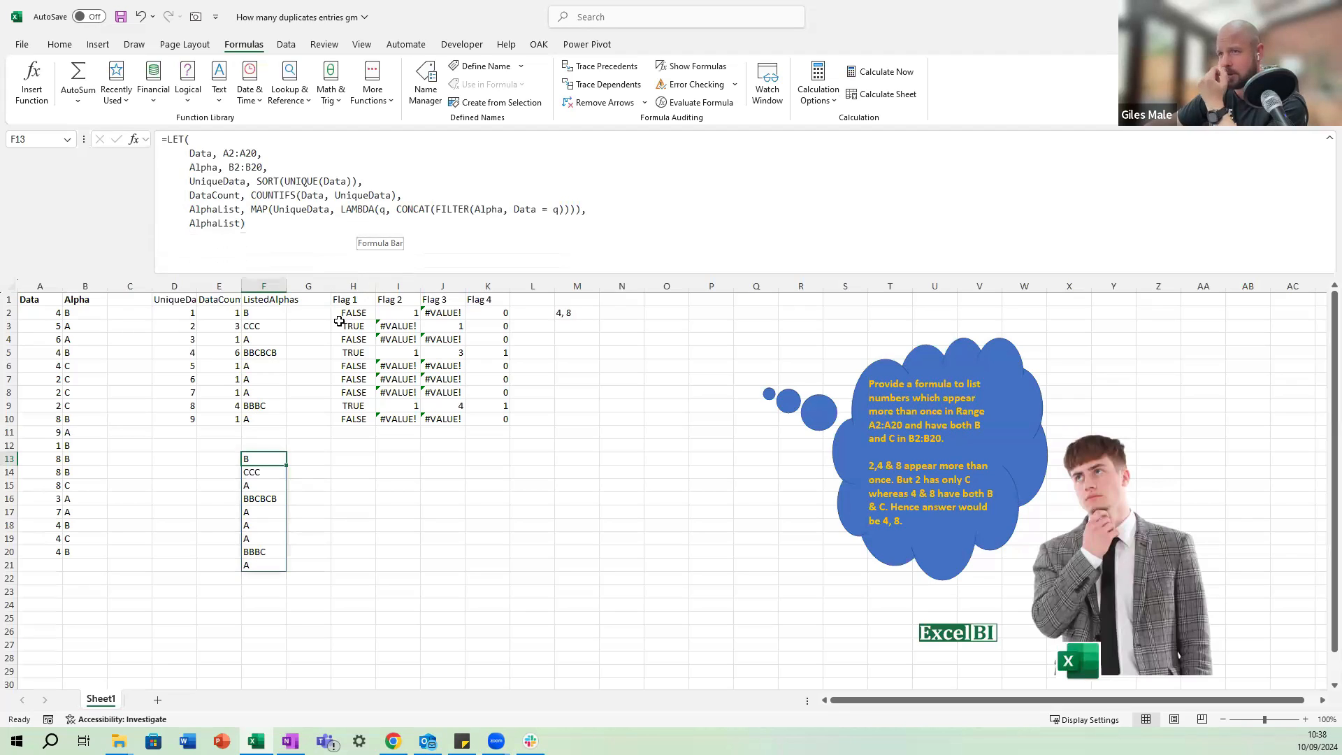
{"action": "left_click", "coordinate": [574, 318]}
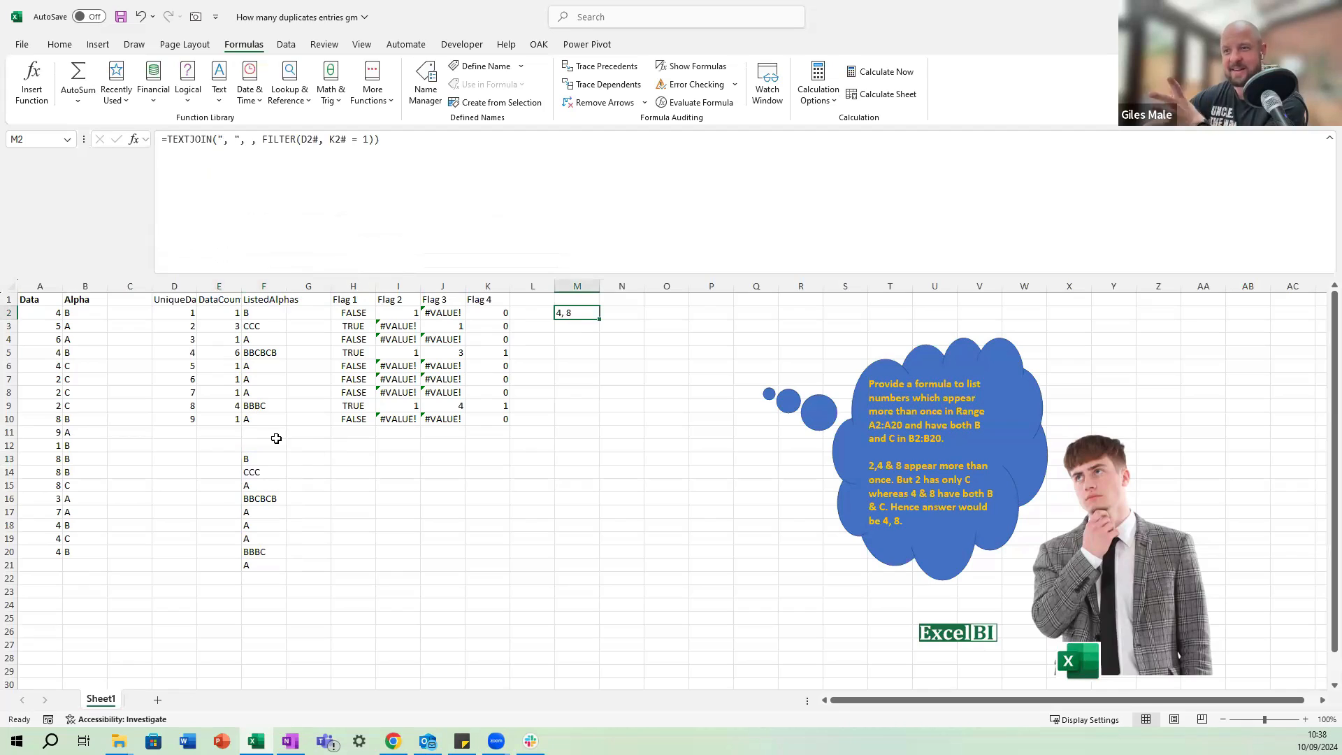
{"action": "left_click", "coordinate": [220, 299]}
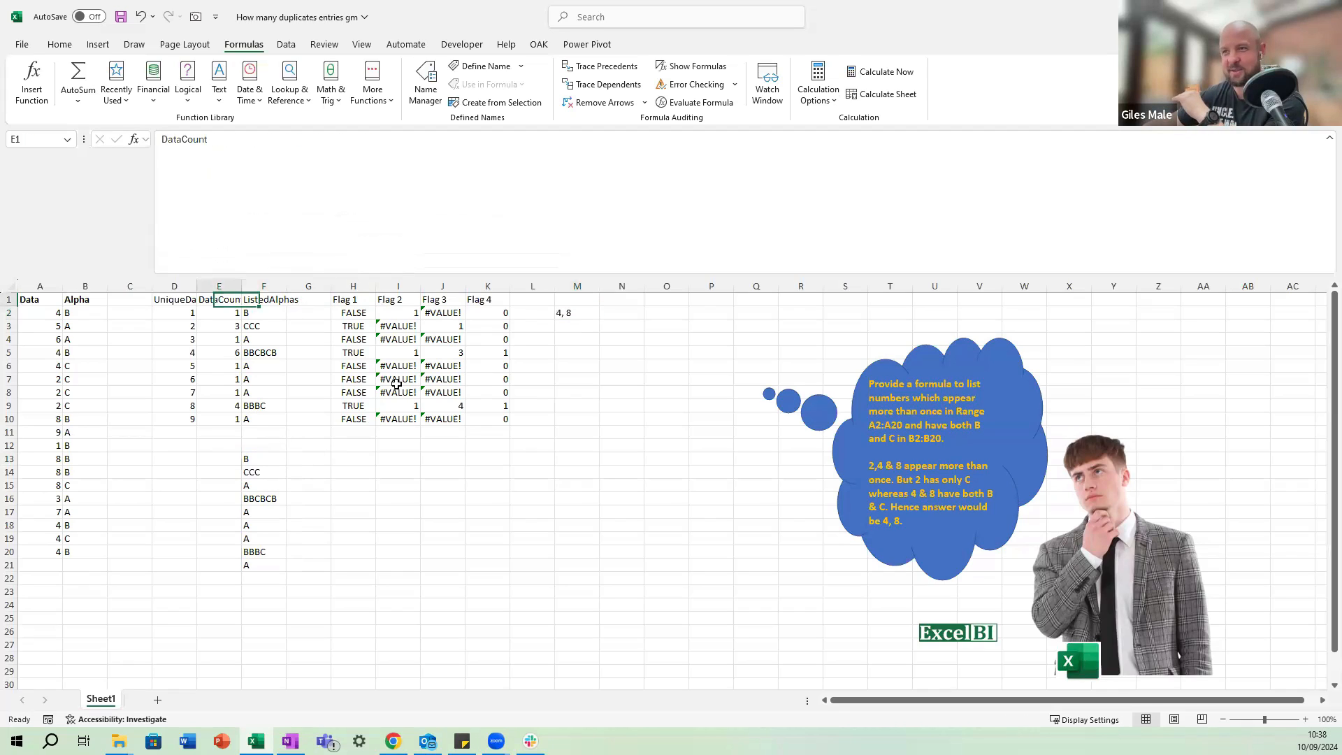
{"action": "left_click", "coordinate": [396, 384], "text": "shift"}
{"action": "left_click", "coordinate": [578, 315]}
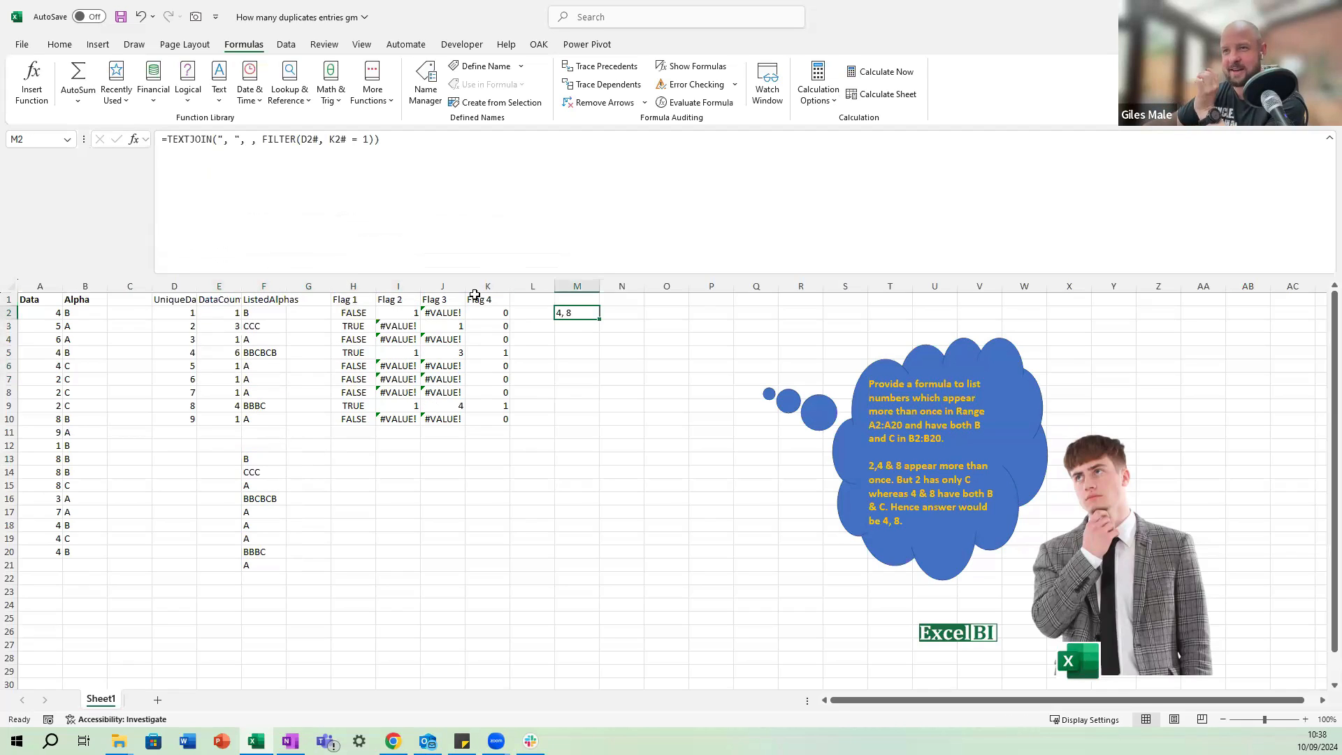
{"action": "left_click", "coordinate": [270, 456]}
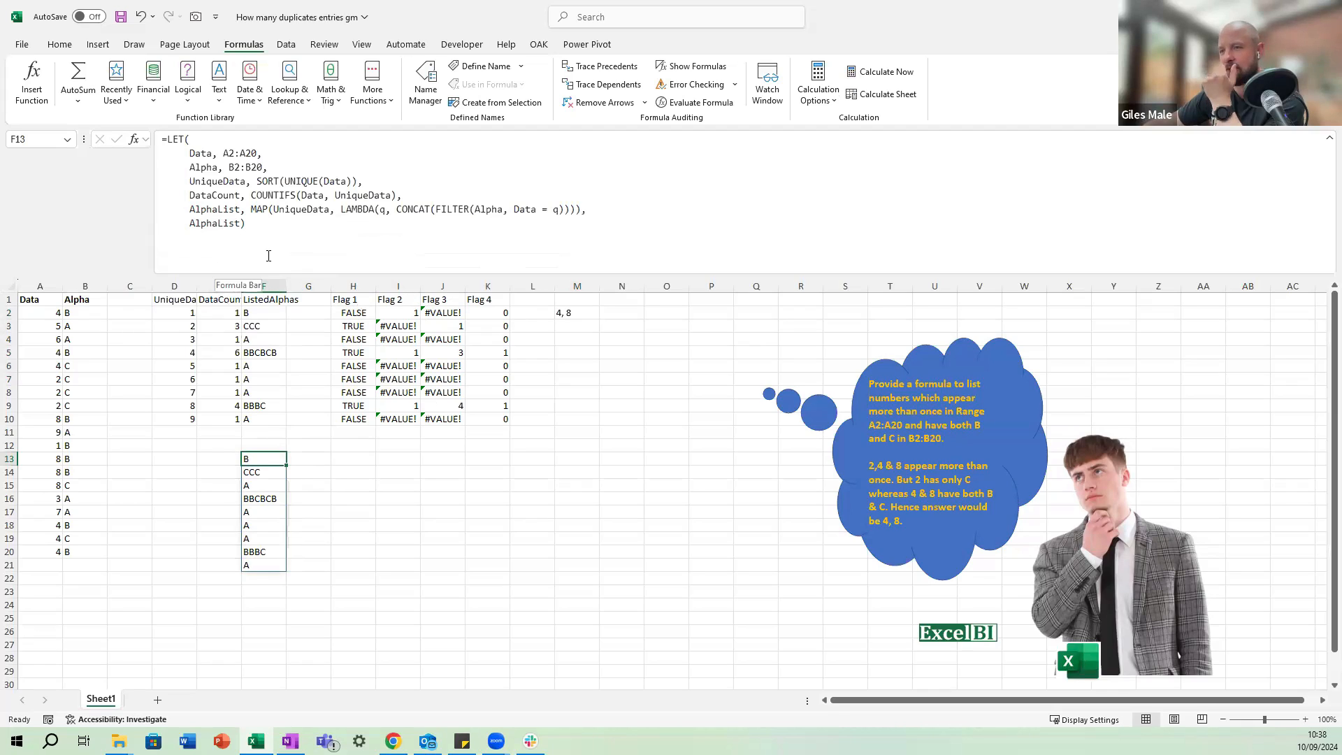
{"action": "left_click", "coordinate": [568, 312]}
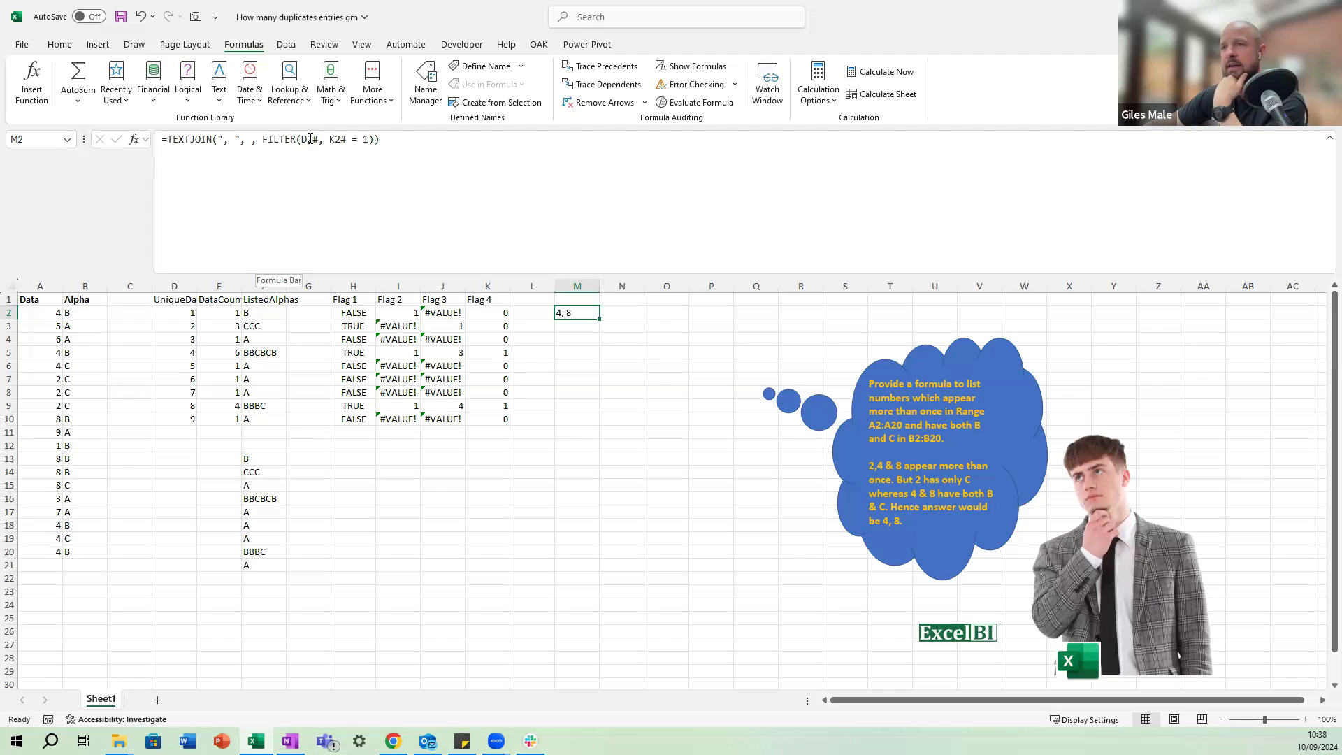
{"action": "left_click", "coordinate": [307, 140]}
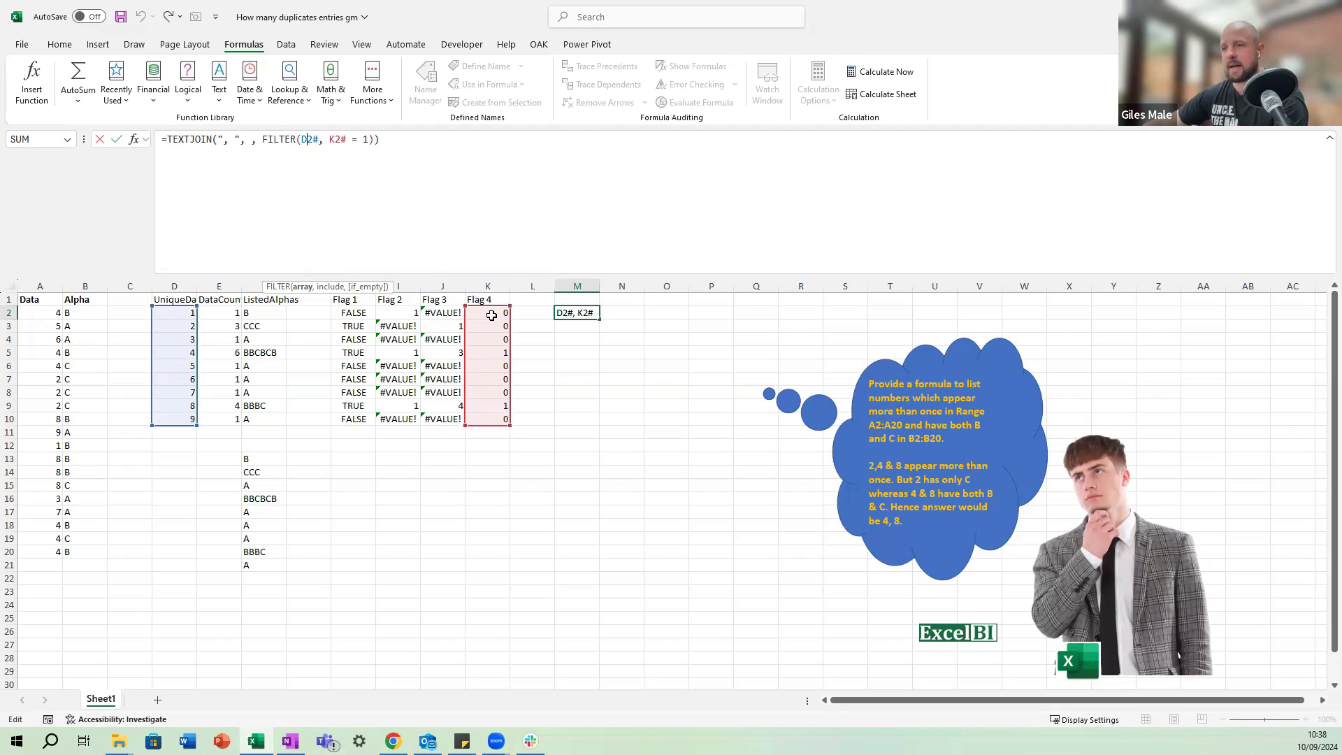
Examine the Flag 4 formula in K2, the Flag 2 and Flag 3 formulas it depends on, and the DataCount formula.
{"action": "left_click", "coordinate": [492, 315]}
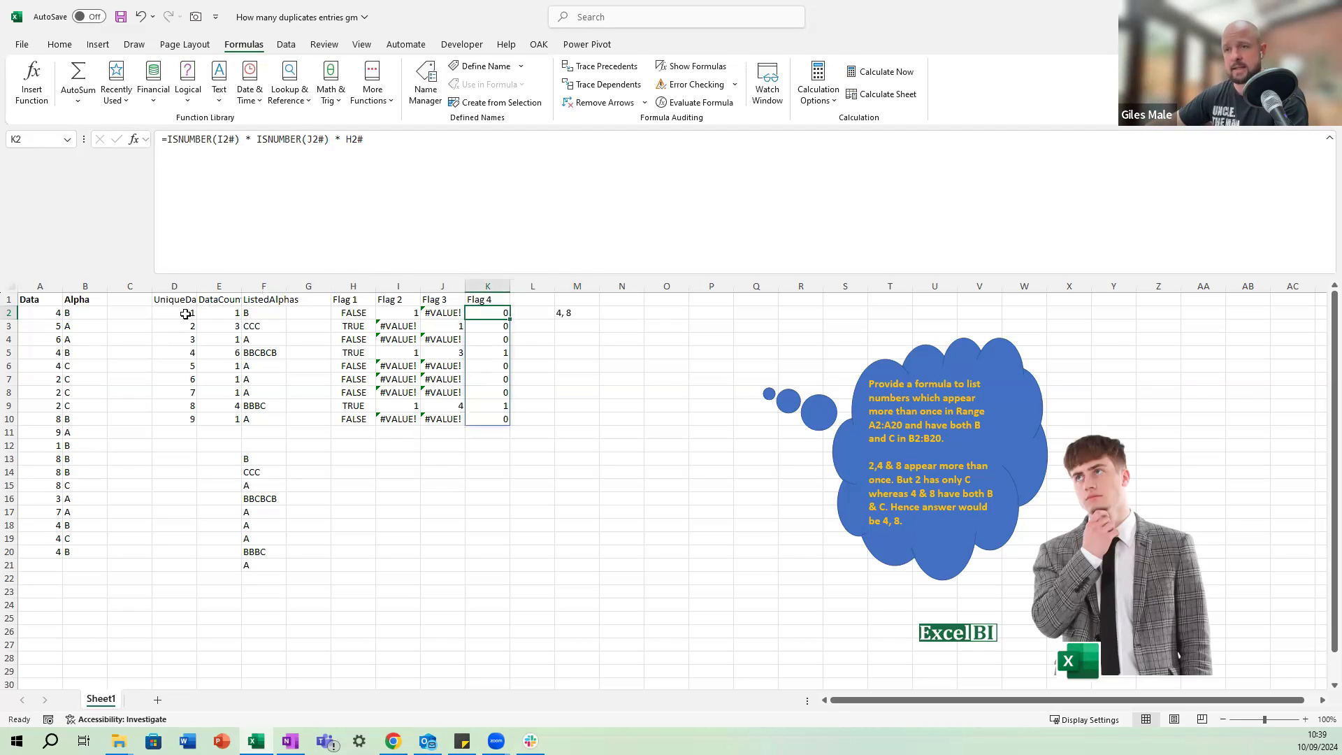
{"action": "left_click", "coordinate": [233, 314]}
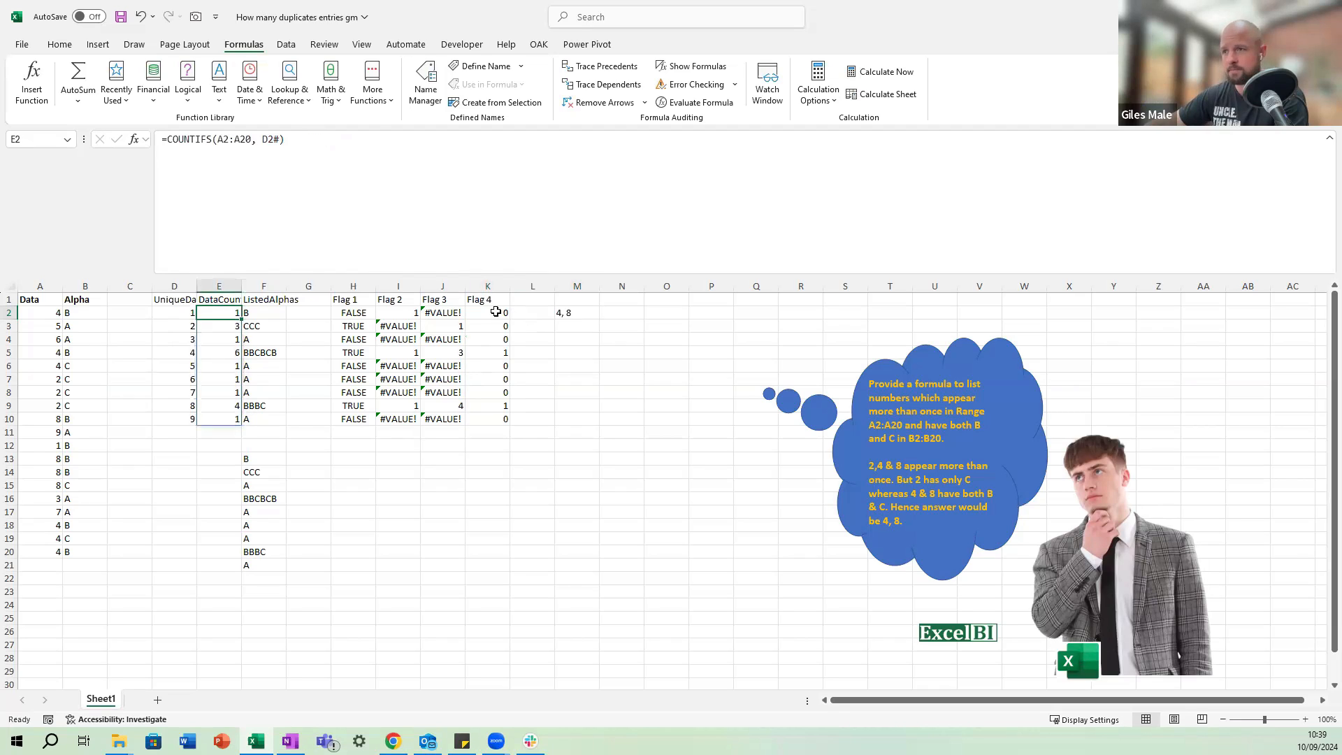
{"action": "left_click", "coordinate": [496, 312]}
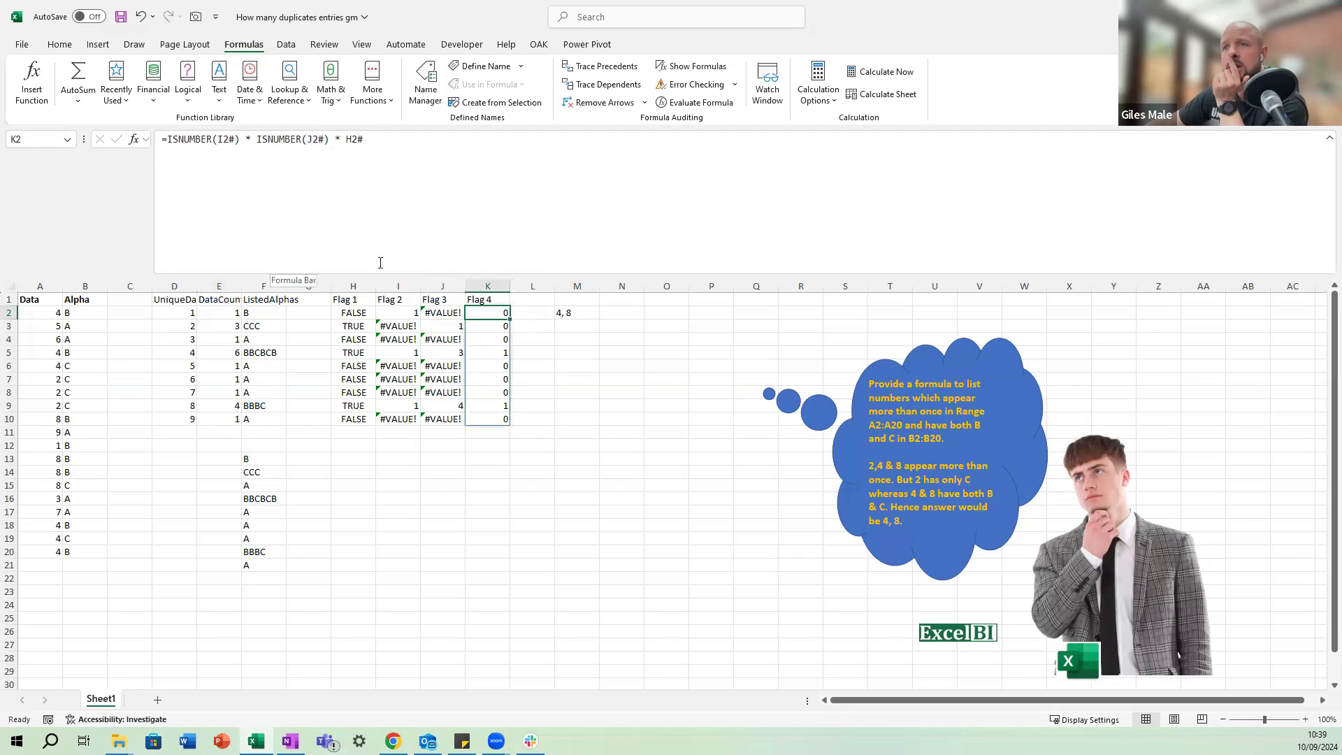
{"action": "left_click", "coordinate": [415, 308]}
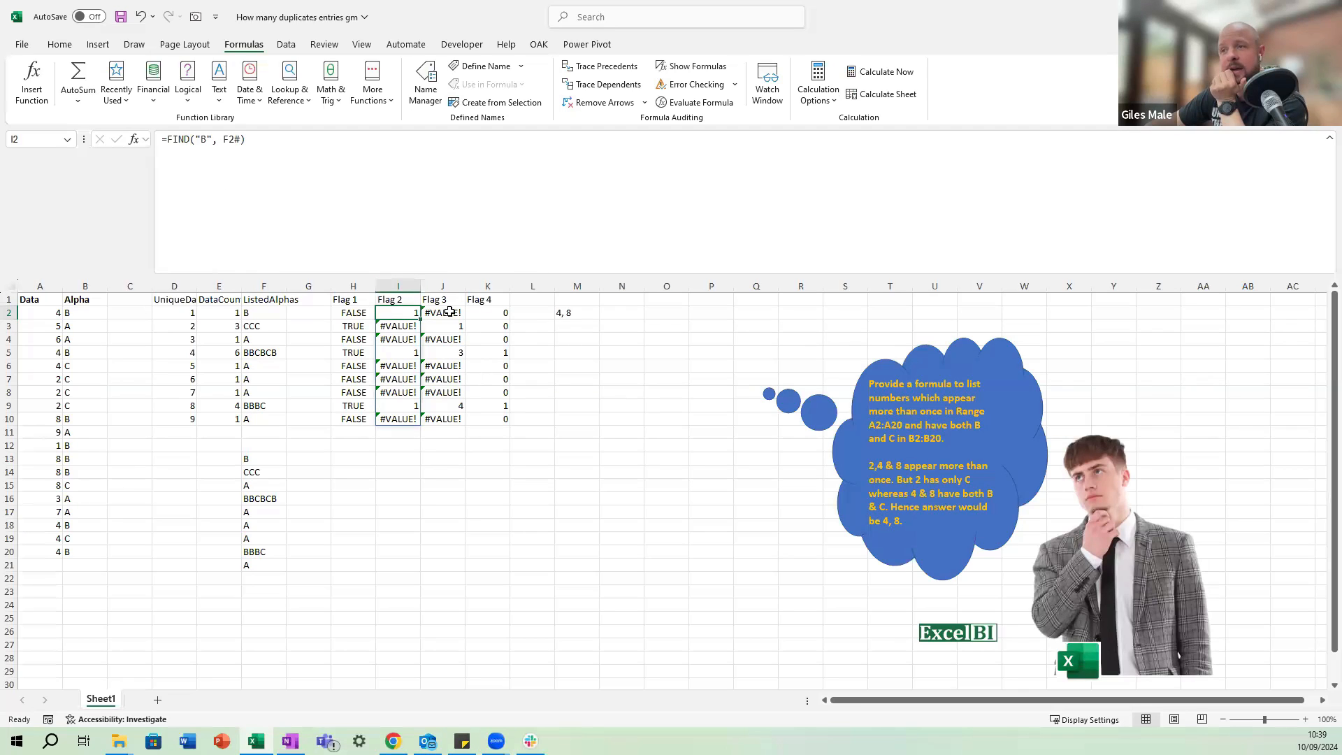
{"action": "left_click", "coordinate": [444, 312]}
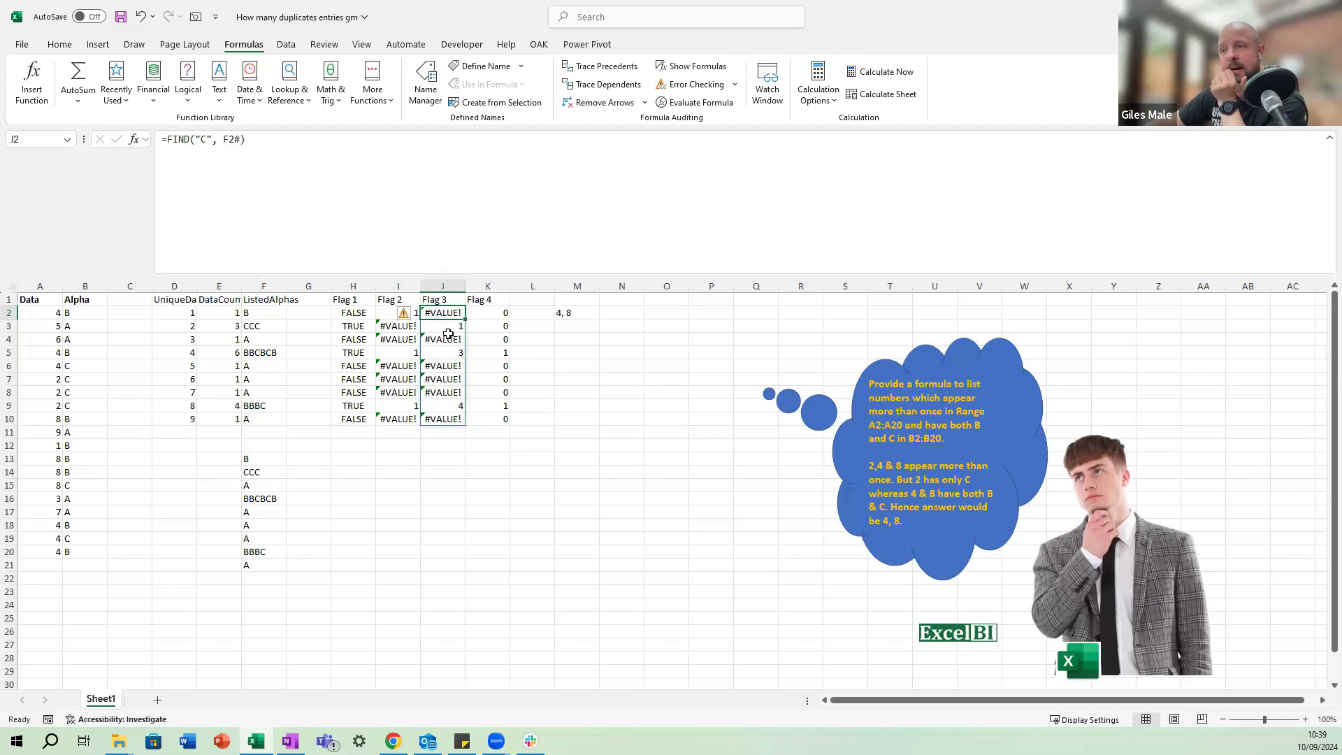
{"action": "left_click", "coordinate": [487, 313]}
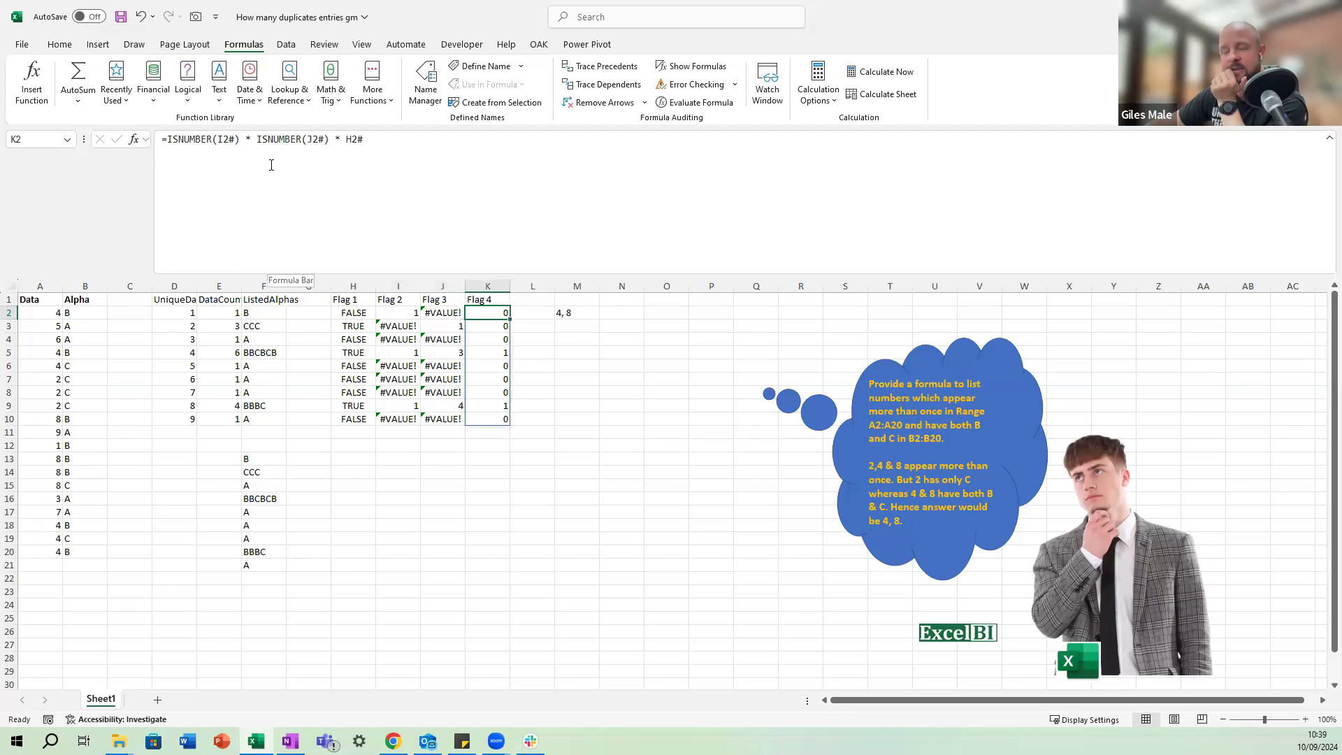
{"action": "left_click", "coordinate": [392, 311]}
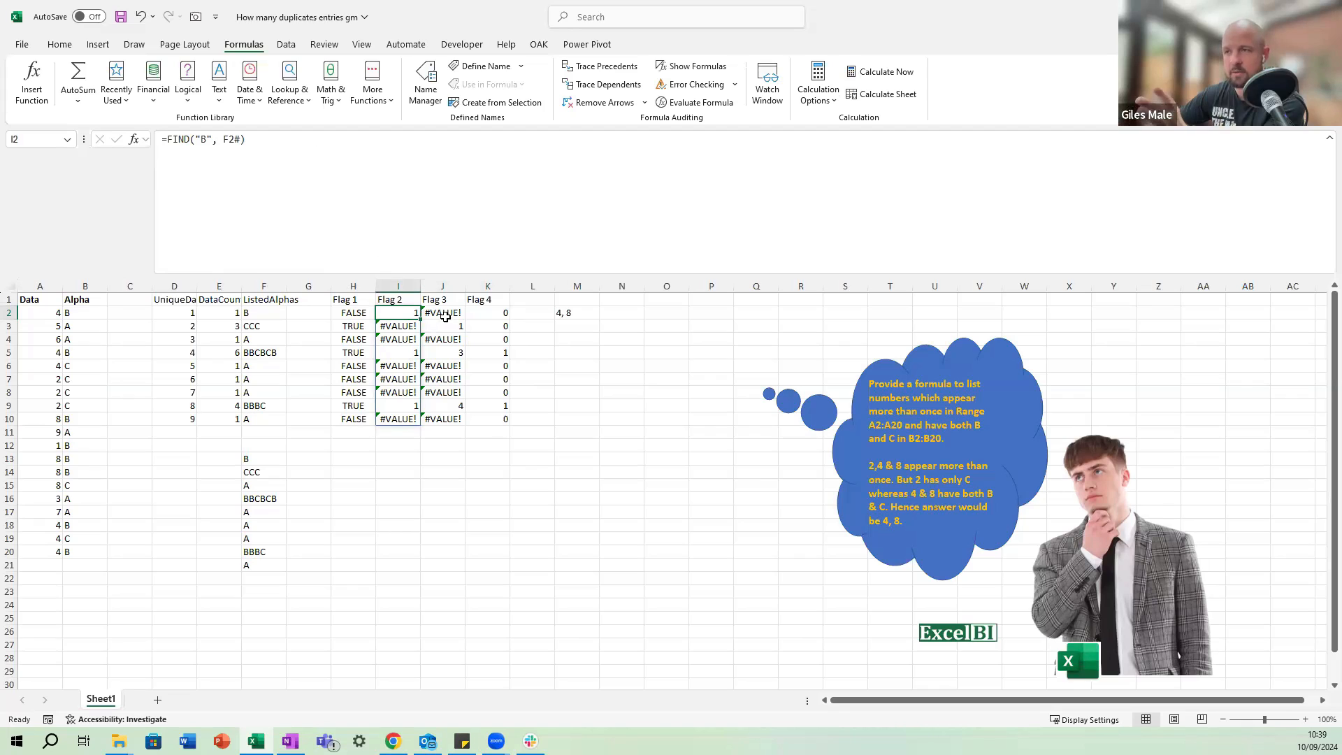
{"action": "left_click", "coordinate": [443, 312]}
{"action": "left_click", "coordinate": [481, 314]}
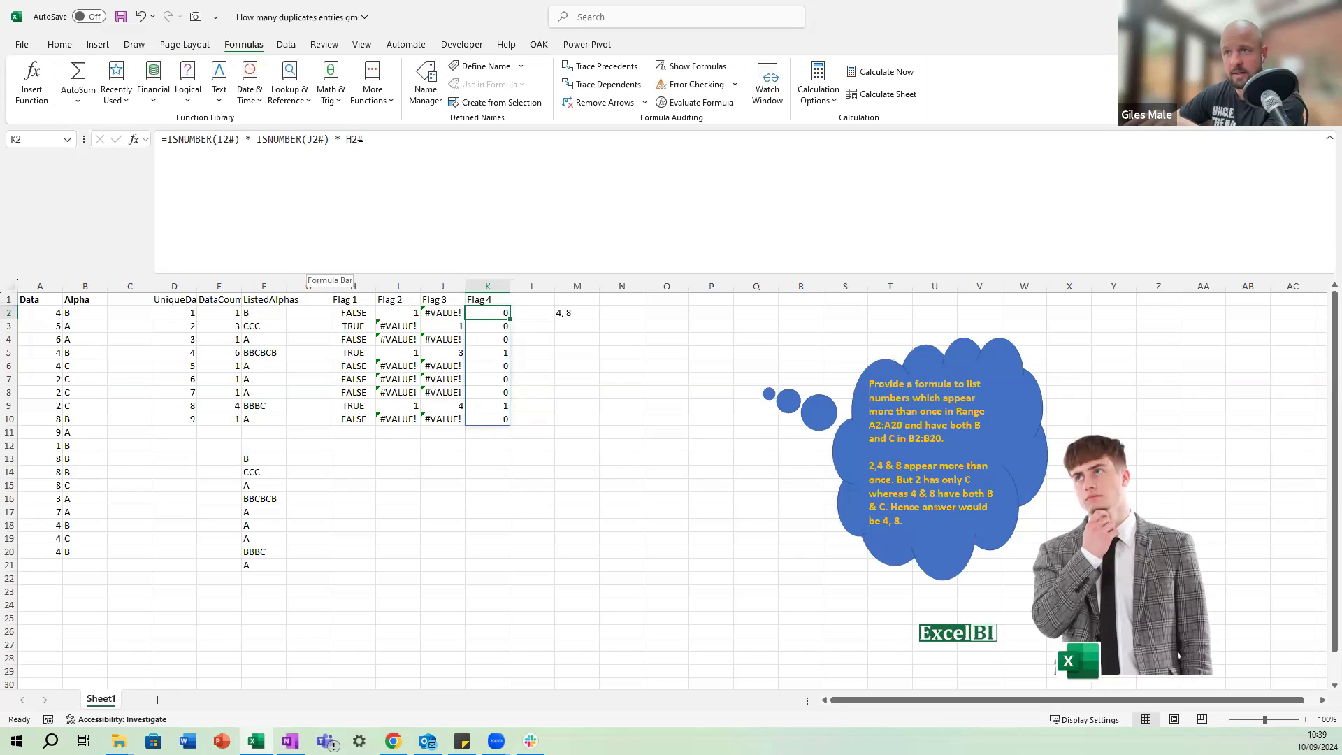
{"action": "left_click", "coordinate": [360, 147]}
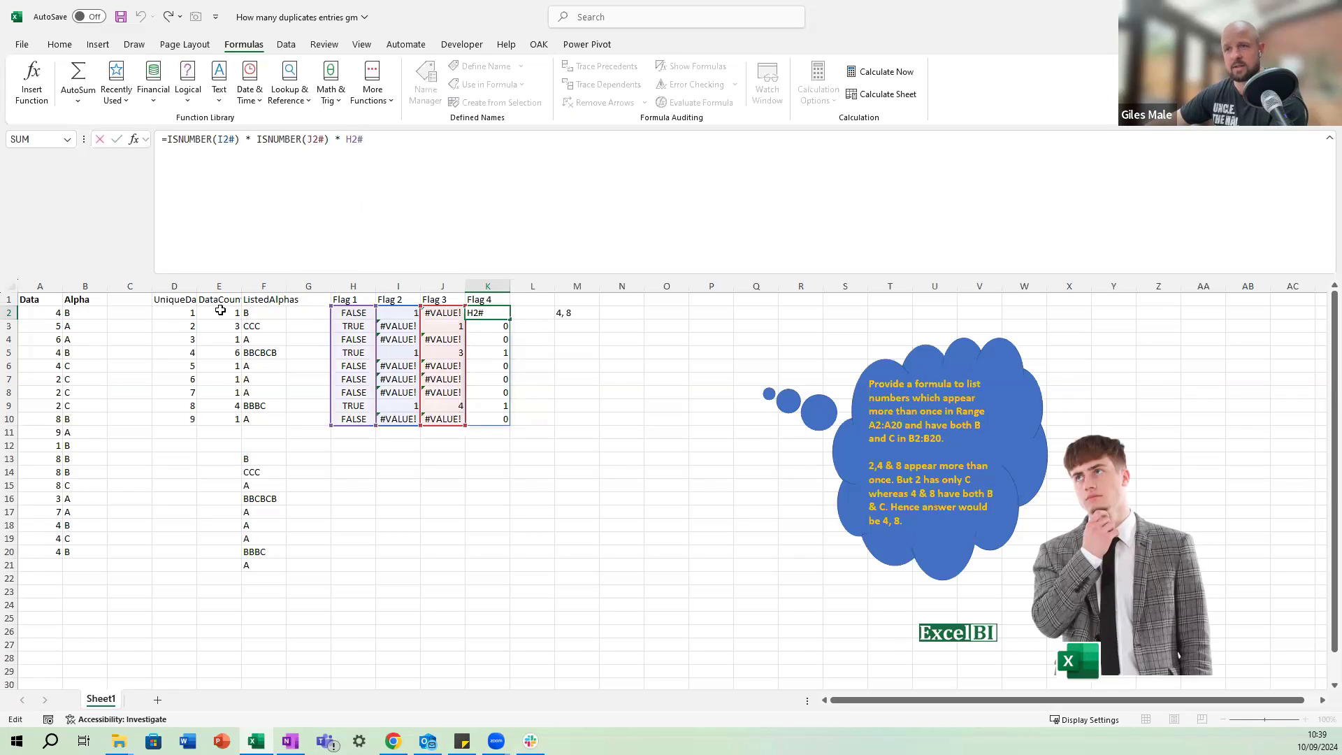
{"action": "key", "text": "Escape"}
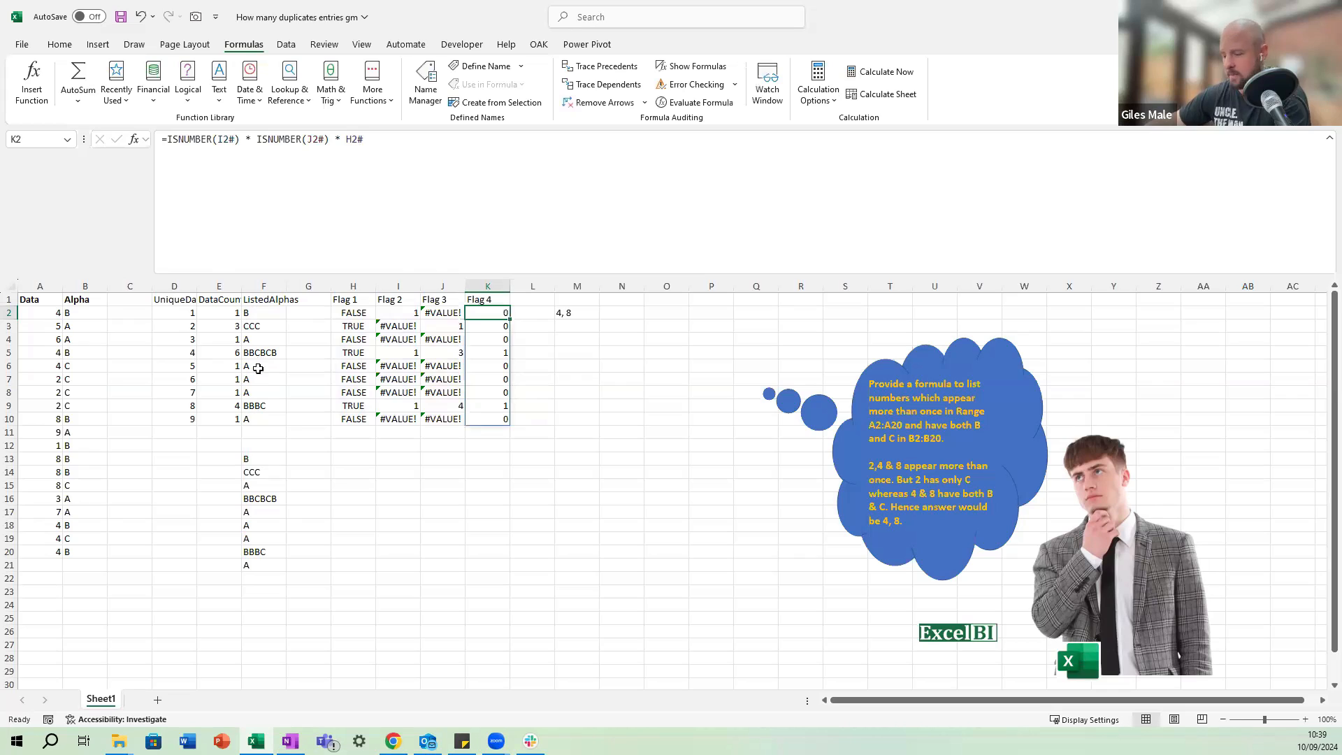
In F13's LET formula, replace the final AlphaList with a new variable FilteredData that starts a FILTER function.
{"action": "left_click", "coordinate": [259, 459]}
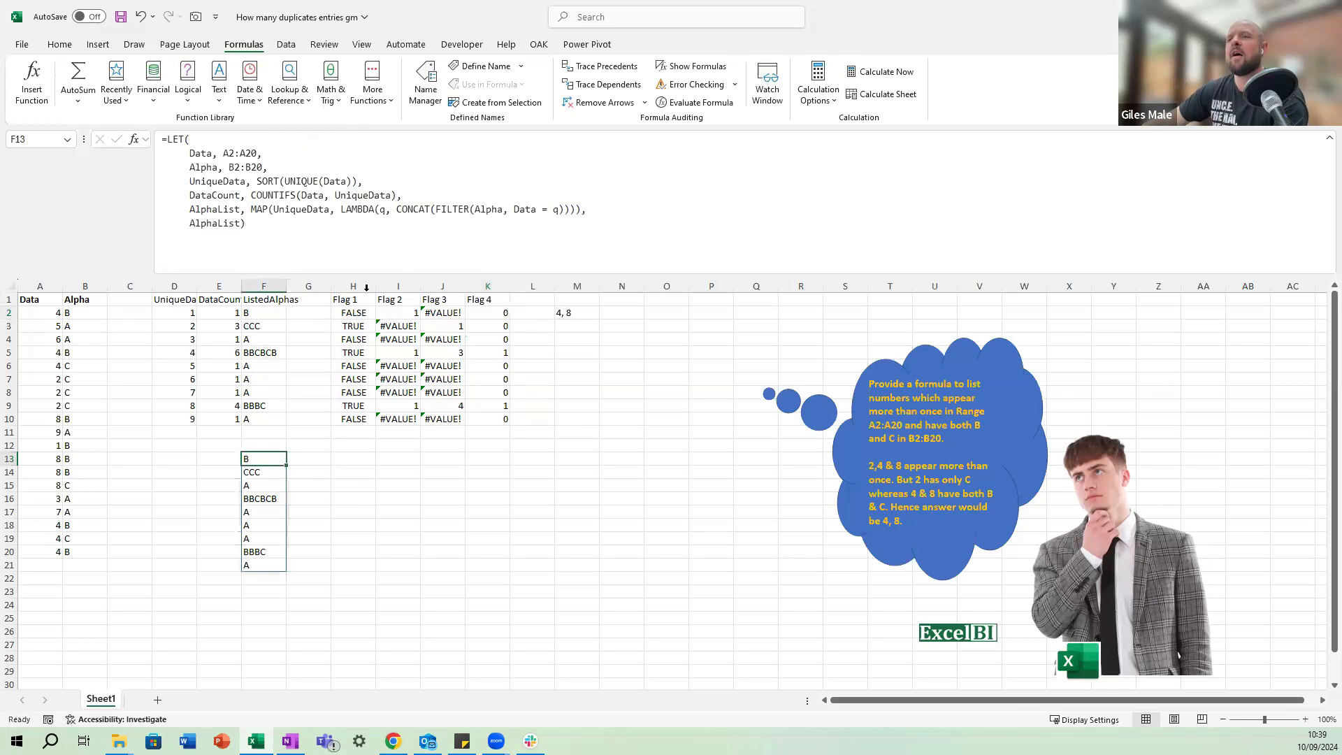
{"action": "left_click_drag", "start_coordinate": [242, 221], "coordinate": [189, 223]}
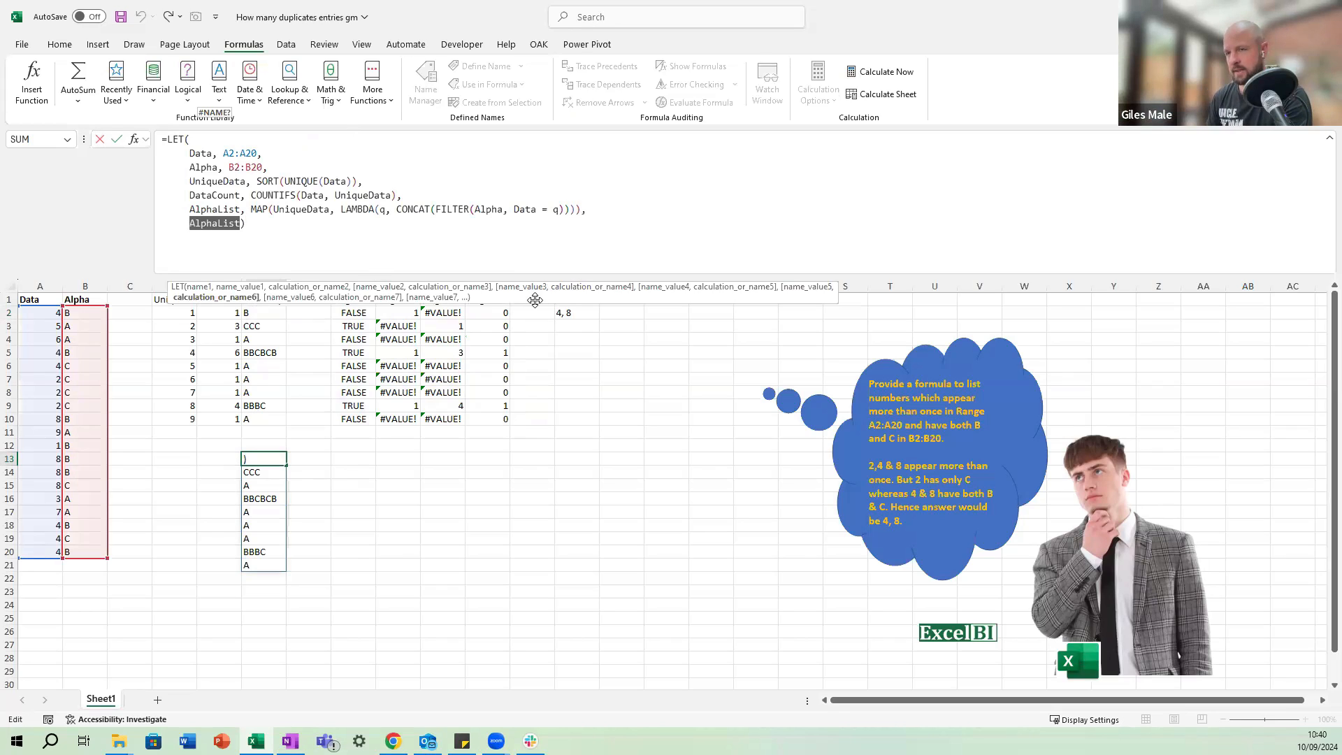
{"action": "key", "text": "Escape"}
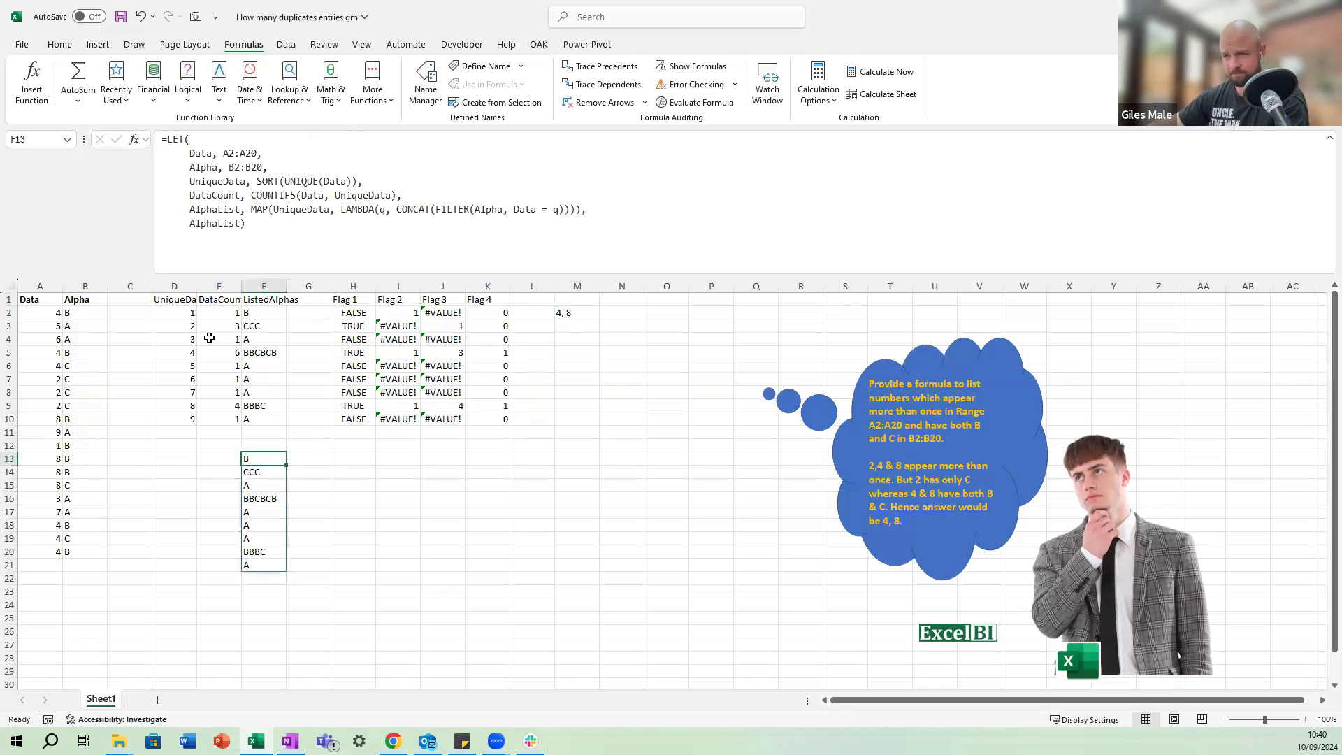
{"action": "left_click_drag", "start_coordinate": [241, 224], "coordinate": [192, 223]}
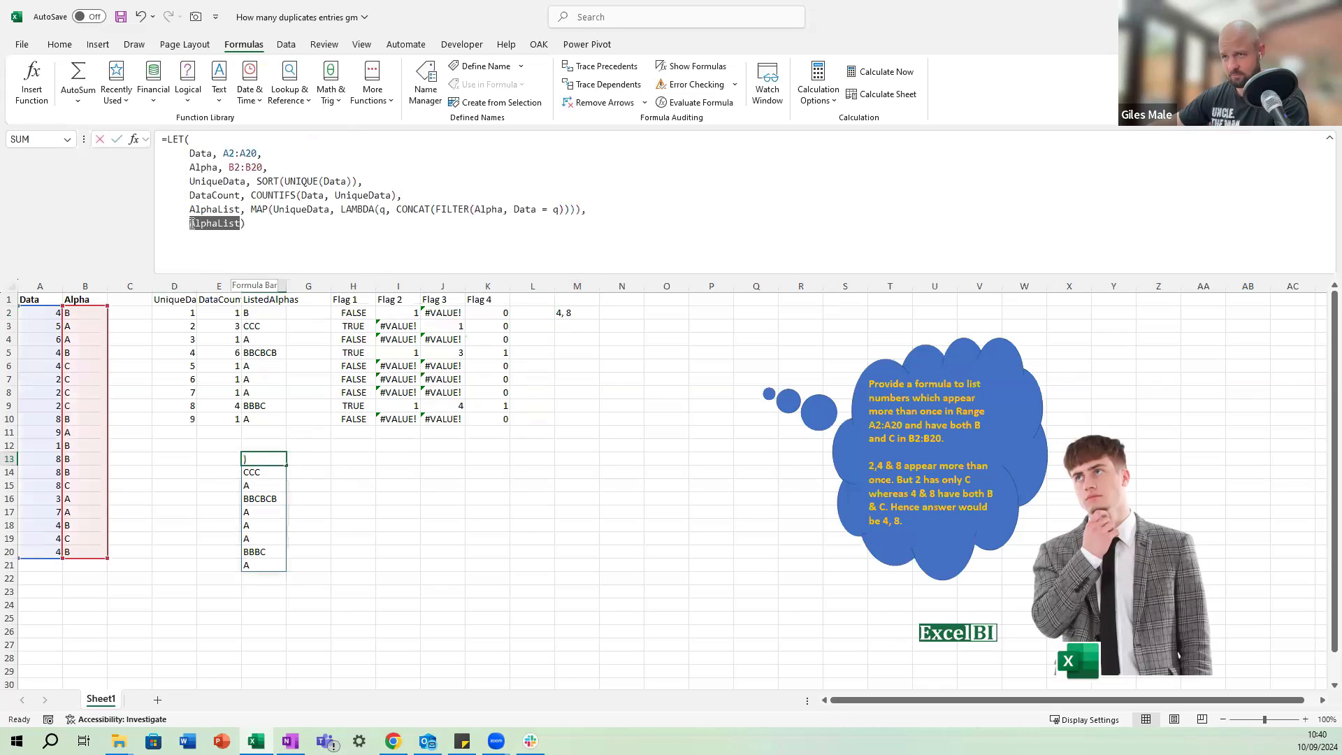
{"action": "type", "text": "F"}
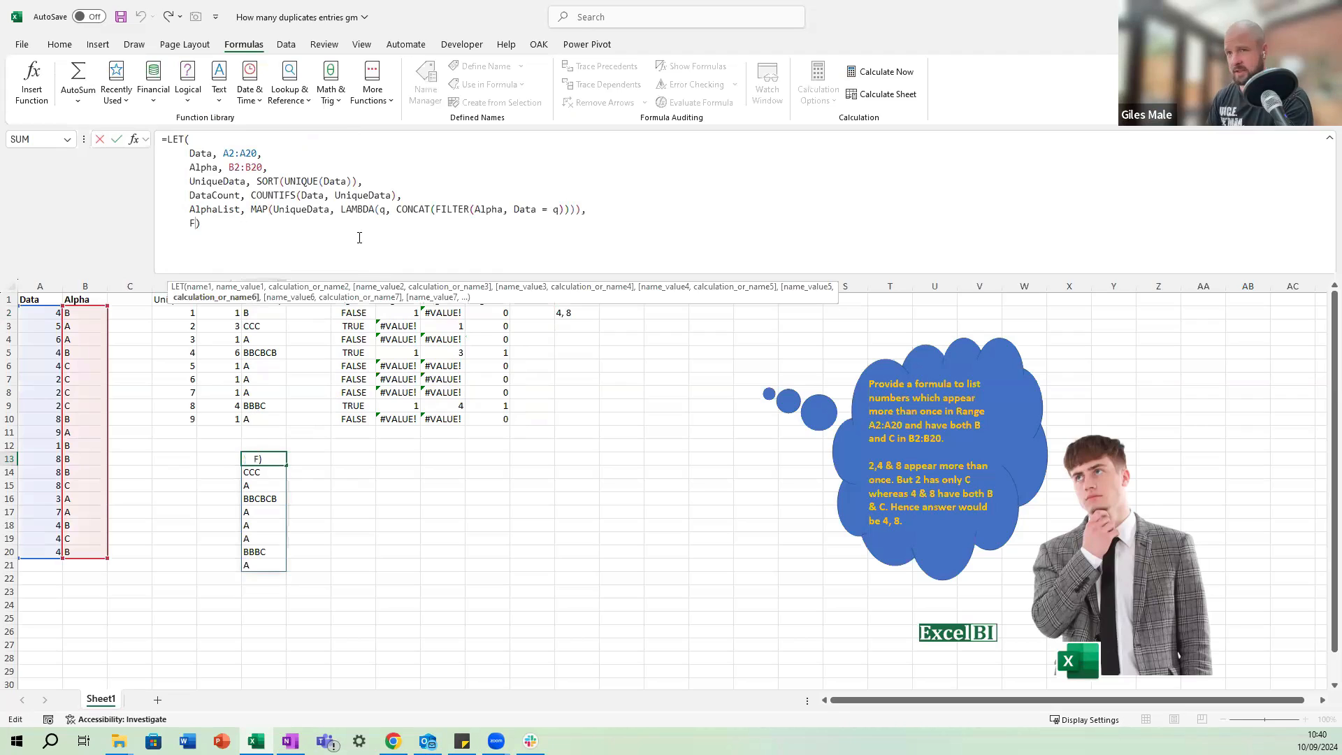
{"action": "type", "text": "iltered"}
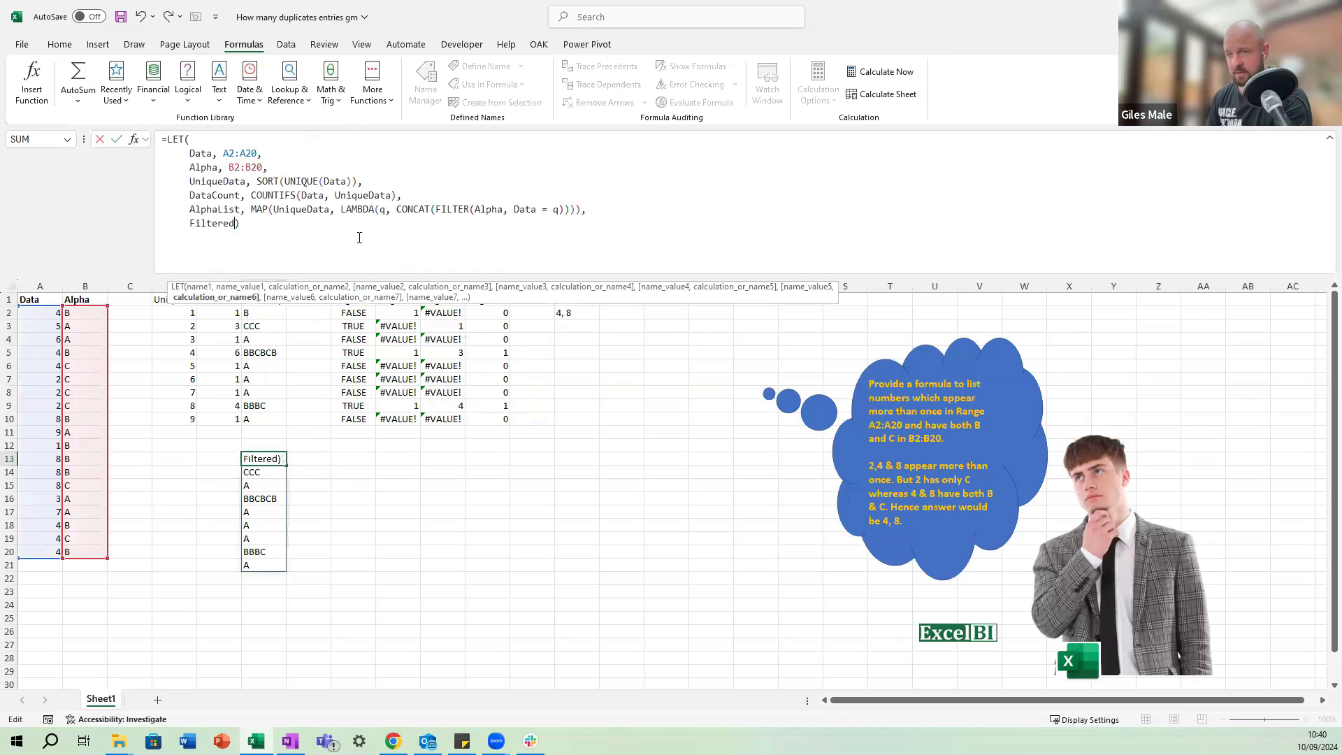
{"action": "type", "text": "Data, "}
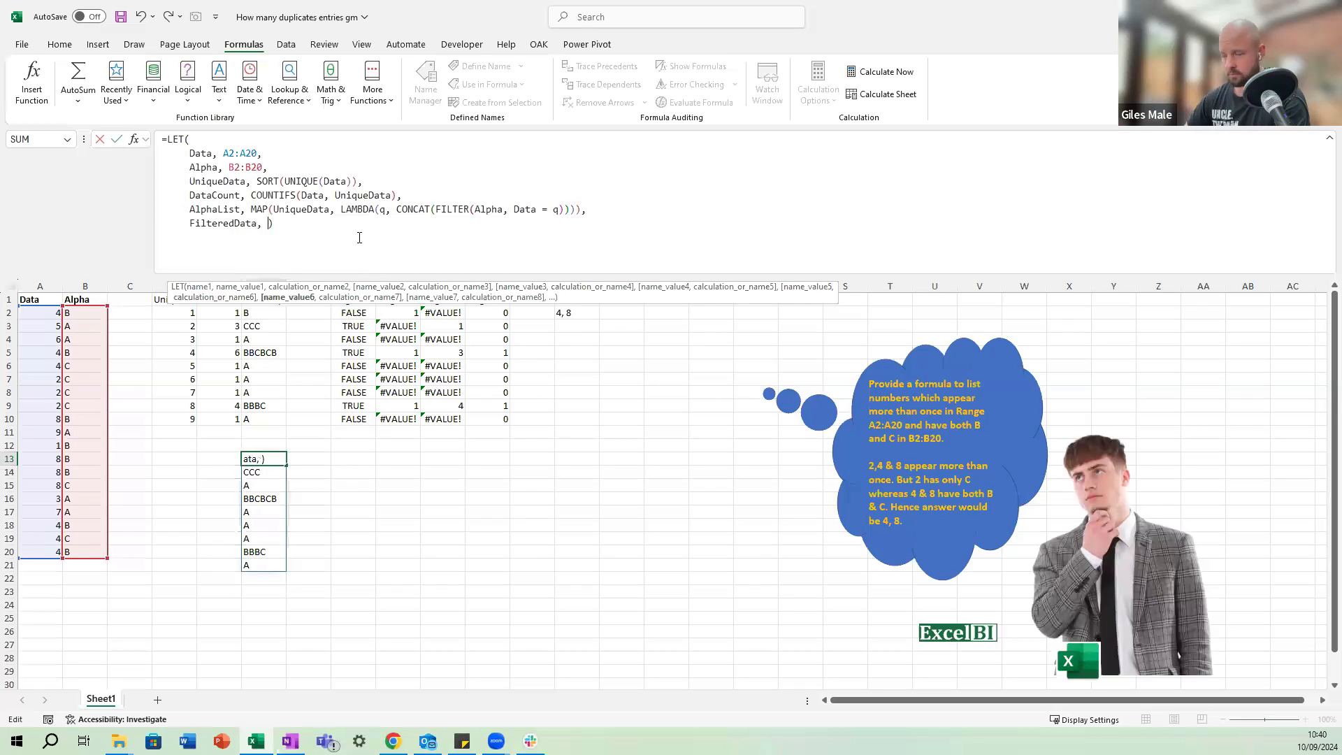
{"action": "type", "text": "filter"}
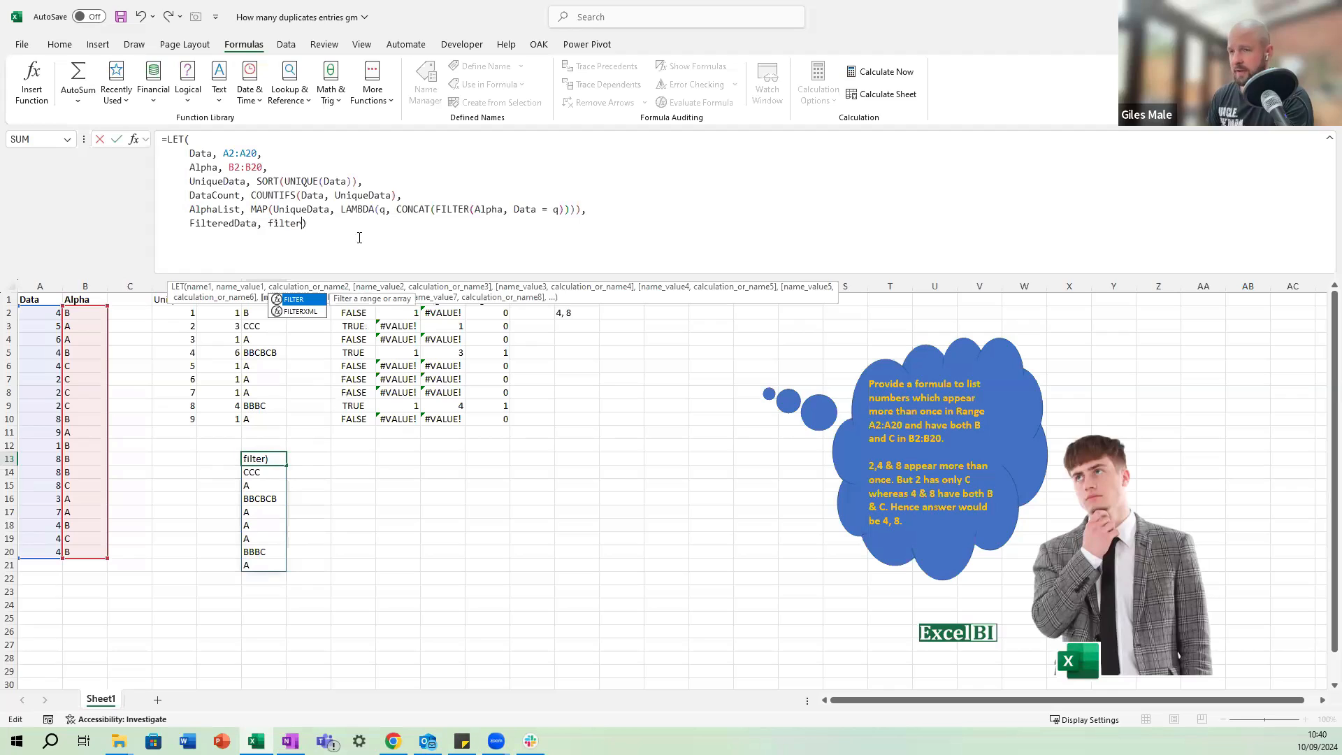
{"action": "type", "text": "(("}
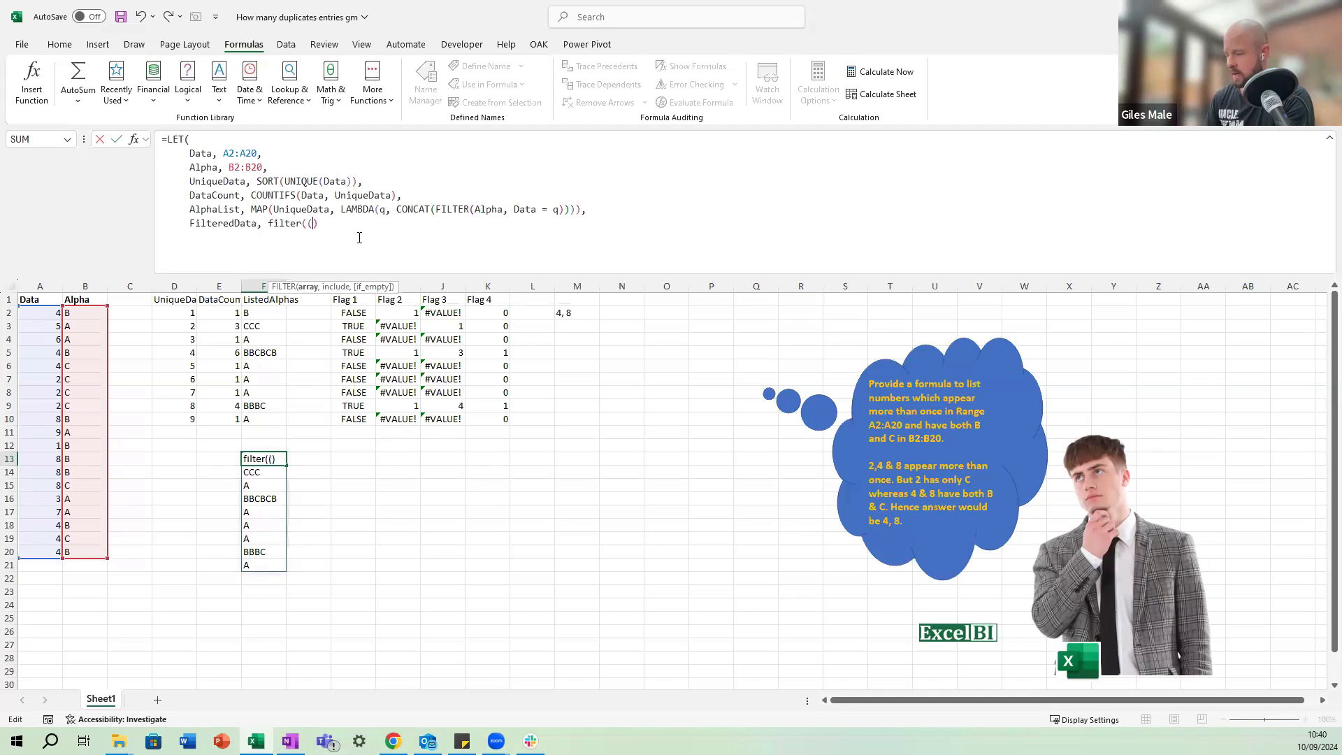
{"action": "type", "text": "ata"}
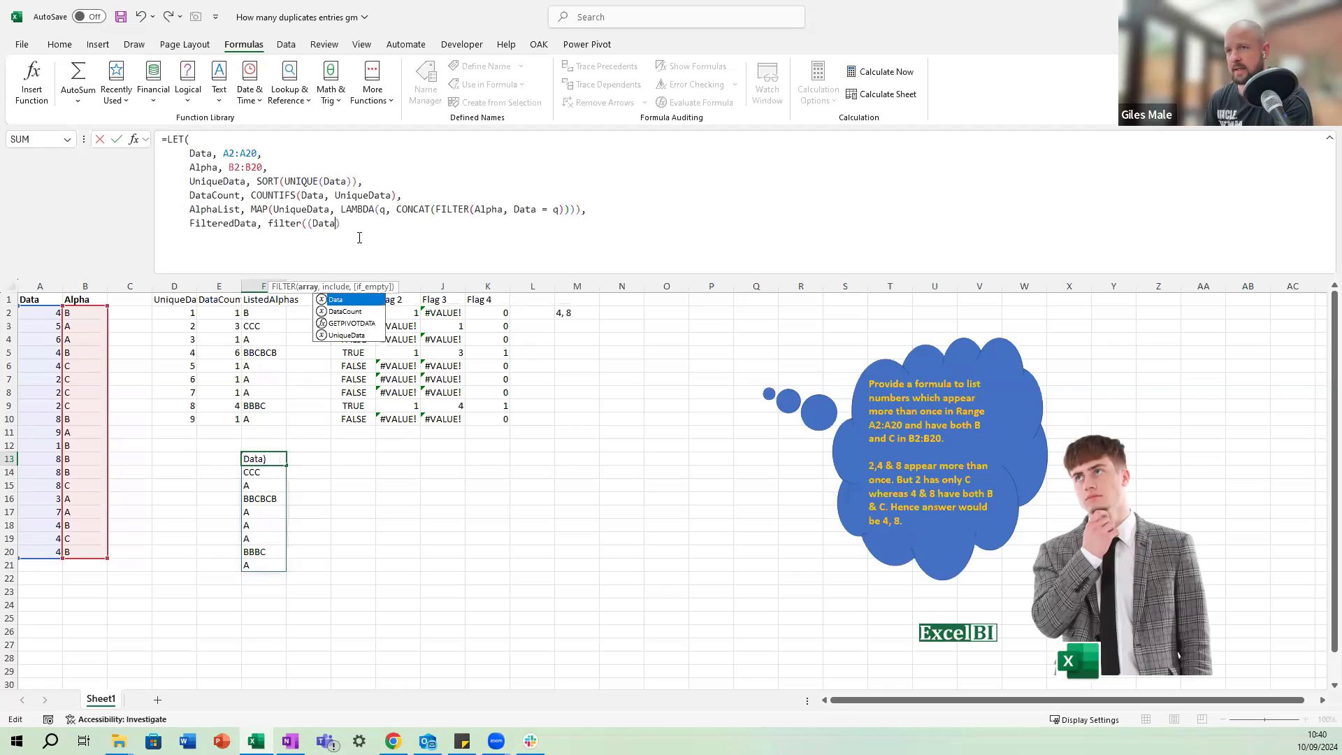
{"action": "key", "text": "BackSpace"}
{"action": "key", "text": "BackSpace"}
{"action": "key", "text": "BackSpace"}
{"action": "key", "text": "BackSpace"}
{"action": "key", "text": "BackSpace"}
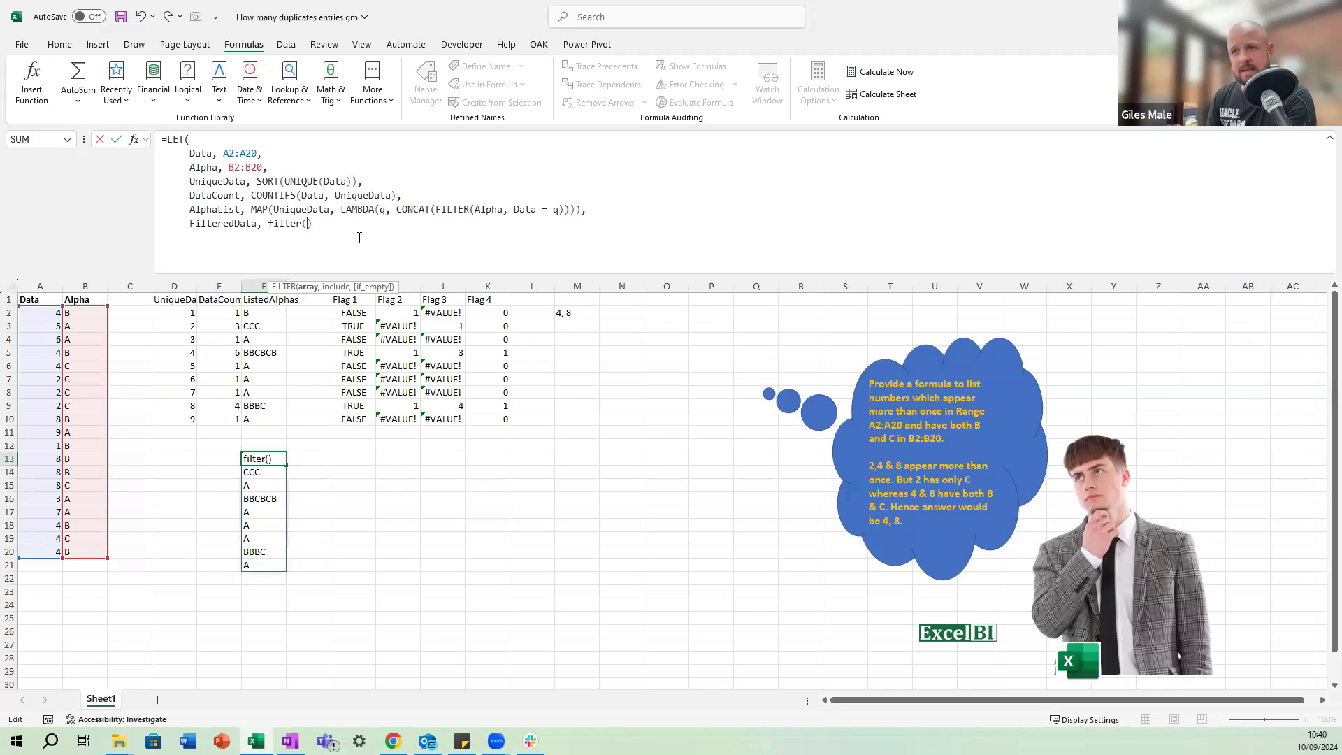
Enter UniqueData as the array argument of FILTER in the FilteredData line.
{"action": "type", "text": "ni"}
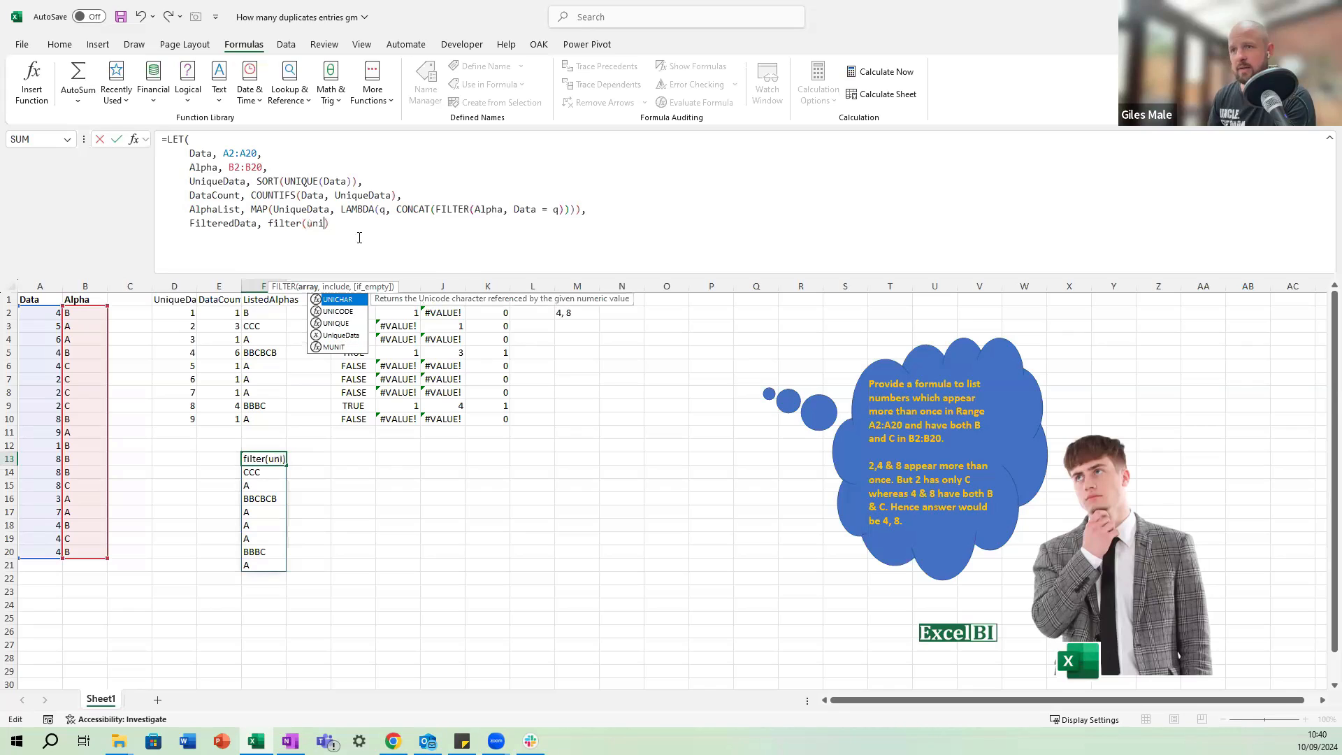
{"action": "key", "text": "Down"}
{"action": "key", "text": "Down"}
{"action": "key", "text": "Down"}
{"action": "key", "text": "Tab"}
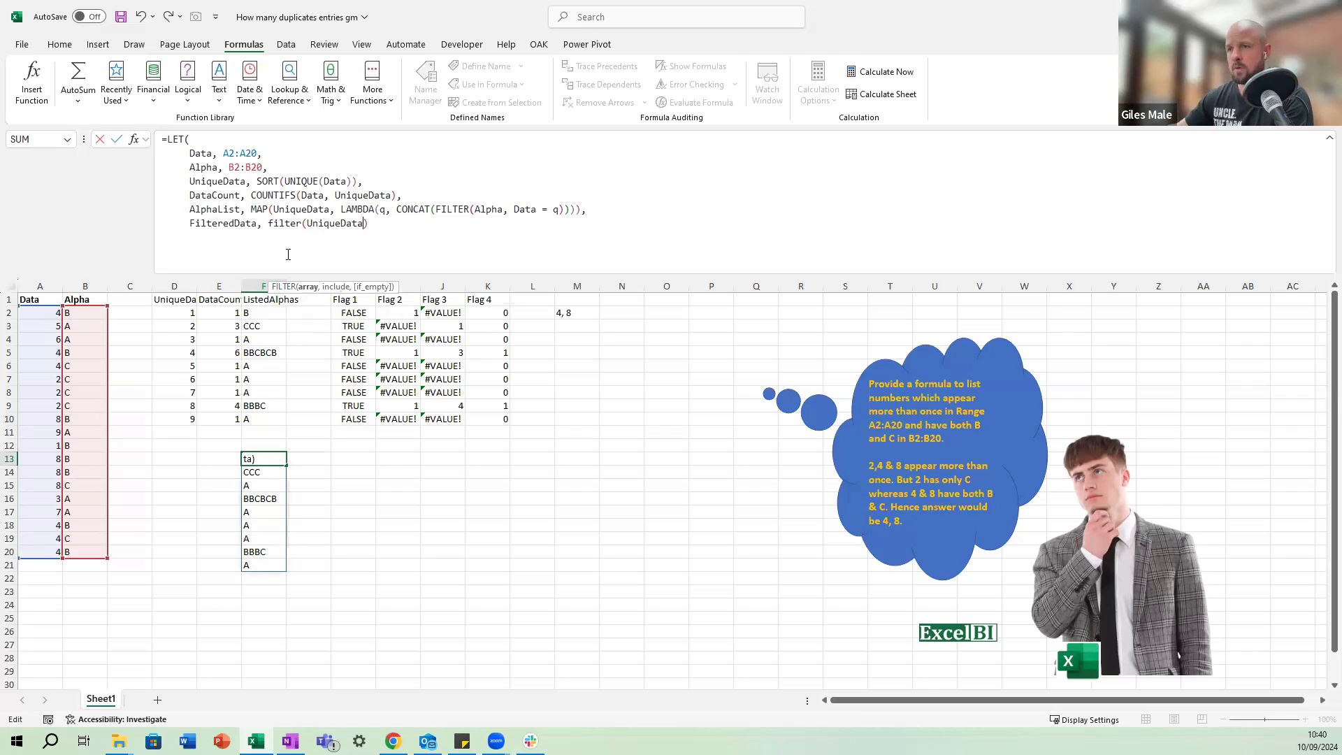
Start the include argument of the FilteredData FILTER with the condition (DataCount > 1).
{"action": "type", "text": ","}
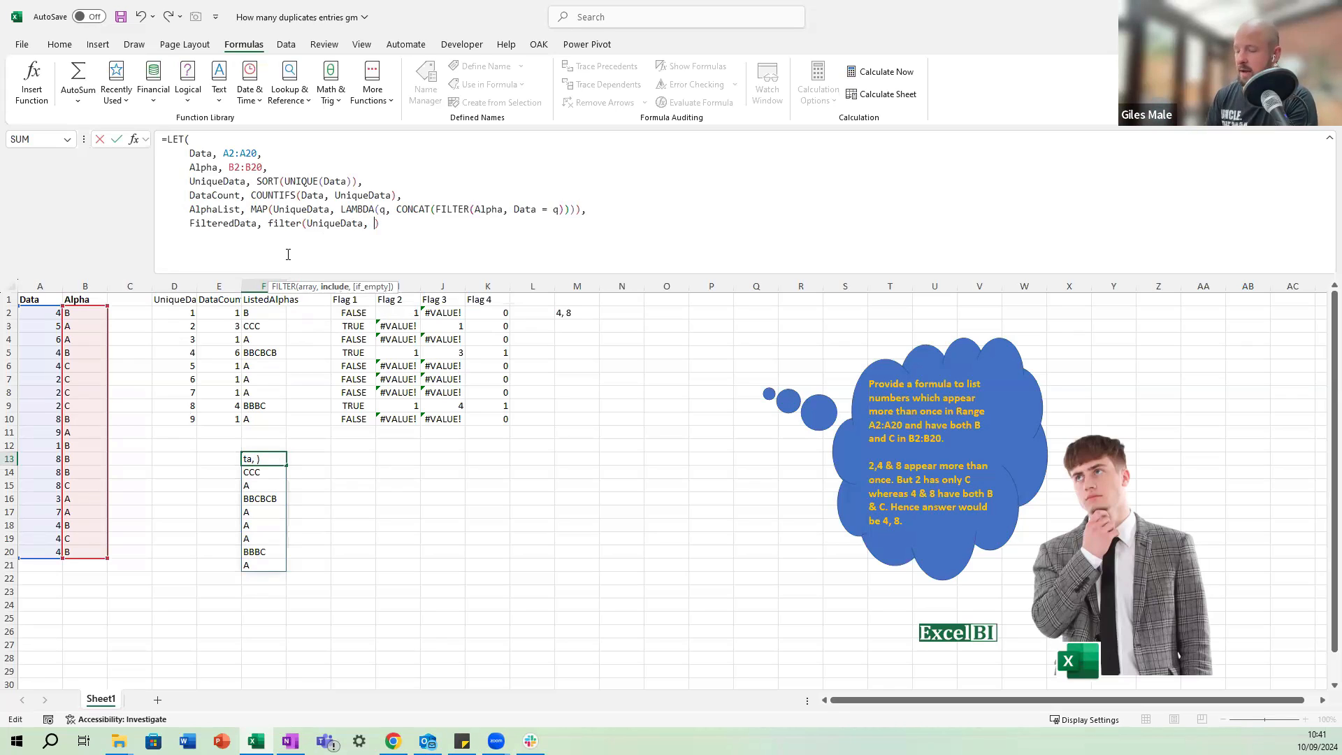
{"action": "type", "text": "("}
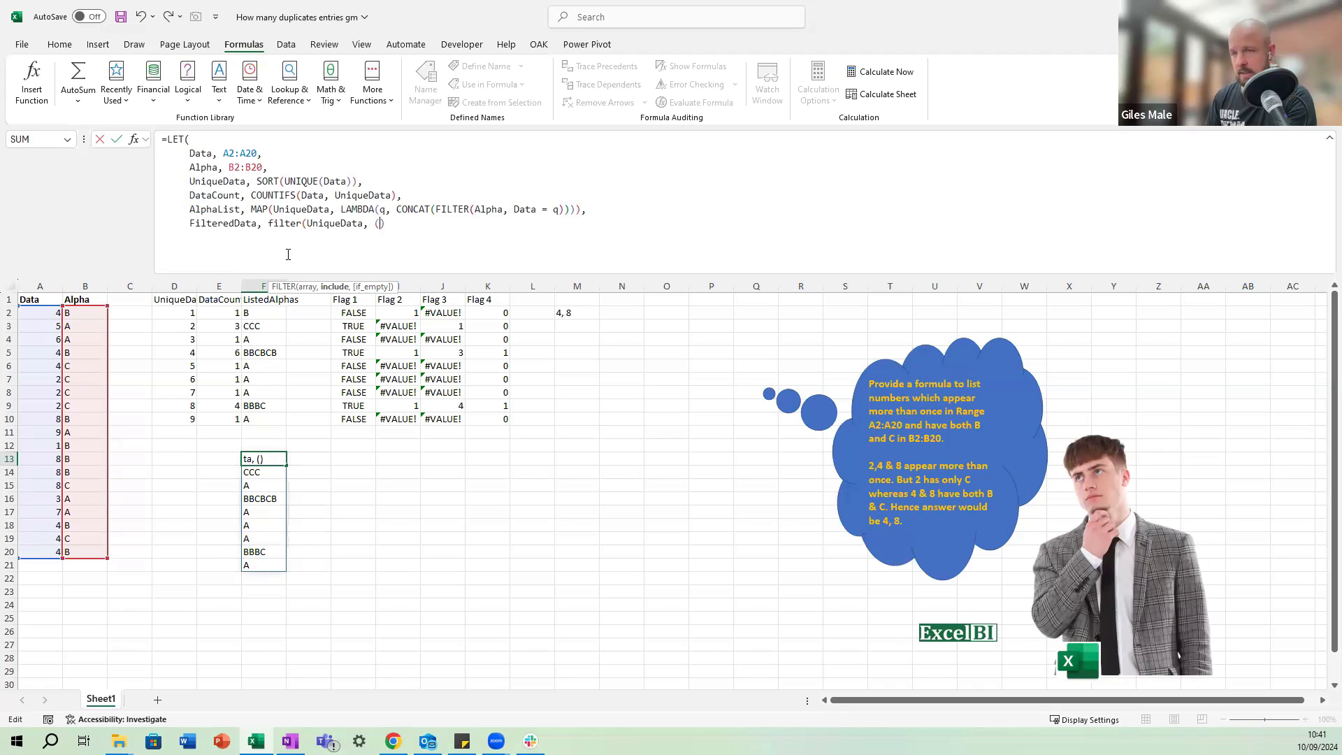
{"action": "type", "text": "datacoun"}
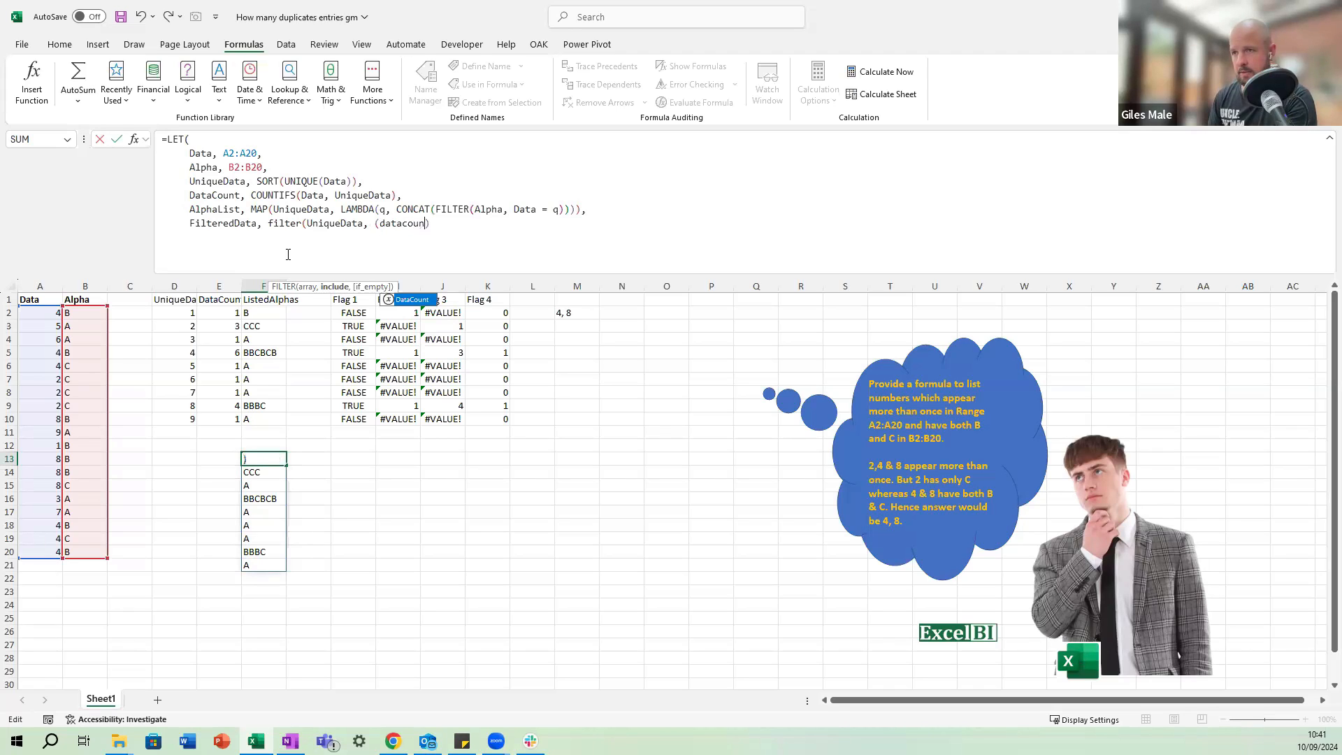
{"action": "type", "text": "t"}
{"action": "key", "text": "Tab"}
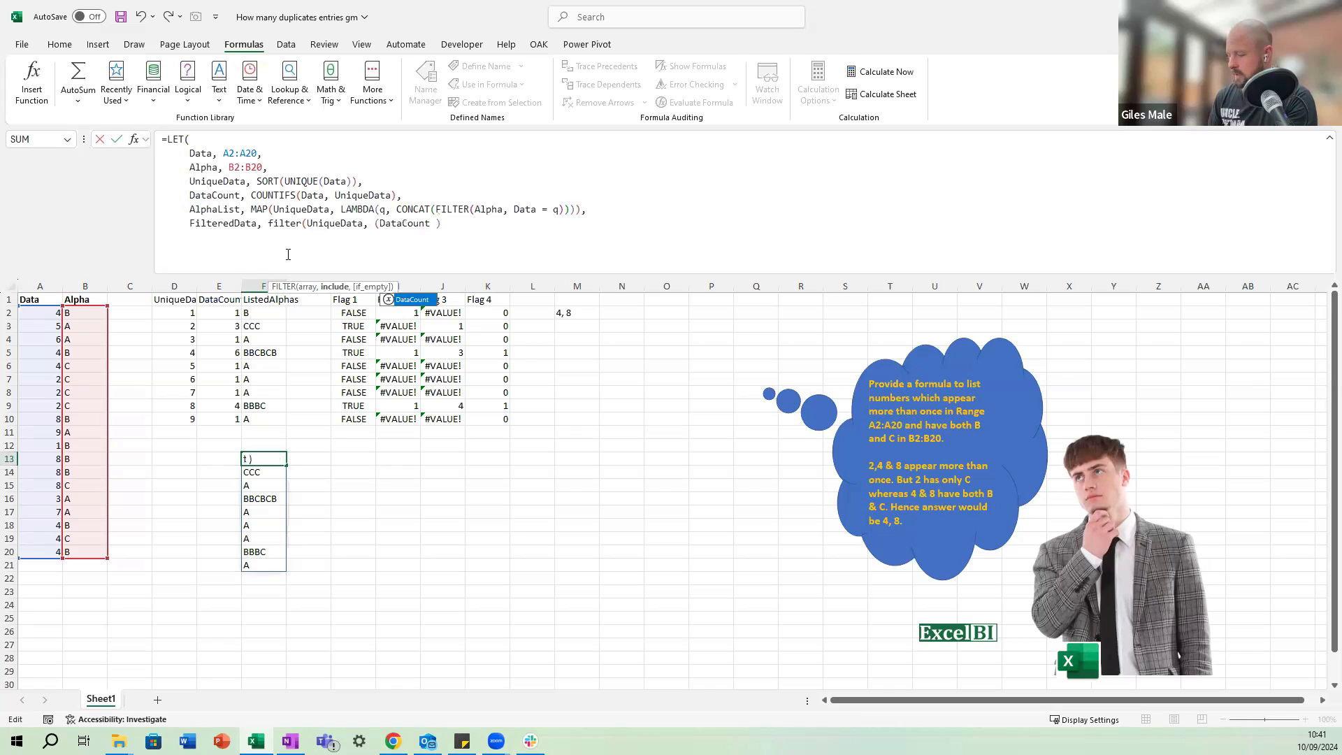
{"action": "type", "text": "> 1"}
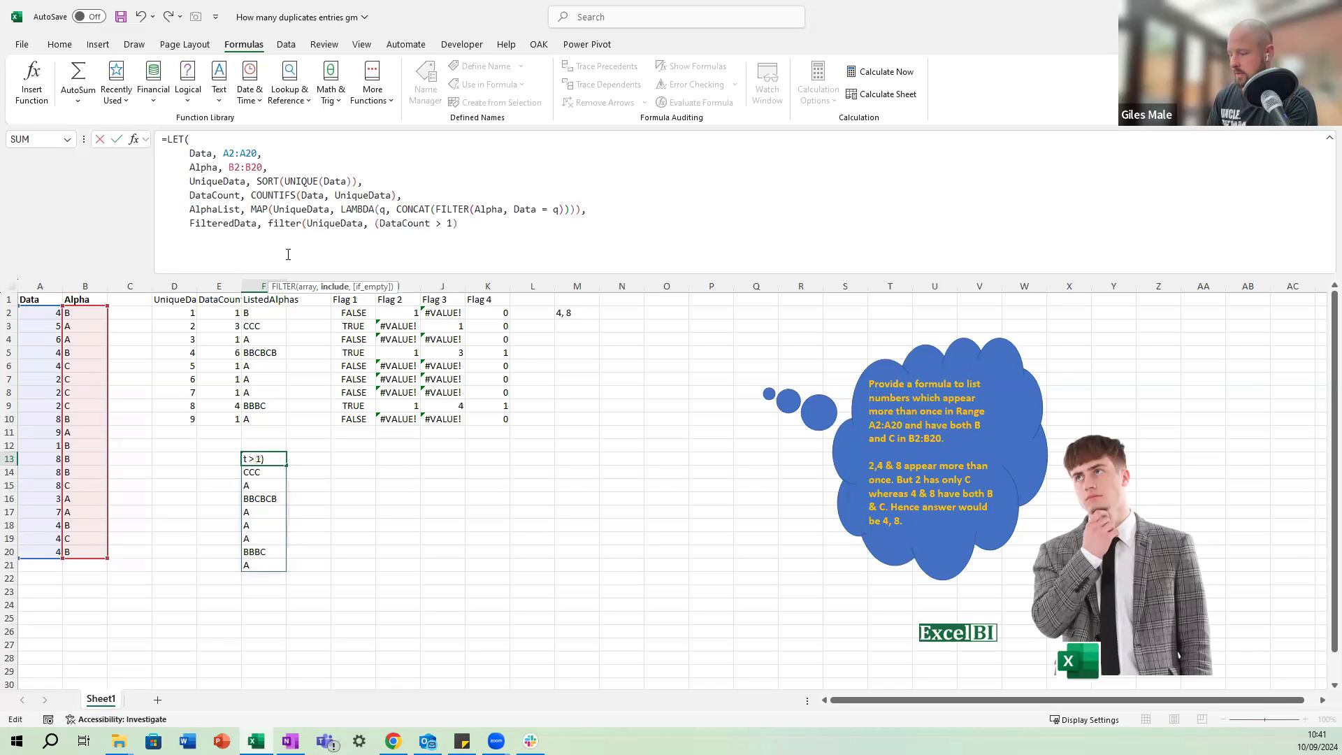
Multiply the DataCount condition by a second parenthesised condition that starts with ISNUMBER.
{"action": "key", "text": "Right"}
{"action": "type", "text": "* ( )"}
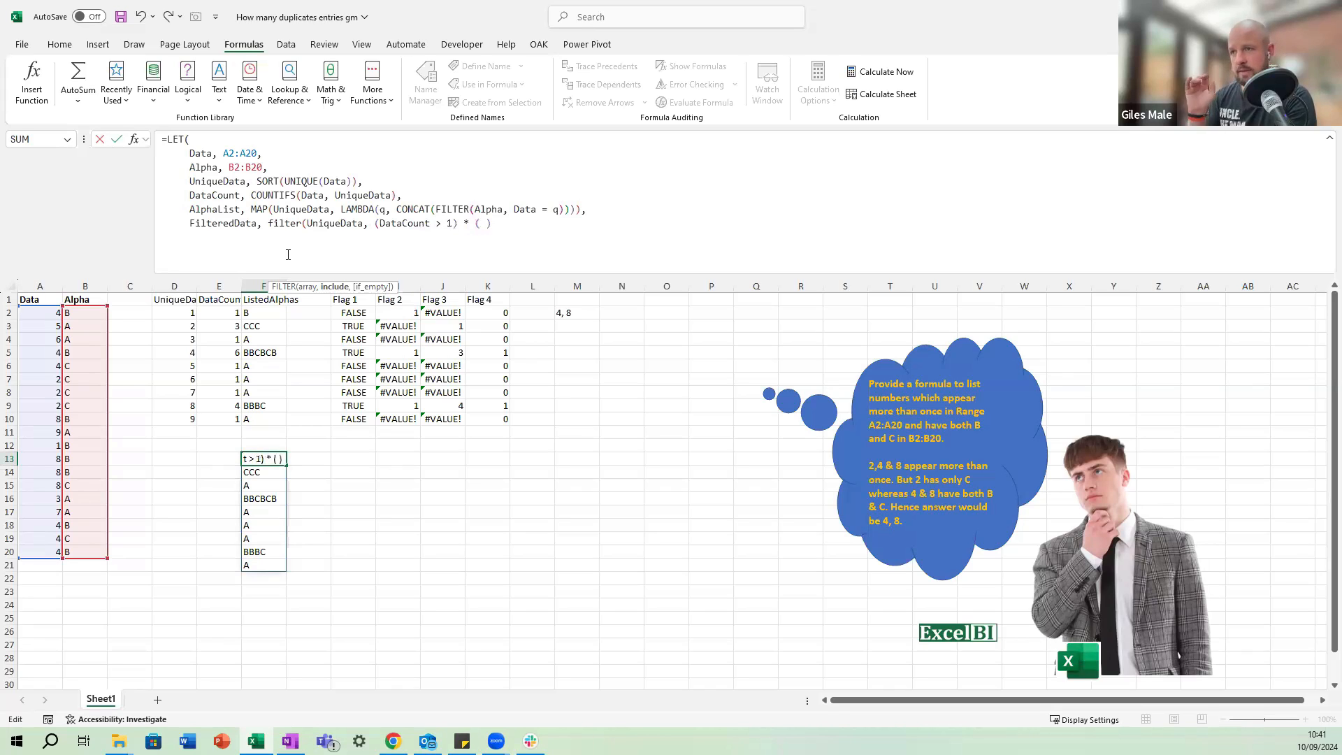
{"action": "key", "text": "BackSpace"}
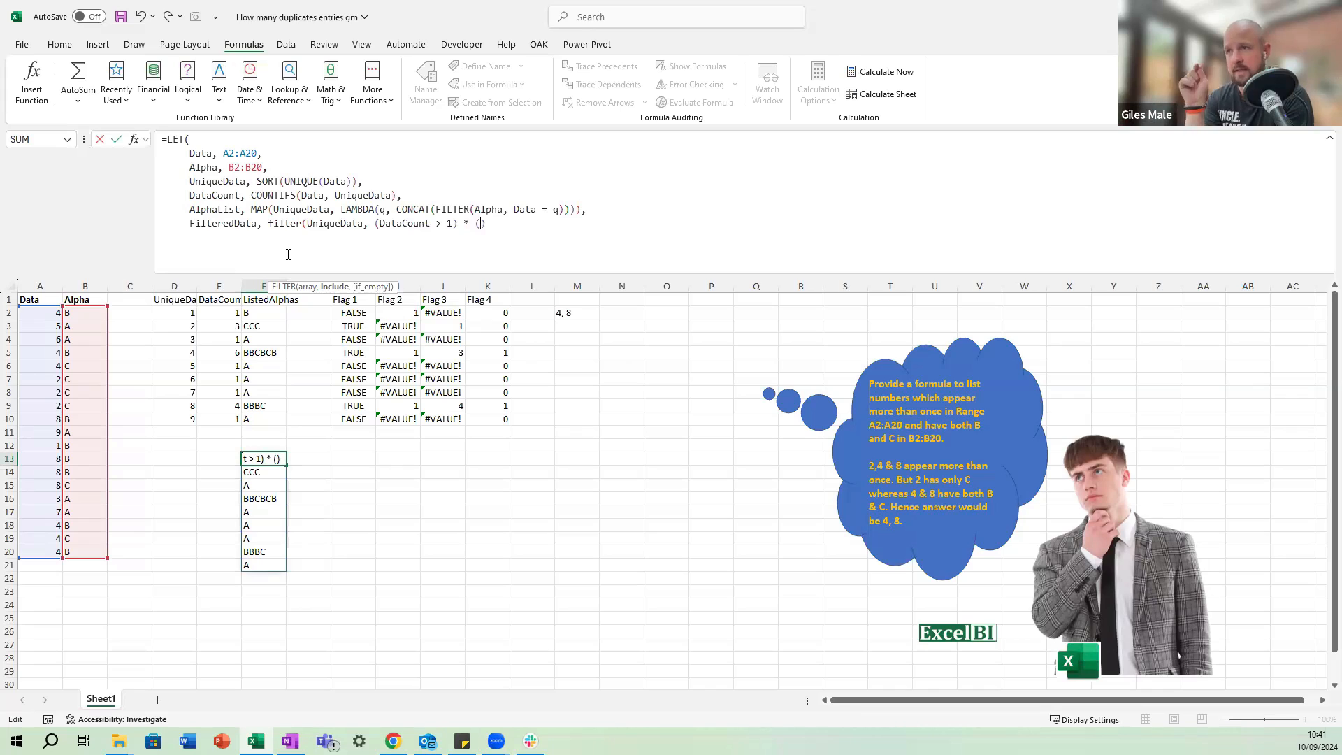
{"action": "type", "text": "isnumber("}
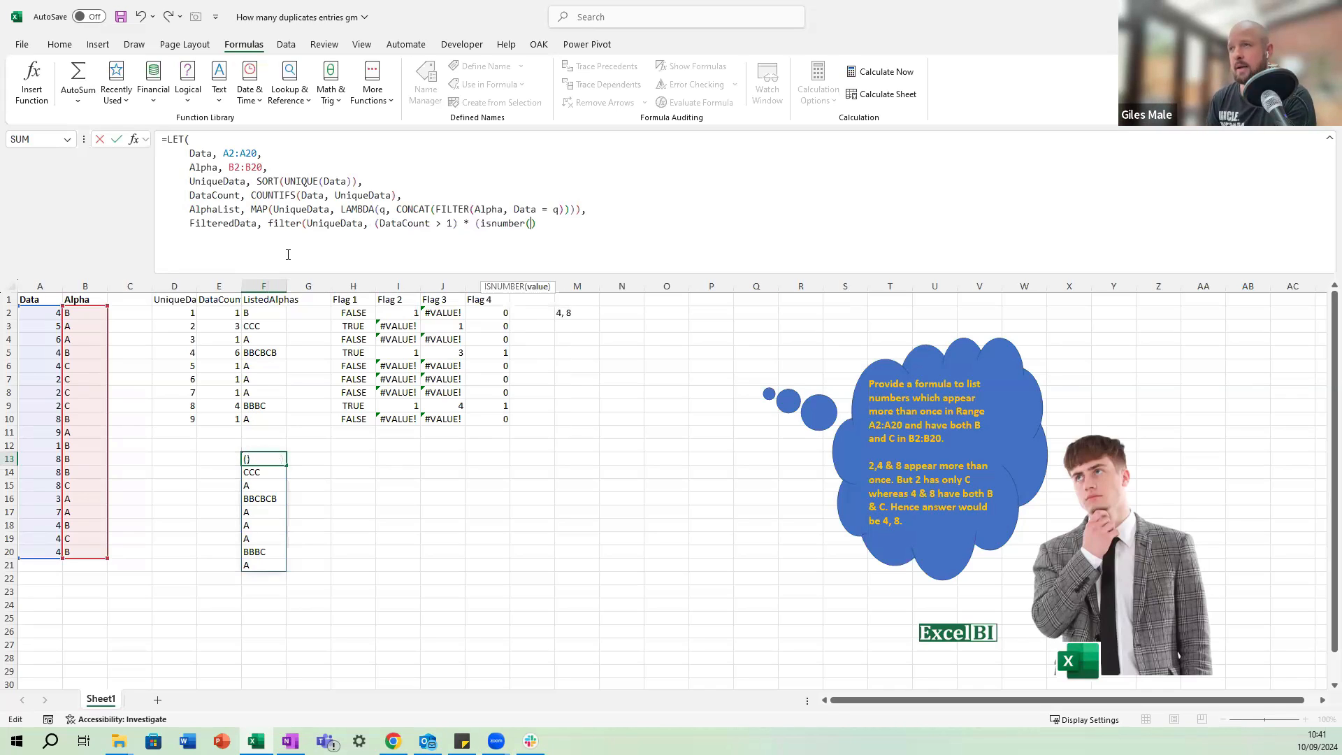
{"action": "type", "text": "find("}
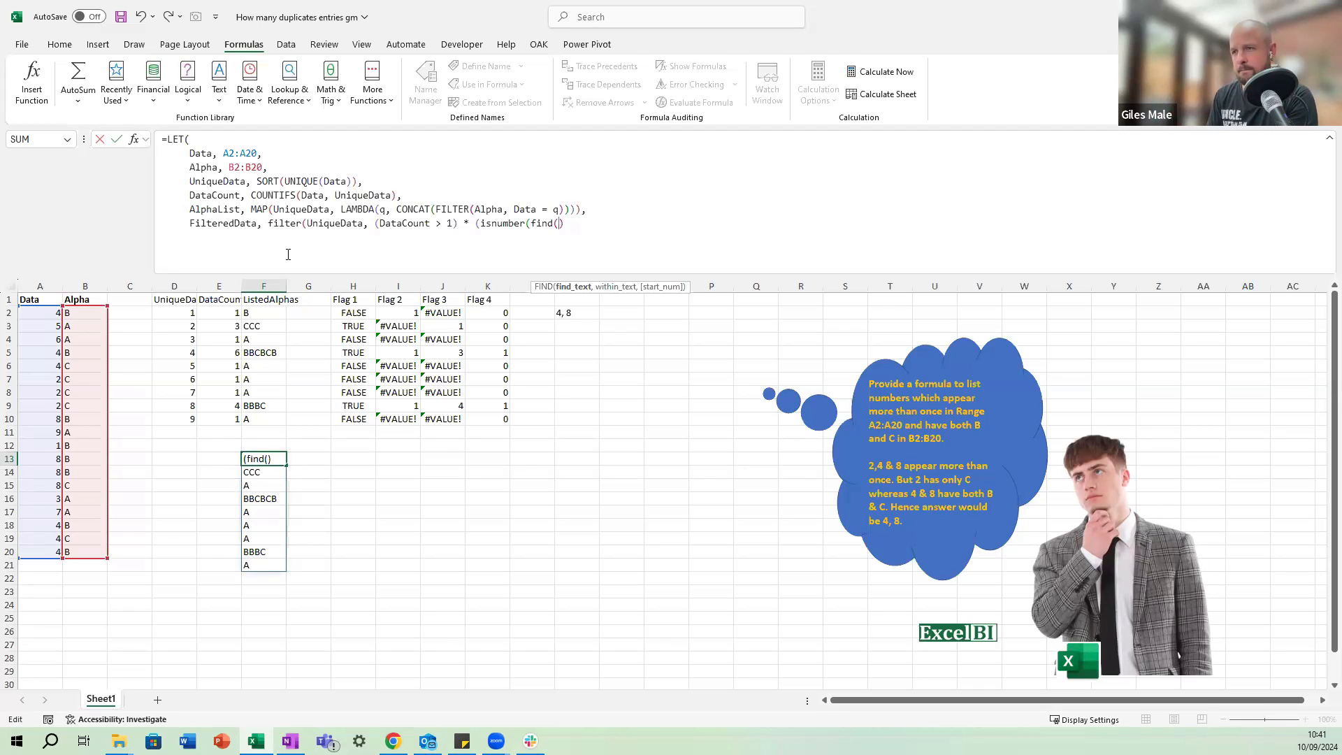
Inside the second condition's ISNUMBER, nest FIND("B", AlphaList) and close both functions.
{"action": "type", "text": "\"B\""}
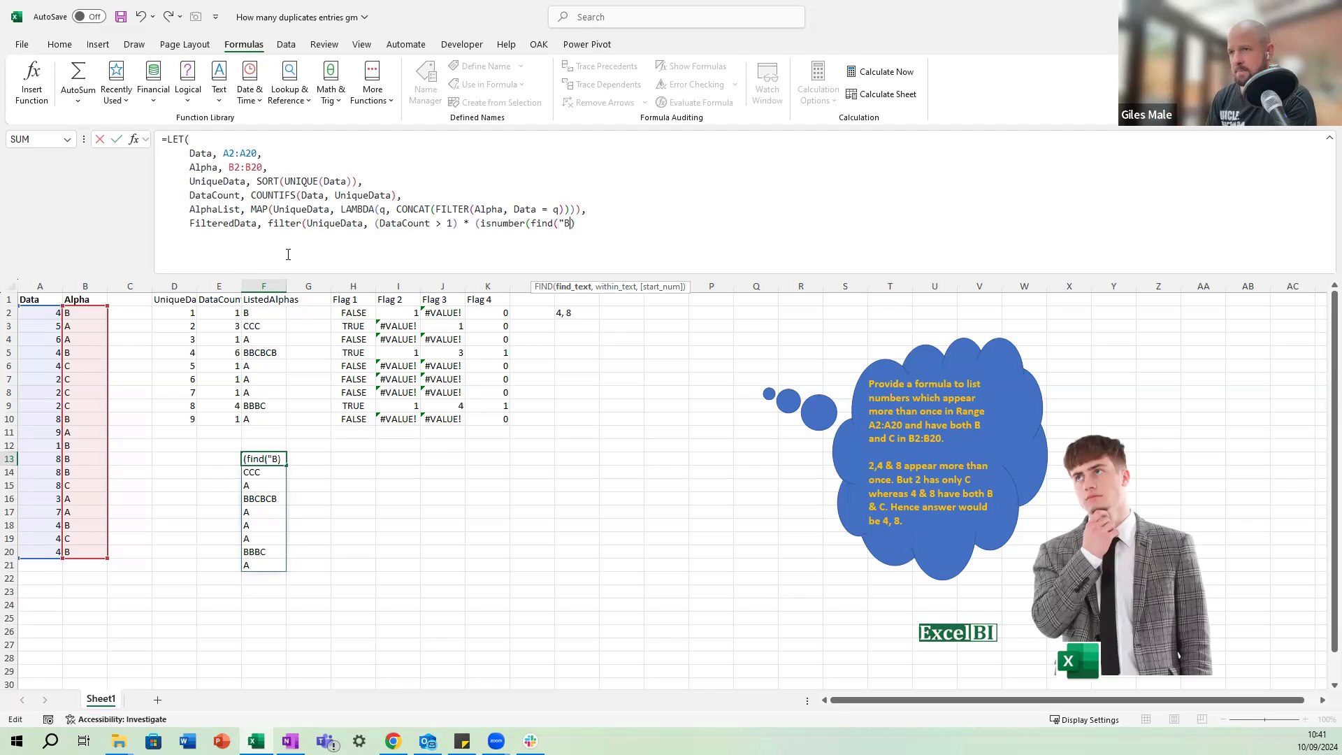
{"action": "type", "text": ", "}
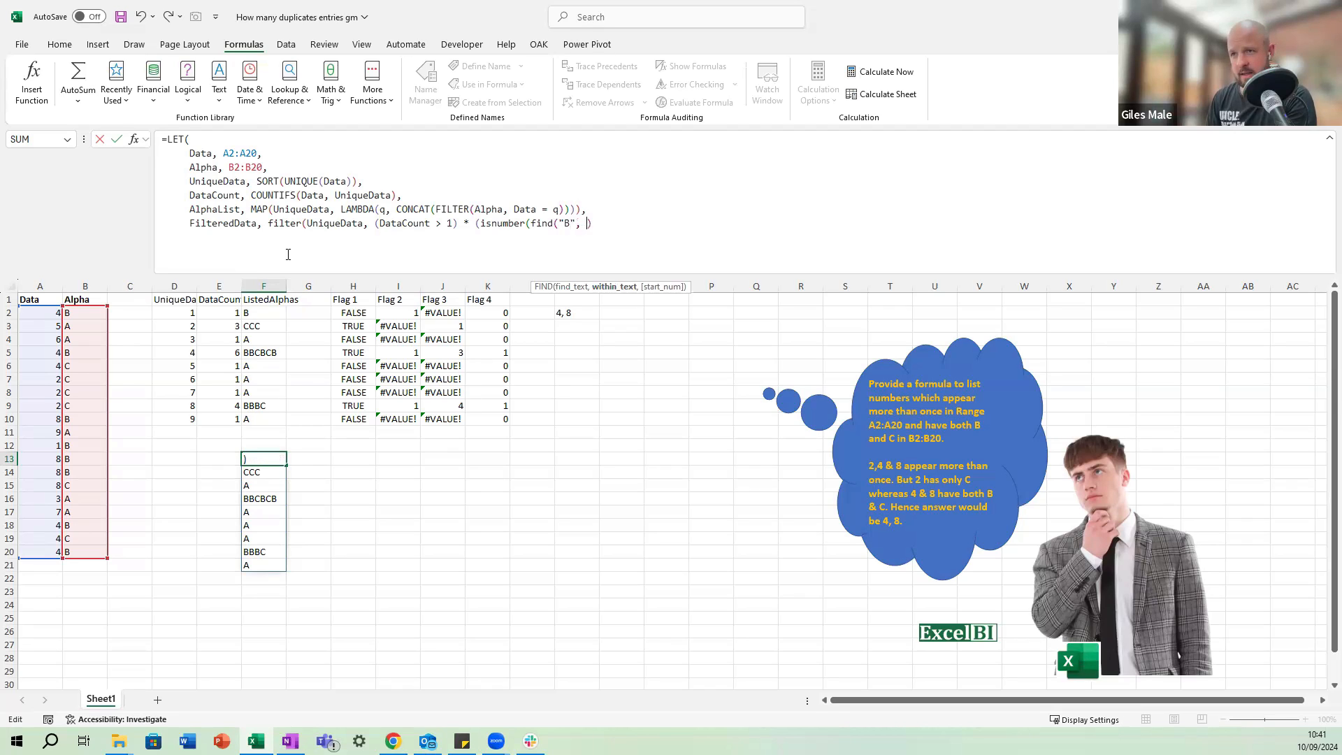
{"action": "type", "text": "aL"}
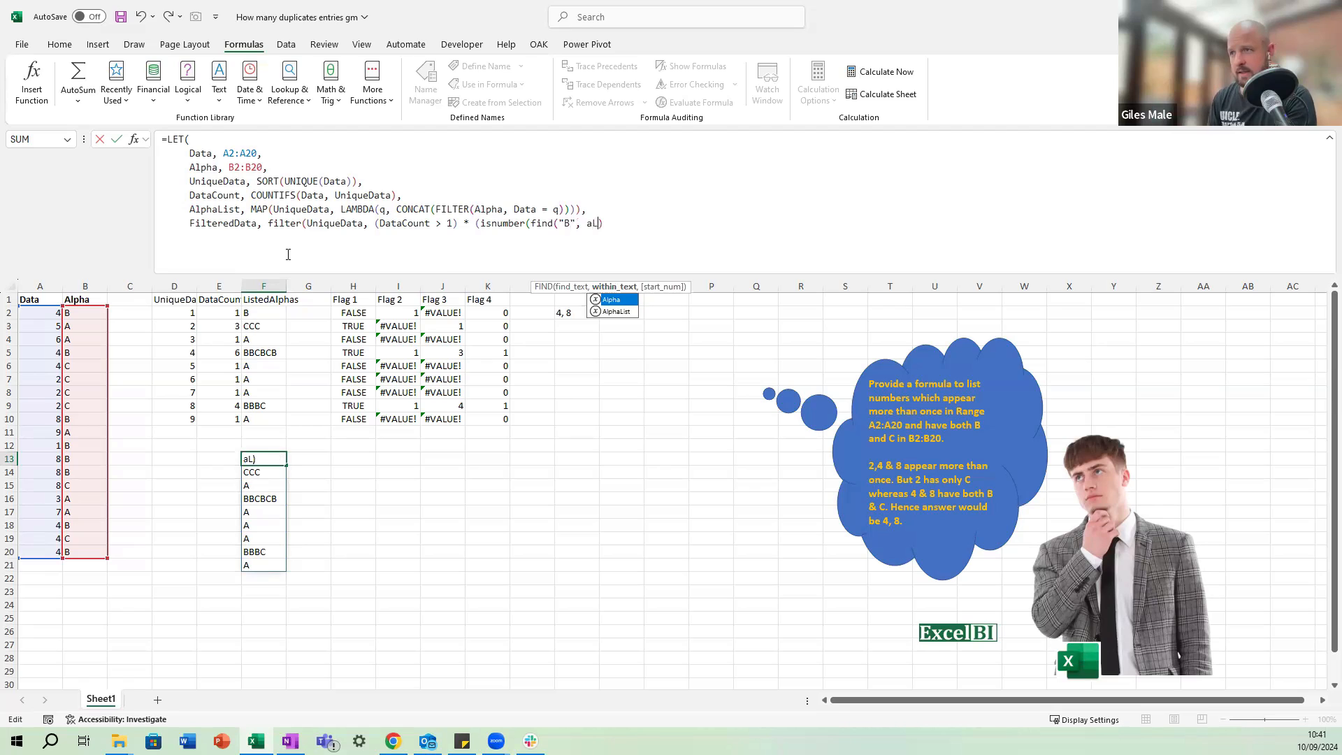
{"action": "key", "text": "Down"}
{"action": "key", "text": "Tab"}
{"action": "type", "text": ")"}
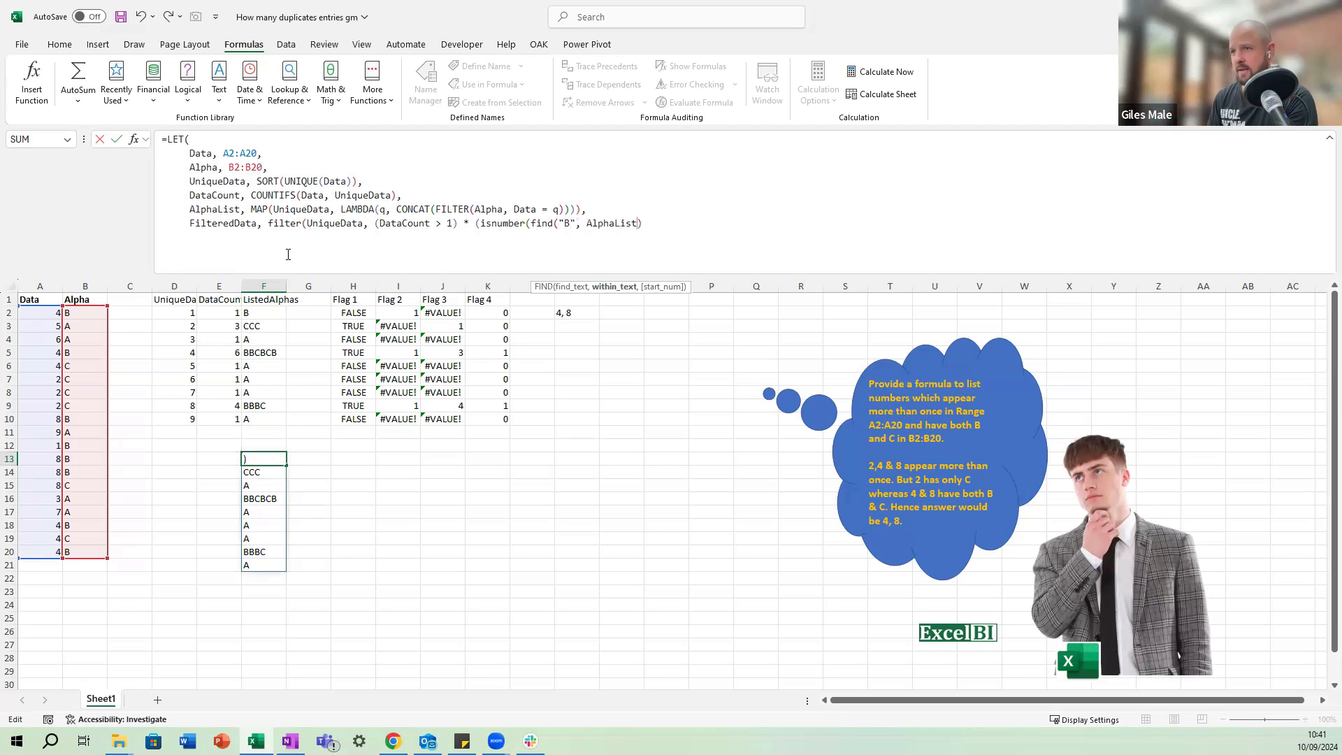
{"action": "type", "text": "))"}
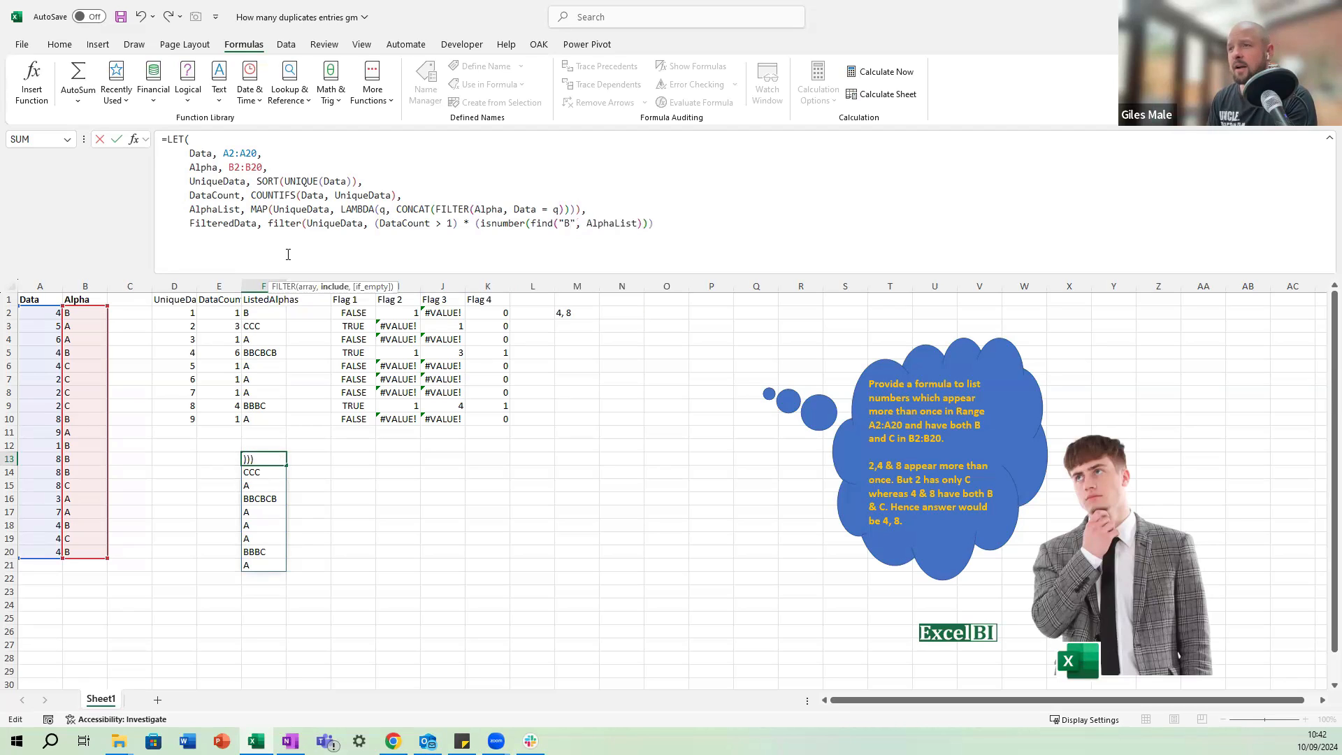
Multiply the "B" condition by a third parenthesised condition that starts with ISNUMBER.
{"action": "key", "text": "Left"}
{"action": "type", "text": "* "}
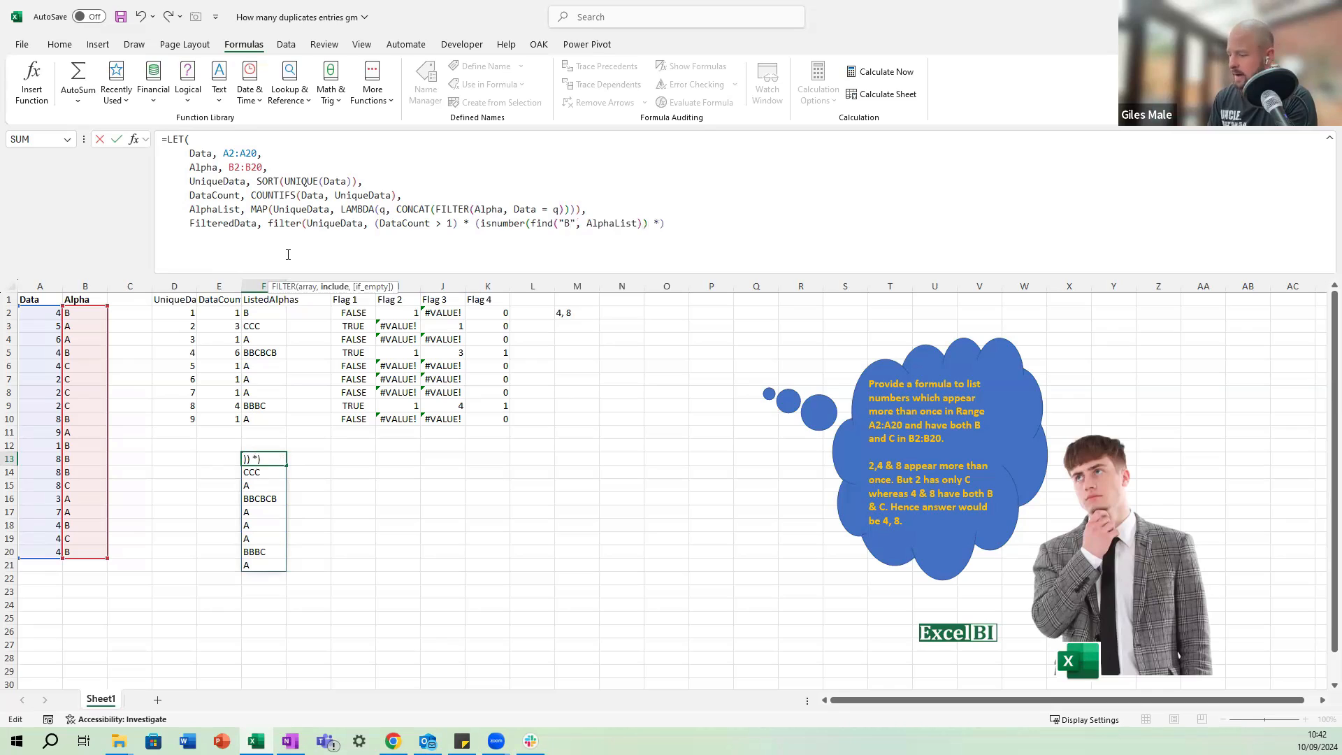
{"action": "type", "text": "(IS"}
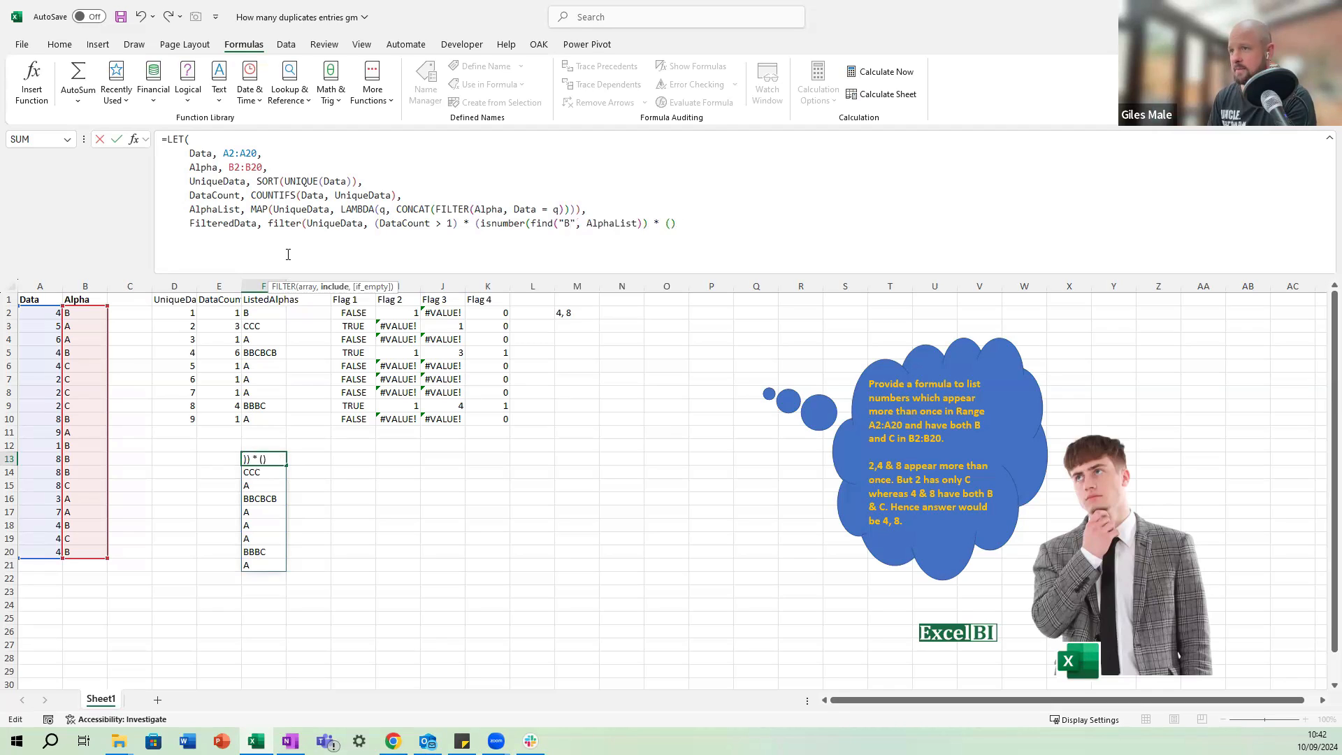
{"action": "key", "text": "BackSpace"}
{"action": "key", "text": "BackSpace"}
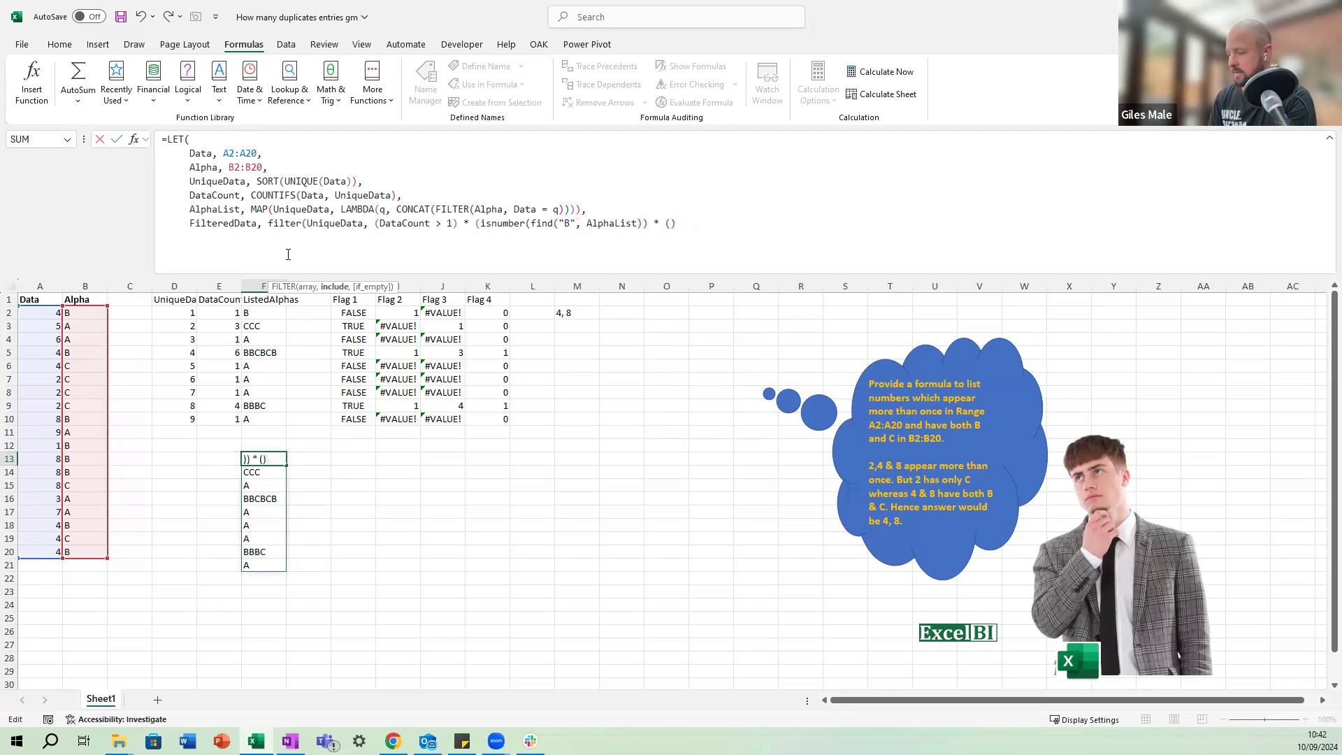
{"action": "type", "text": "isnumber"}
{"action": "key", "text": "Tab"}
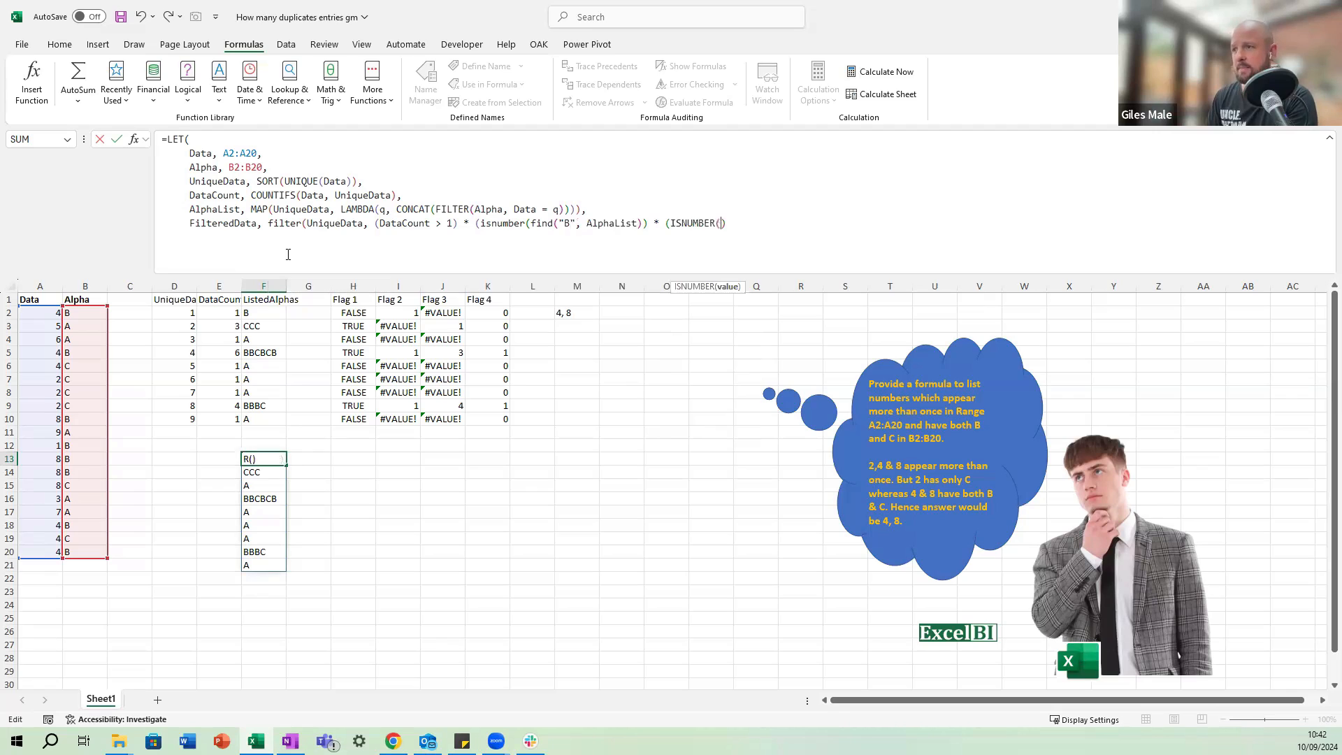
Inside the third condition's ISNUMBER, nest FIND("C", AlphaList) and close the functions and the condition.
{"action": "type", "text": "find("}
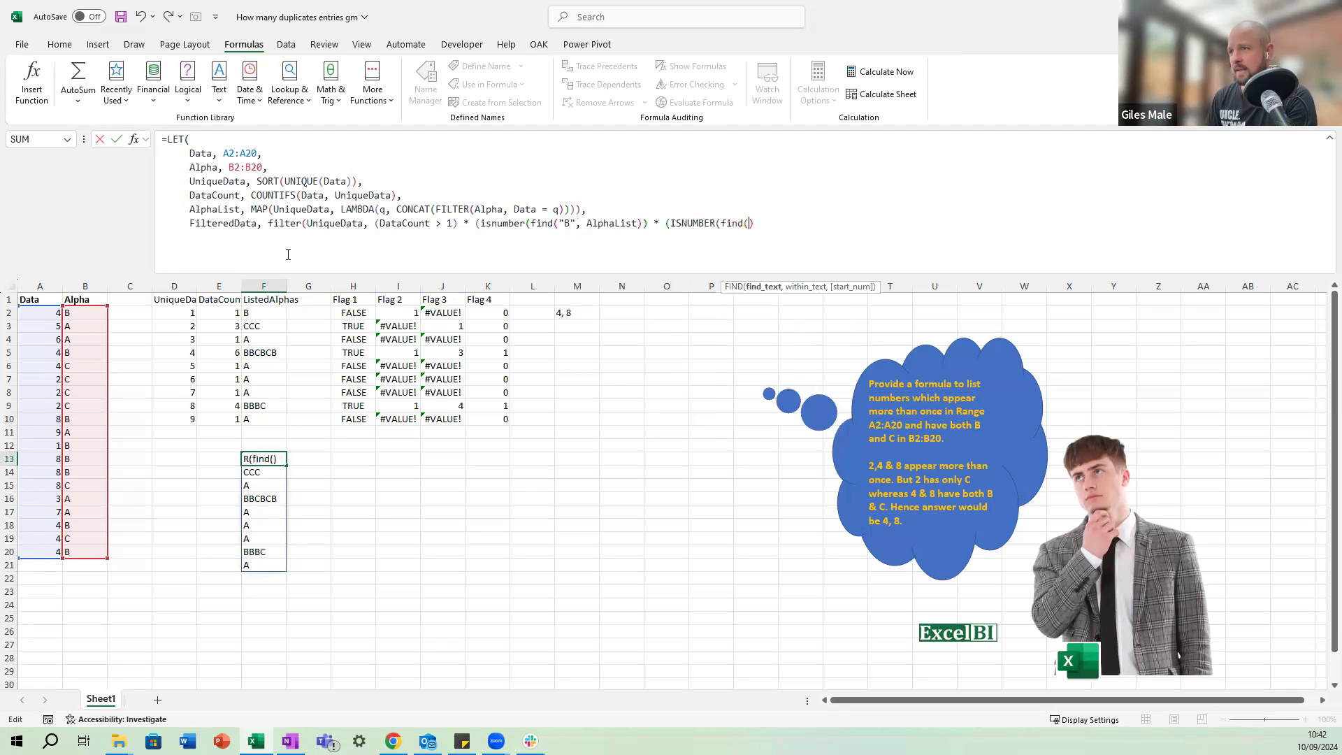
{"action": "type", "text": "\""}
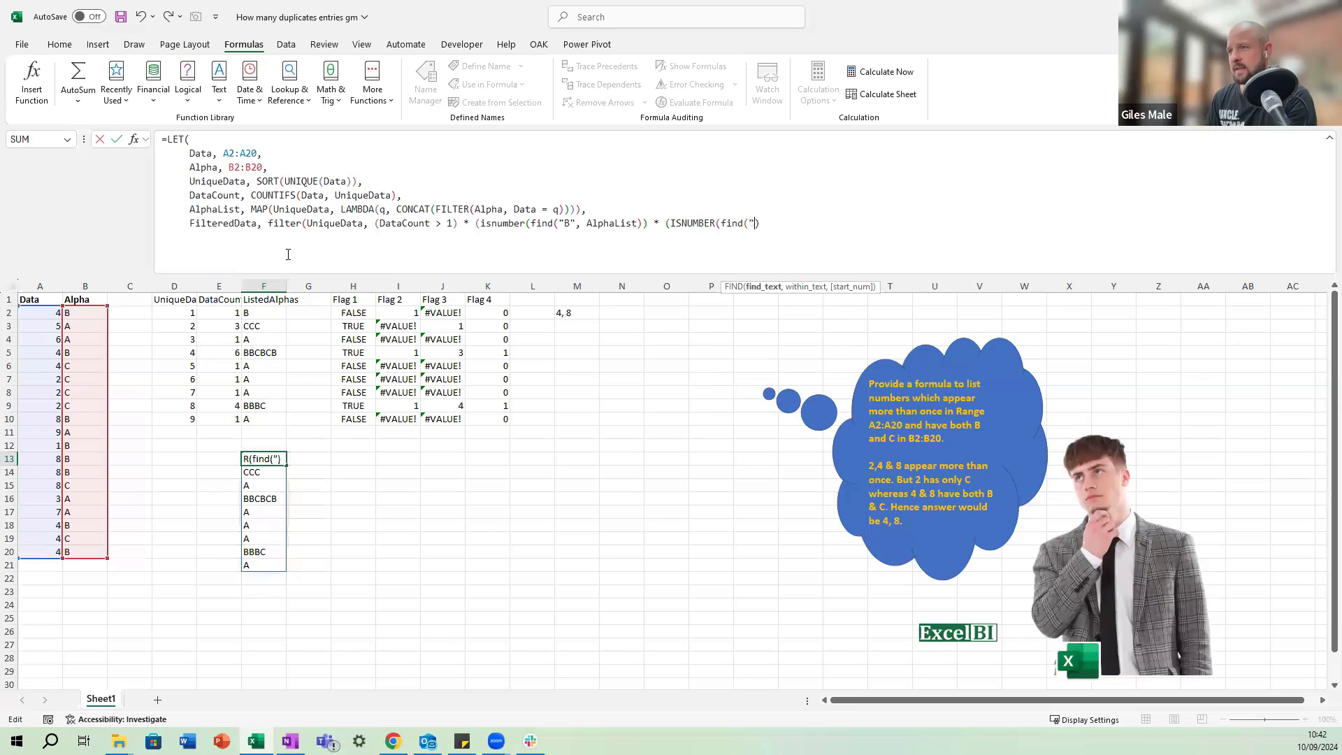
{"action": "type", "text": "C\""}
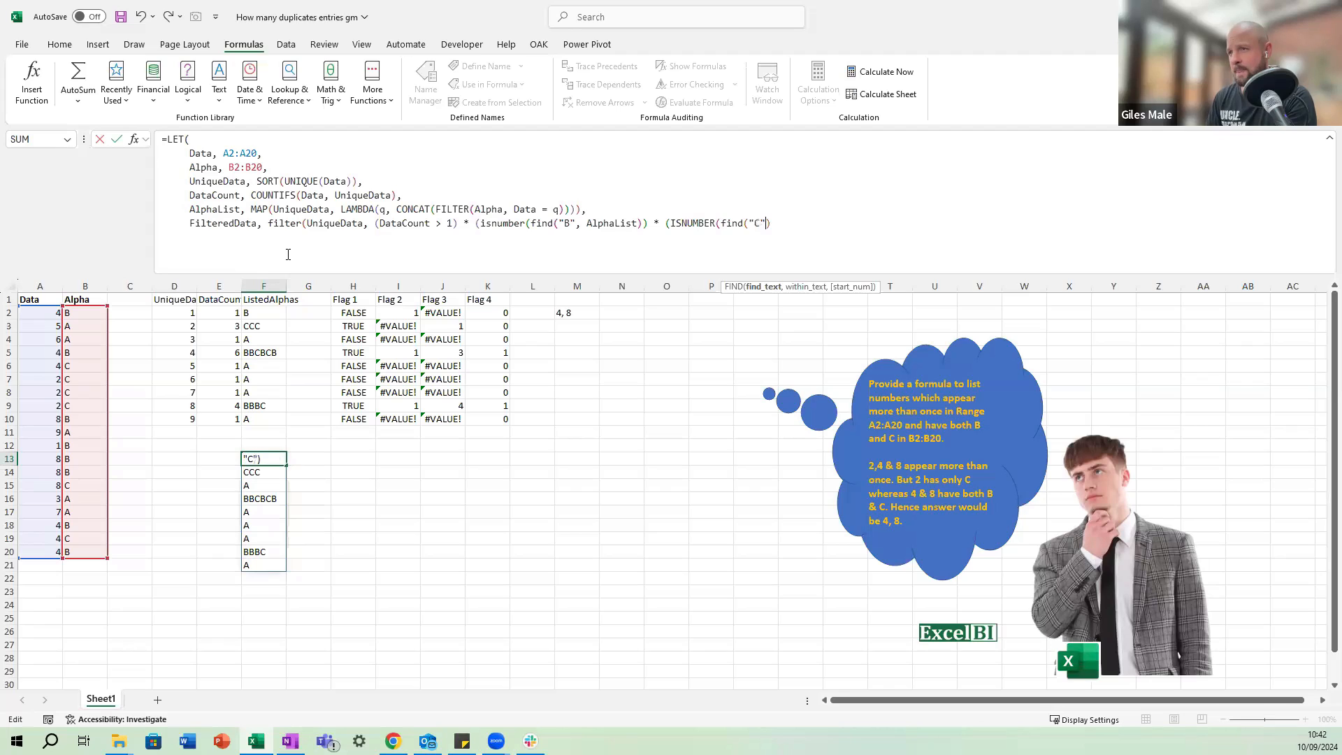
{"action": "type", "text": ", ALT"}
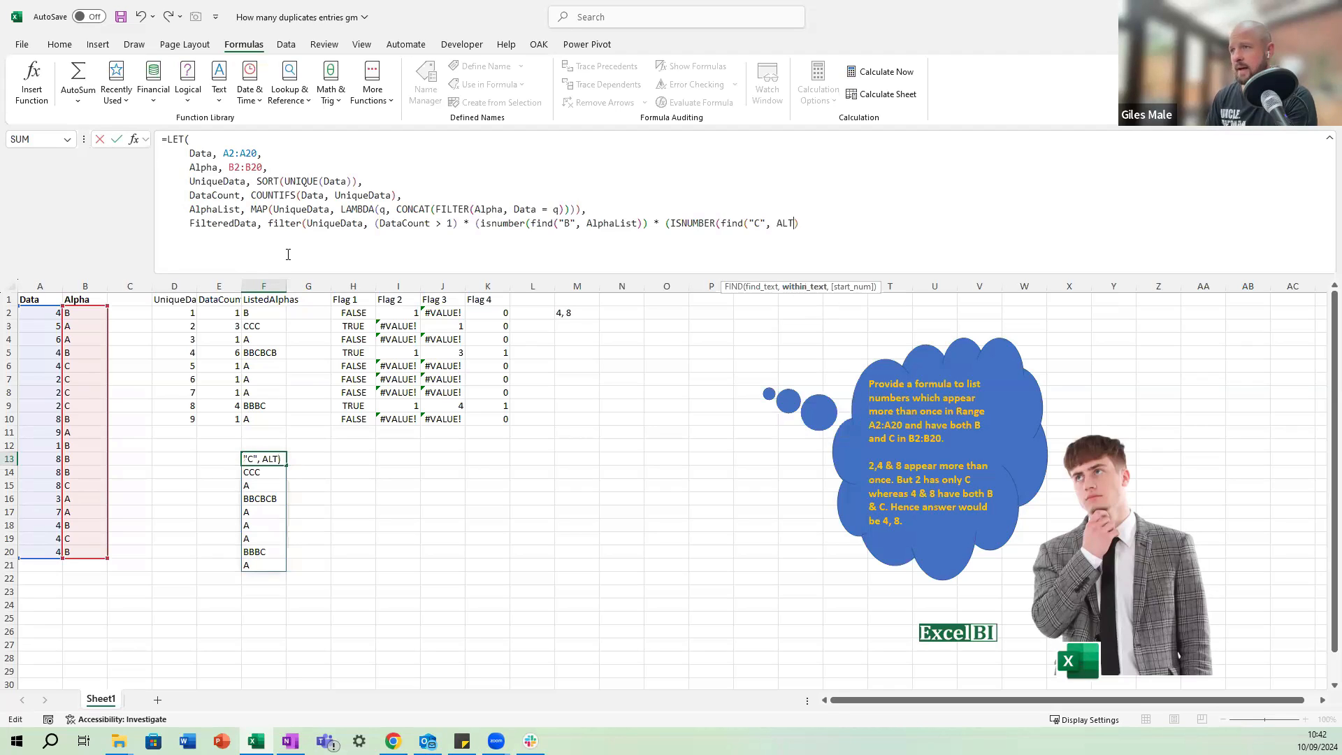
{"action": "key", "text": "BackSpace"}
{"action": "key", "text": "Tab"}
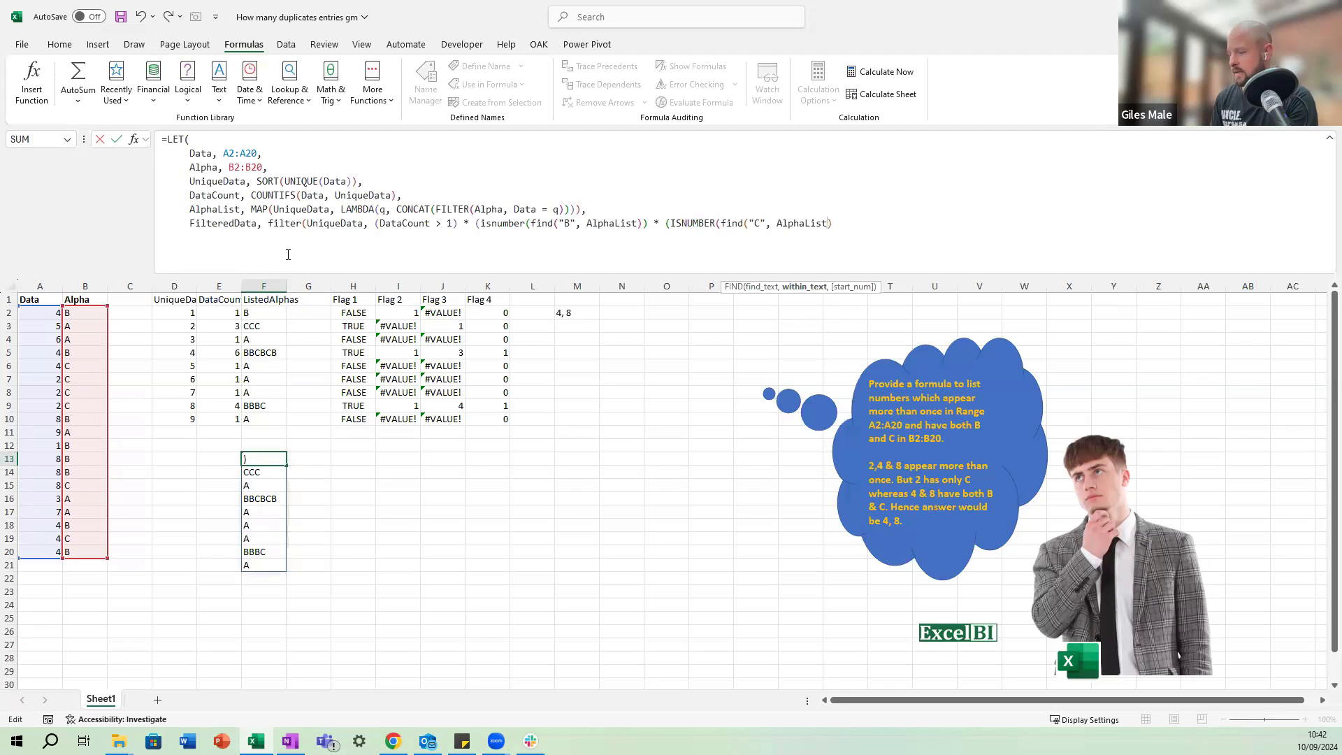
{"action": "type", "text": "))"}
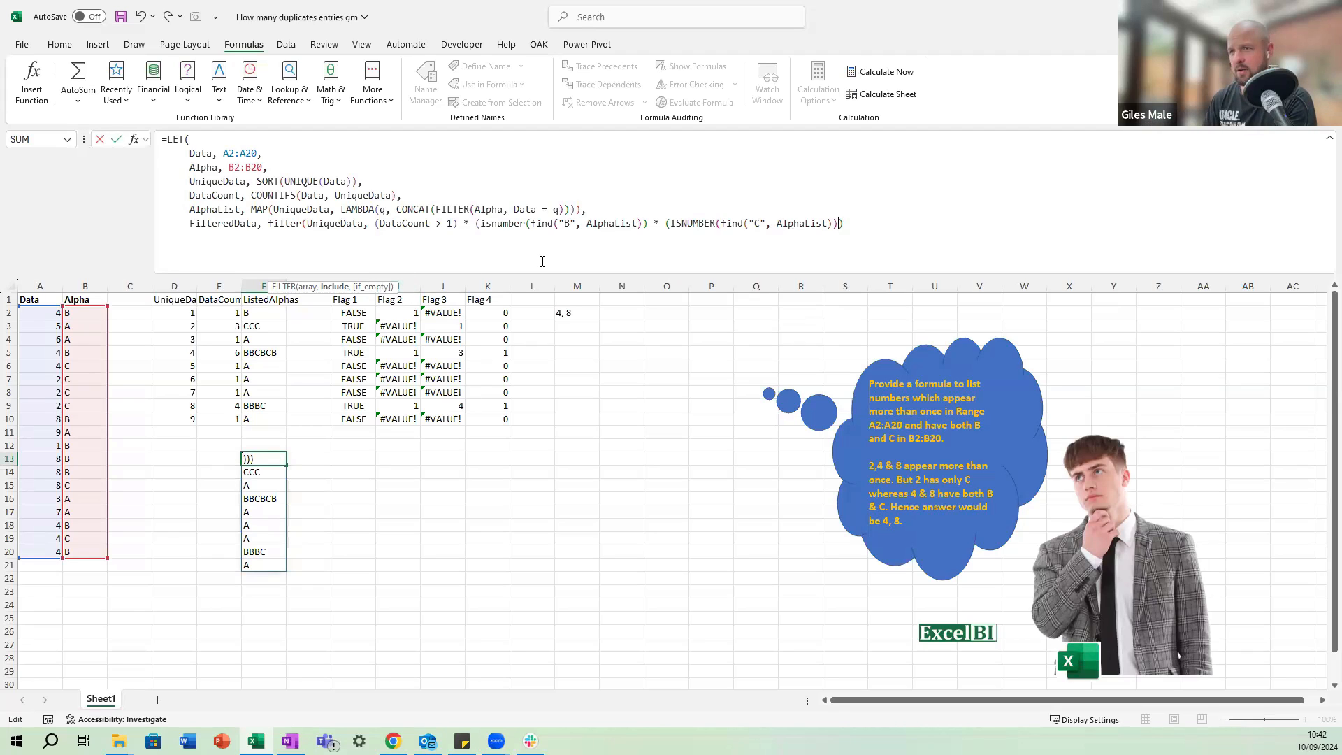
{"action": "type", "text": ")"}
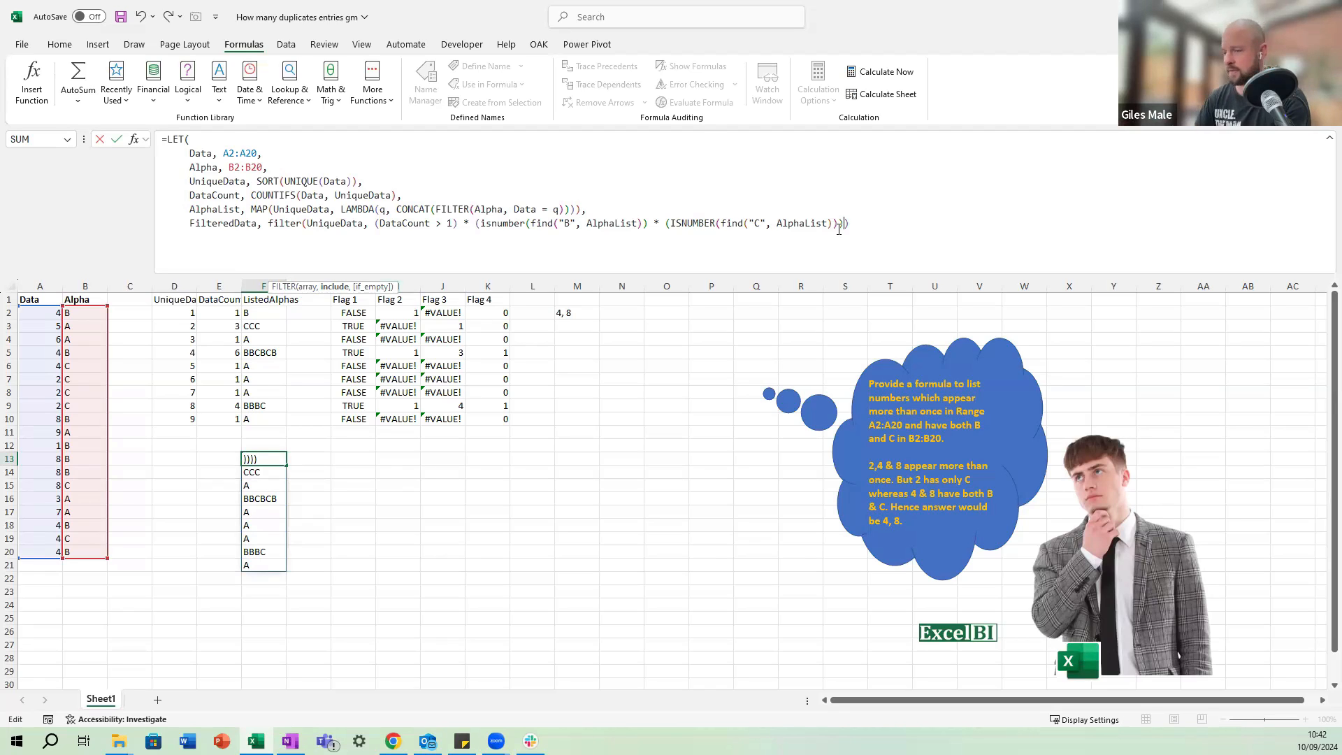
End the FilteredData line with a comma and enter FILTER on a new last line of the LET formula.
{"action": "type", "text": ","}
{"action": "key", "text": "alt+Return"}
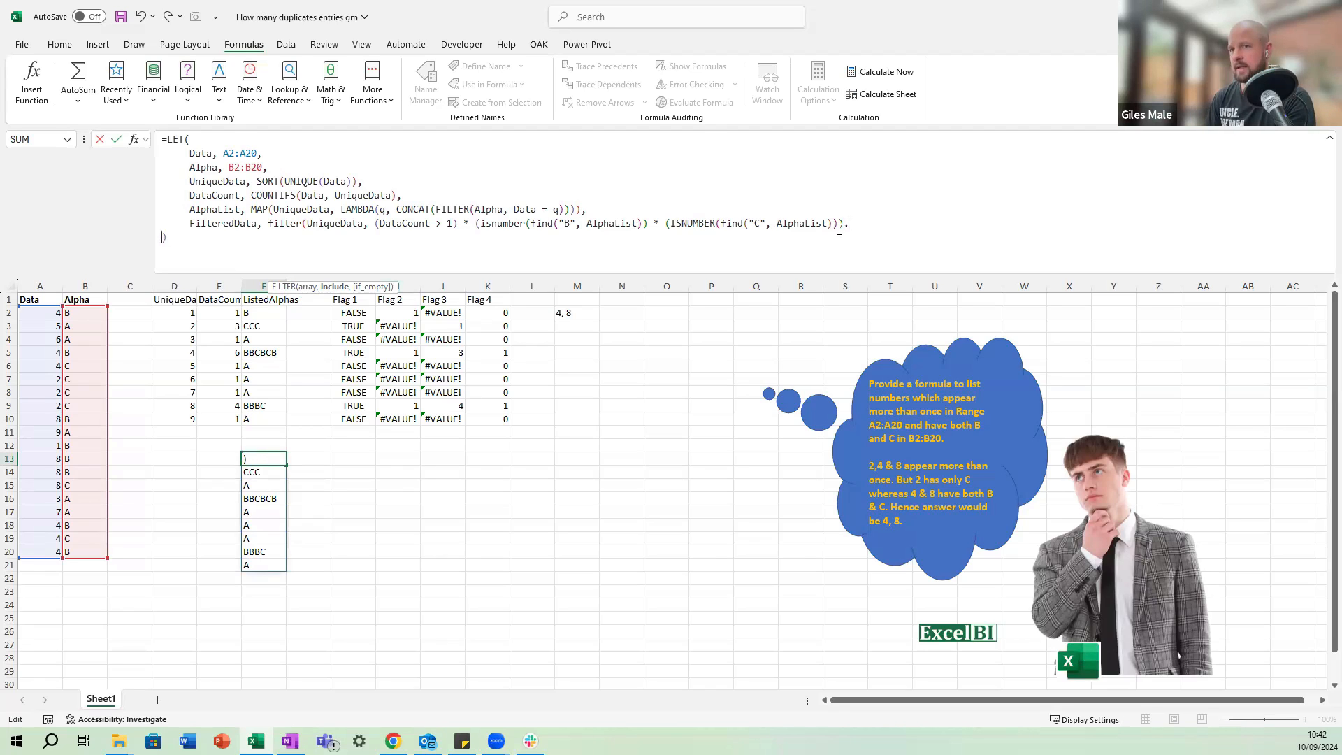
{"action": "type", "text": "fIL"}
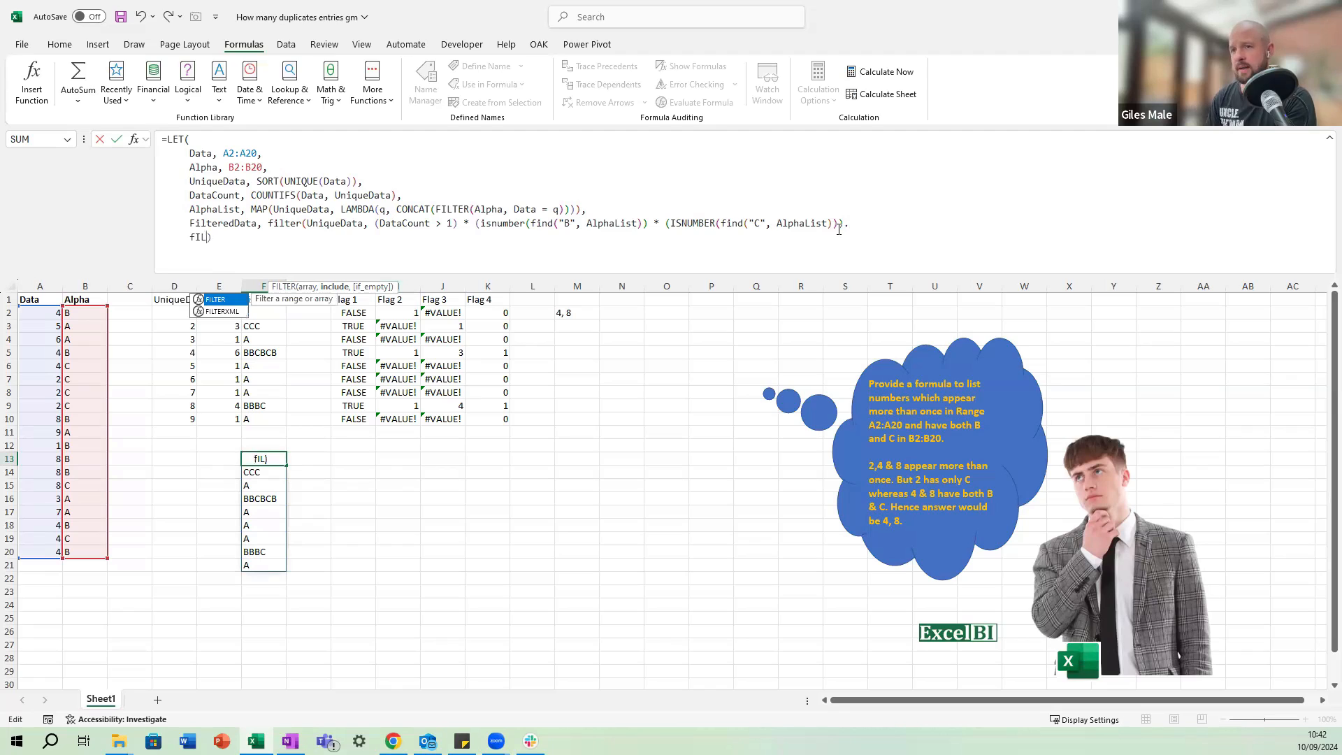
{"action": "left_click", "coordinate": [853, 225]}
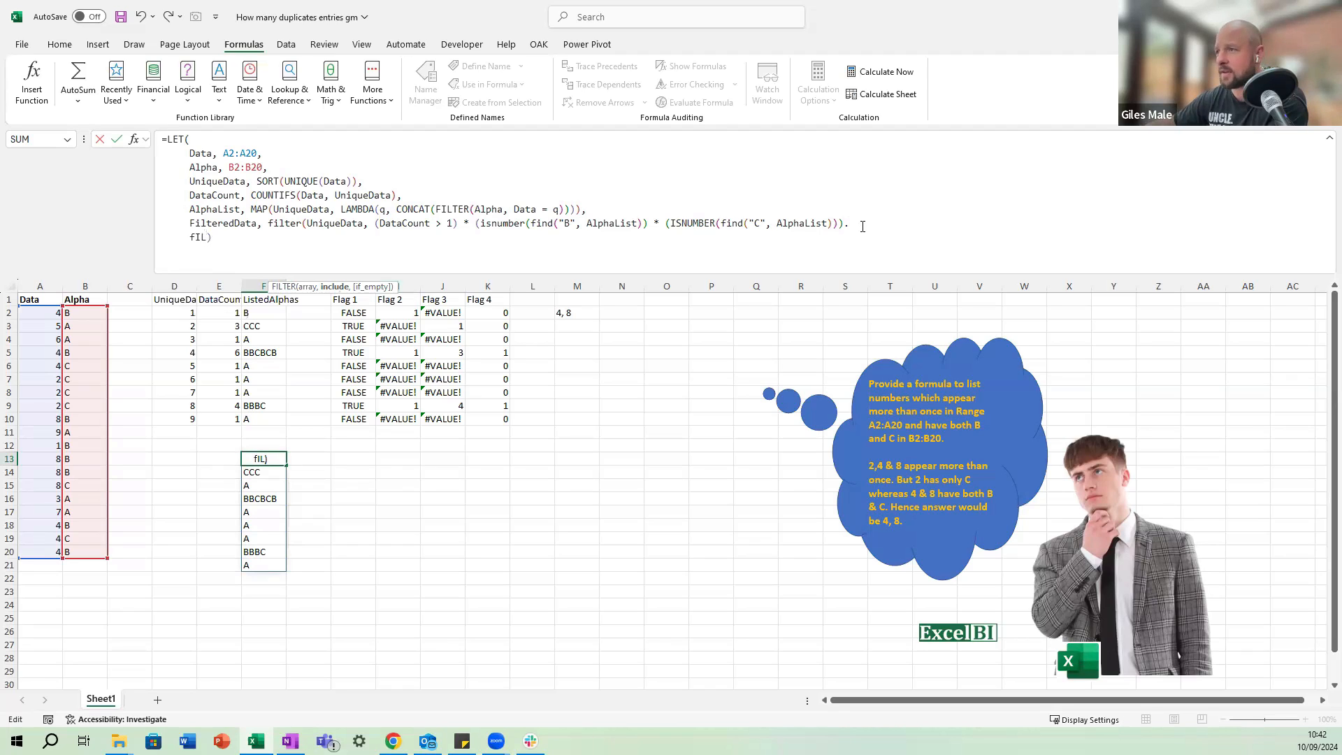
{"action": "key", "text": "BackSpace"}
{"action": "type", "text": ","}
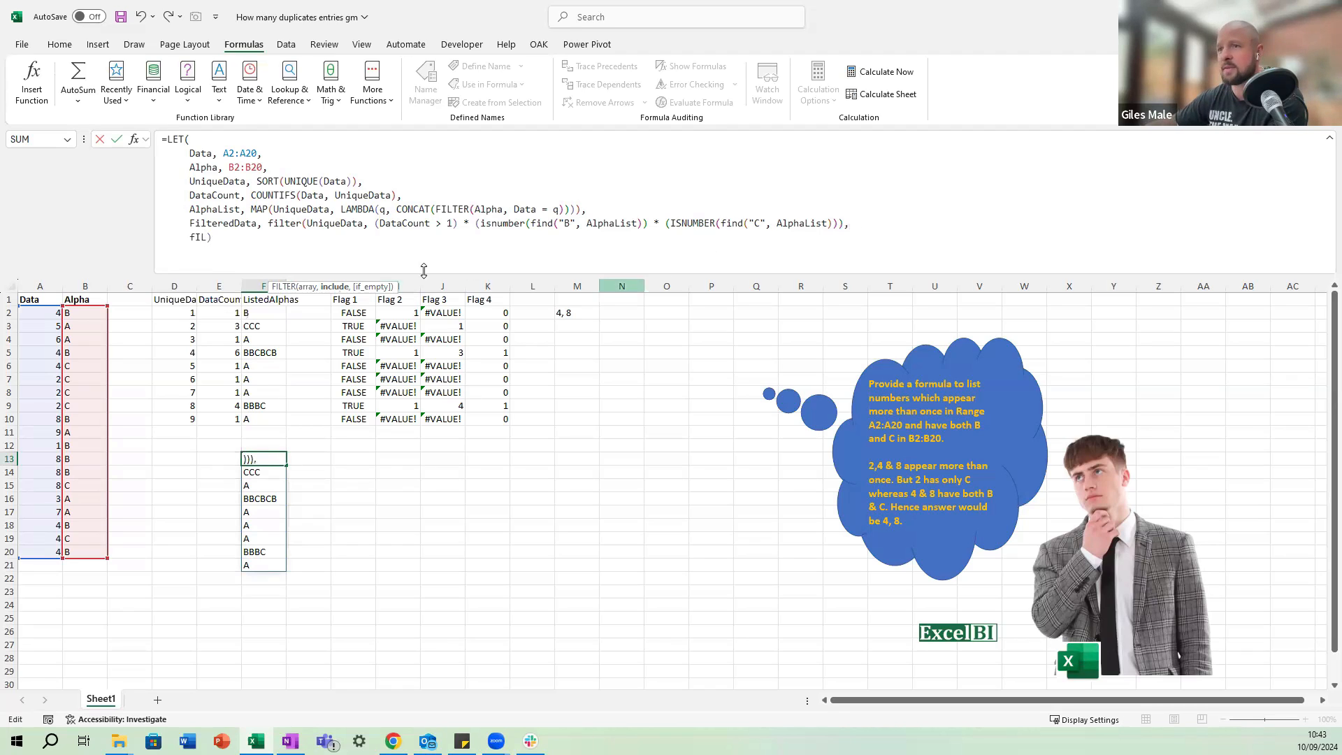
{"action": "left_click", "coordinate": [206, 236]}
{"action": "key", "text": "BackSpace"}
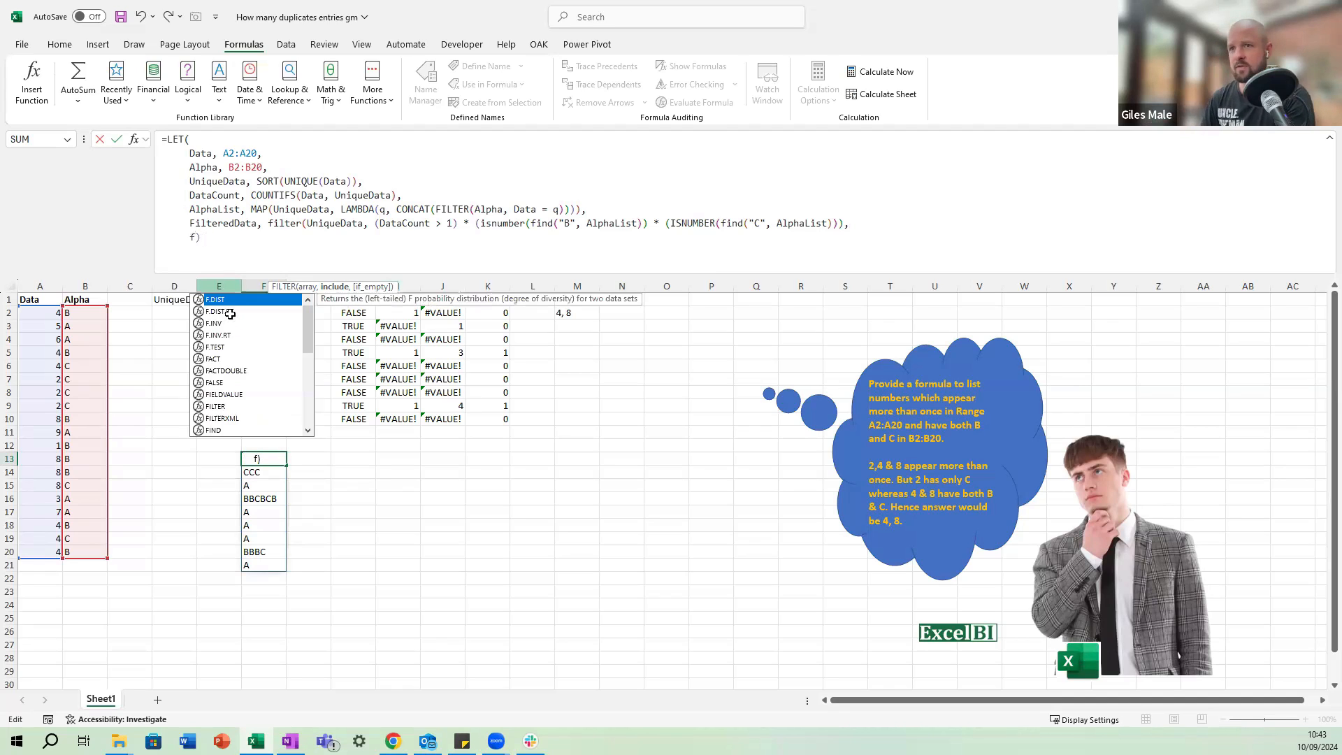
{"action": "type", "text": "LTER"}
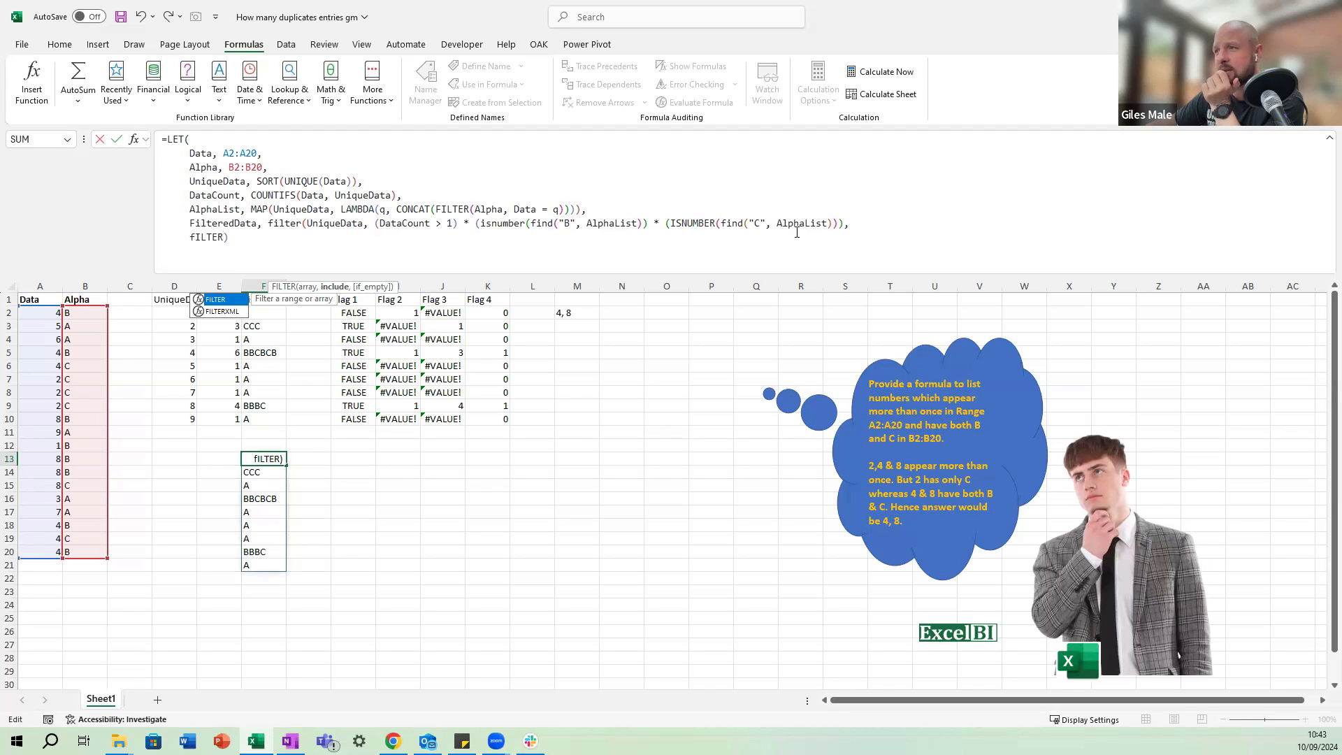
Add the missing closing parentheses to the "B" and "C" ISNUMBER conditions in the FilteredData line, keeping its trailing comma.
{"action": "left_click", "coordinate": [841, 224]}
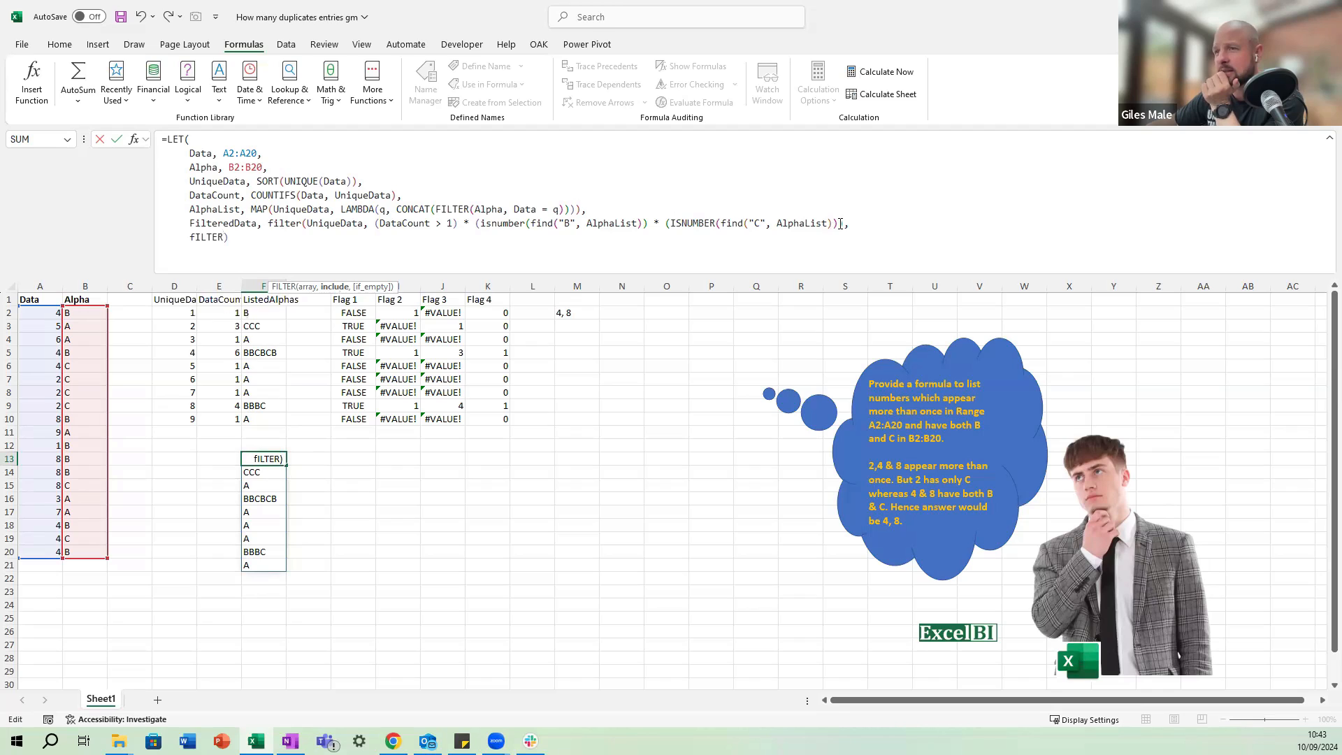
{"action": "left_click", "coordinate": [843, 224]}
{"action": "left_click", "coordinate": [646, 224]}
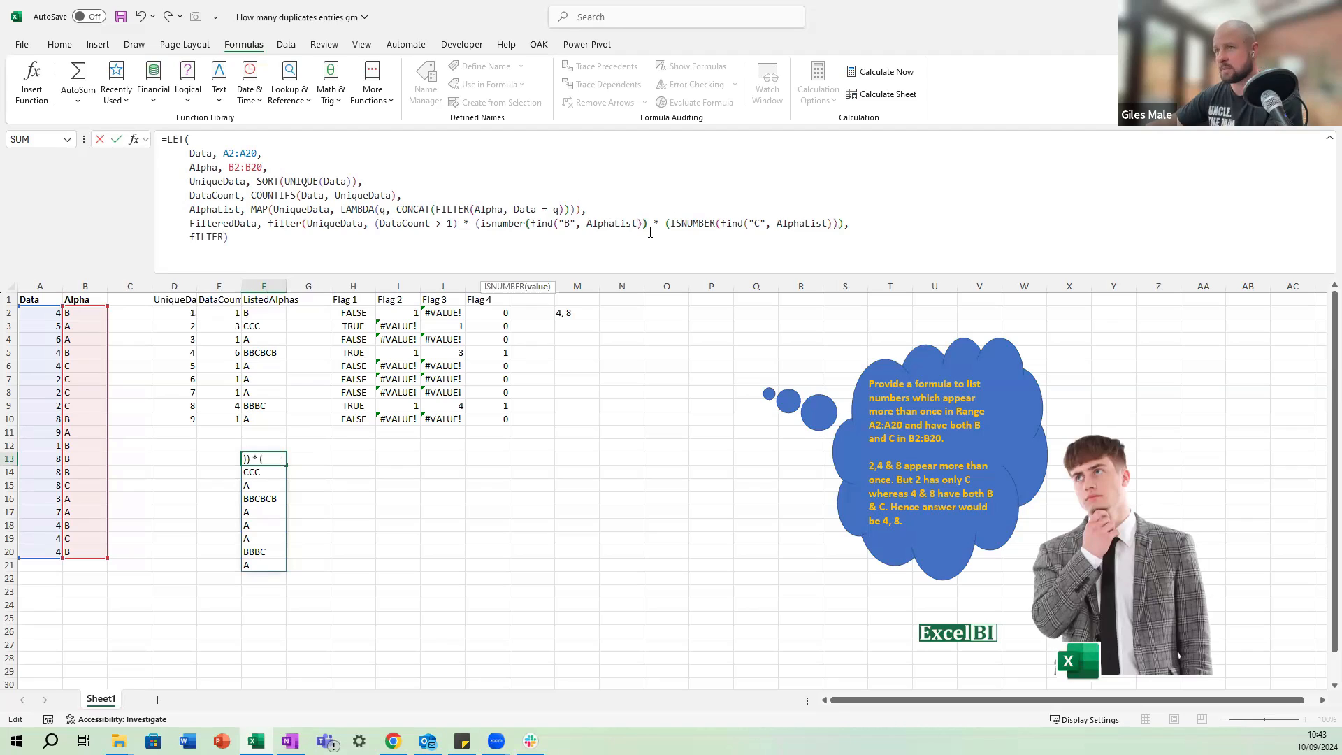
{"action": "type", "text": ")"}
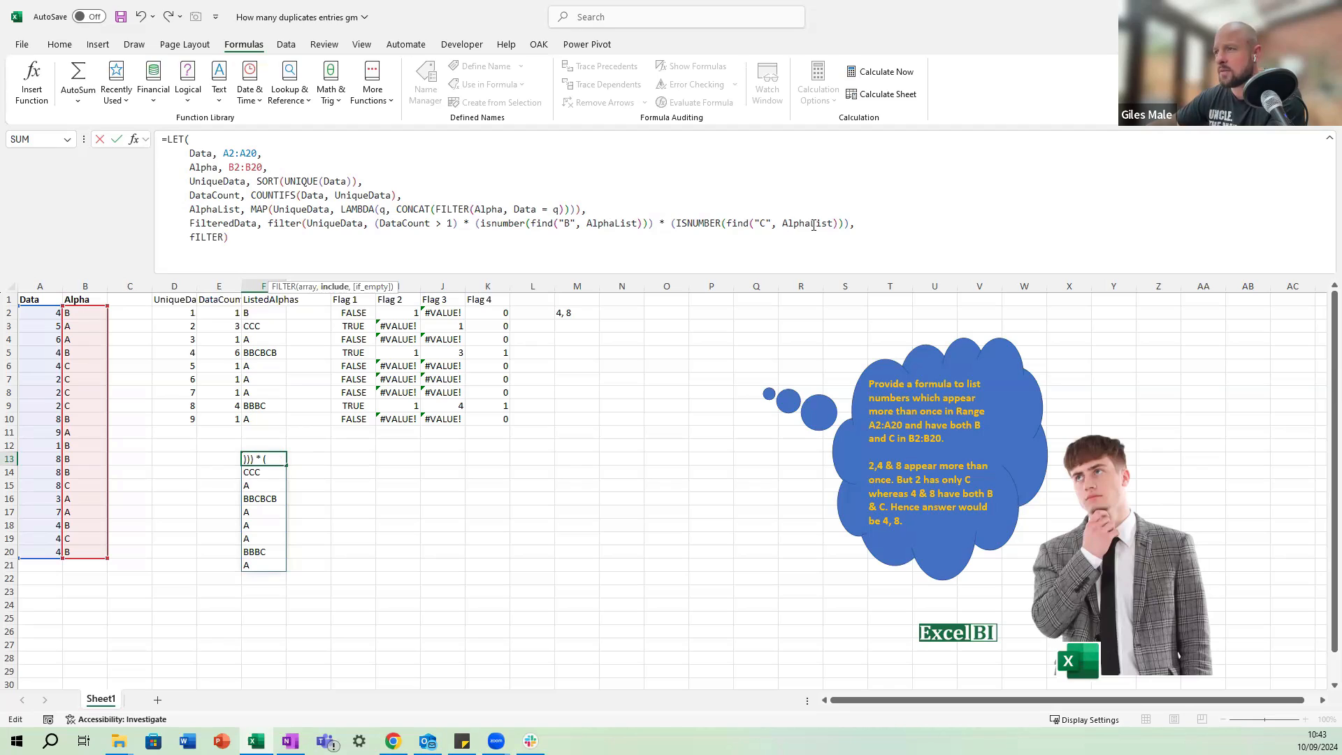
{"action": "left_click", "coordinate": [850, 223]}
{"action": "type", "text": ","}
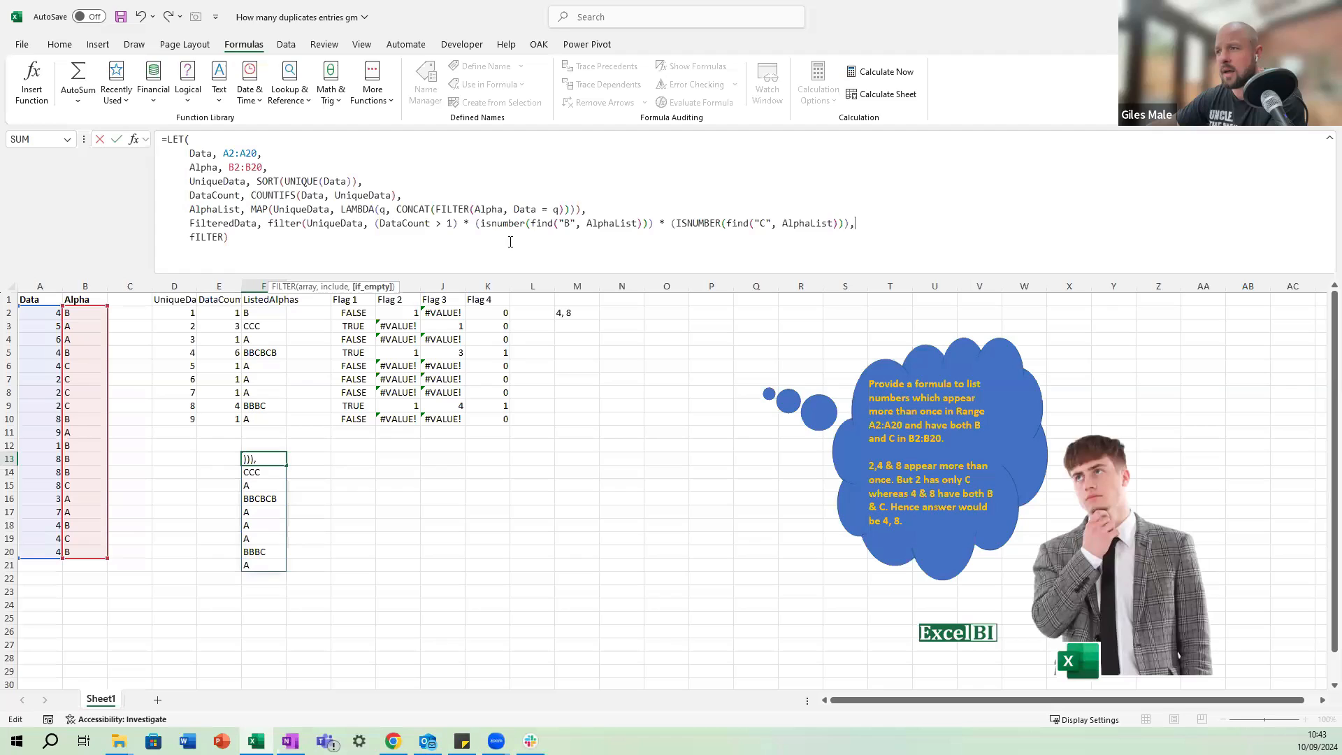
{"action": "left_click", "coordinate": [837, 223]}
{"action": "type", "text": "))"}
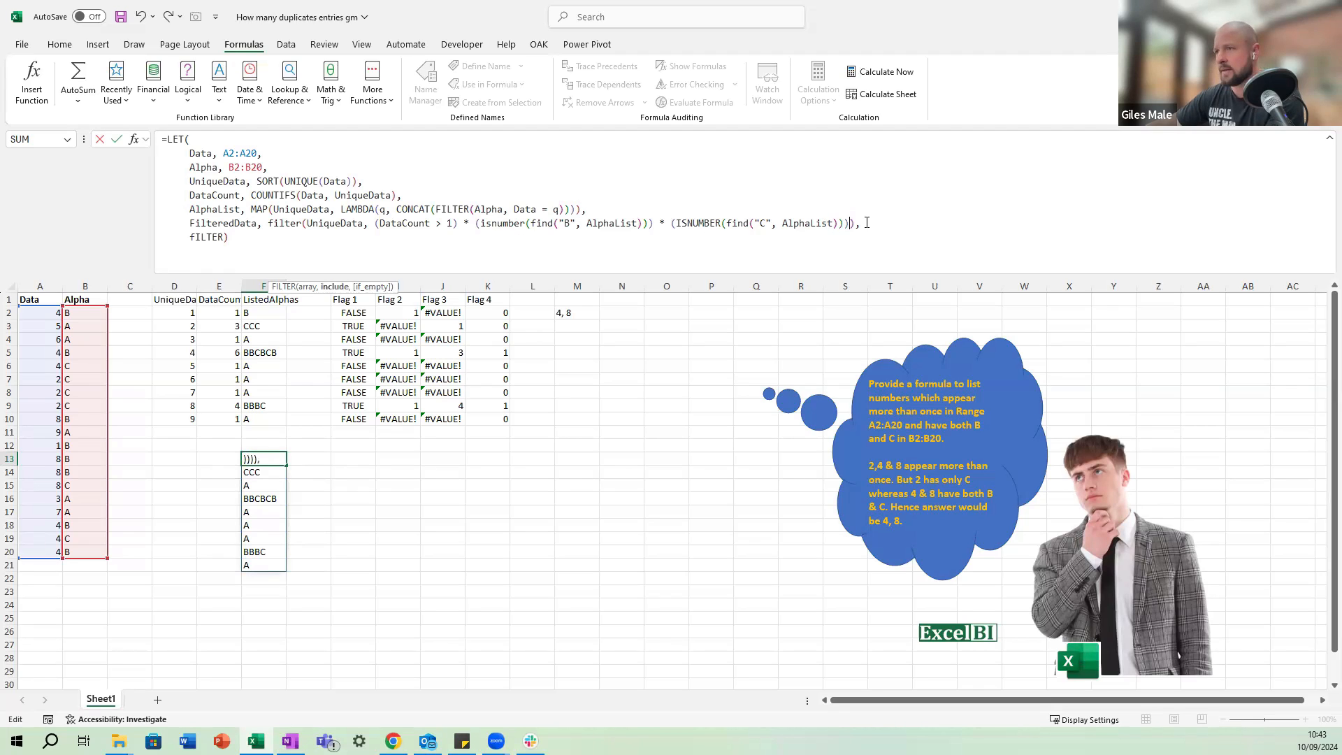
Replace FILTER on the last line of the LET formula with the FilteredData variable and commit the formula in F13.
{"action": "left_click", "coordinate": [224, 236]}
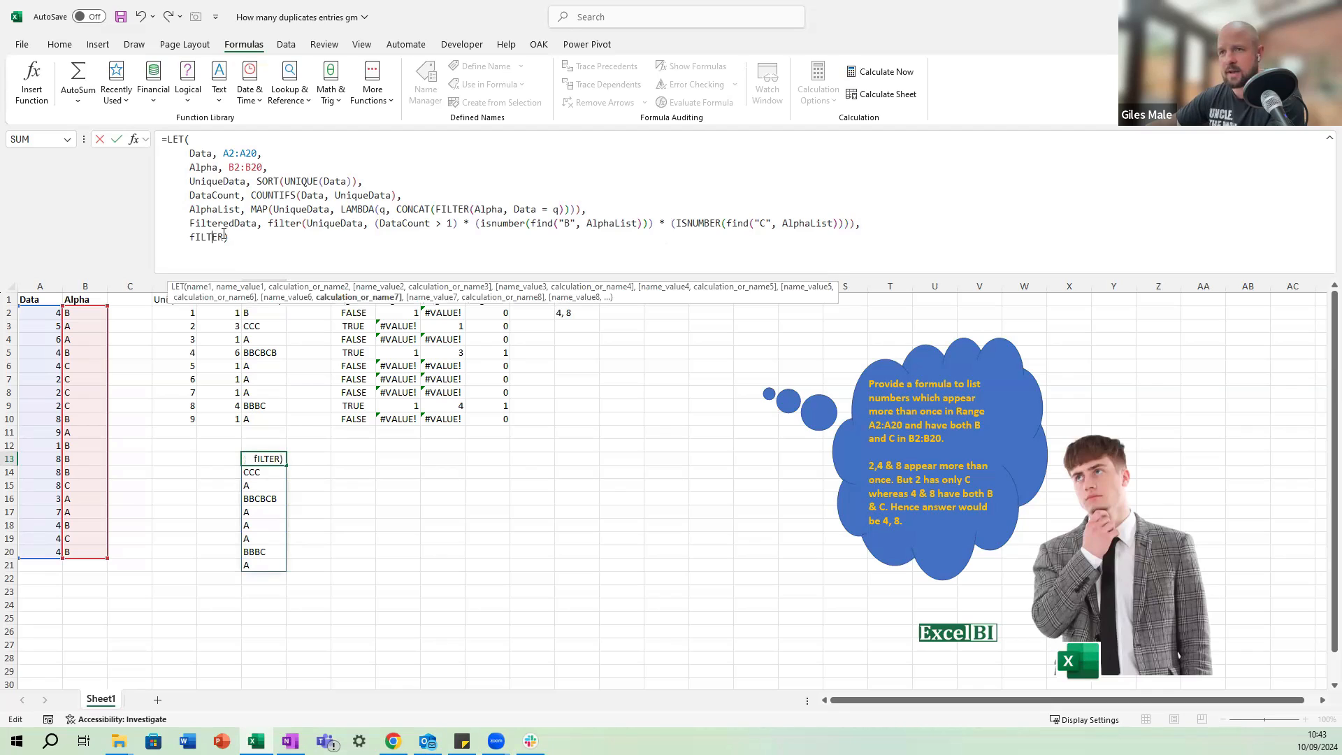
{"action": "key", "text": "BackSpace"}
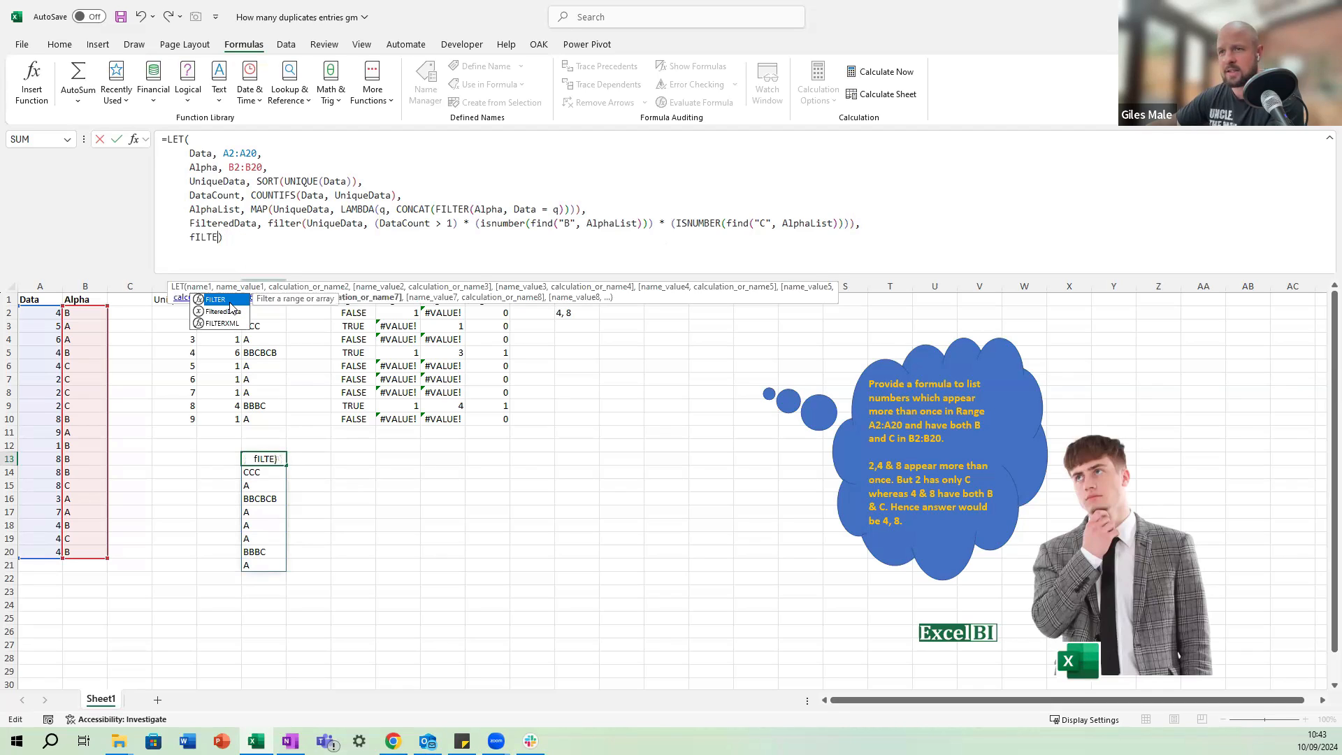
{"action": "double_click", "coordinate": [225, 312]}
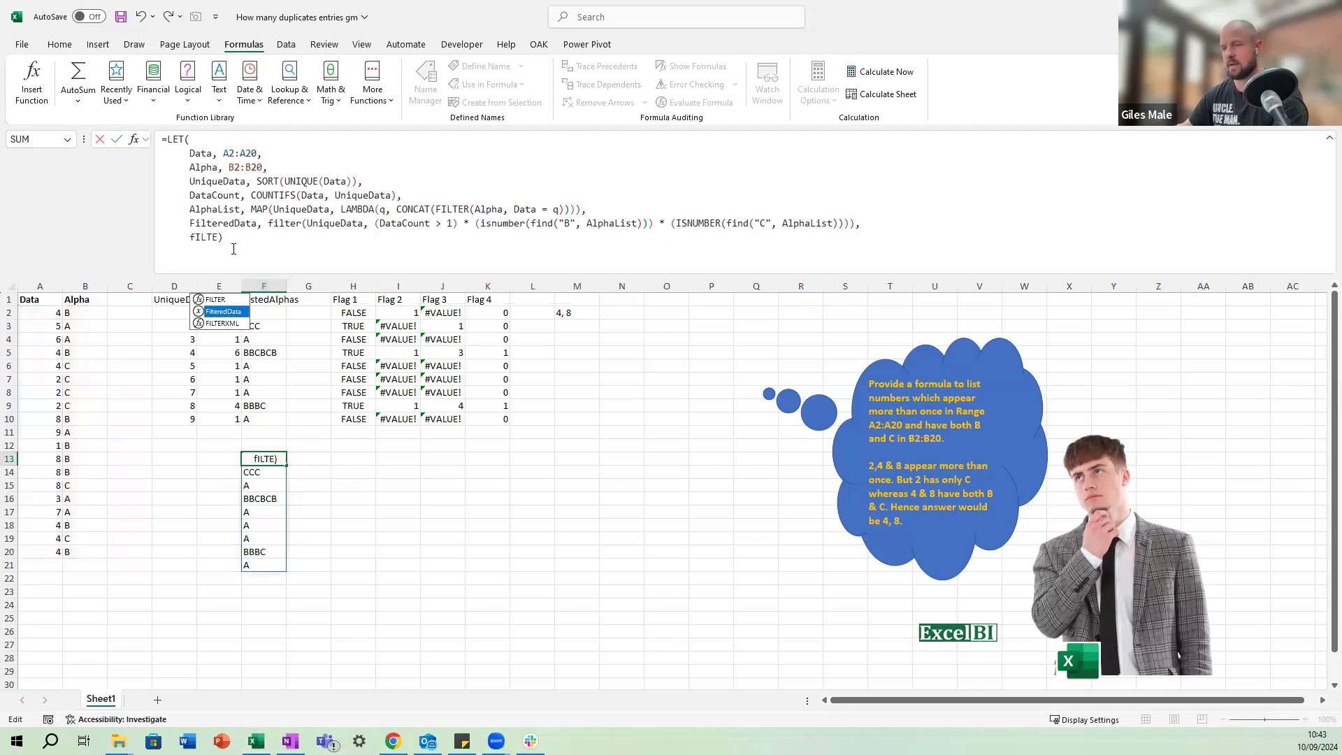
{"action": "key", "text": "ctrl+Return"}
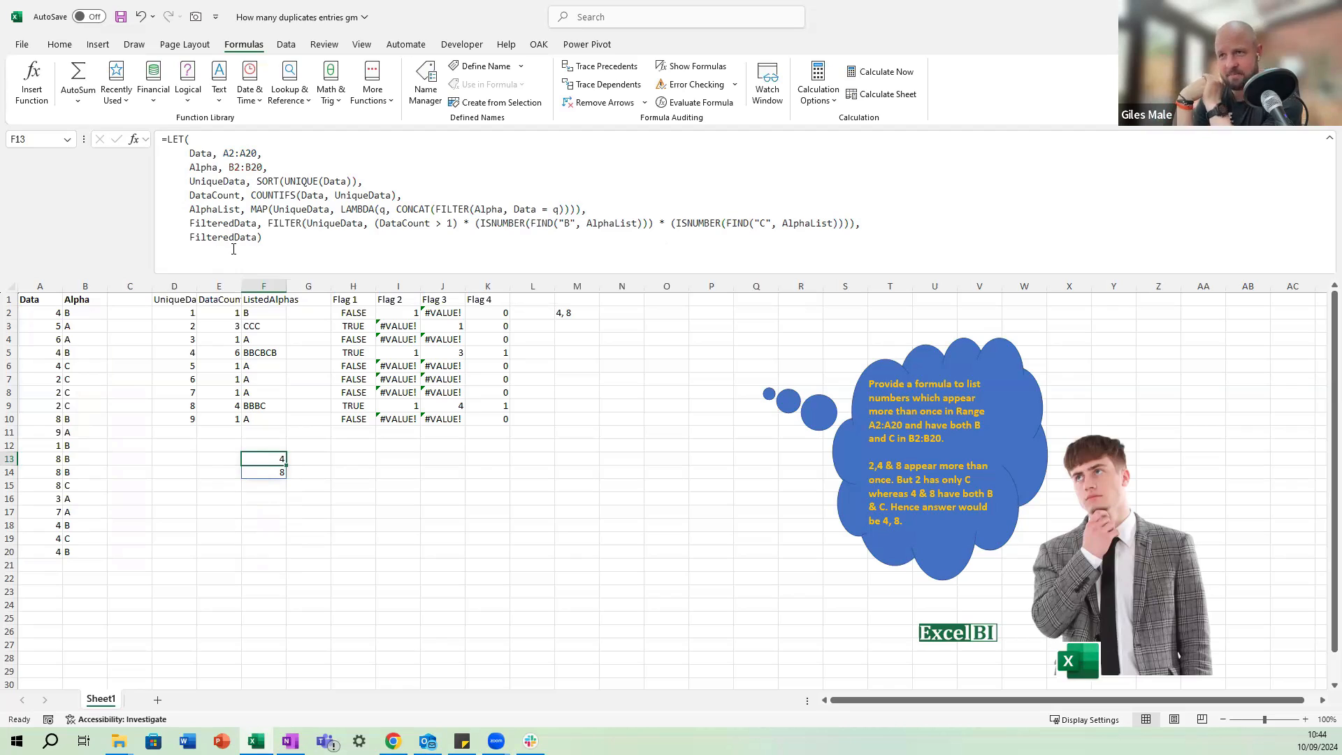
Wrap the FILTER in the FilteredData line in TEXTJOIN with ", " as delimiter and an empty ignore_empty argument, and commit the formula.
{"action": "left_click", "coordinate": [267, 226]}
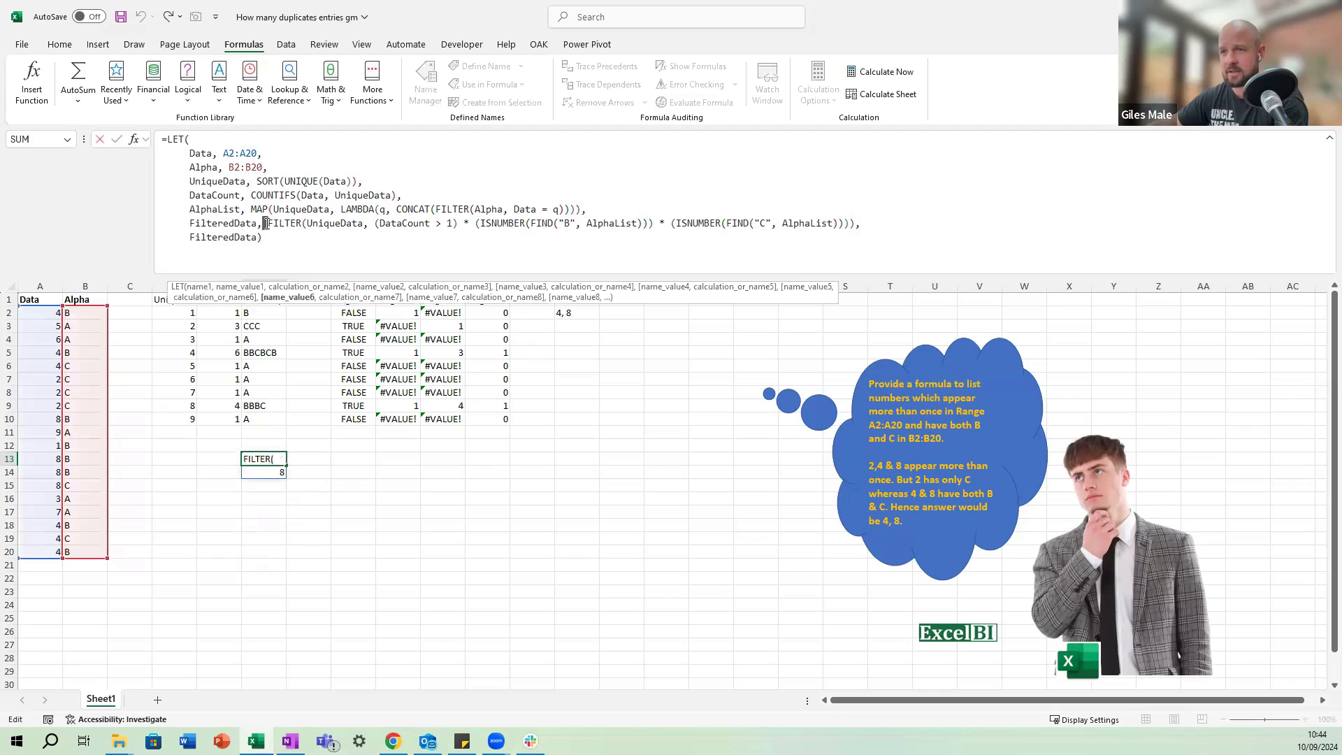
{"action": "type", "text": "TEXTJOIN"}
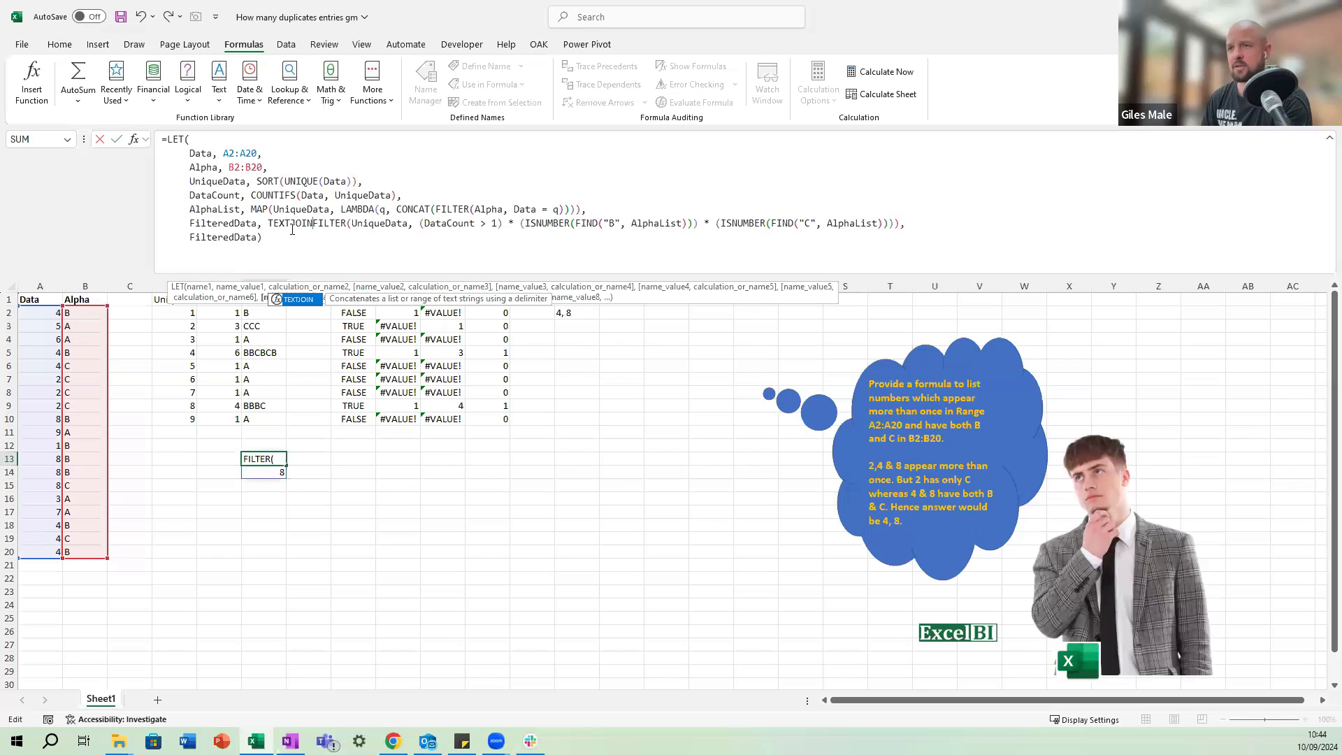
{"action": "type", "text": "( \", \", "}
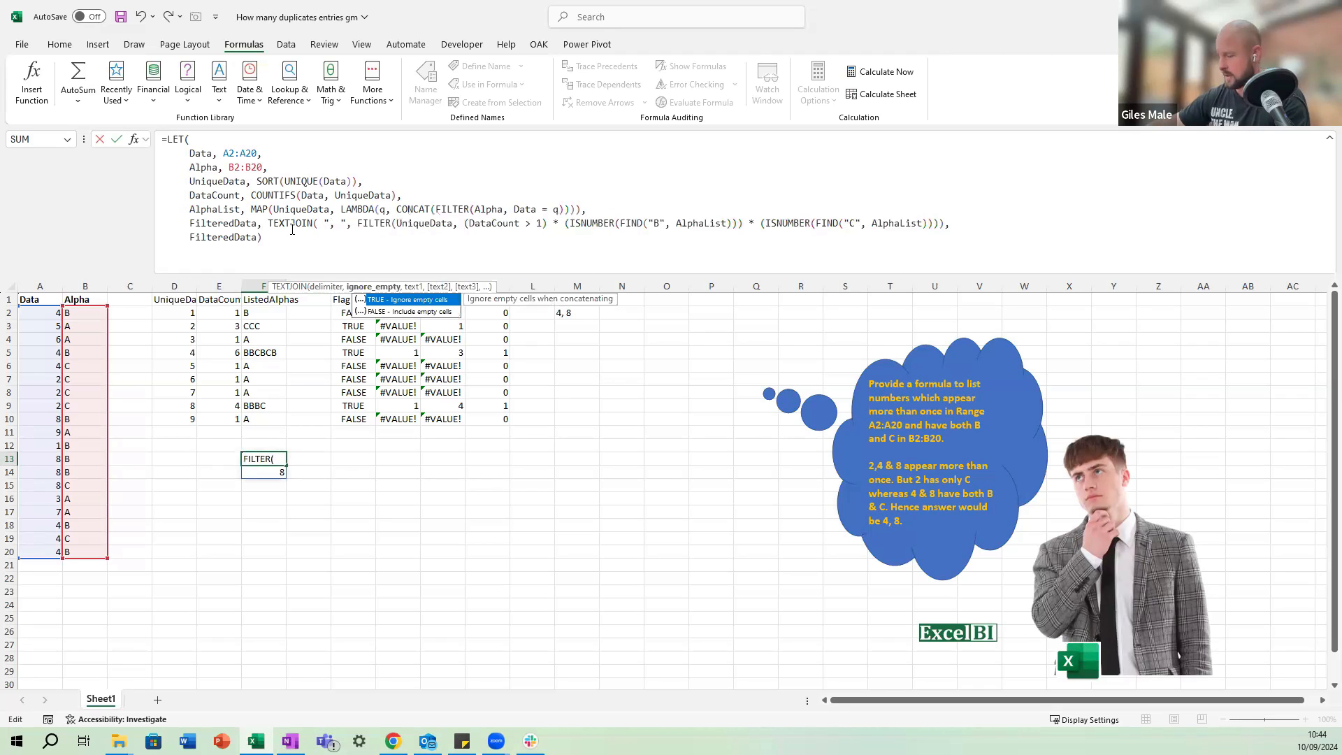
{"action": "type", "text": ","}
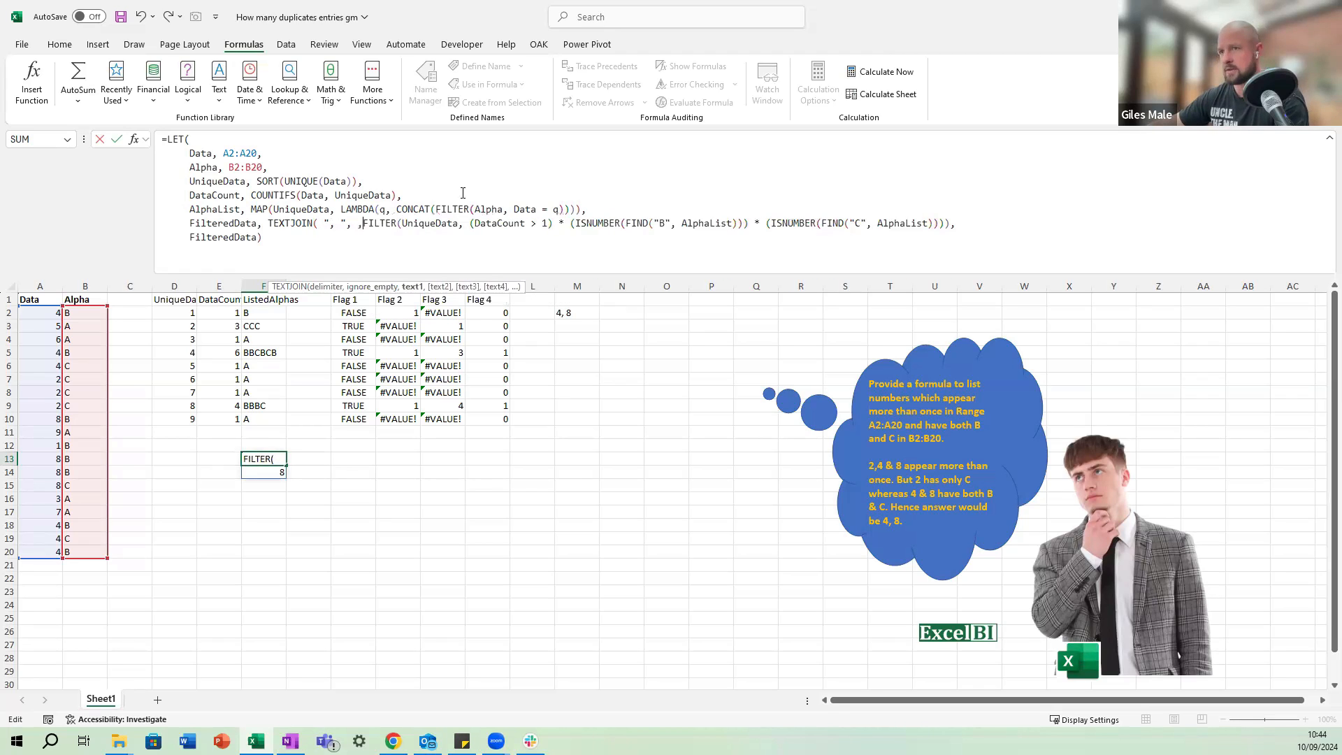
{"action": "left_click", "coordinate": [950, 223]}
{"action": "type", "text": ")"}
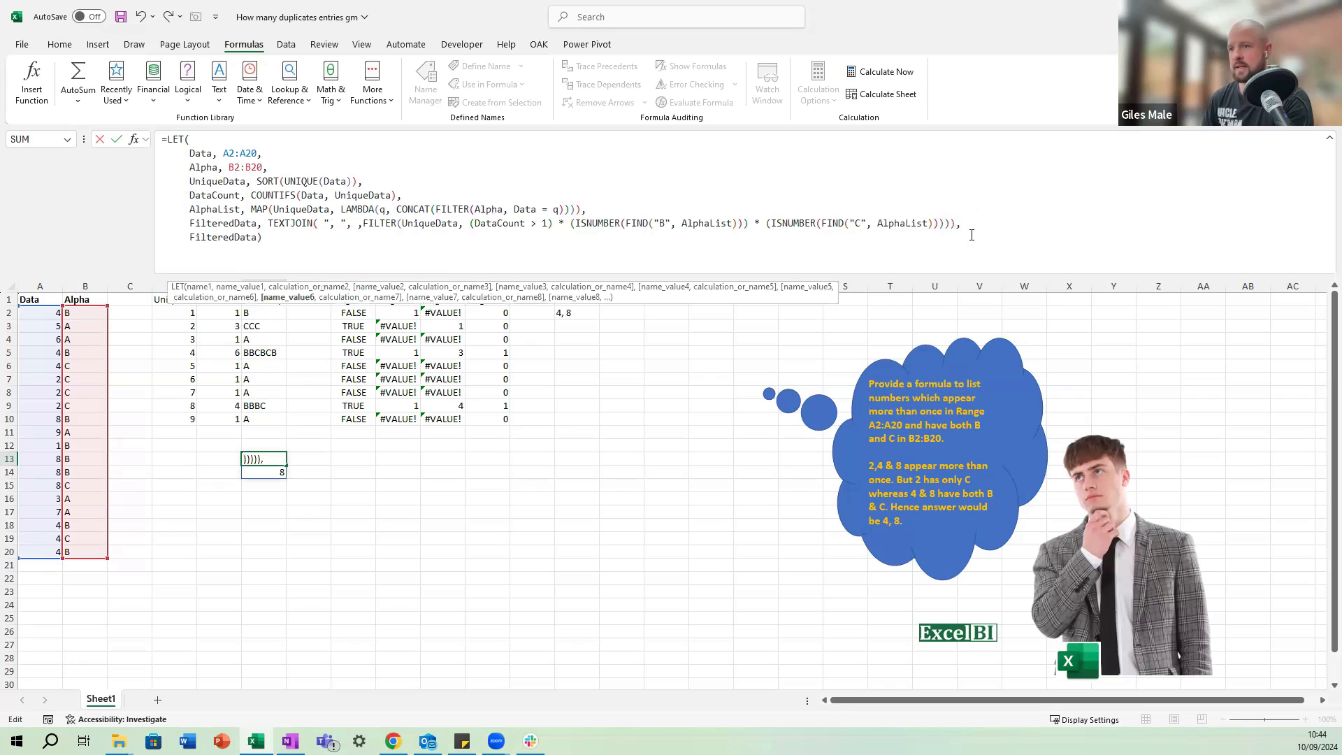
{"action": "key", "text": "ctrl+Return"}
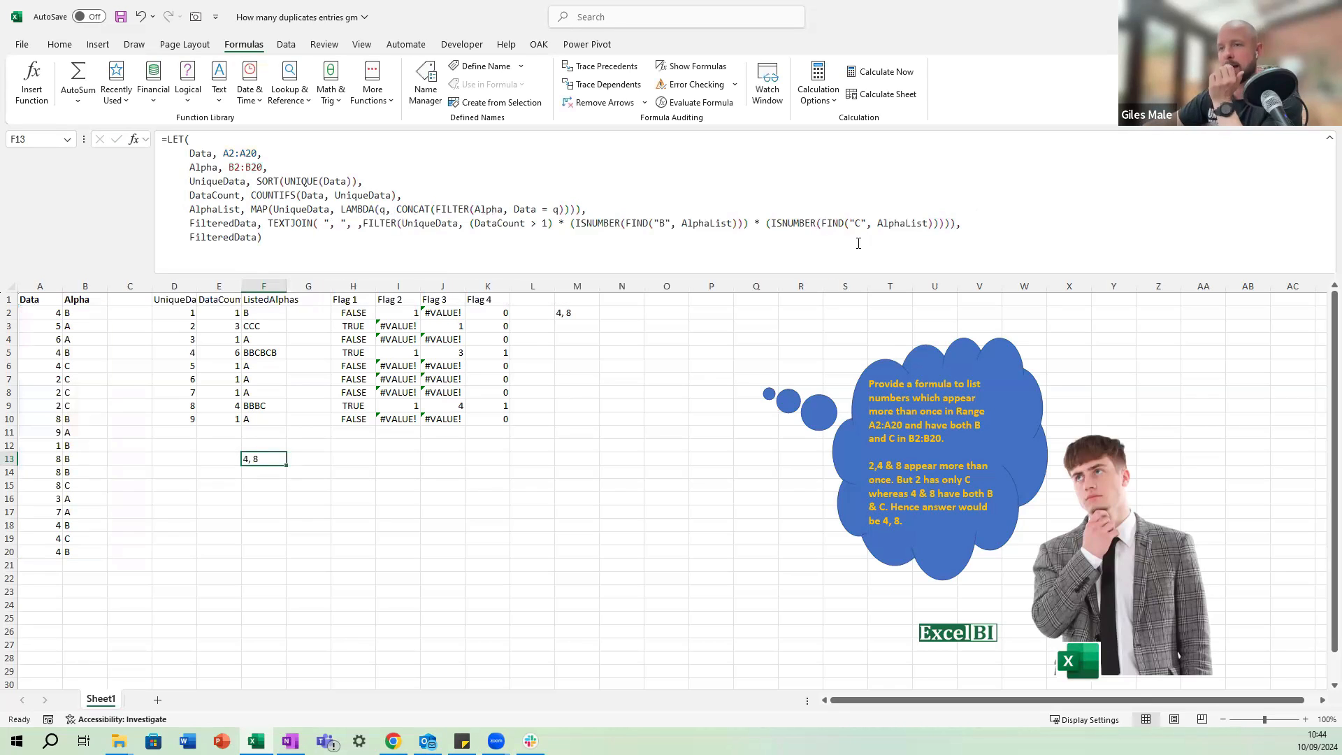
Test the formula by setting B8 to B and restoring it to C.
{"action": "left_click", "coordinate": [76, 396]}
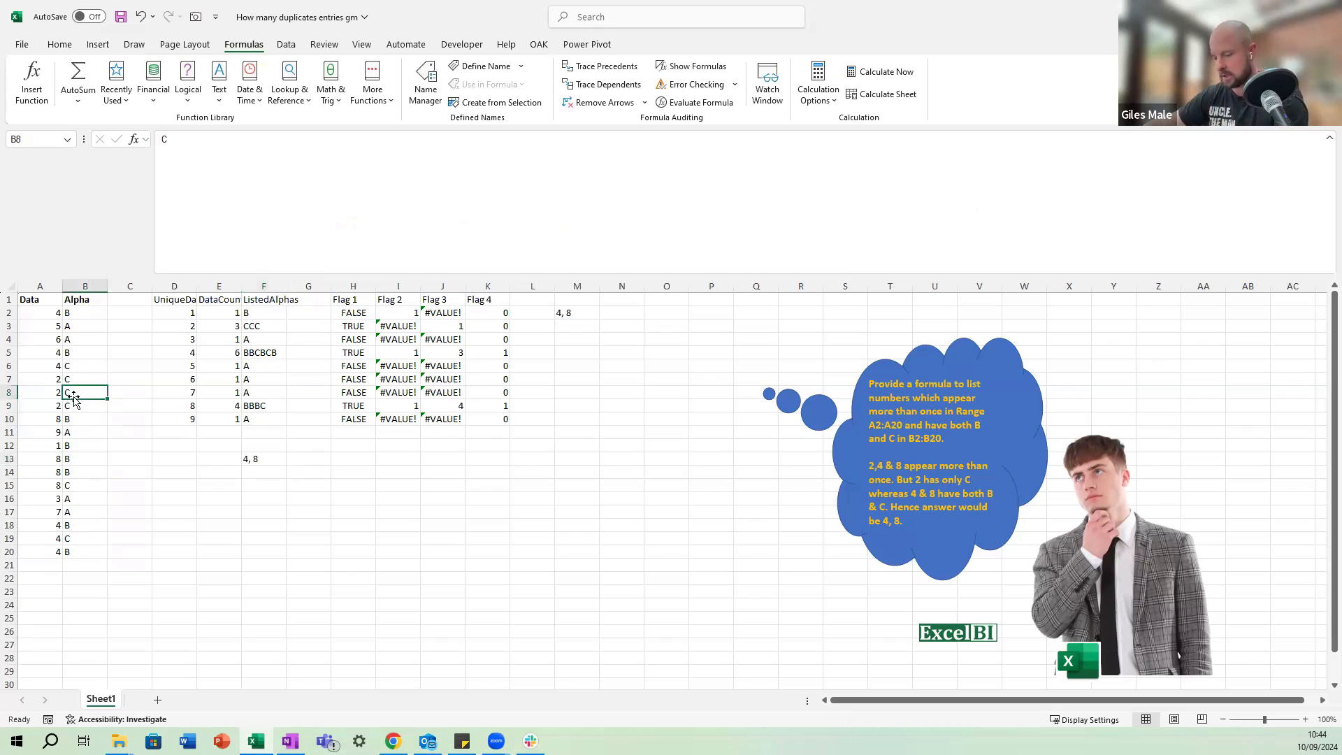
{"action": "type", "text": "B"}
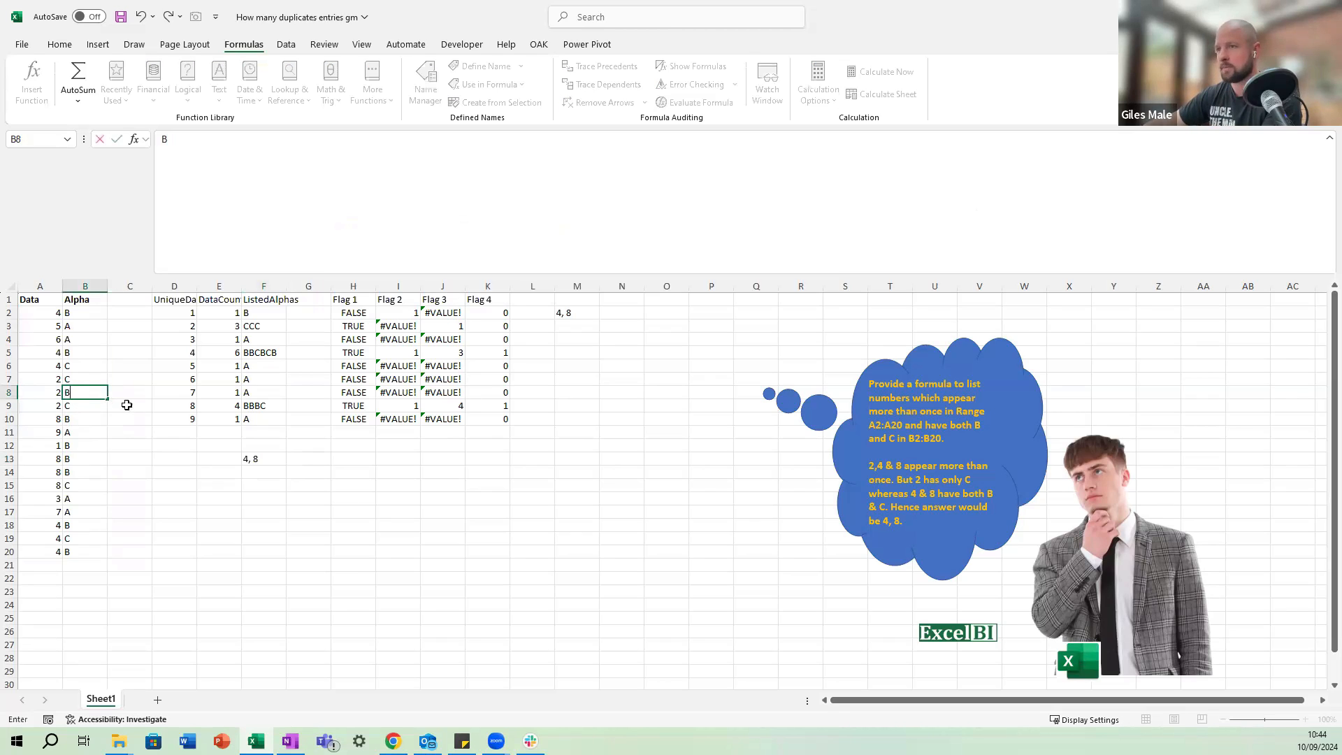
{"action": "key", "text": "ctrl+Return"}
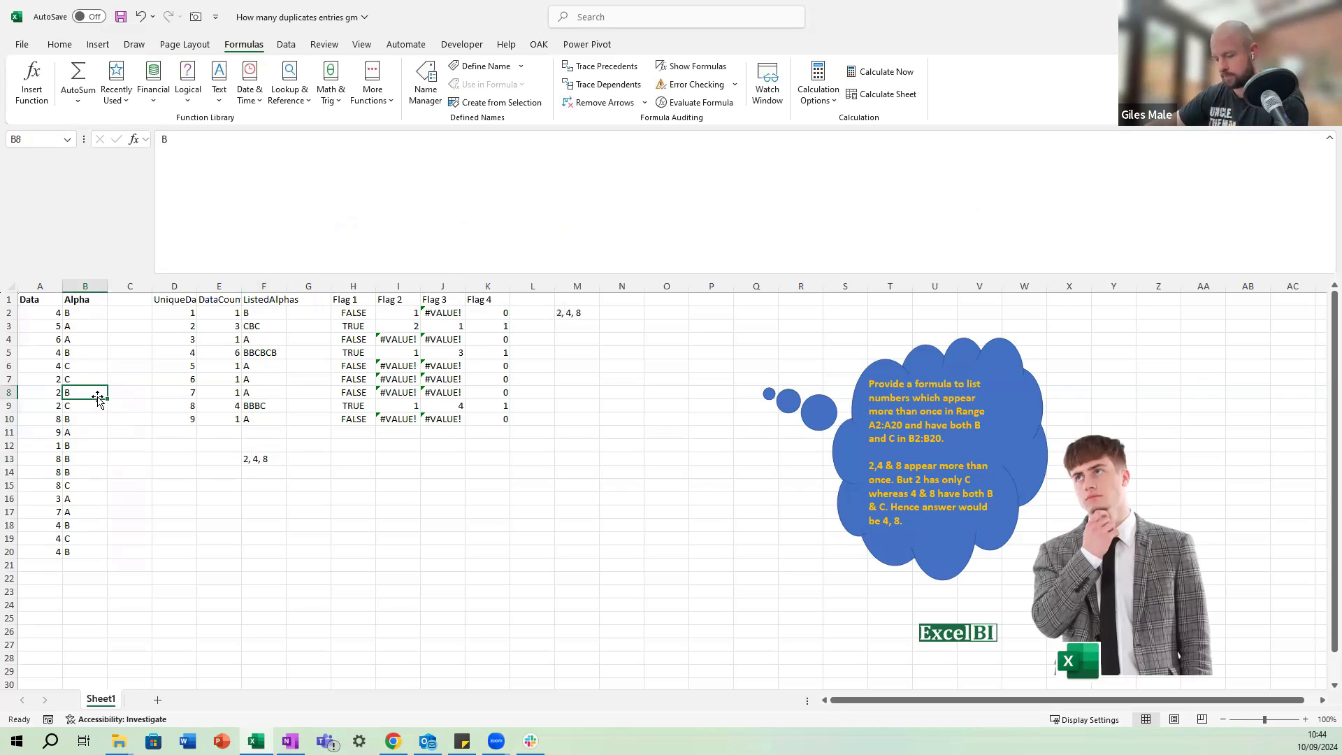
{"action": "type", "text": "C"}
{"action": "key", "text": "ctrl+Return"}
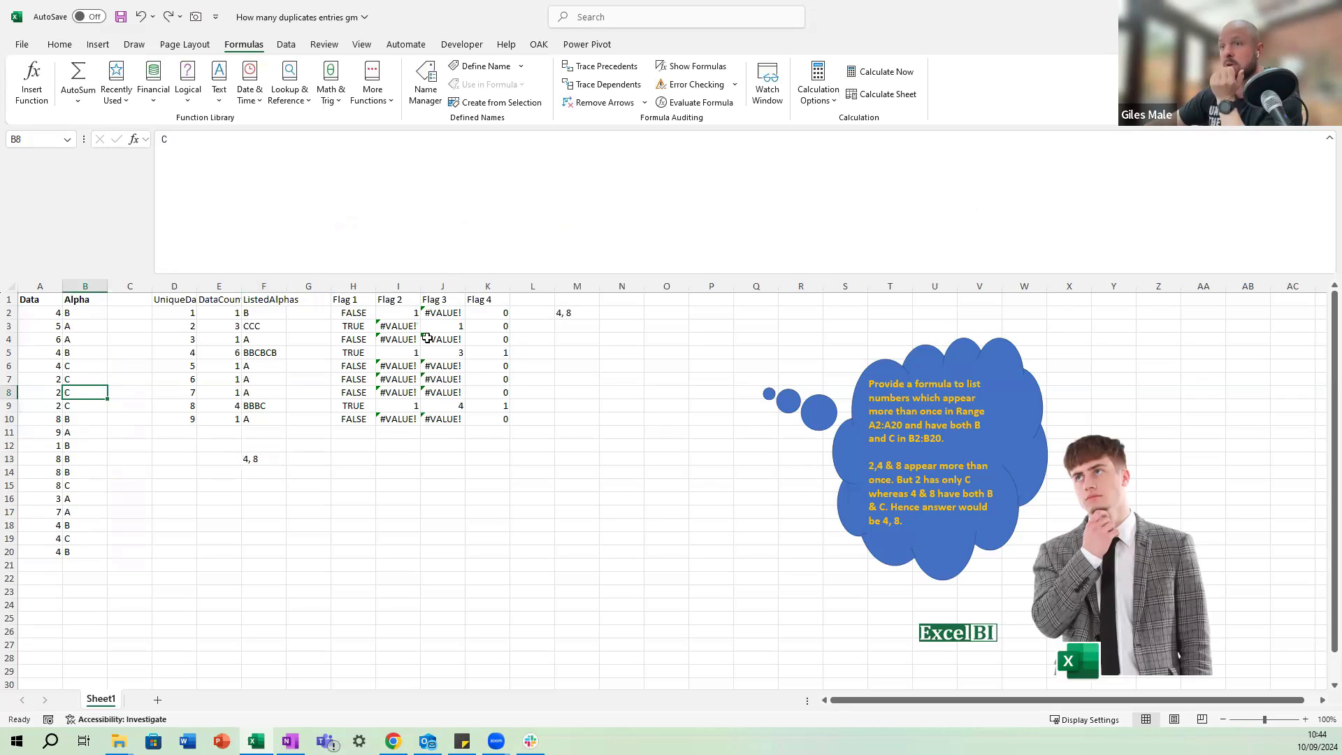
Select the LET formula cell F13 and save the workbook.
{"action": "left_click", "coordinate": [256, 459]}
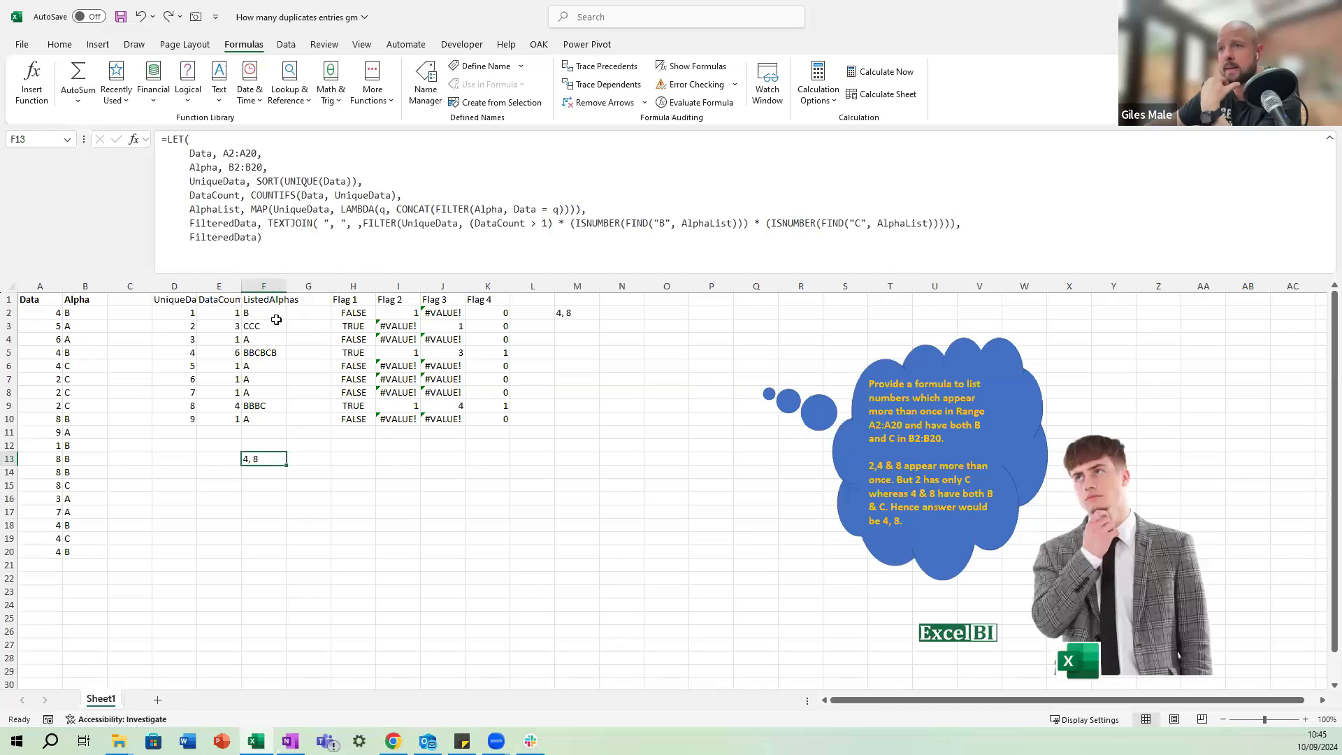
{"action": "left_click", "coordinate": [120, 16]}
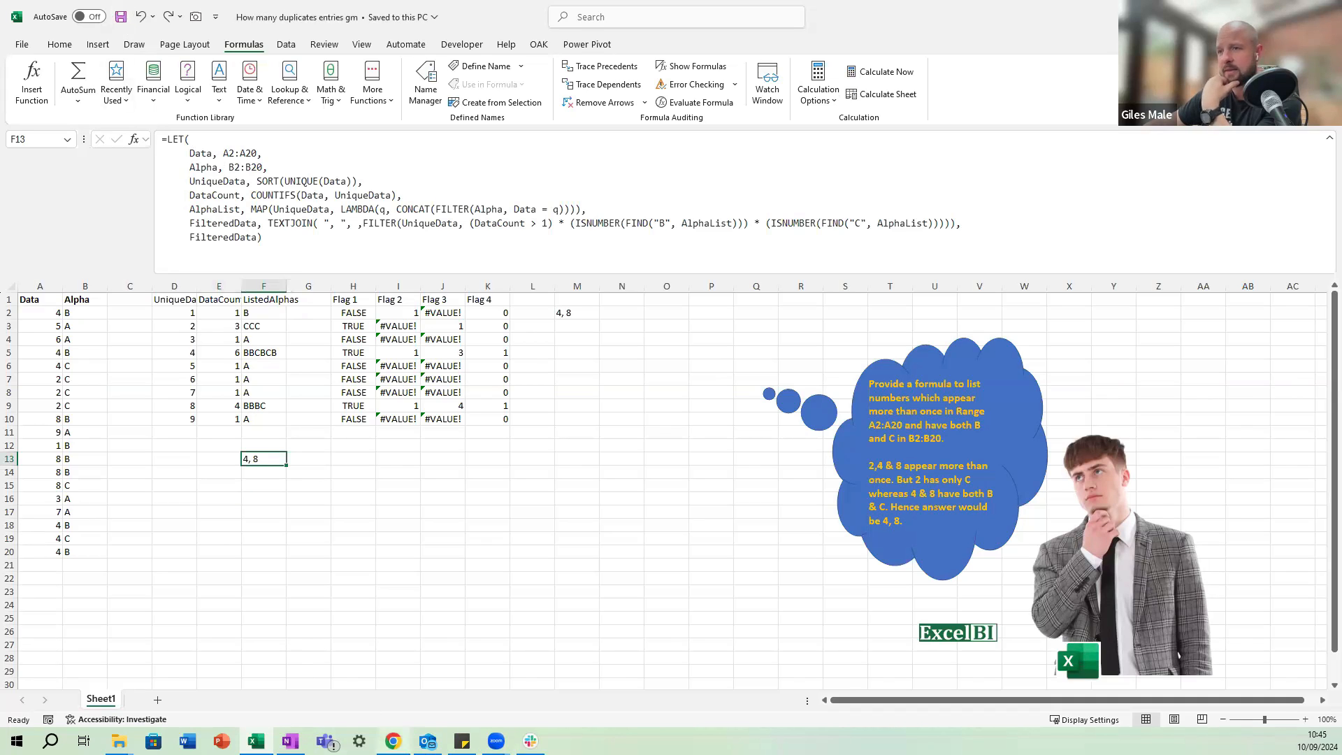
Switch to Chrome and open the LinkedIn post for Excel Challenge 6 from the challenge list.
{"action": "left_click", "coordinate": [393, 741]}
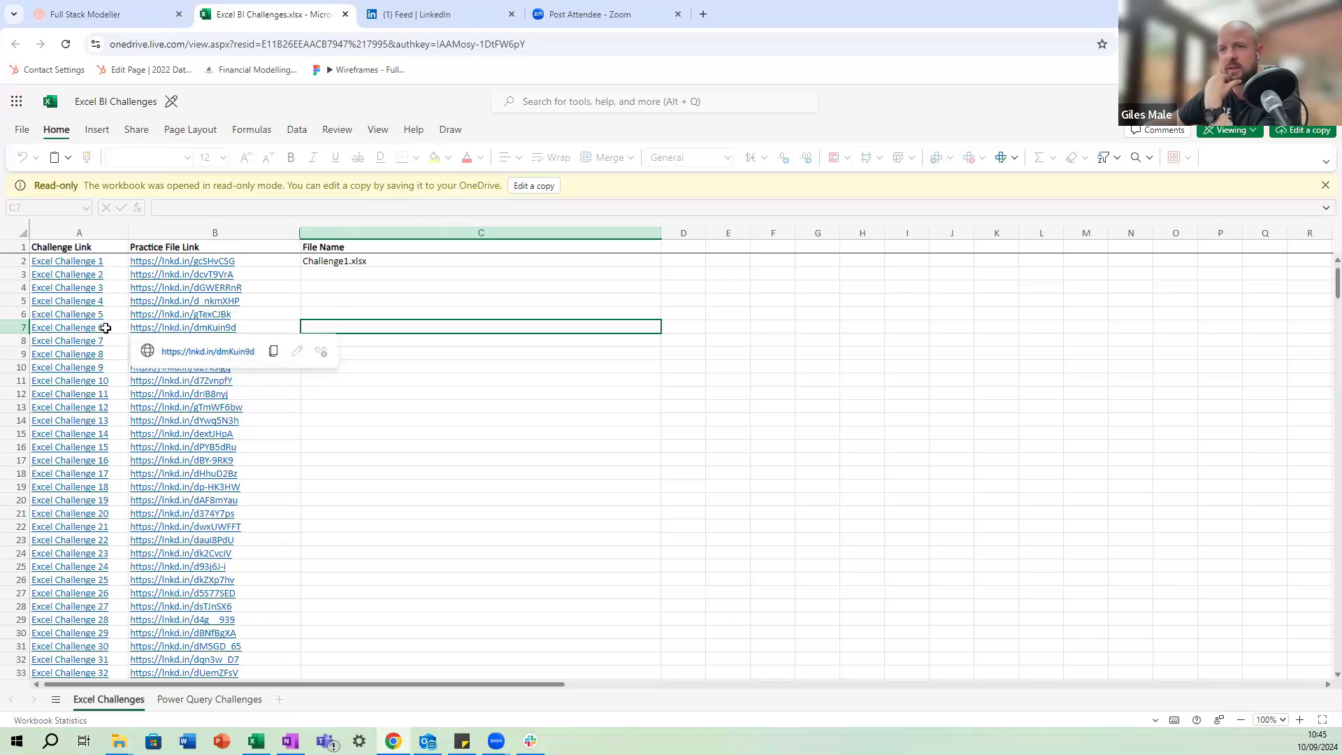
{"action": "left_click", "coordinate": [78, 328]}
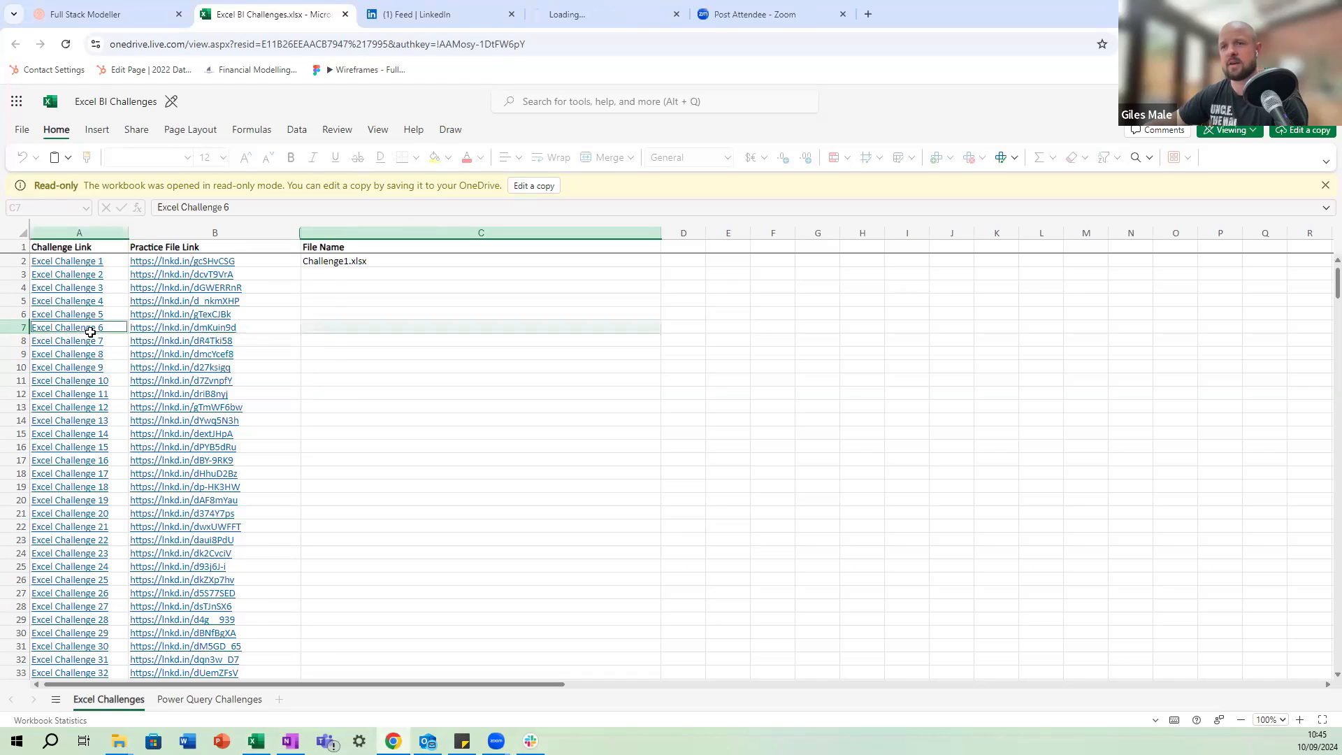
{"action": "left_click", "coordinate": [601, 11]}
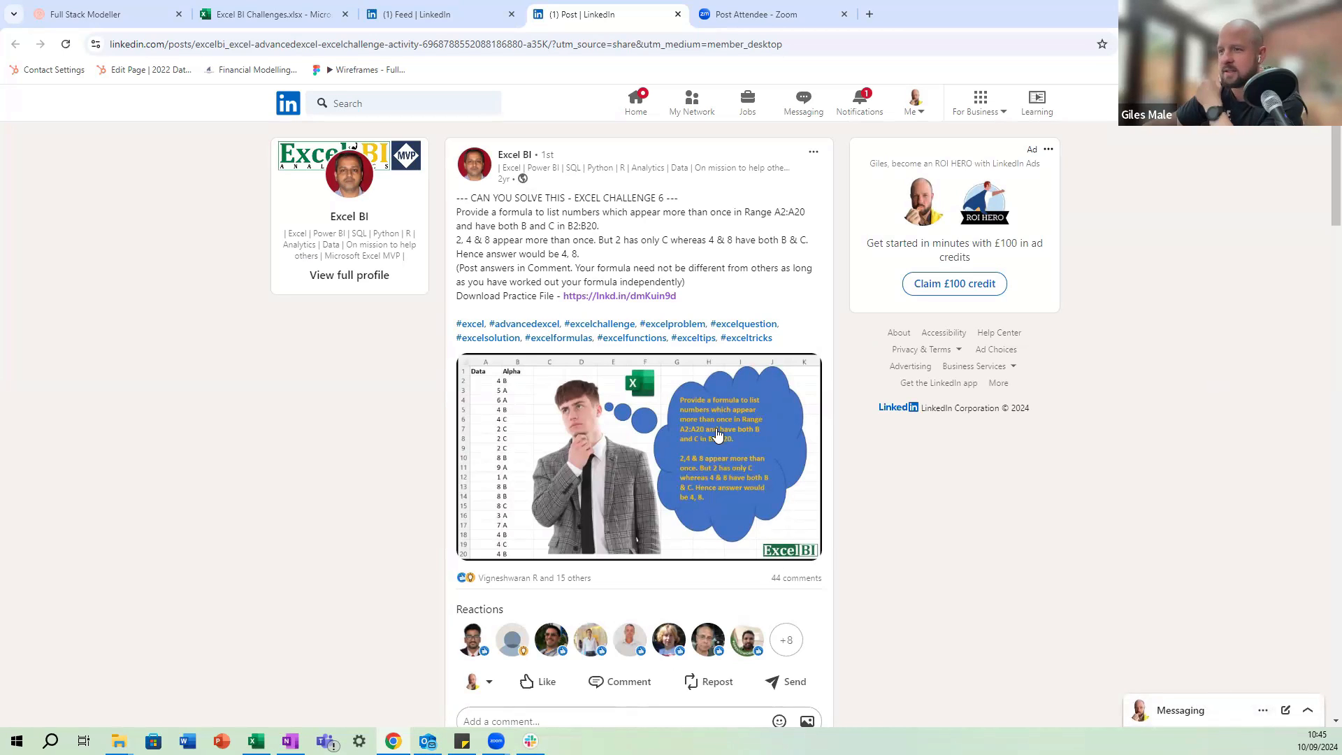
Copy the TEXTJOIN formula that uses OFFSET from the post's comments, and enter it in F16 of the Excel workbook for comparison with F13.
{"action": "scroll", "coordinate": [706, 437], "scroll_direction": "down", "scroll_amount": 12}
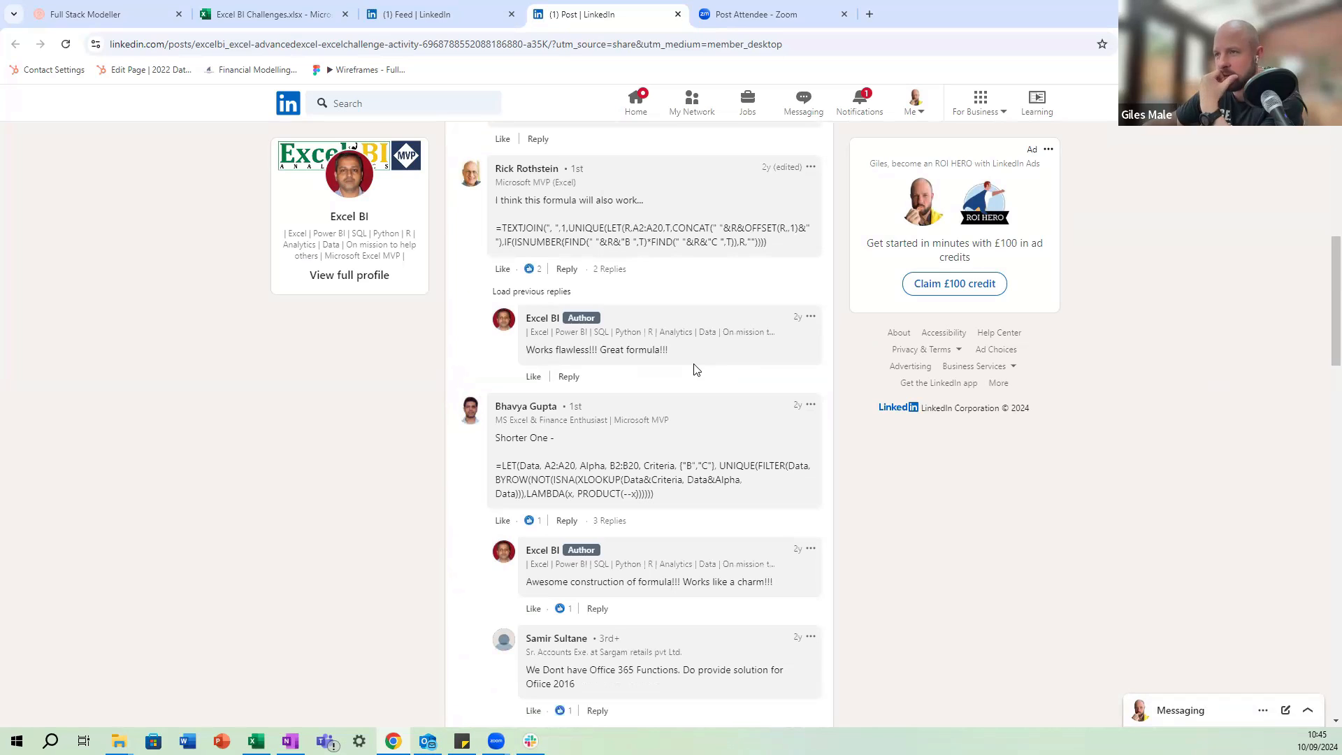
{"action": "scroll", "coordinate": [699, 363], "scroll_direction": "up", "scroll_amount": 3}
{"action": "scroll", "coordinate": [736, 408], "scroll_direction": "down", "scroll_amount": 2}
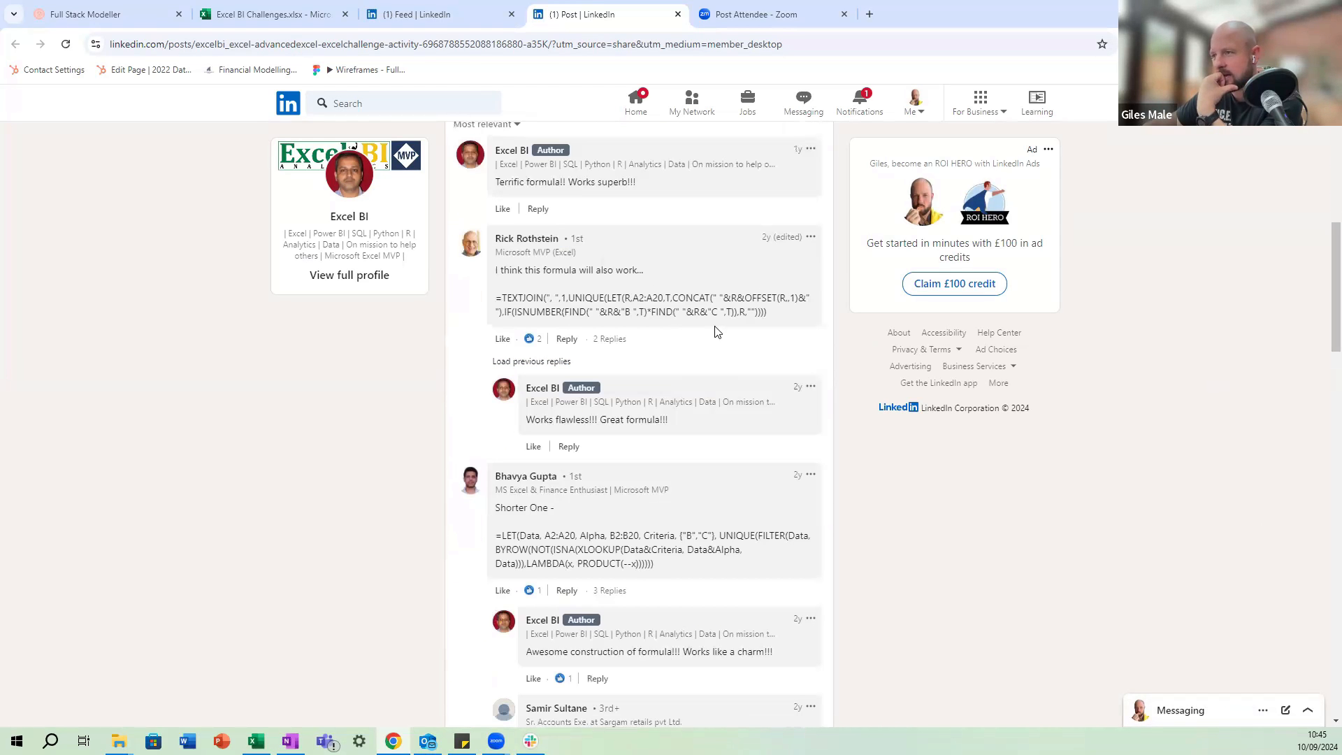
{"action": "left_click_drag", "start_coordinate": [785, 316], "coordinate": [487, 308]}
{"action": "key", "text": "ctrl+c"}
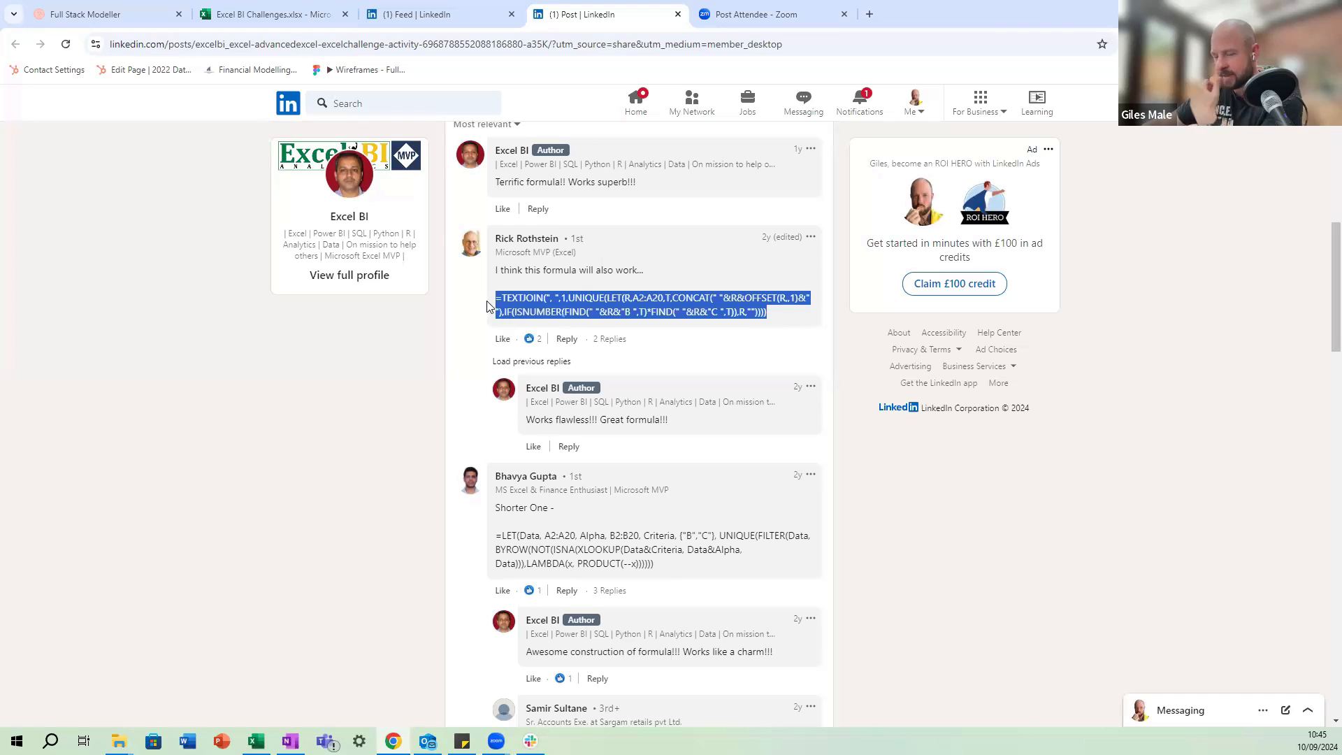
{"action": "key", "text": "alt+Tab"}
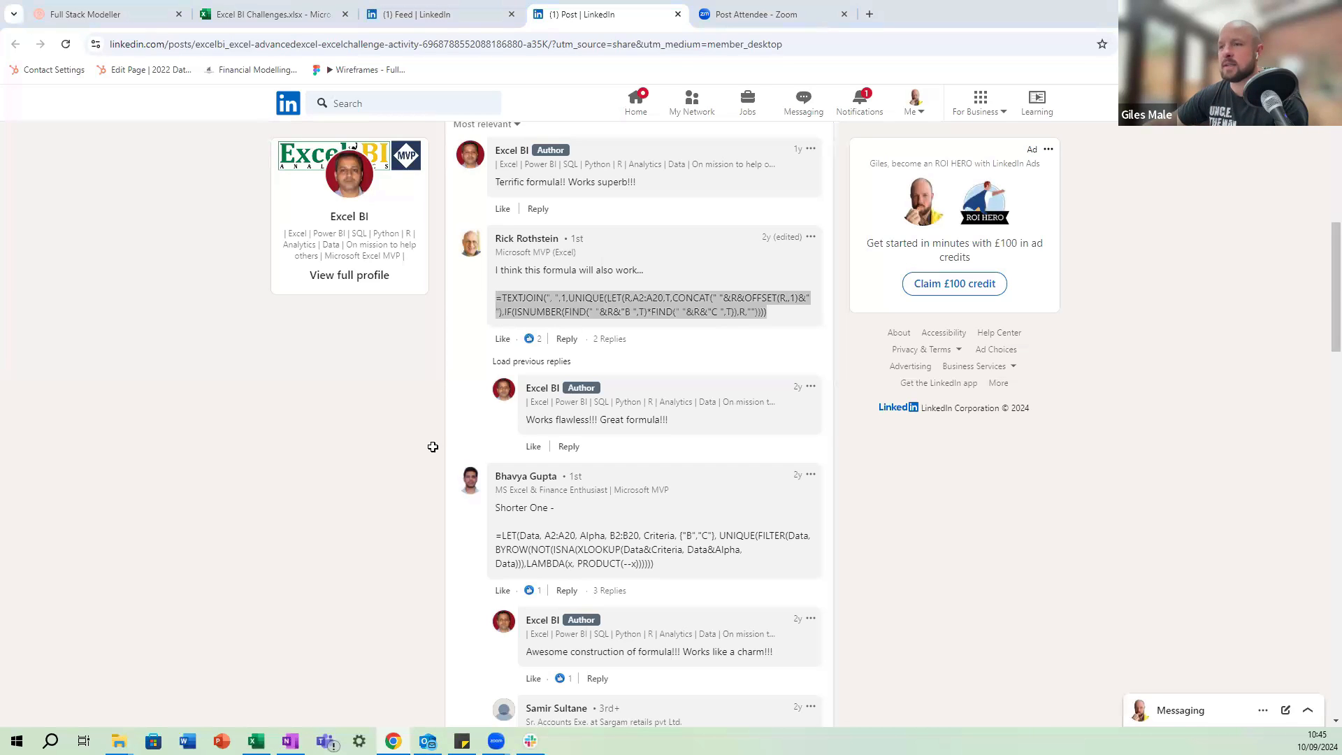
{"action": "left_click", "coordinate": [268, 495]}
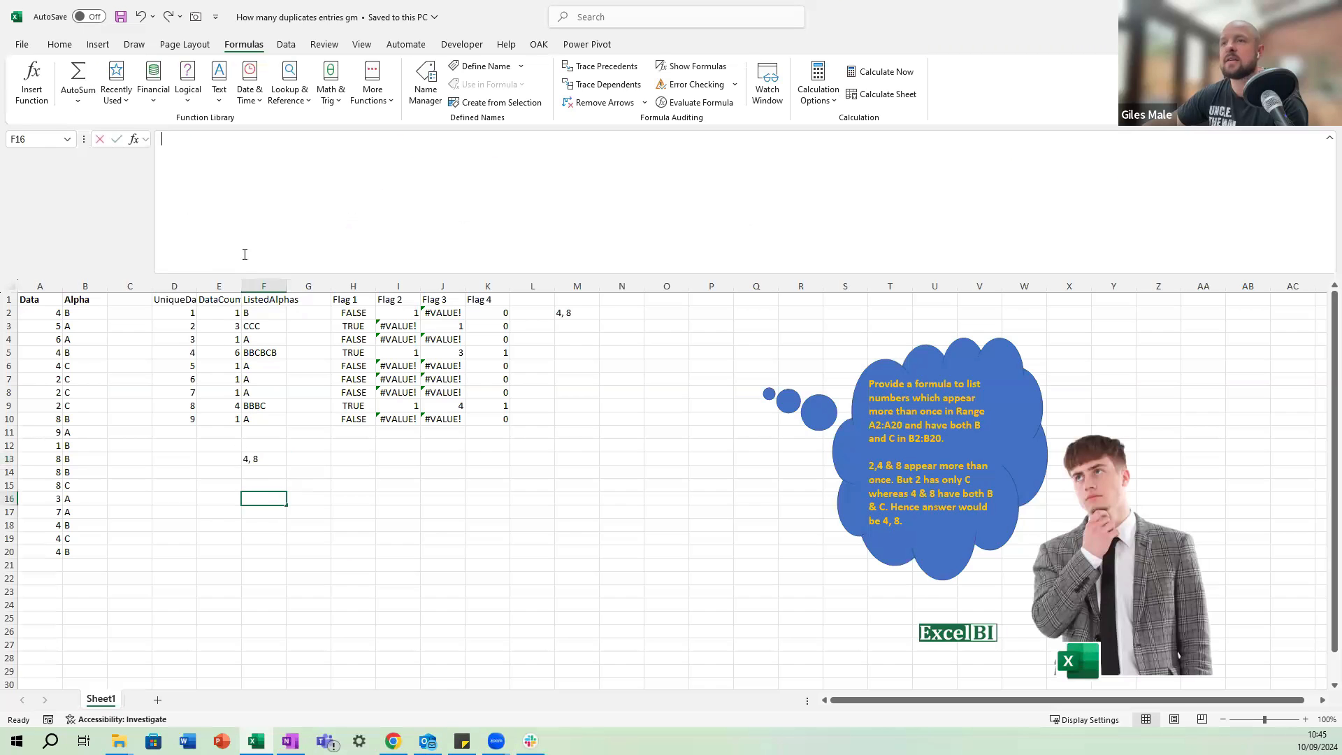
{"action": "key", "text": "ctrl+v"}
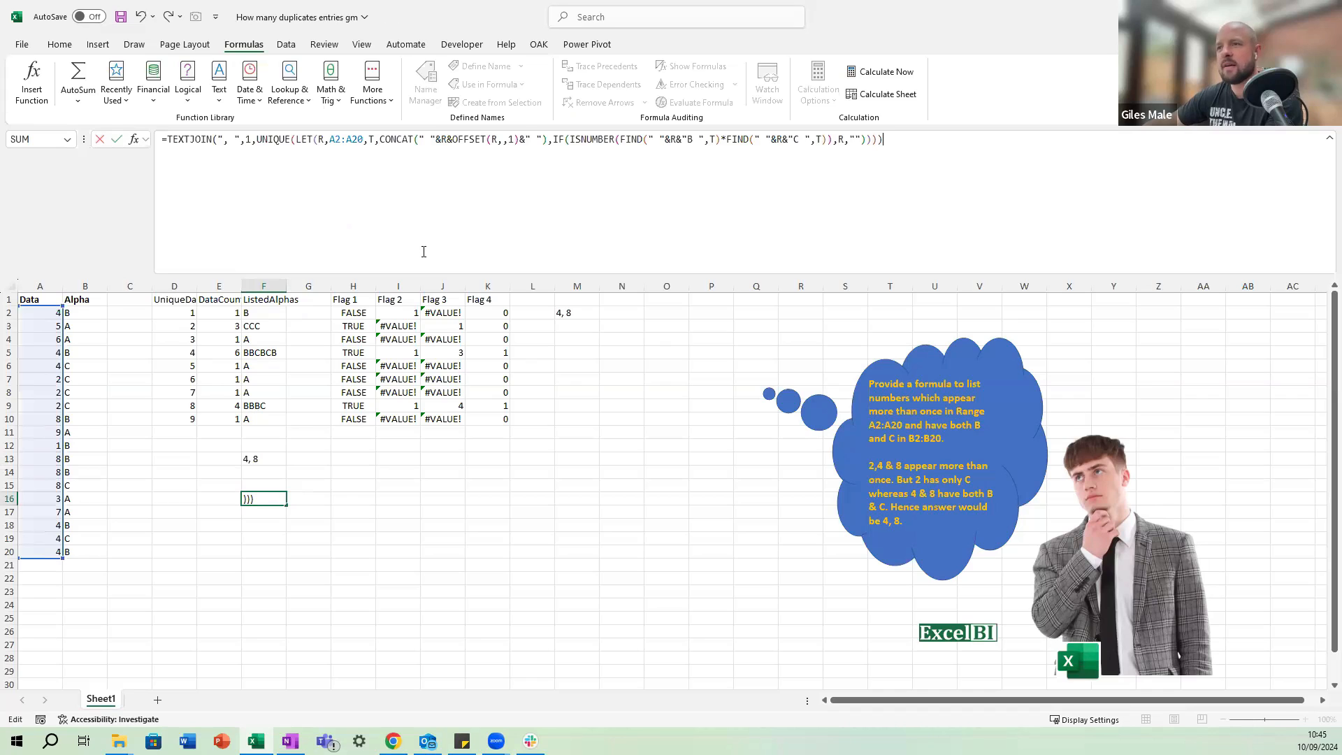
{"action": "key", "text": "ctrl+Return"}
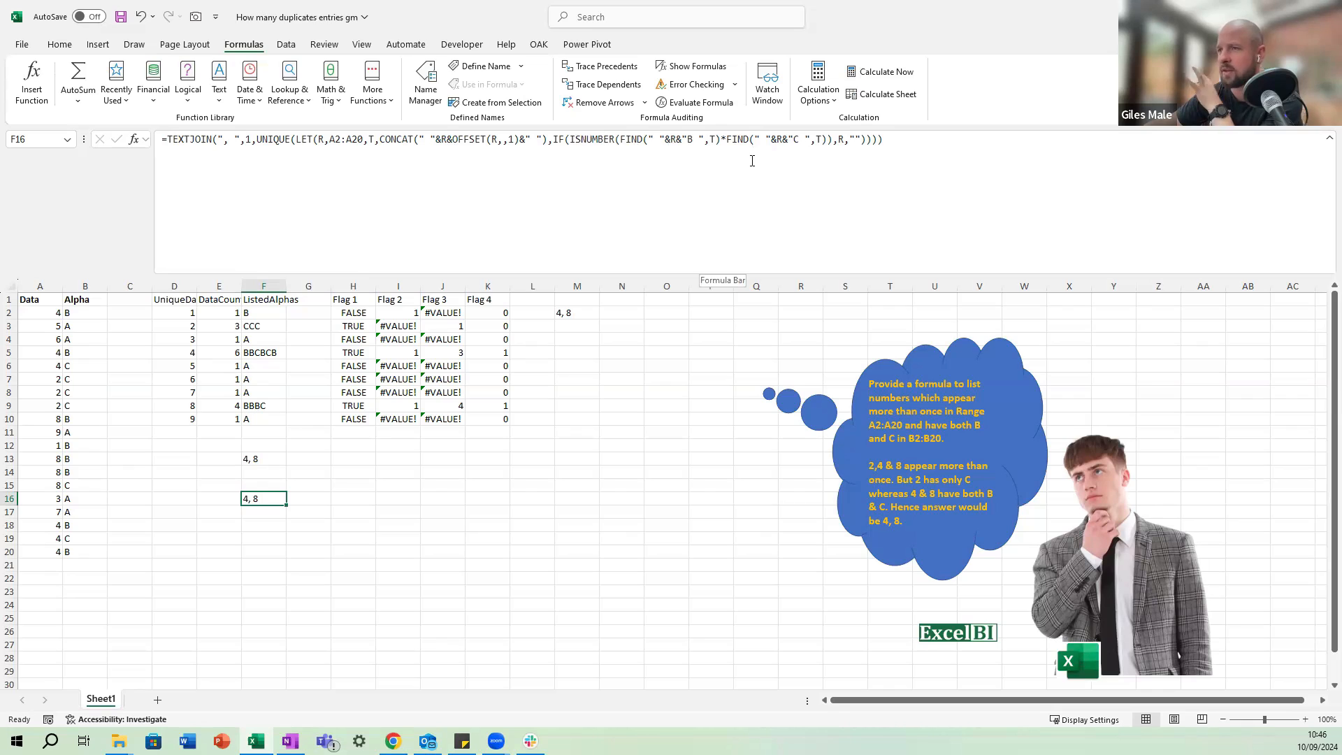
{"action": "left_click", "coordinate": [255, 458]}
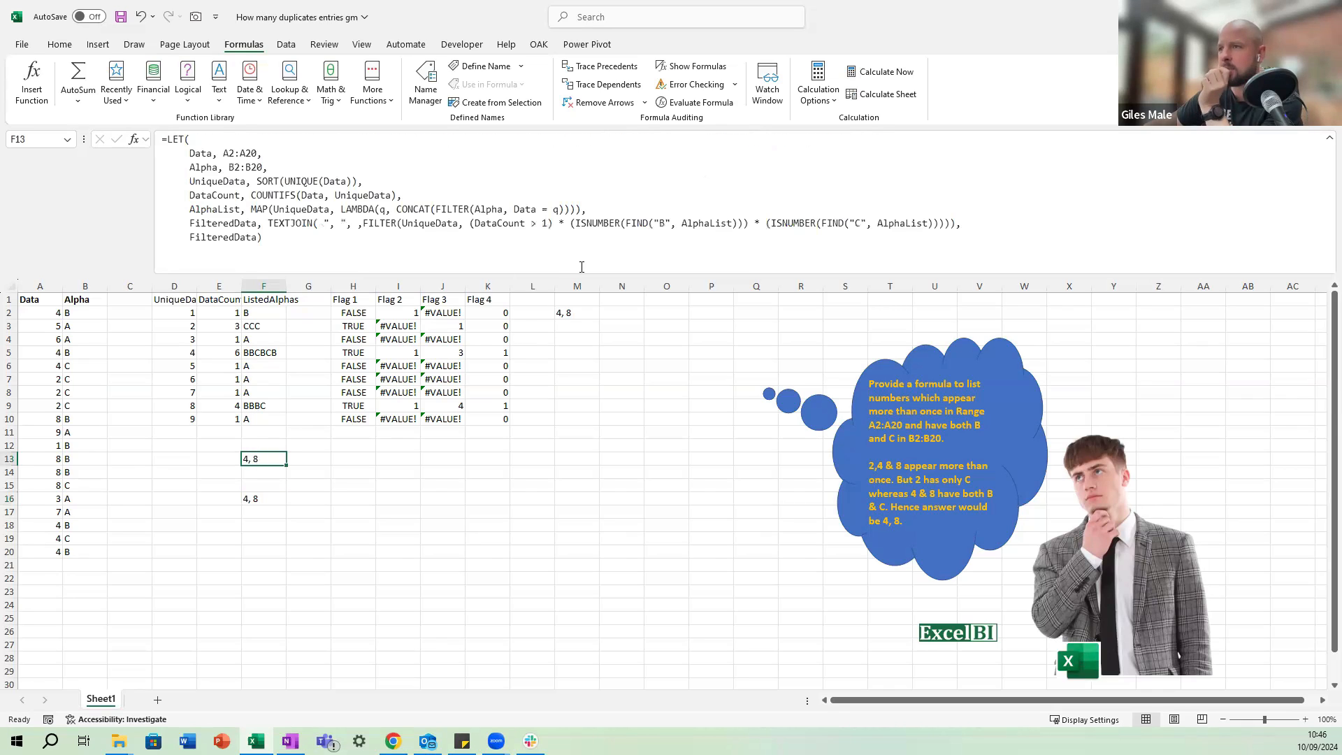
{"action": "left_click", "coordinate": [274, 497]}
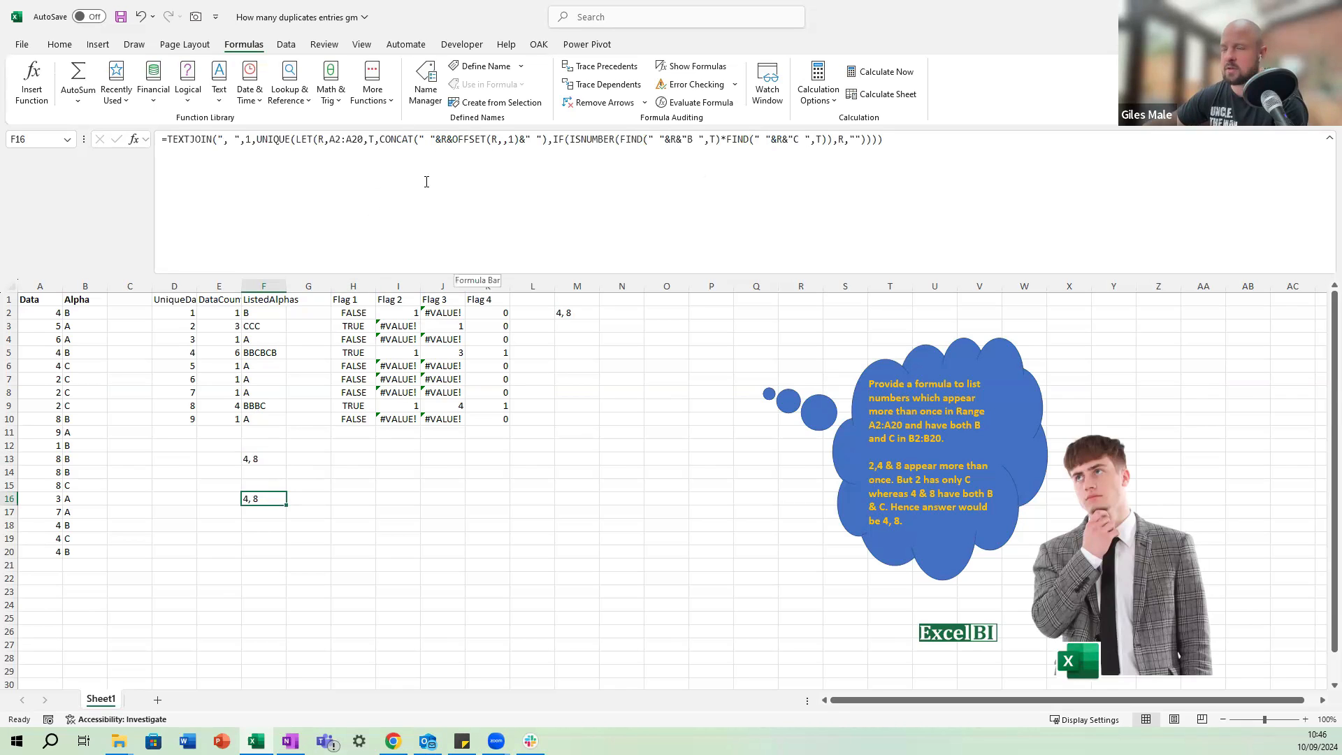
Copy the "Shorter One" LET formula using BYROW and XLOOKUP from the comments in Chrome, and enter it in F18 of the Excel workbook.
{"action": "key", "text": "alt+Tab"}
{"action": "scroll", "coordinate": [696, 286], "scroll_direction": "down", "scroll_amount": 4}
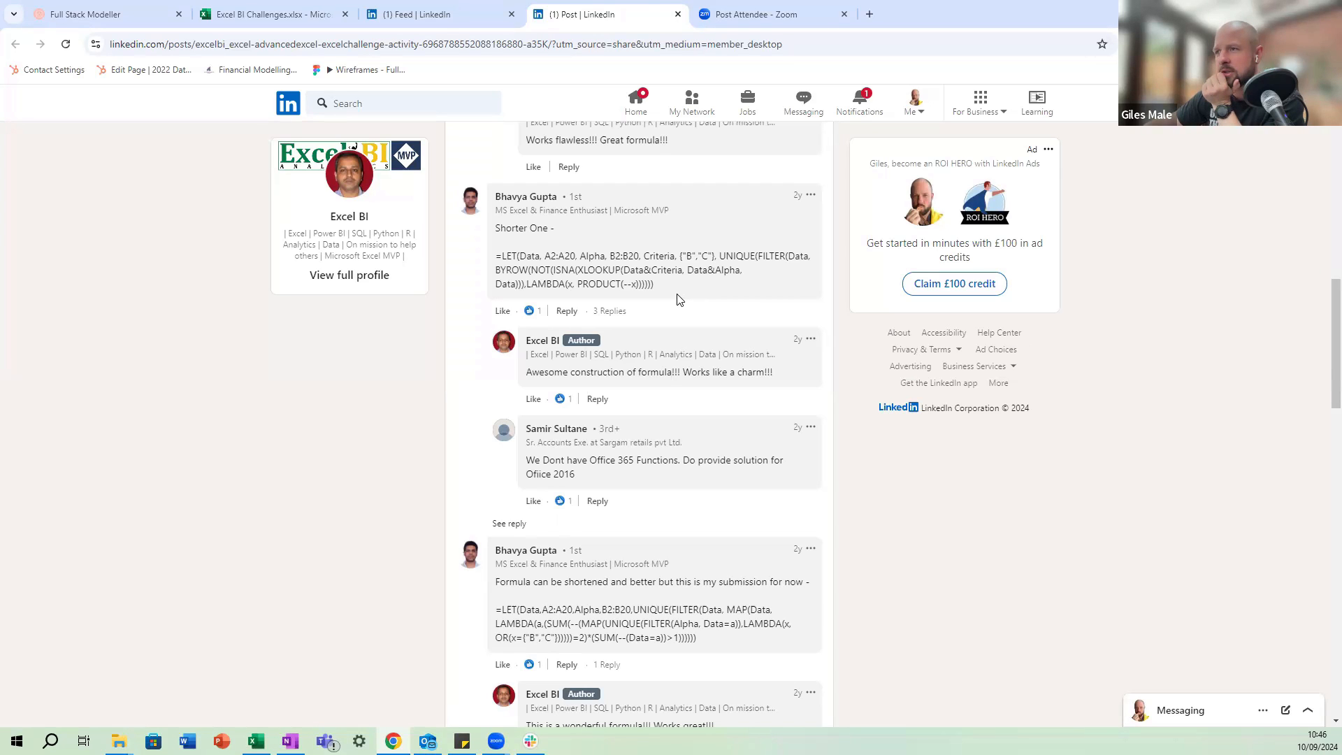
{"action": "left_click_drag", "start_coordinate": [654, 287], "coordinate": [477, 260]}
{"action": "key", "text": "ctrl+c"}
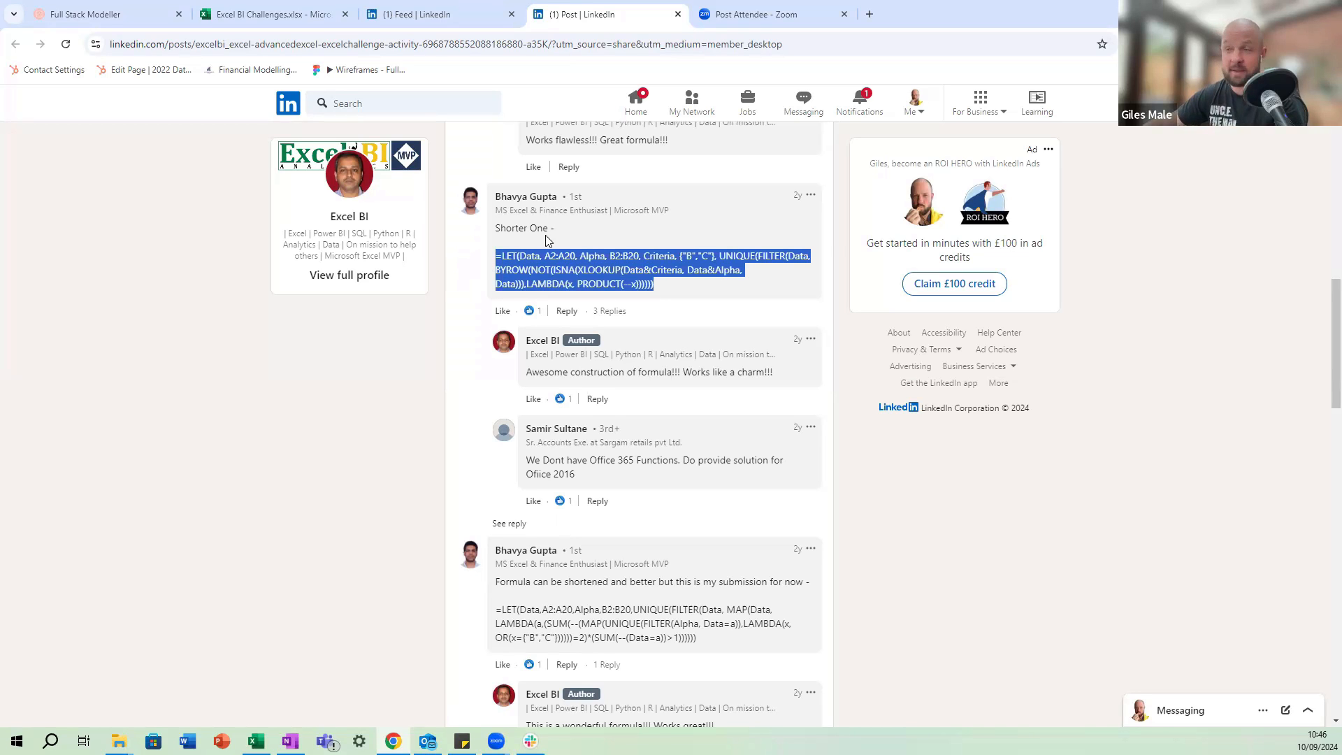
{"action": "key", "text": "alt+Tab"}
{"action": "left_click", "coordinate": [241, 528]}
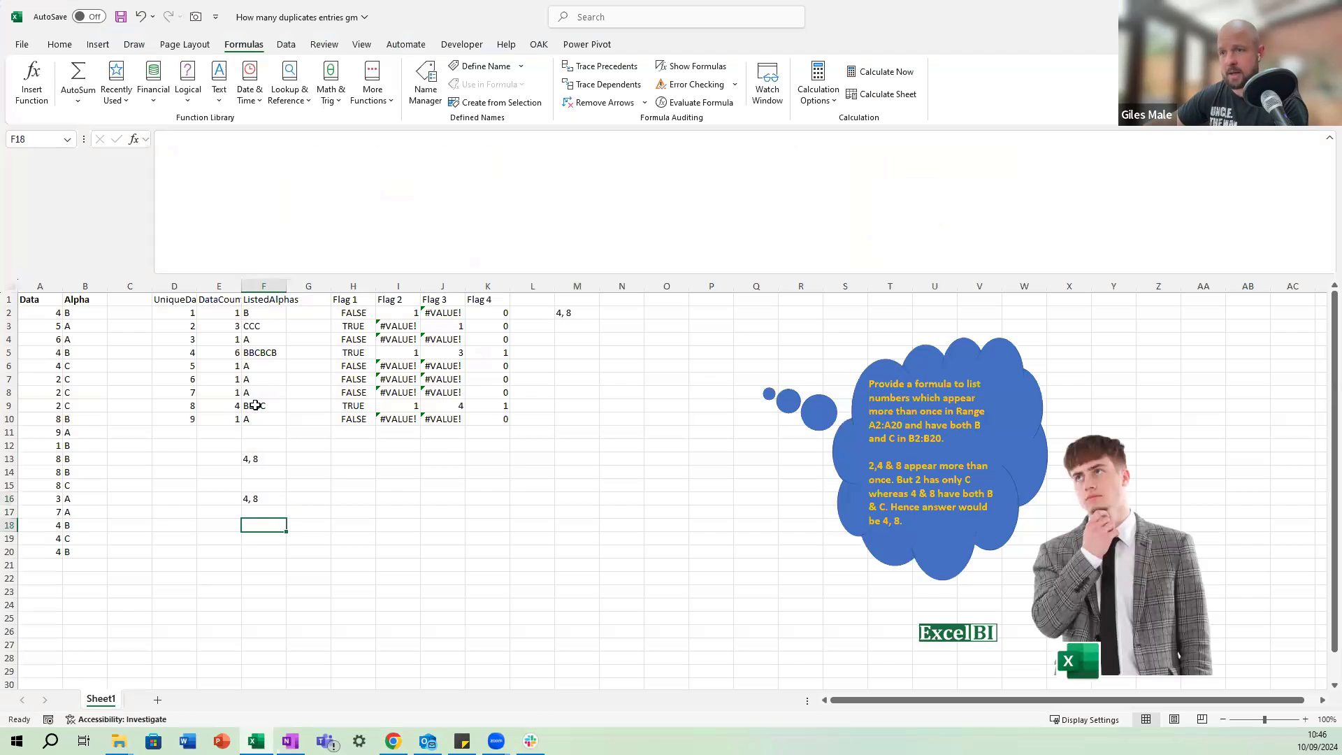
{"action": "left_click", "coordinate": [239, 189]}
{"action": "key", "text": "ctrl+v"}
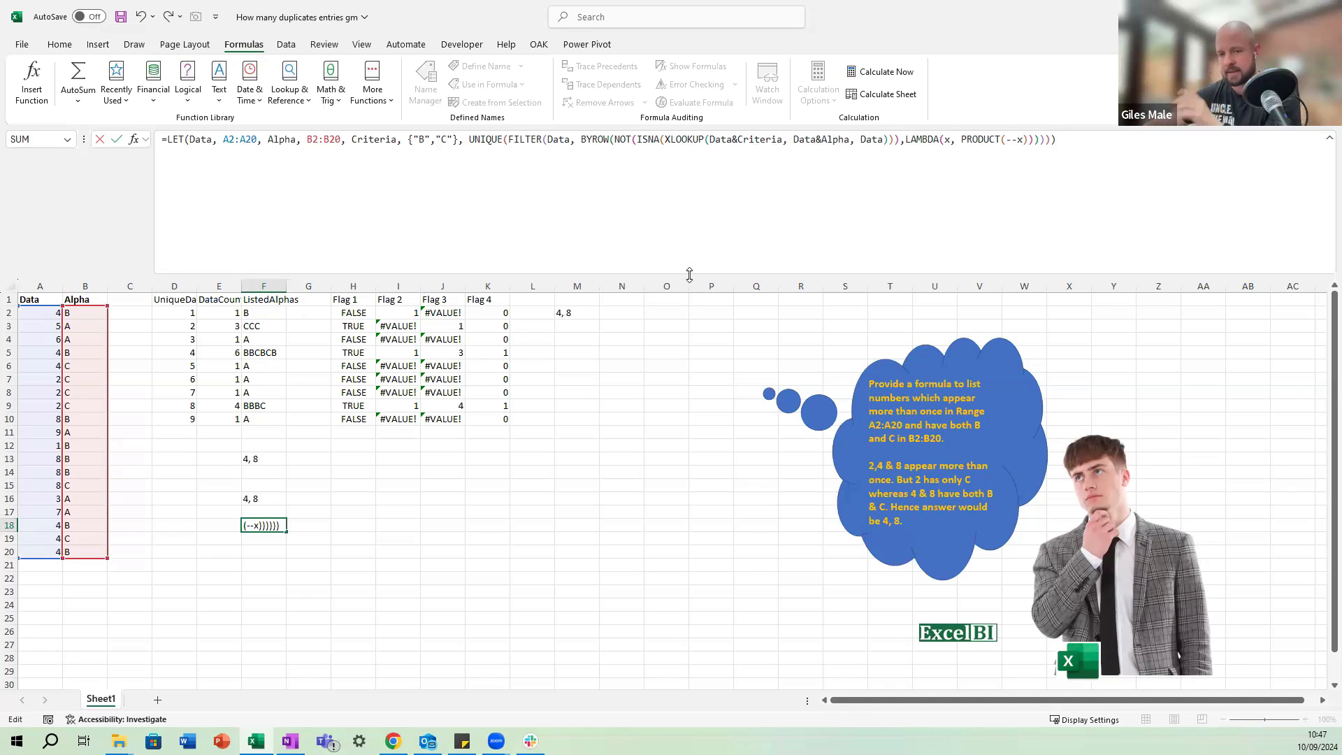
{"action": "left_click", "coordinate": [308, 525]}
Switch to Chrome, look through the remaining comments on the LinkedIn post for other formulas and load more comments.
{"action": "key", "text": "alt+Tab"}
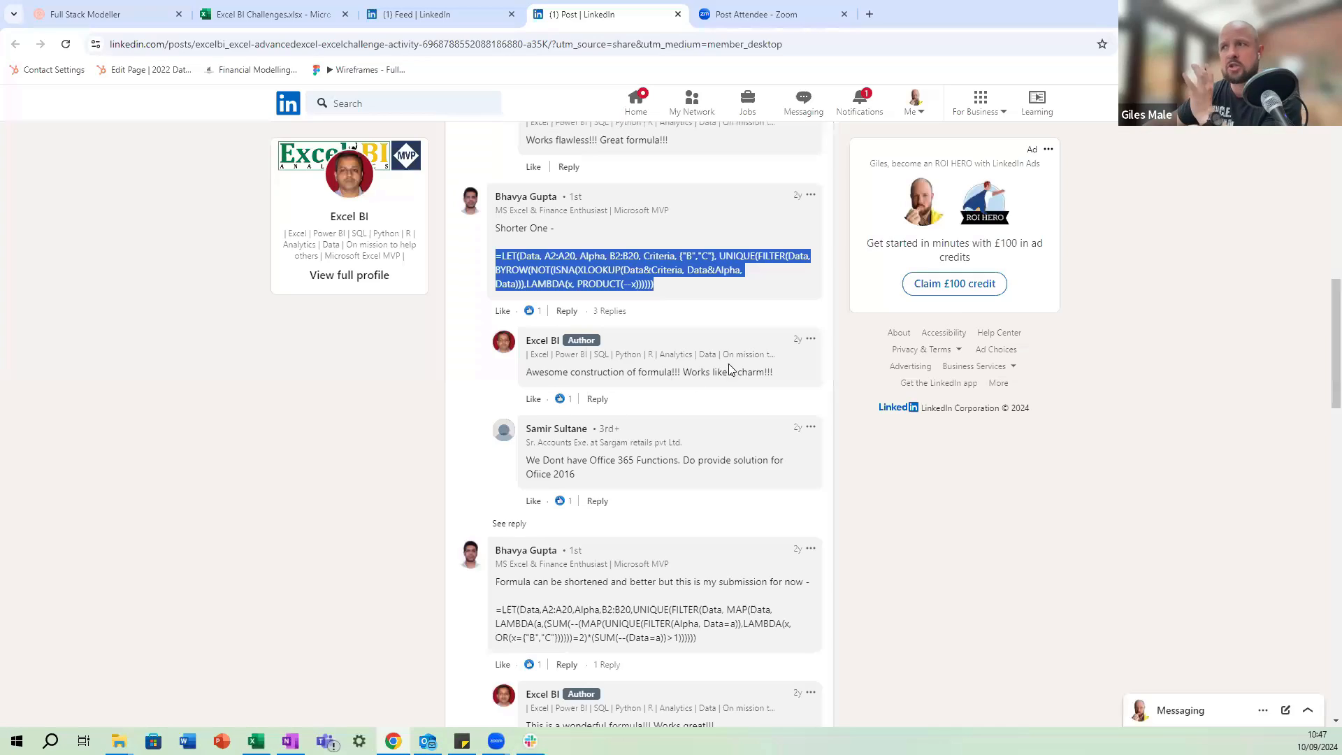
{"action": "scroll", "coordinate": [734, 367], "scroll_direction": "down", "scroll_amount": 5}
{"action": "scroll", "coordinate": [739, 363], "scroll_direction": "down", "scroll_amount": 7}
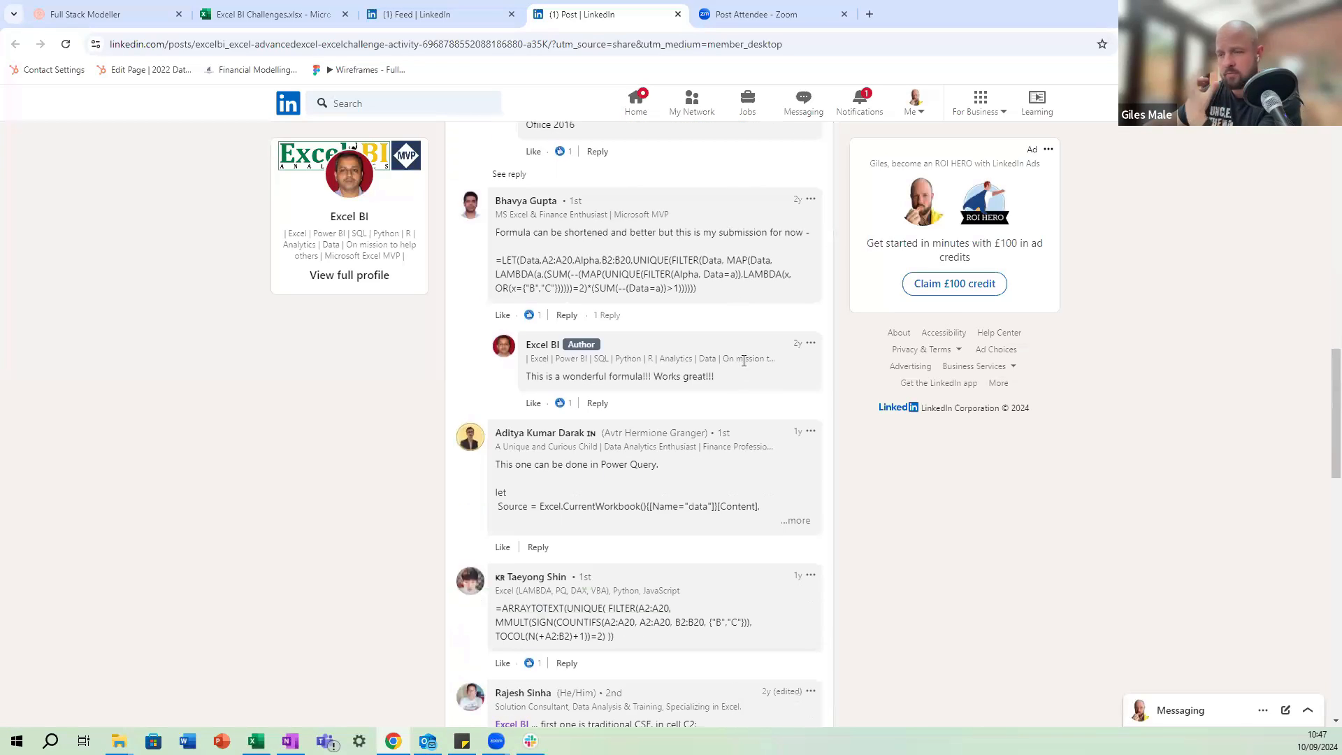
{"action": "scroll", "coordinate": [751, 370], "scroll_direction": "down", "scroll_amount": 3}
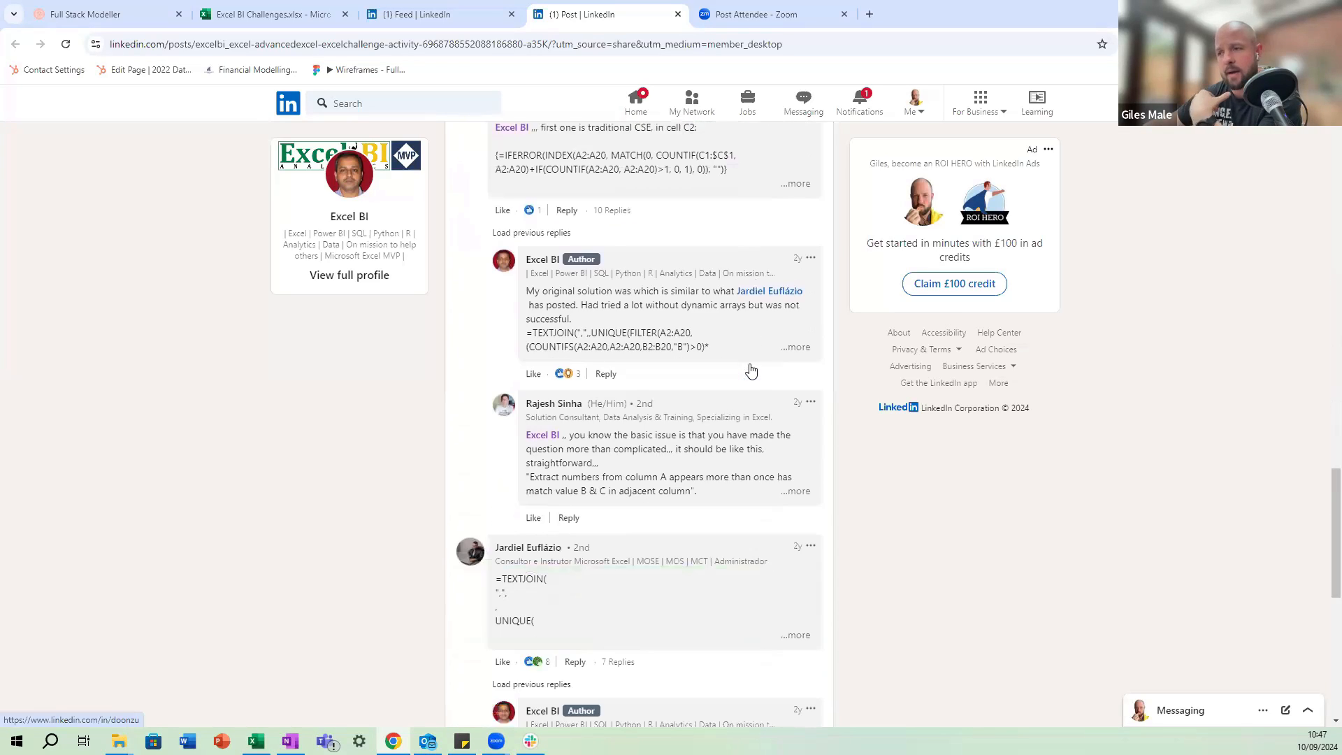
{"action": "scroll", "coordinate": [750, 369], "scroll_direction": "down", "scroll_amount": 3}
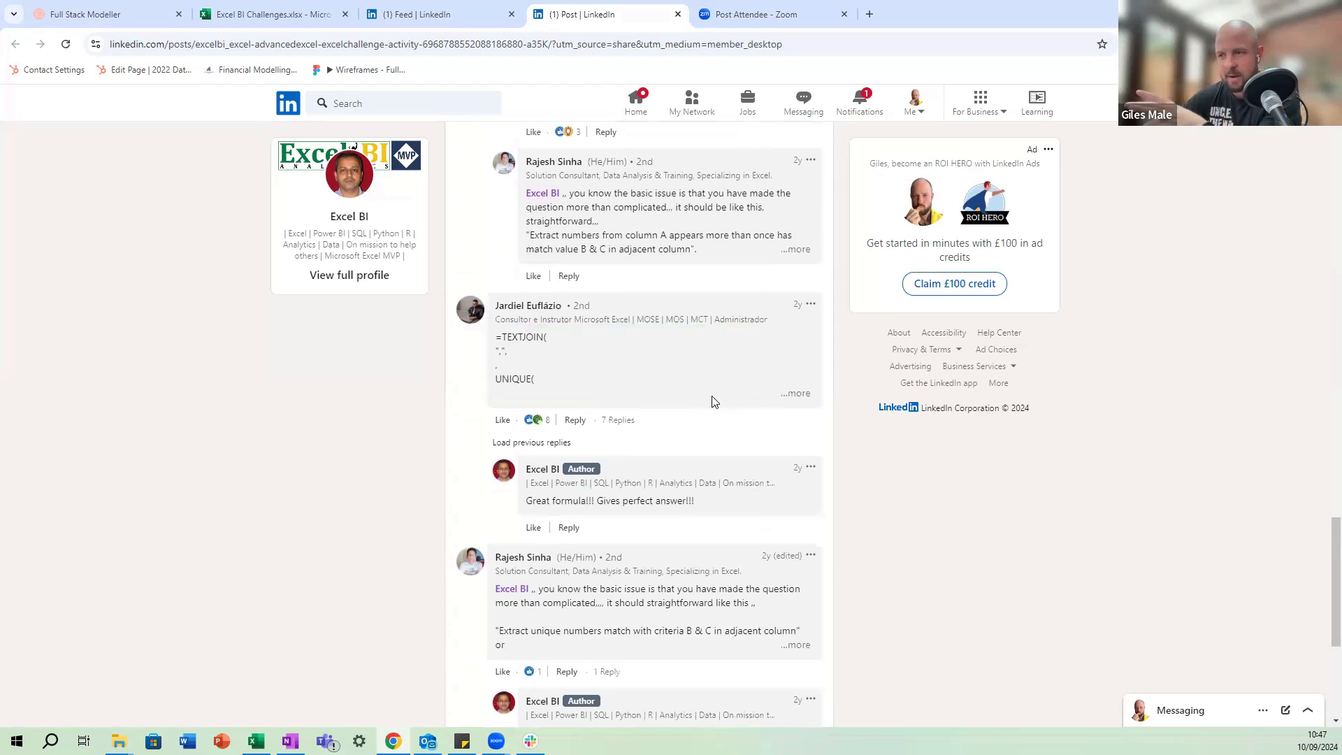
{"action": "scroll", "coordinate": [707, 419], "scroll_direction": "down", "scroll_amount": 3}
{"action": "scroll", "coordinate": [708, 419], "scroll_direction": "down", "scroll_amount": 2}
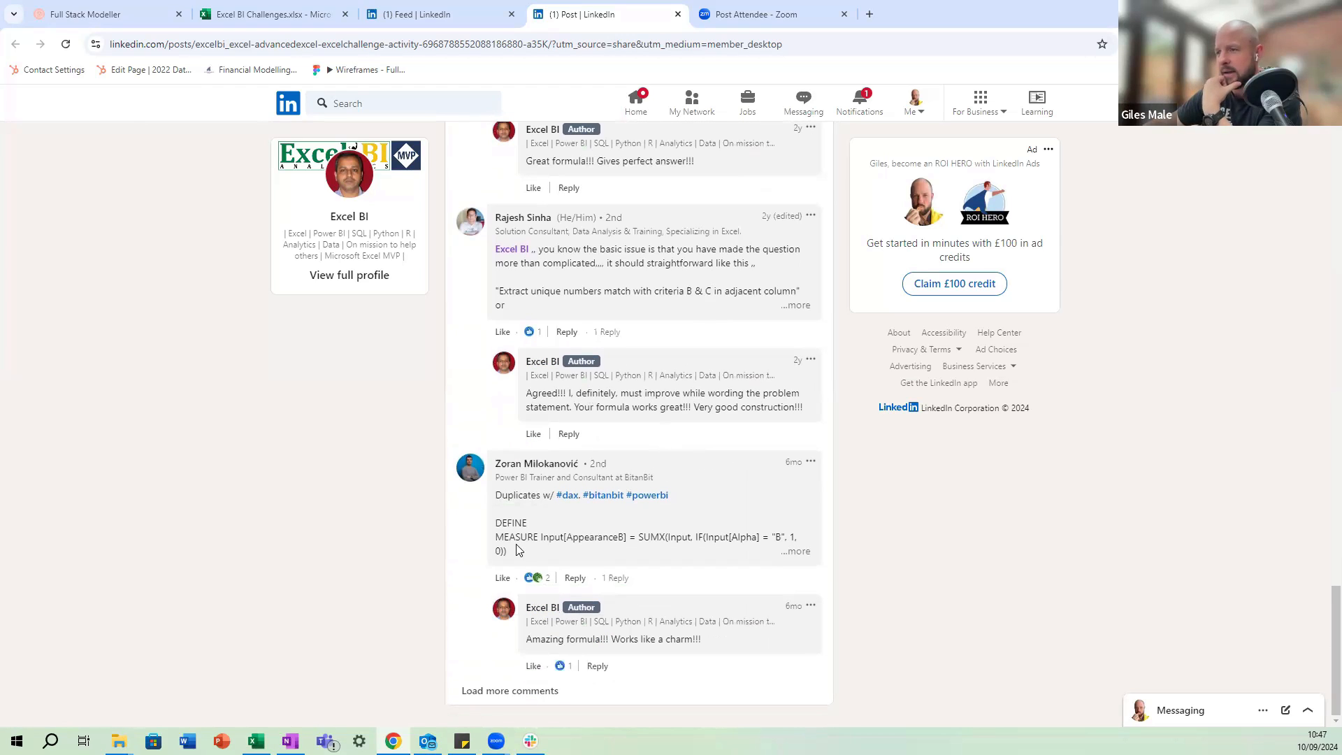
{"action": "left_click", "coordinate": [503, 689]}
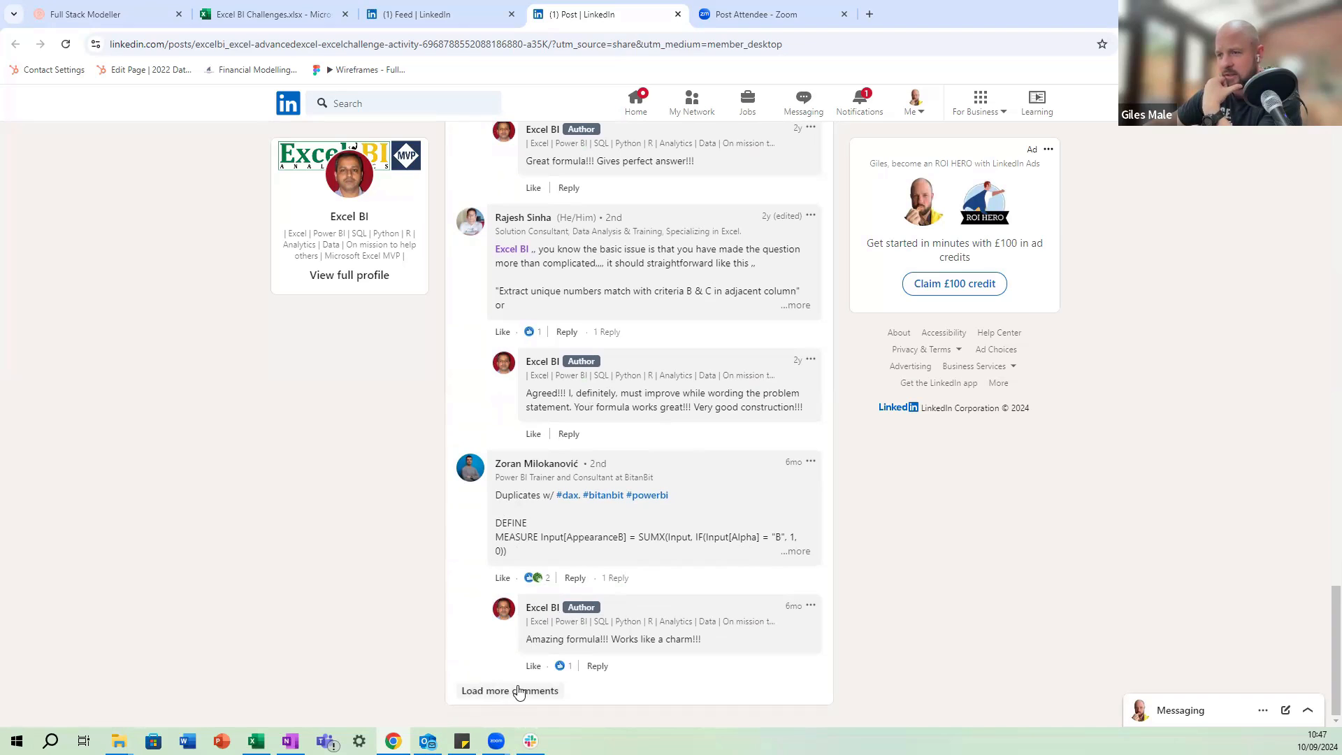
{"action": "scroll", "coordinate": [706, 494], "scroll_direction": "down", "scroll_amount": 6}
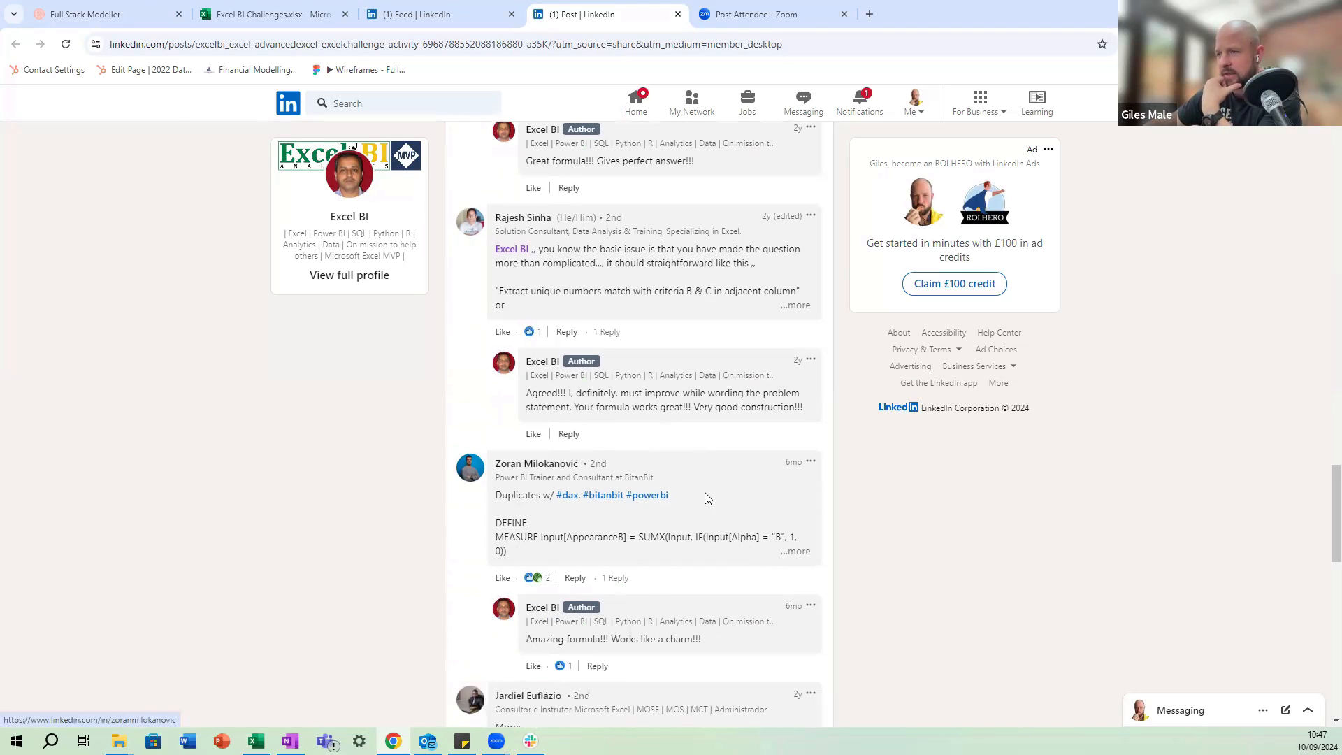
Expand the "More:" comment, copy its LET formula with INDEX and SEQUENCE, and try to enter it in F22 of the Excel workbook.
{"action": "scroll", "coordinate": [720, 441], "scroll_direction": "up", "scroll_amount": 1}
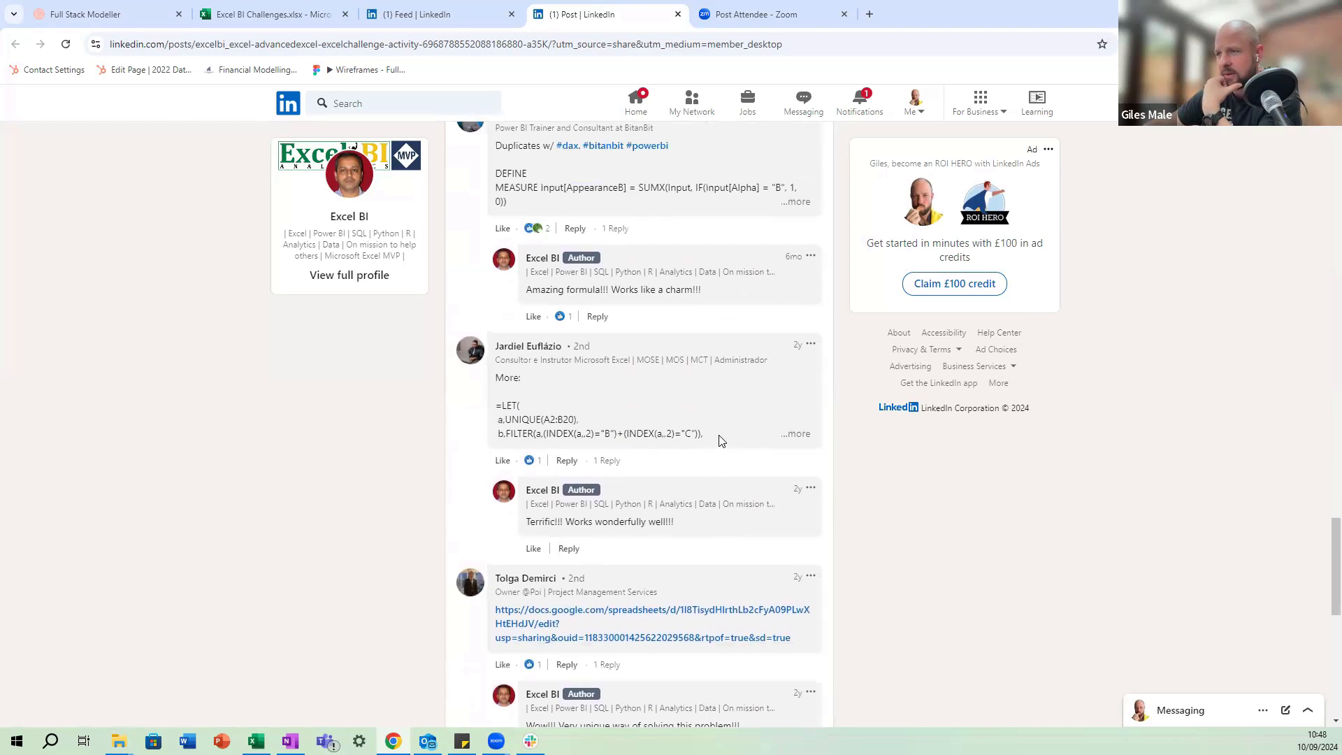
{"action": "left_click", "coordinate": [796, 435]}
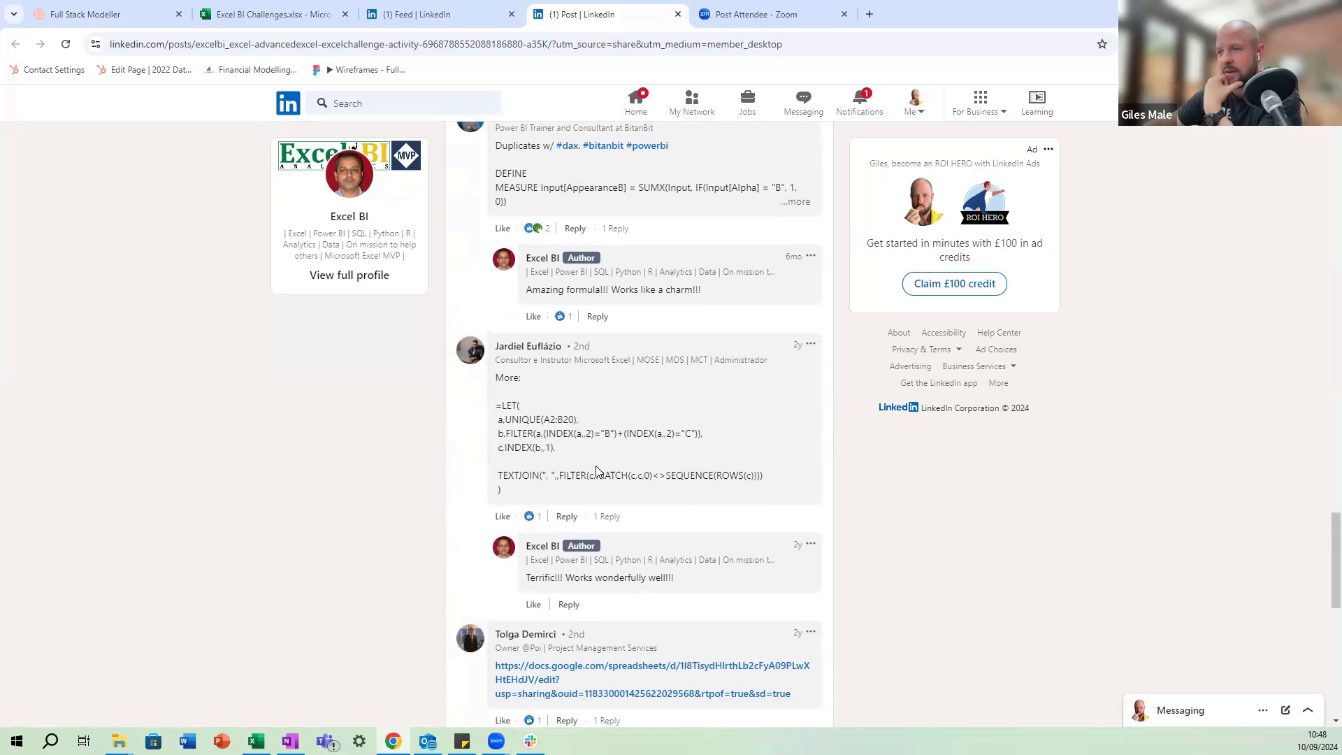
{"action": "left_click_drag", "start_coordinate": [767, 478], "coordinate": [484, 409]}
{"action": "key", "text": "alt+Tab"}
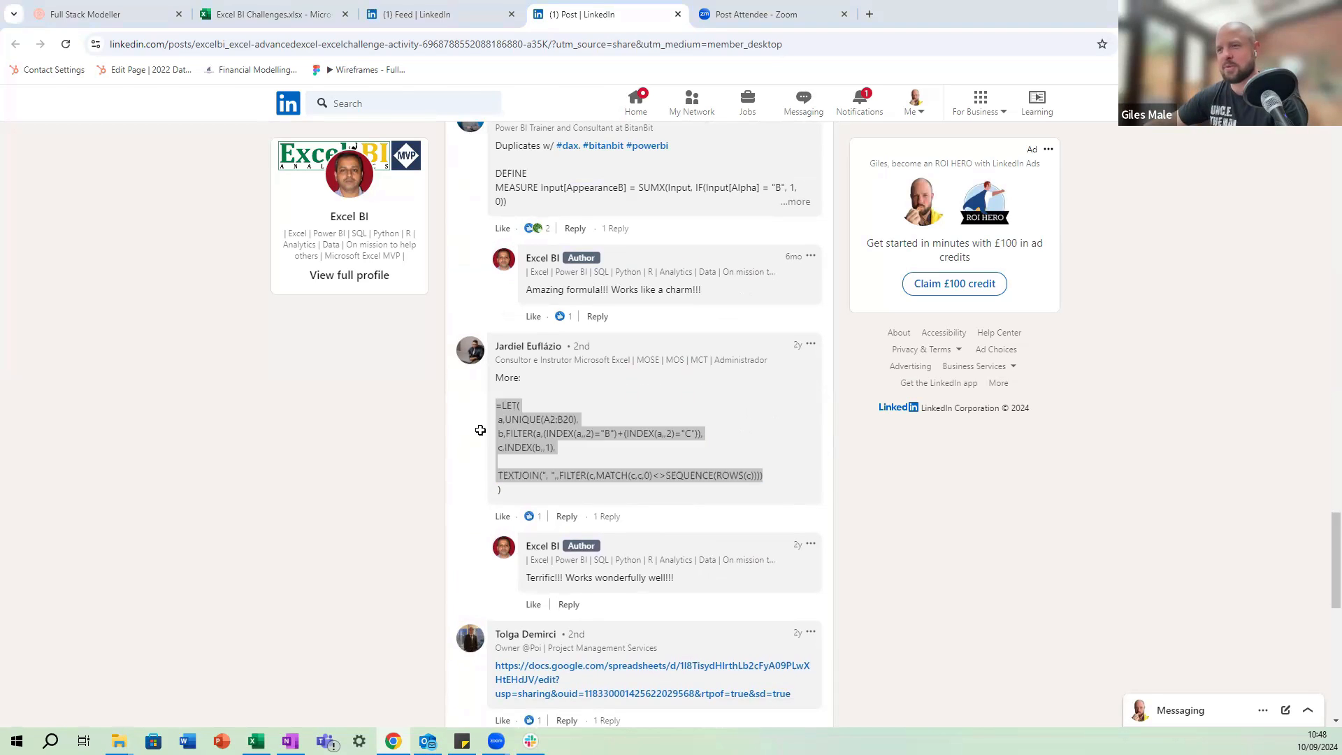
{"action": "left_click", "coordinate": [246, 577]}
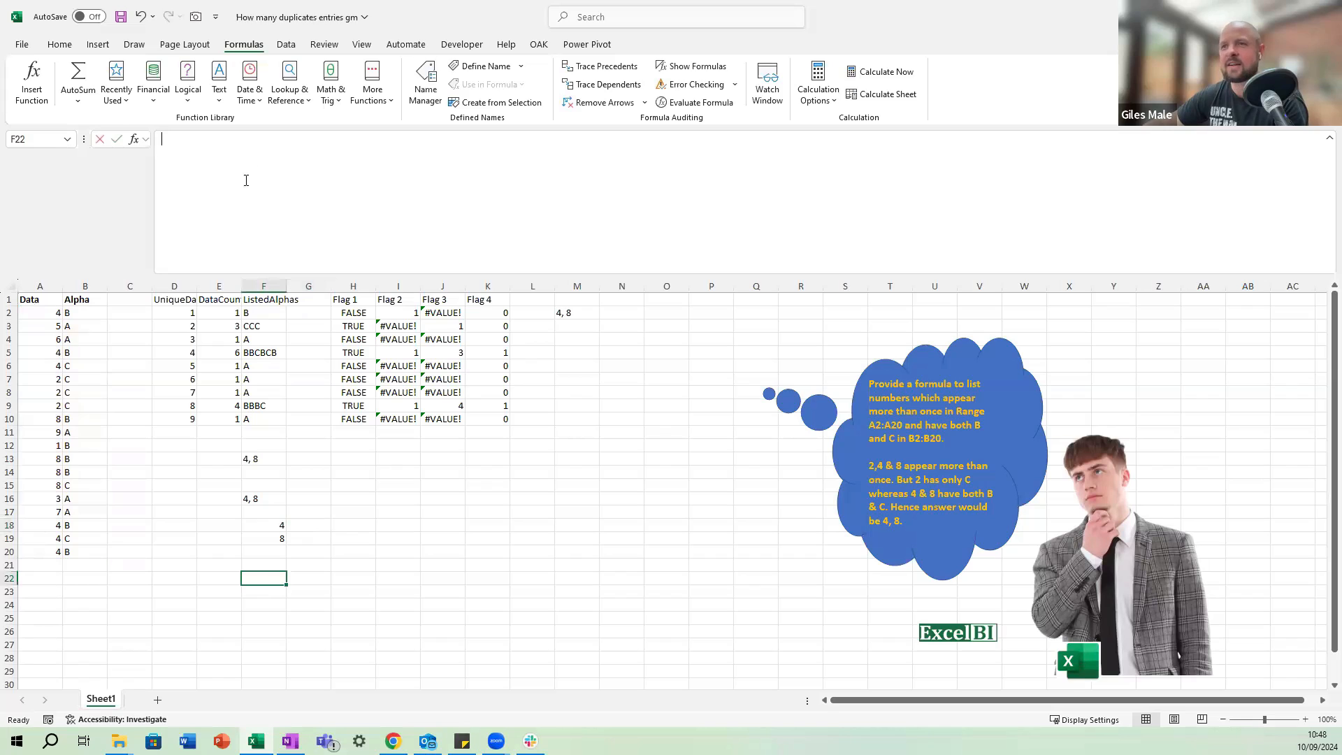
{"action": "type", "text": "=LET(  a,UNIQUE(A2:B20),  b,FILTER(a,(INDEX(a,,2)=\"B\")+(INDEX(a,,2)=\"C\")),  c,INDEX(b,,1),   TEXTJOIN(\", \",,FILTER(c,MATCH(c,c,0)<>SEQUENCE(ROWS(c)))))"}
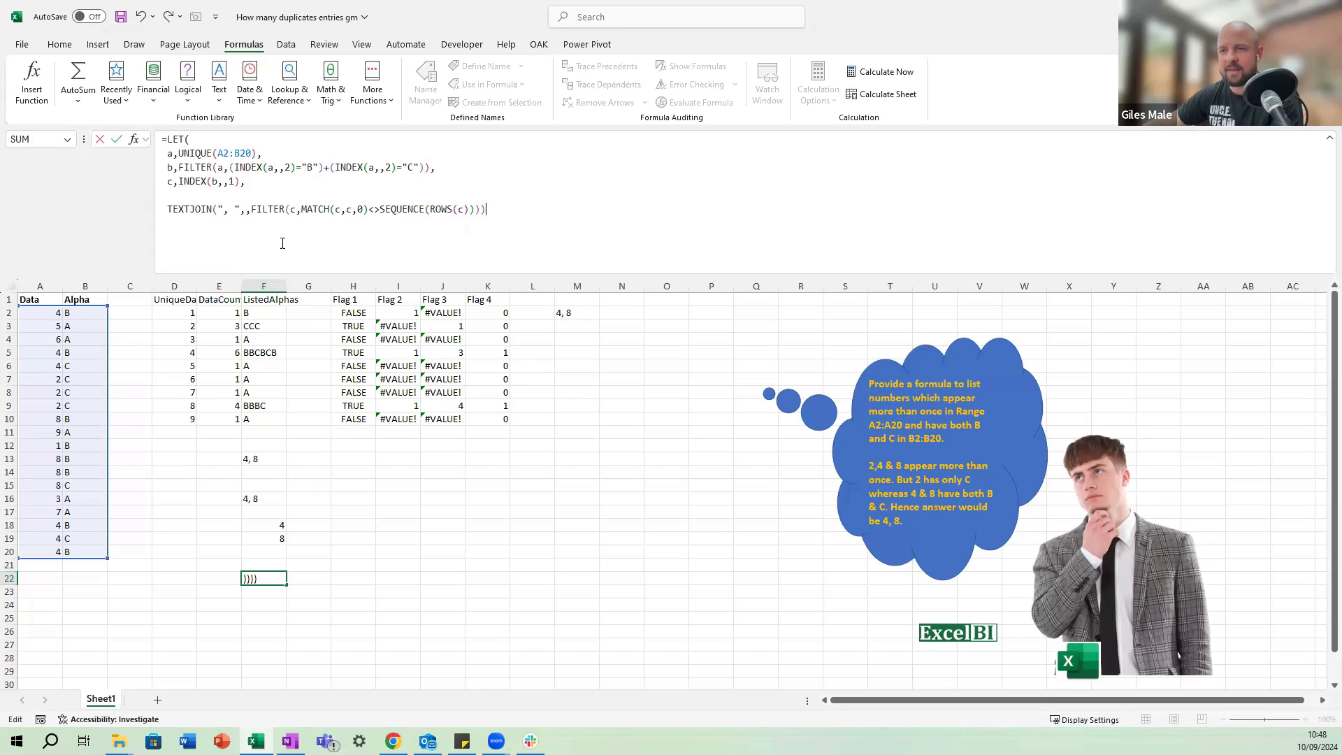
{"action": "key", "text": "Return"}
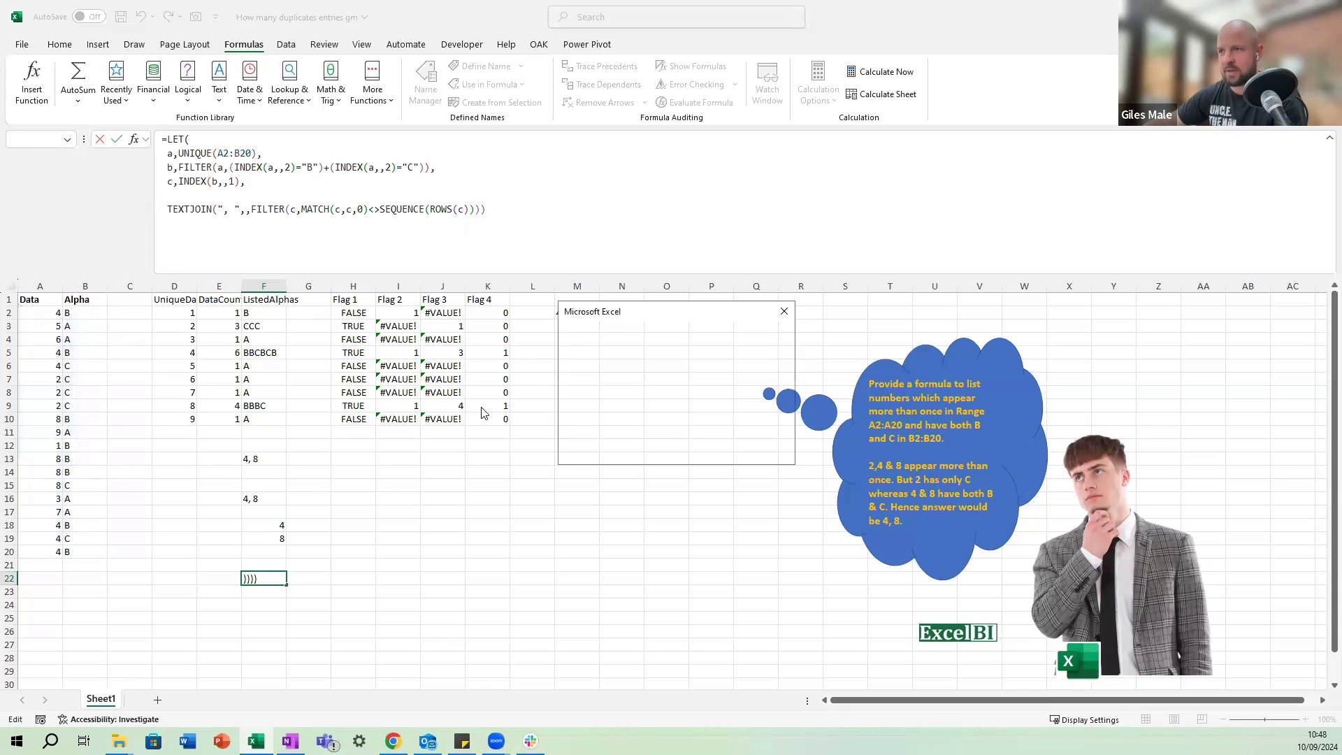
{"action": "key", "text": "Return"}
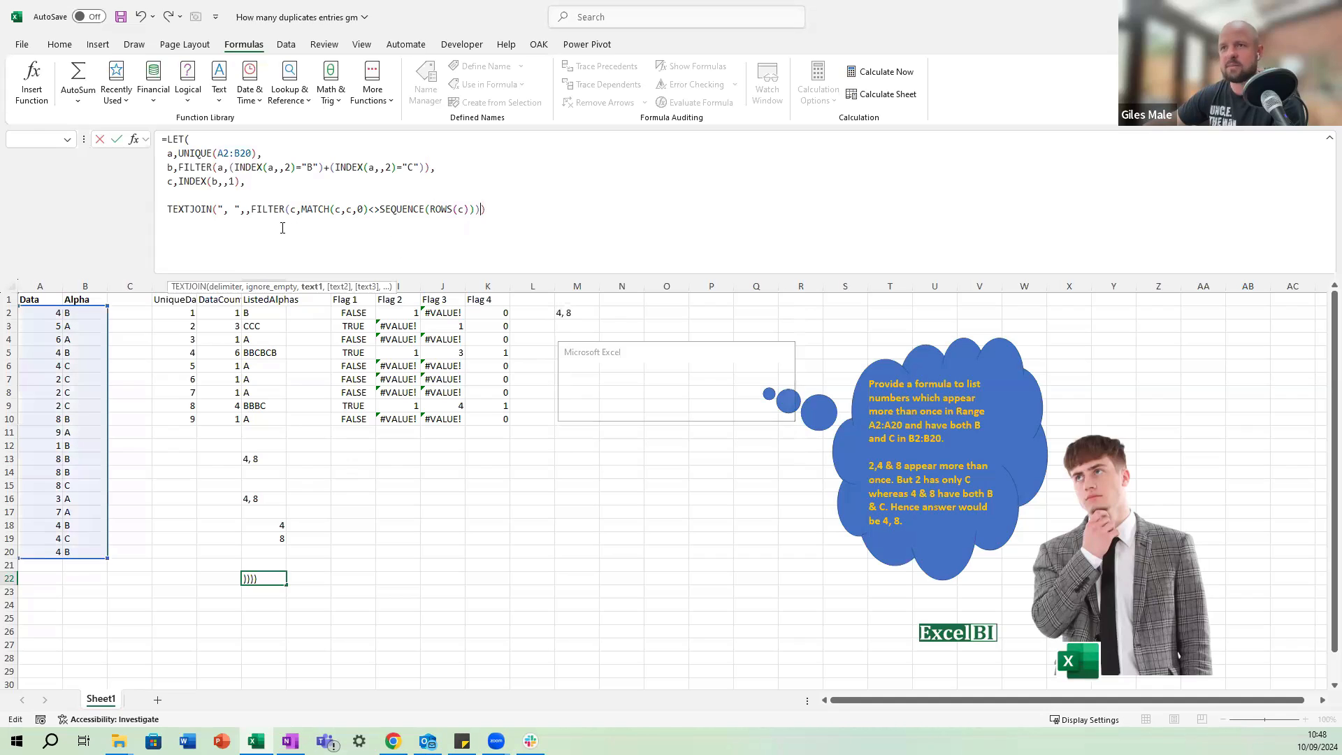
{"action": "left_click", "coordinate": [283, 228]}
{"action": "left_click_drag", "start_coordinate": [513, 215], "coordinate": [161, 139]}
{"action": "key", "text": "Escape"}
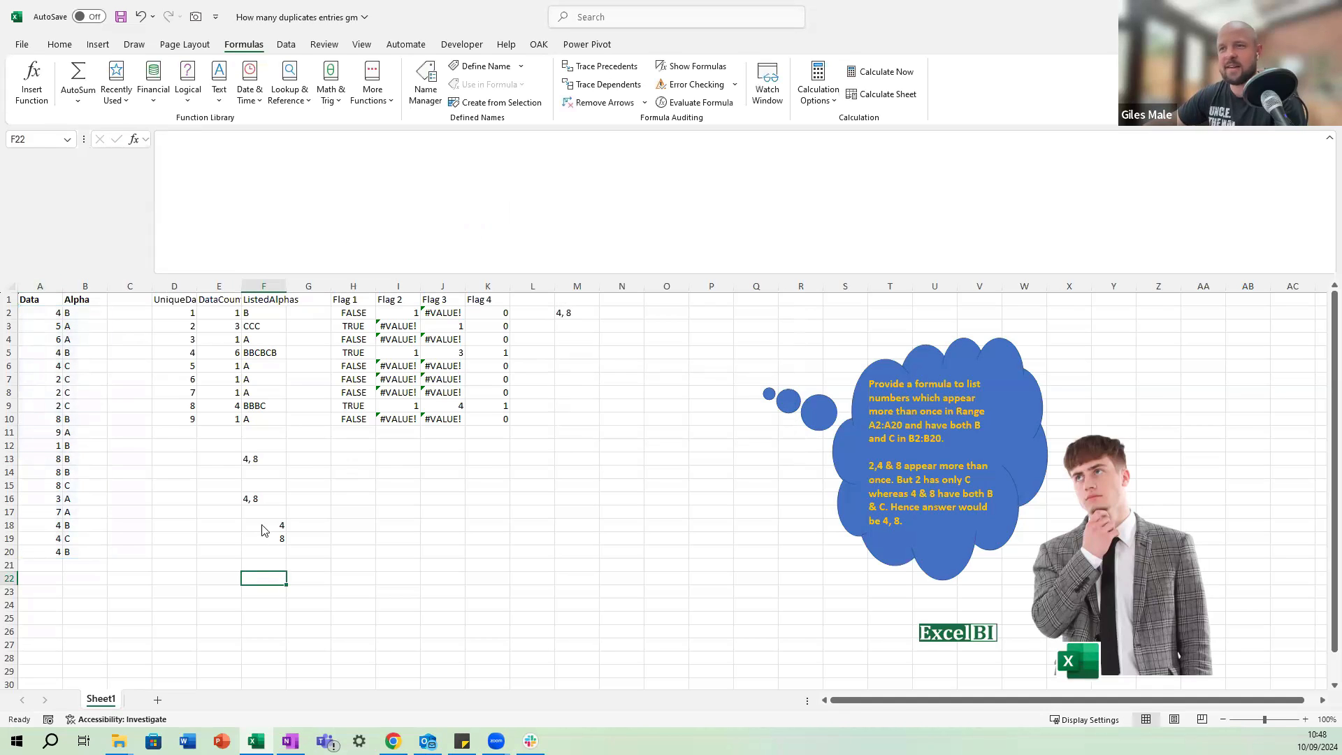
Switch to Chrome and copy the complete LET formula that multiplies two COUNTIFS from the post's last comment.
{"action": "key", "text": "alt+Tab"}
{"action": "scroll", "coordinate": [699, 454], "scroll_direction": "down", "scroll_amount": 7}
{"action": "scroll", "coordinate": [696, 461], "scroll_direction": "down", "scroll_amount": 2}
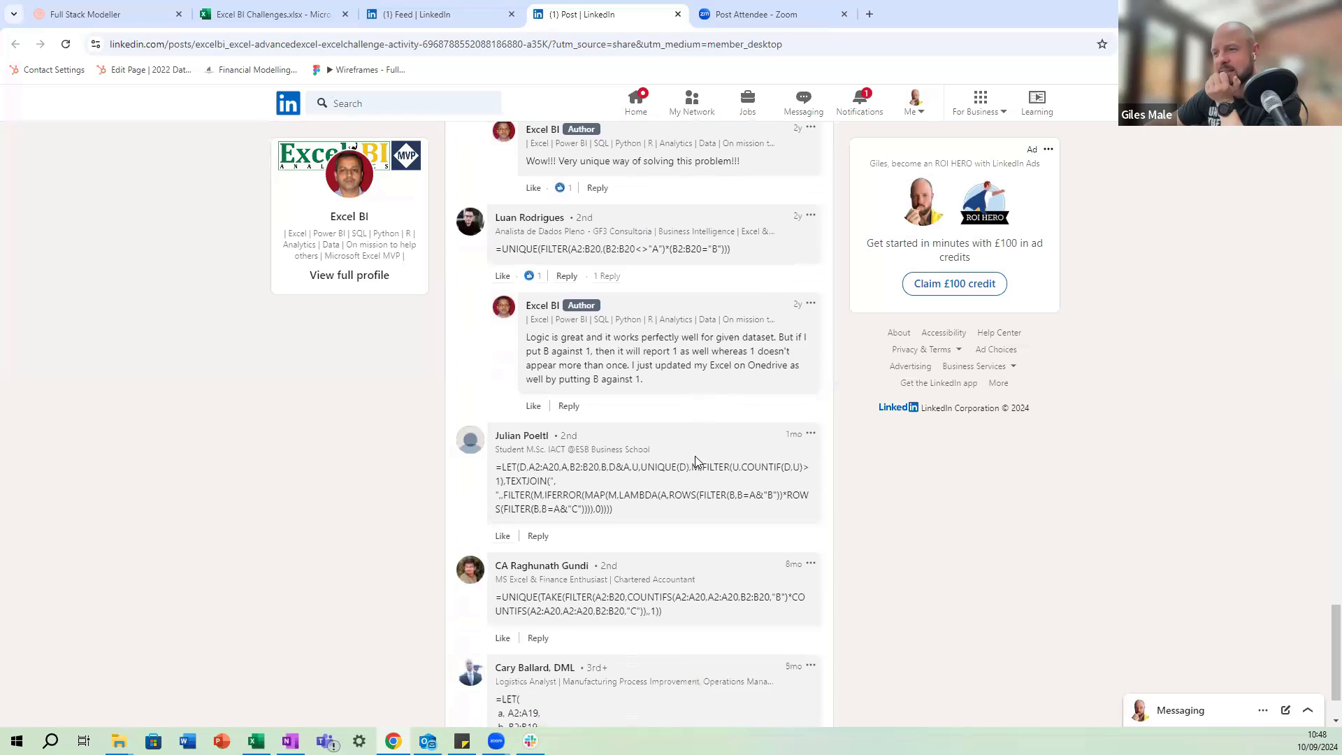
{"action": "scroll", "coordinate": [637, 491], "scroll_direction": "down", "scroll_amount": 1}
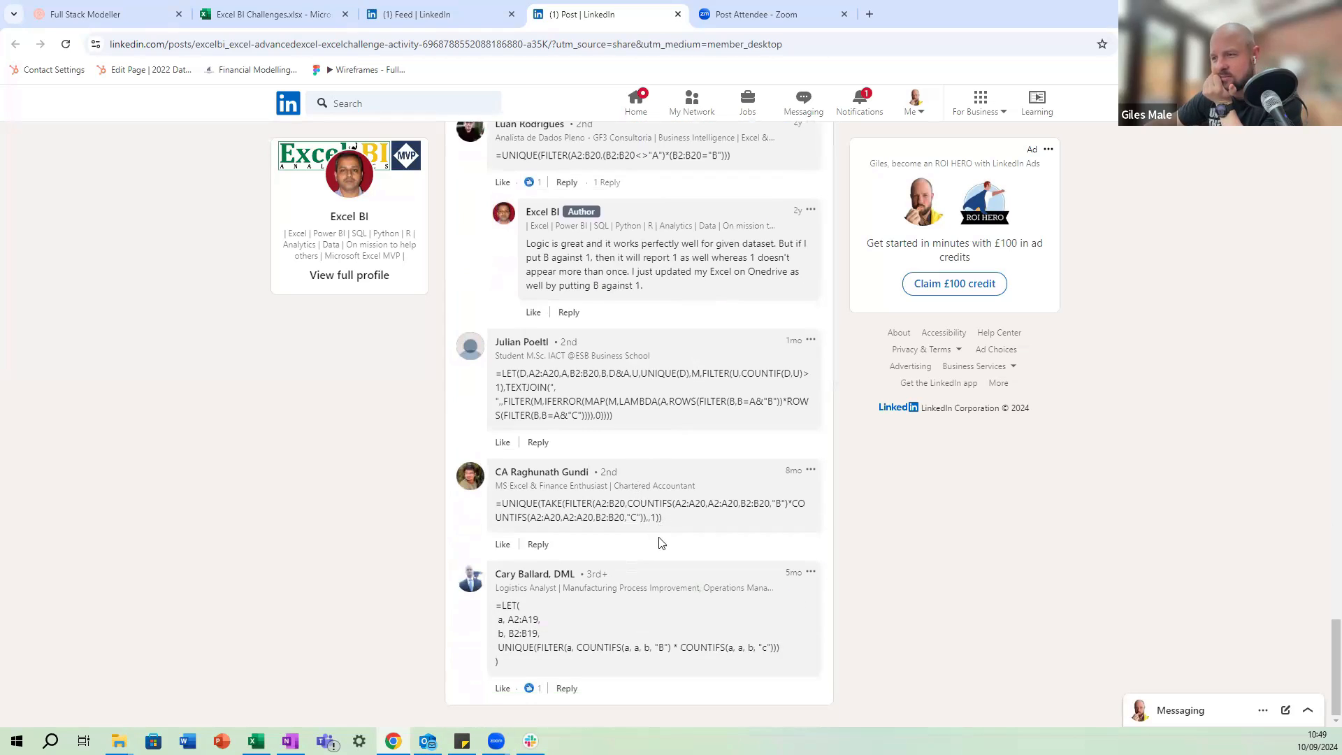
{"action": "left_click_drag", "start_coordinate": [794, 655], "coordinate": [493, 610]}
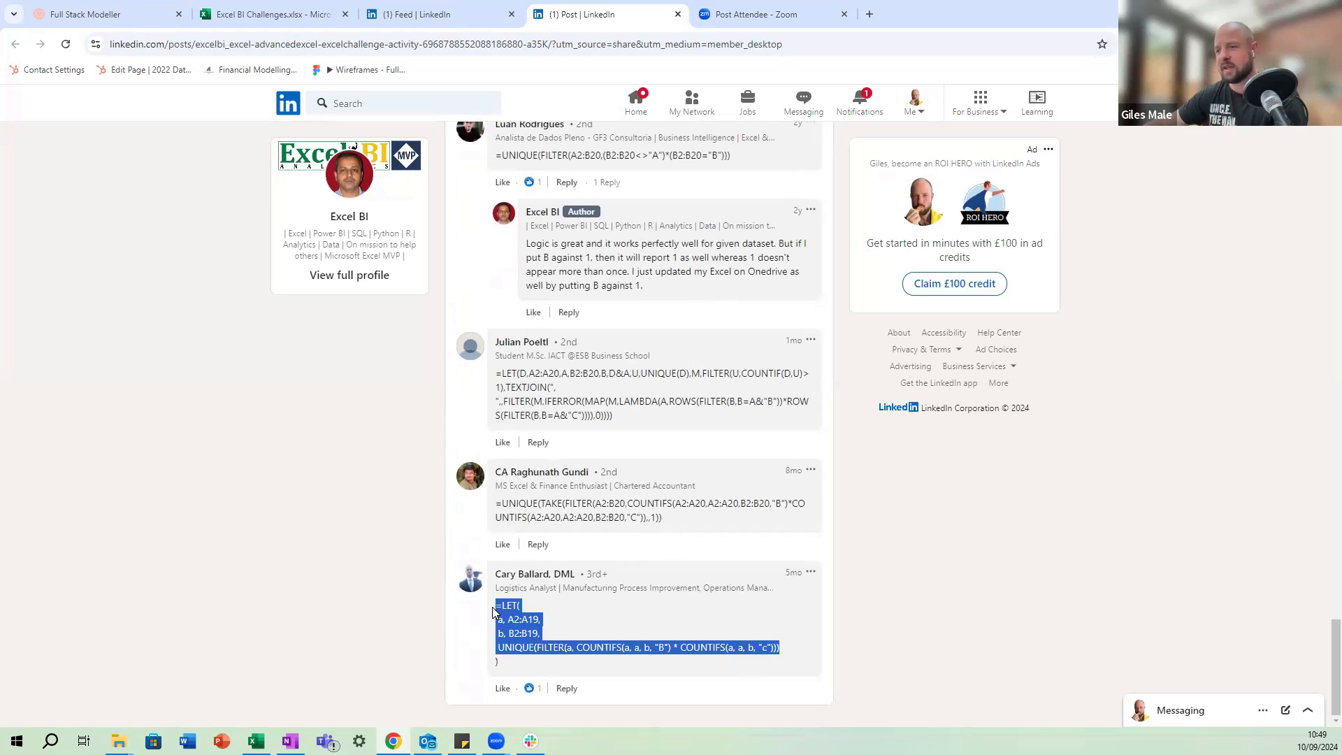
{"action": "left_click", "coordinate": [515, 675]}
{"action": "left_click", "coordinate": [476, 607], "text": "shift"}
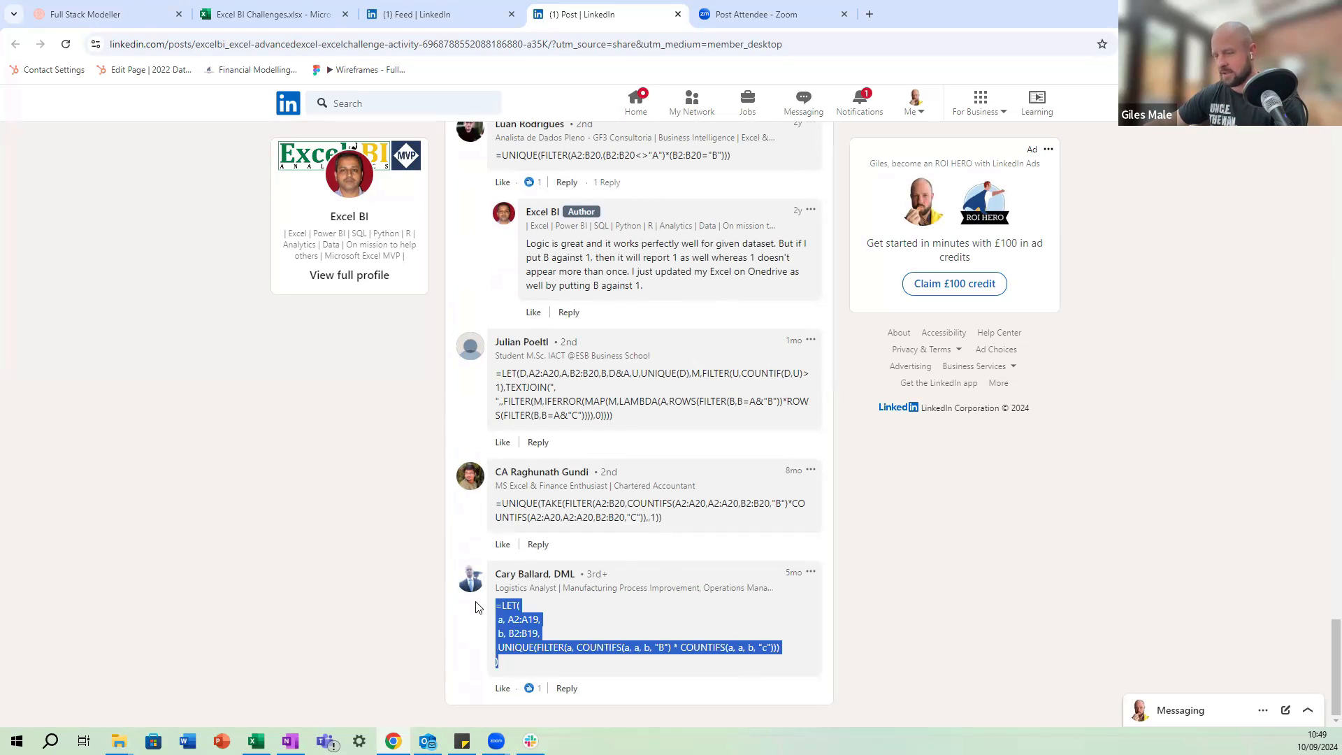
{"action": "key", "text": "ctrl+c"}
Switch to Excel, enter the copied LET formula with COUNTIFS in F22 and reduce the height of the formula bar.
{"action": "key", "text": "alt+Tab"}
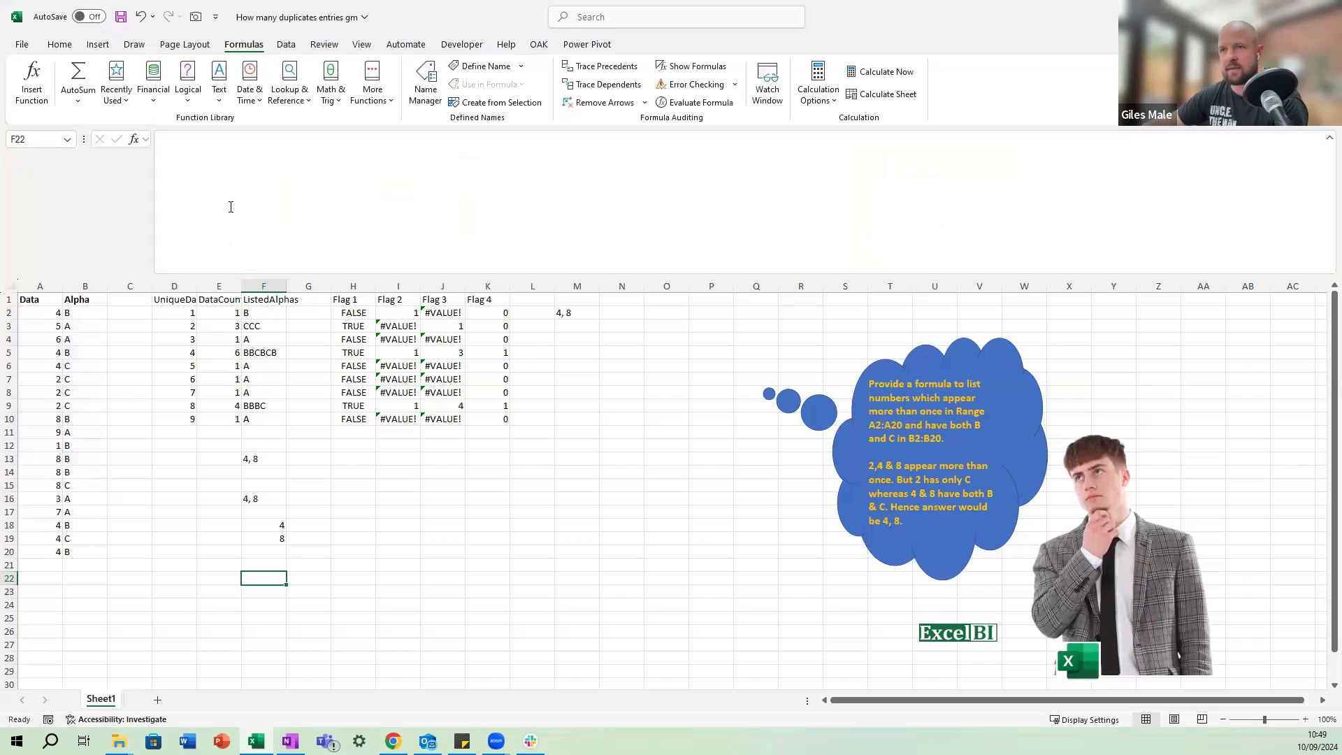
{"action": "left_click", "coordinate": [245, 213]}
{"action": "key", "text": "ctrl+v"}
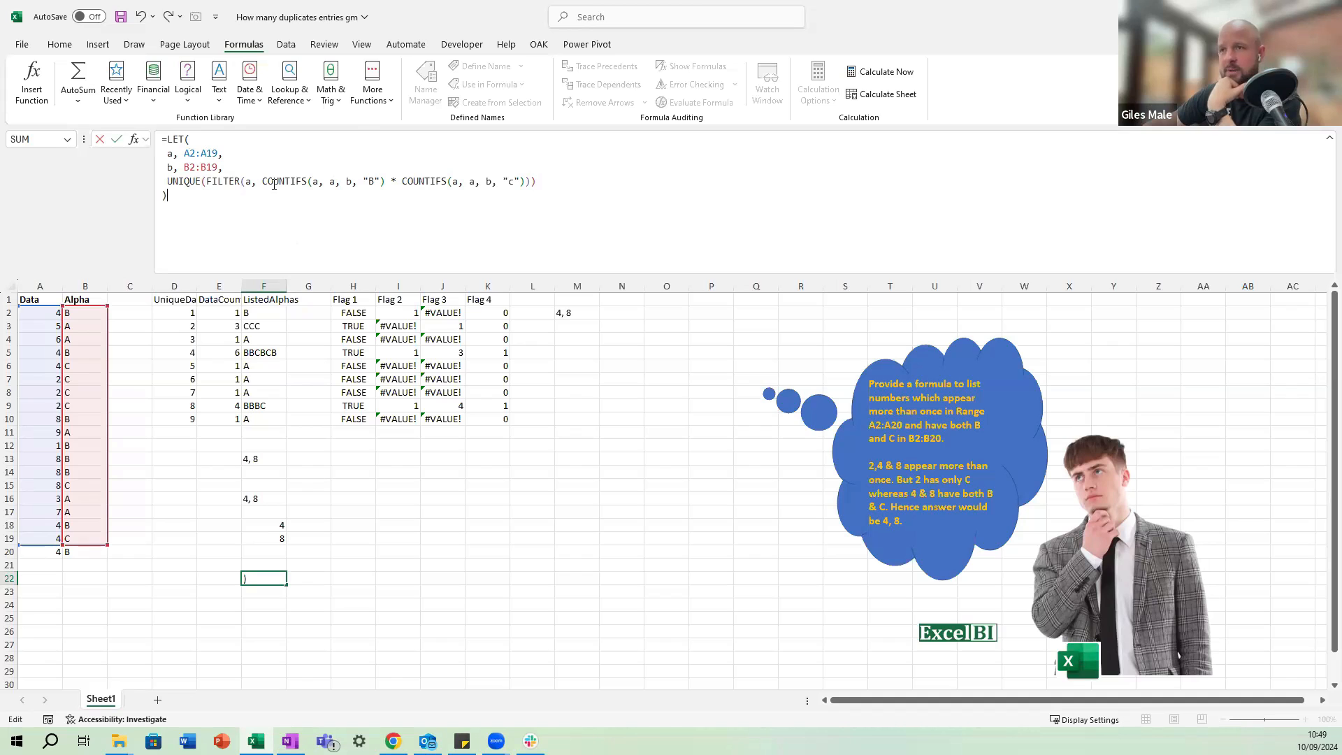
{"action": "key", "text": "ctrl+Return"}
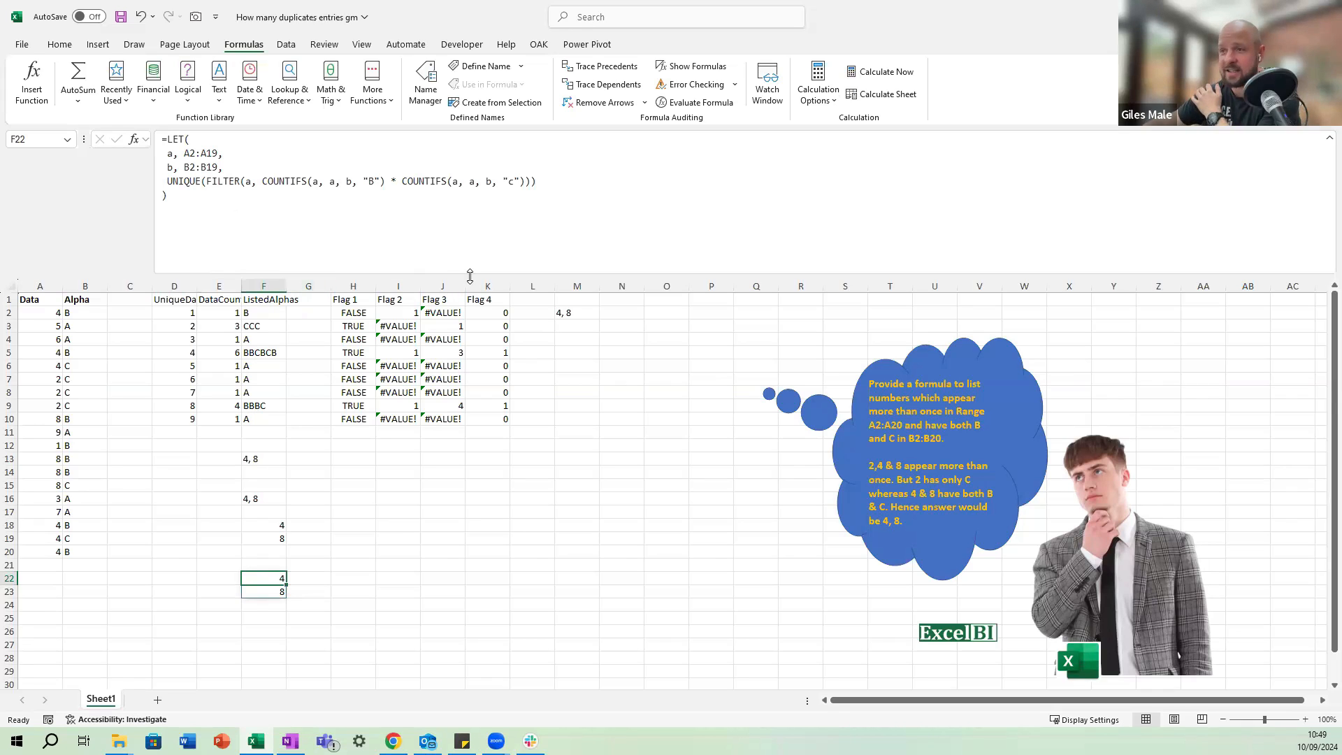
{"action": "left_click_drag", "start_coordinate": [470, 274], "coordinate": [471, 217]}
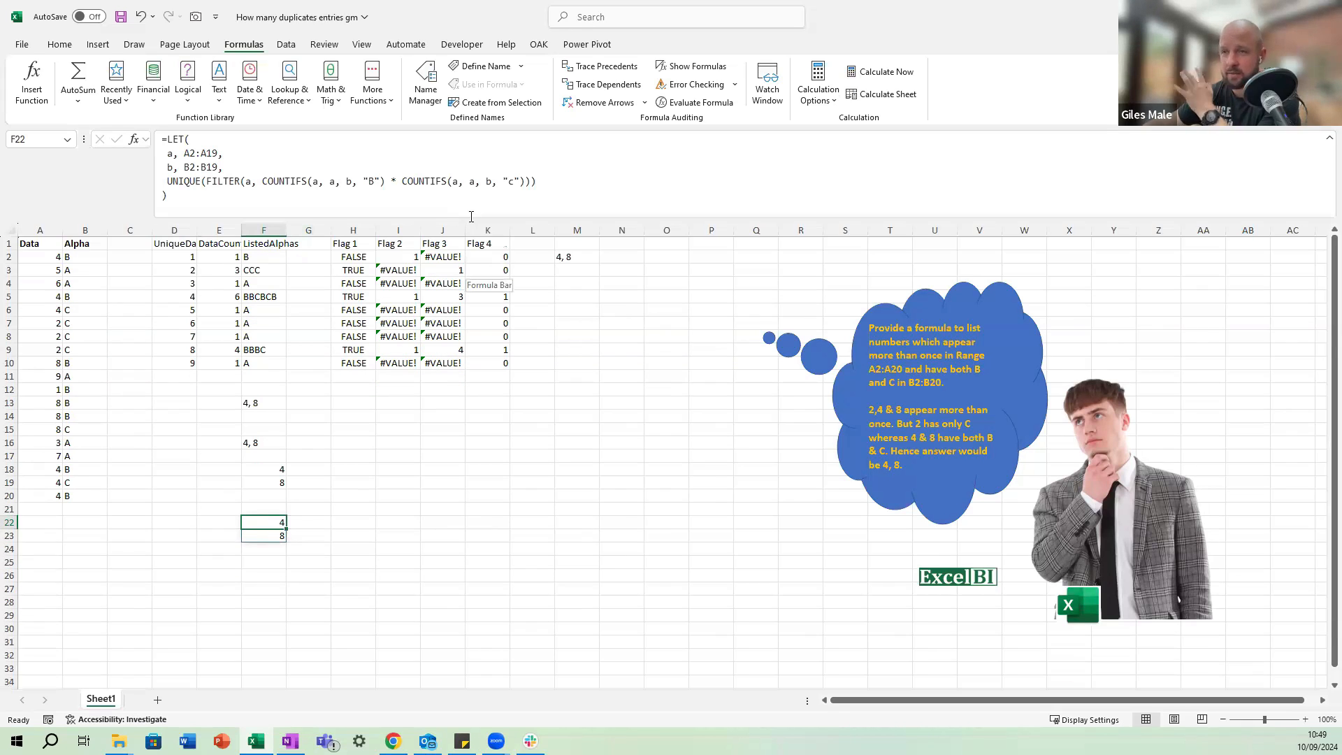